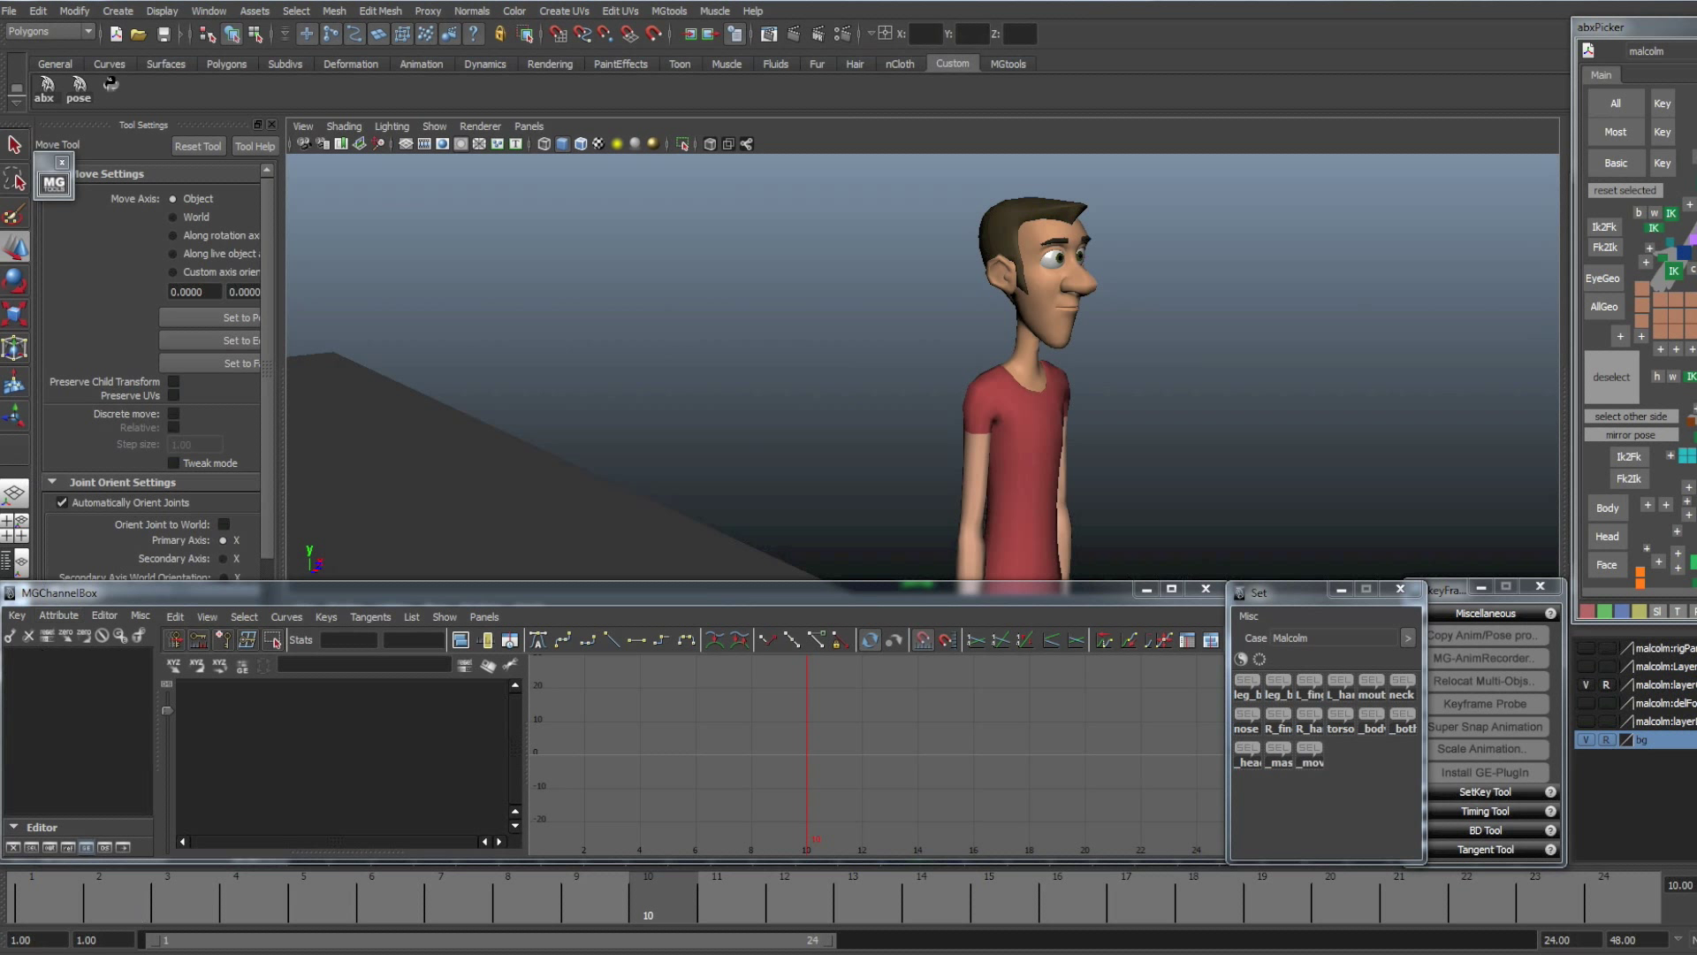
- Switch to the browser and view the MGTools, AnimSchool Malcolm and poseLib pages
key("alt+Tab")
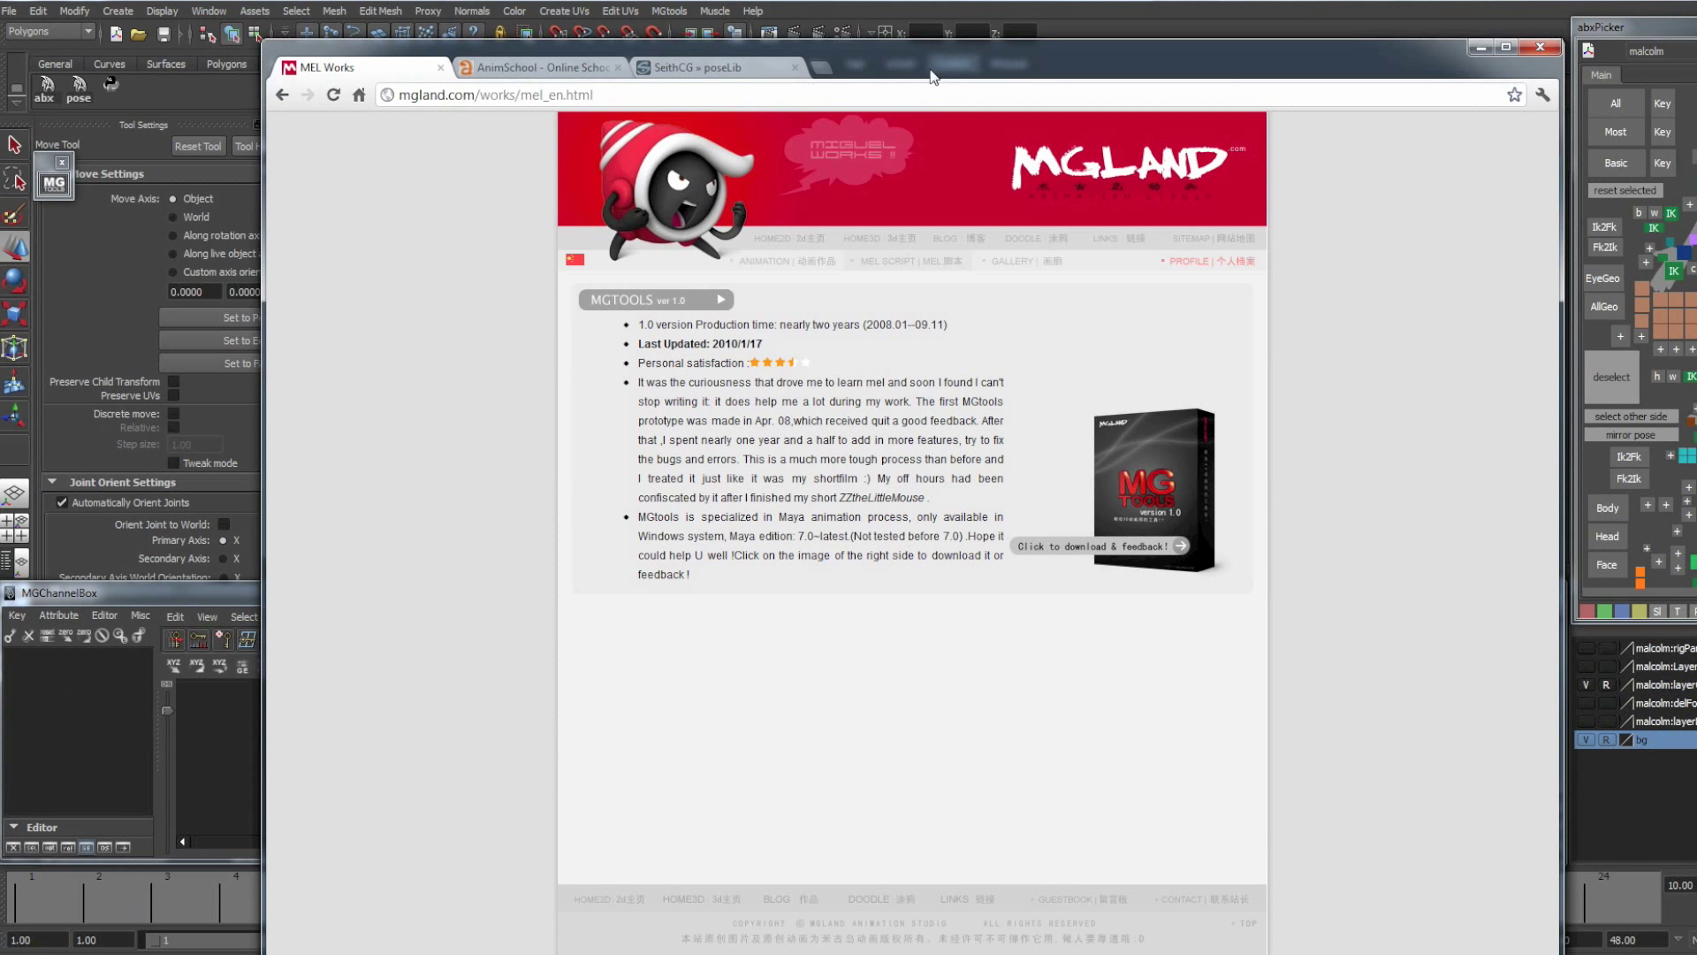
left_click_drag(938, 55, 929, 53)
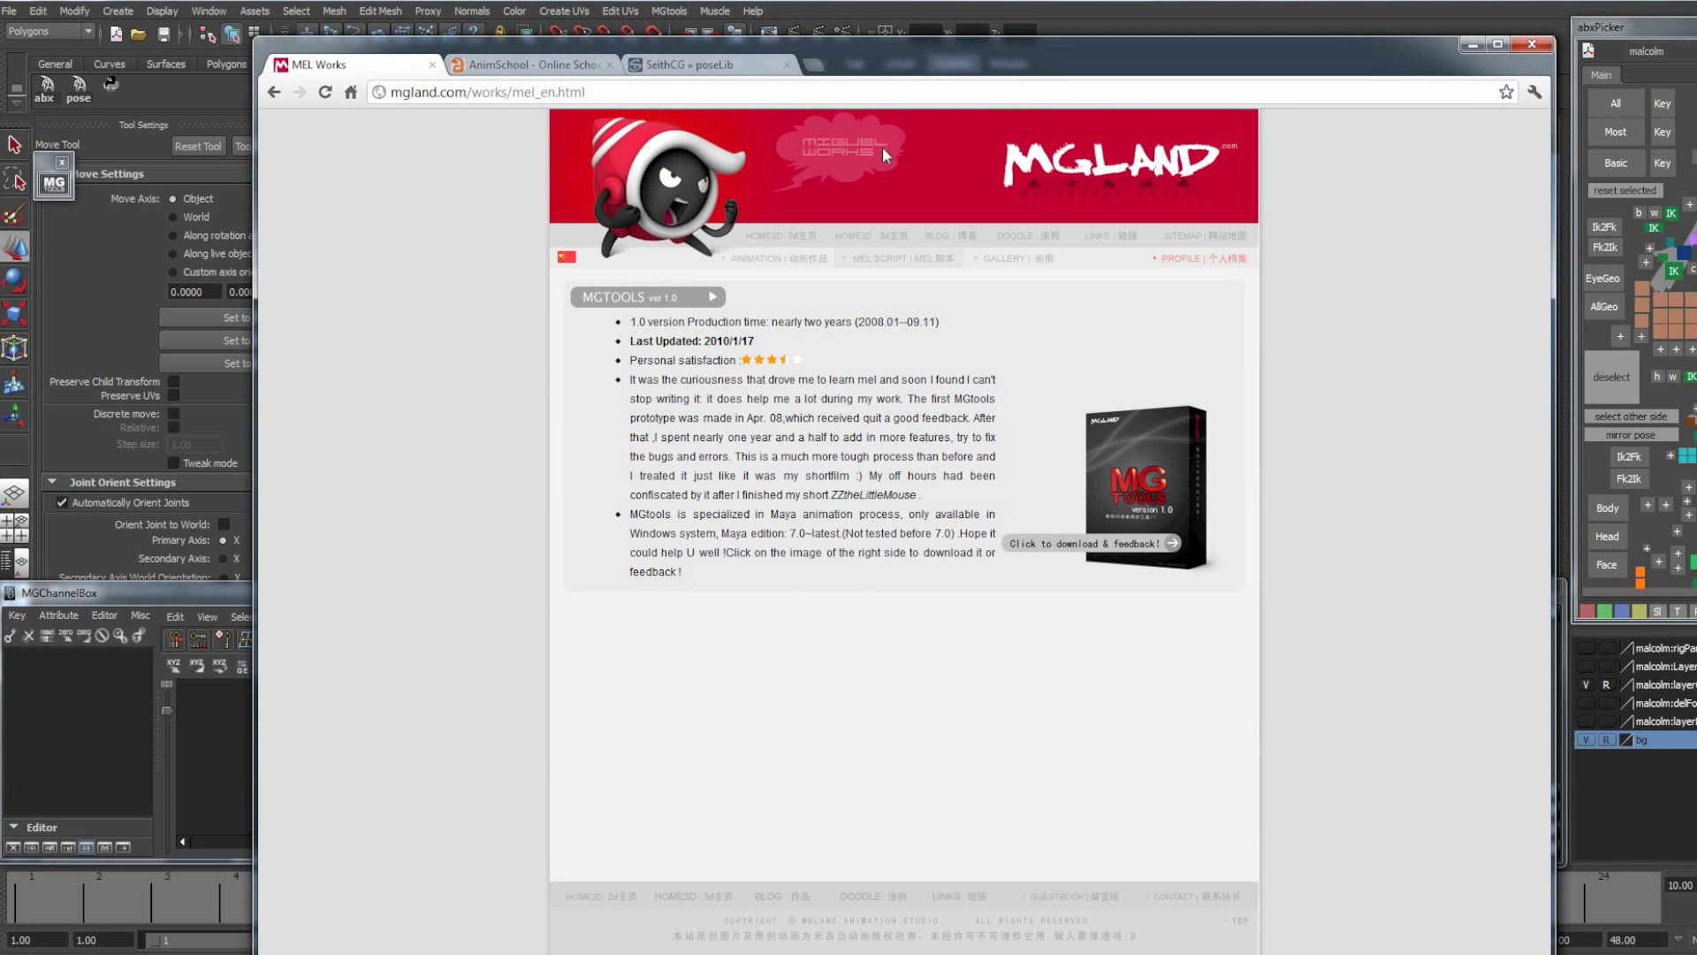
left_click(529, 66)
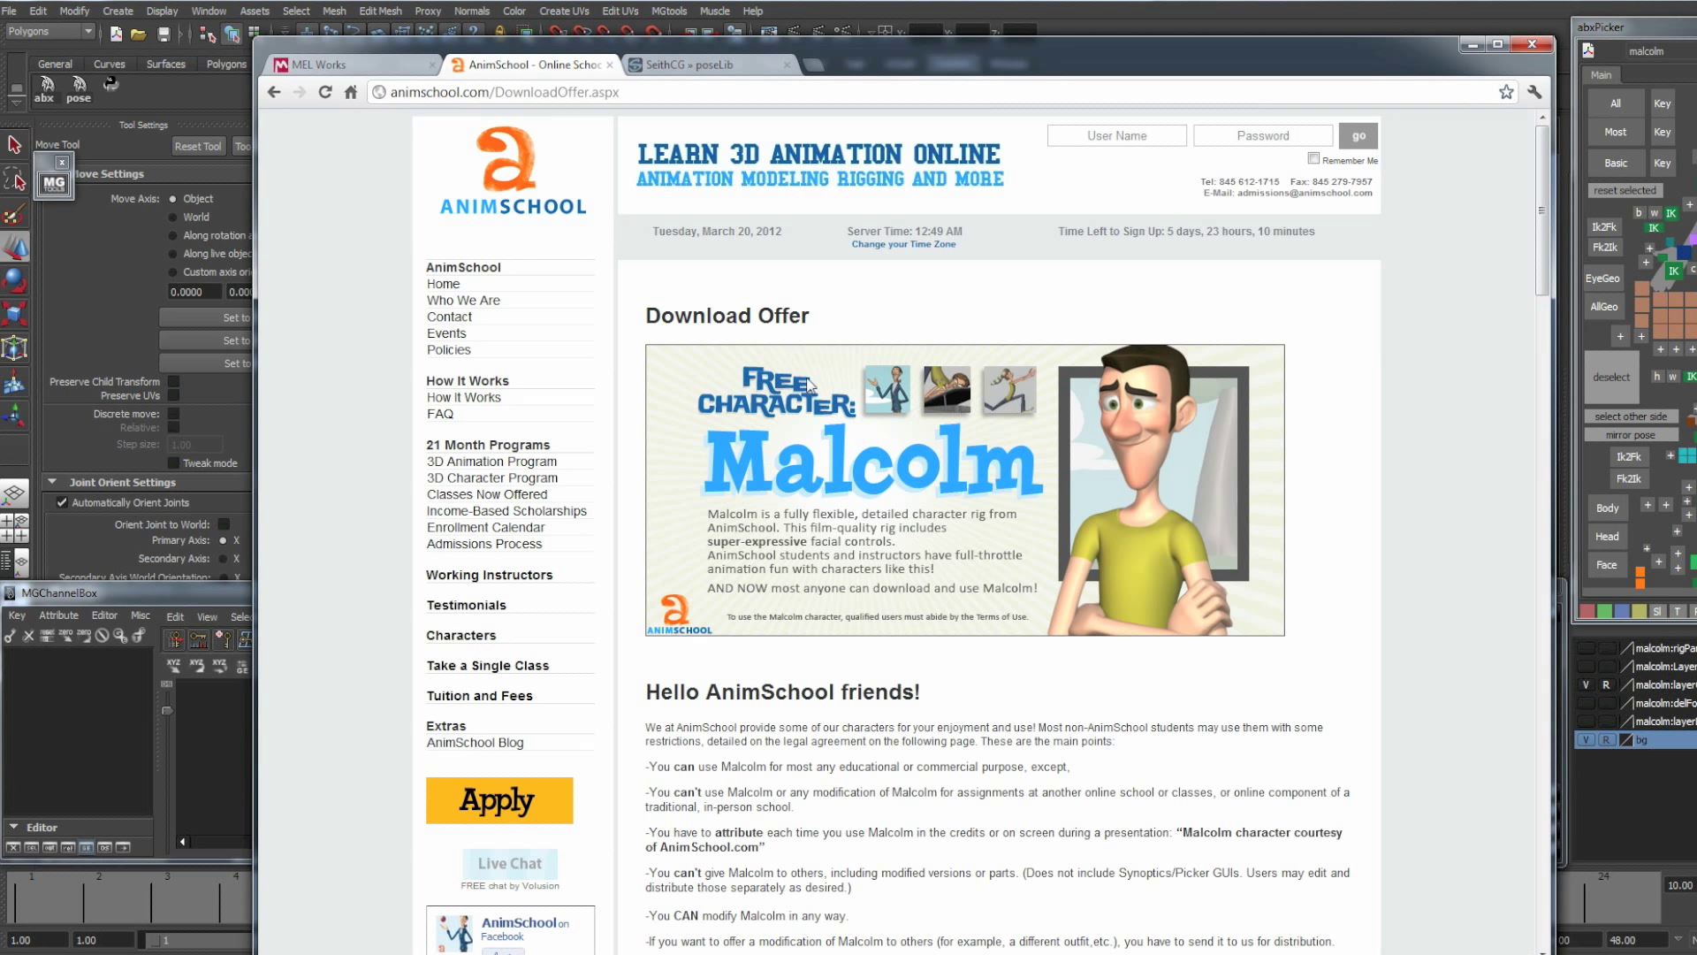
left_click(687, 67)
left_click_drag(545, 266, 478, 268)
left_click(394, 276)
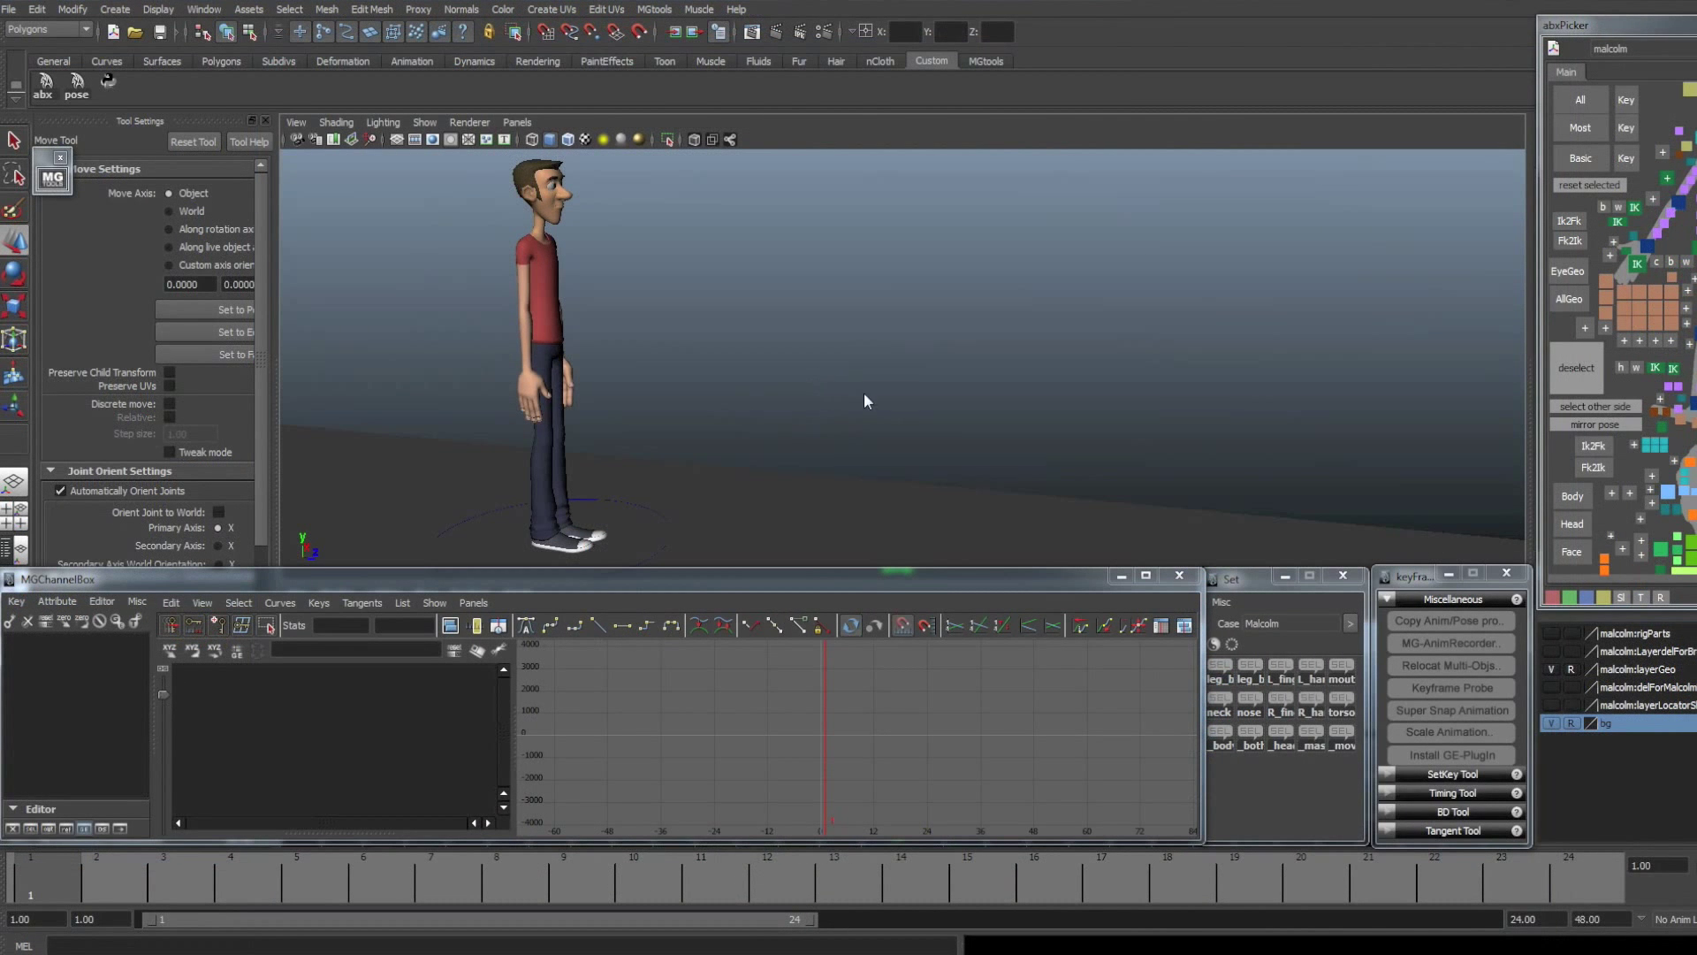
- Open the poseLib pose library in Maya beside a side view of Malcolm and the bar
right_click_drag(864, 394, 737, 401, "alt")
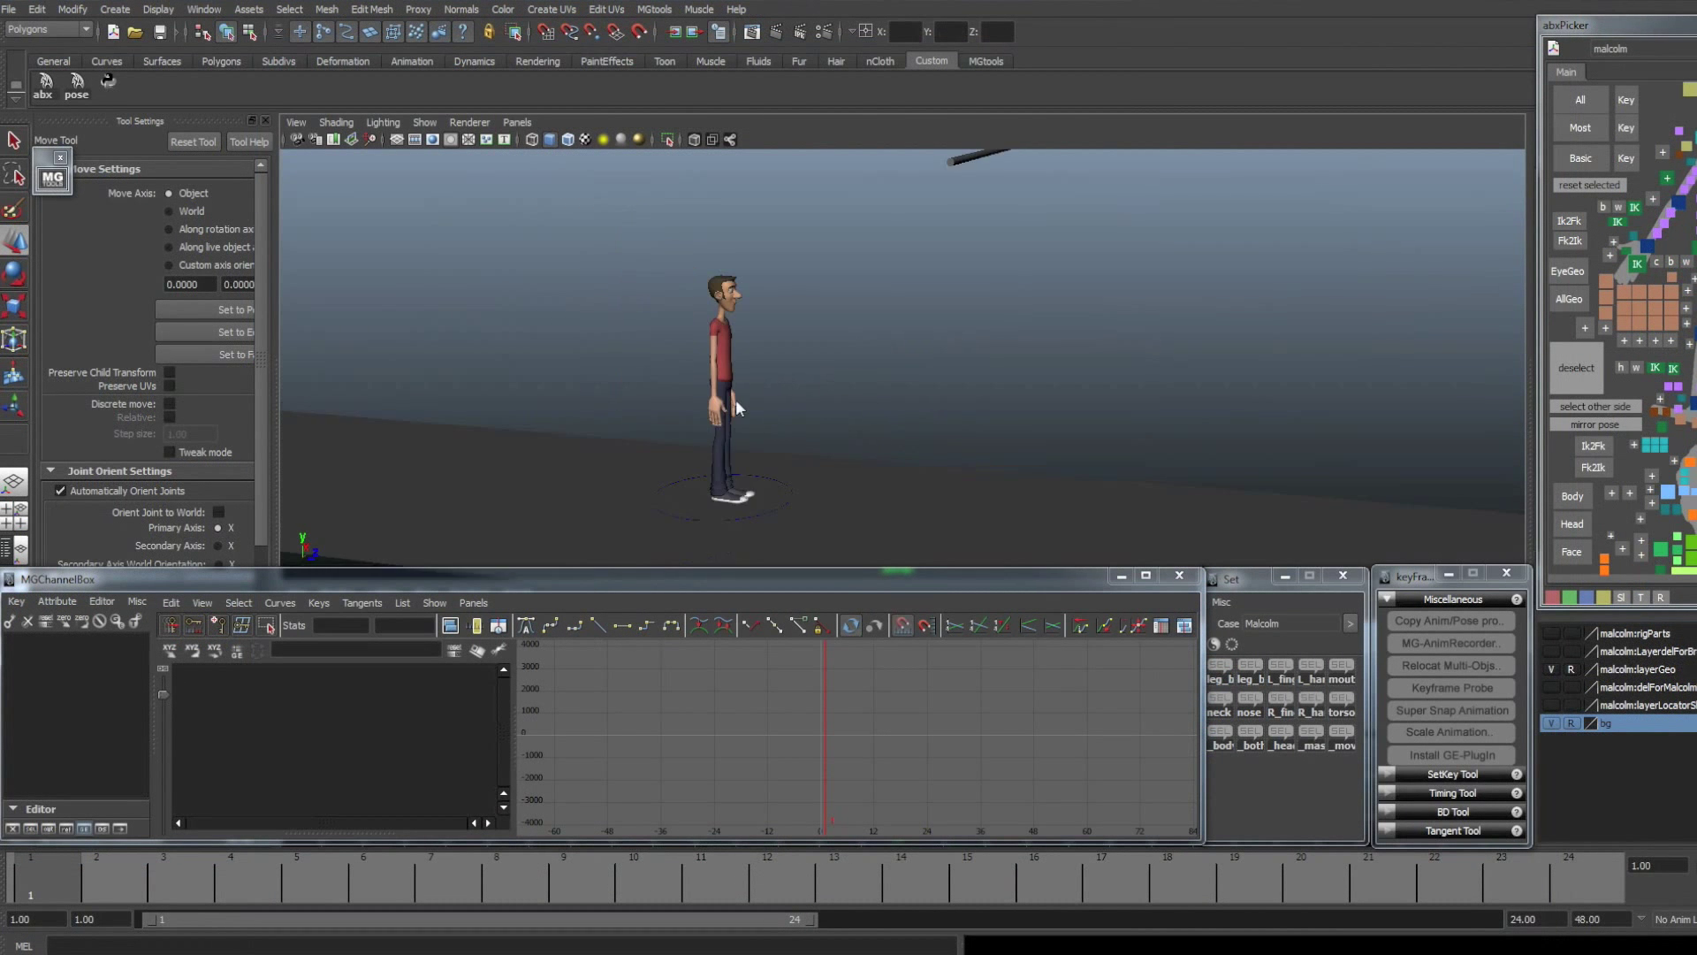
mouse_move(737, 401)
left_mouse_down("alt")
mouse_move(727, 417)
mouse_move(855, 416)
mouse_move(727, 387)
left_mouse_up("alt")
middle_click_drag(727, 387, 707, 422, "alt")
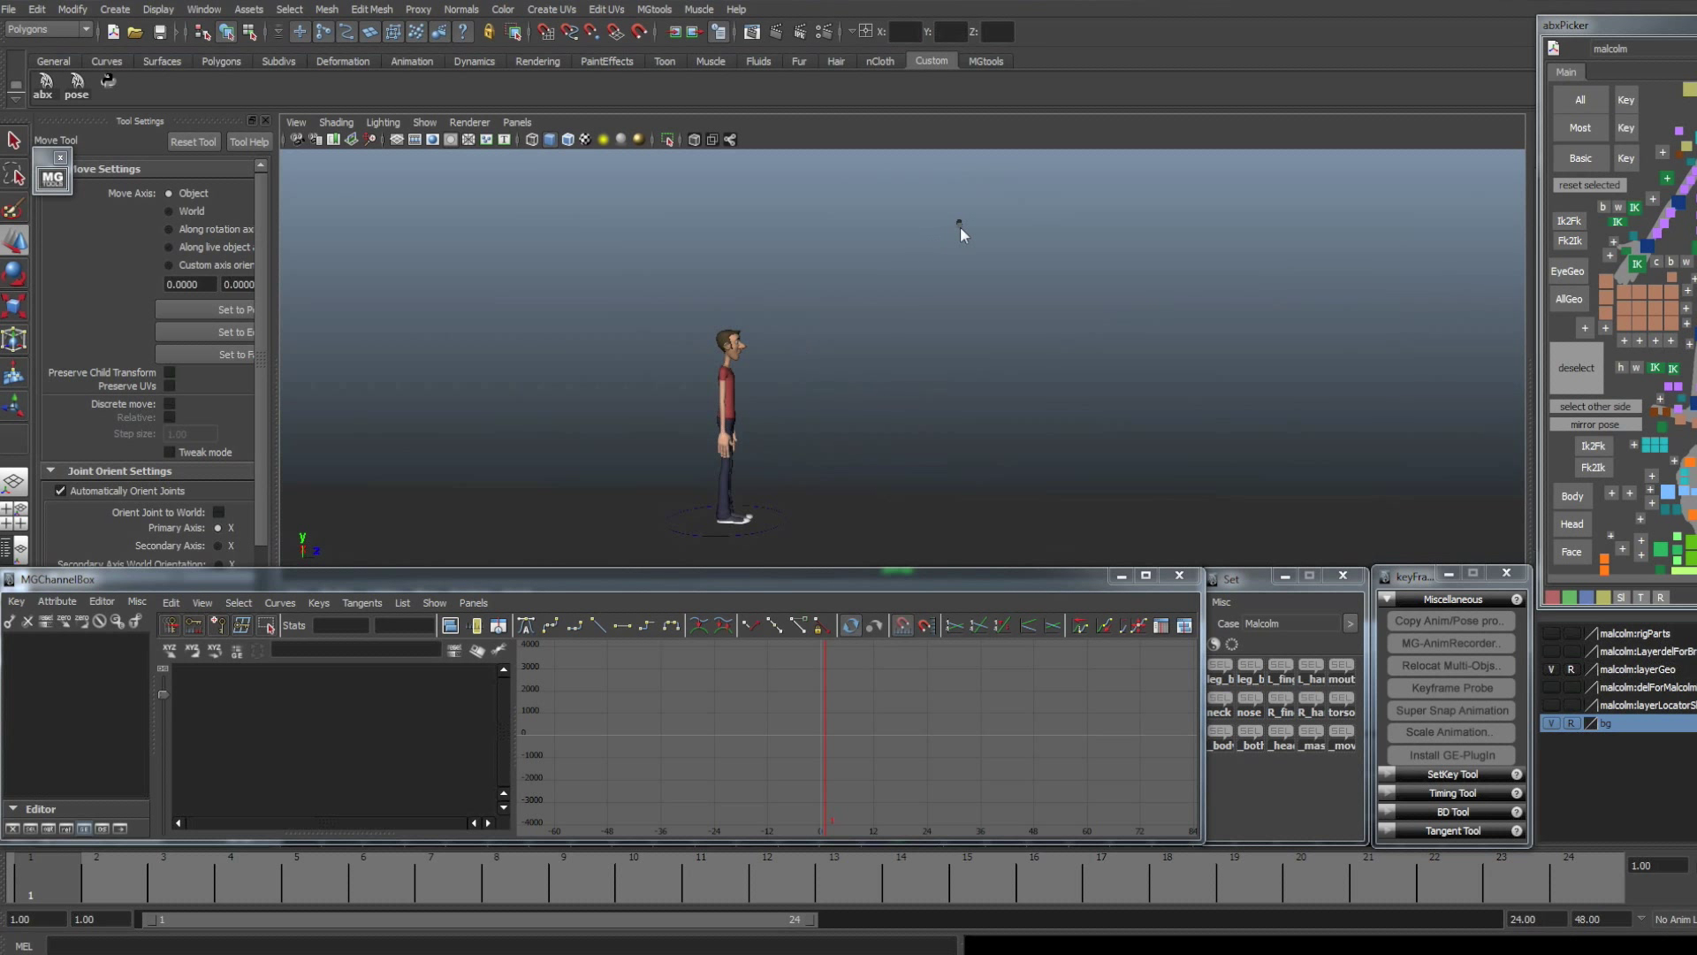
left_click_drag(901, 303, 848, 288, "alt")
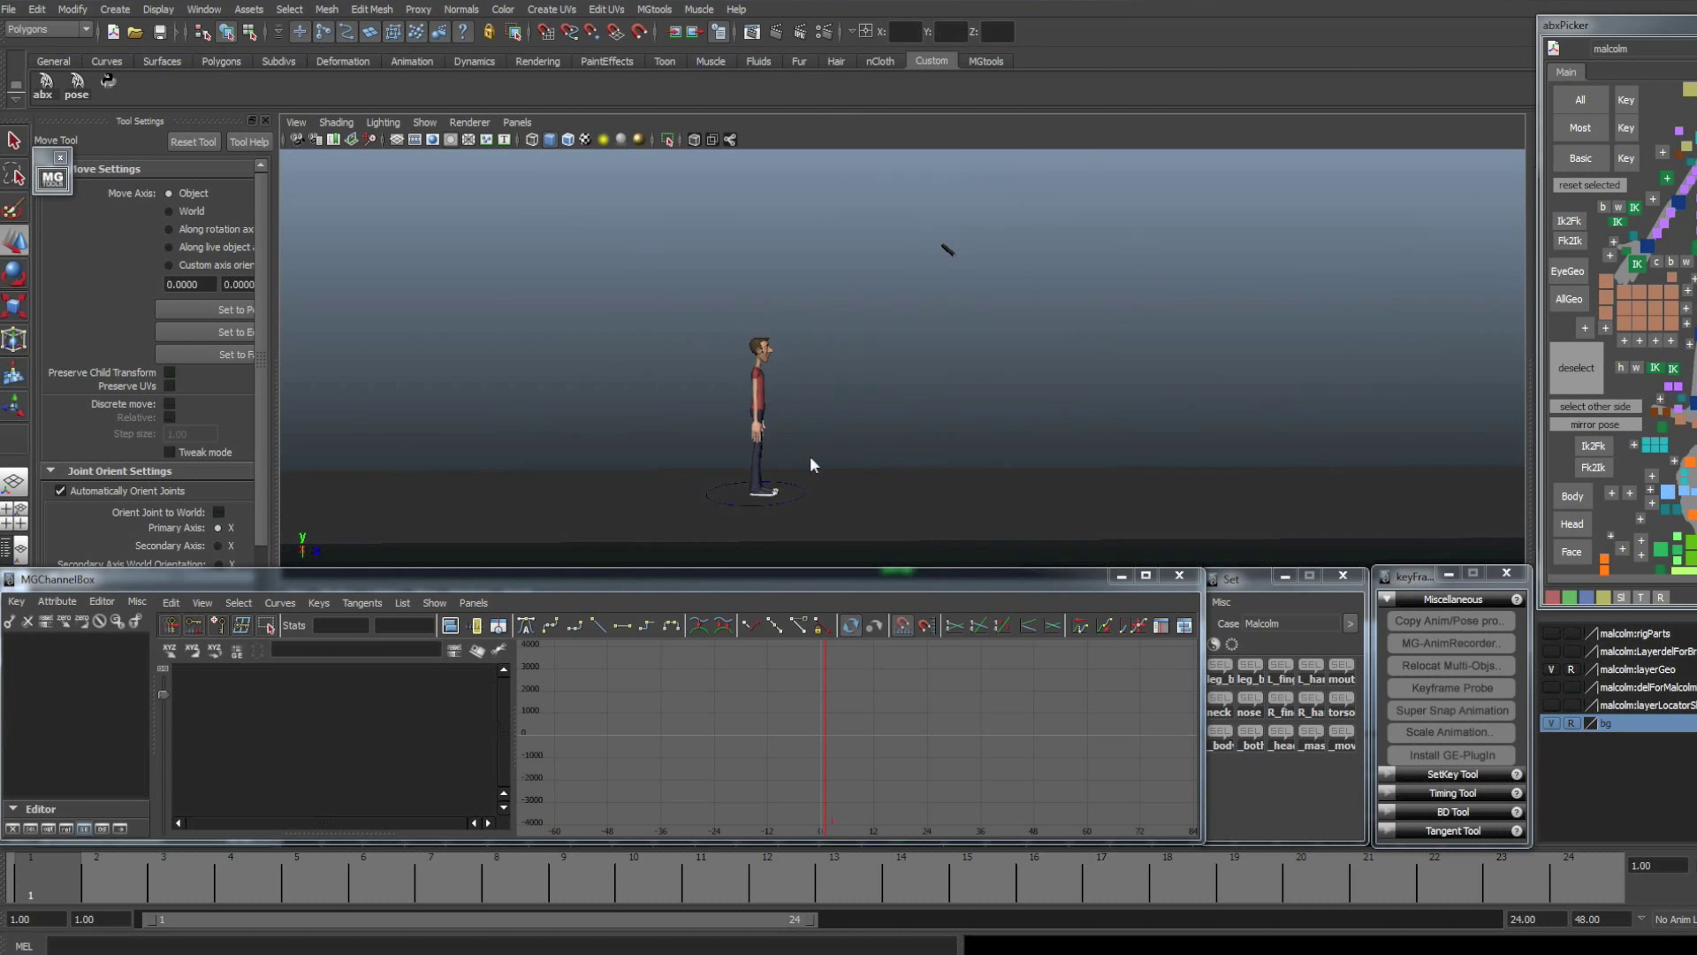
right_click_drag(813, 463, 904, 486, "alt")
left_click(77, 84)
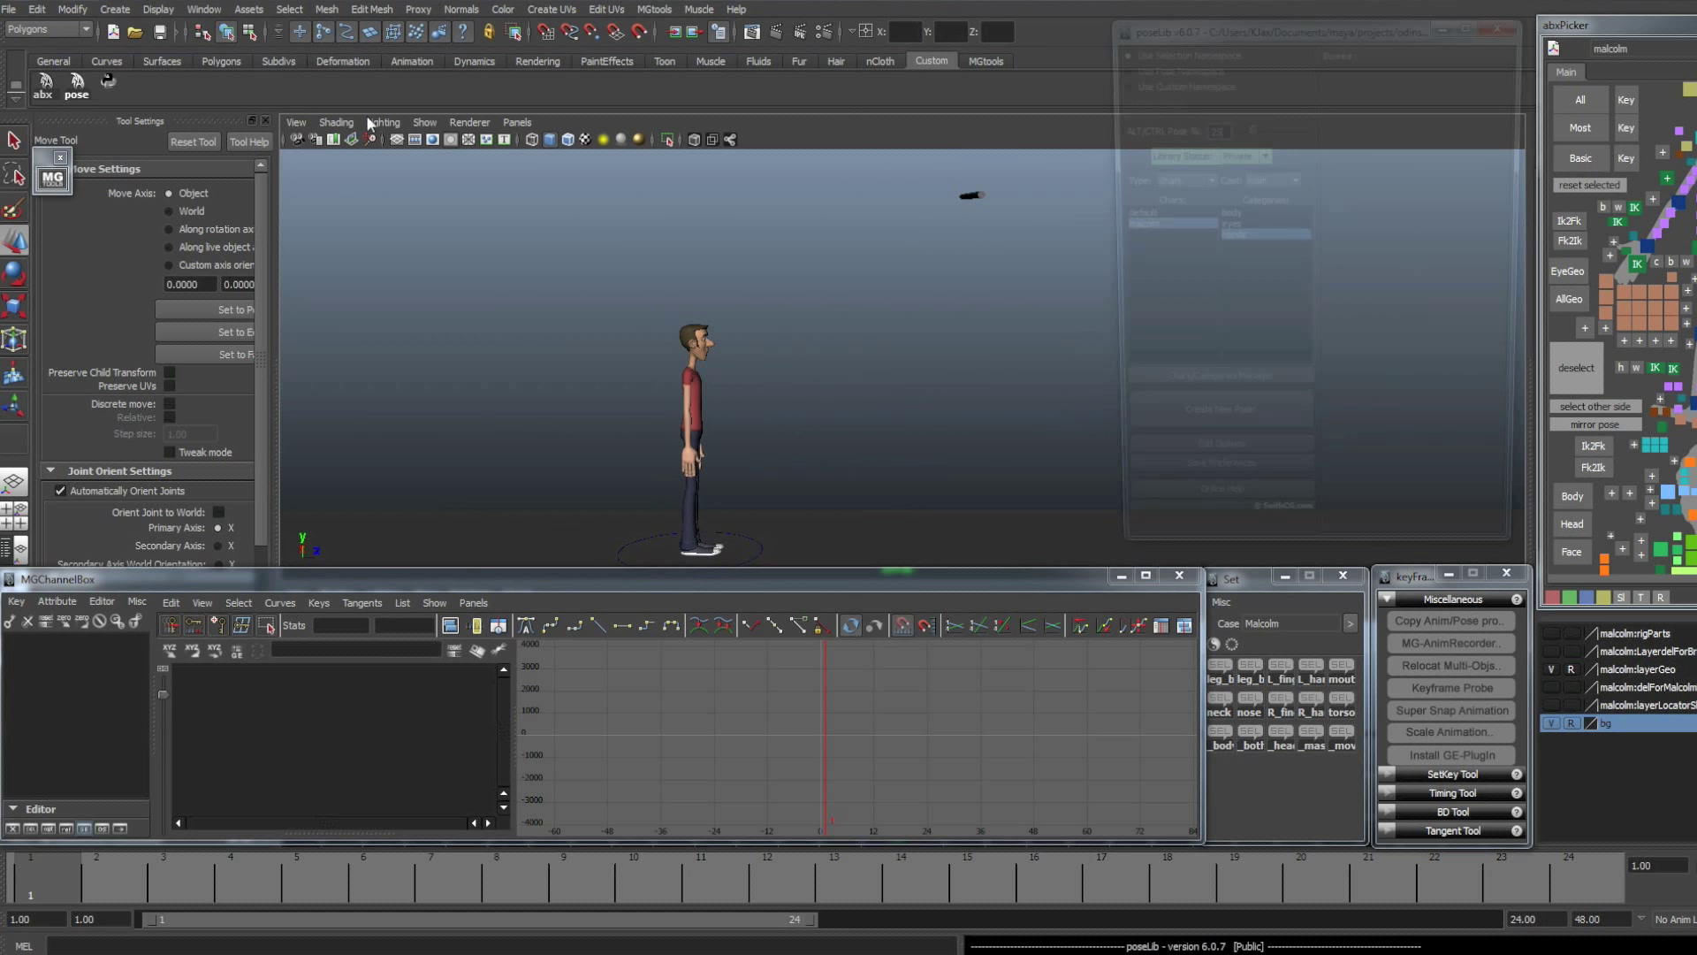
right_click_drag(698, 402, 831, 411, "alt")
- Select Malcolm's full control set and key the standing pose at frame 1
left_click(99, 878)
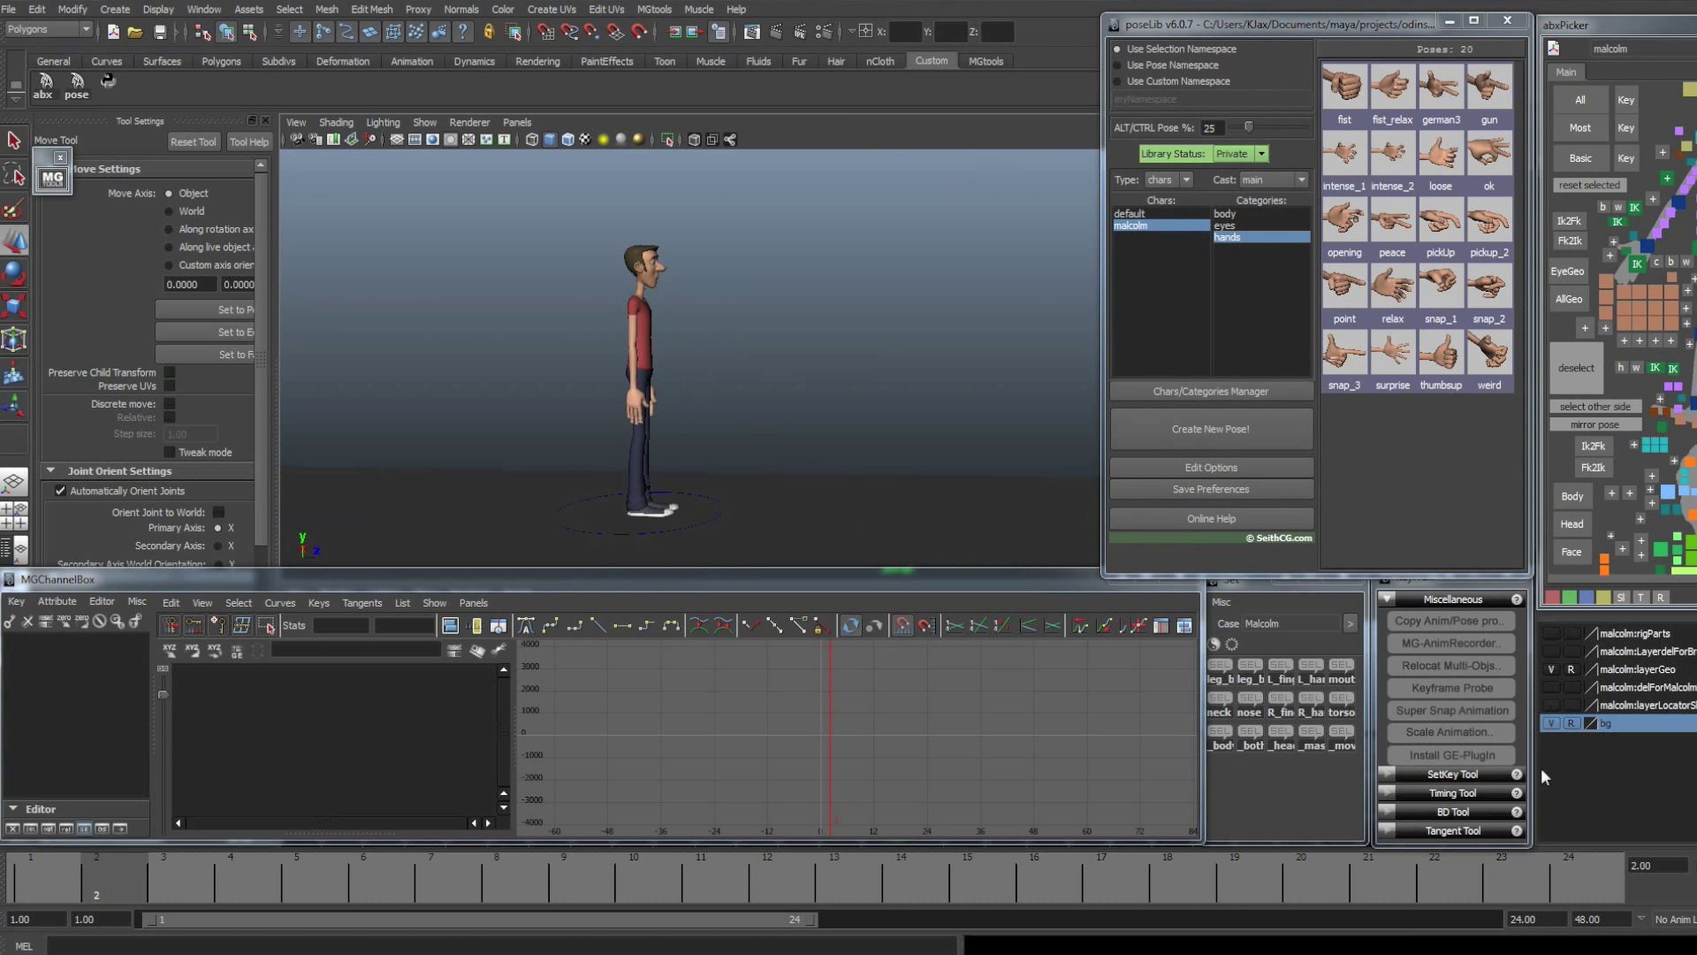
left_click(1278, 739)
left_click(71, 874)
key("s")
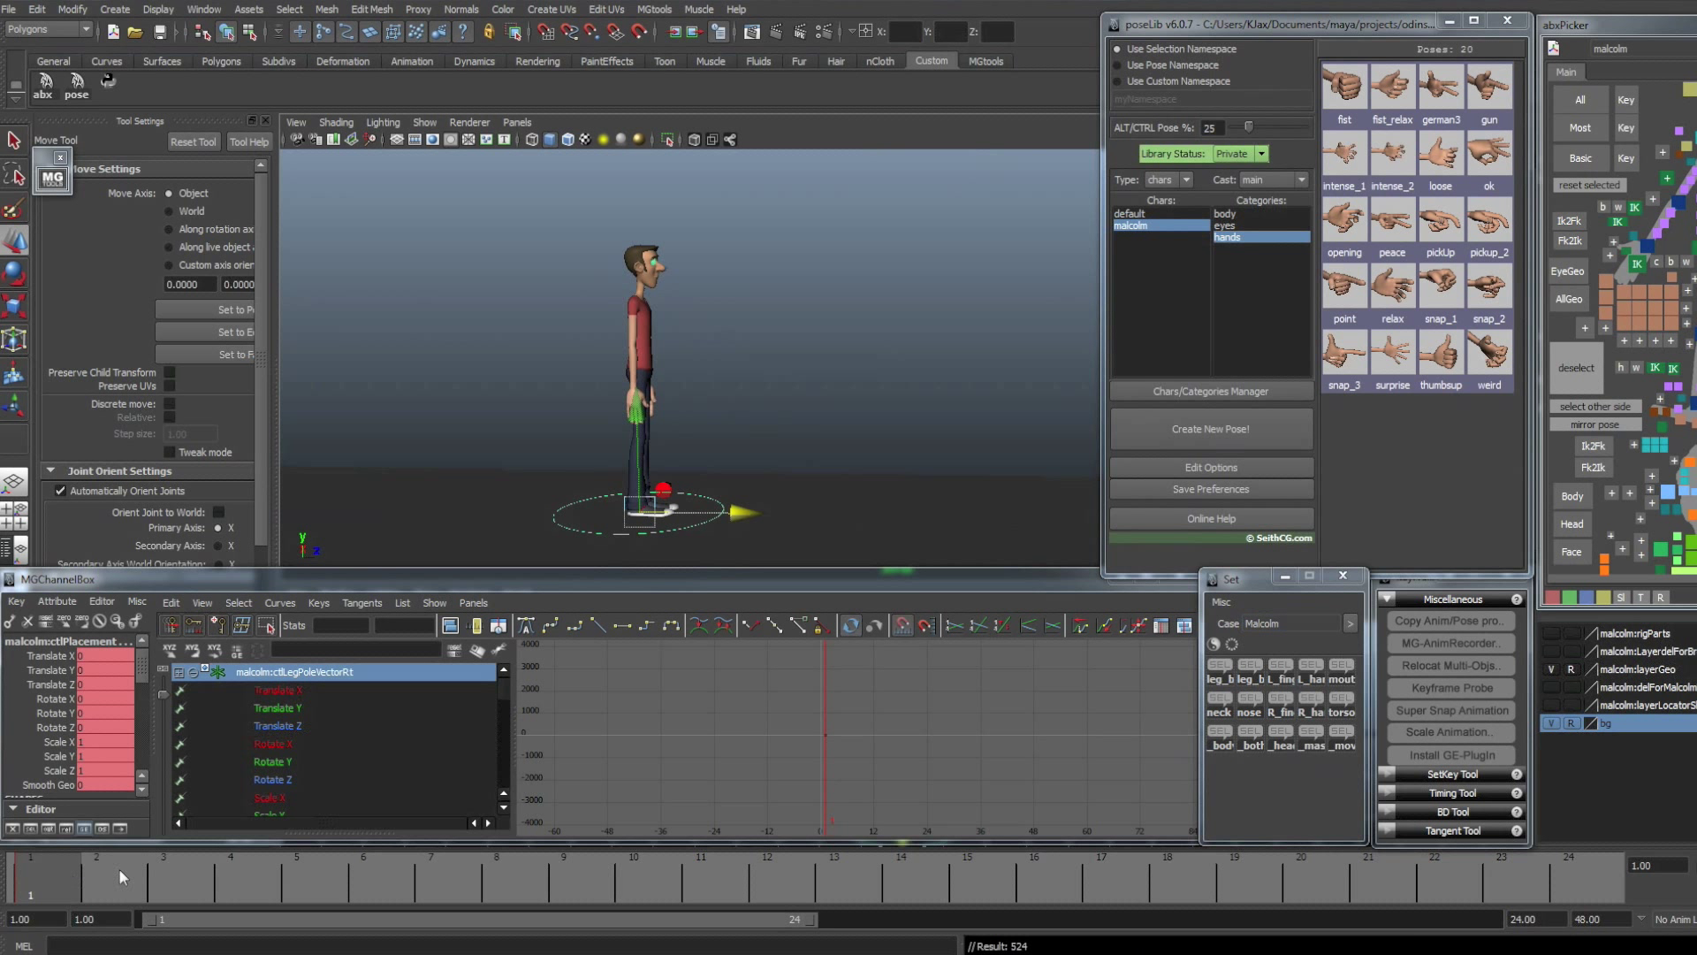
- Key Malcolm's controls at frame 2 and show the poses in poseLib's body category
left_click(119, 872)
middle_click_drag(739, 465, 738, 391, "alt")
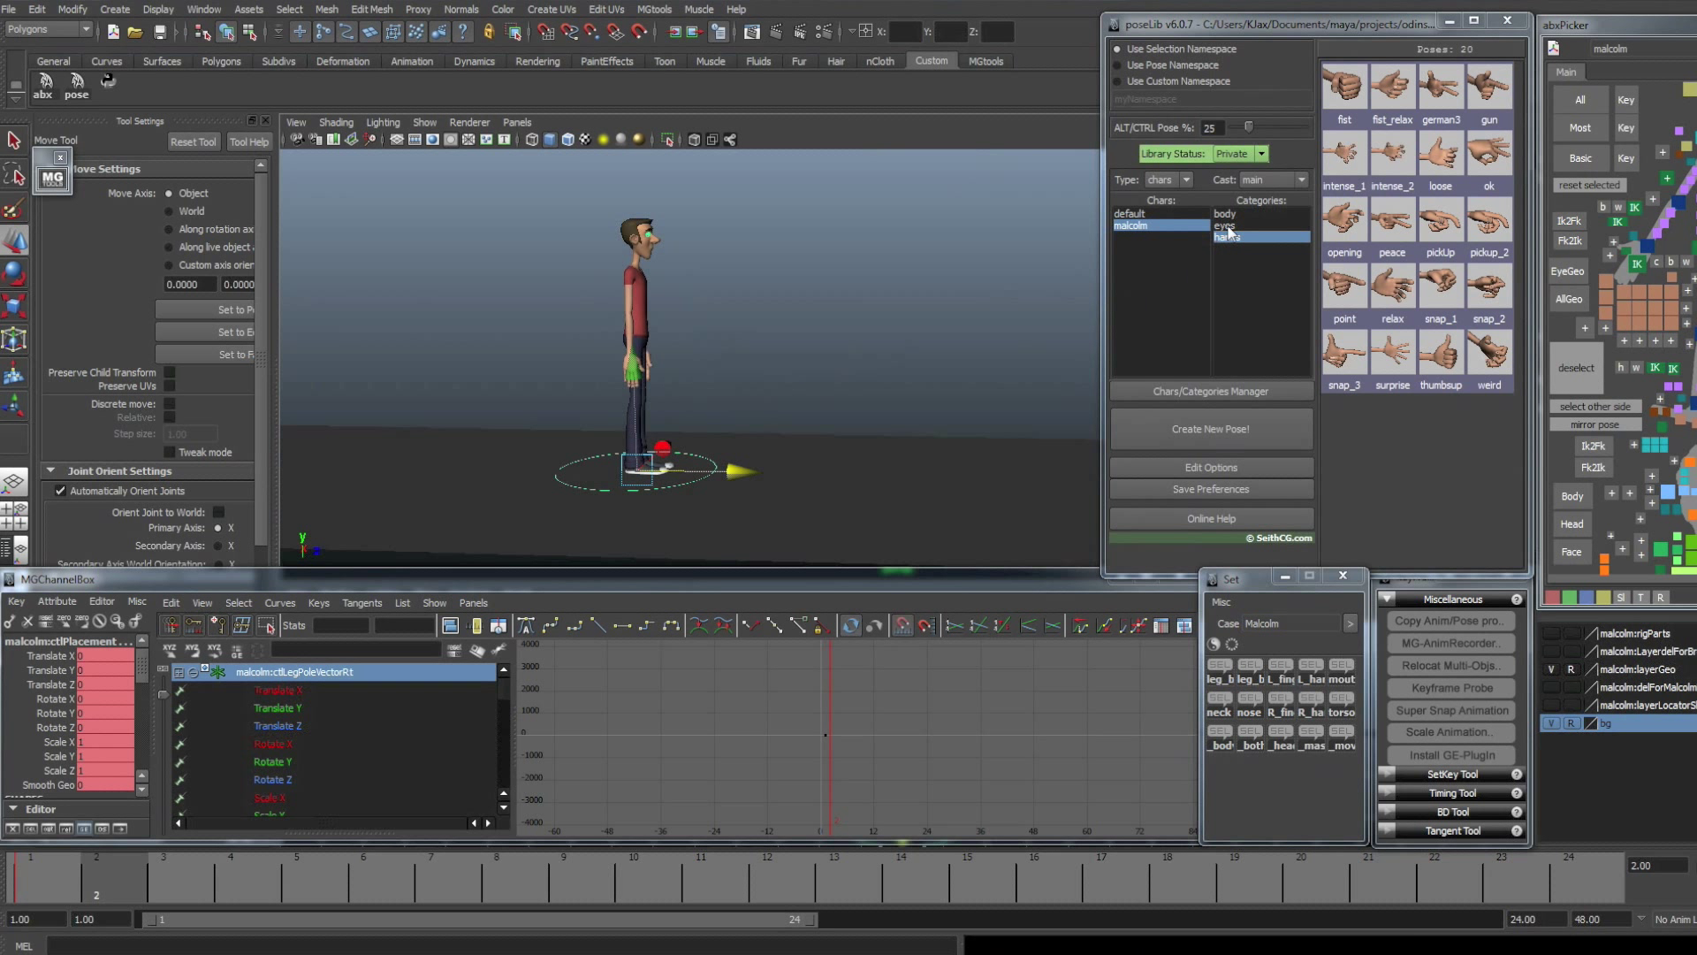
left_click(1225, 214)
middle_click_drag(866, 209, 864, 210, "alt")
left_click(1220, 739)
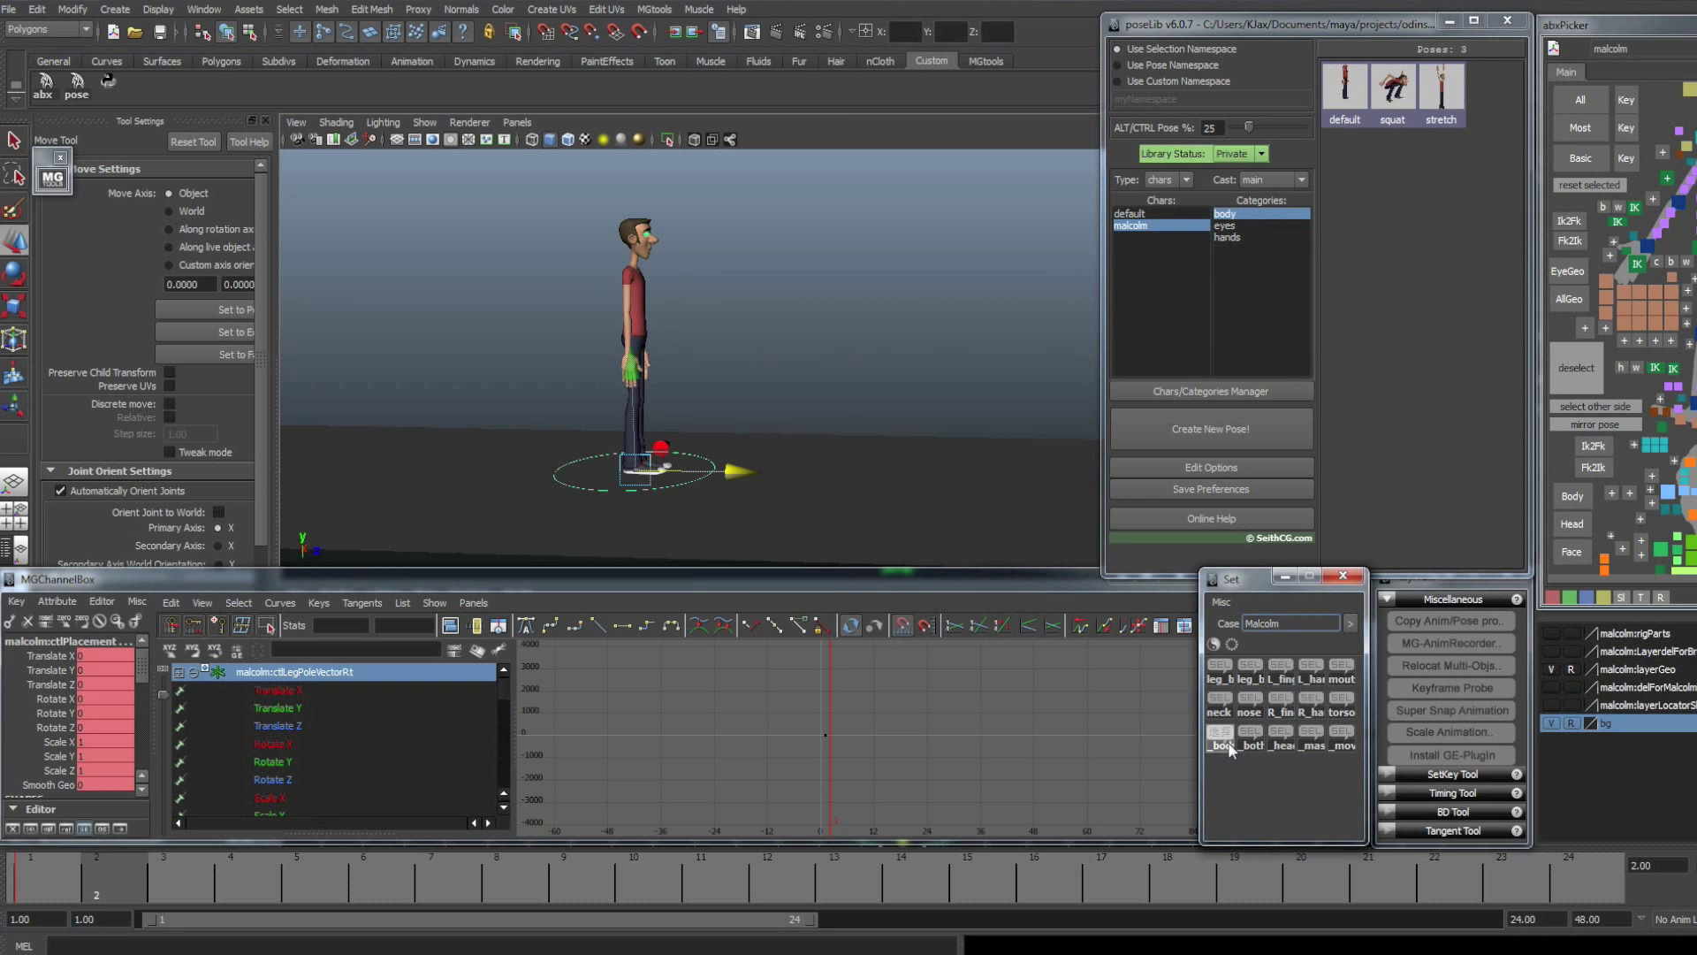
left_click(306, 799)
key("s")
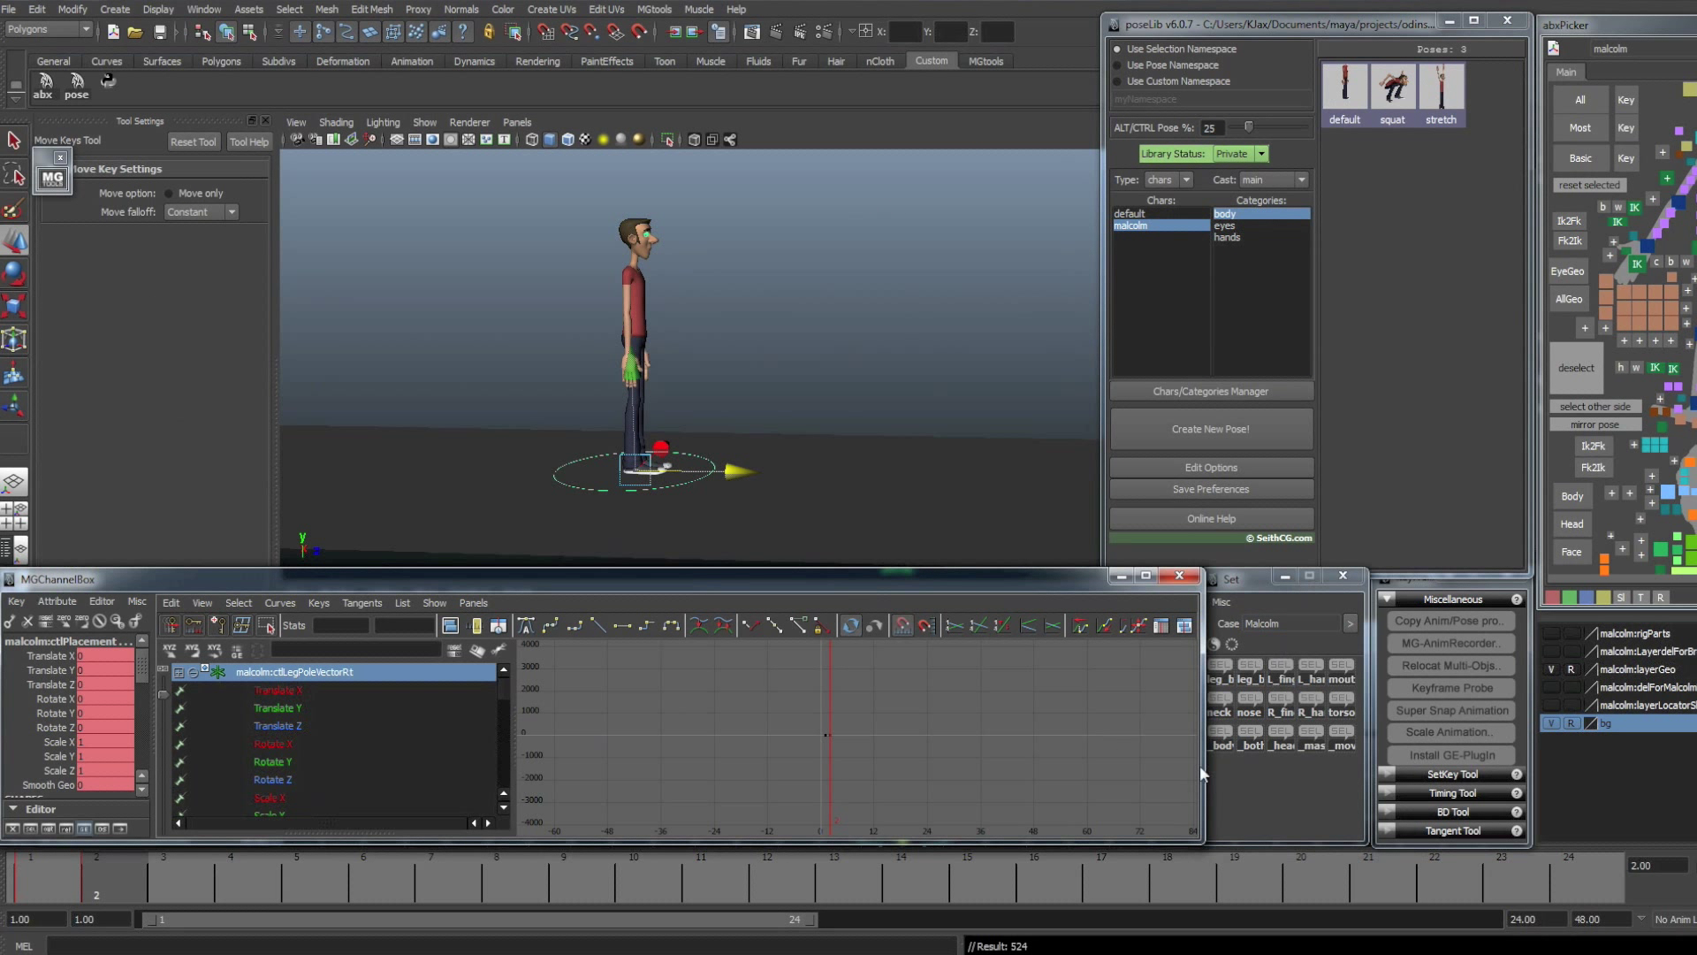
- Select Malcolm's body control set and apply the squat pose at frame 2
left_click(1220, 730)
left_click(1362, 104)
left_click(1393, 88)
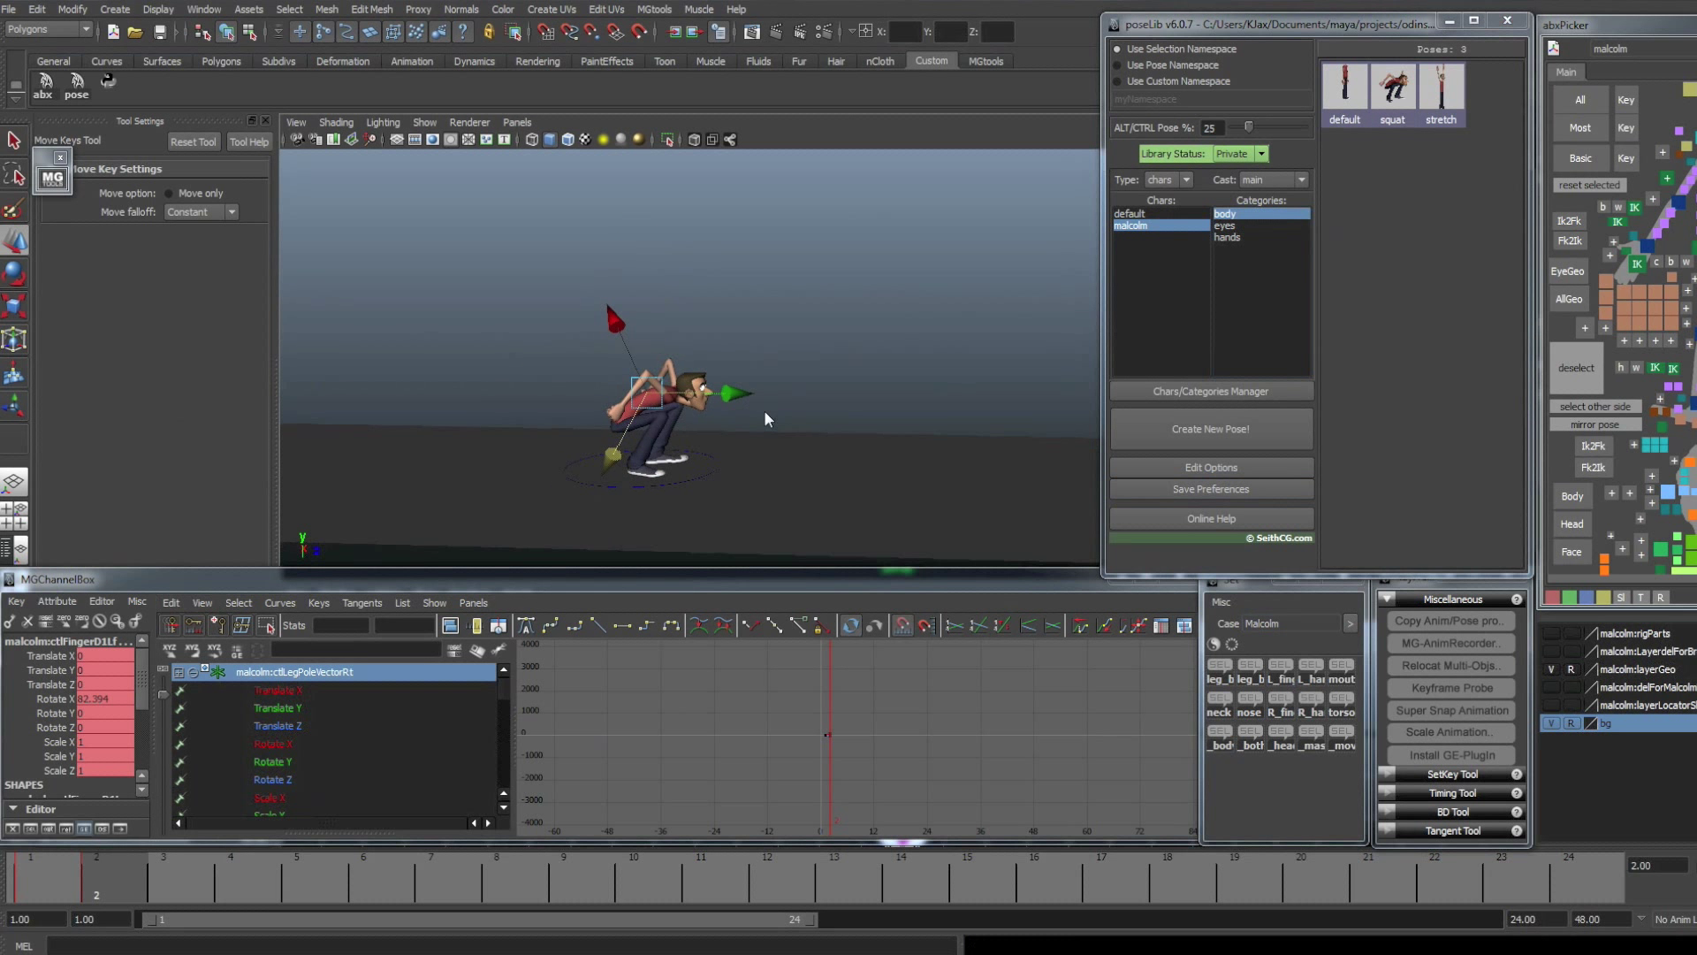
- Apply the stretch pose to Malcolm's body controls at frame 3 and key it
left_click(161, 887)
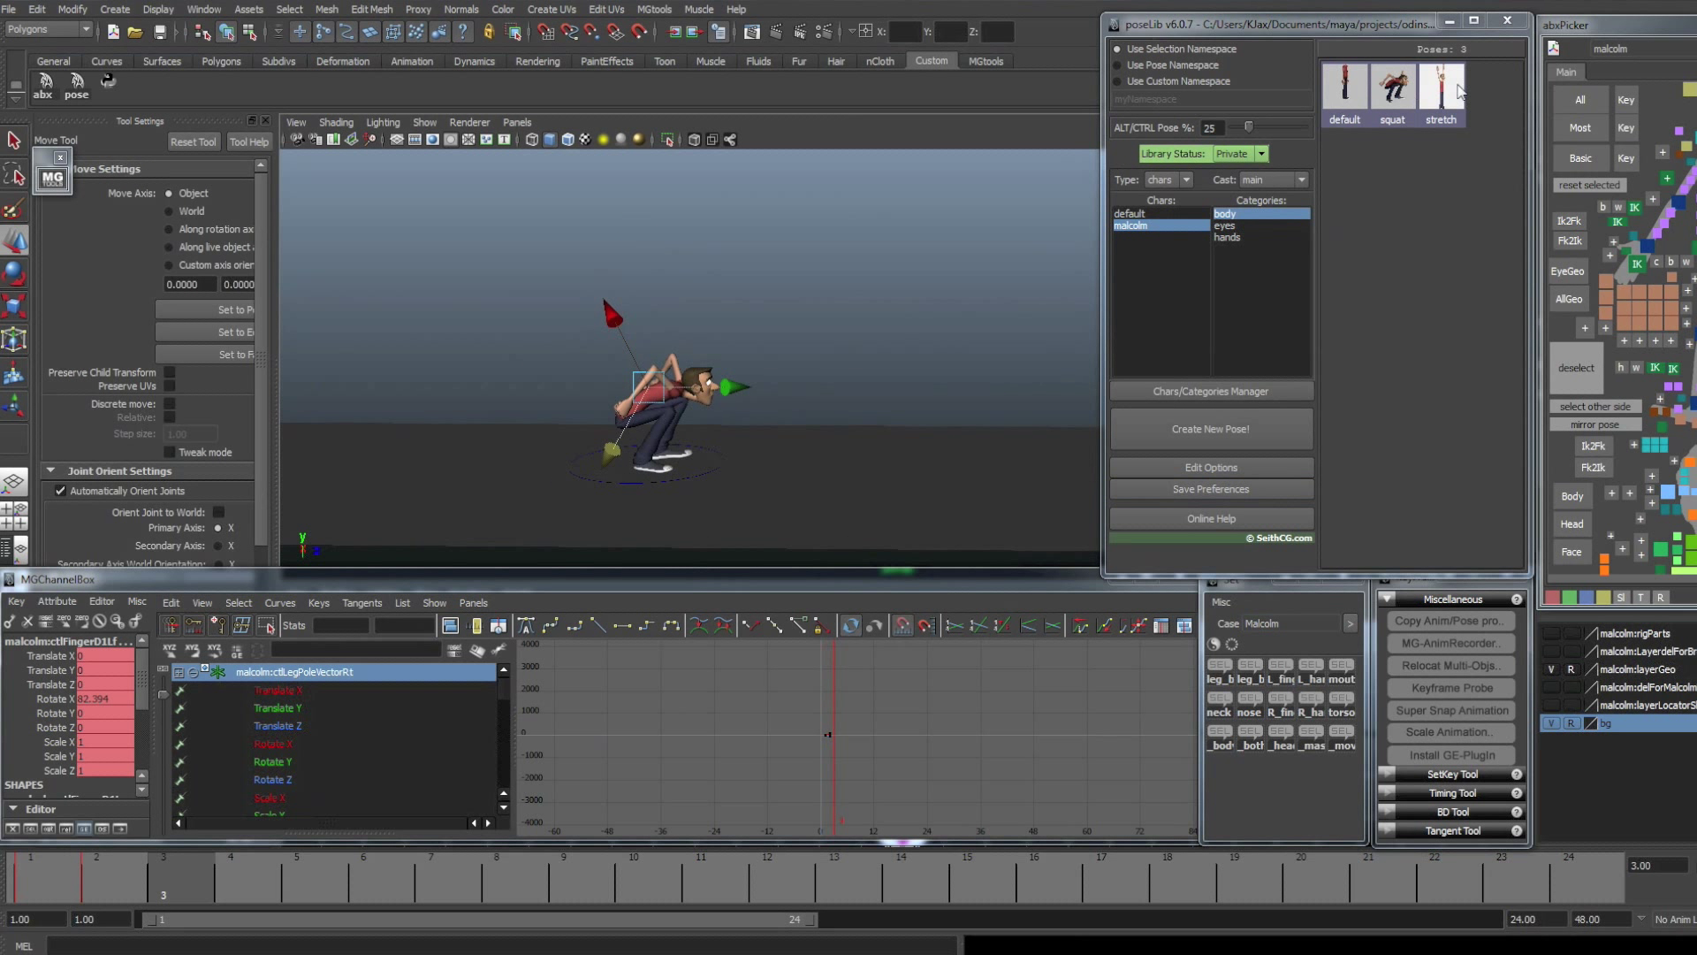
left_click(1440, 88)
key("s")
right_click_drag(873, 363, 609, 338, "alt")
middle_click_drag(610, 338, 682, 347, "alt")
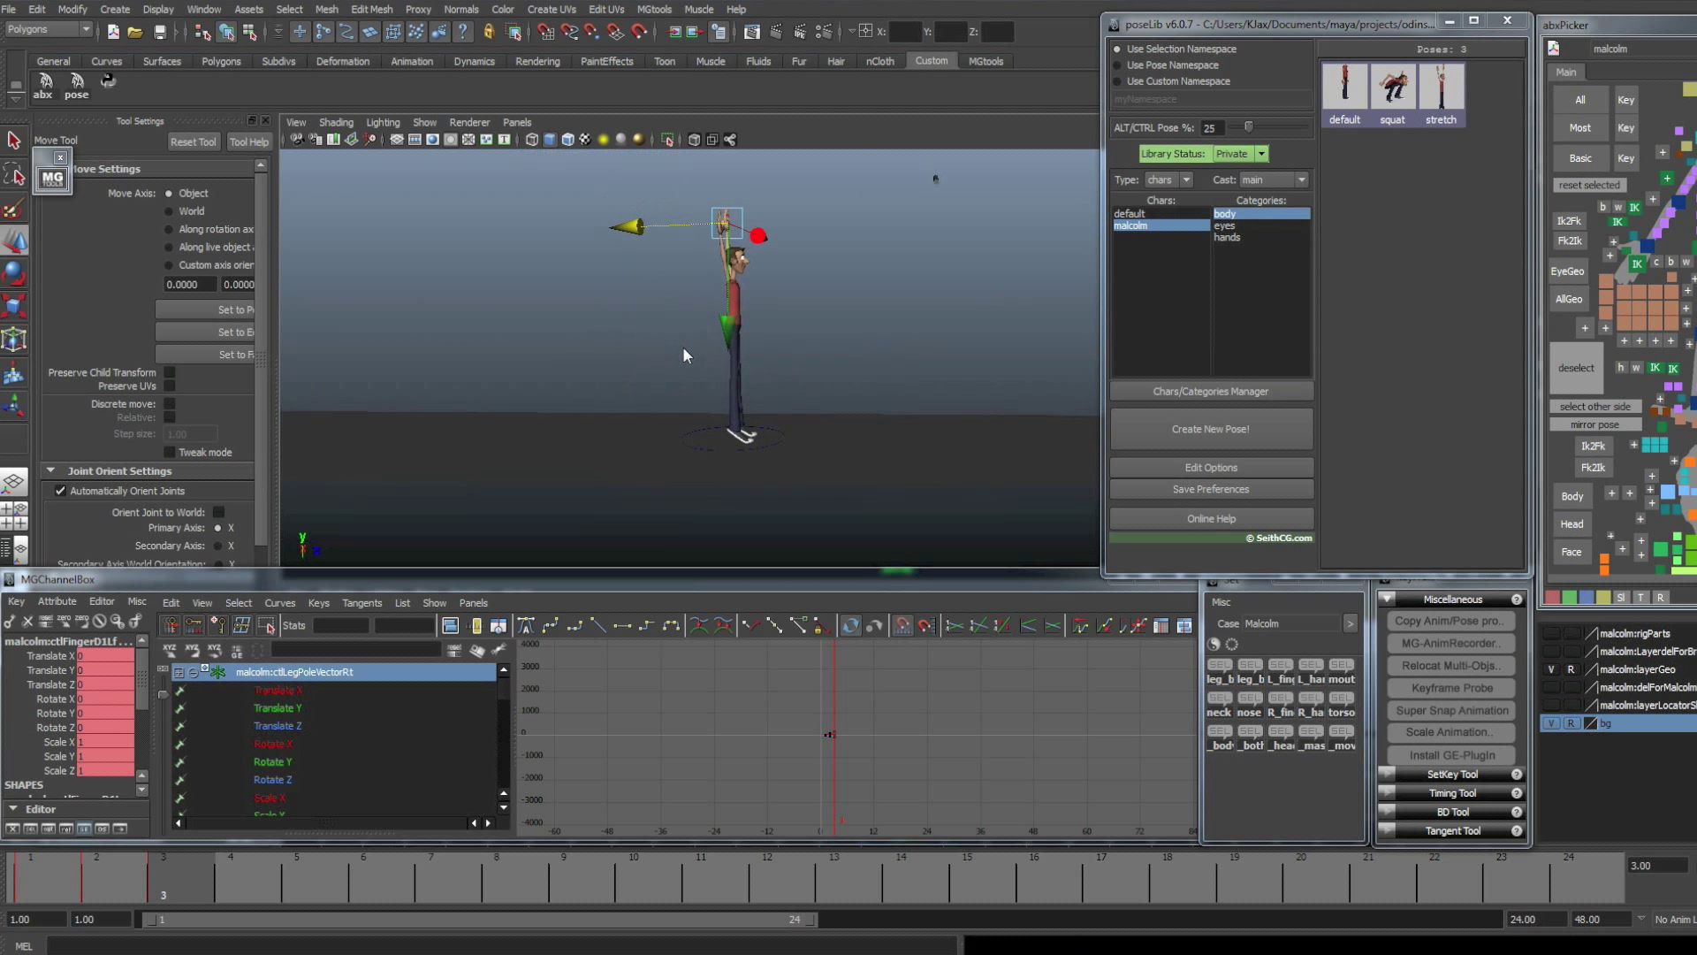
key("s")
- Select Malcolm's full control set and key the stretch pose at frame 4
left_click(230, 880)
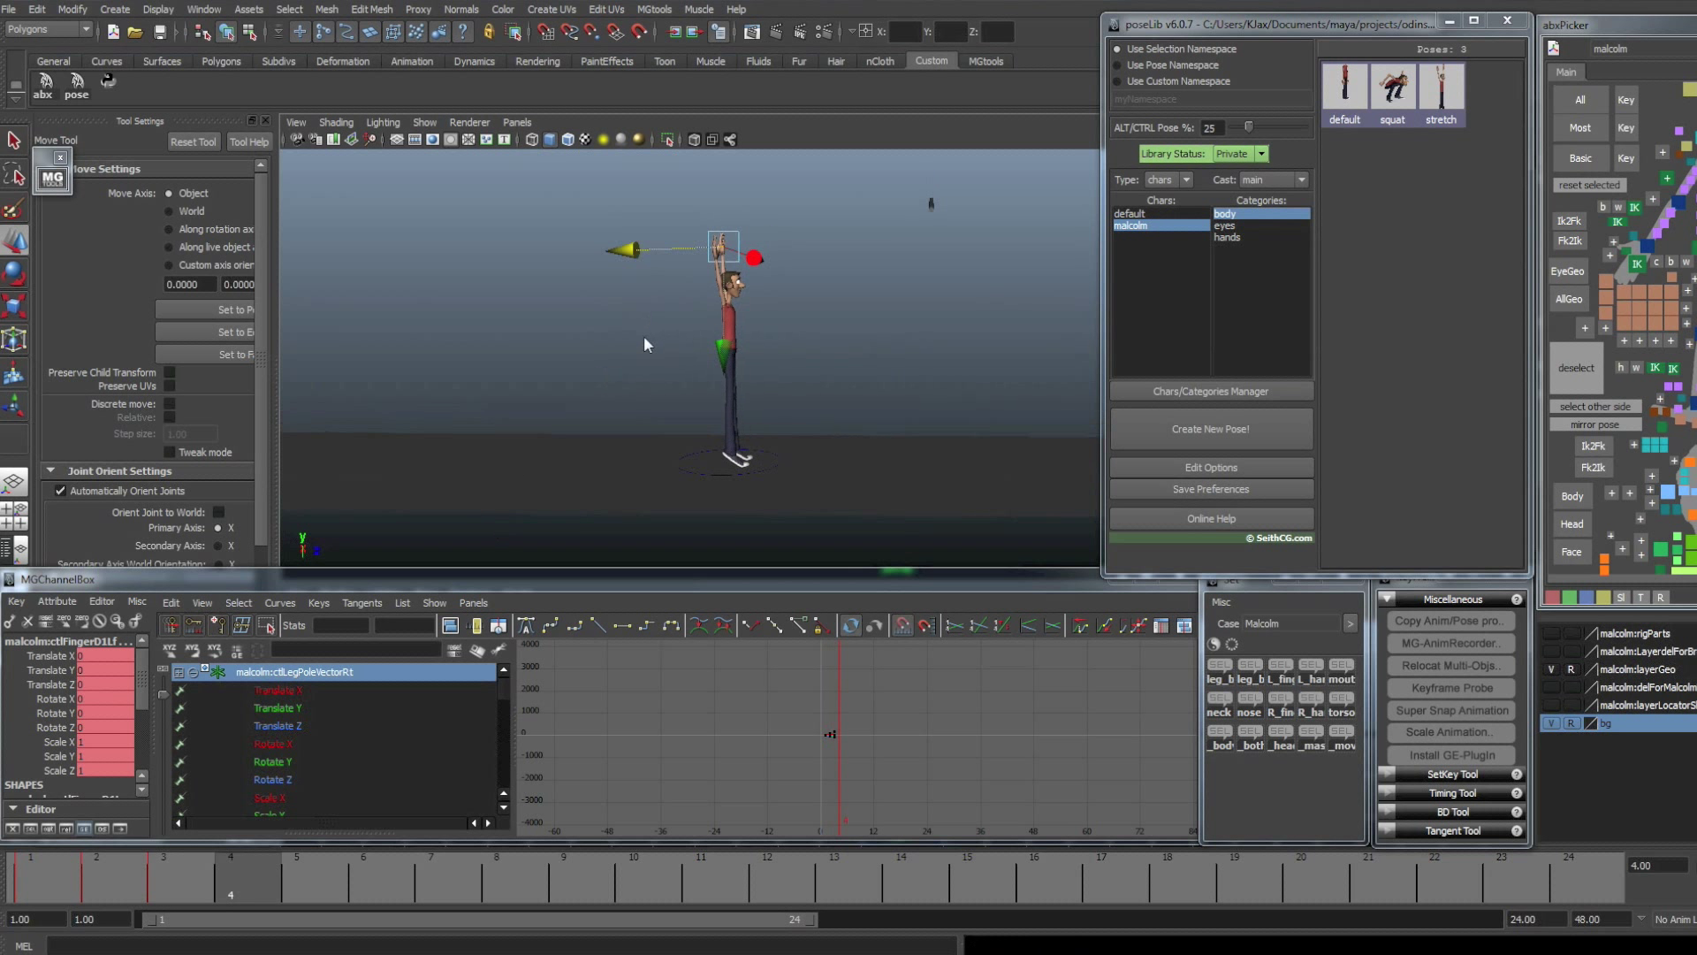
left_click(1264, 741)
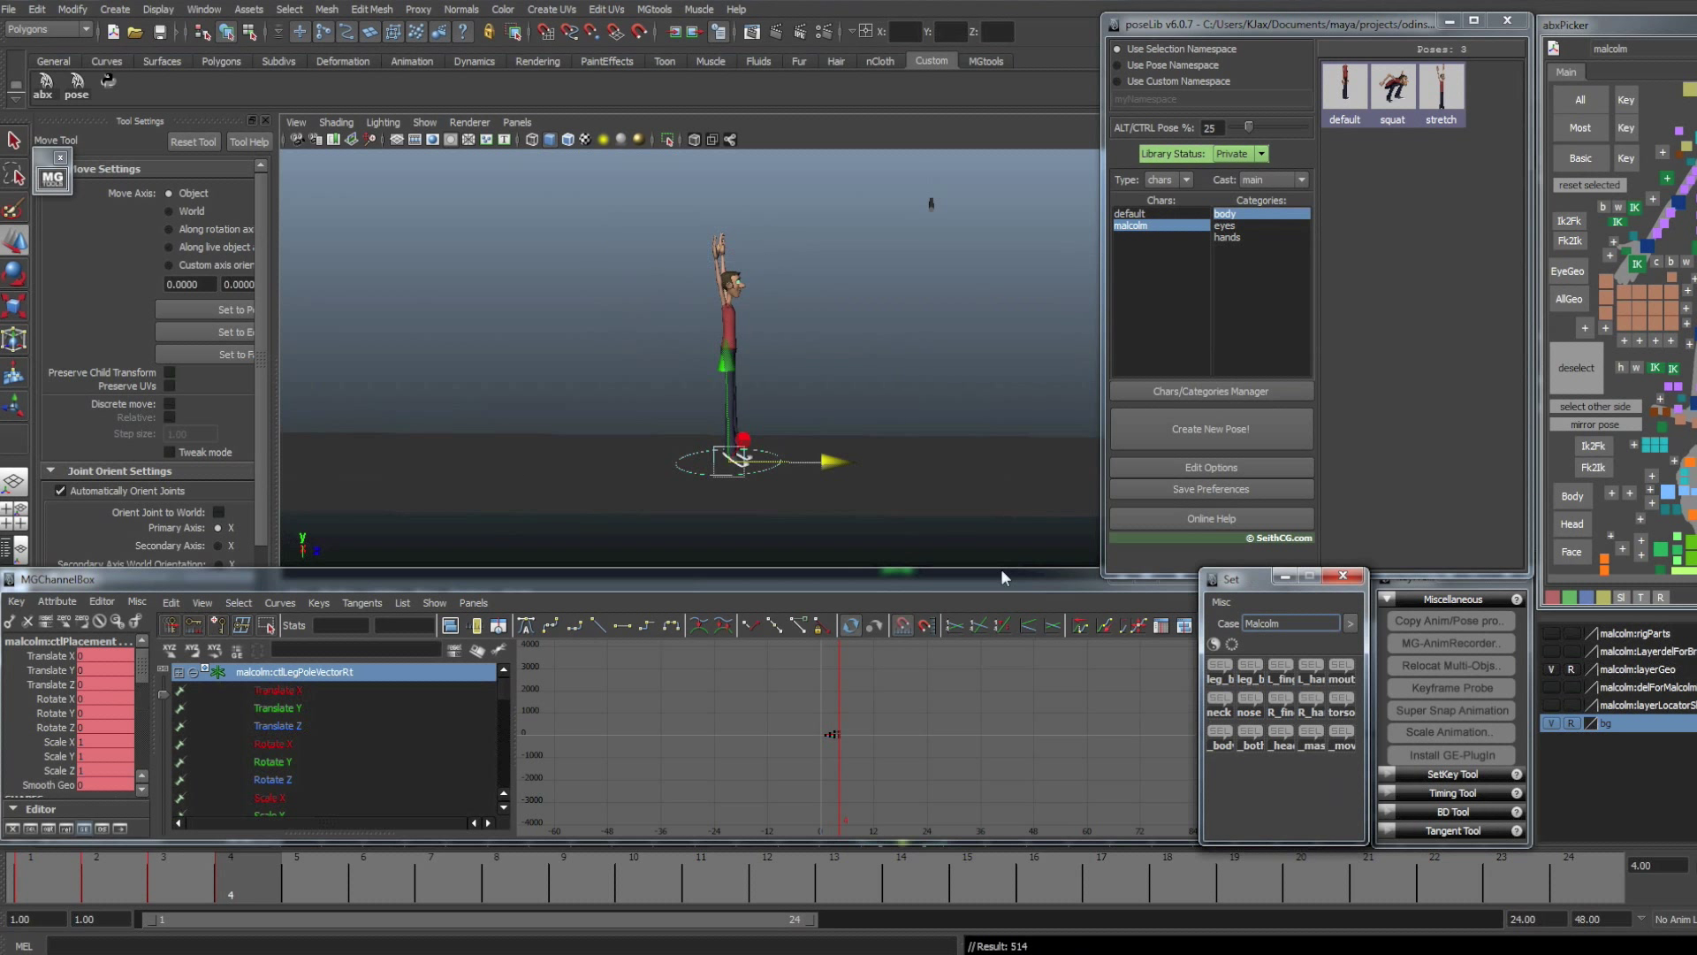
left_click(120, 884)
left_click(183, 874)
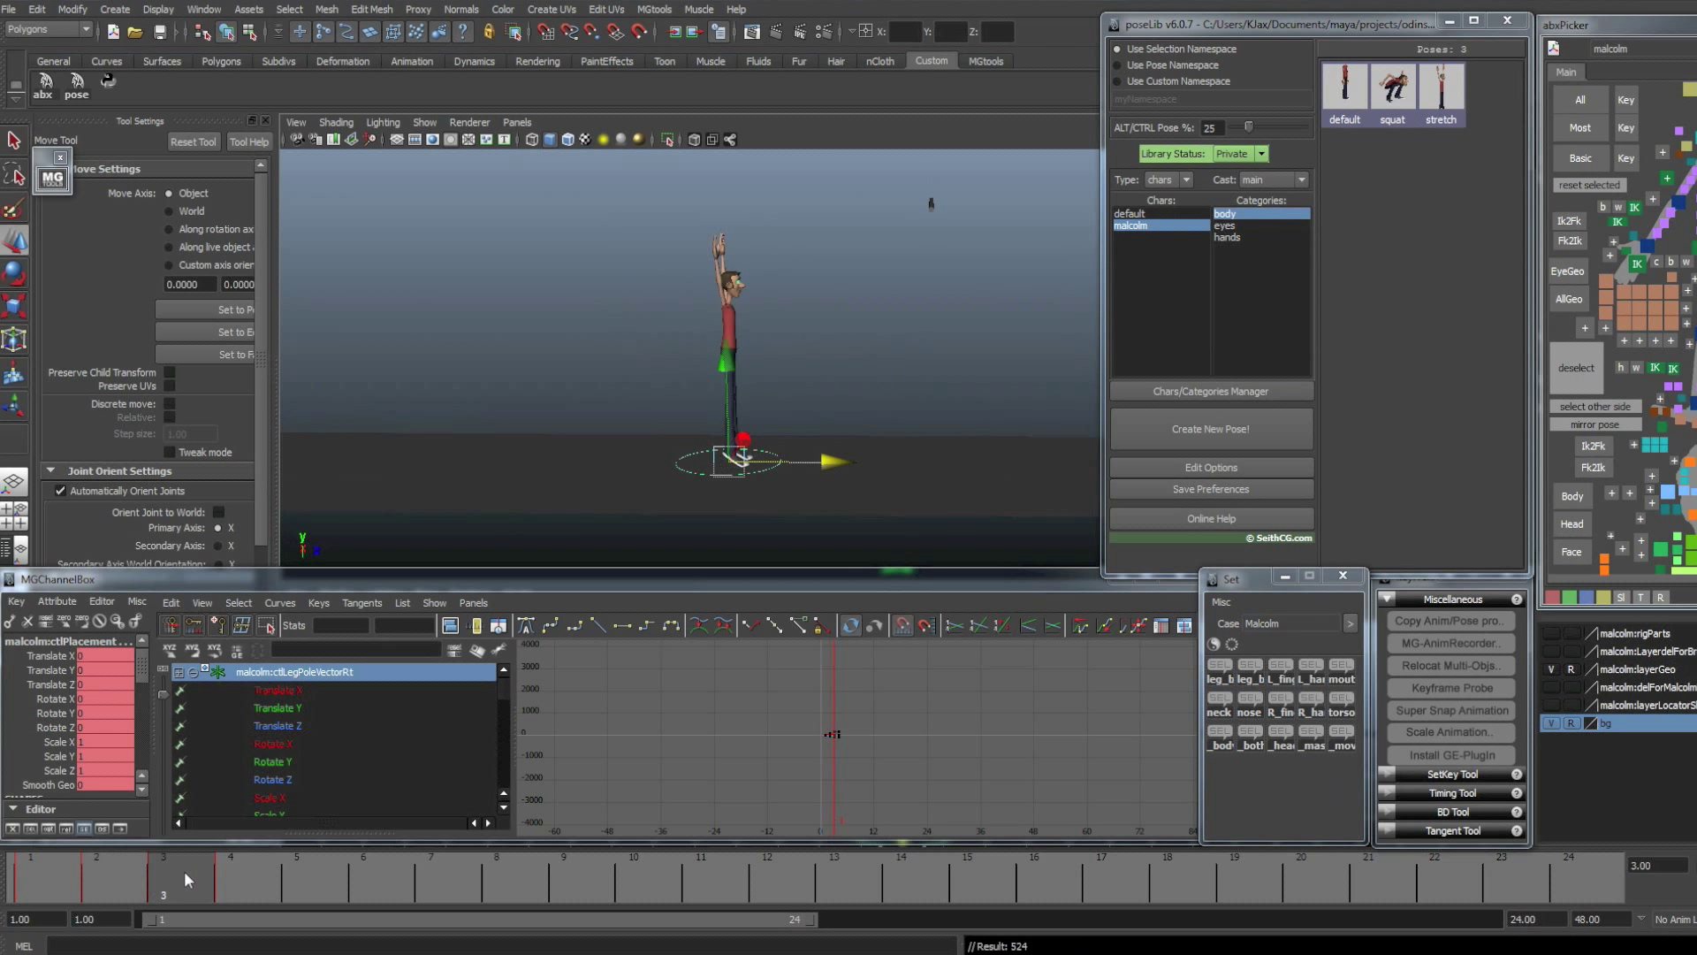
left_click(47, 875)
left_click(217, 866)
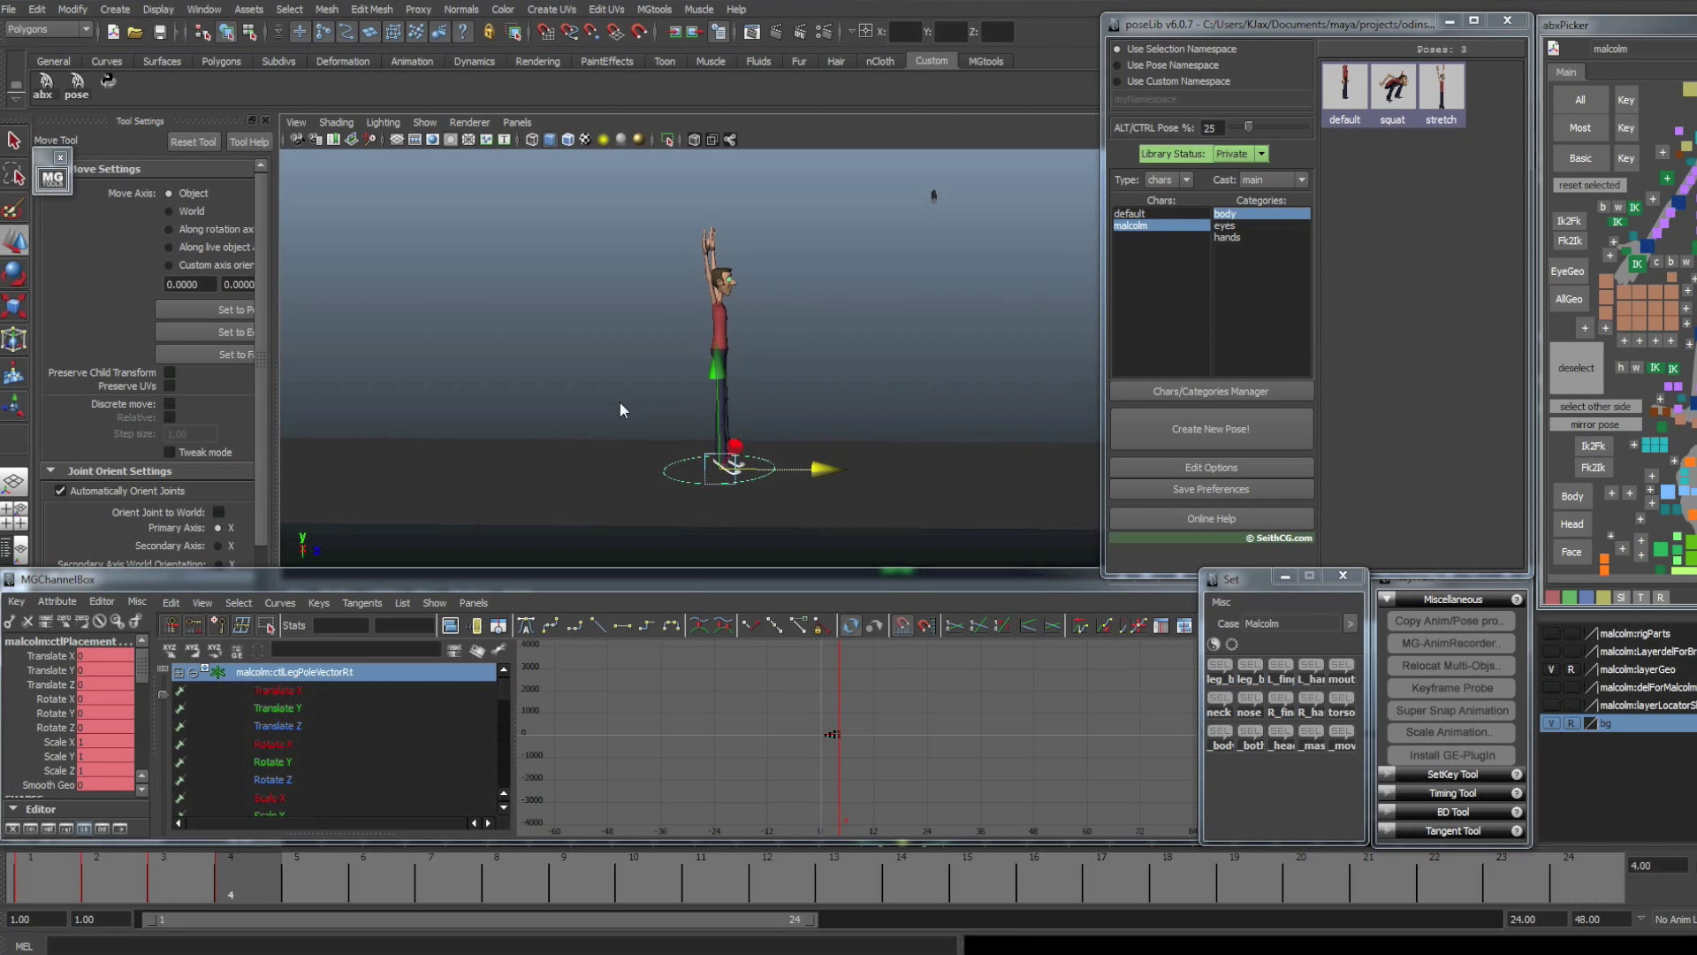
- Rotate the placement control forward about 39 degrees in X at frame 4, key it, and compare it with the earlier frames
key("e")
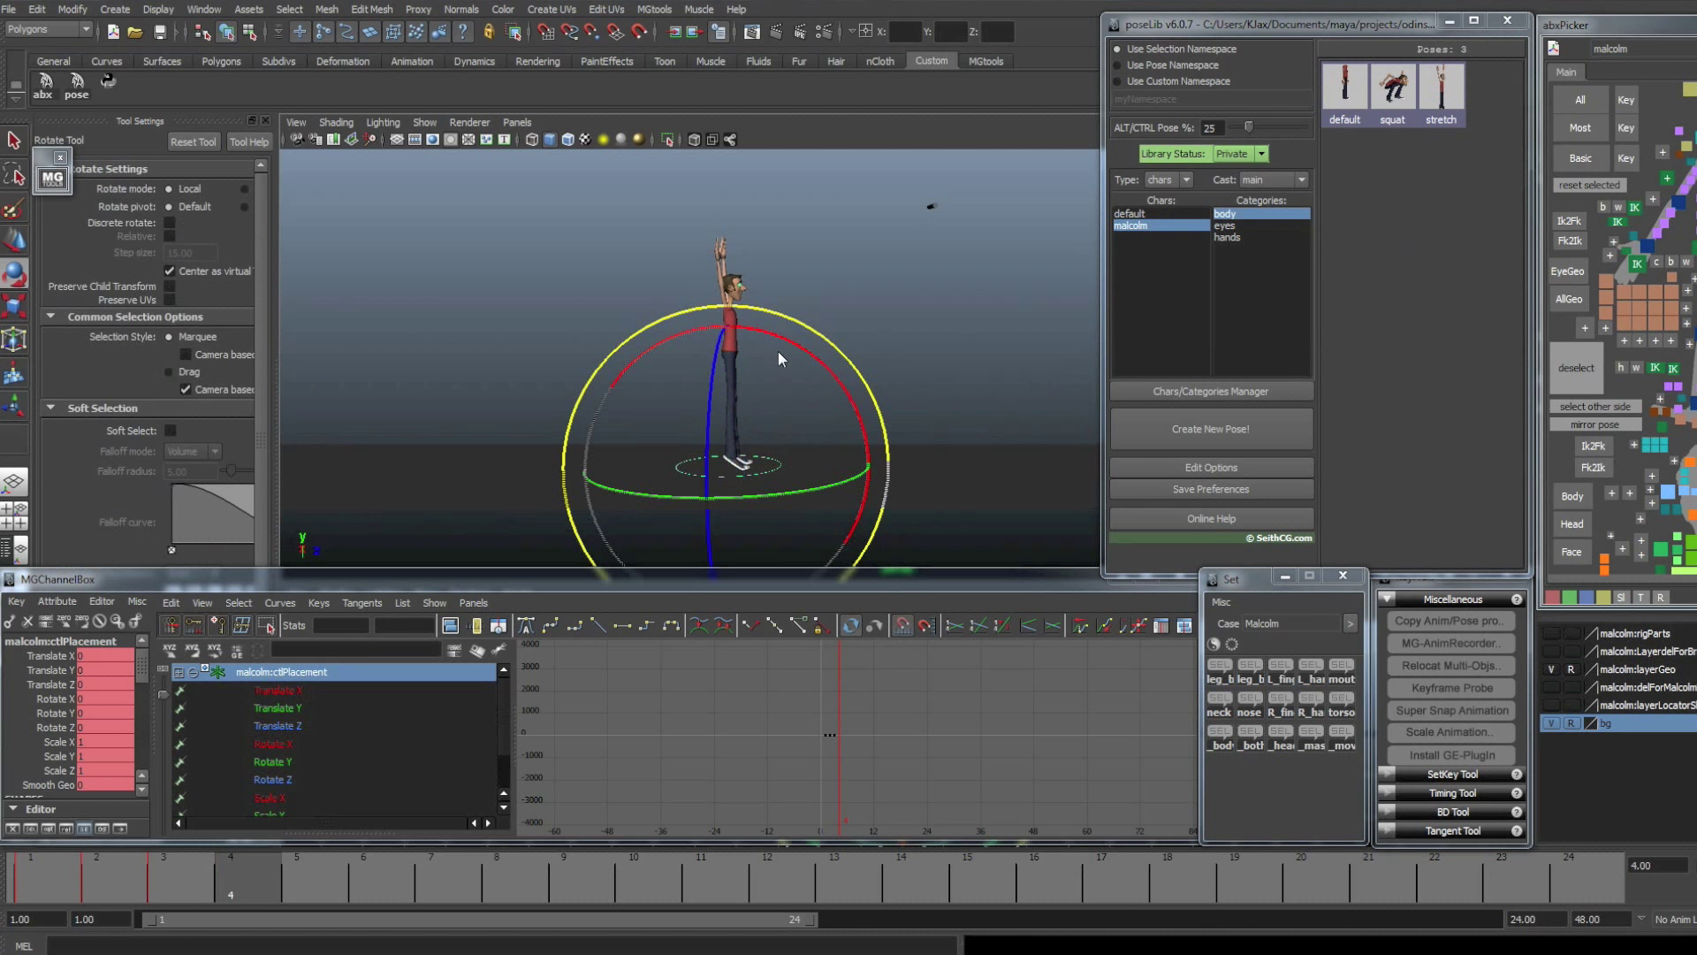
left_click_drag(776, 341, 776, 415)
key("s")
key("comma")
key("comma")
key("comma")
key("comma")
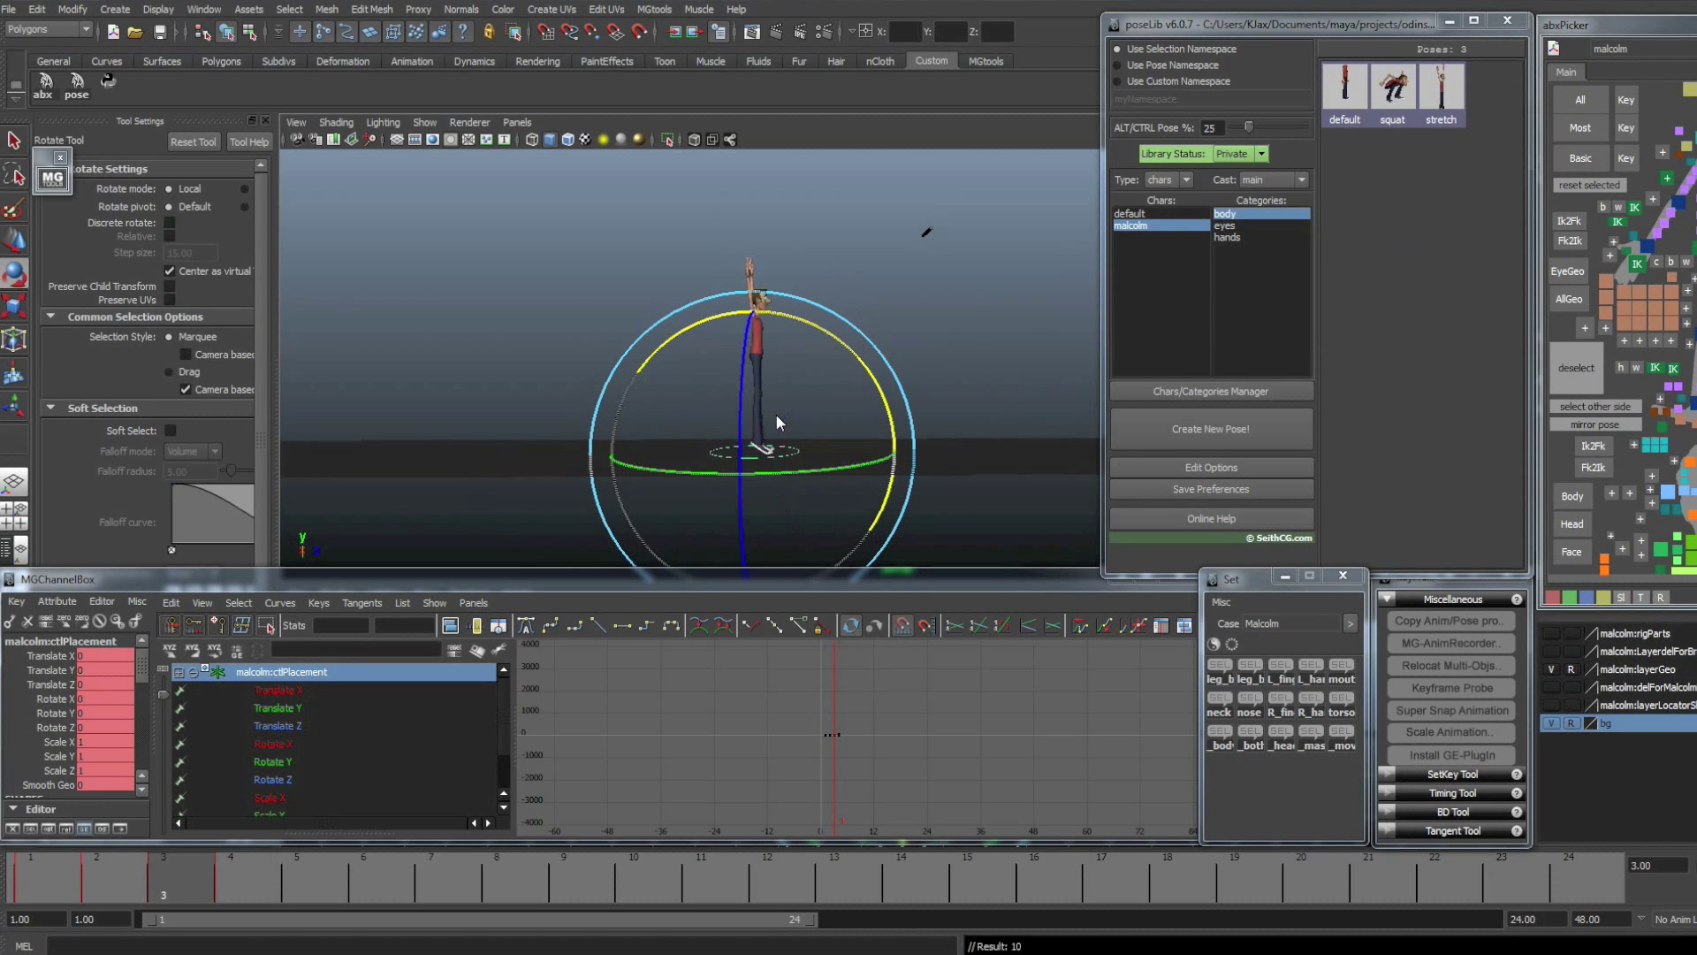
key("period")
key("comma")
key("period")
key("period")
key("period")
key("period")
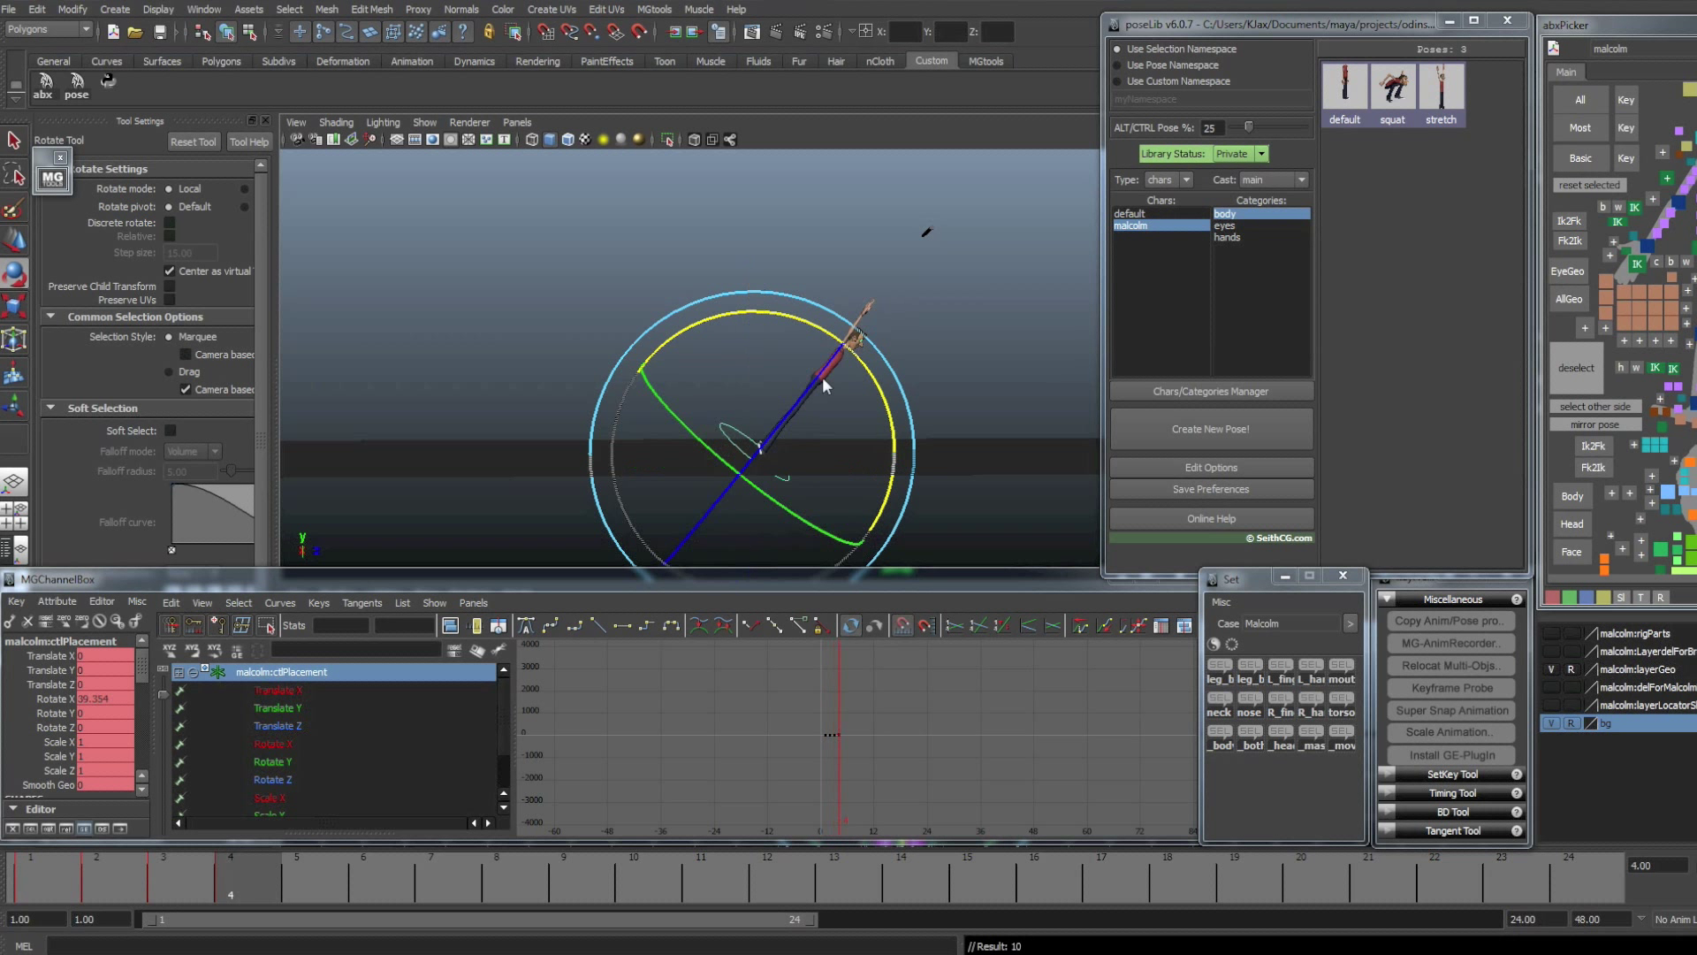
- Rotate the placement control forward about 38 degrees in X at frame 3, key it, and check the pose sequence
key("comma")
left_click_drag(841, 380, 911, 421)
key("s")
key("comma")
key("comma")
key("comma")
key("period")
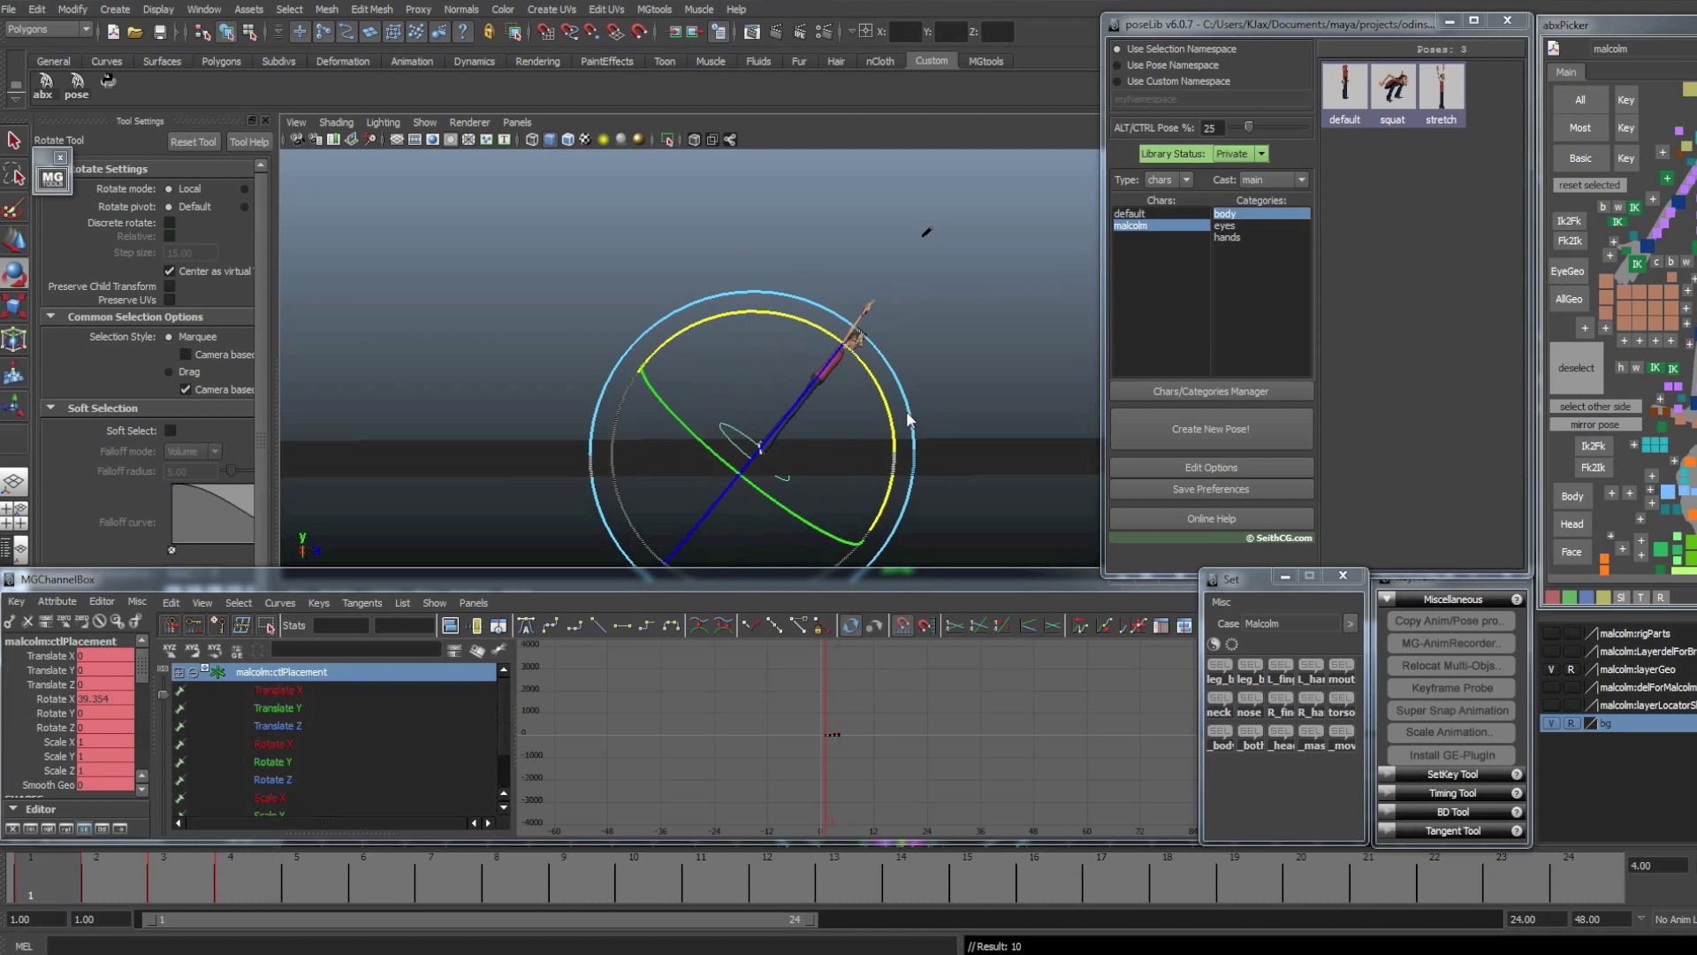
key("period")
key("period")
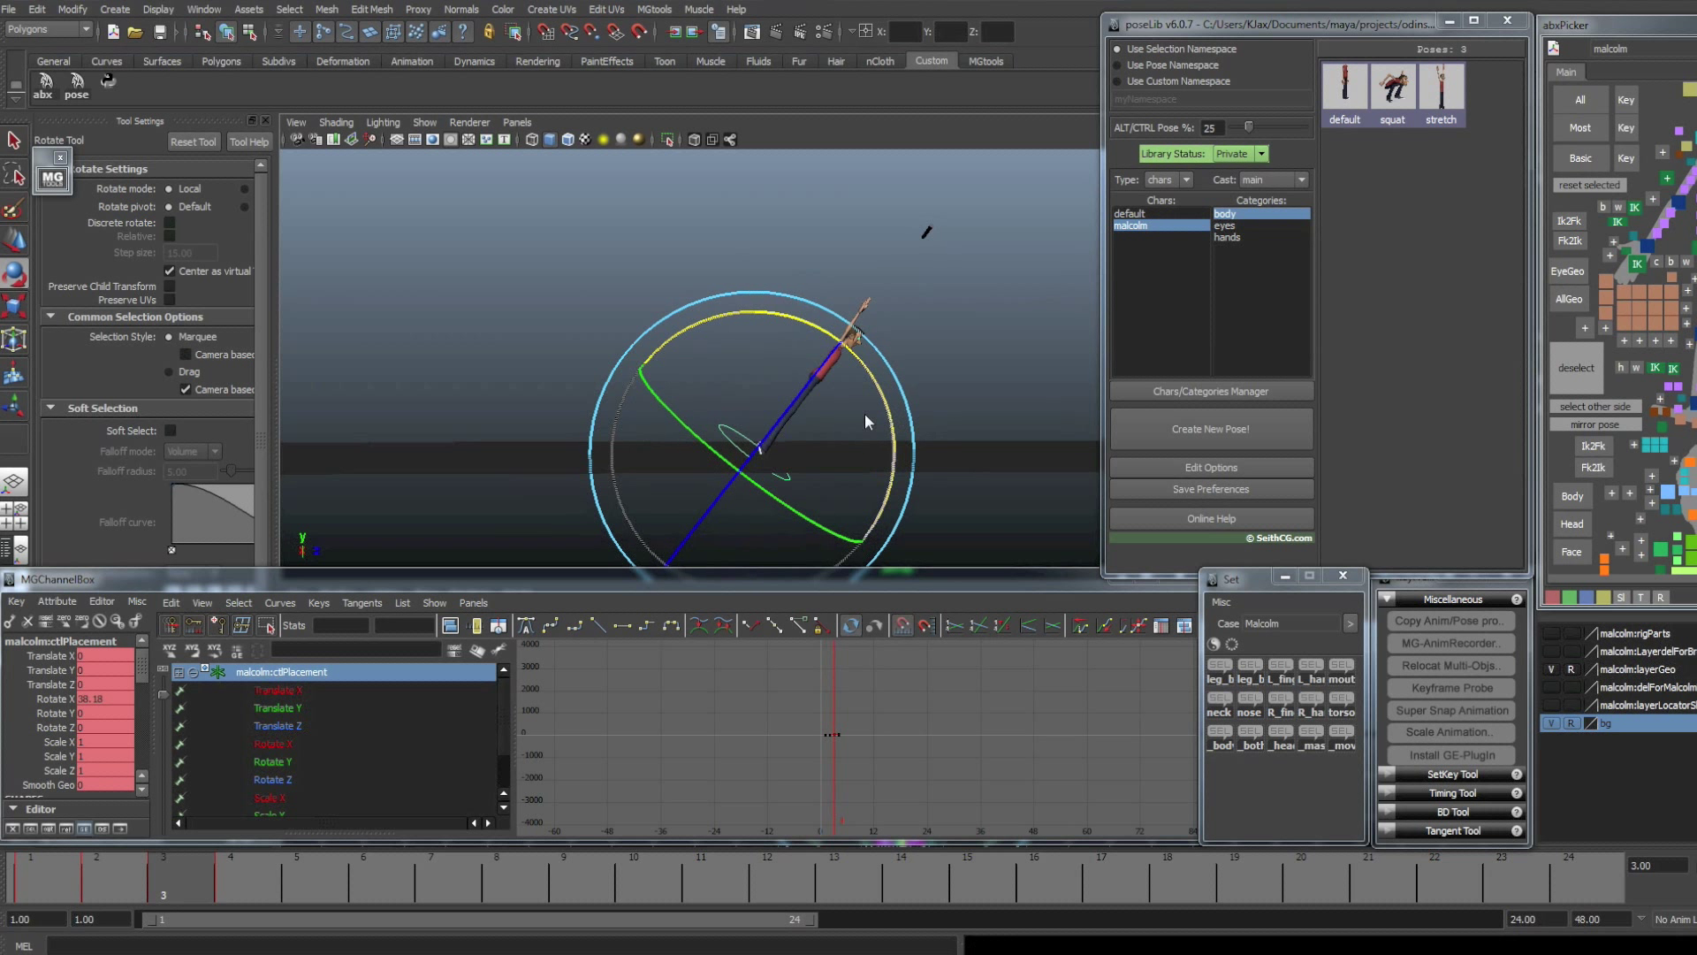
- Set the Move tool's axis to World and adjust the placement control's position at frame 3
key("w")
left_click(168, 211)
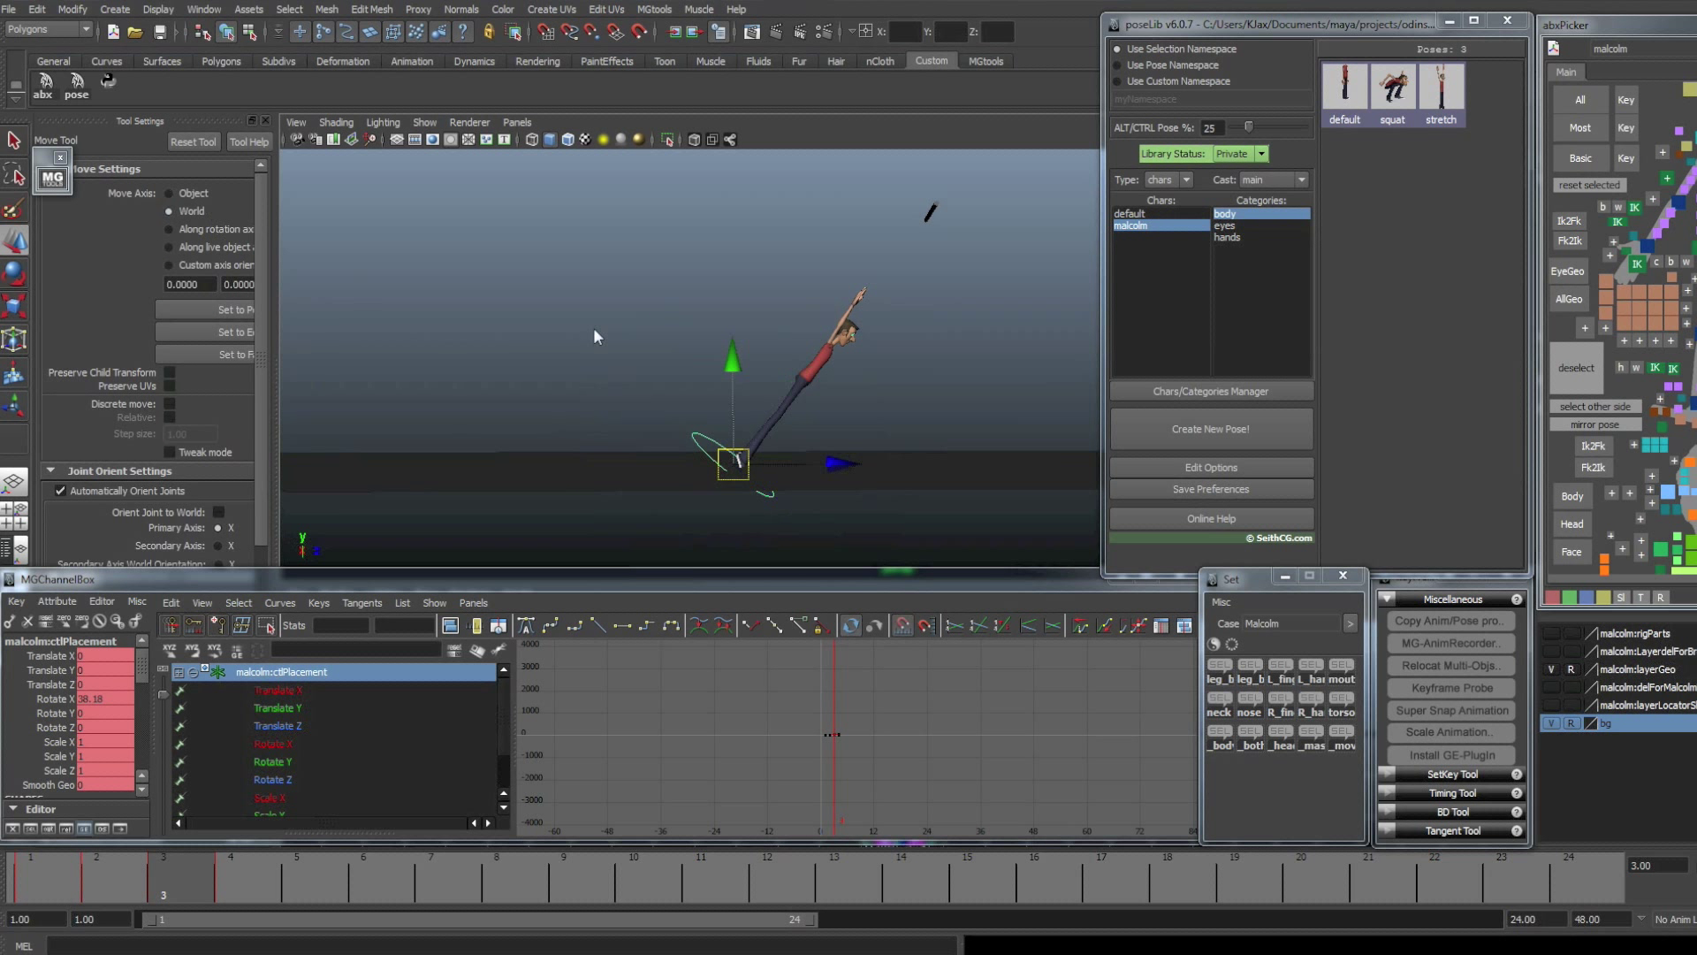
left_click_drag(735, 364, 777, 451)
- Rotate Malcolm's head control at frame 3 and compare the pose with frame 4
left_click(1694, 104)
key("e")
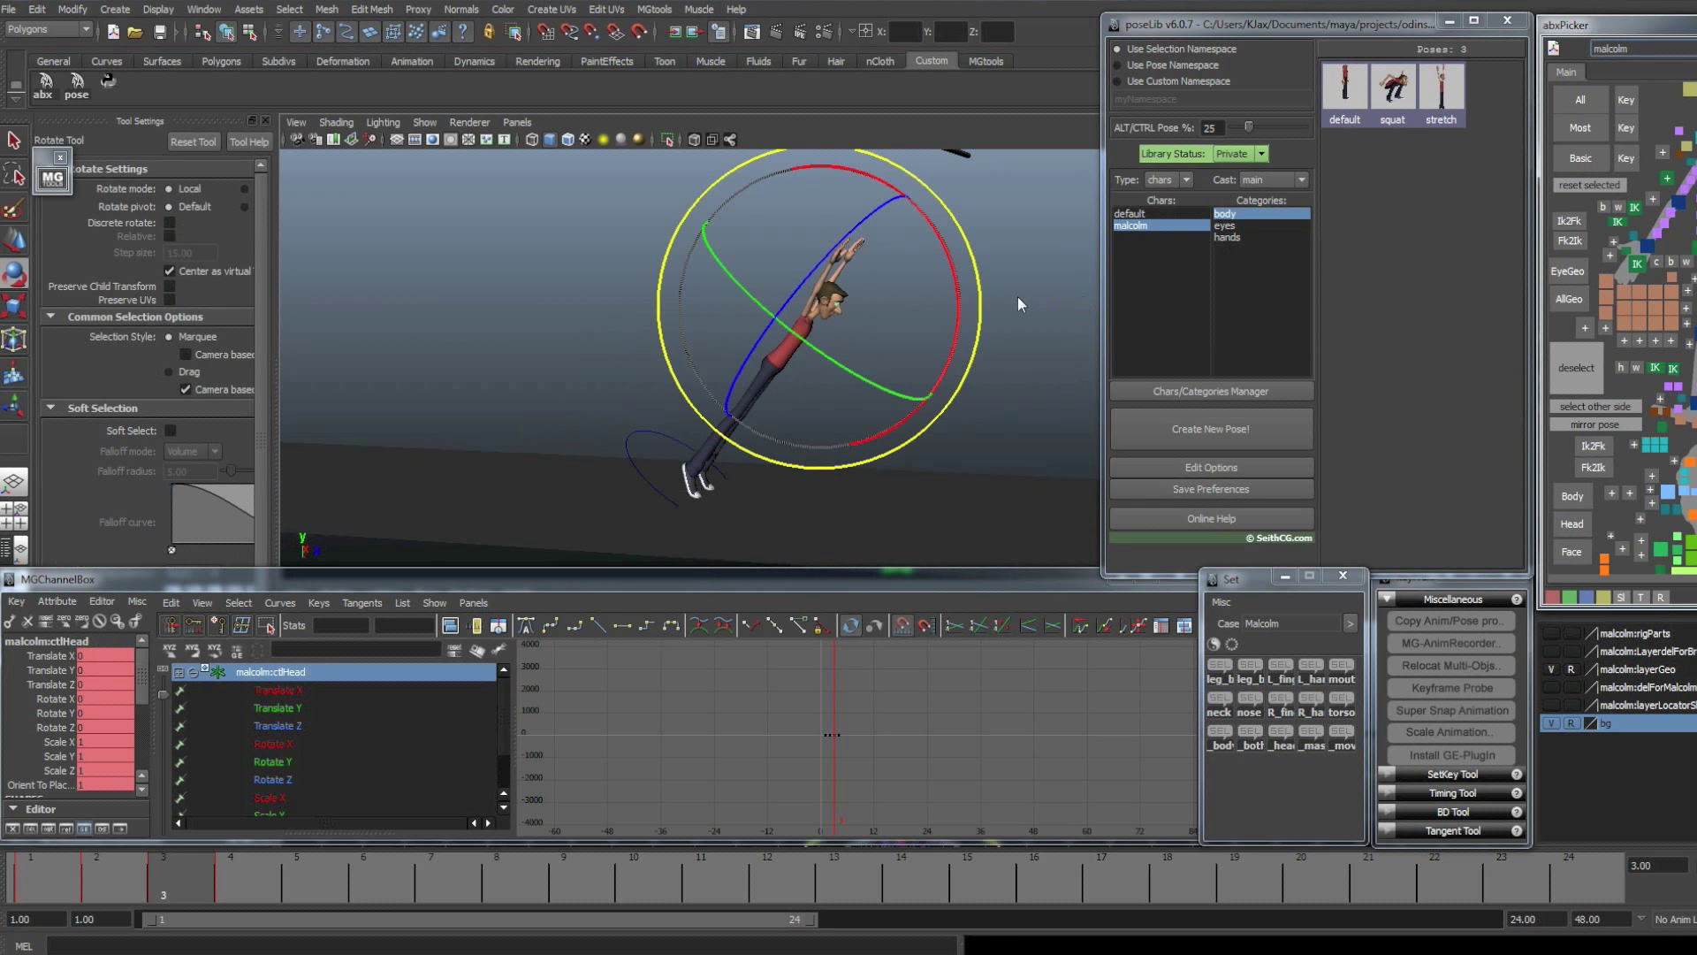
left_click_drag(954, 273, 877, 196)
right_click_drag(877, 196, 657, 384, "alt")
key("comma")
key("period")
key("period")
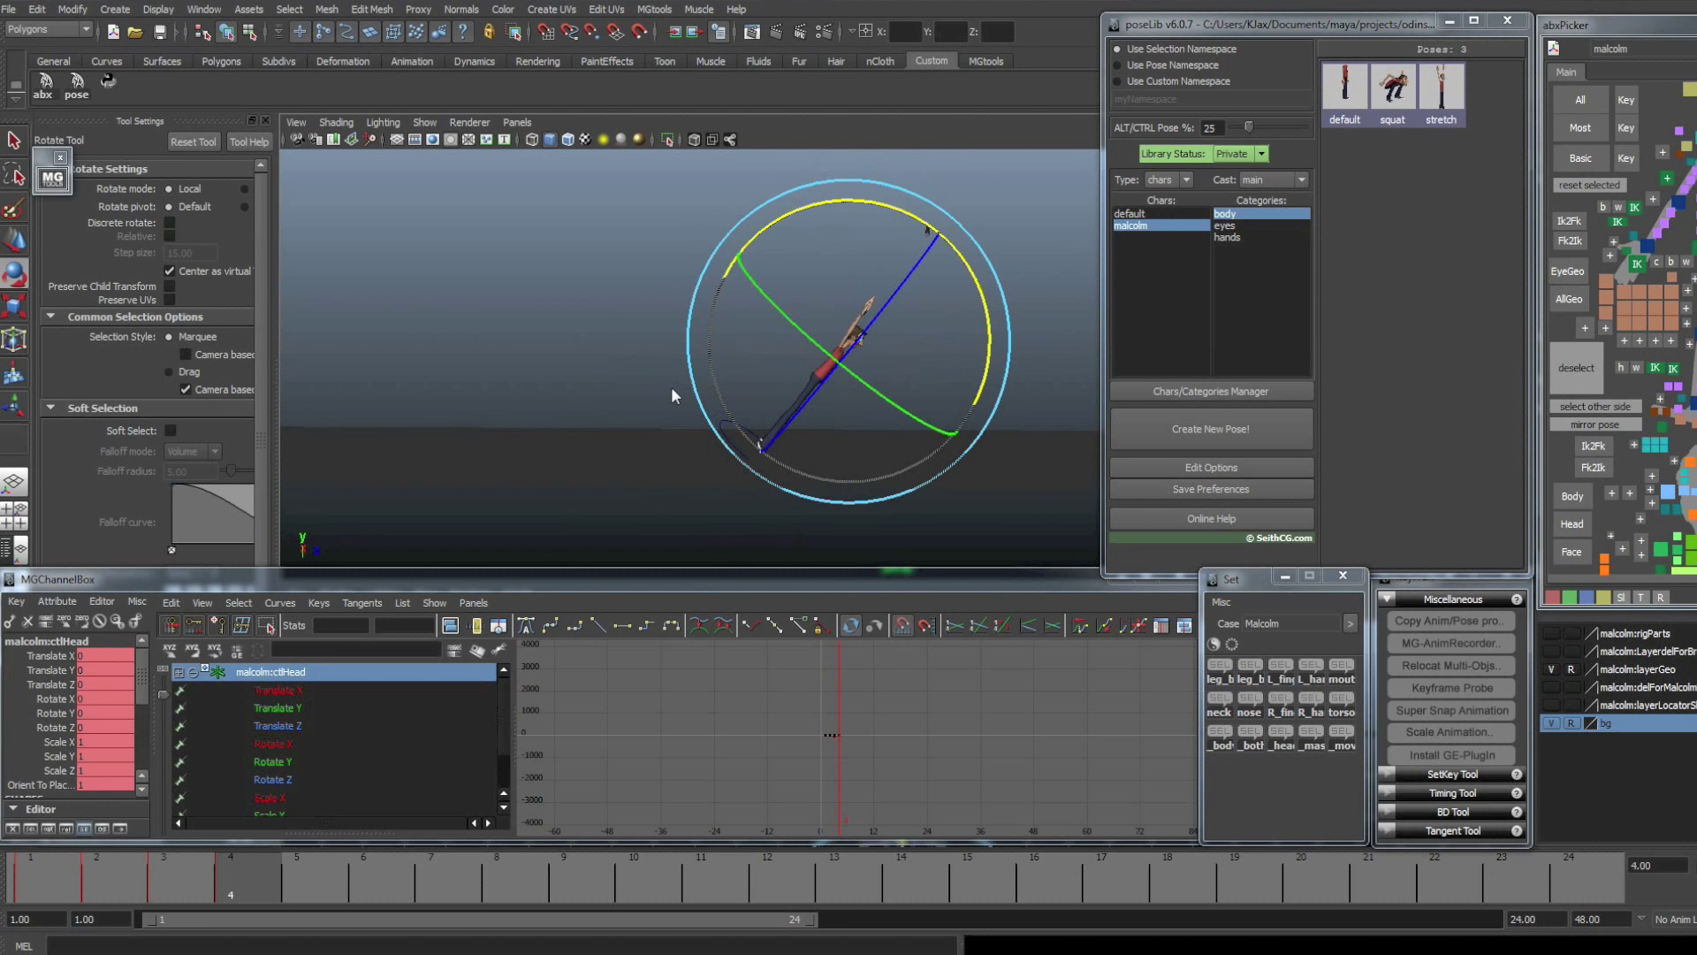
- Move Malcolm's body controls down the tilted body axis at frame 4, to about -11.2 in Translate Y, so the placement ring sits at the hands
left_click(1694, 424)
left_click_drag(1069, 309, 905, 438, "alt")
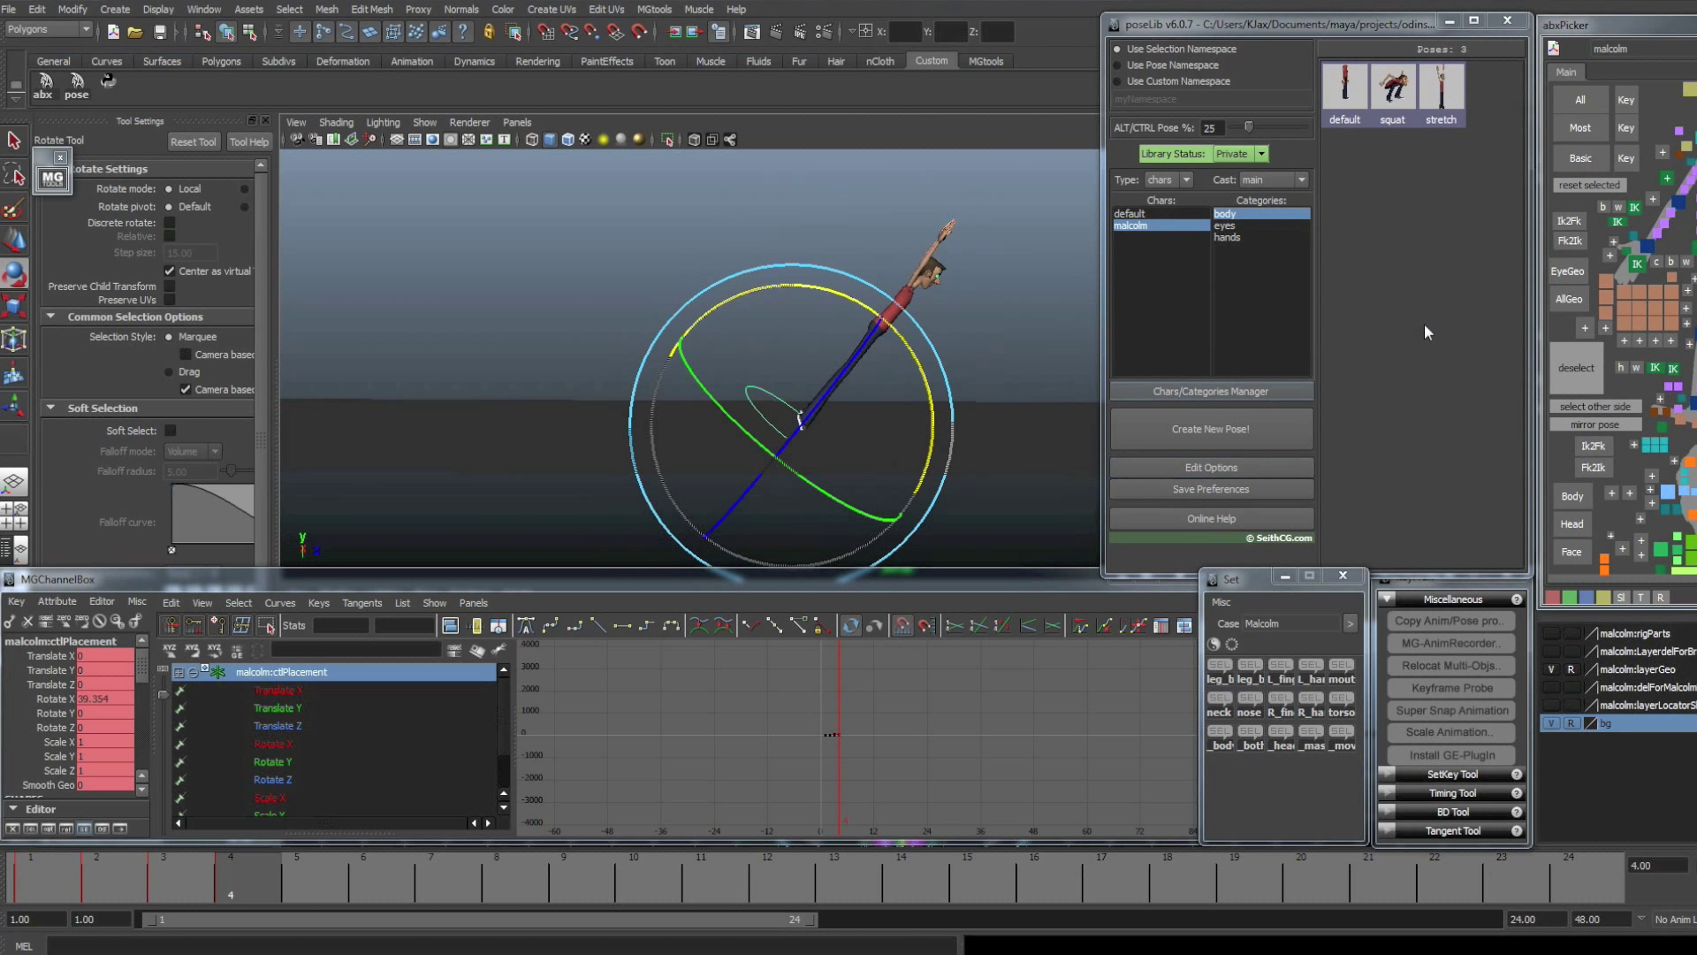
left_click(1341, 739)
right_click_drag(840, 431, 739, 441, "alt")
key("w")
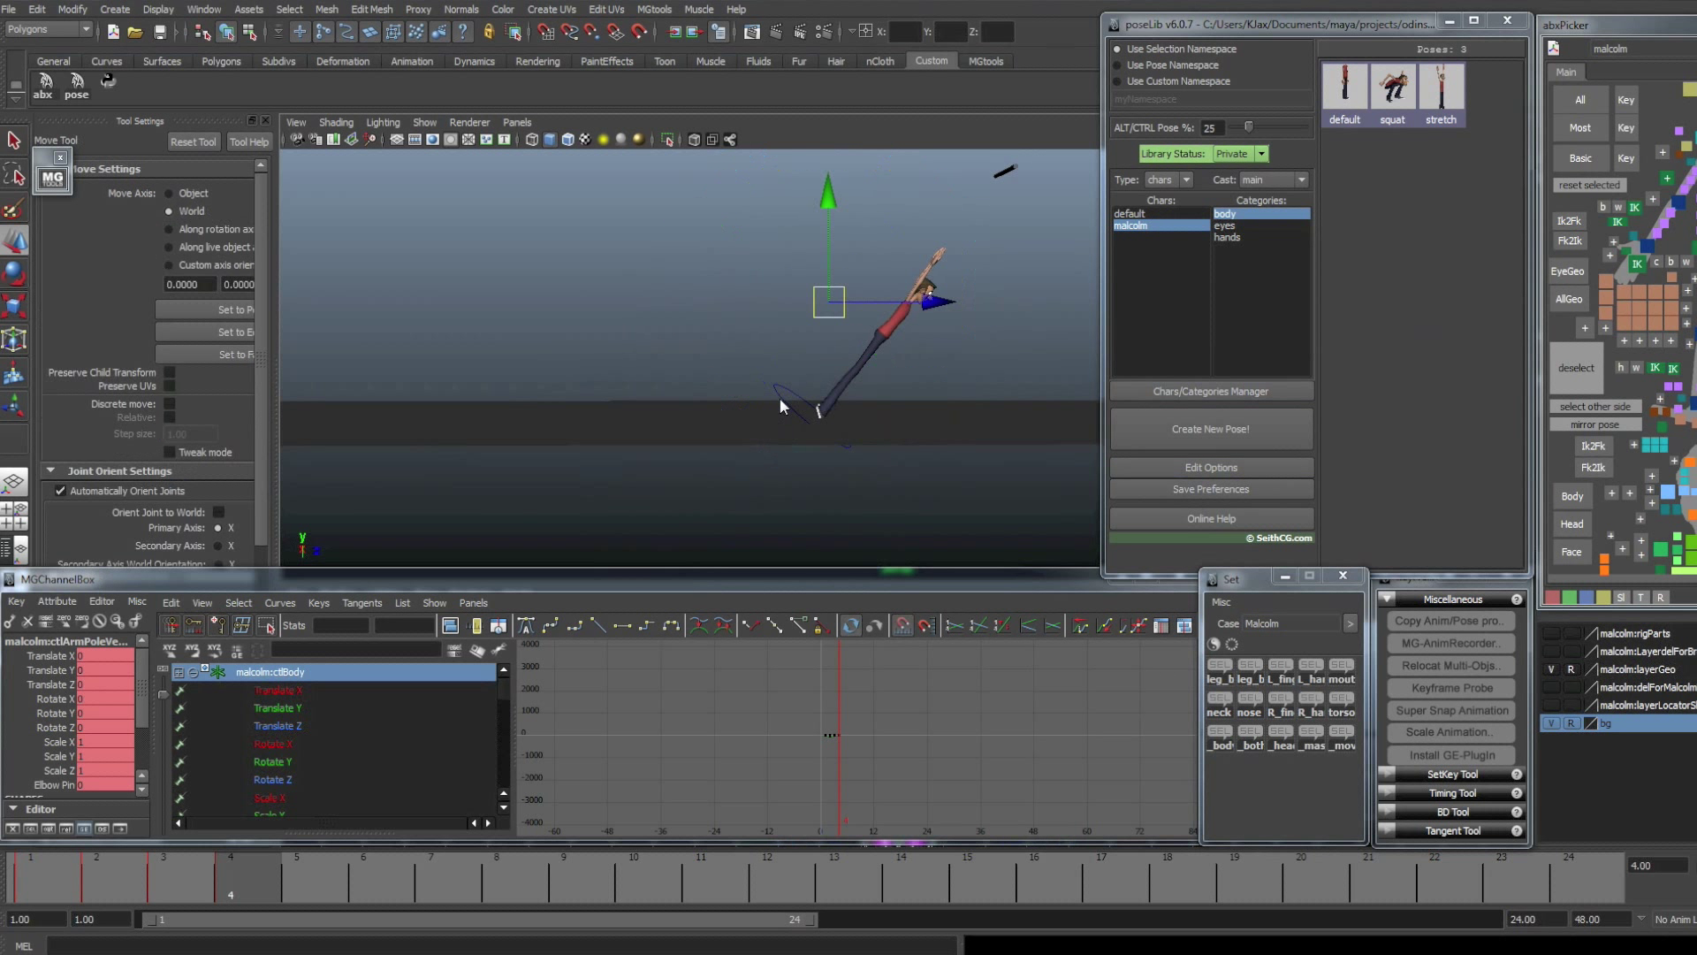
left_click_drag(767, 364, 783, 337, "alt")
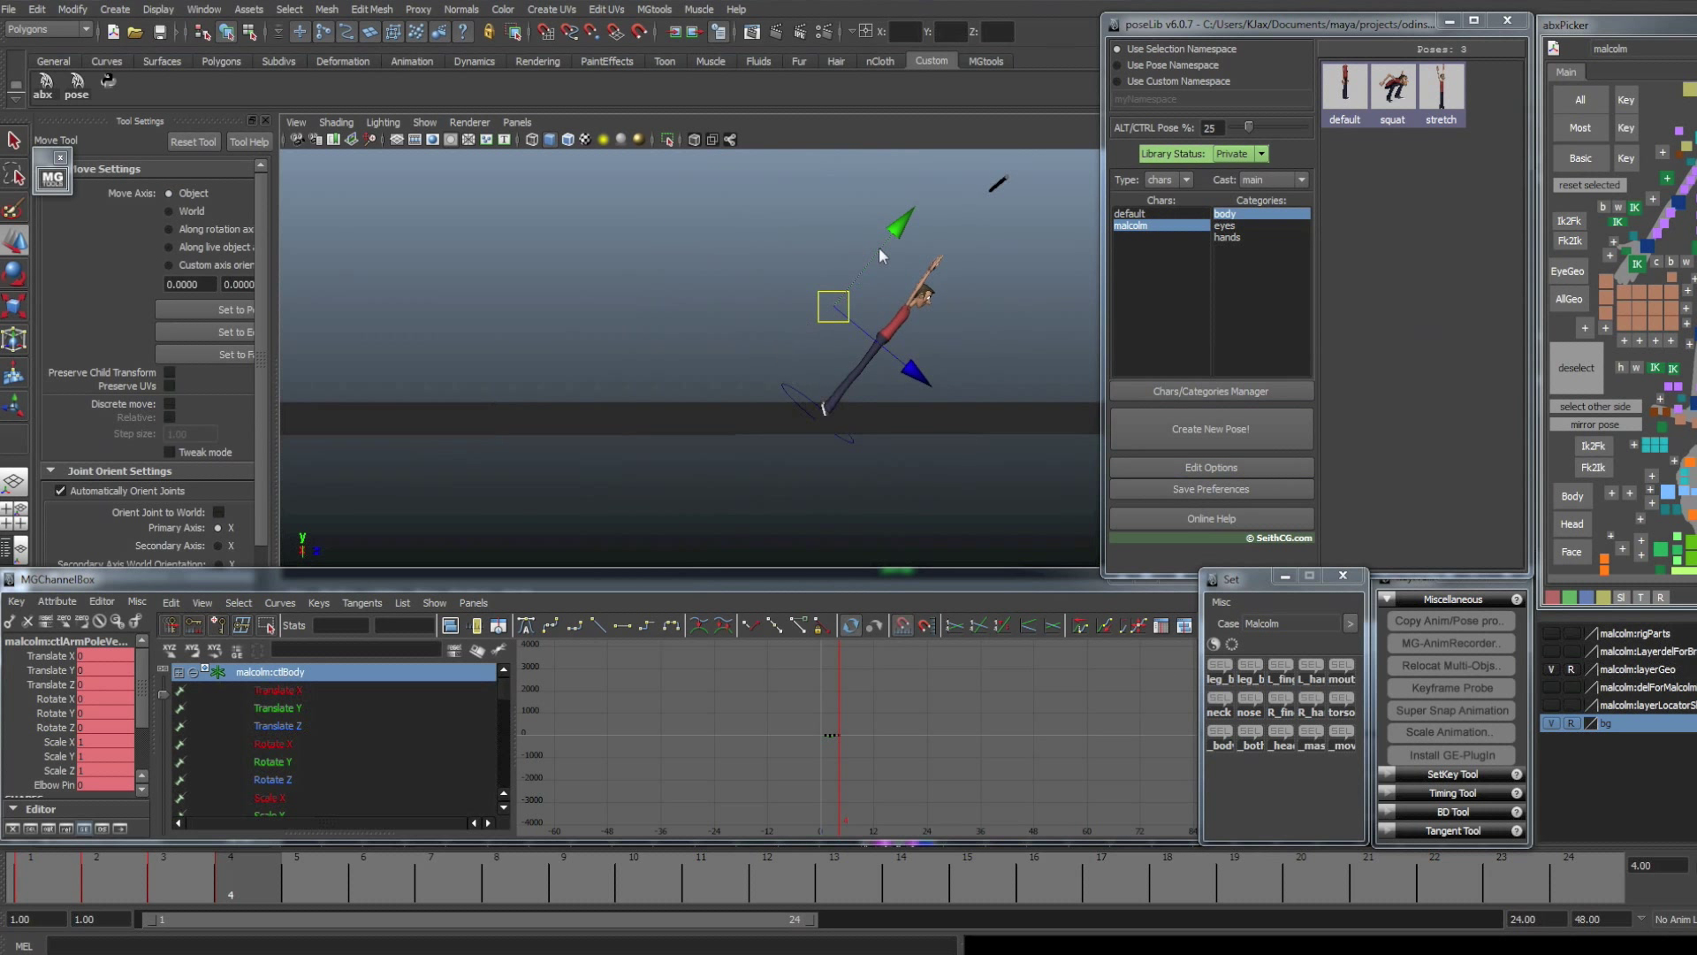
left_click_drag(891, 233, 783, 390)
right_click_drag(595, 396, 768, 491, "alt")
middle_click_drag(767, 491, 840, 406, "alt")
right_click_drag(659, 369, 833, 451, "alt")
middle_click_drag(833, 451, 911, 432, "alt")
left_click_drag(621, 343, 634, 333)
left_click_drag(634, 333, 644, 333, "alt")
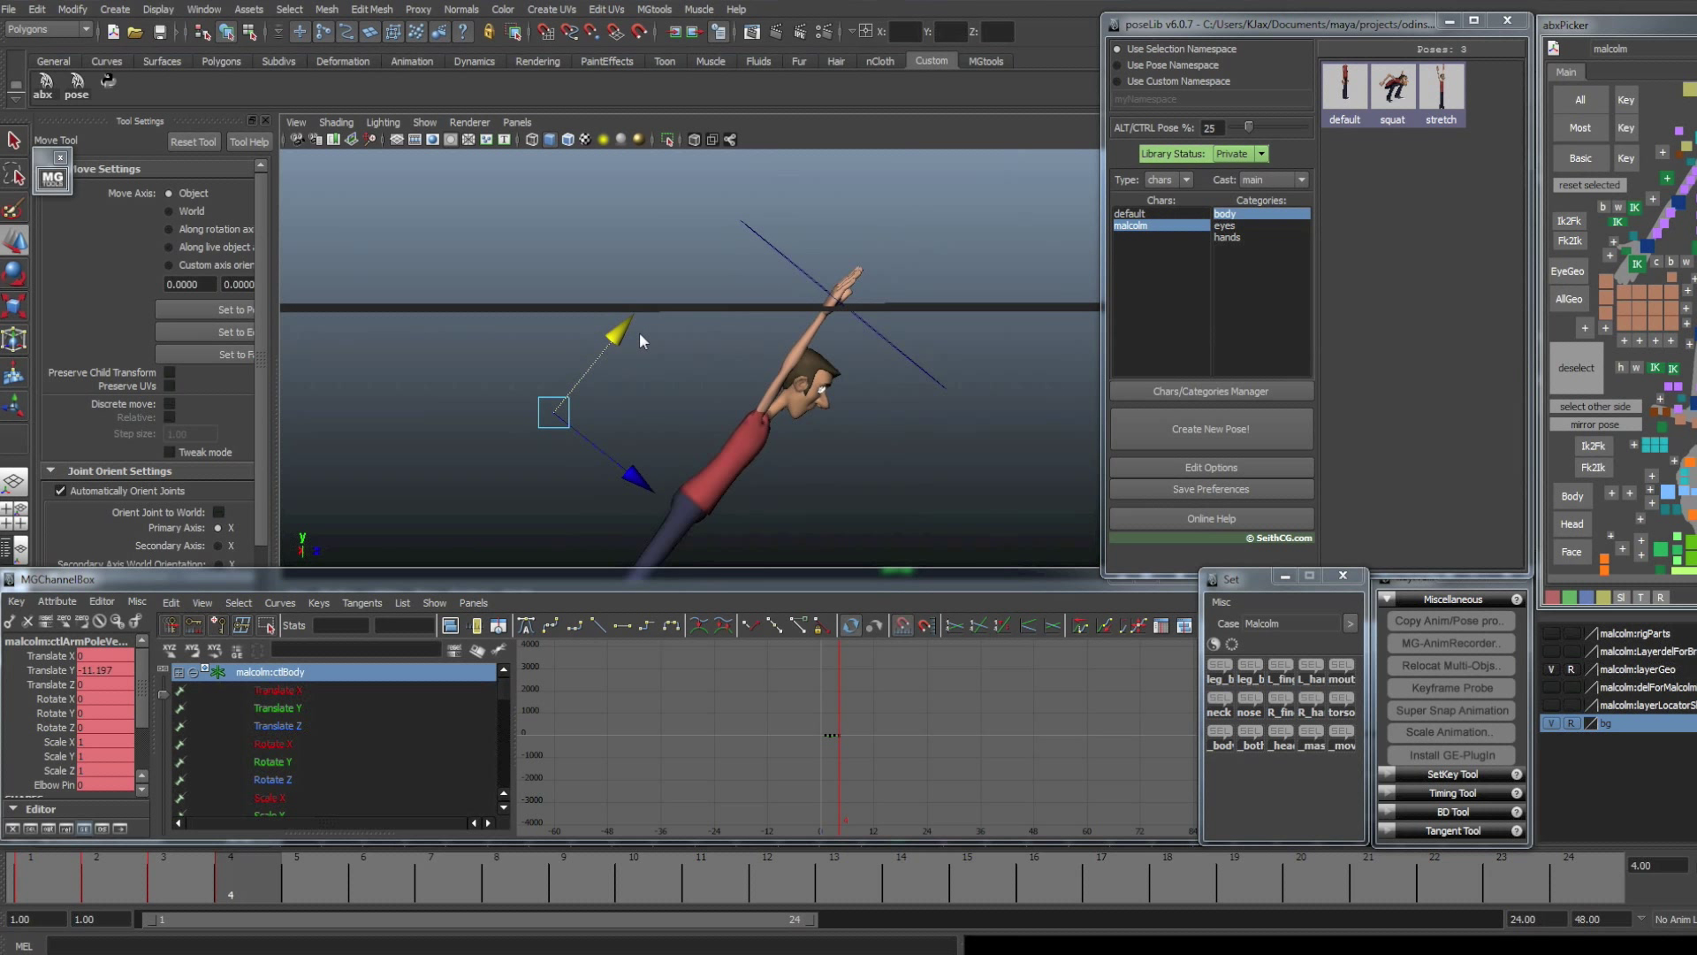
- Select the placement control and move Malcolm up toward the bar, to about 14 in Translate Y and 11.5 in Translate Z
right_click_drag(639, 332, 415, 274, "alt")
left_click(863, 327)
middle_click_drag(838, 349, 761, 425, "alt")
left_click_drag(883, 347, 985, 144)
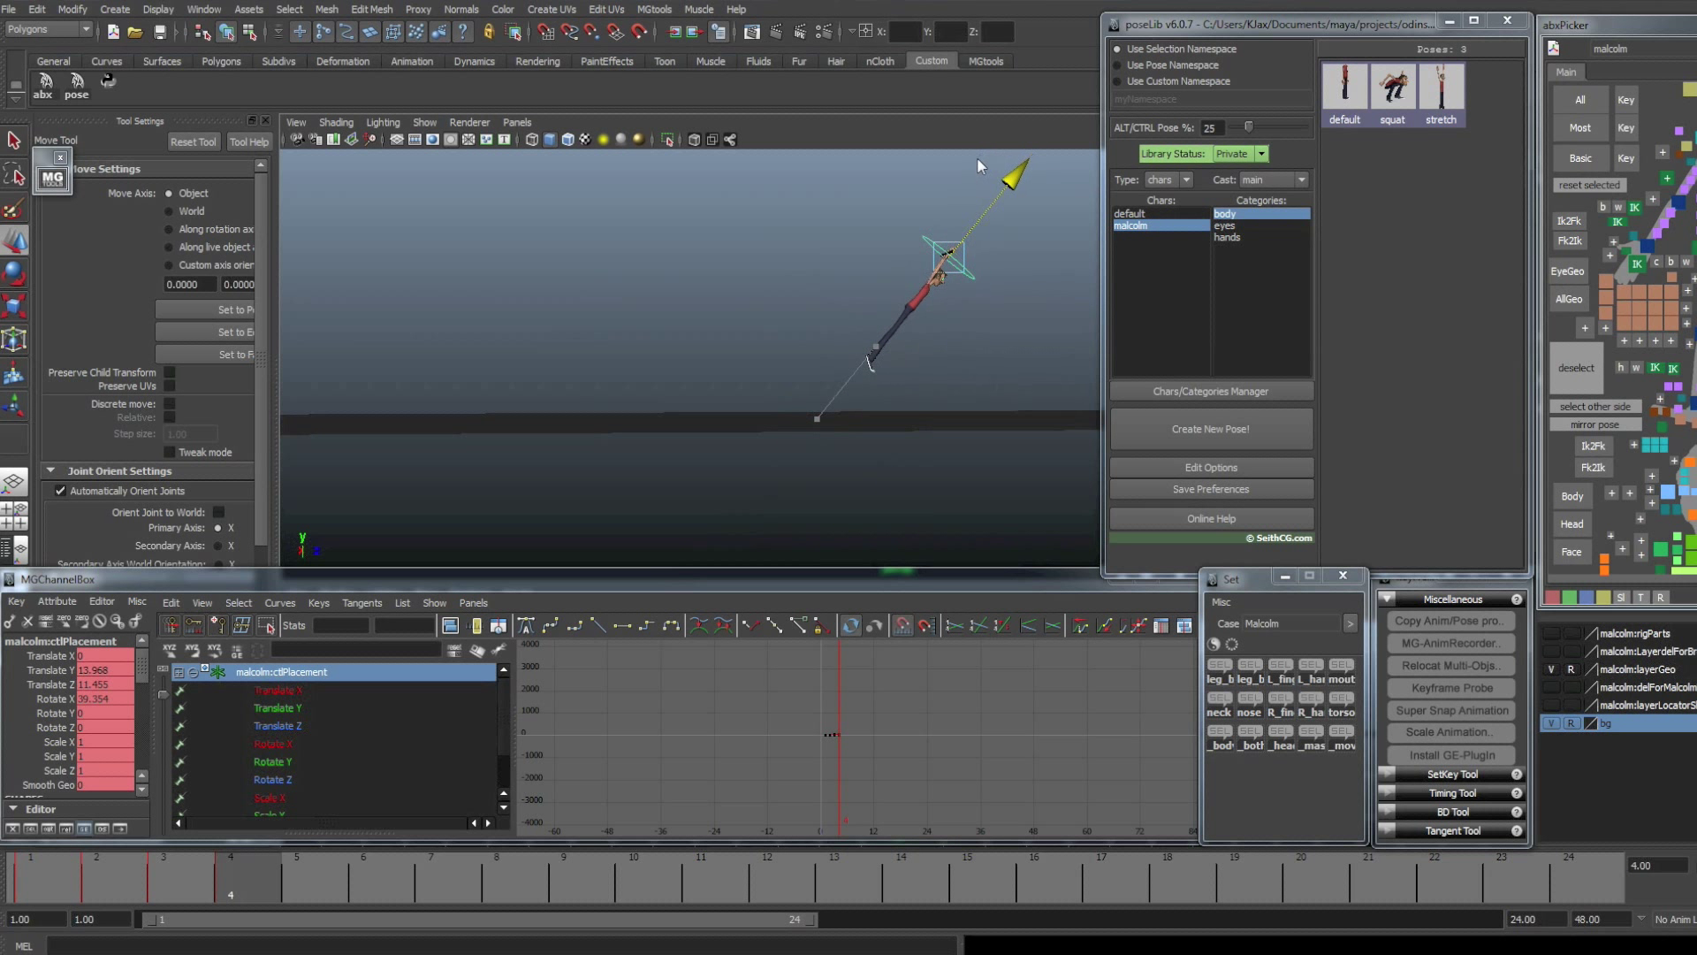
- Rotate the placement control to about 47 degrees in X and move its ring to the bar, at about Y 13.2 and Z 10.4
key("e")
left_click_drag(820, 196, 834, 180)
middle_click_drag(827, 232, 800, 303, "alt")
right_click_drag(808, 354, 1447, 532, "alt")
middle_click_drag(756, 329, 672, 447, "alt")
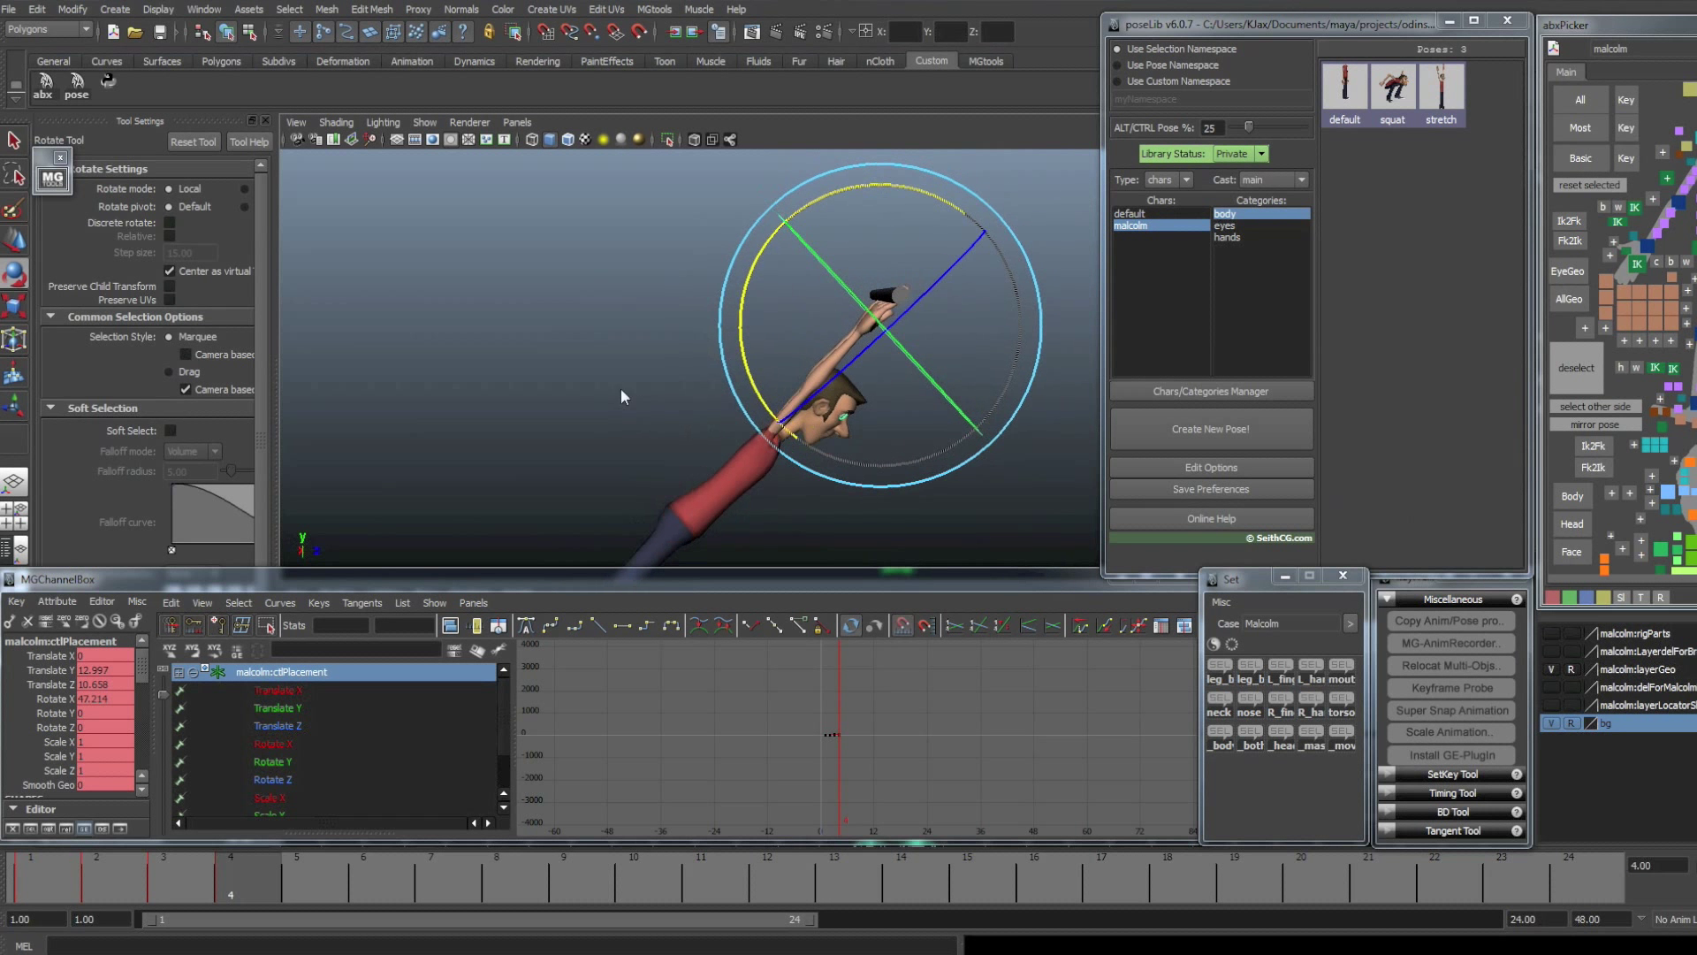
key("w")
left_click_drag(951, 403, 938, 390)
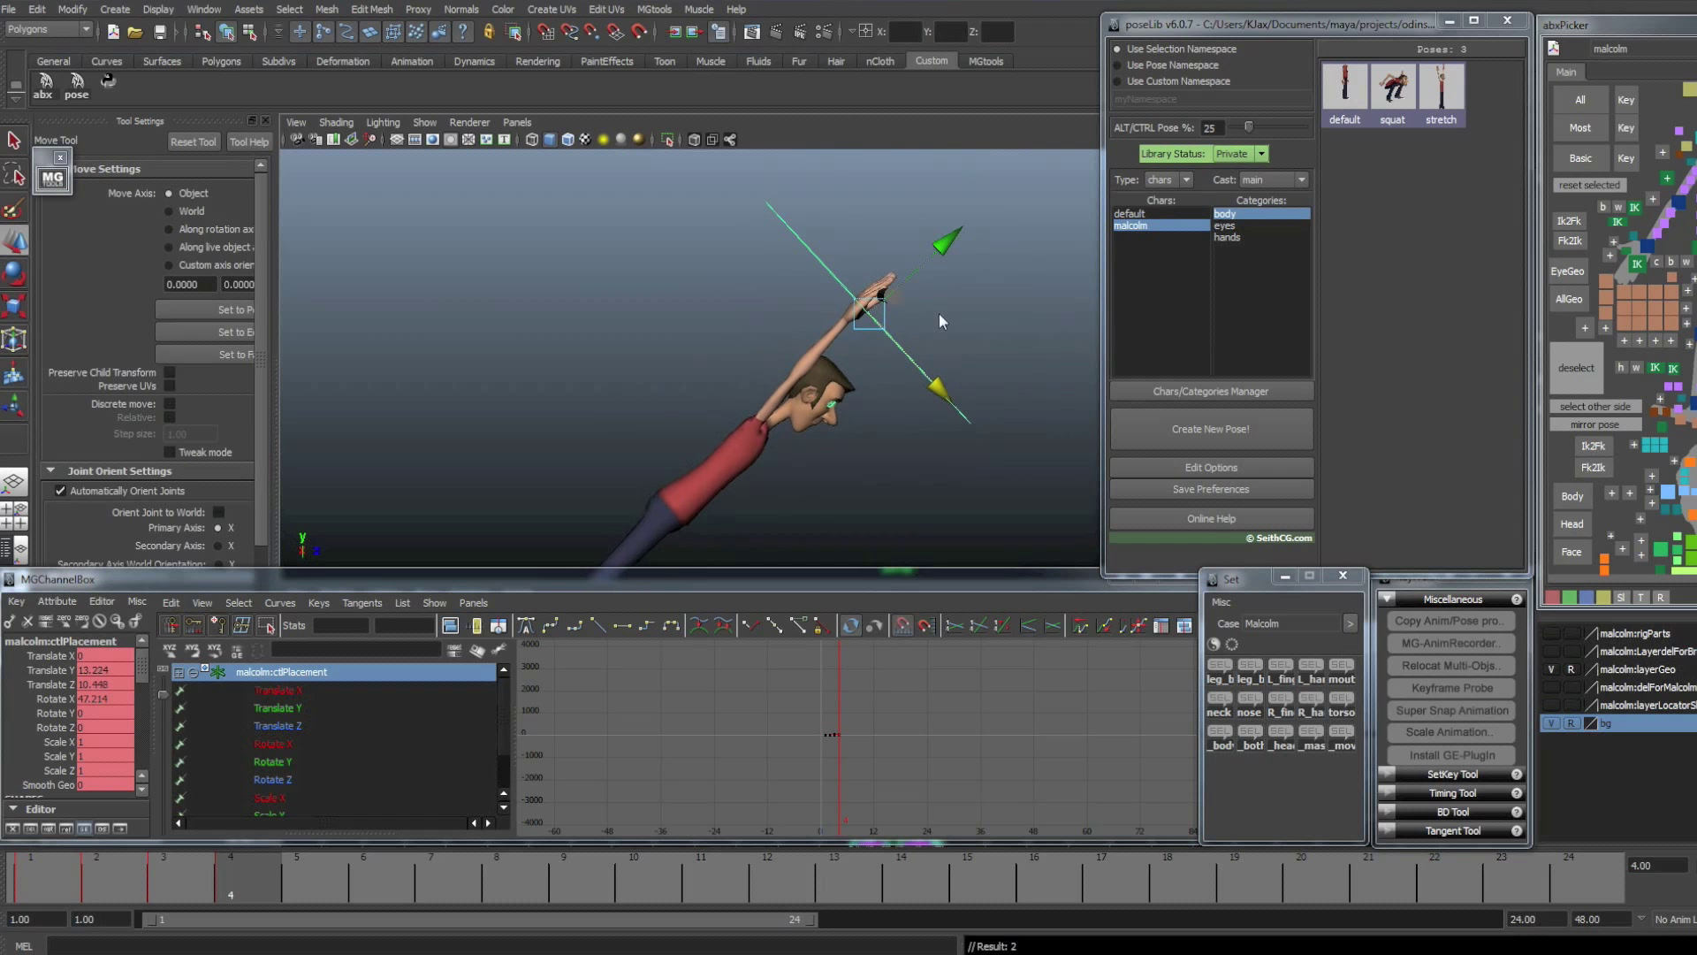
- Move the placement control to about 13.3 in Translate Y and 10.5 in Translate Z at frame 4, key it and compare the earlier frames
left_click_drag(947, 245, 953, 240)
right_click_drag(964, 332, 549, 427, "alt")
middle_click_drag(592, 426, 571, 393, "alt")
key("s")
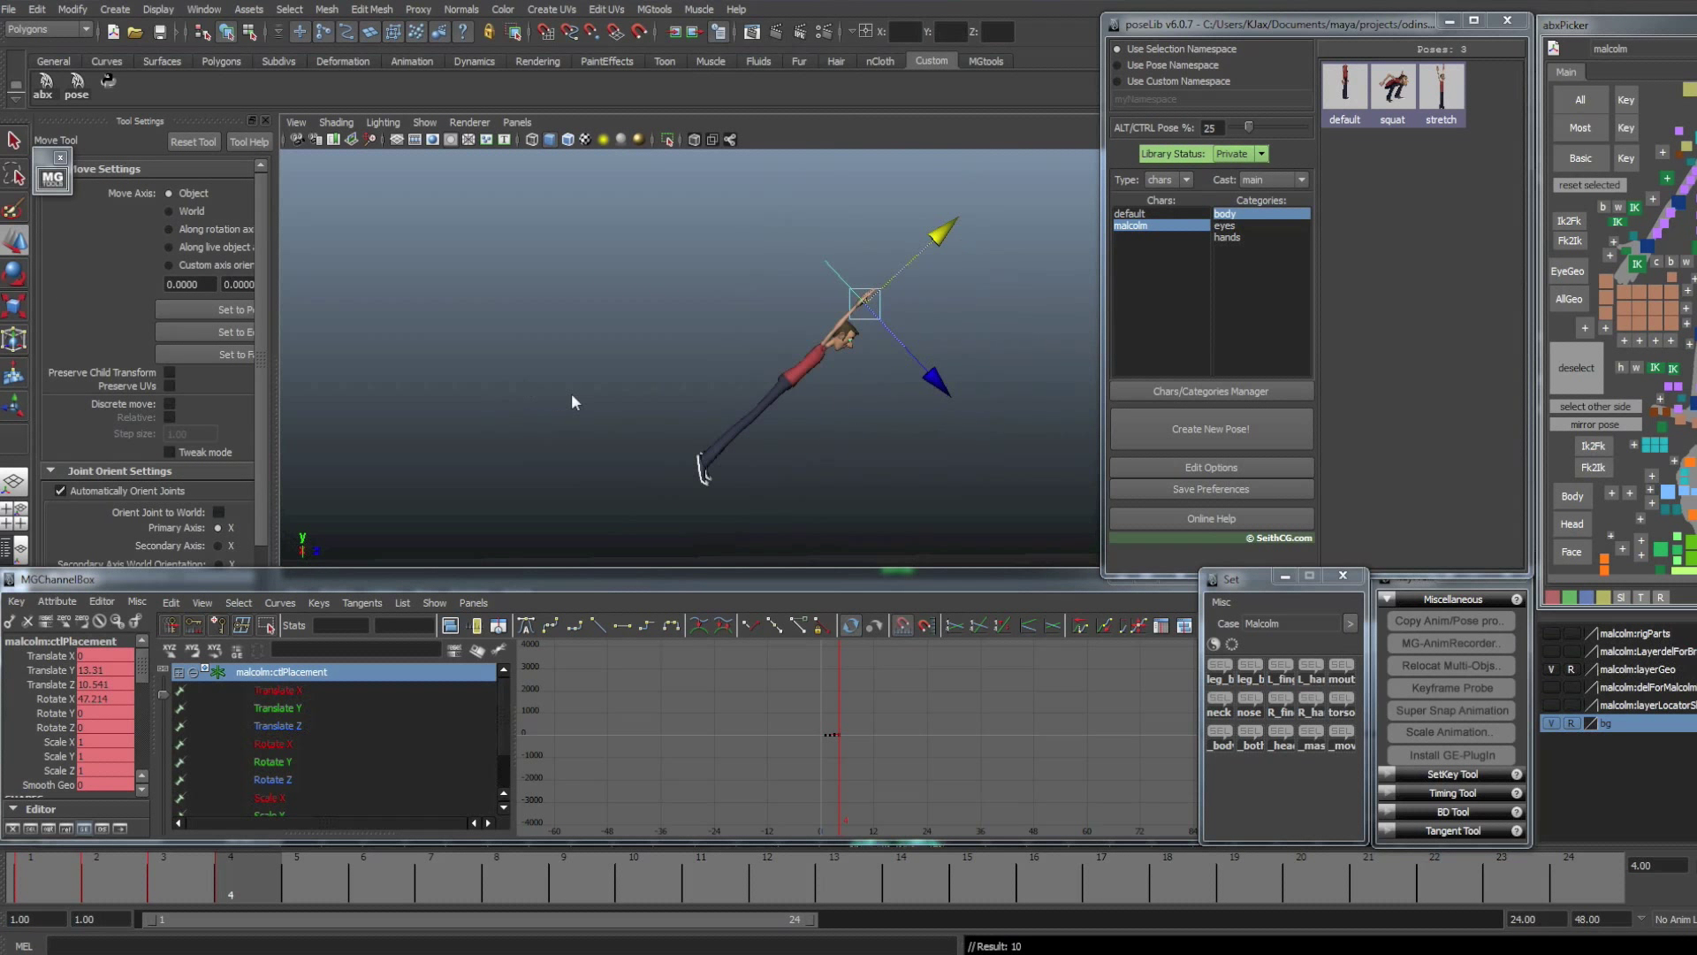
key("alt+comma")
key("alt+comma")
middle_click_drag(687, 435, 648, 428, "alt")
key("alt+period")
key("period")
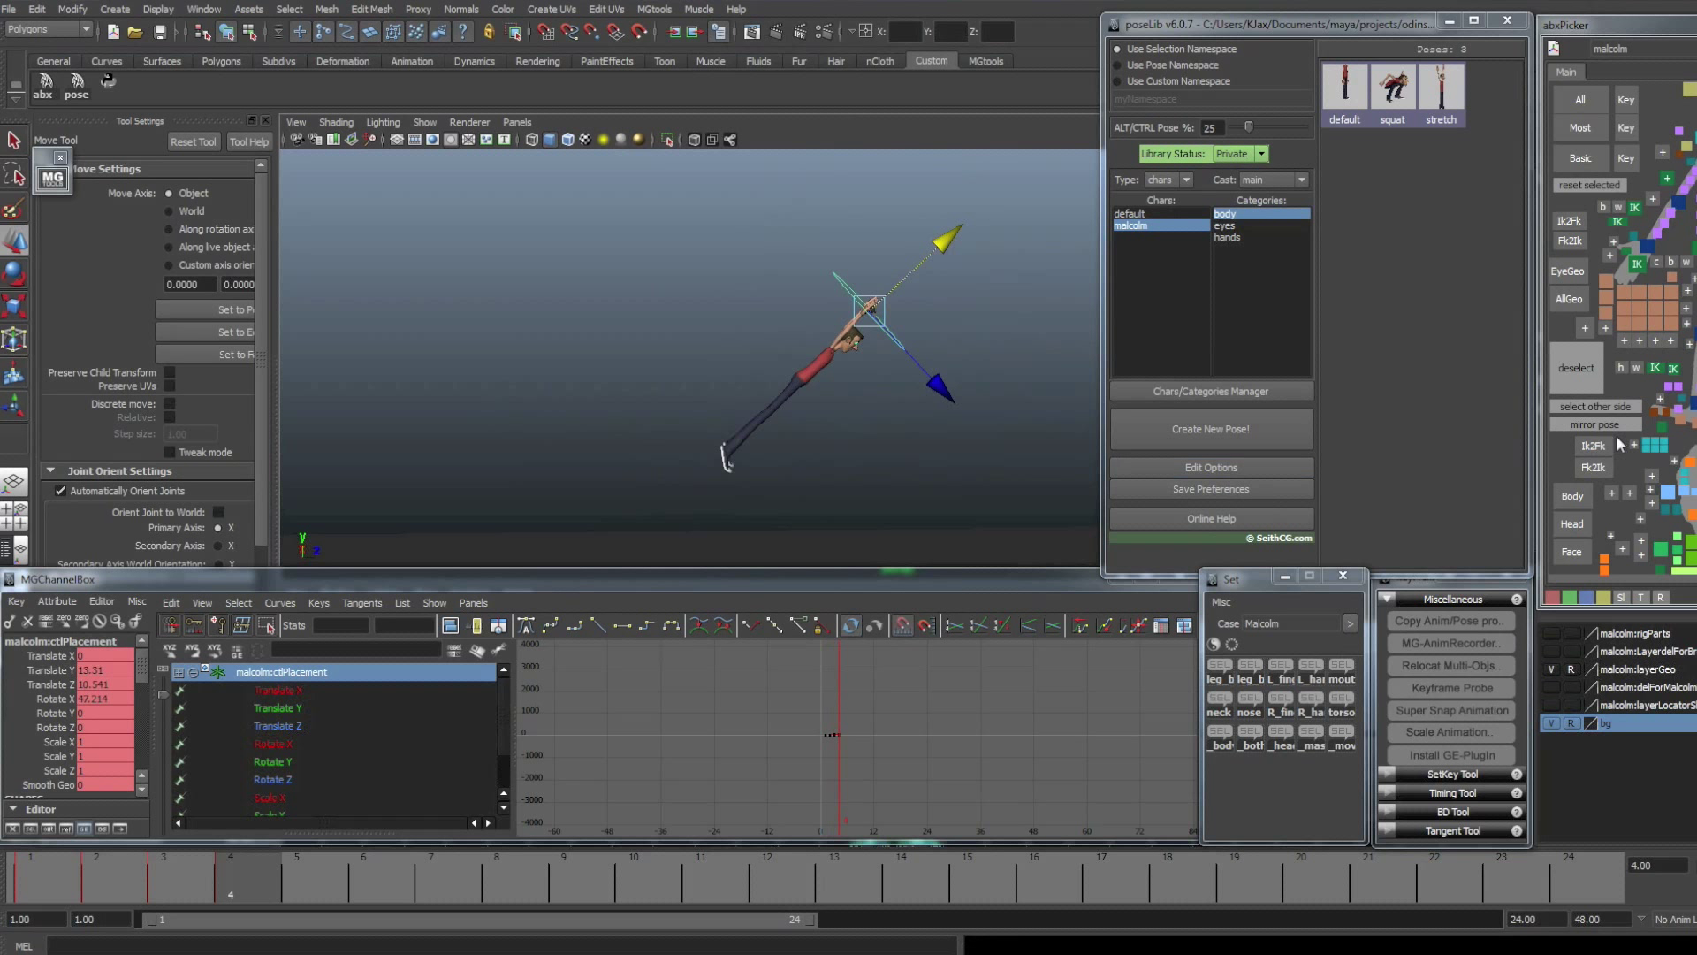
- Move Malcolm's foot controls up along the body axis at frame 4 and reset their Foot Roll to 0
left_click(720, 449)
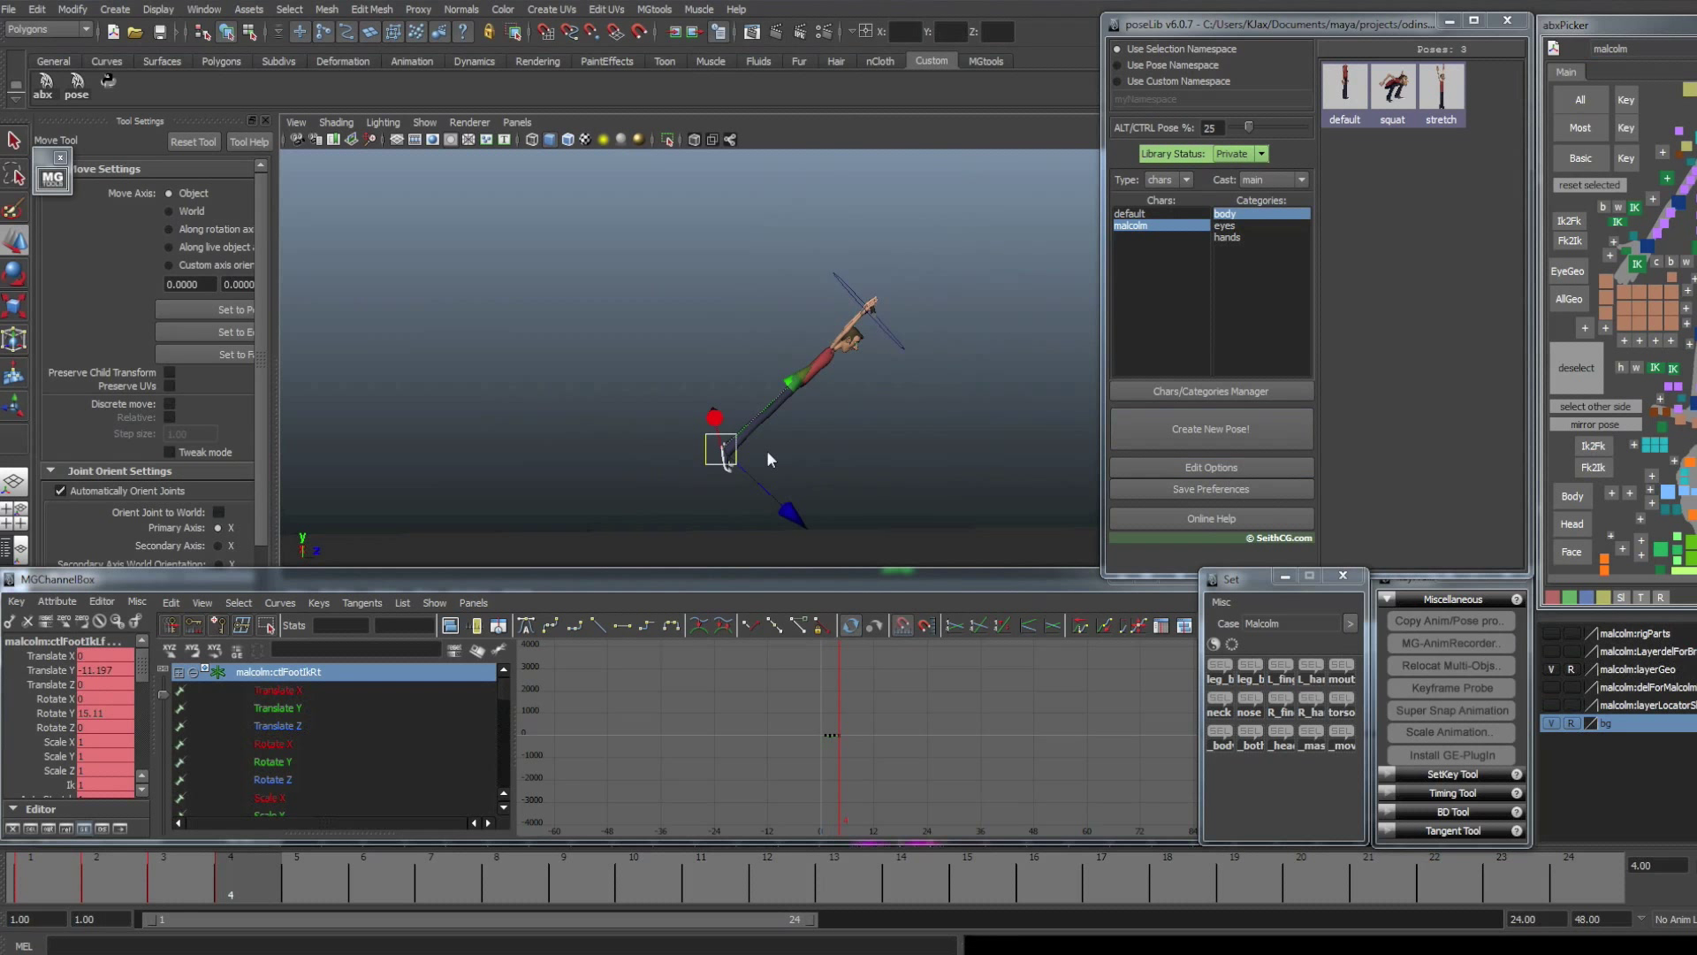
left_click_drag(801, 378, 811, 370)
scroll(79, 749, "down", 3)
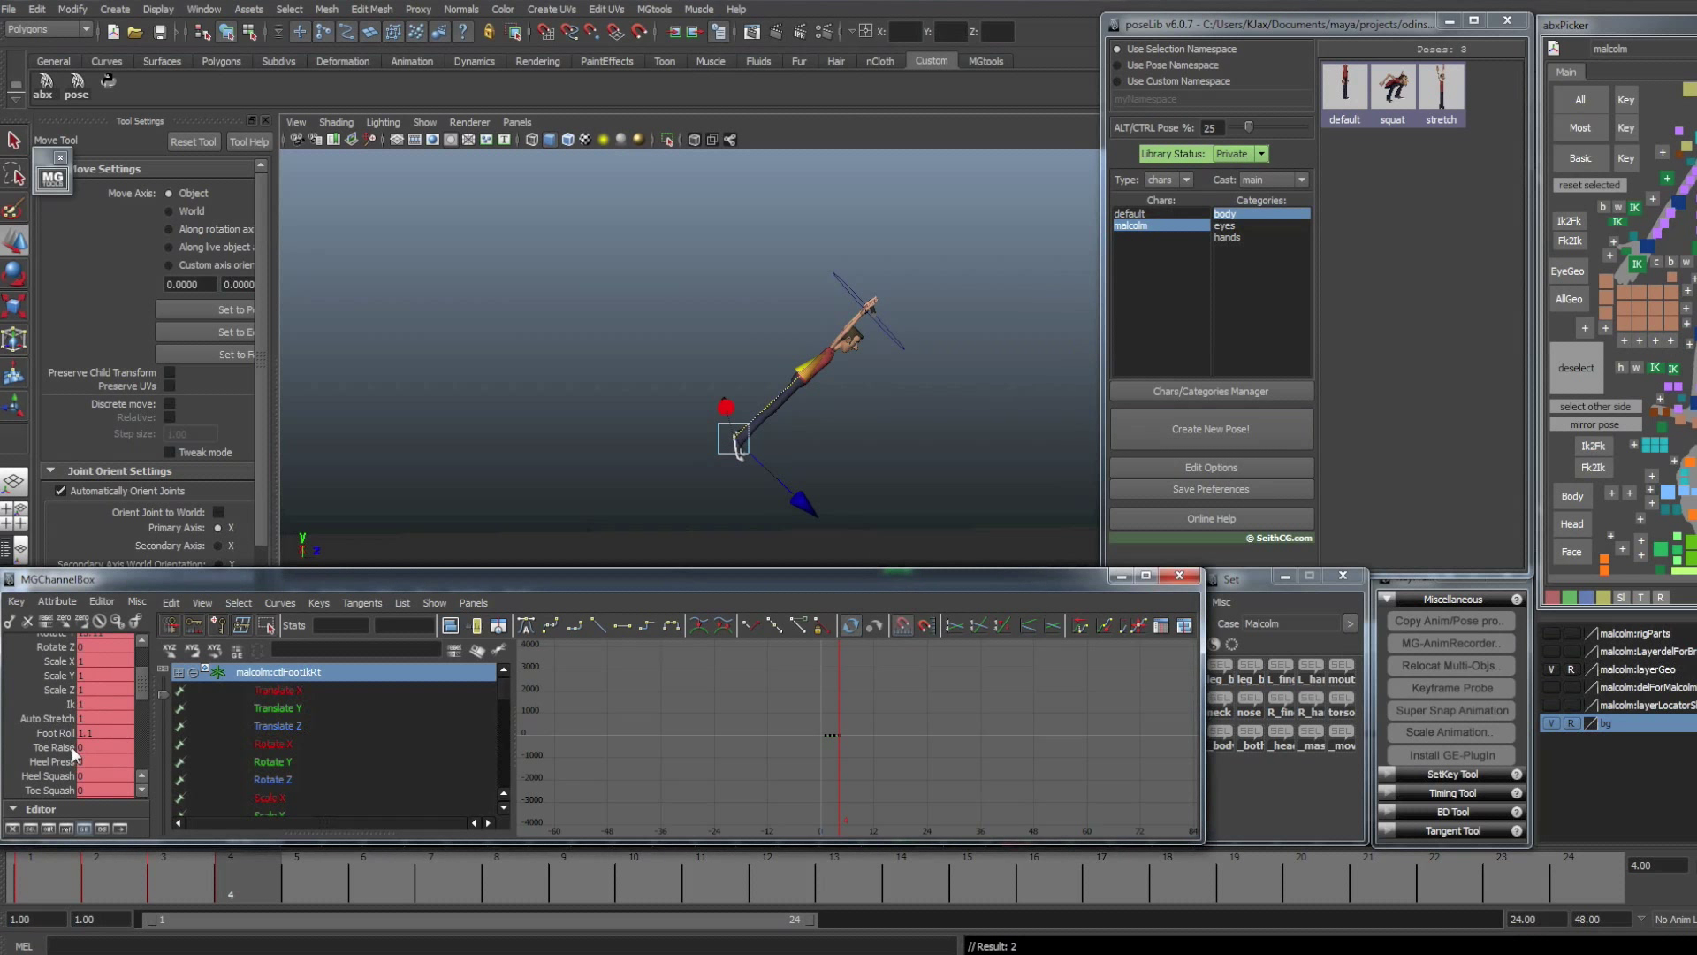
left_click(56, 734)
right_click_drag(57, 734, 134, 776)
- Rotate the feet so the toes trail behind the body and stagger the legs, with the left foot higher than the right
key("e")
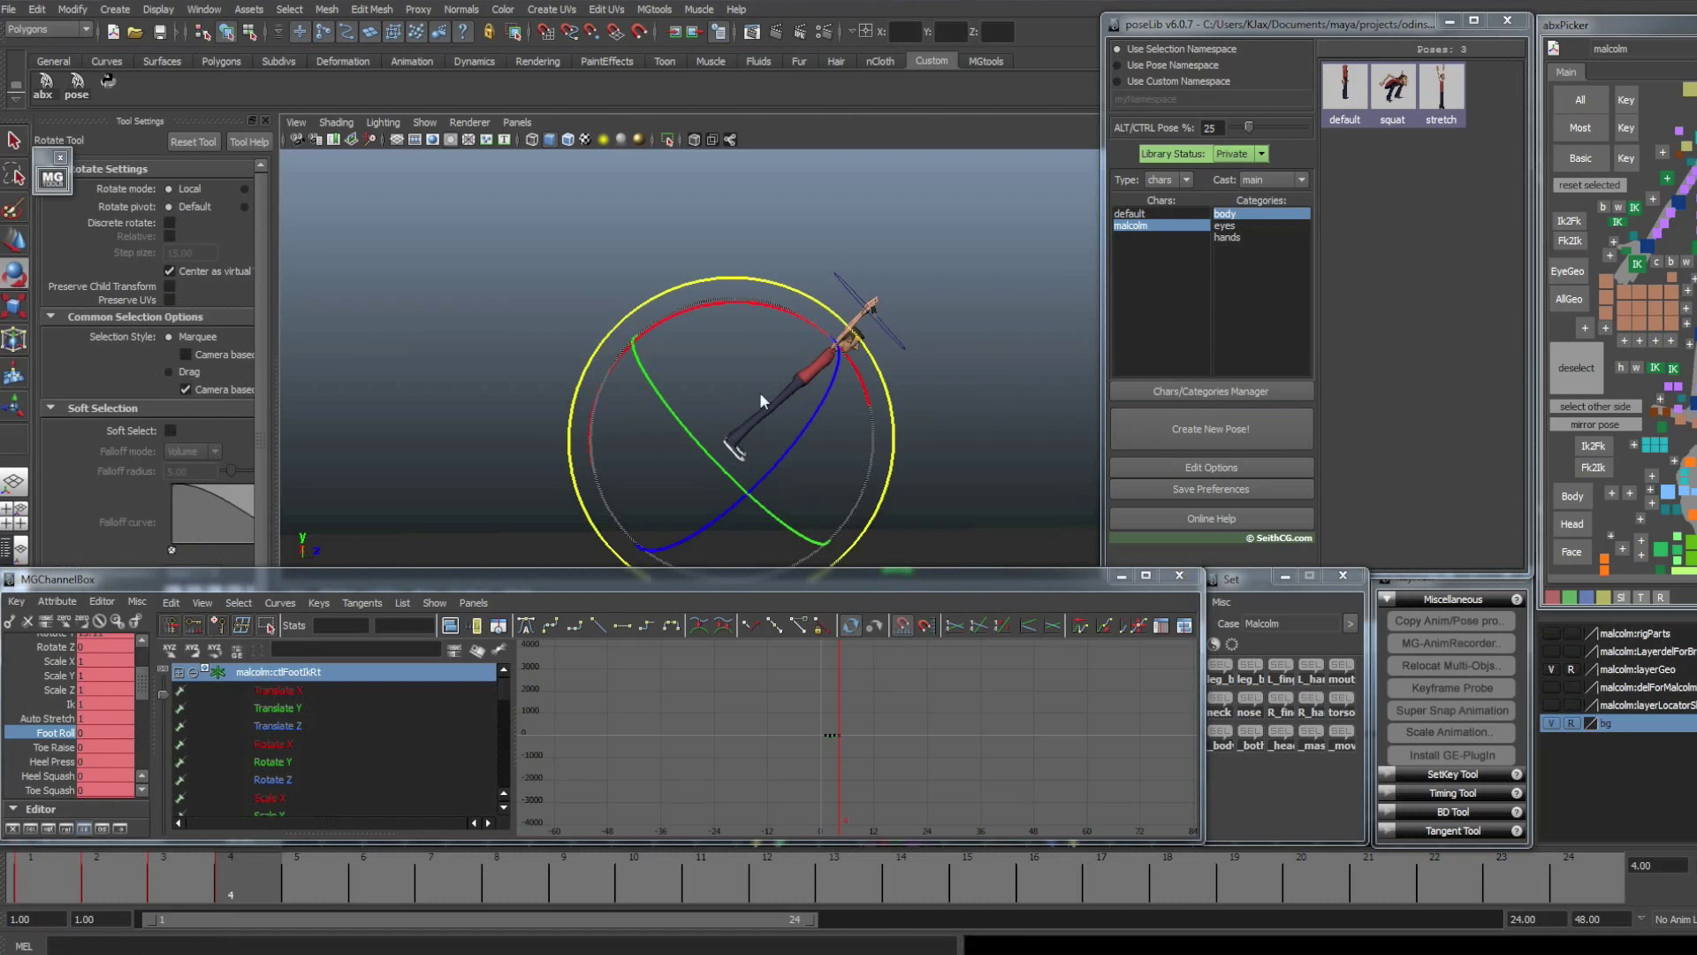
left_click_drag(788, 326, 816, 468)
key("w")
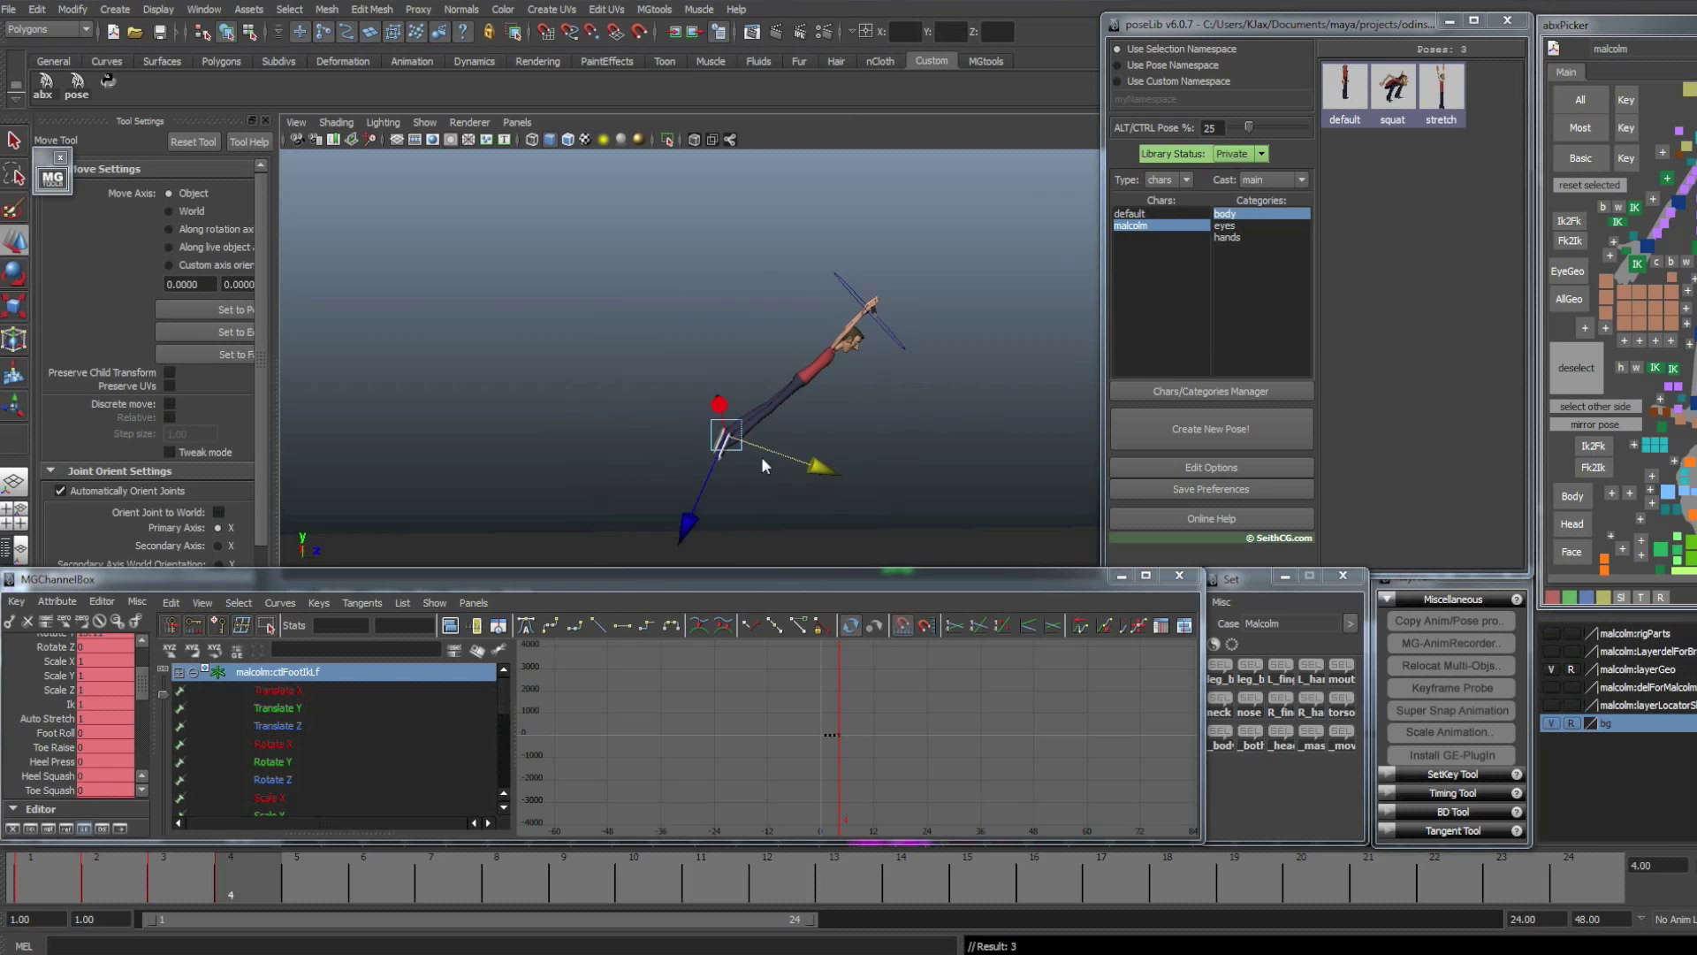
left_click_drag(693, 523, 696, 510)
left_click_drag(729, 423, 730, 416)
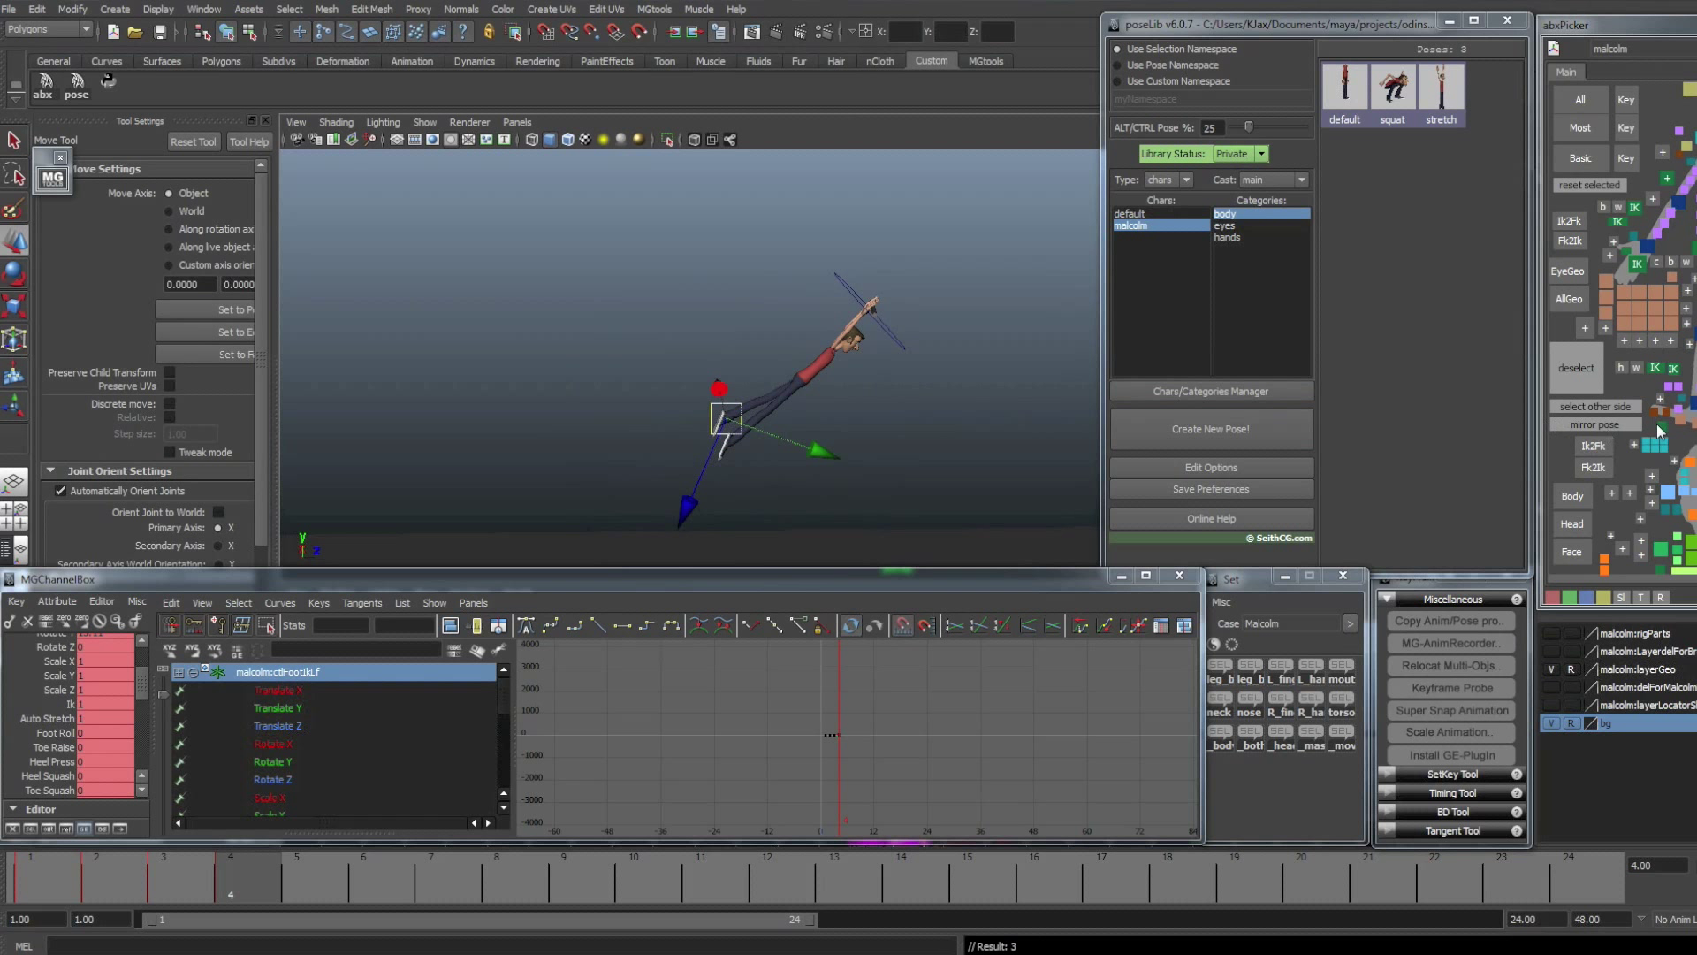
left_click(738, 440)
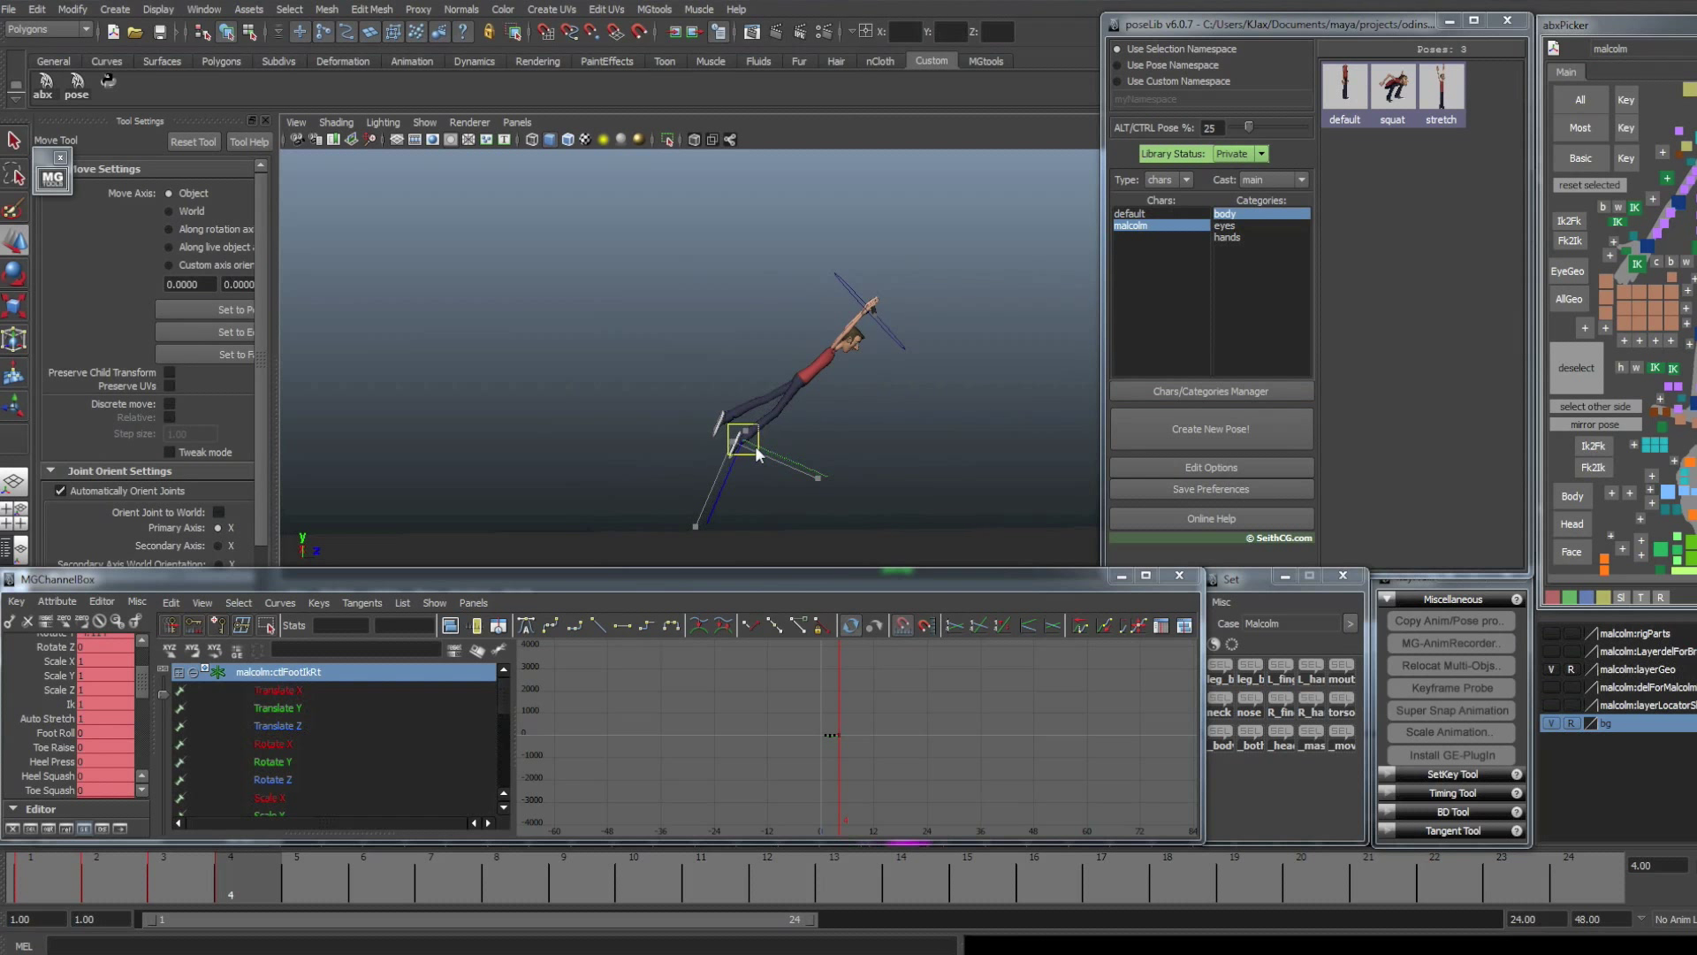
left_click_drag(756, 447, 752, 445)
- Apply the surprise hand pose to Malcolm's left fingers at frame 4 and mirror it to the other hand
right_click_drag(751, 438, 786, 412, "alt")
left_click_drag(787, 413, 903, 496, "alt")
left_click(1260, 746)
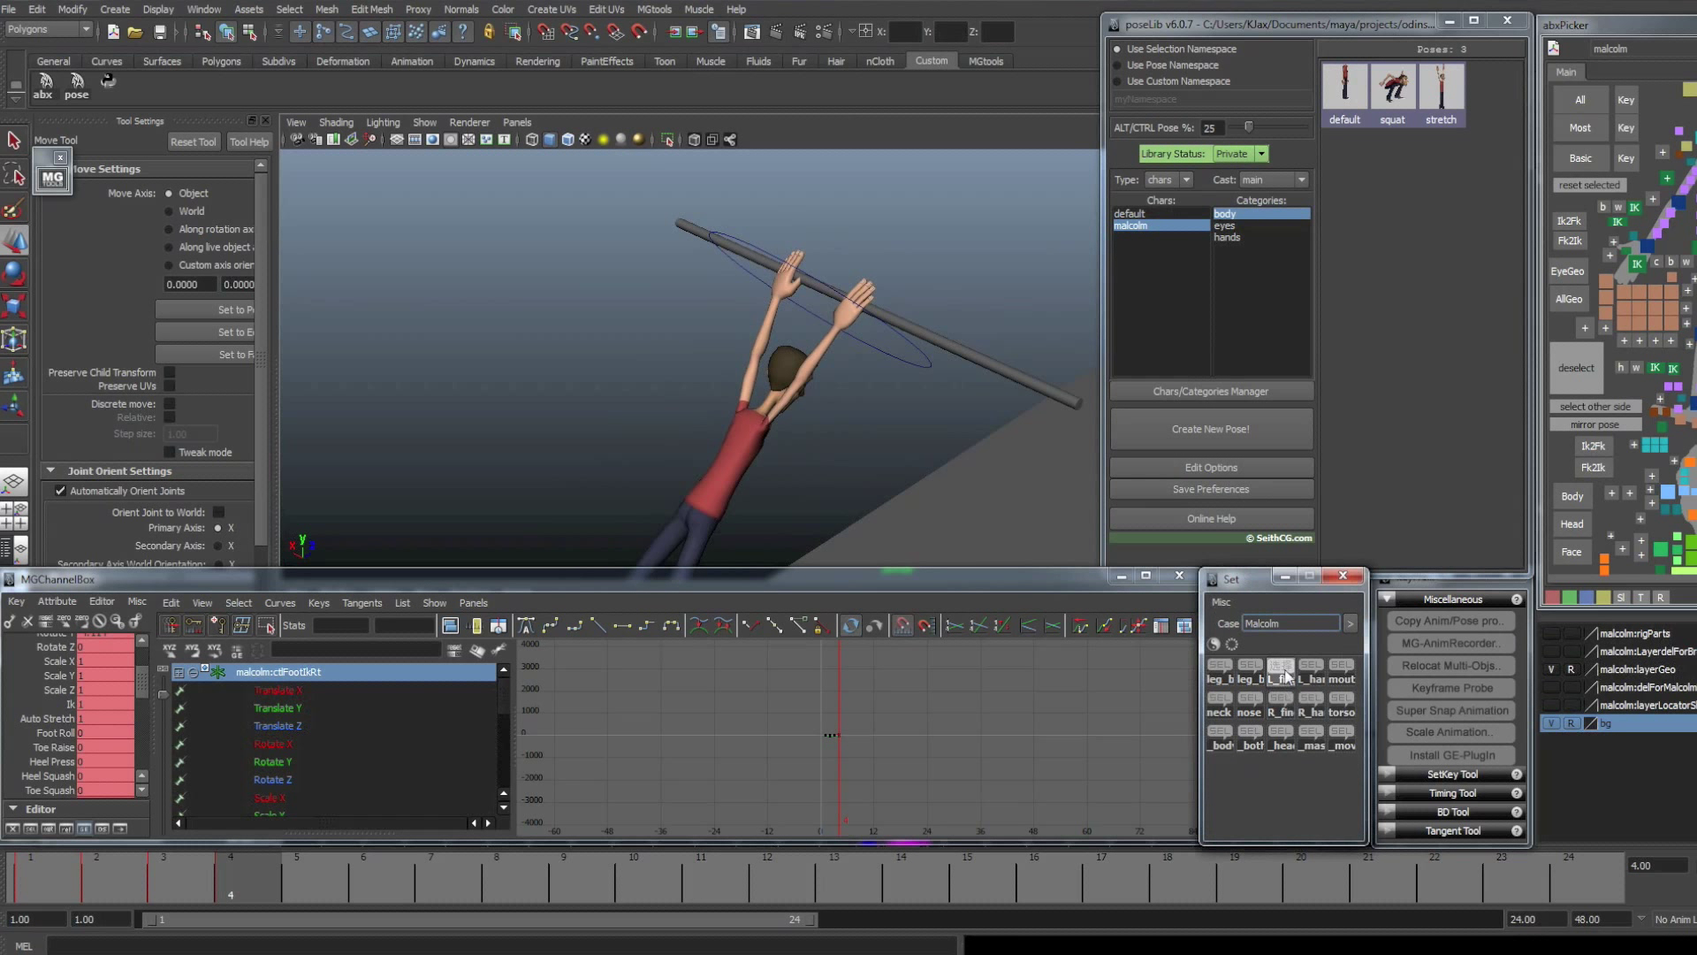
left_click(1236, 235)
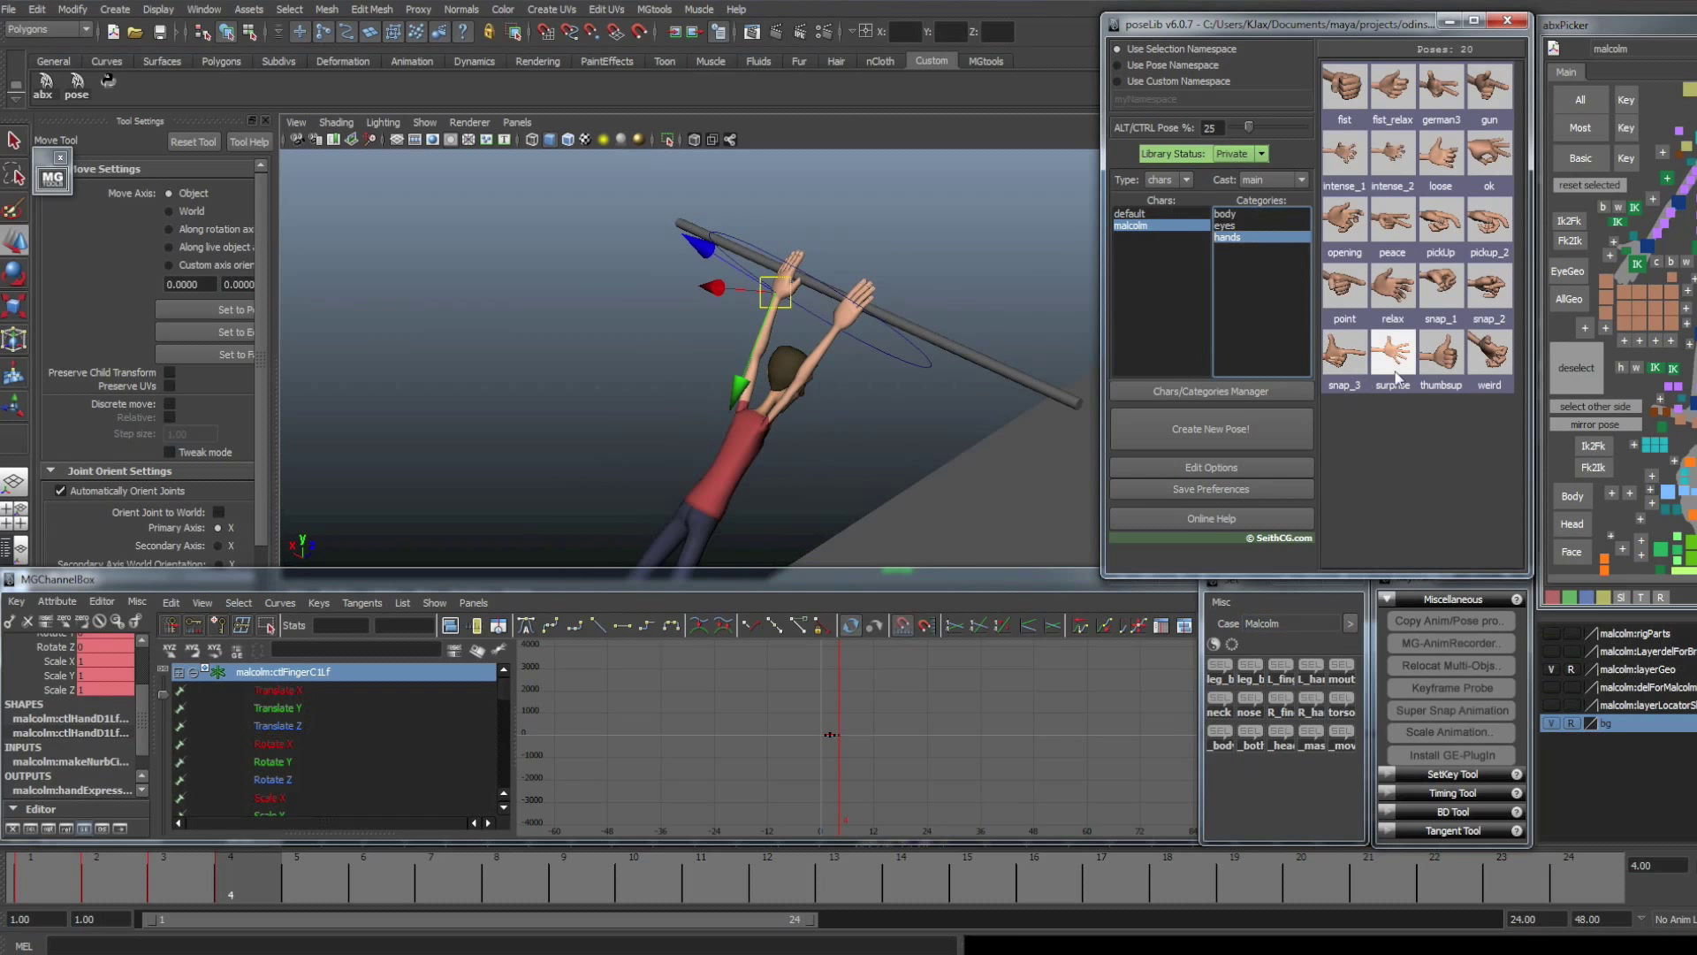
left_click(1395, 372)
left_click_drag(861, 349, 938, 350, "alt")
left_click(1597, 429)
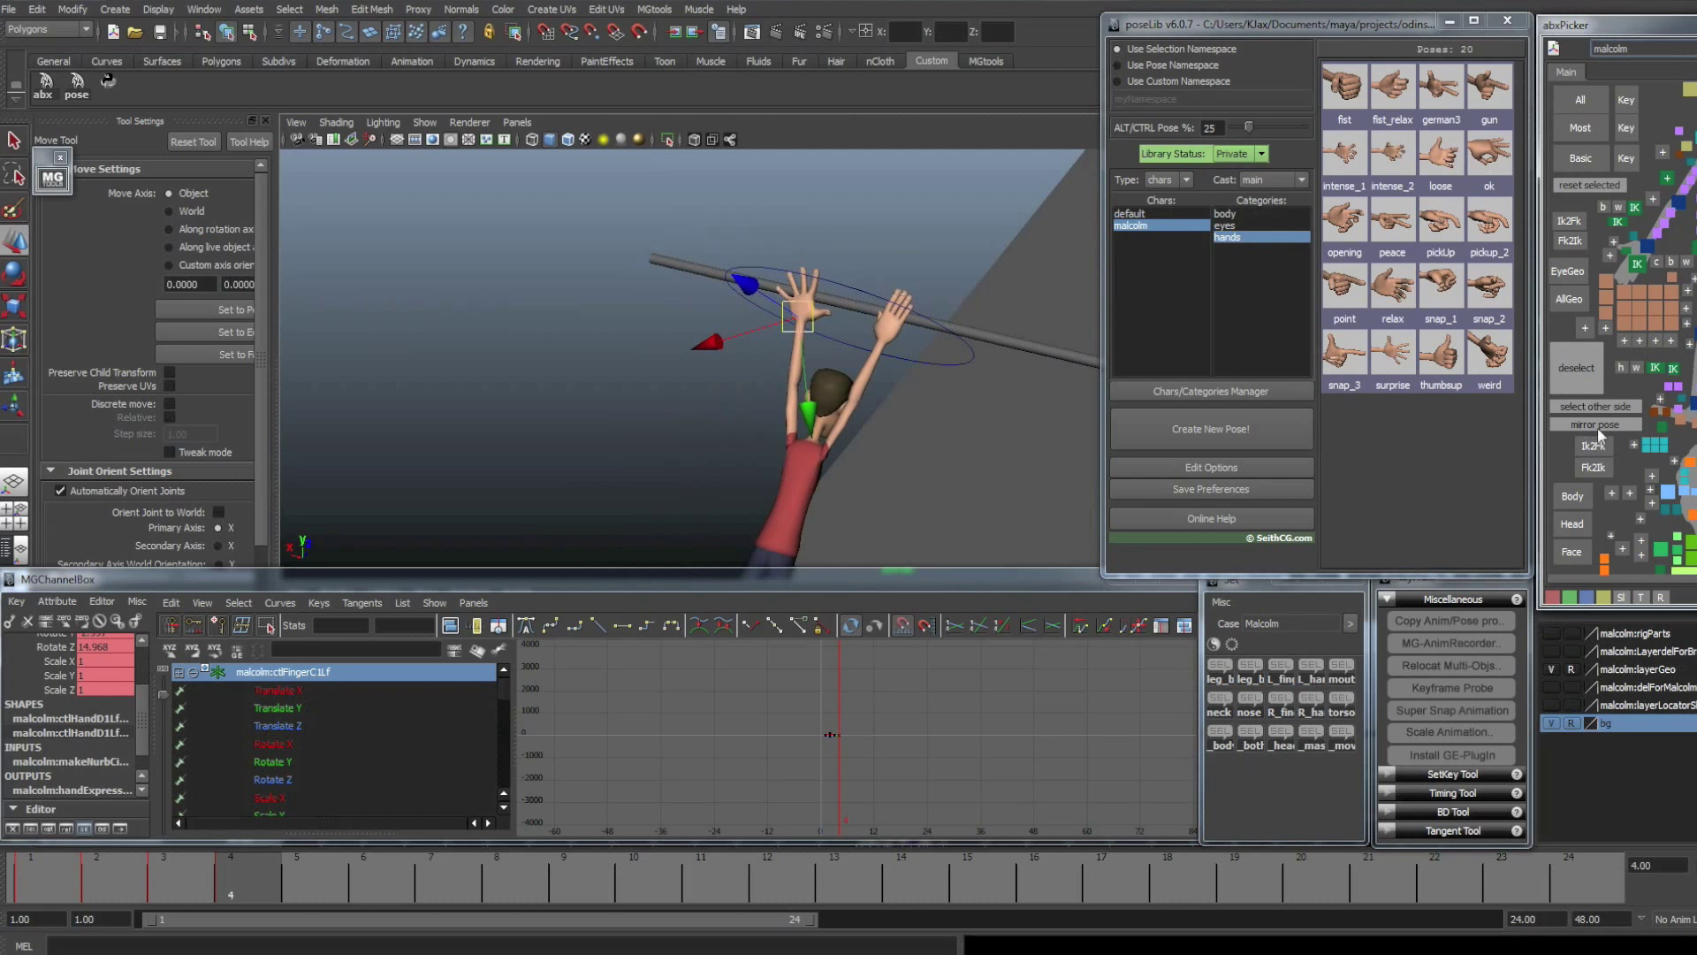
- Rotate Malcolm's head control to about -49.6 degrees in X at frame 4 and step through the earlier frames to compare
left_click_drag(1087, 357, 796, 265, "alt")
left_click(838, 299)
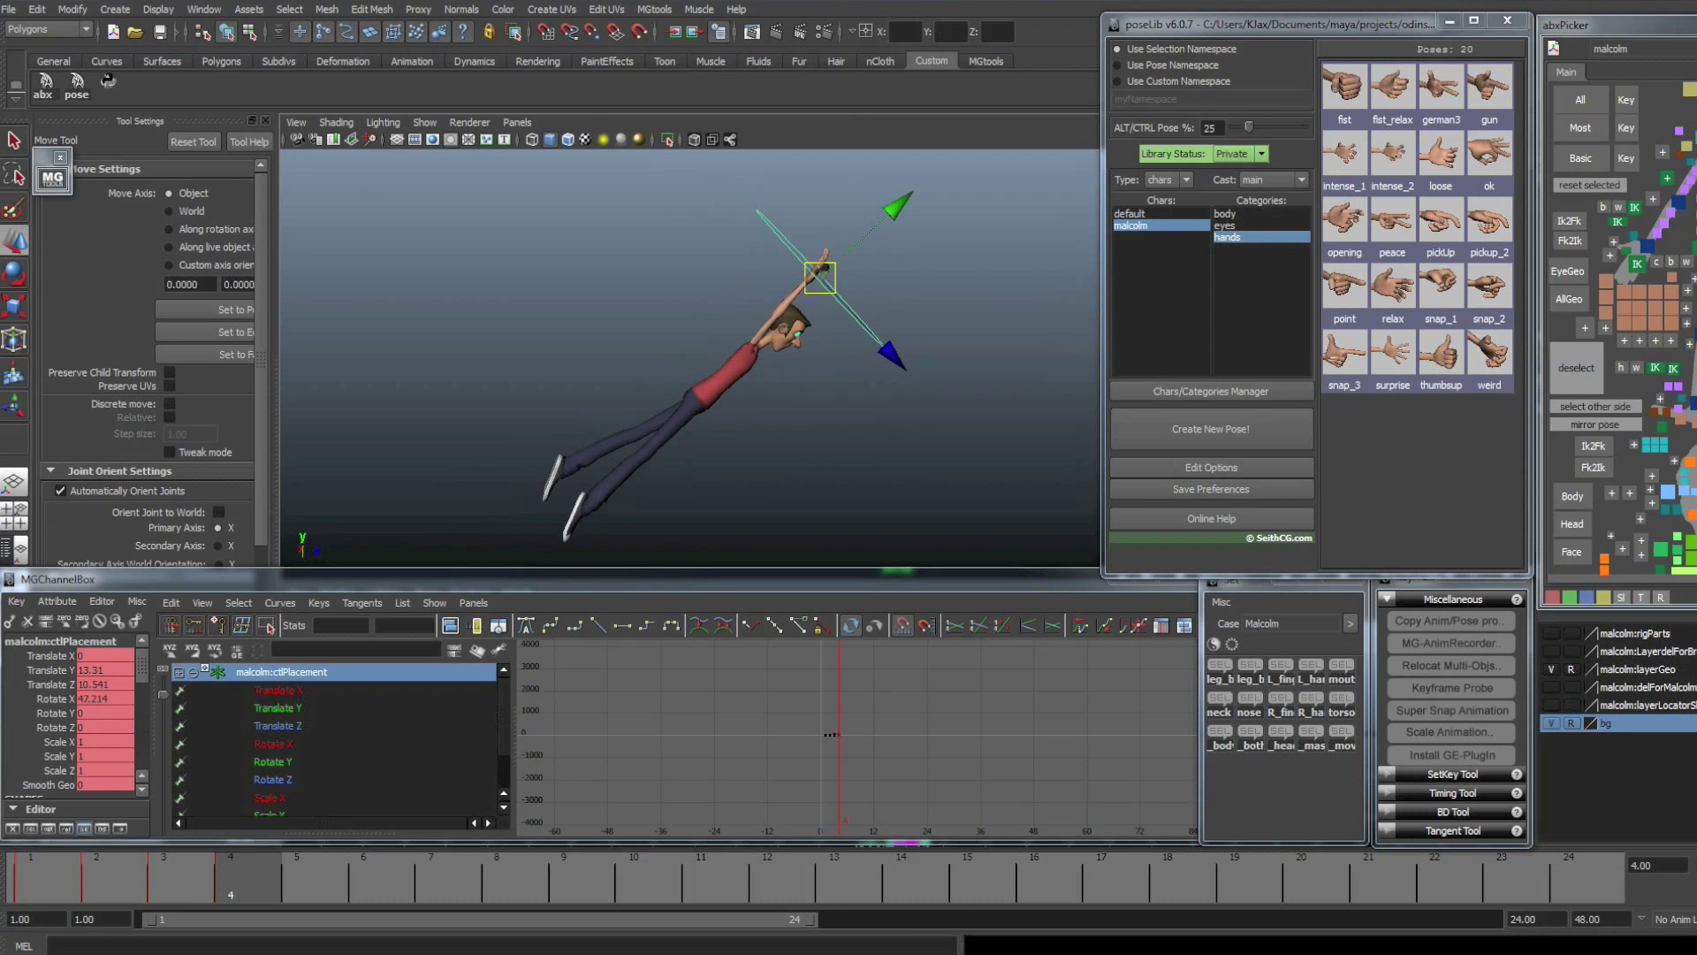
key("e")
left_click_drag(845, 214, 533, 375)
key("comma")
key("comma")
key("comma")
key("period")
key("period")
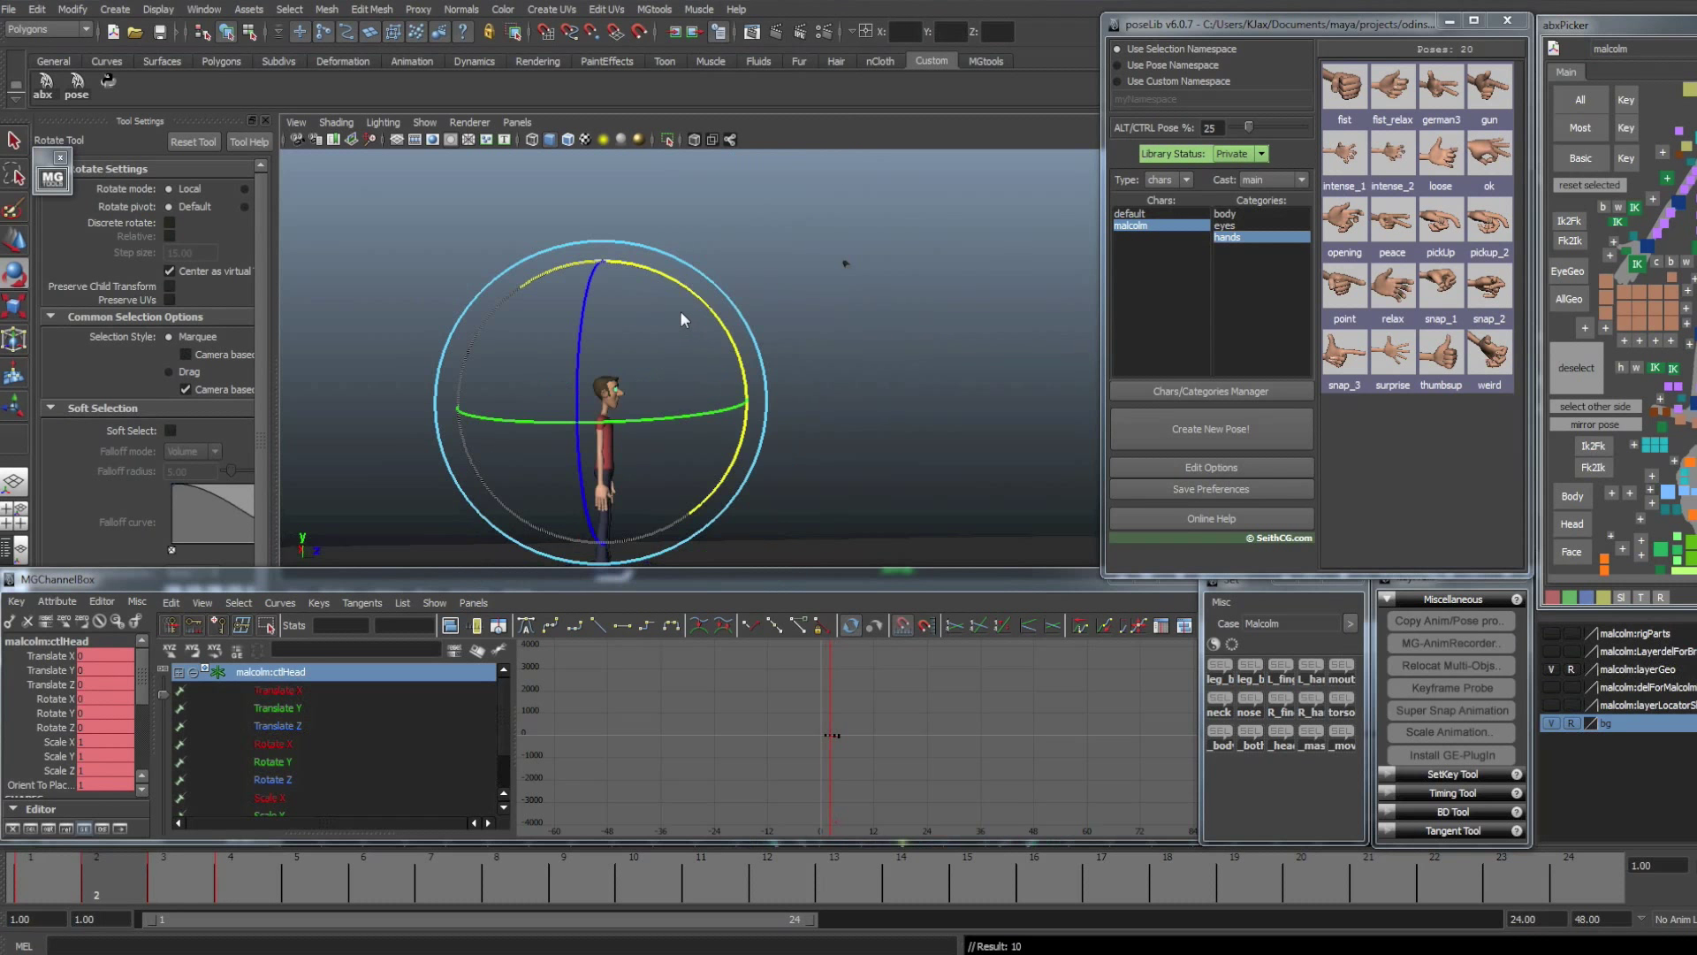
left_click_drag(680, 310, 779, 408, "alt")
key("alt+period")
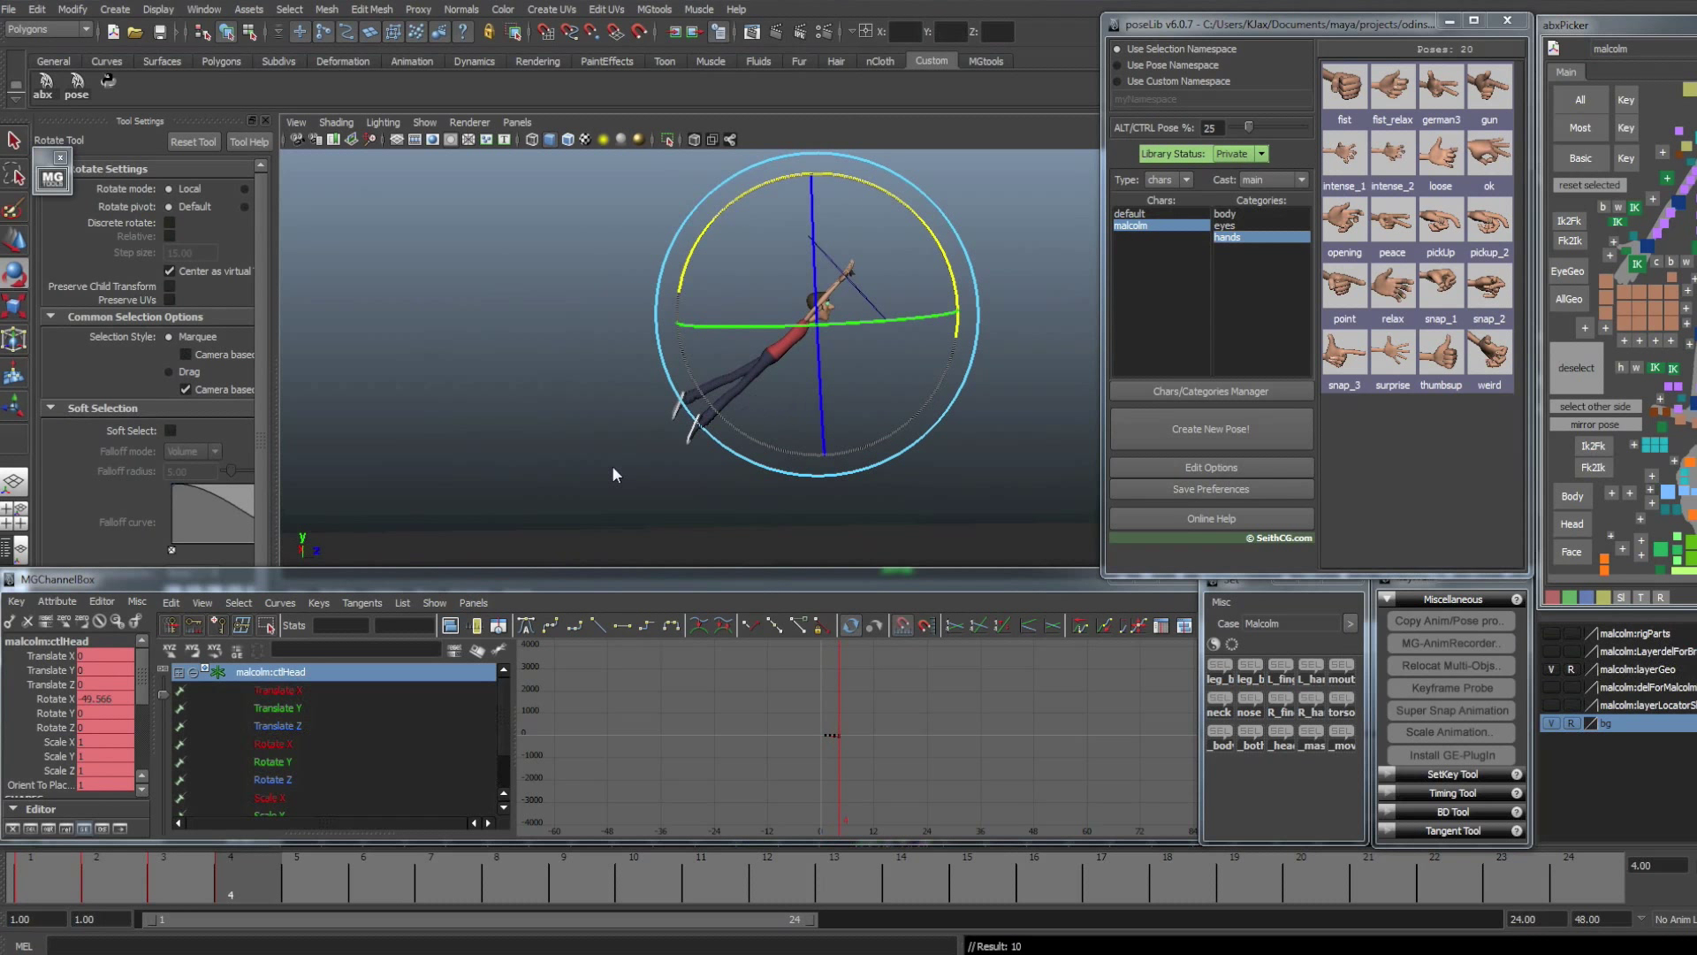
- Key the placement control at frame 5 with the leap pose carried over and compare it with the preceding frames
left_click(291, 874)
left_click(866, 300)
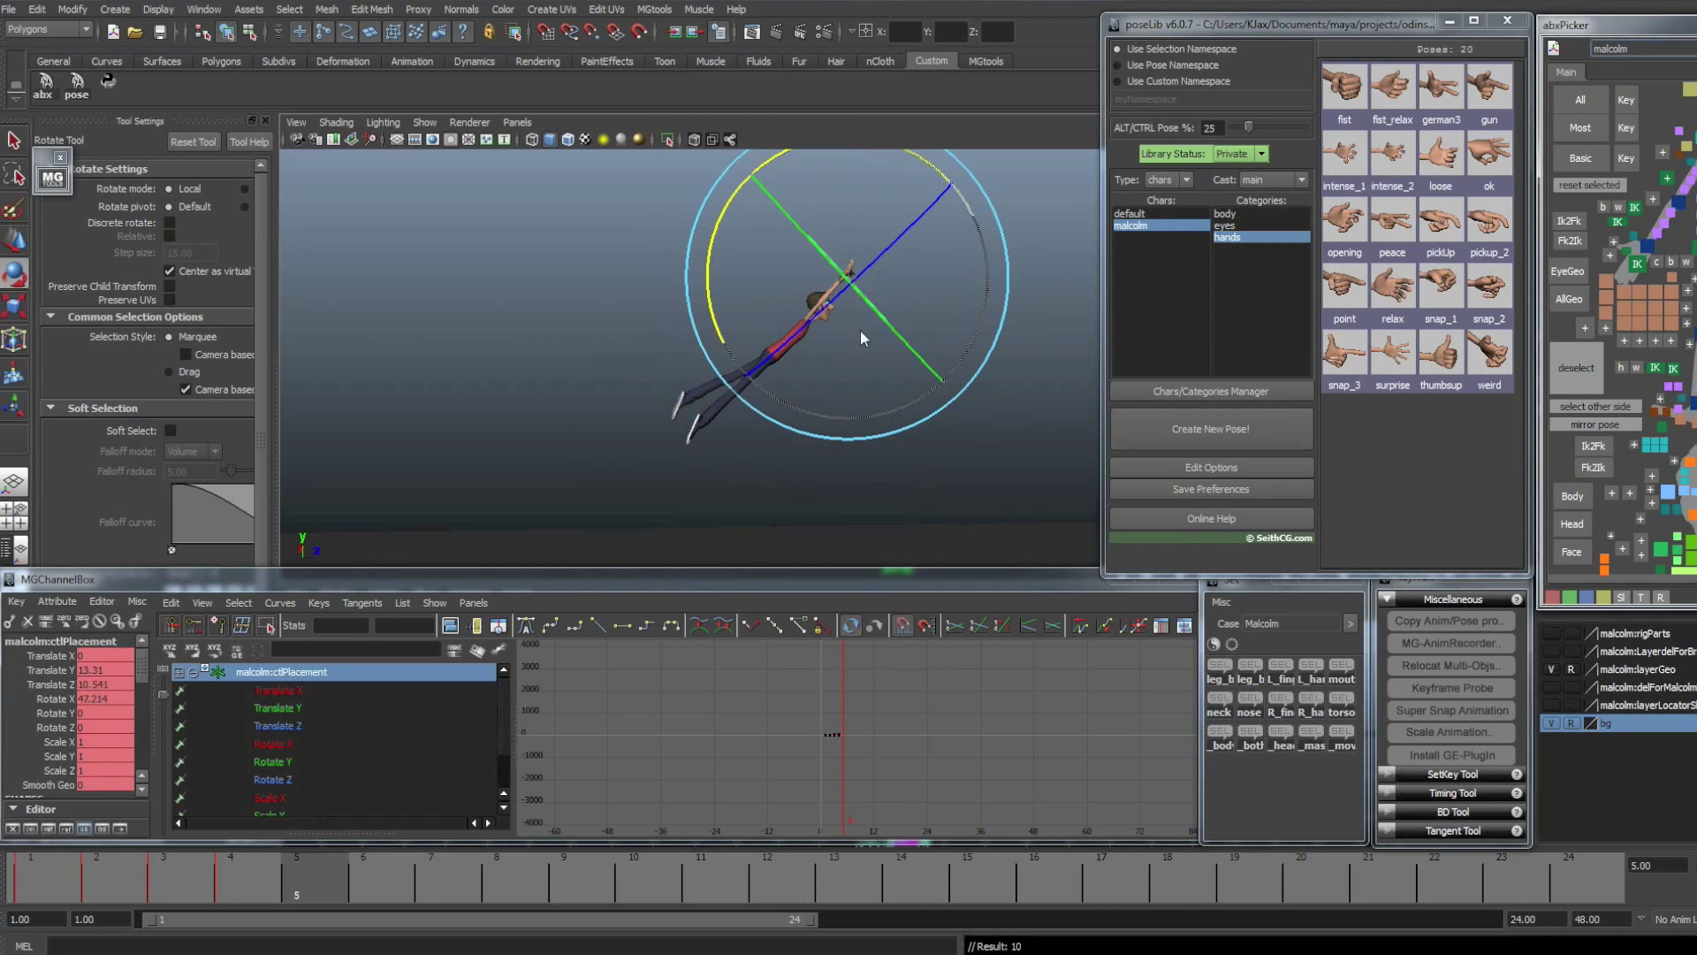
left_click_drag(860, 330, 776, 364, "alt")
key("s")
key("comma")
key("comma")
key("period")
key("period")
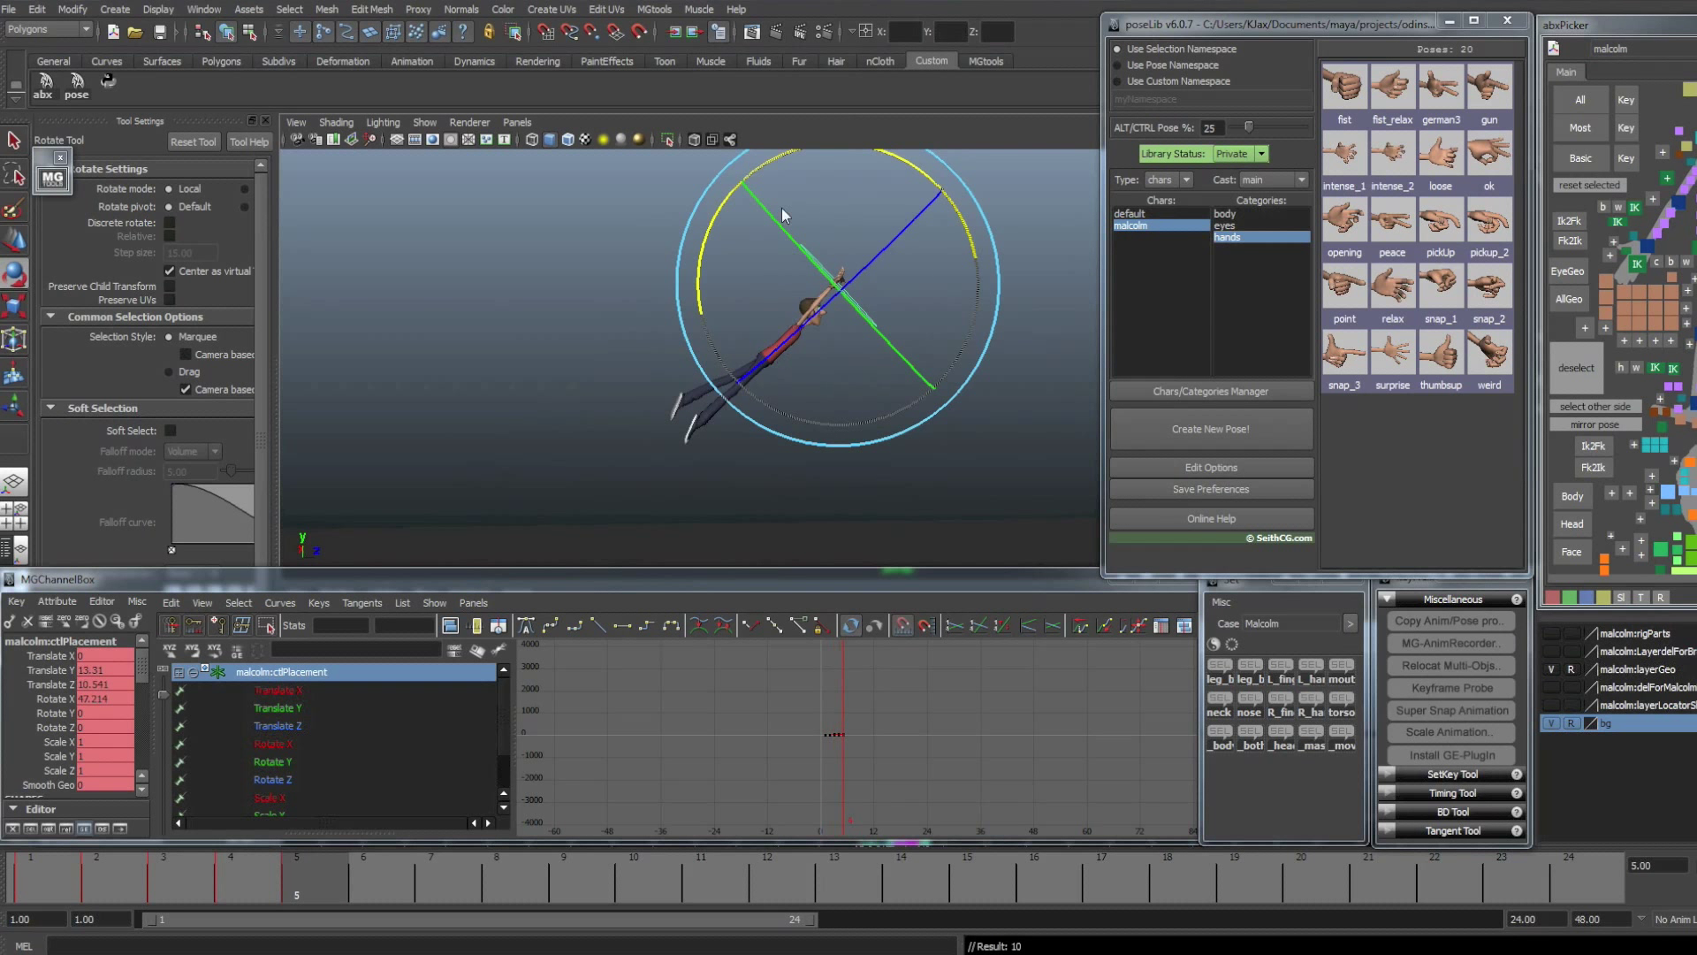
- Rotate the placement control to about 2.1 degrees in X at frame 5 so Malcolm hangs vertically from the bar, and key it
left_click_drag(720, 219, 720, 320)
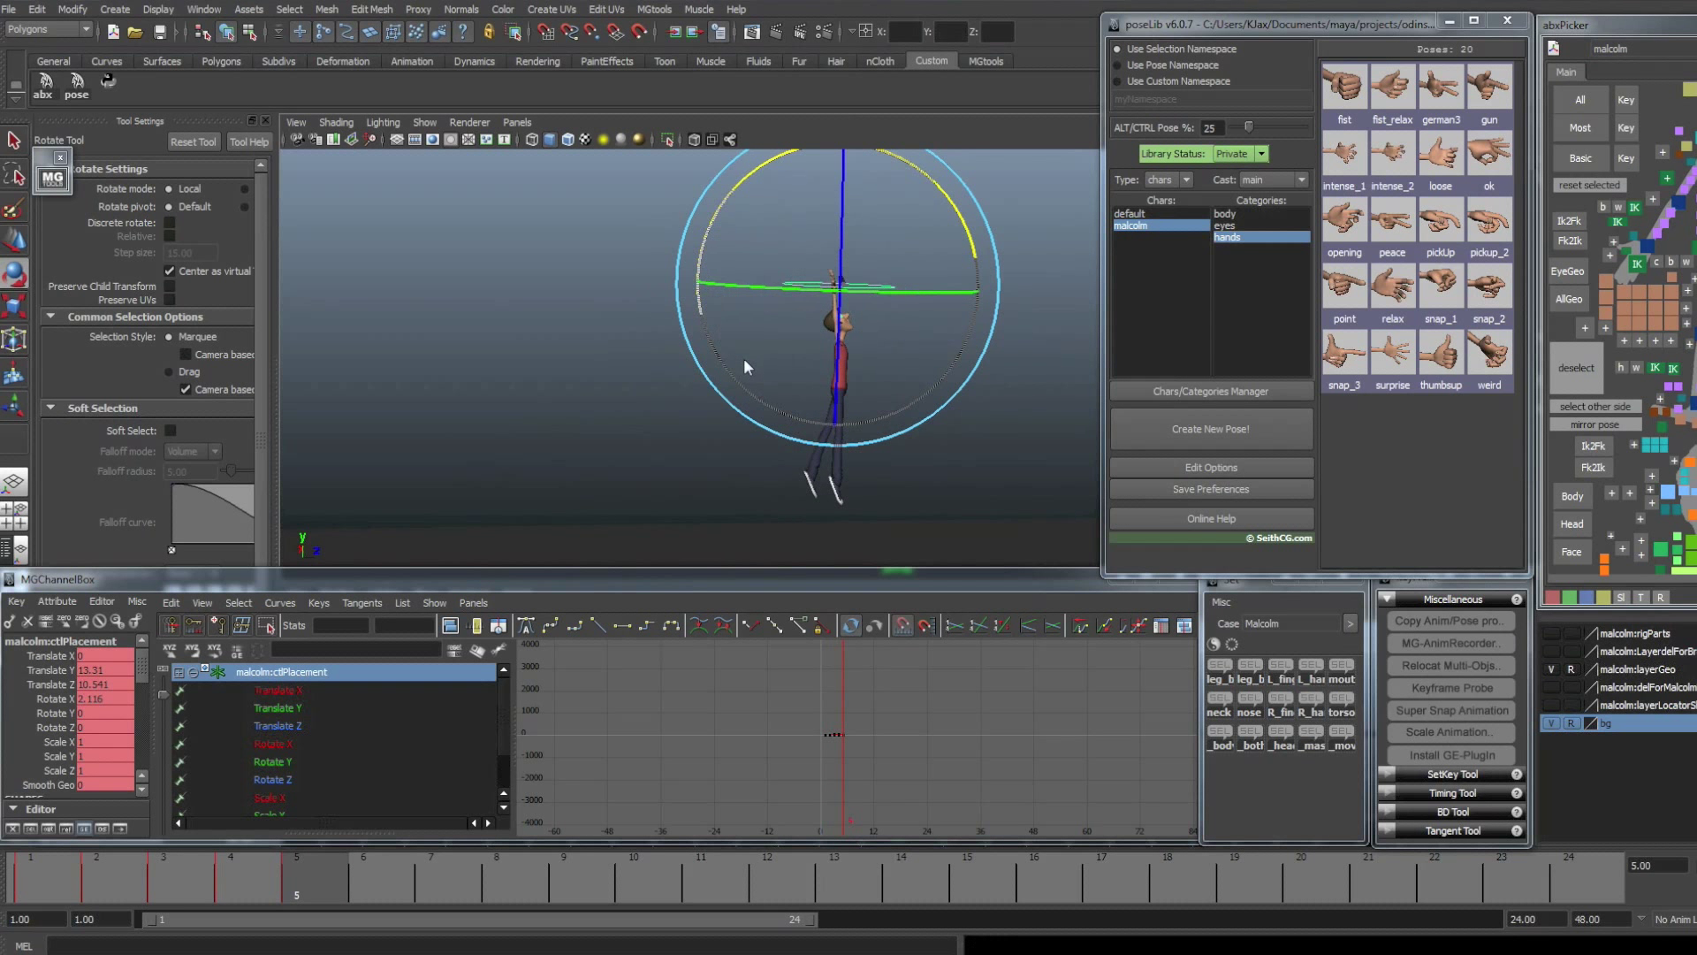
middle_click_drag(744, 358, 633, 375, "alt")
left_click_drag(633, 375, 758, 404, "alt")
middle_click_drag(685, 384, 781, 402, "alt")
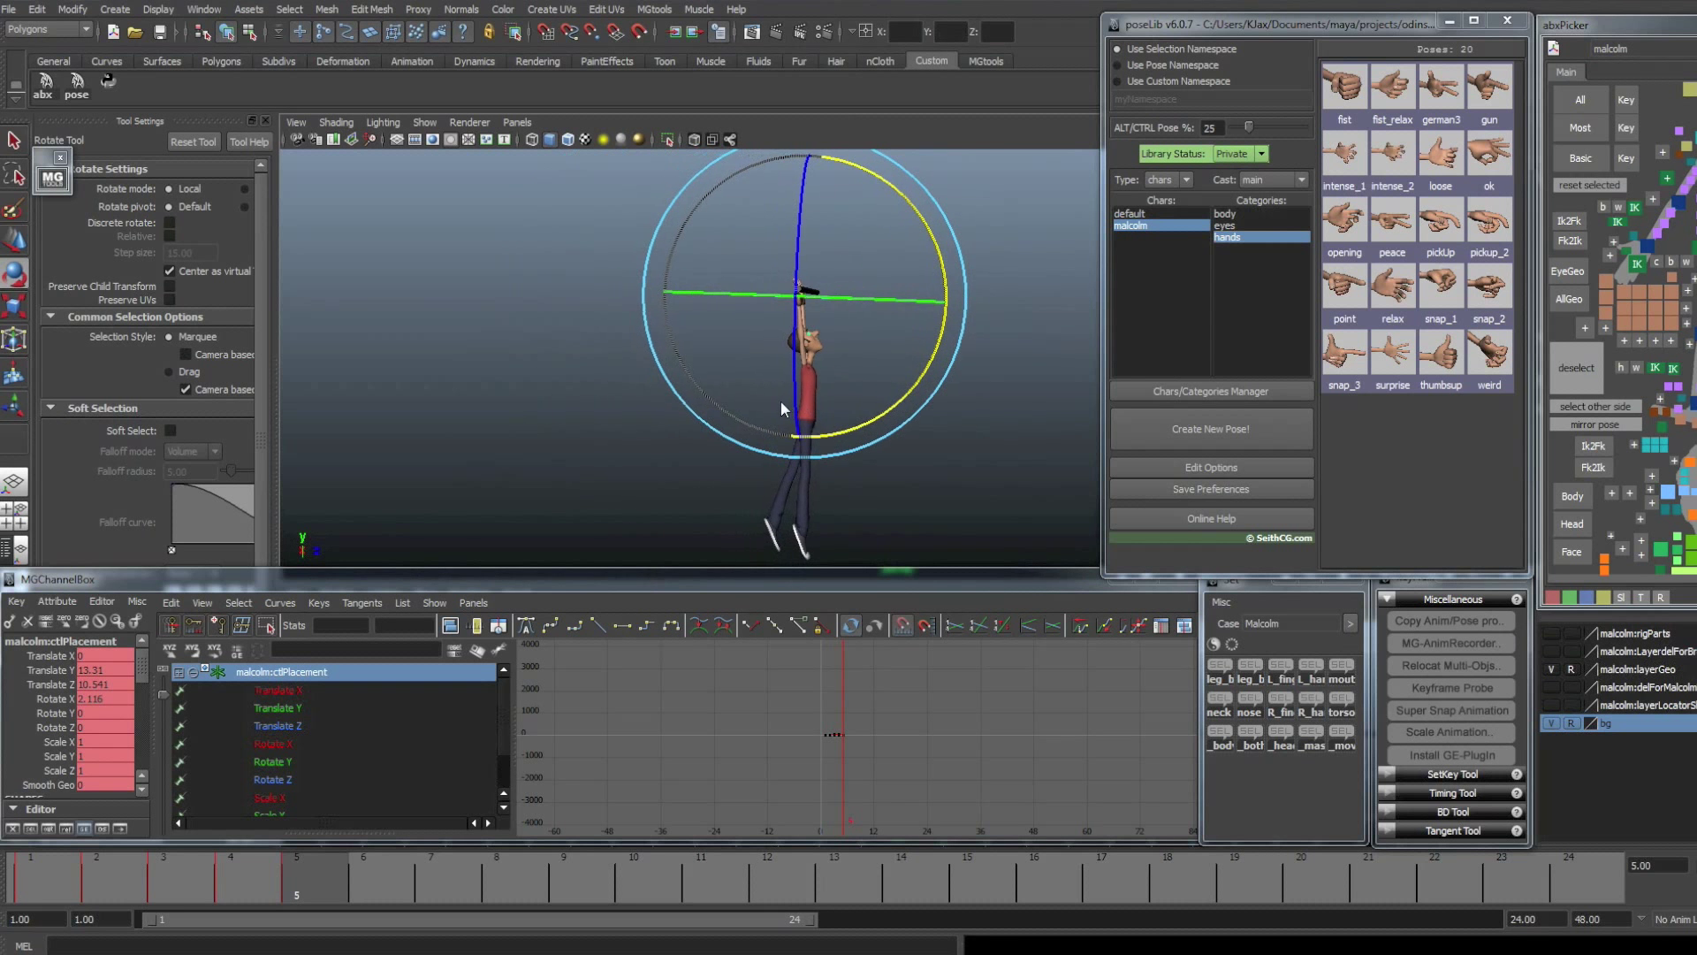
left_click_drag(781, 402, 815, 361, "alt")
mouse_move(937, 245)
left_mouse_down()
mouse_move(910, 213)
mouse_move(633, 263)
mouse_move(753, 164)
mouse_move(938, 258)
left_mouse_up()
left_click_drag(904, 359, 837, 320, "alt")
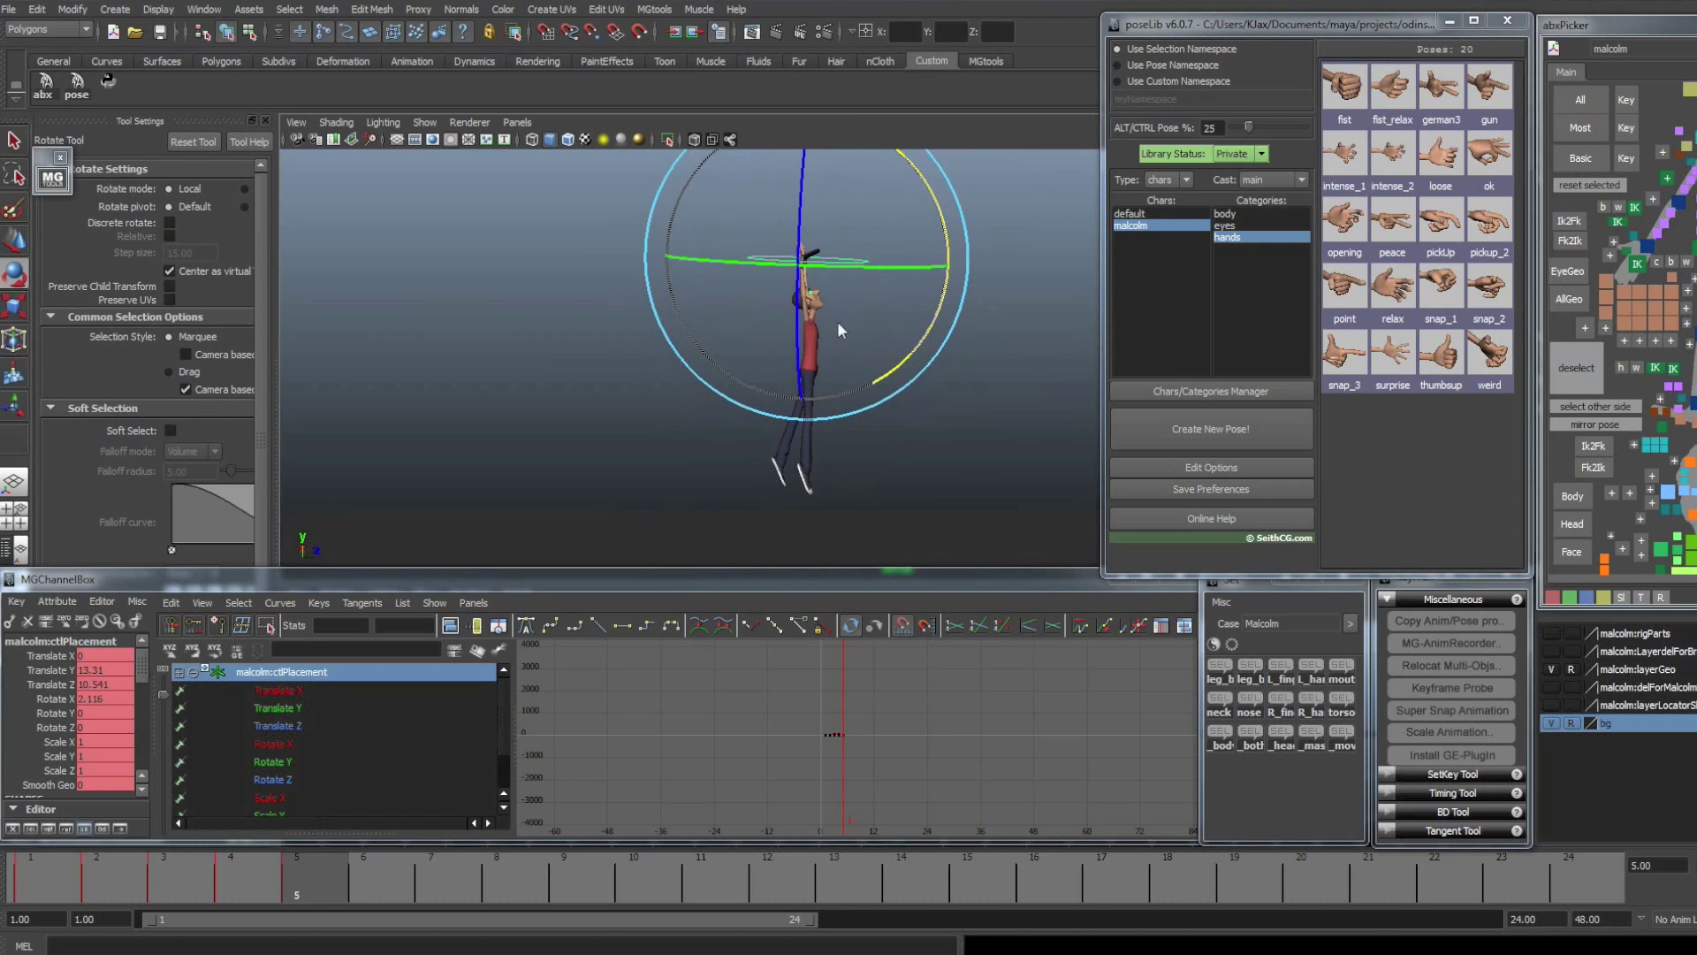
key("s")
- Compare the hanging pose with the preceding frames and examine the hands and bar from behind and from the side
key("comma")
key("comma")
key("period")
key("period")
left_click_drag(837, 313, 1000, 387, "alt")
left_click(999, 387)
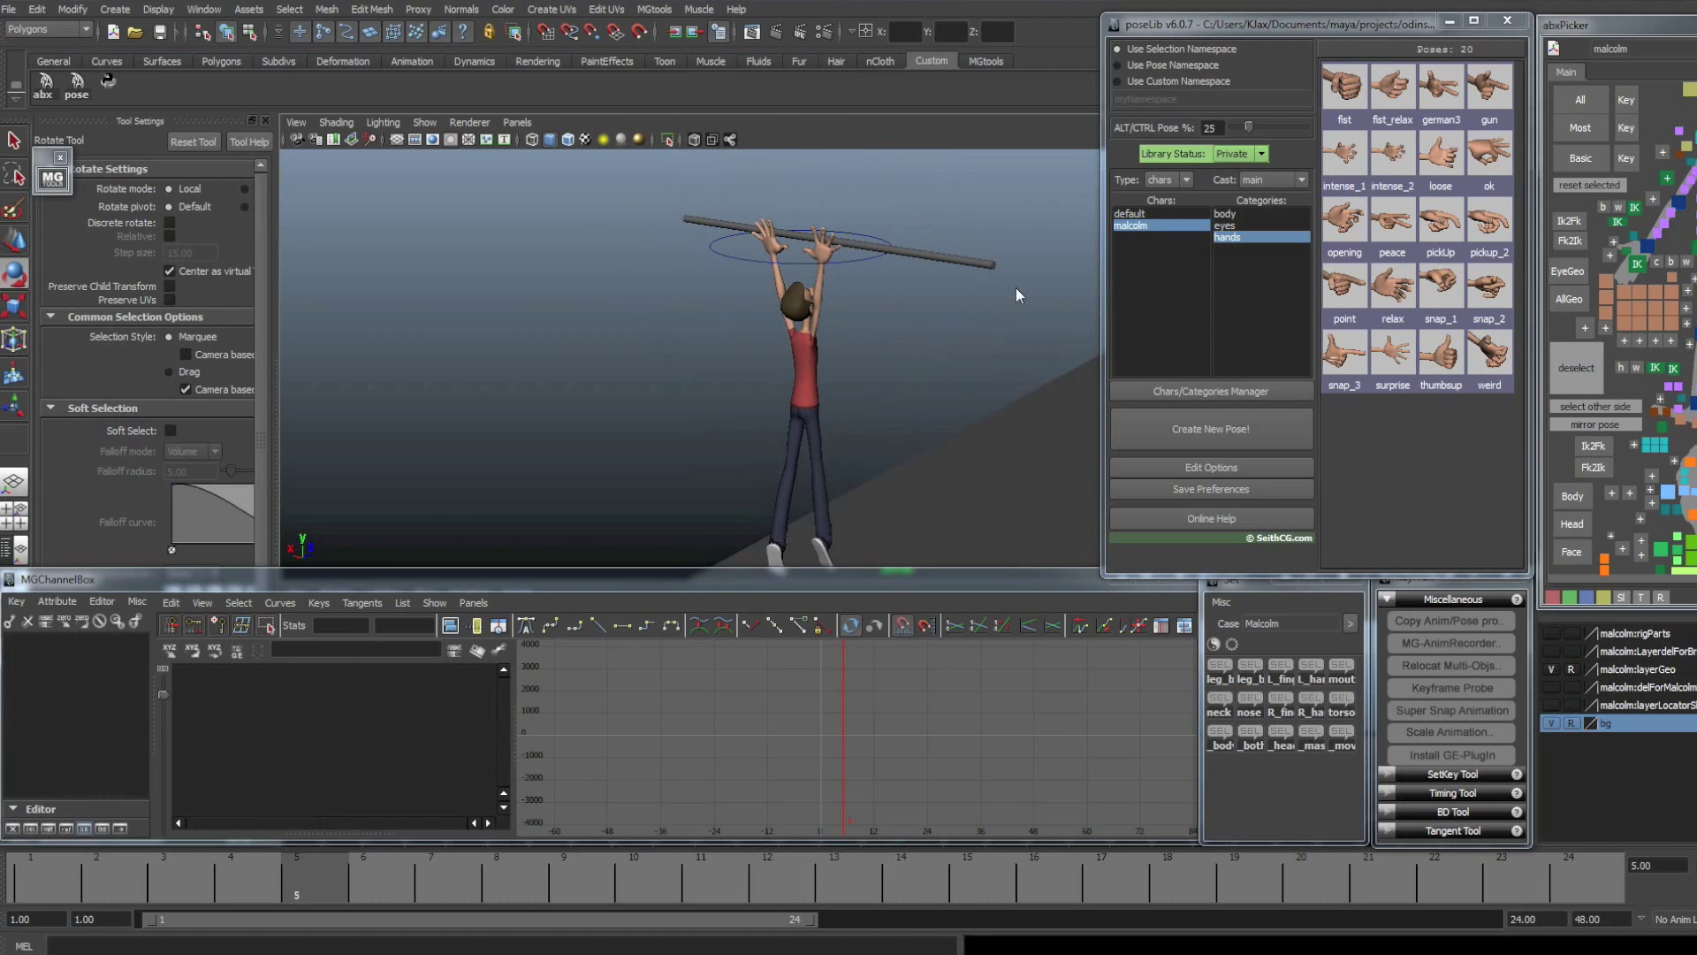
left_click_drag(858, 299, 778, 348, "alt")
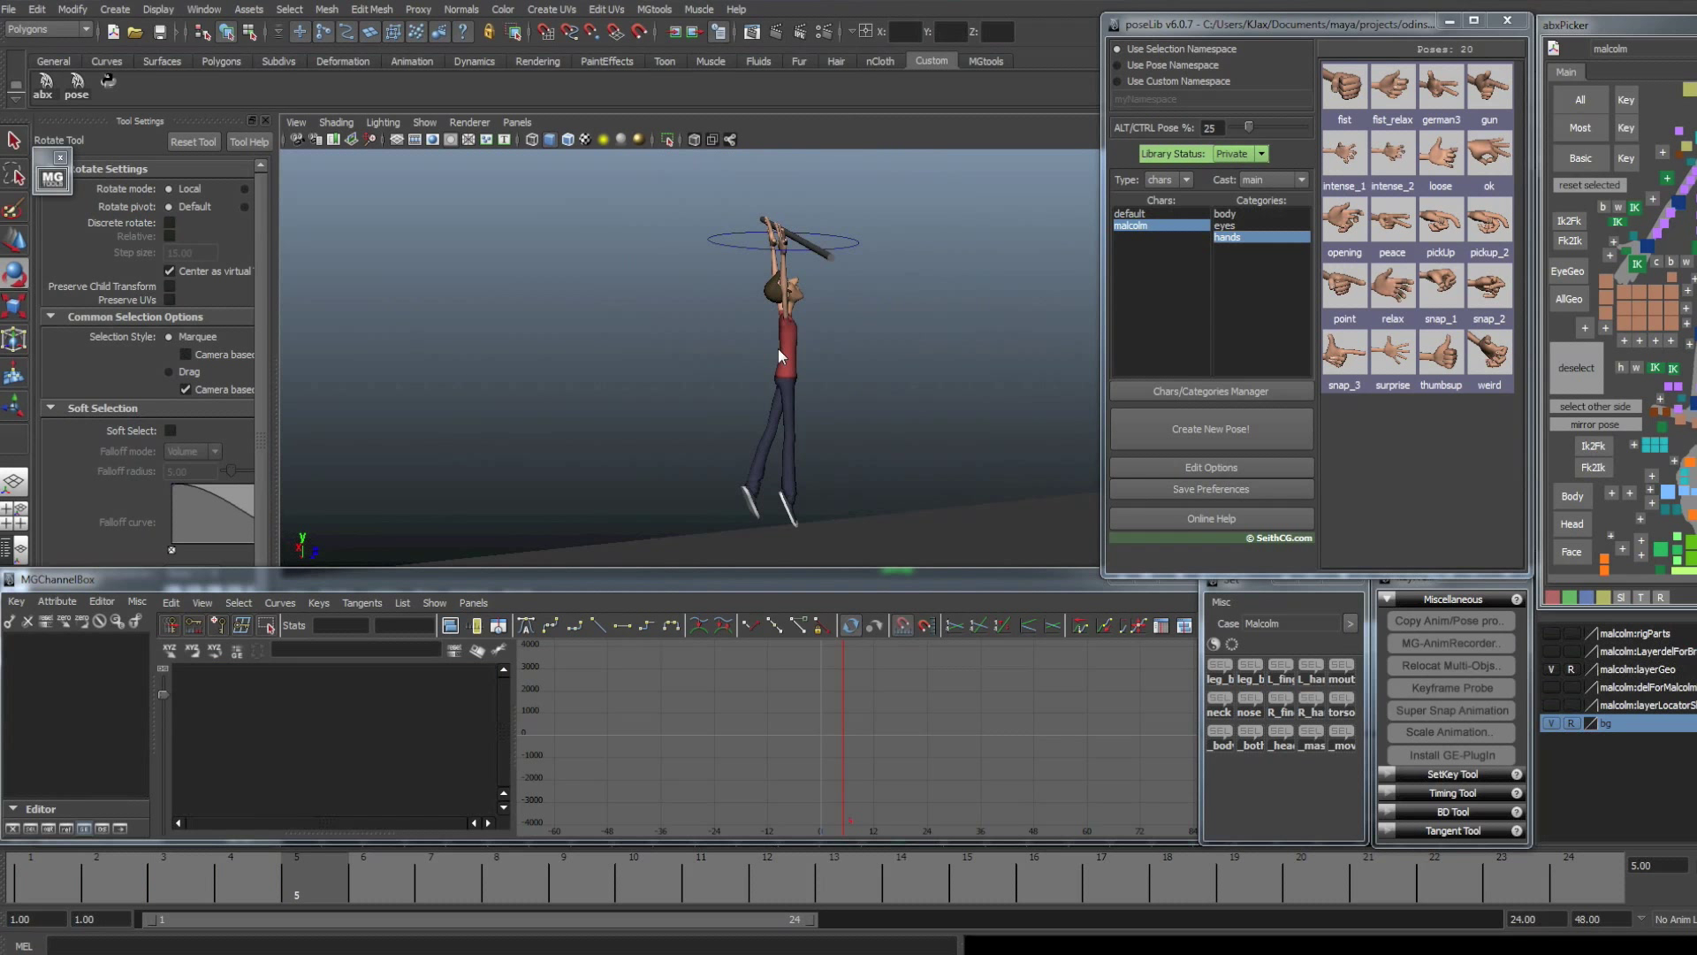
left_click_drag(861, 228, 814, 265, "alt")
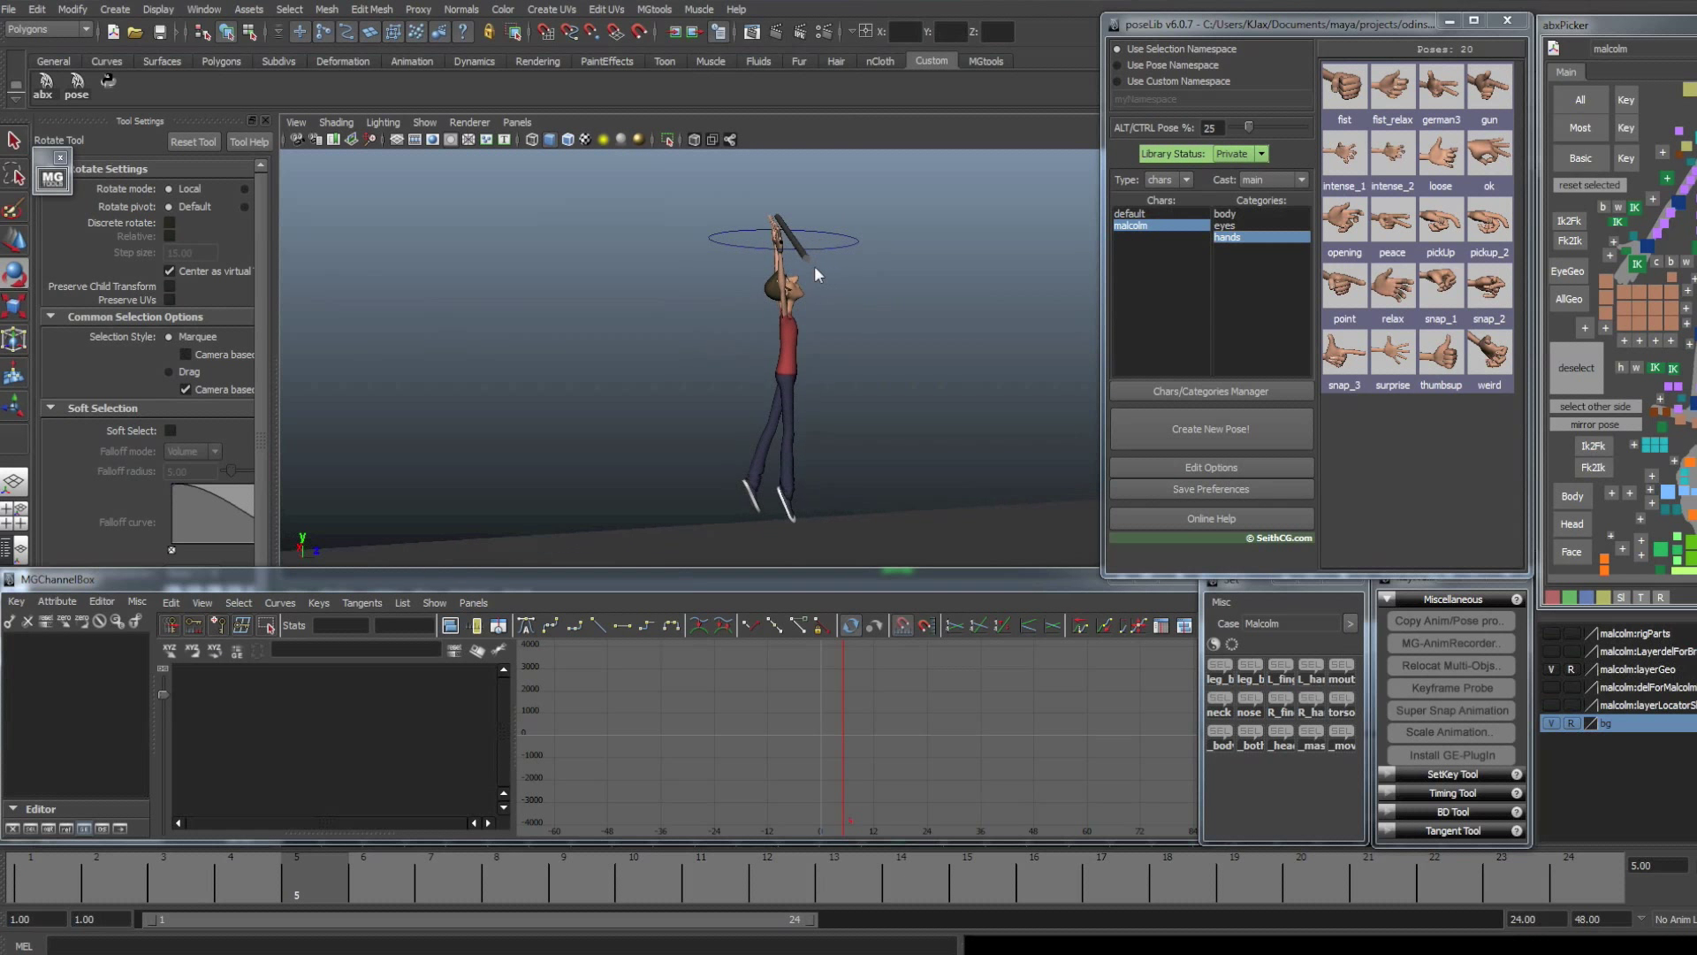
left_click(836, 248)
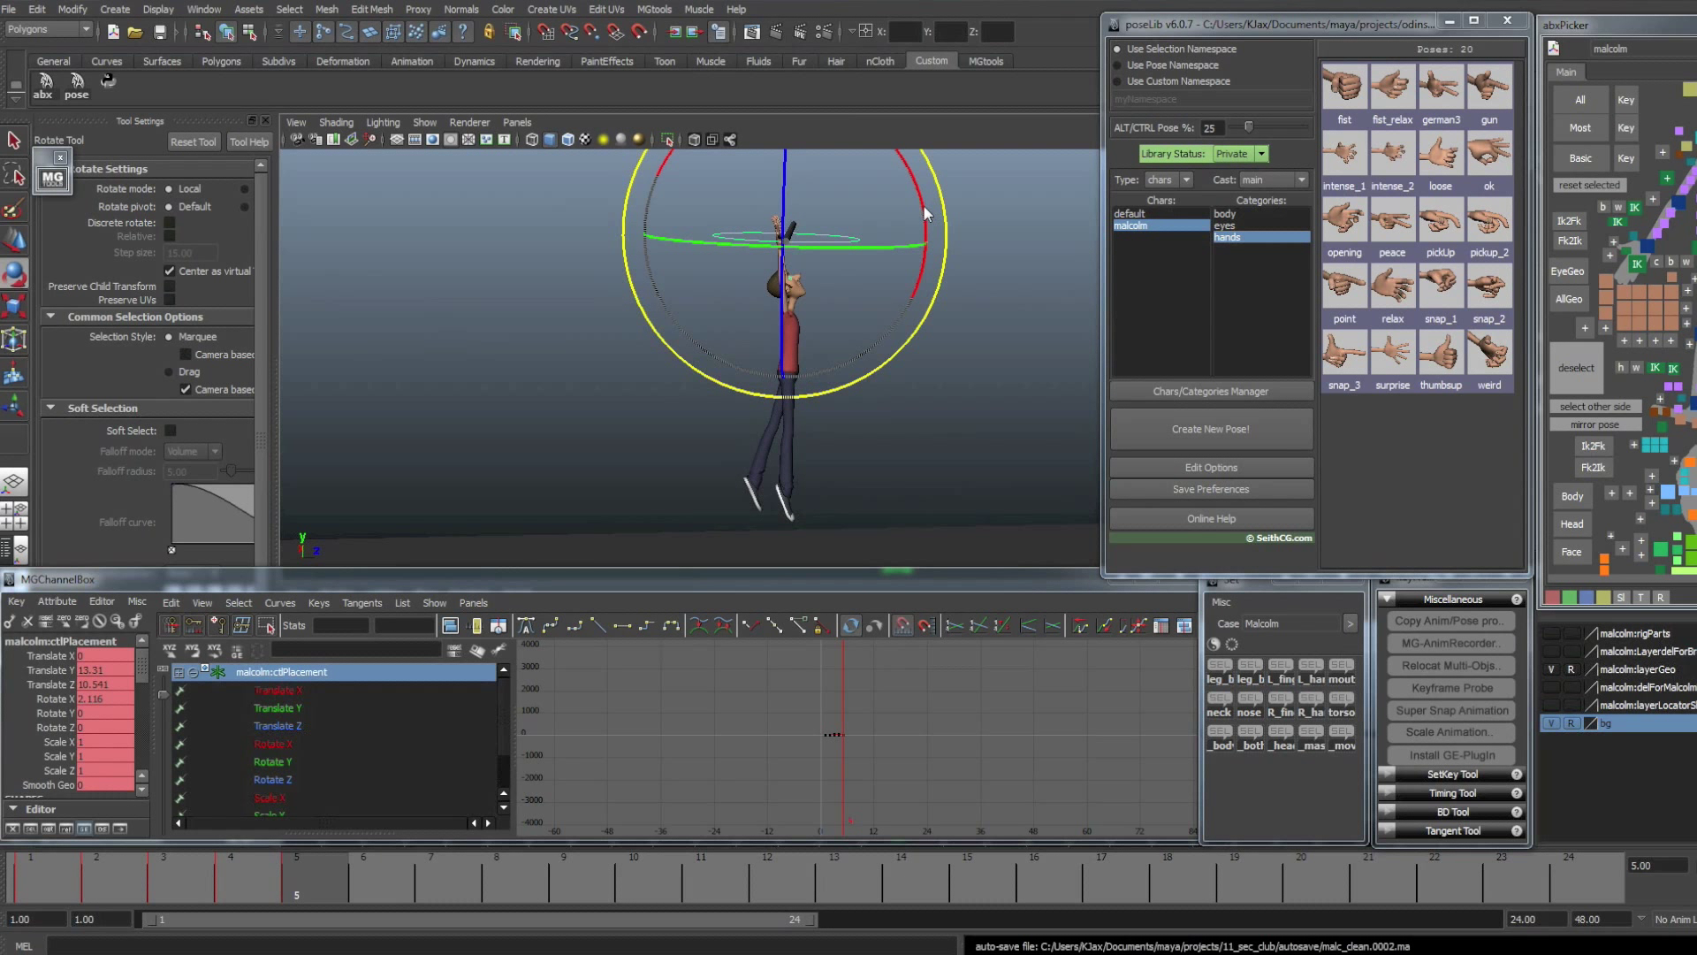
left_click_drag(923, 204, 915, 248)
key("ctrl+z")
key("ctrl+z")
left_click(979, 363)
left_click_drag(884, 385, 785, 403, "alt")
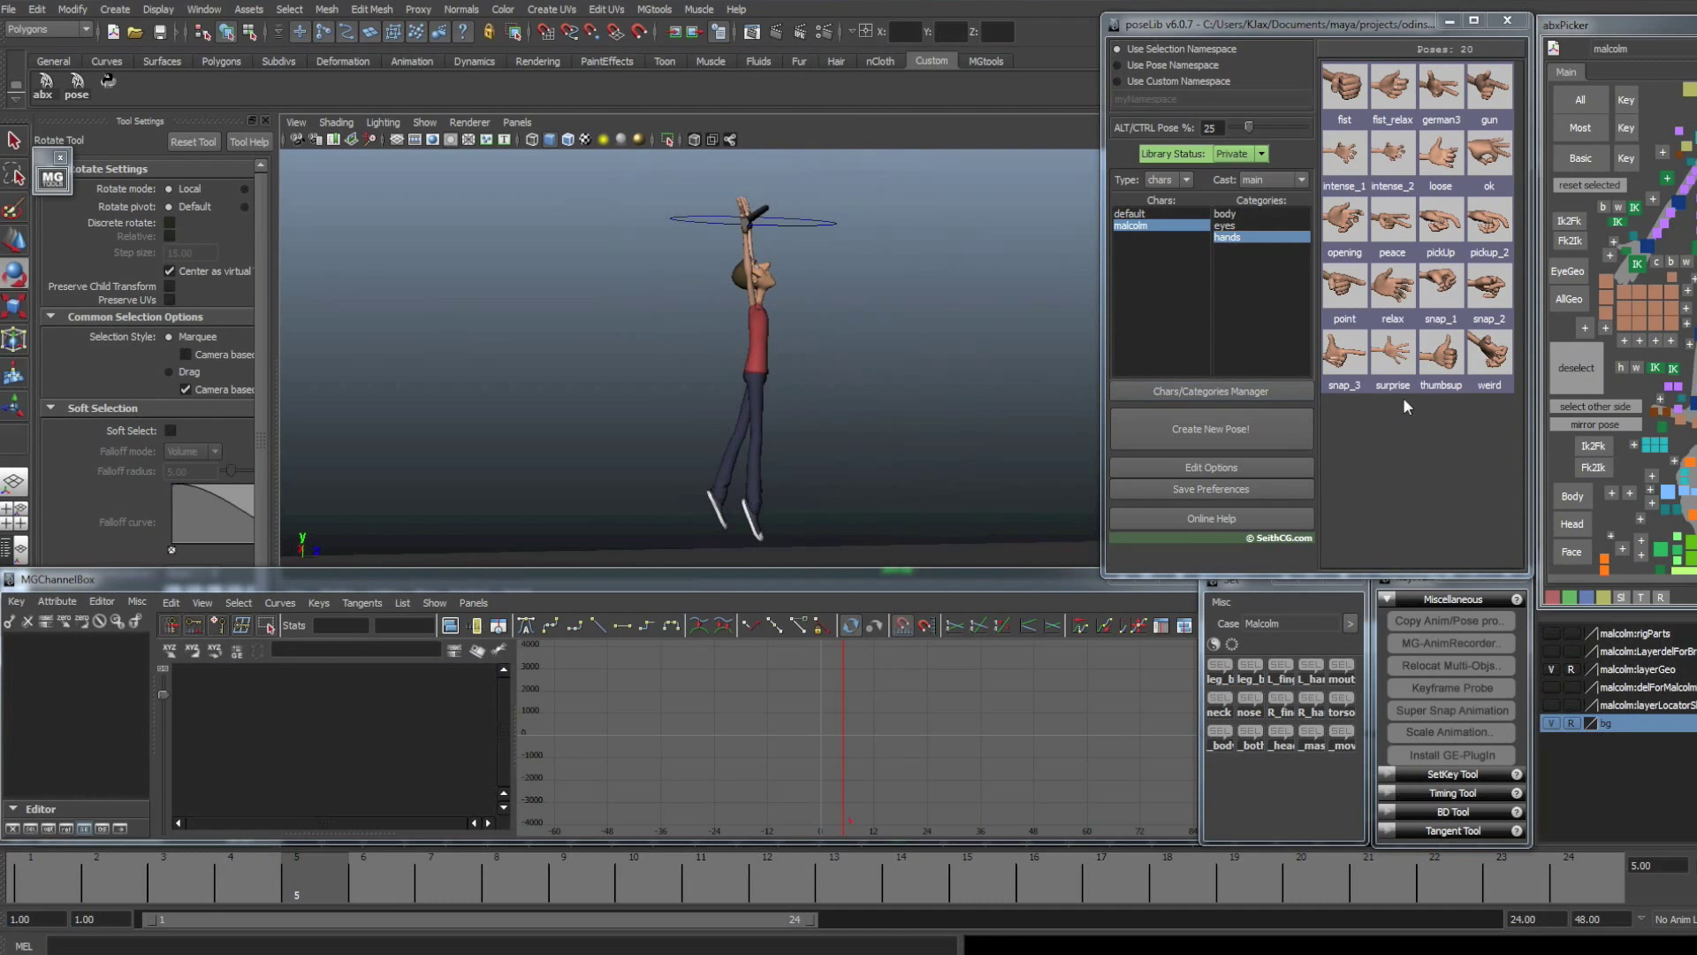
- Select all of Malcolm's controls, key the whole pose at frame 5 and compare it with the preceding frames
left_click(1278, 721)
left_click(1249, 735)
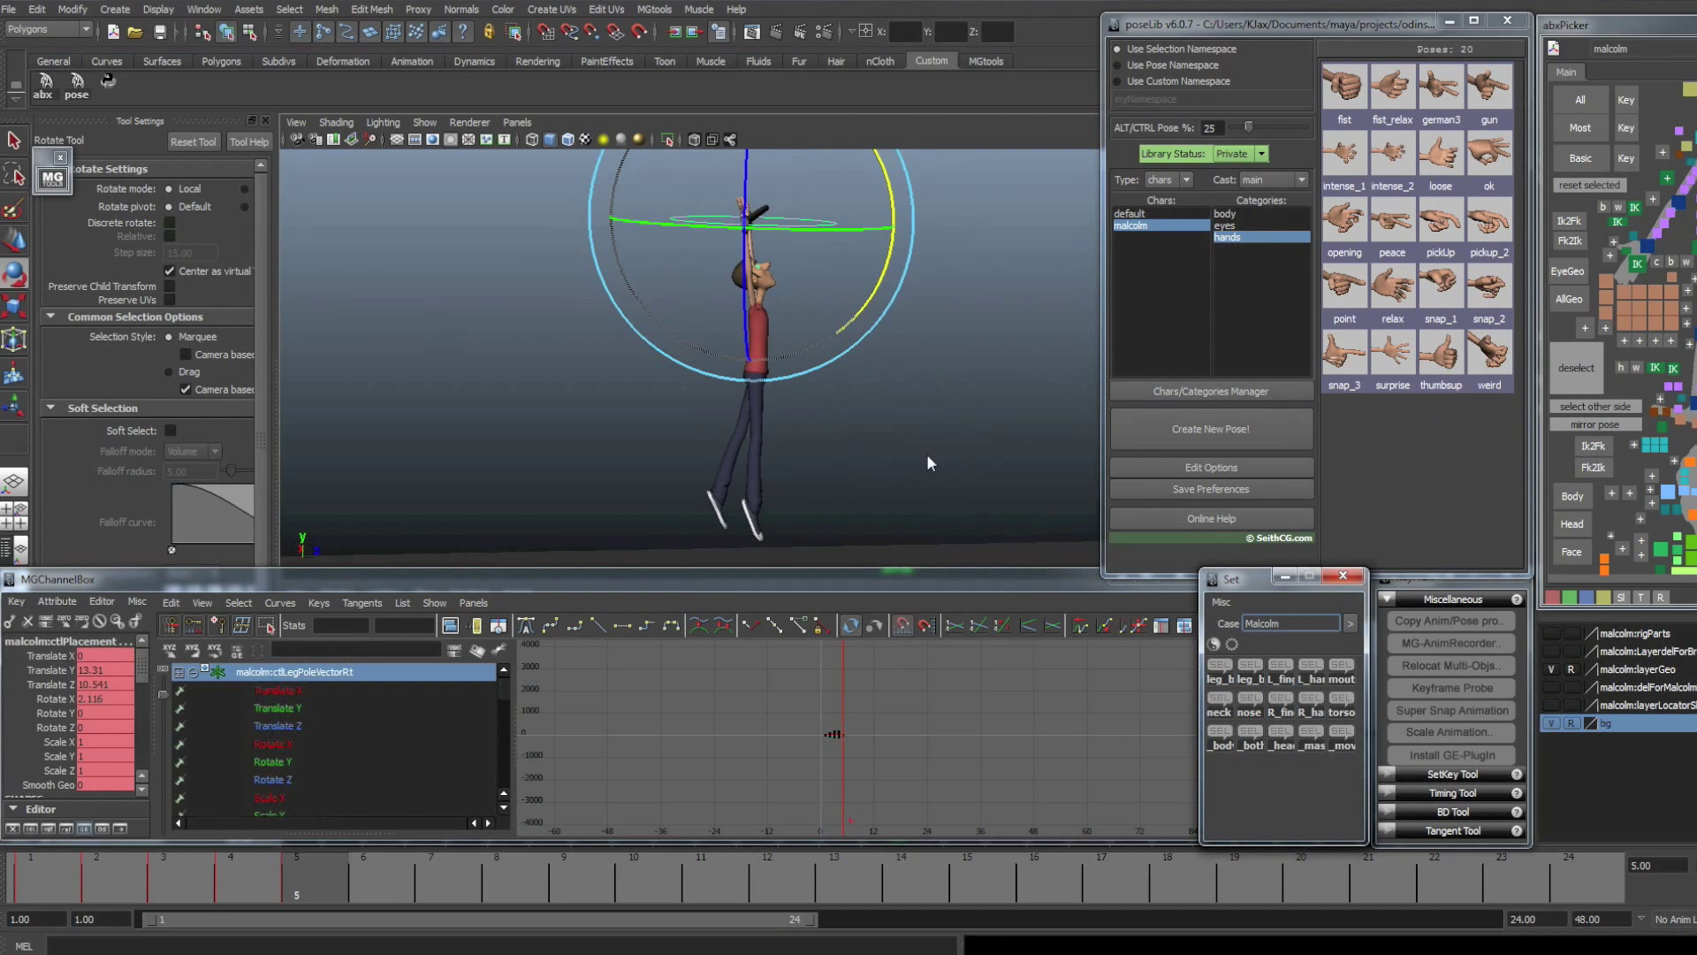
scroll(787, 417, "down", 2)
key("comma")
key("comma")
key("period")
key("period")
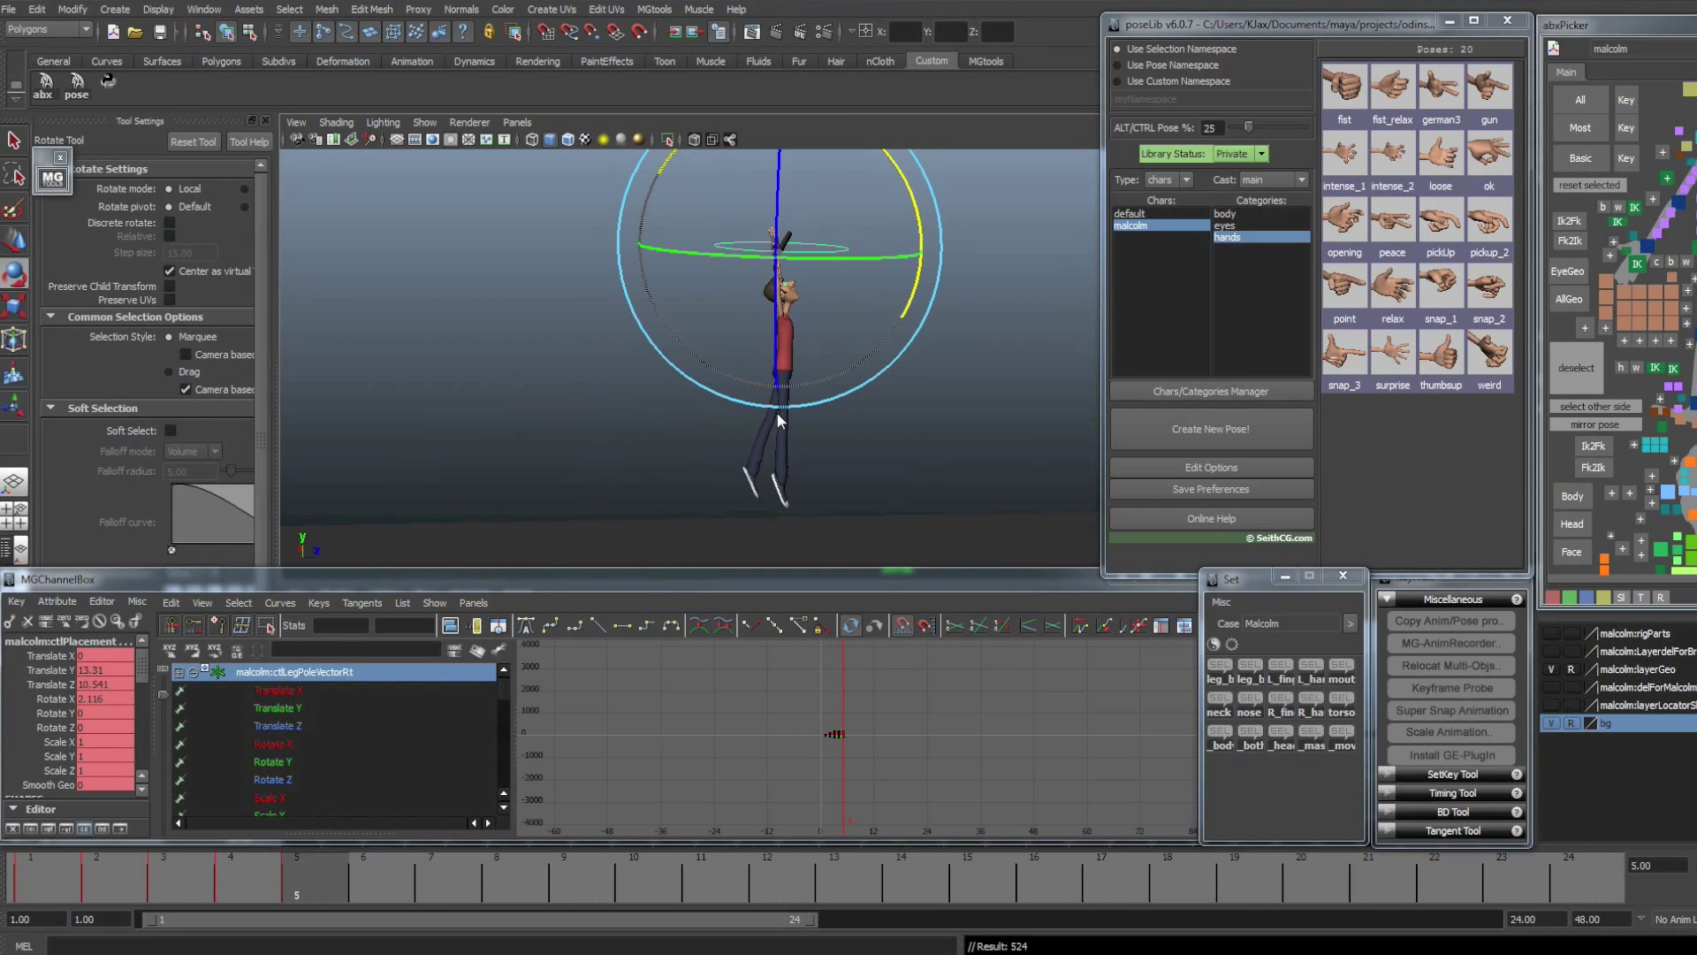
key("comma")
key("period")
left_click(972, 375)
- Rotate the spine controls to arch the torso backward and rotate the body control to about 29.6 degrees in X at frame 5
left_click(1695, 344)
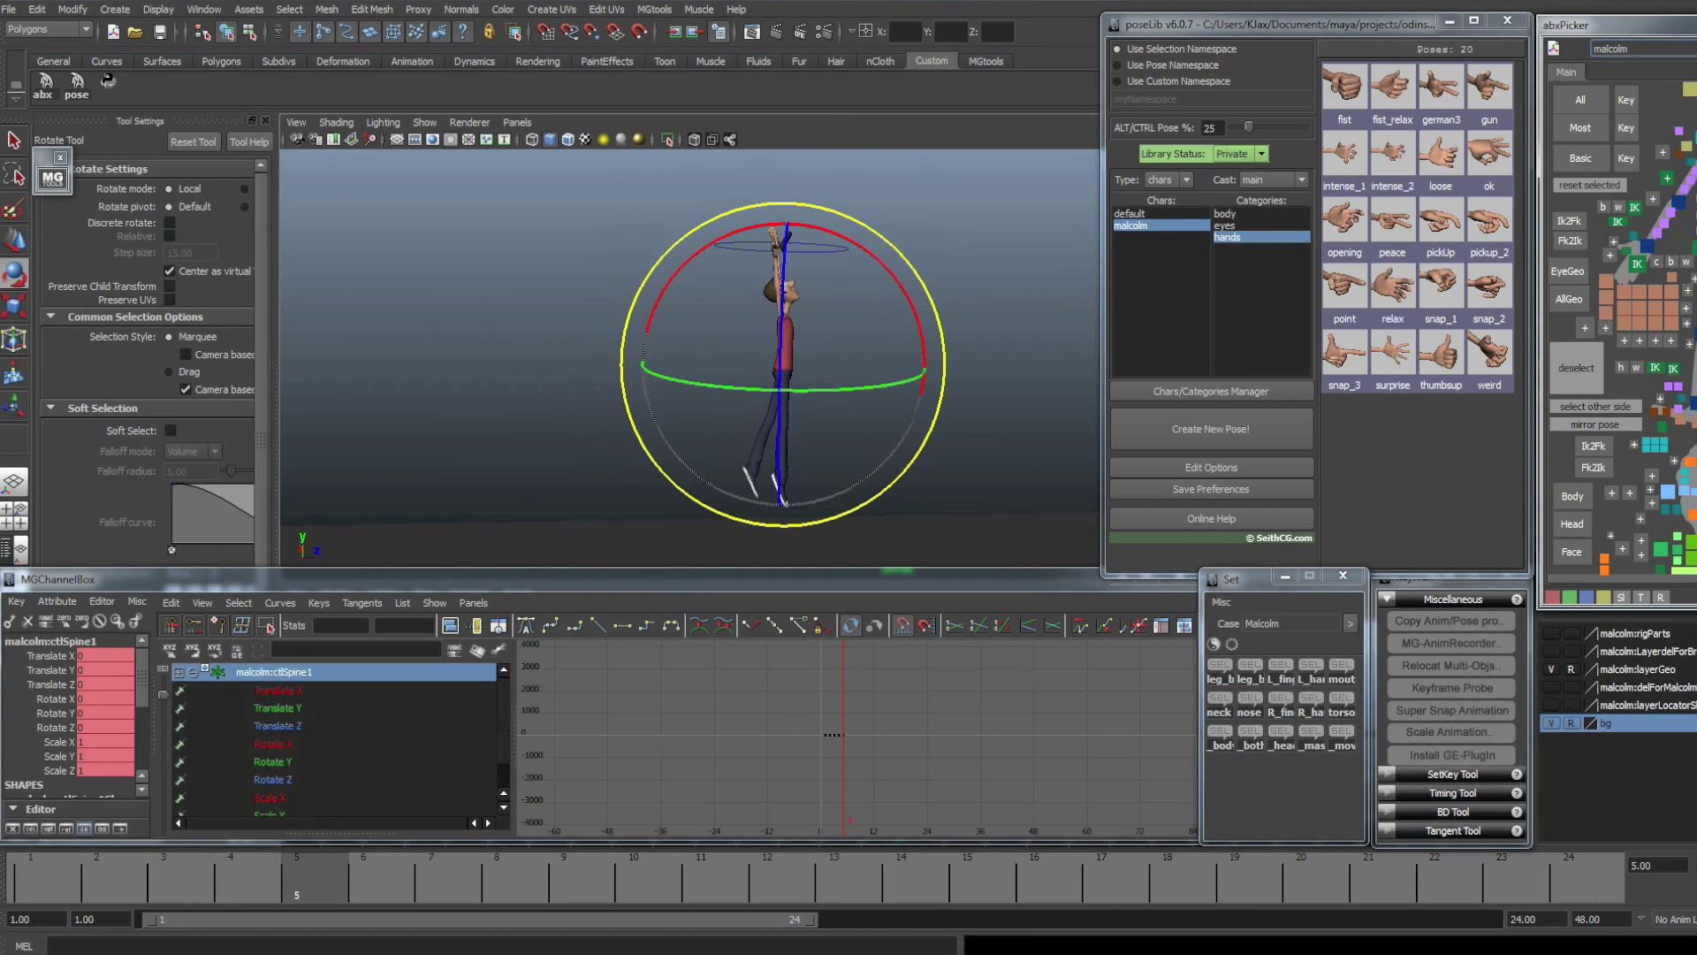
left_click(1696, 327, "shift")
left_click(1695, 309, "shift")
left_click(1695, 294, "shift")
left_click_drag(890, 226, 870, 212)
left_click(1689, 338)
key("w")
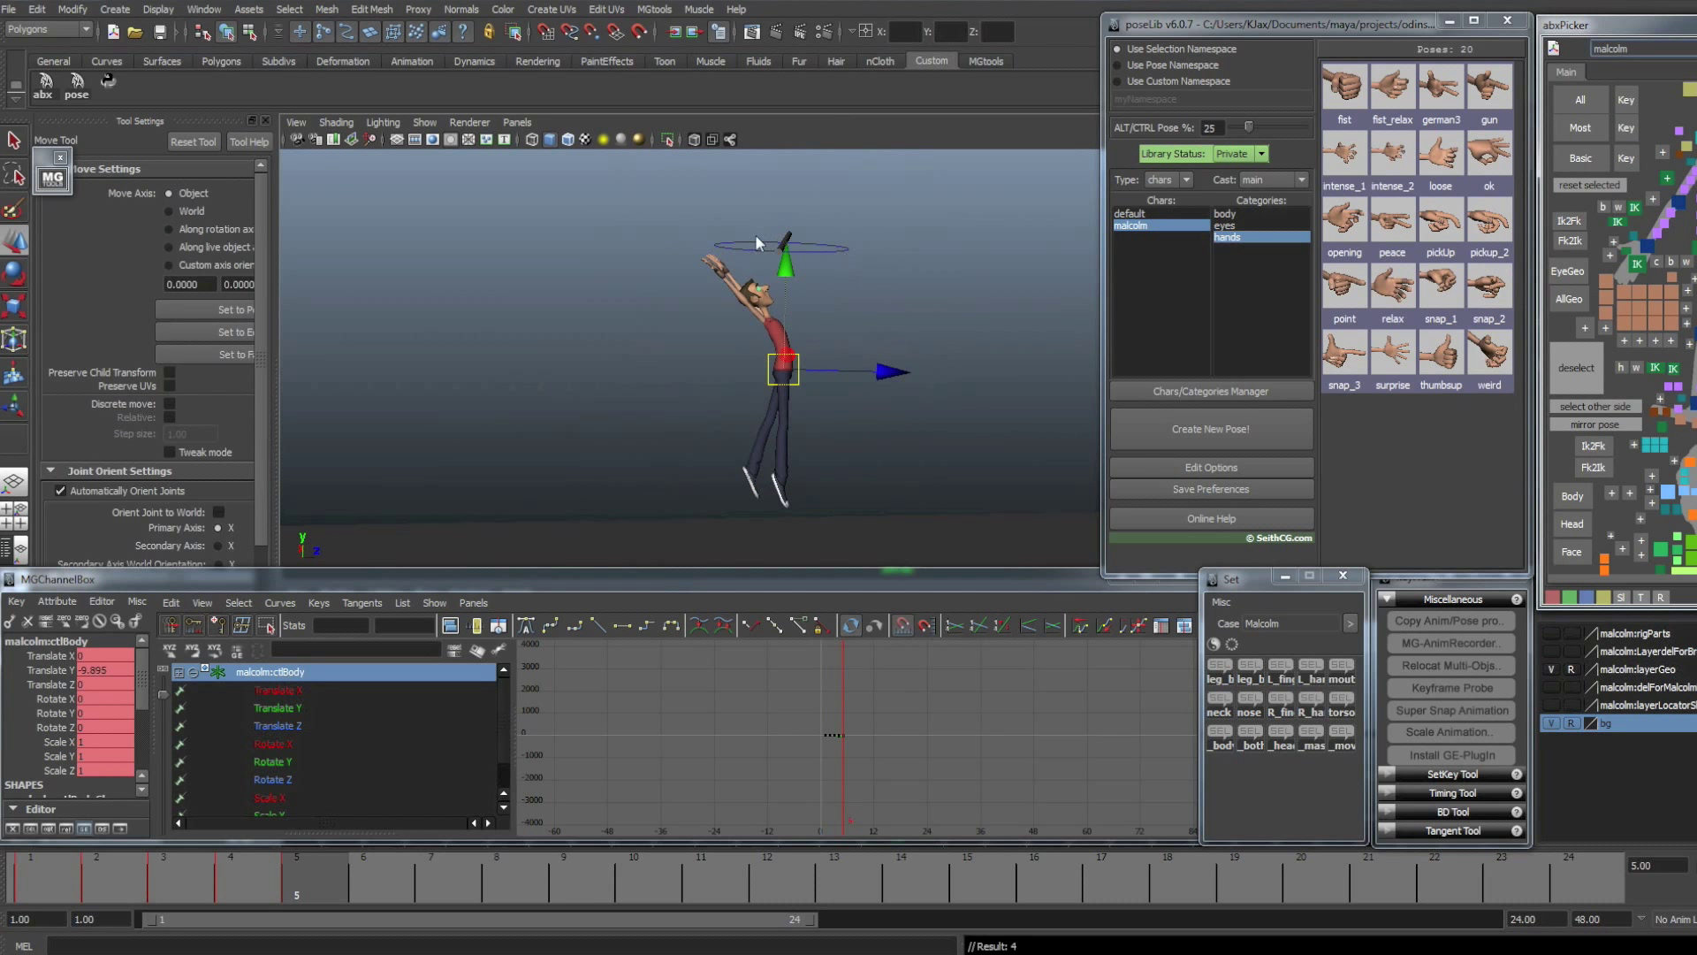
key("e")
left_click_drag(805, 227, 872, 284)
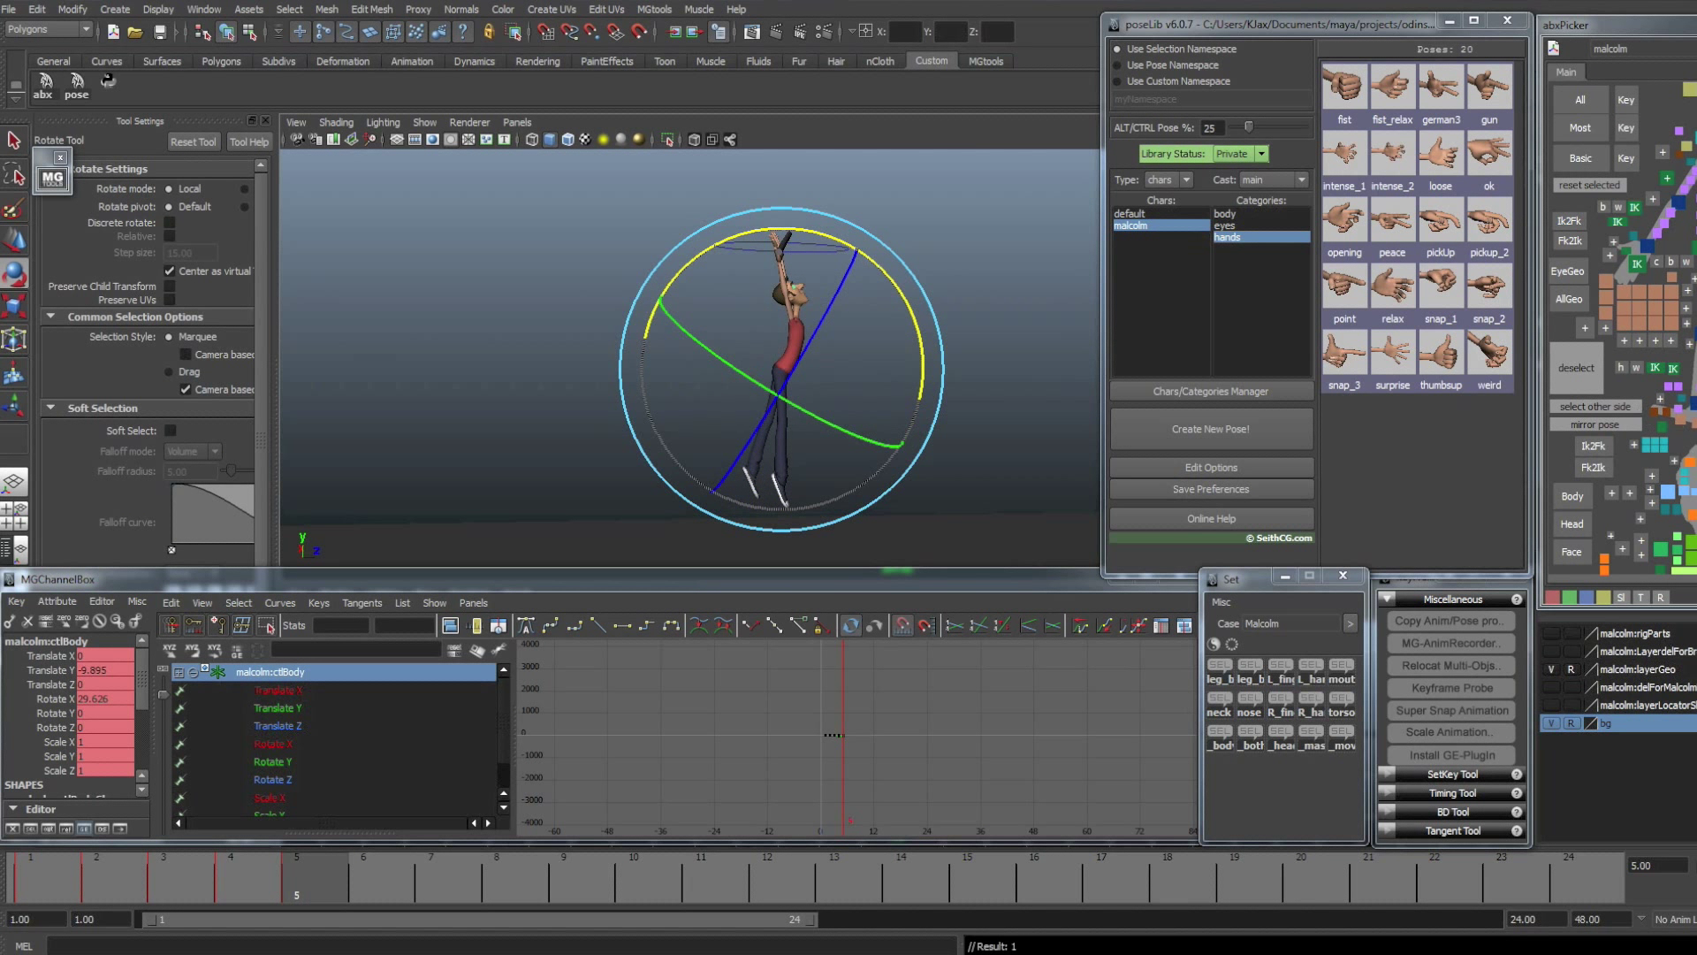
- Adjust the tilt of Malcolm's head at frame 5 to suit the arched hanging pose
left_click(1694, 499)
key("w")
left_click_drag(819, 564, 779, 398)
left_click(1694, 500)
key("e")
left_click_drag(620, 315, 708, 311)
left_click(848, 341)
- Move the placement control up to about 13.6 in Translate Y and 10.55 in Translate Z to bring the hands to the bar
right_click_drag(848, 341, 803, 476, "alt")
left_click_drag(802, 475, 842, 347, "alt")
left_click(889, 363)
key("w")
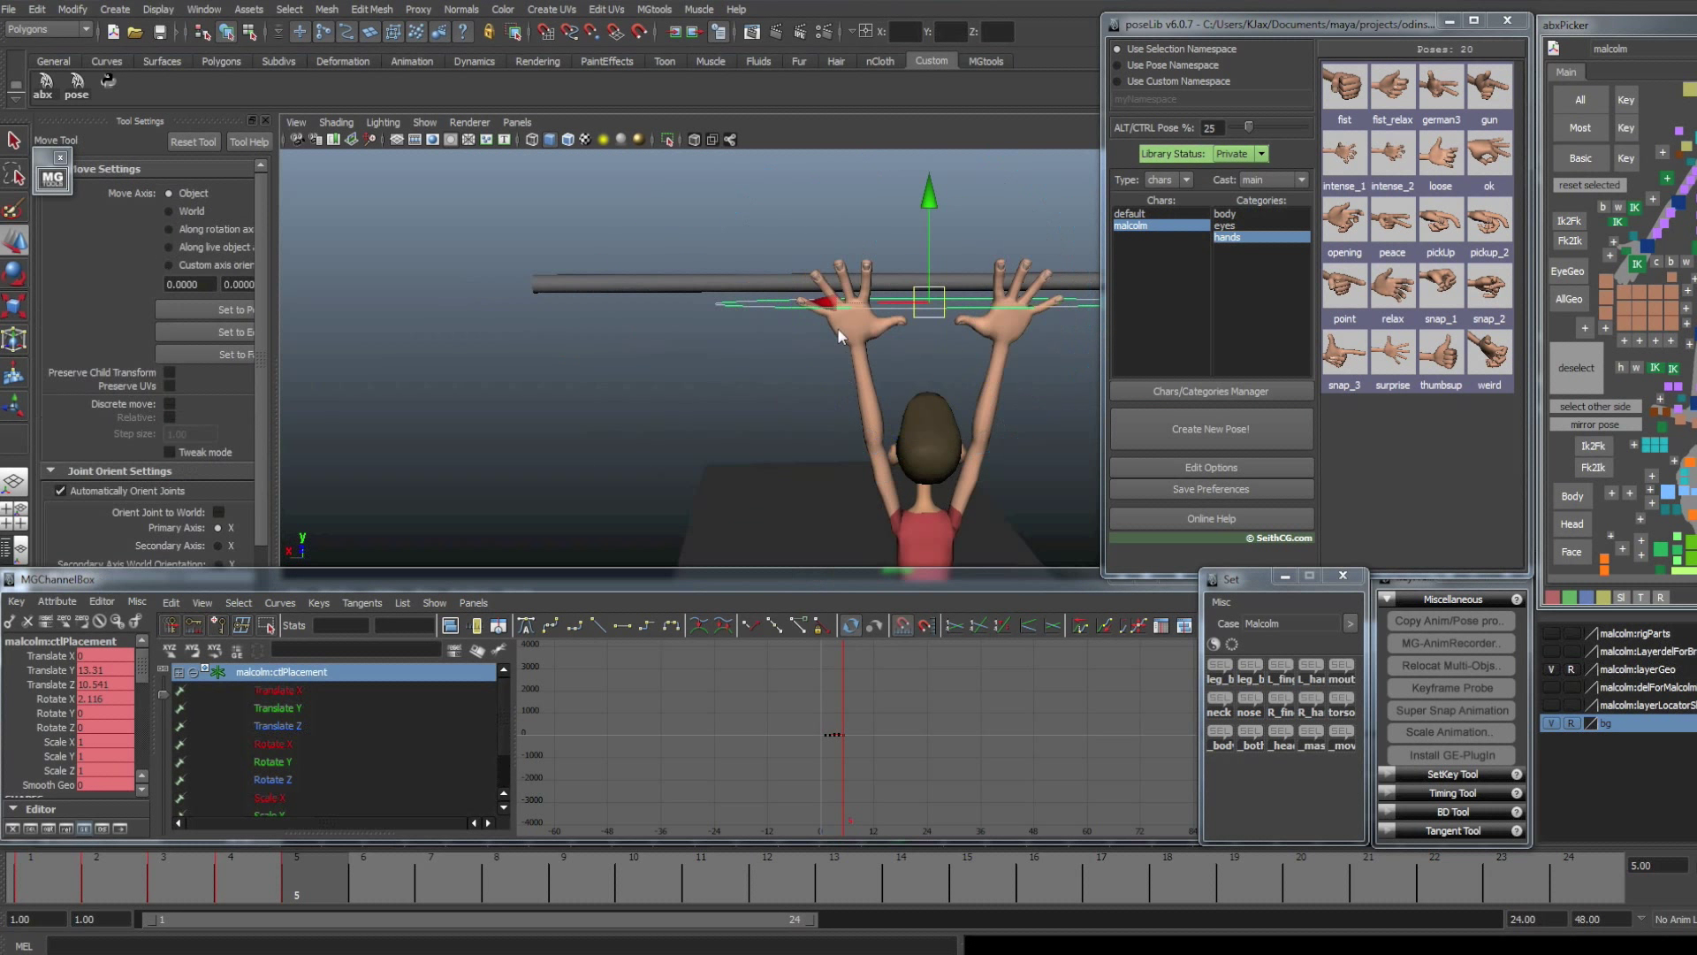
left_click_drag(933, 246, 654, 283)
- Apply 25% of the fist pose to Malcolm's left fingers at frame 5 and mirror the grip to the other hand
left_click(1335, 95)
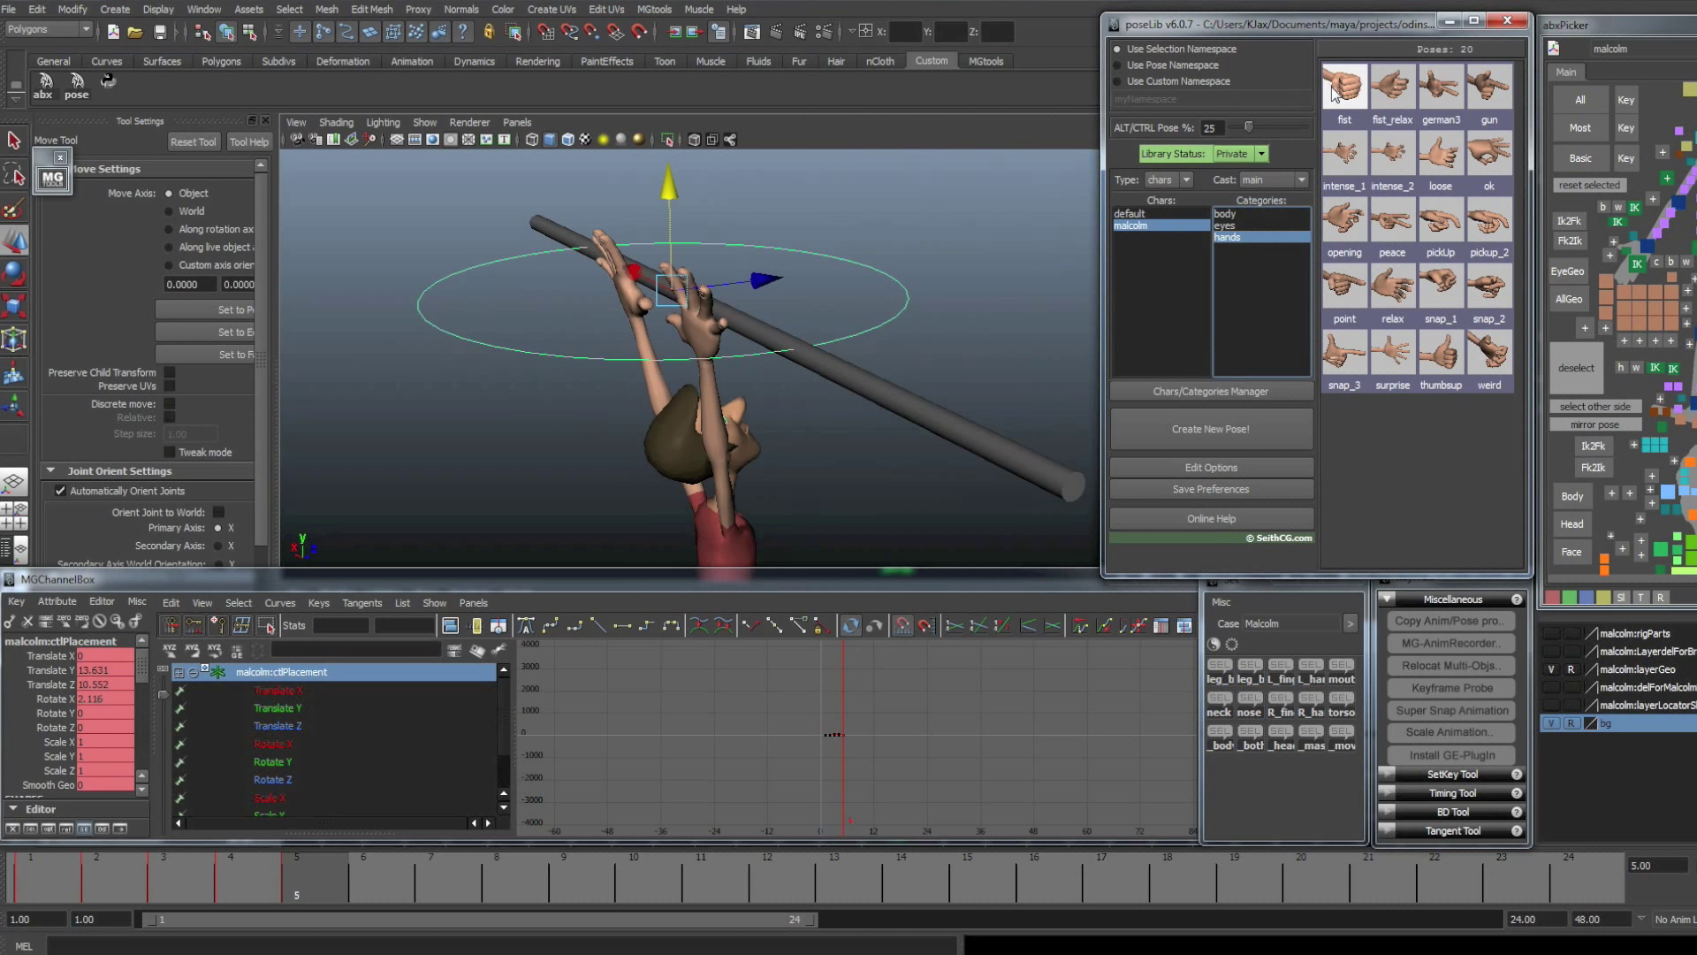
left_click(1280, 672)
left_click_drag(841, 431, 733, 305, "alt")
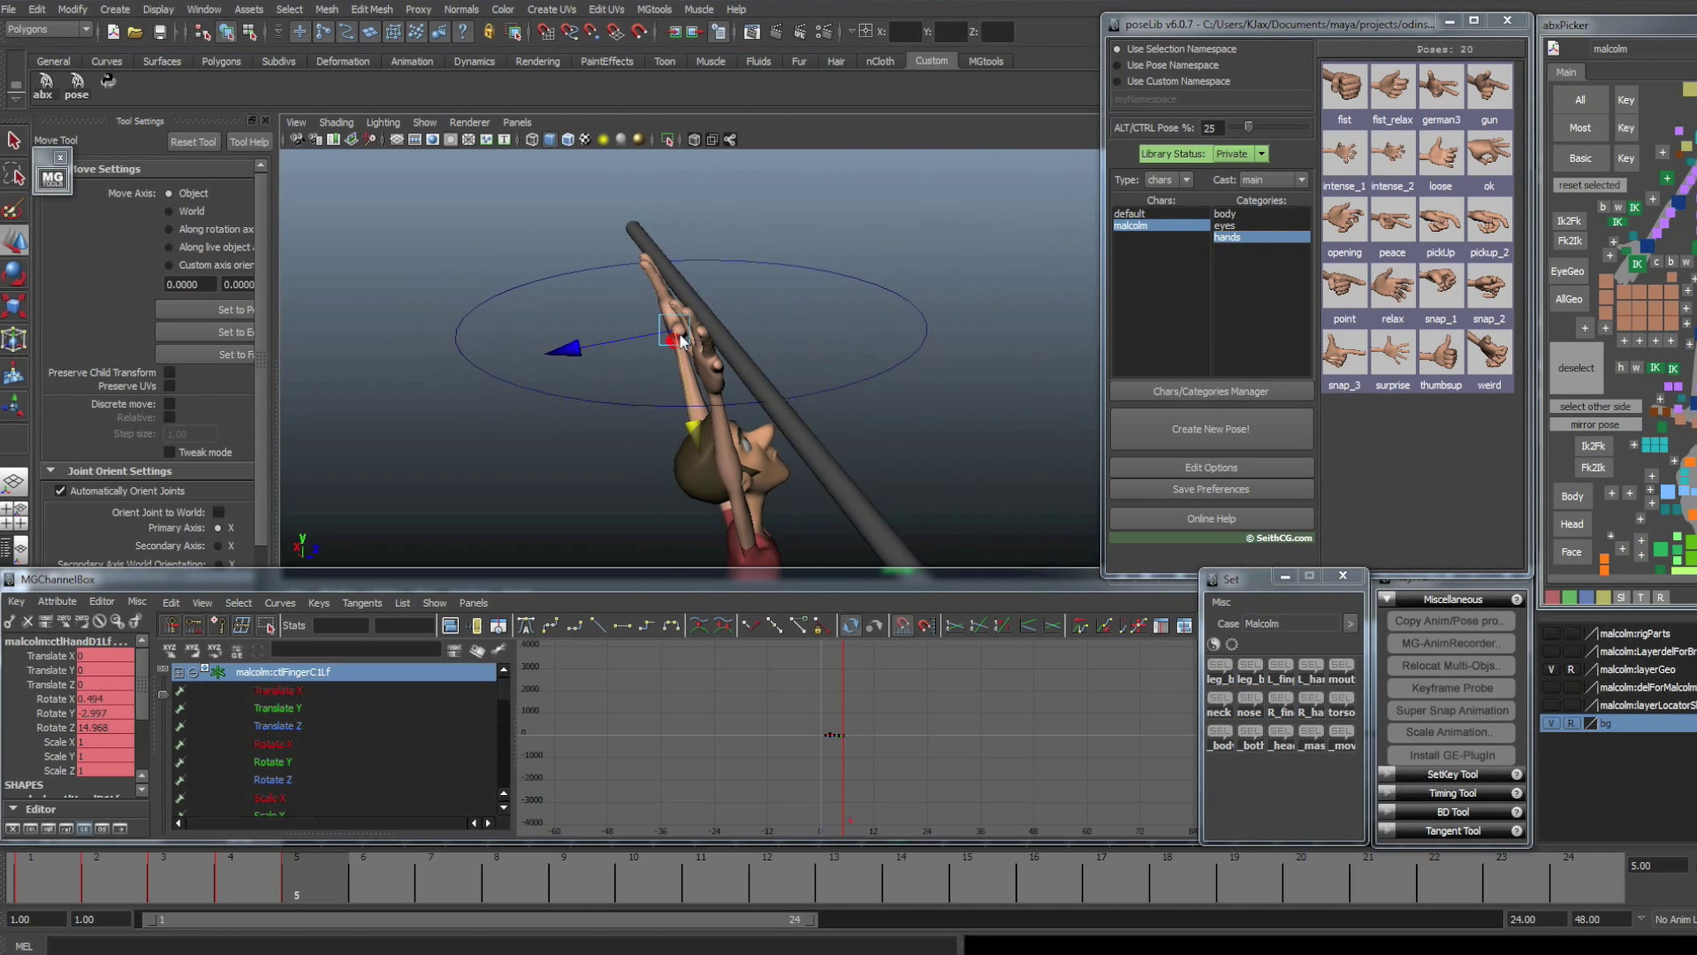
left_click(1148, 183)
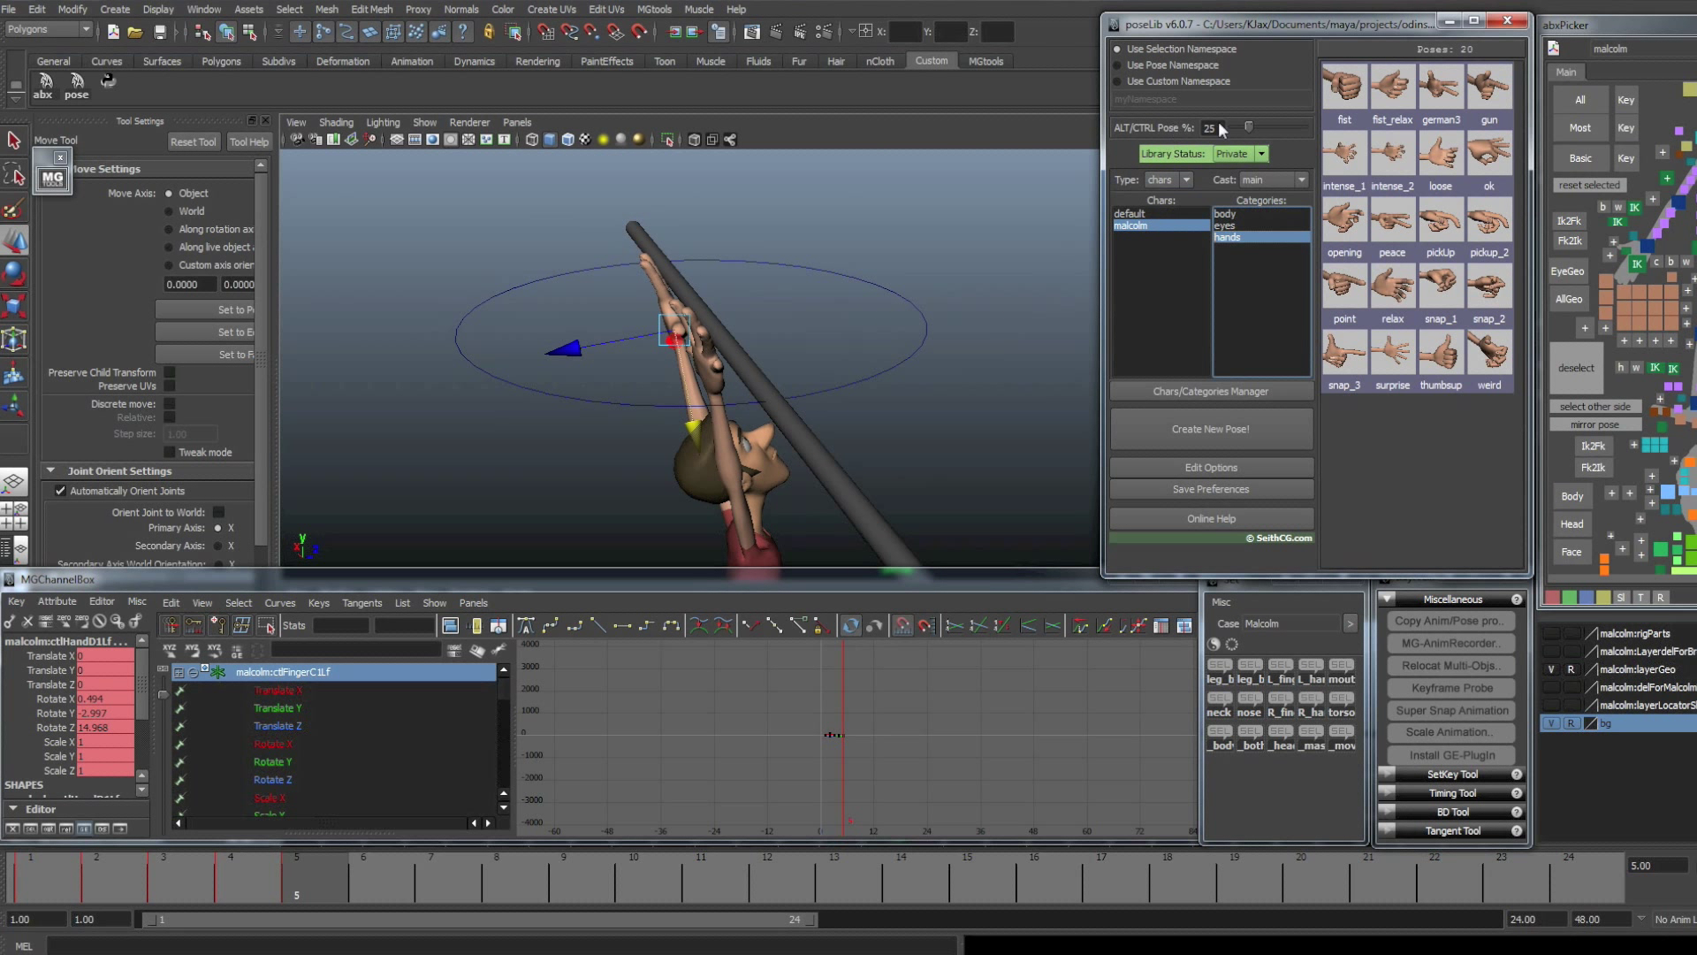
left_click(1352, 85, "ctrl")
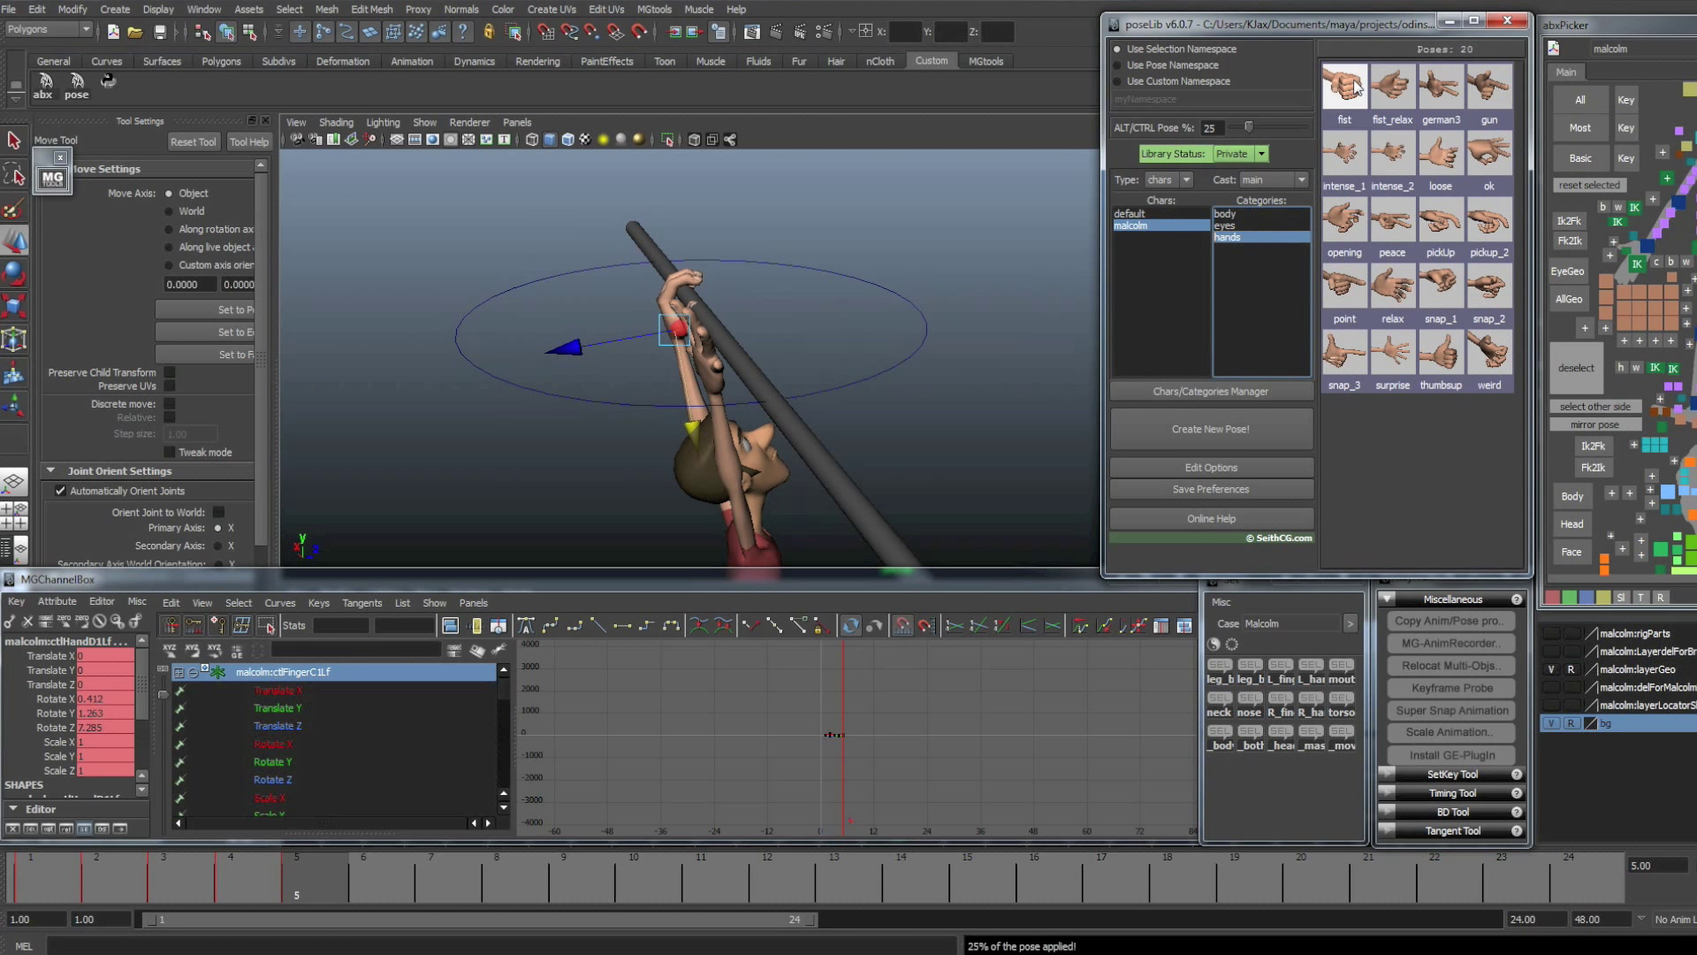
left_click_drag(678, 300, 644, 306, "alt")
left_click(1566, 423)
left_click_drag(928, 422, 806, 419, "alt")
- Fit the gripping hands onto the bar by moving the placement control to about 13.6 in Translate Y and 10.6 in Translate Z
left_click(779, 326)
left_click_drag(778, 324, 777, 288, "alt")
left_click_drag(680, 182, 678, 177)
left_click_drag(604, 294, 643, 286, "alt")
left_click_drag(724, 178, 725, 185)
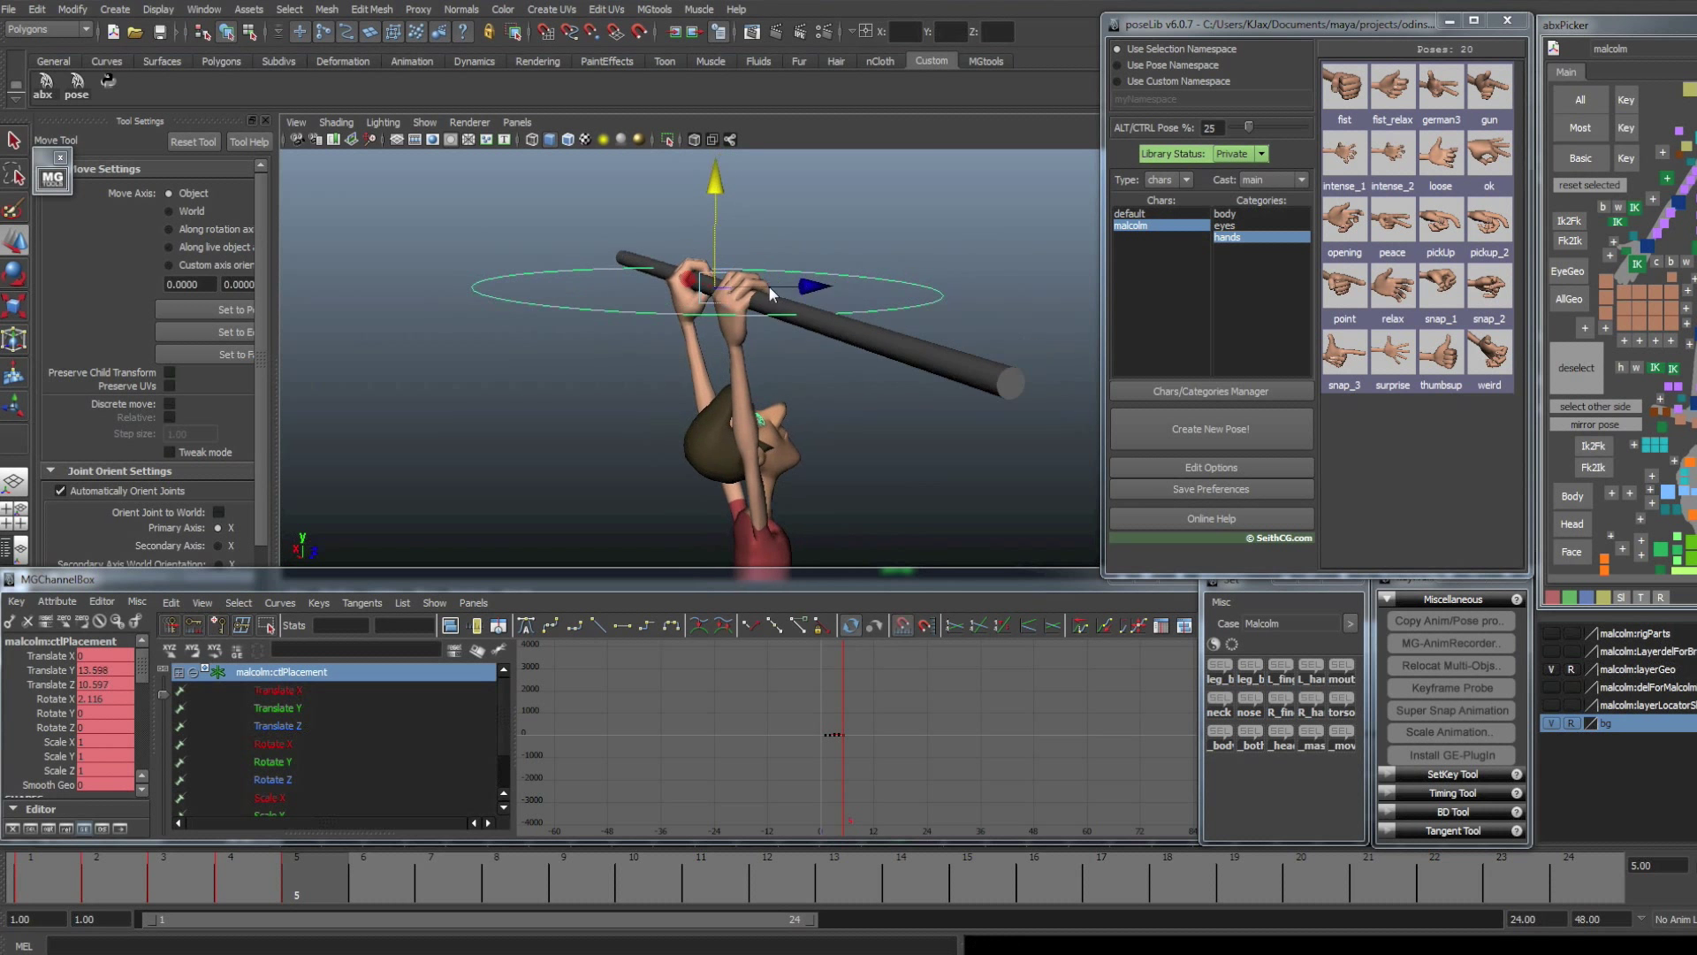
- At frame 6, rotate Malcolm's placement control to about -79.7 in Rotate X to swing him forward around the bar
left_click_drag(767, 284, 687, 414, "alt")
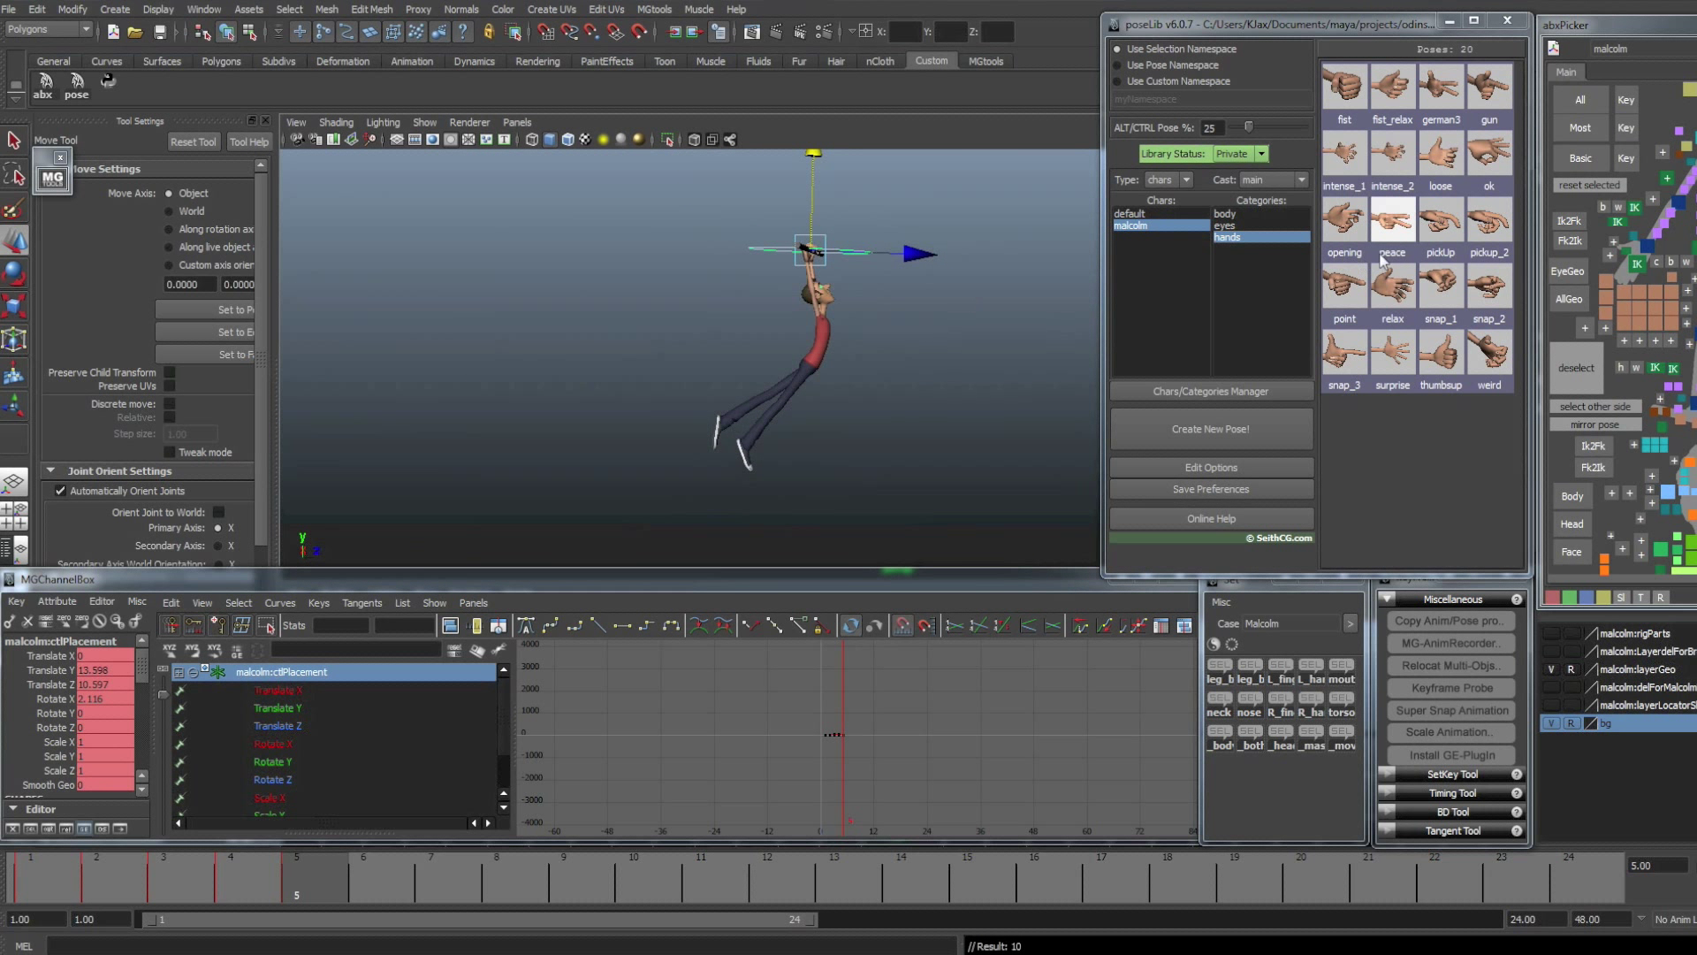
right_click_drag(756, 426, 715, 438, "alt")
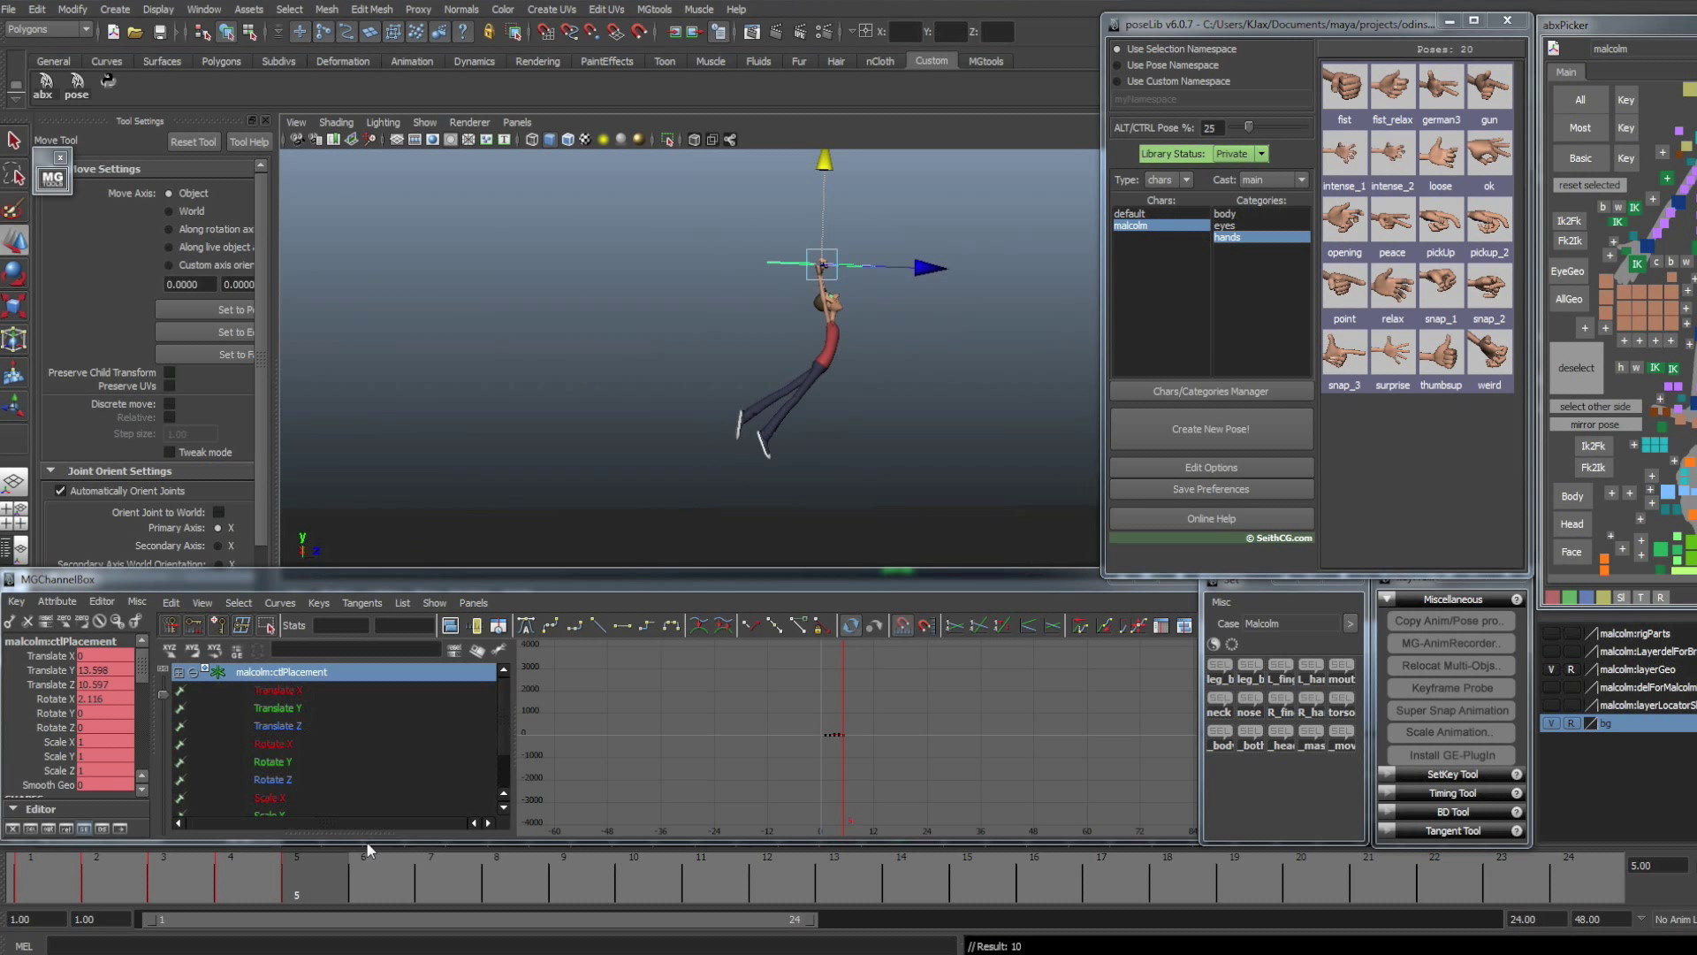
left_click(364, 878)
key("e")
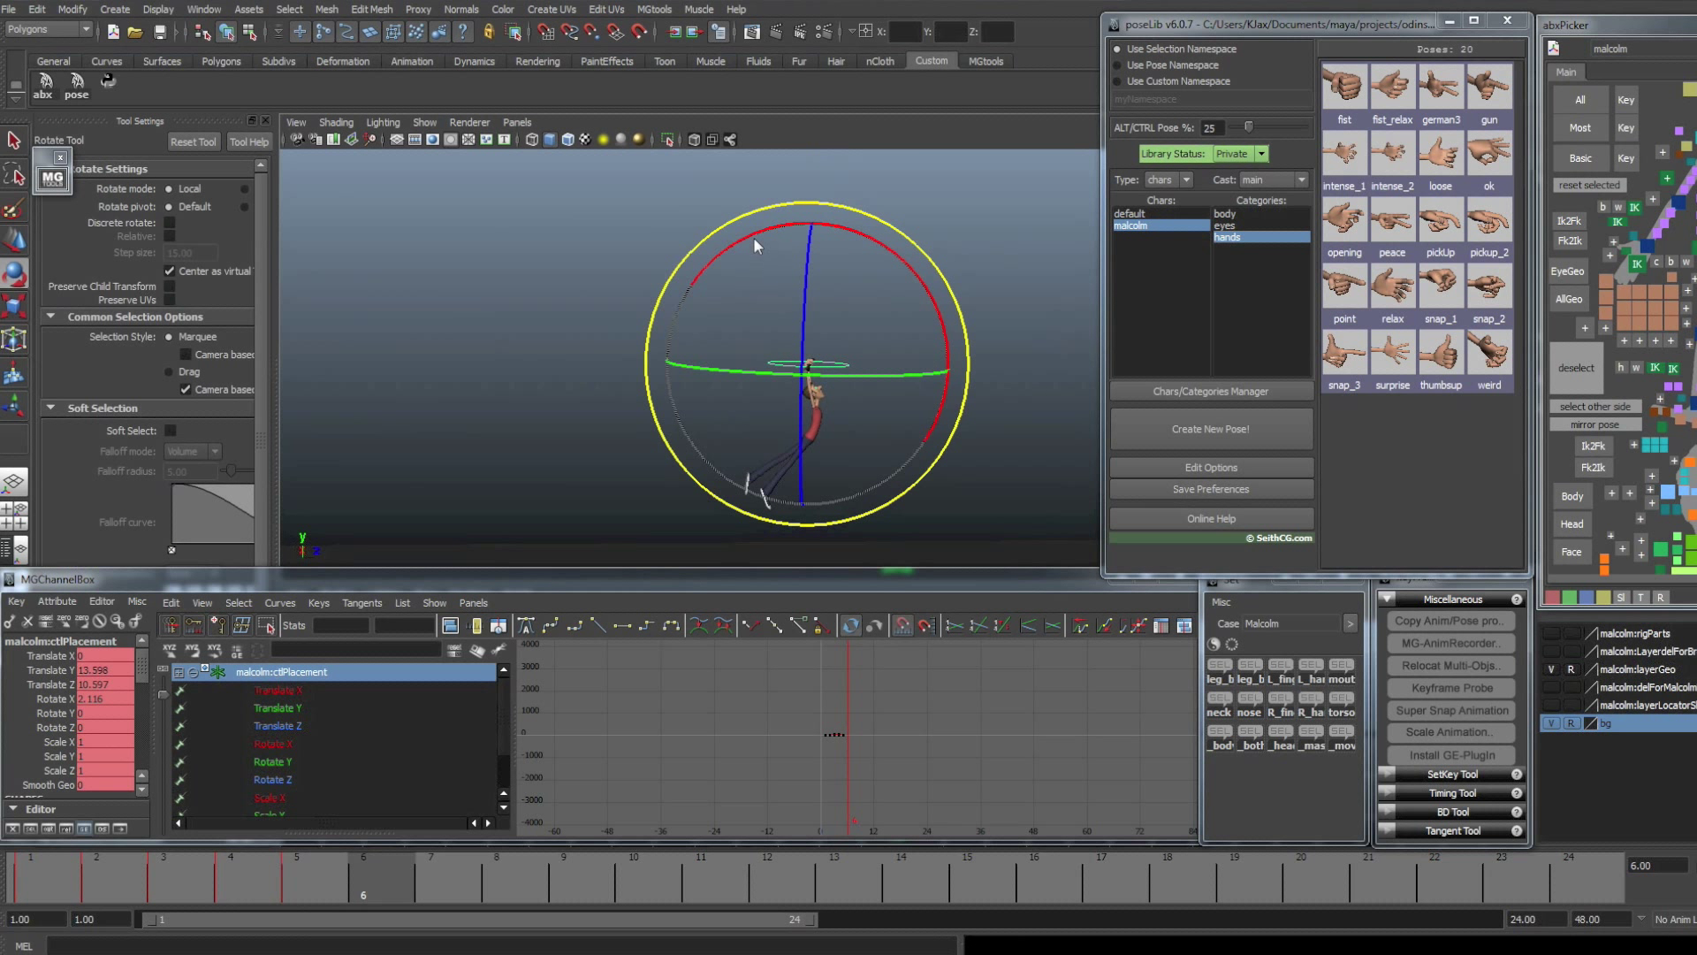
left_click_drag(753, 237, 608, 415)
- Increase the placement control's Rotate X at frame 4 to about 51.7 for the moment of catching the bar
key("comma")
key("comma")
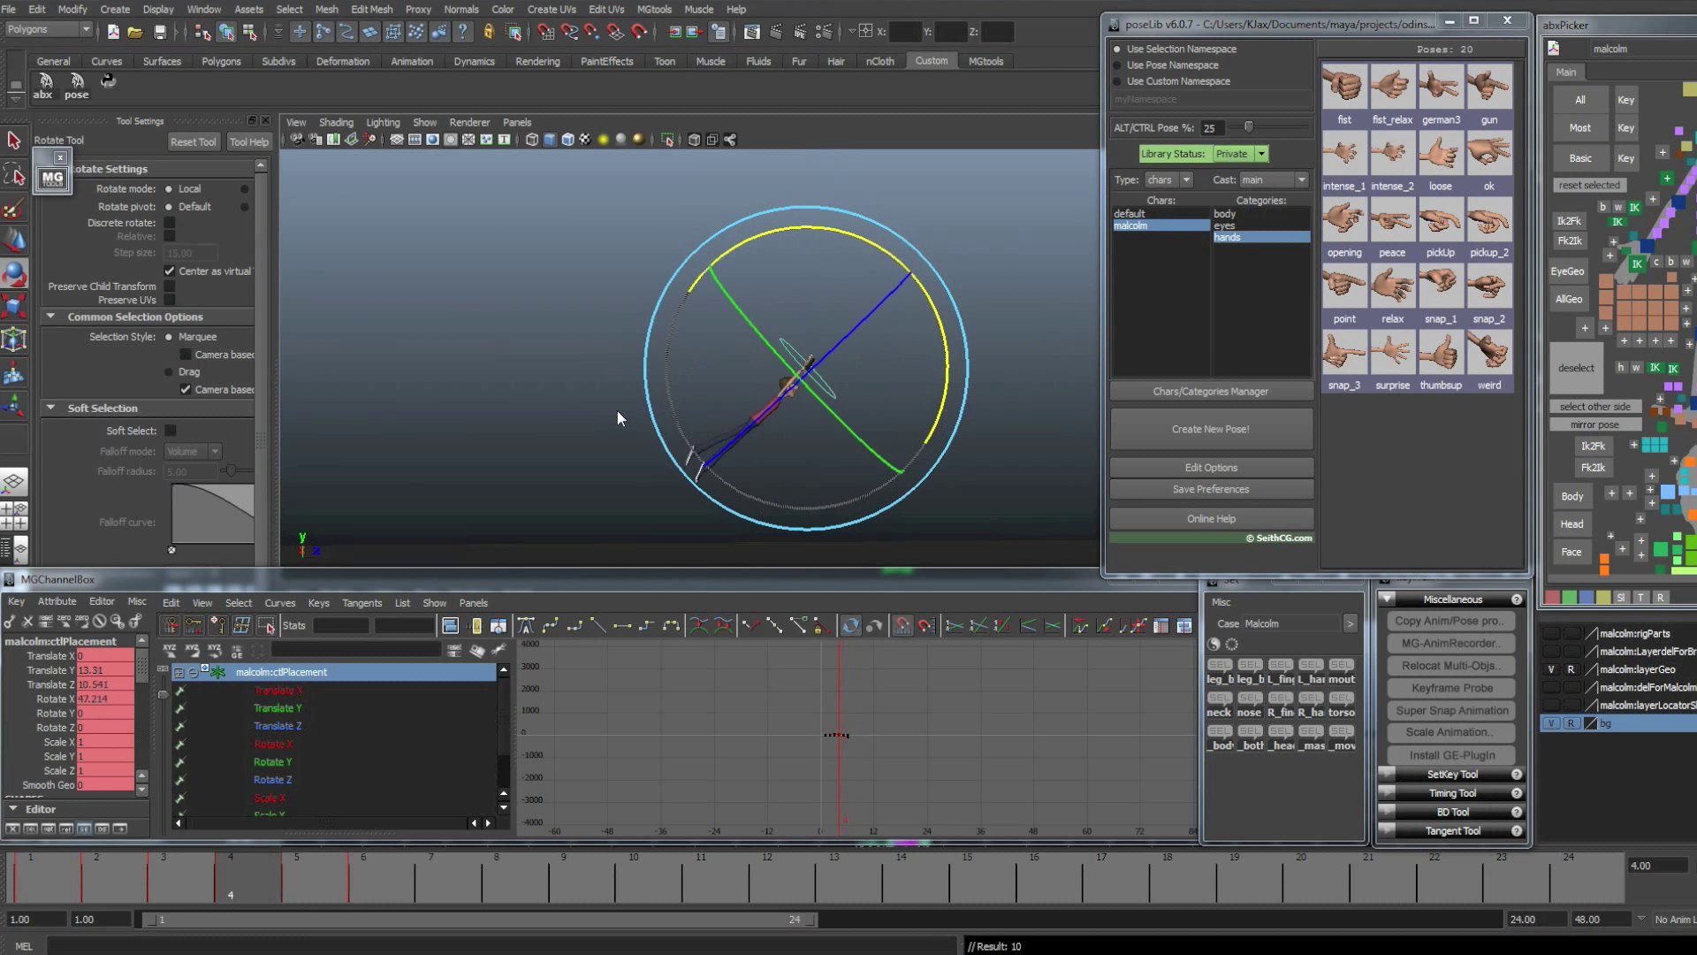
key("period")
key("comma")
key("comma")
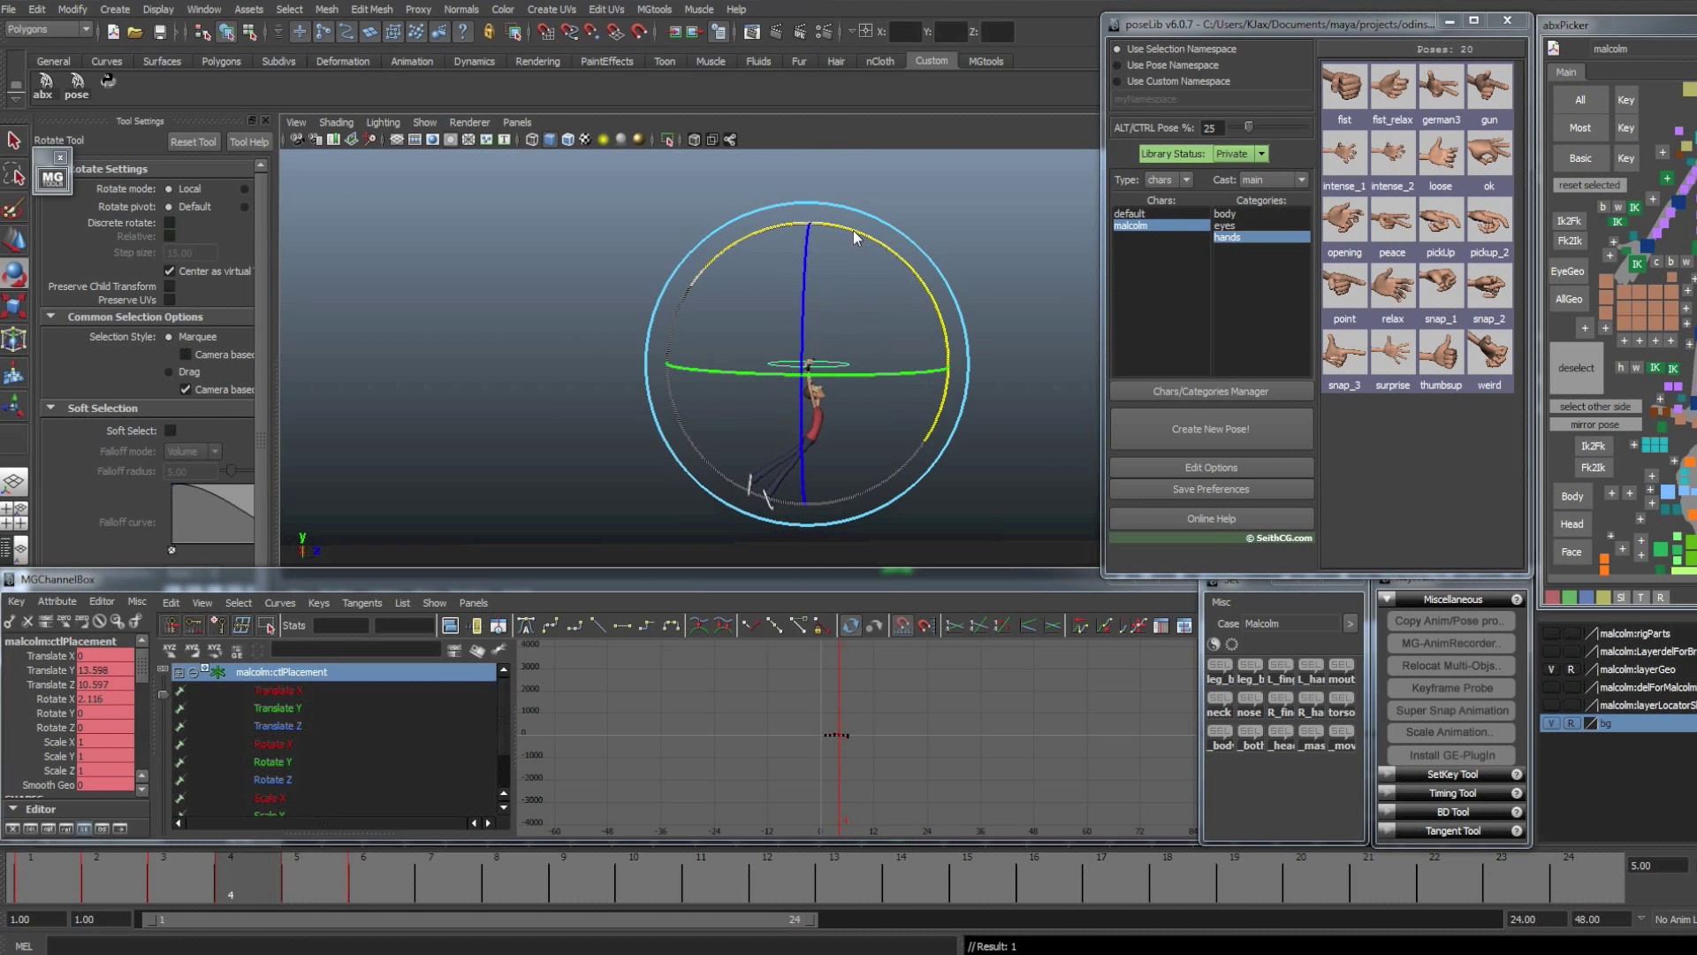
key("period")
left_click_drag(830, 234, 839, 233)
- Compare frames 3 to 6 and fine-tune the placement control's Rotate X at frame 4 to about 52.4
key("comma")
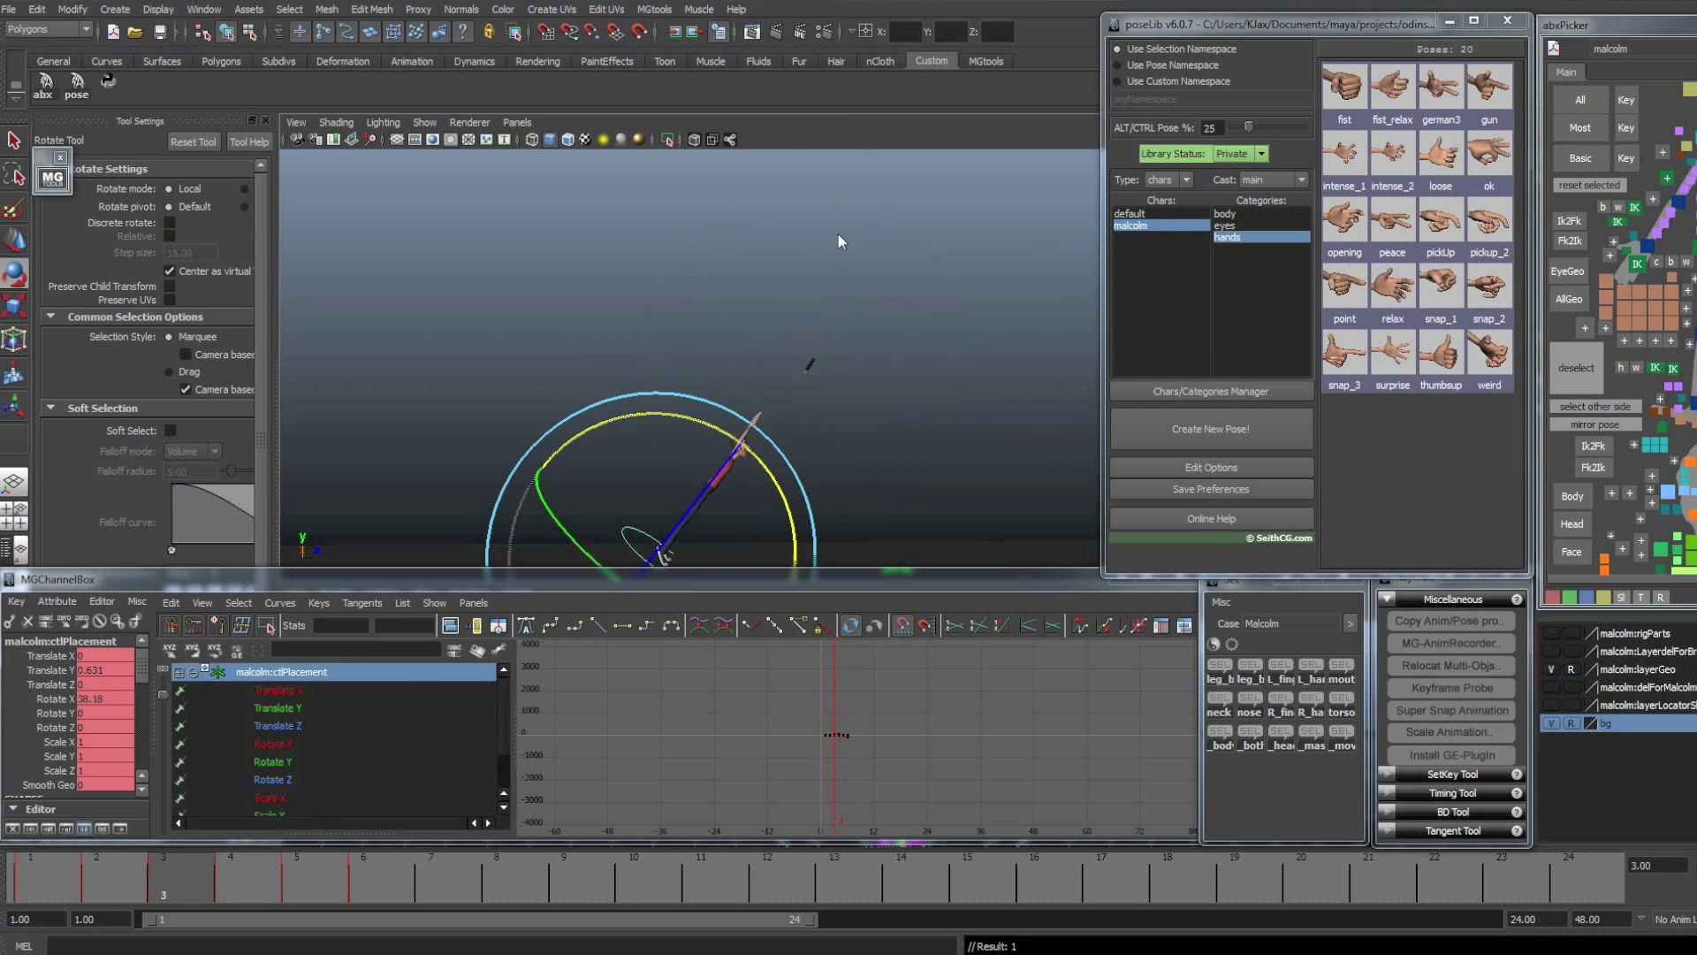
key("period")
key("period")
key("comma")
key("comma")
key("period")
key("period")
key("period")
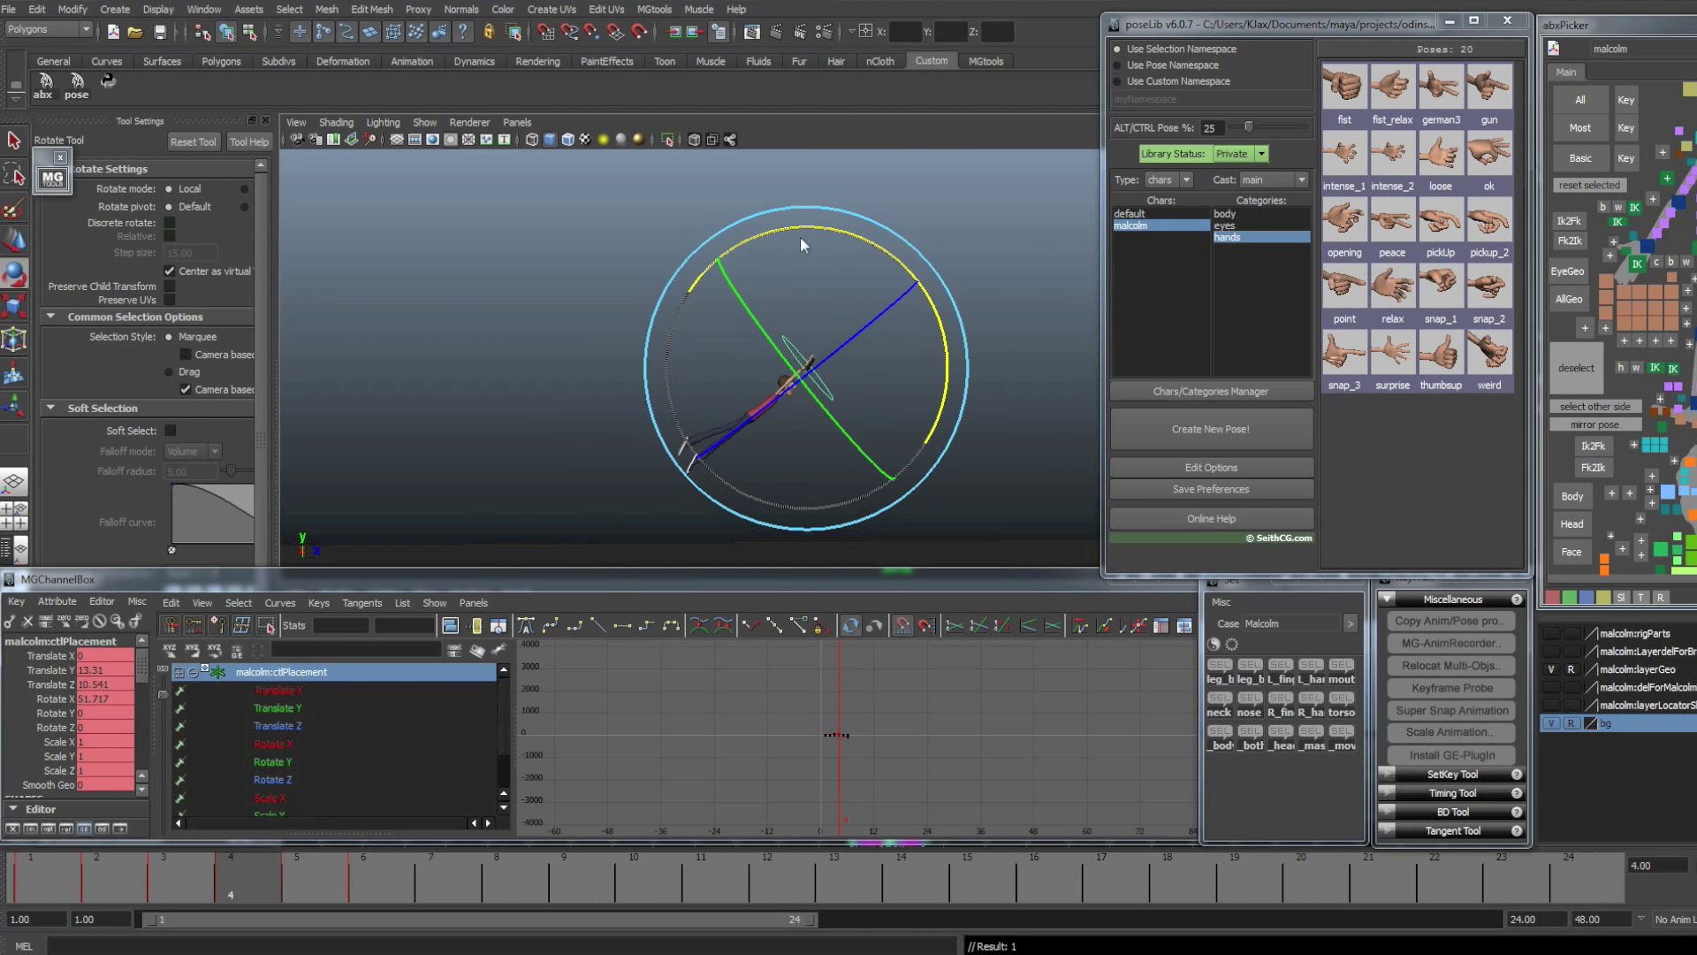
key("comma")
key("comma")
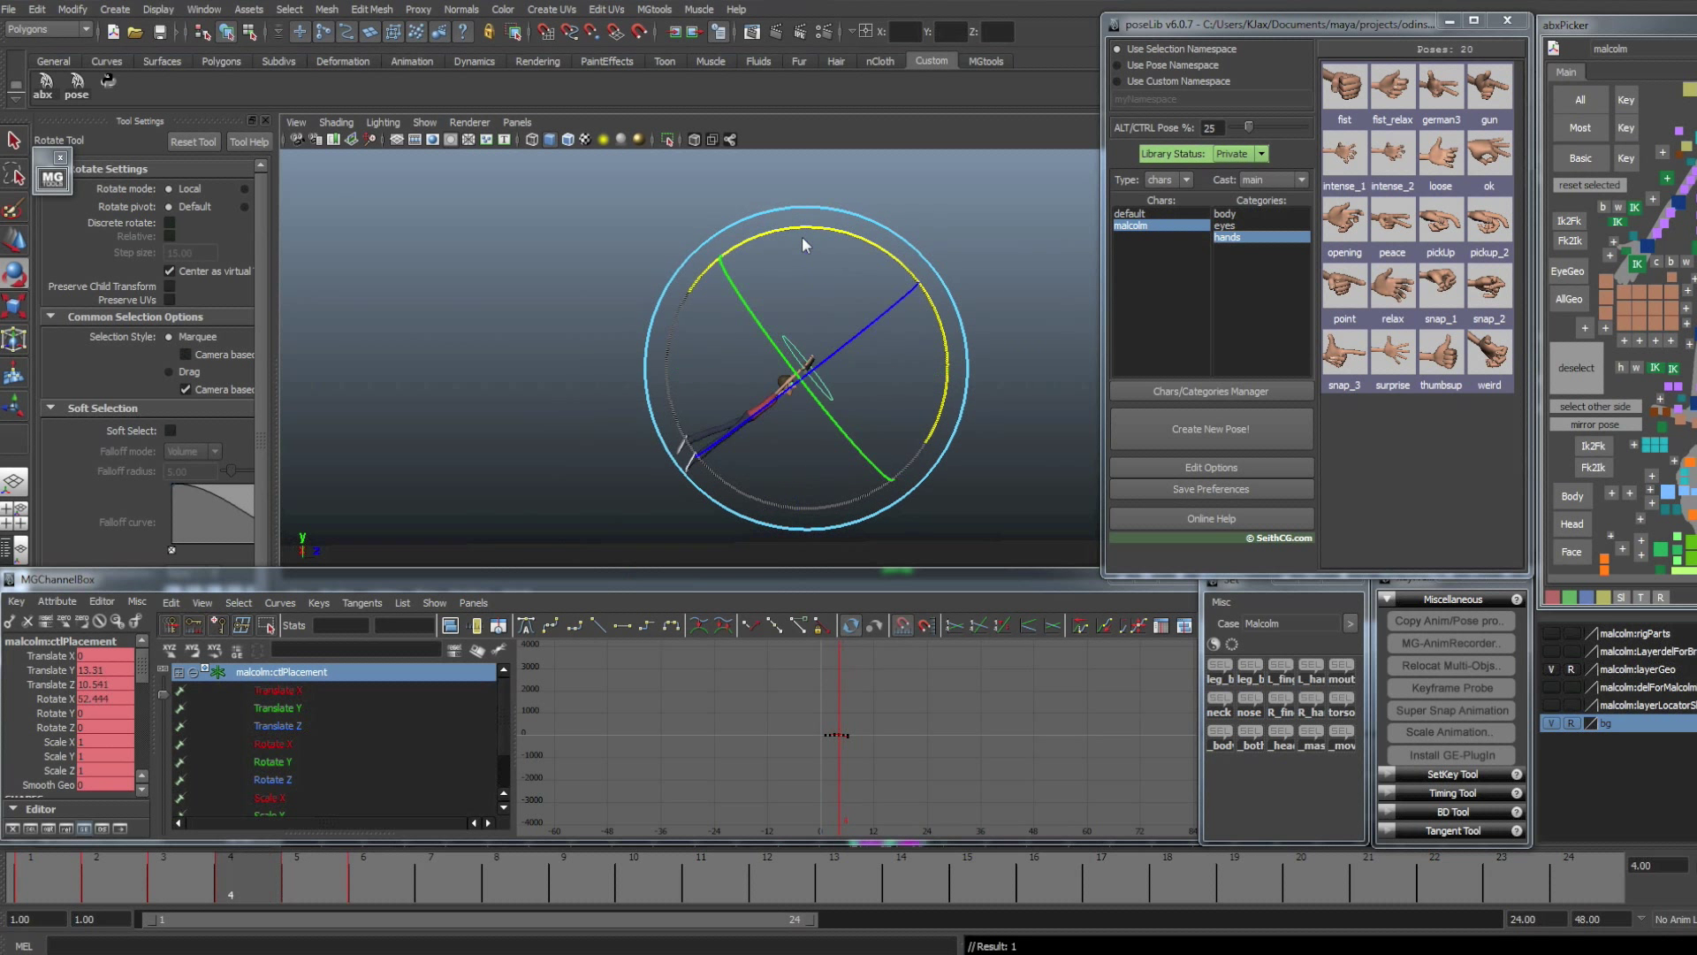
key("period")
key("period")
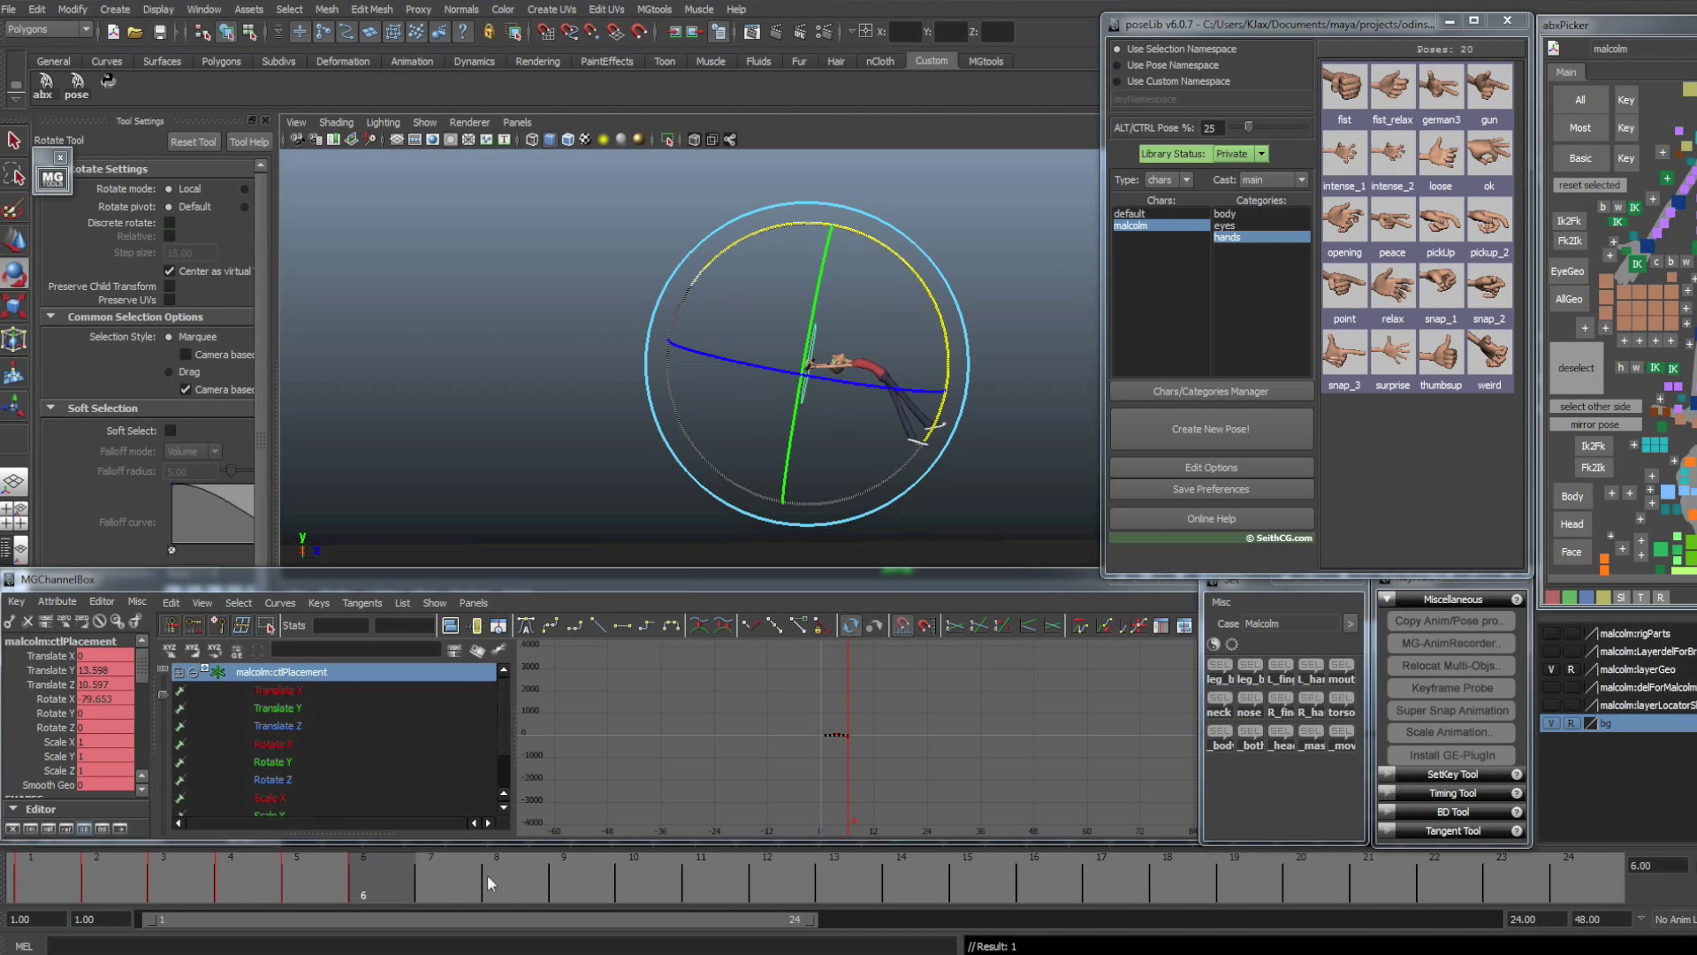
- Rotate the placement control further around the bar on the frames following frame 6 and key each position
key("period")
left_click_drag(815, 223, 636, 292)
key("s")
key("period")
left_click_drag(792, 223, 734, 243)
key("s")
key("period")
key("s")
- Continue the swing with keyed placement rotations of about -347.2 at frame 11 and -452.9 at frame 12 in Rotate X
key("period")
key("period")
left_click_drag(936, 320, 755, 246)
key("s")
key("period")
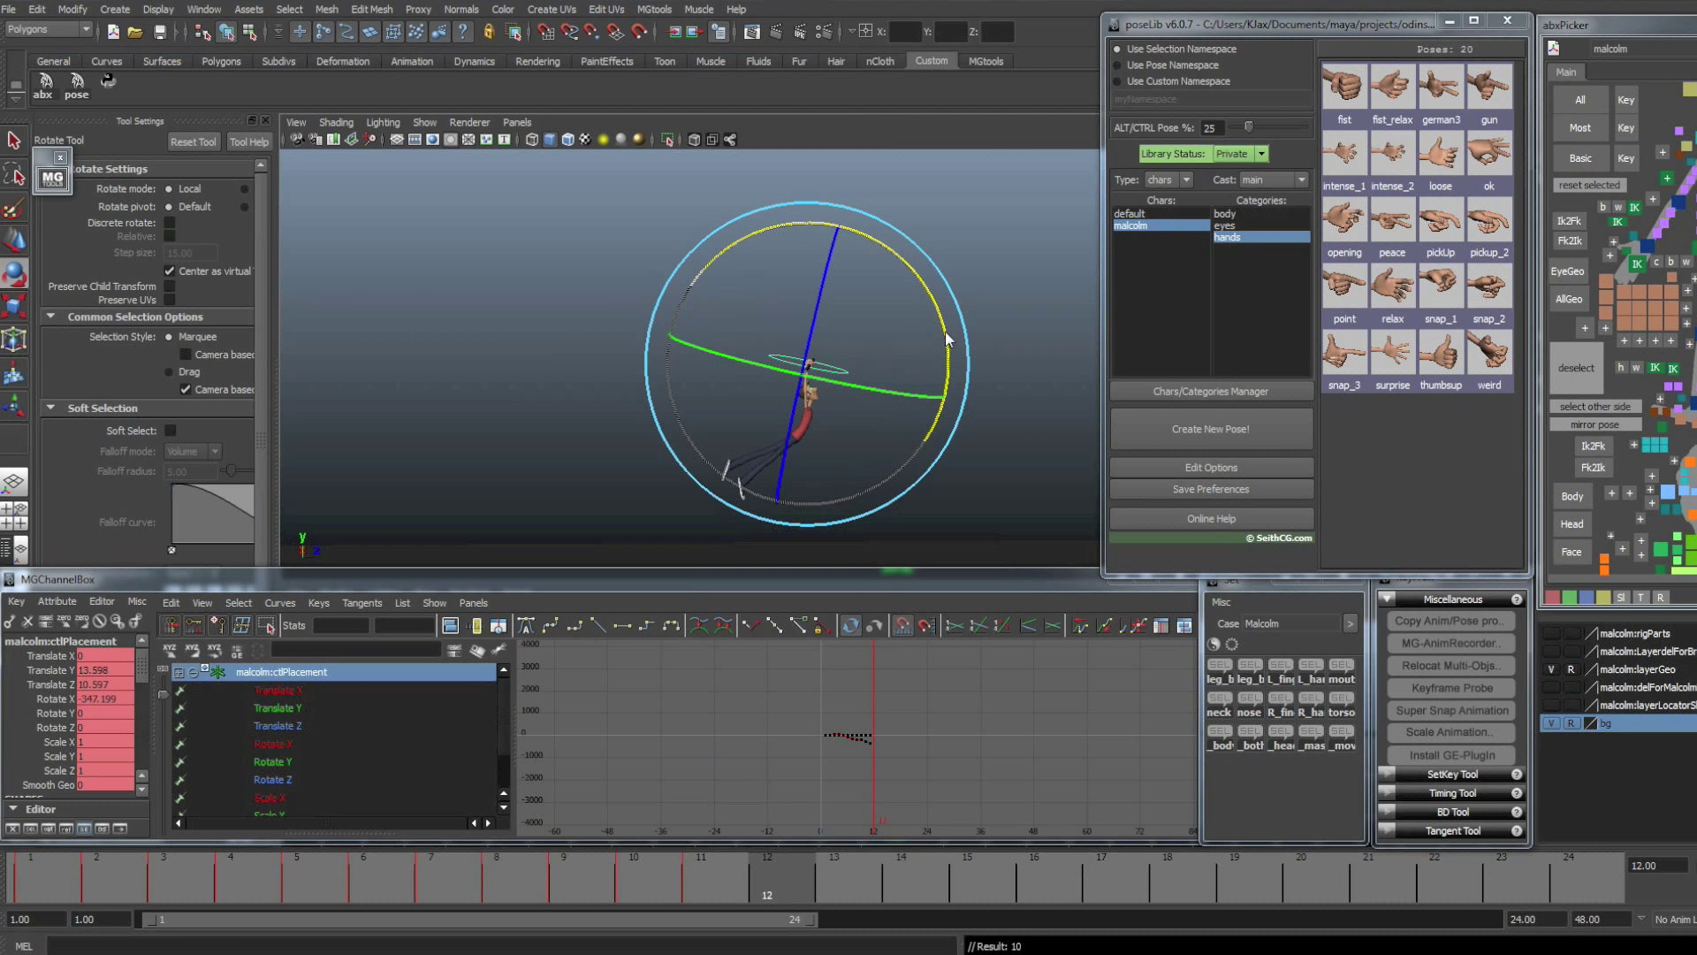
left_click_drag(945, 331, 741, 257)
key("s")
- Play back and scrub the swing from frame 6 to frame 12 to check its motion
key("alt+v")
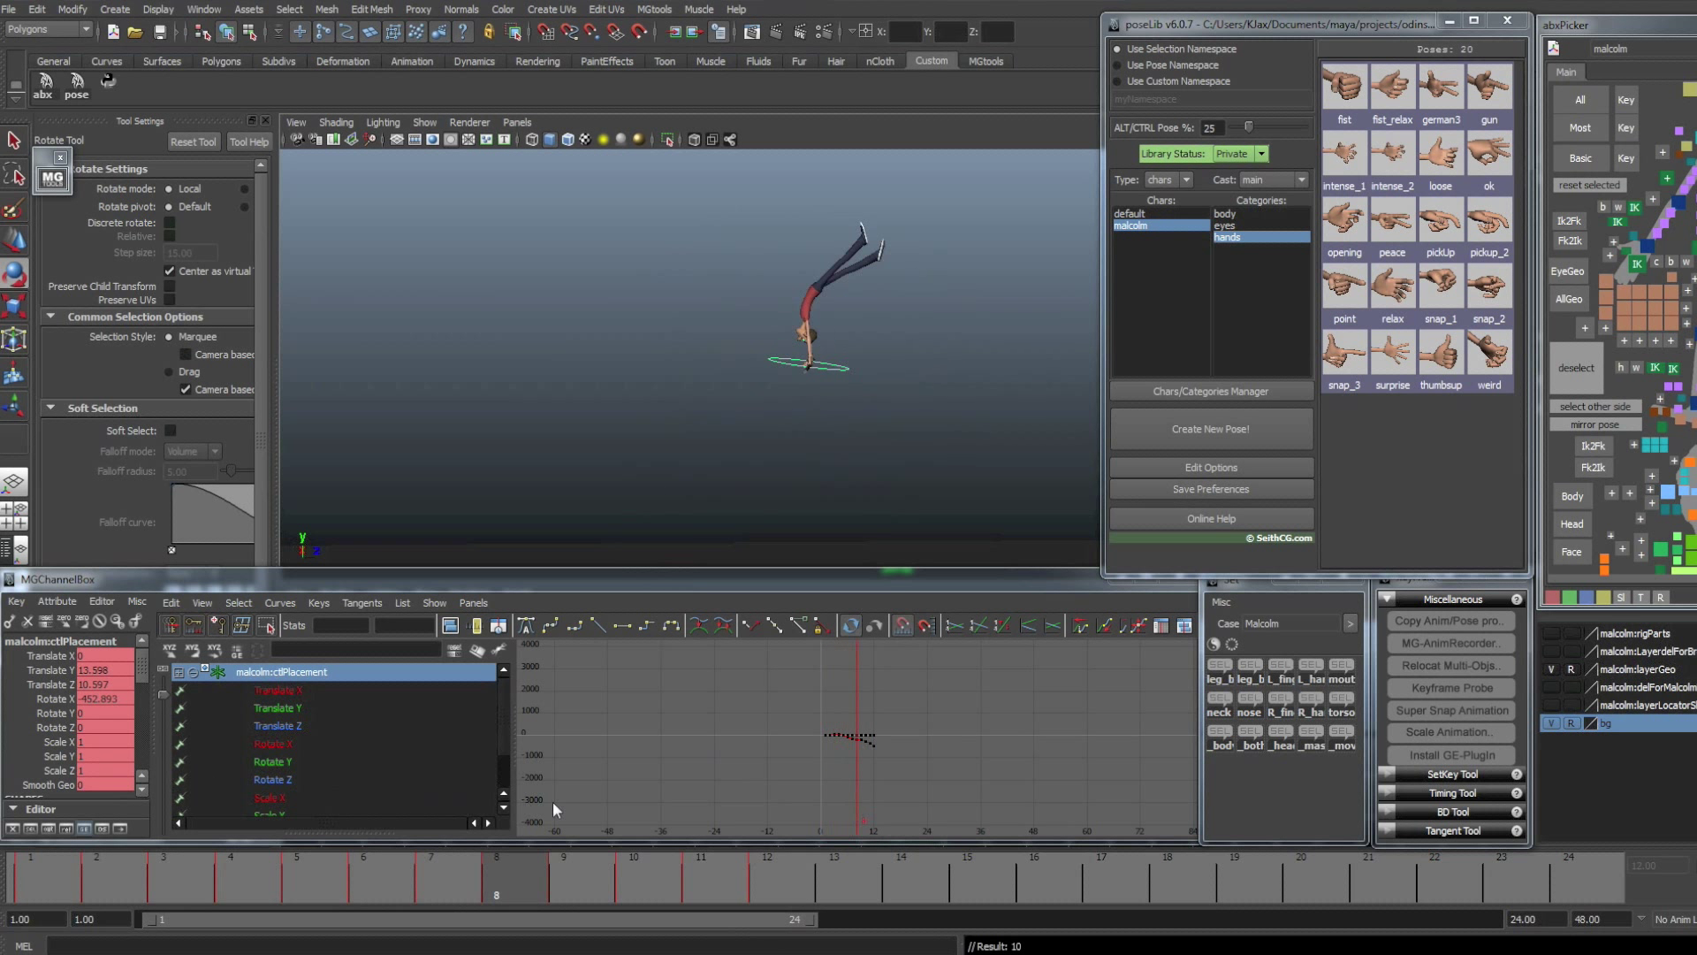
key("alt+v")
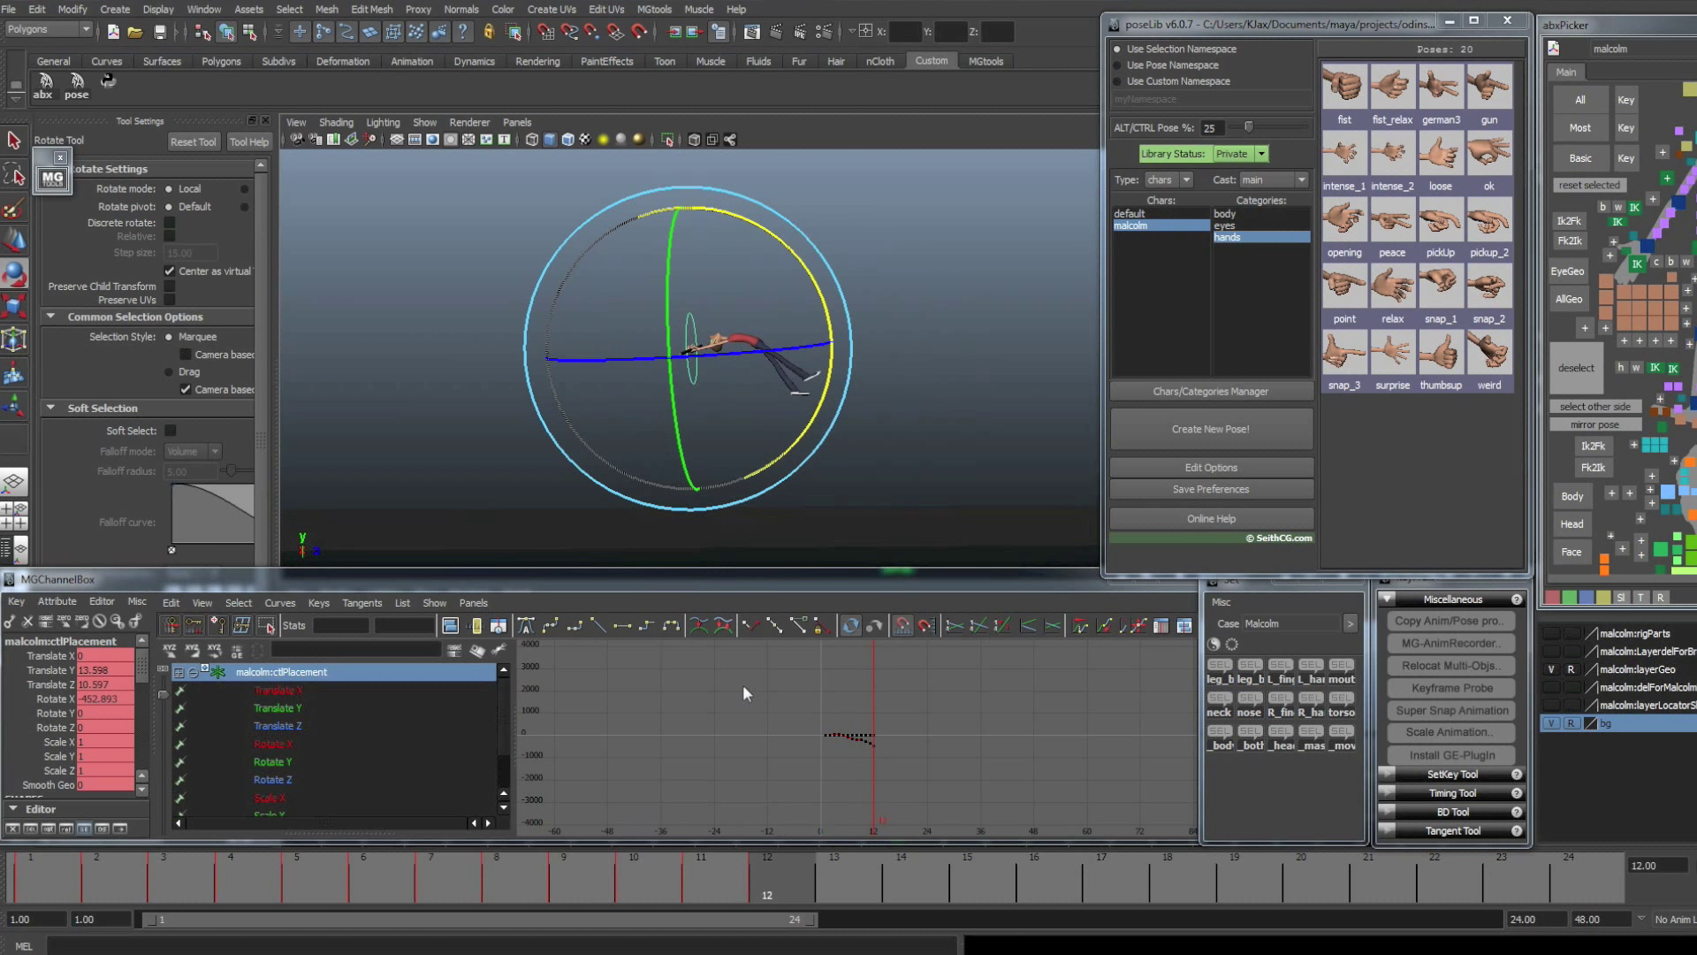
key("comma")
left_click_drag(393, 862, 776, 859)
- Apply the squat body pose to Malcolm's body controls at frame 13
key("alt+period")
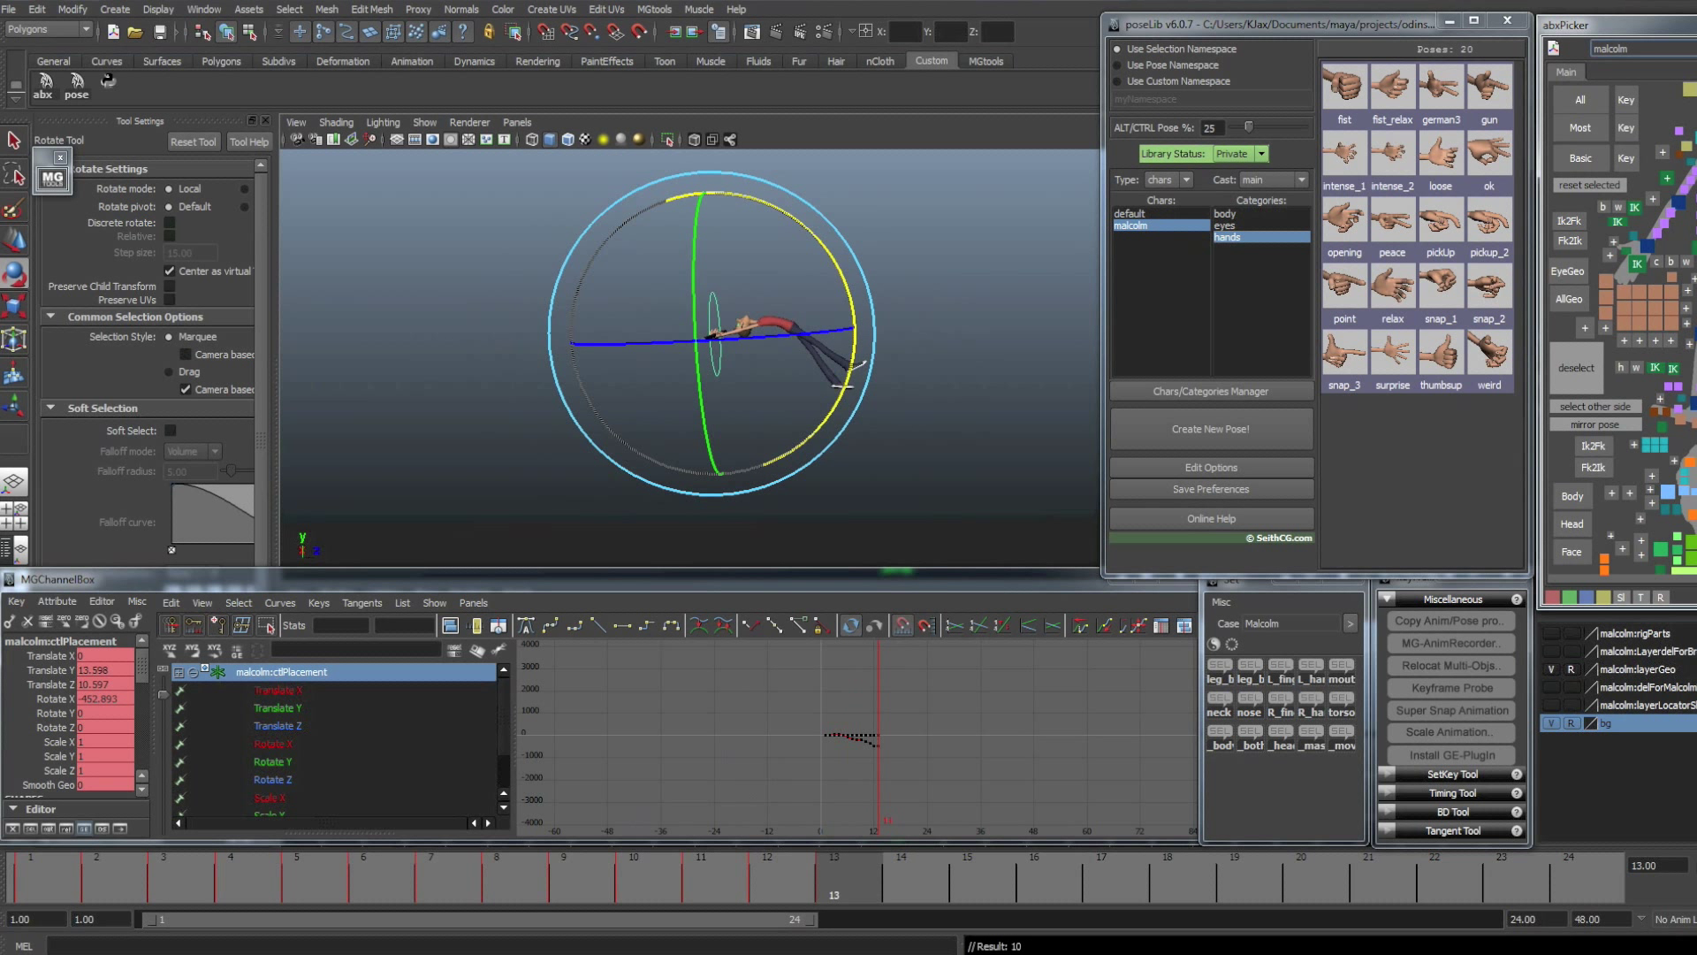
key("w")
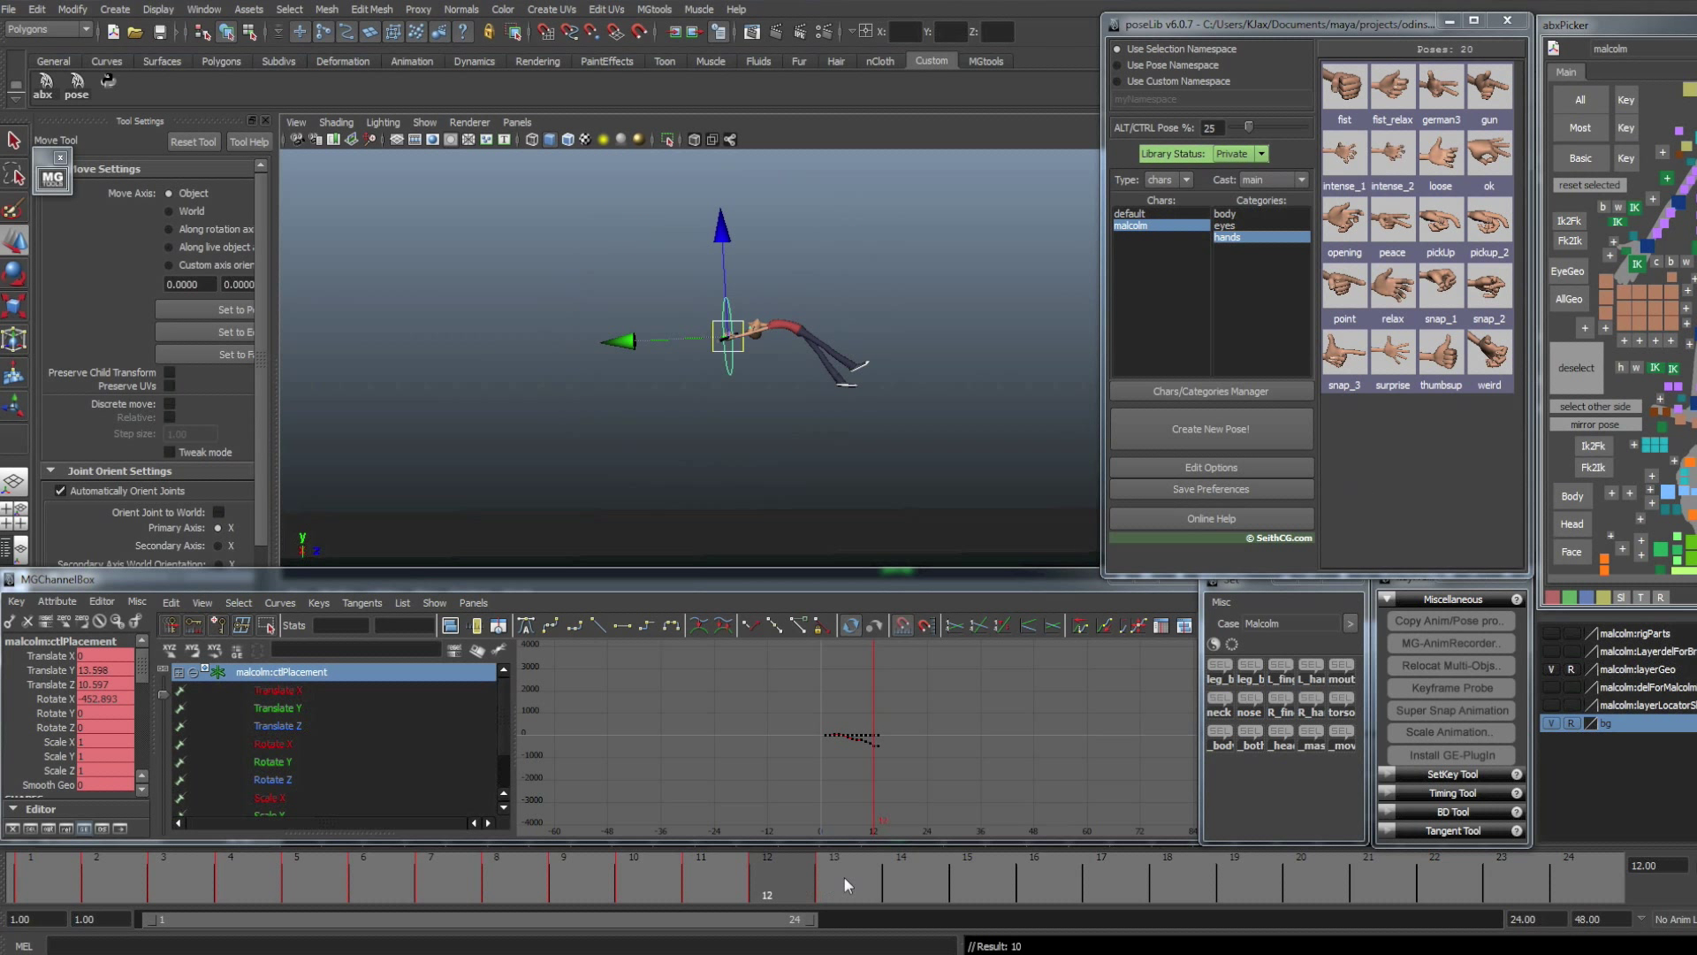
left_click(1223, 737)
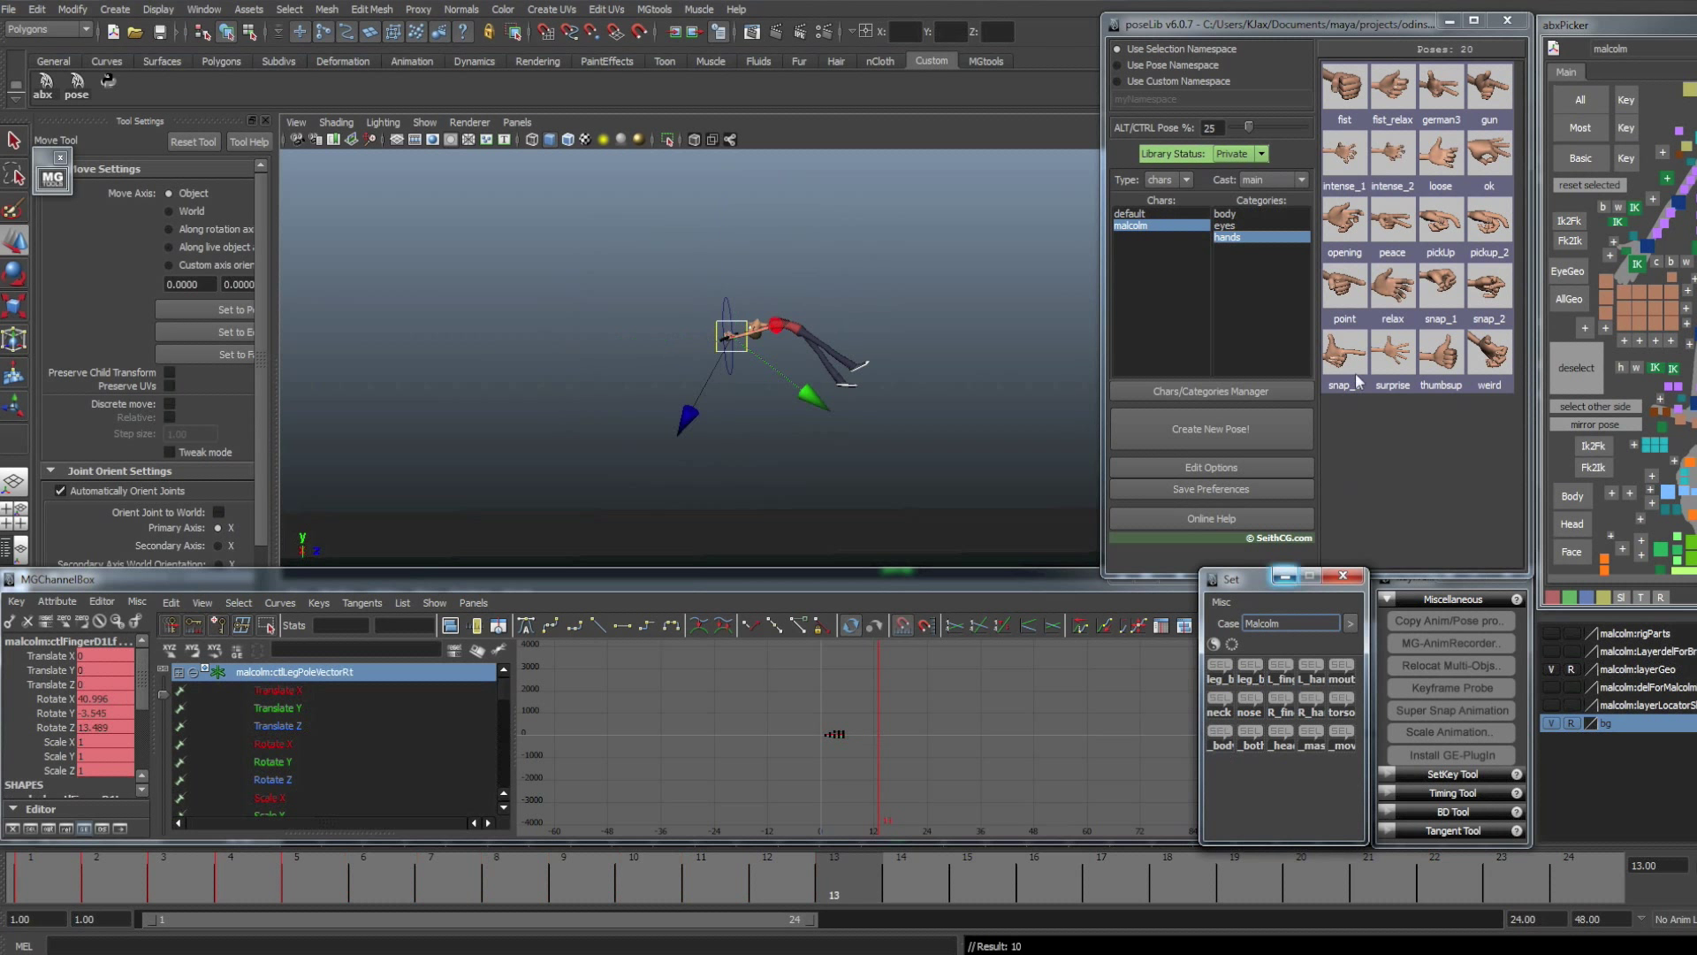
left_click(1249, 214)
left_click(1361, 101)
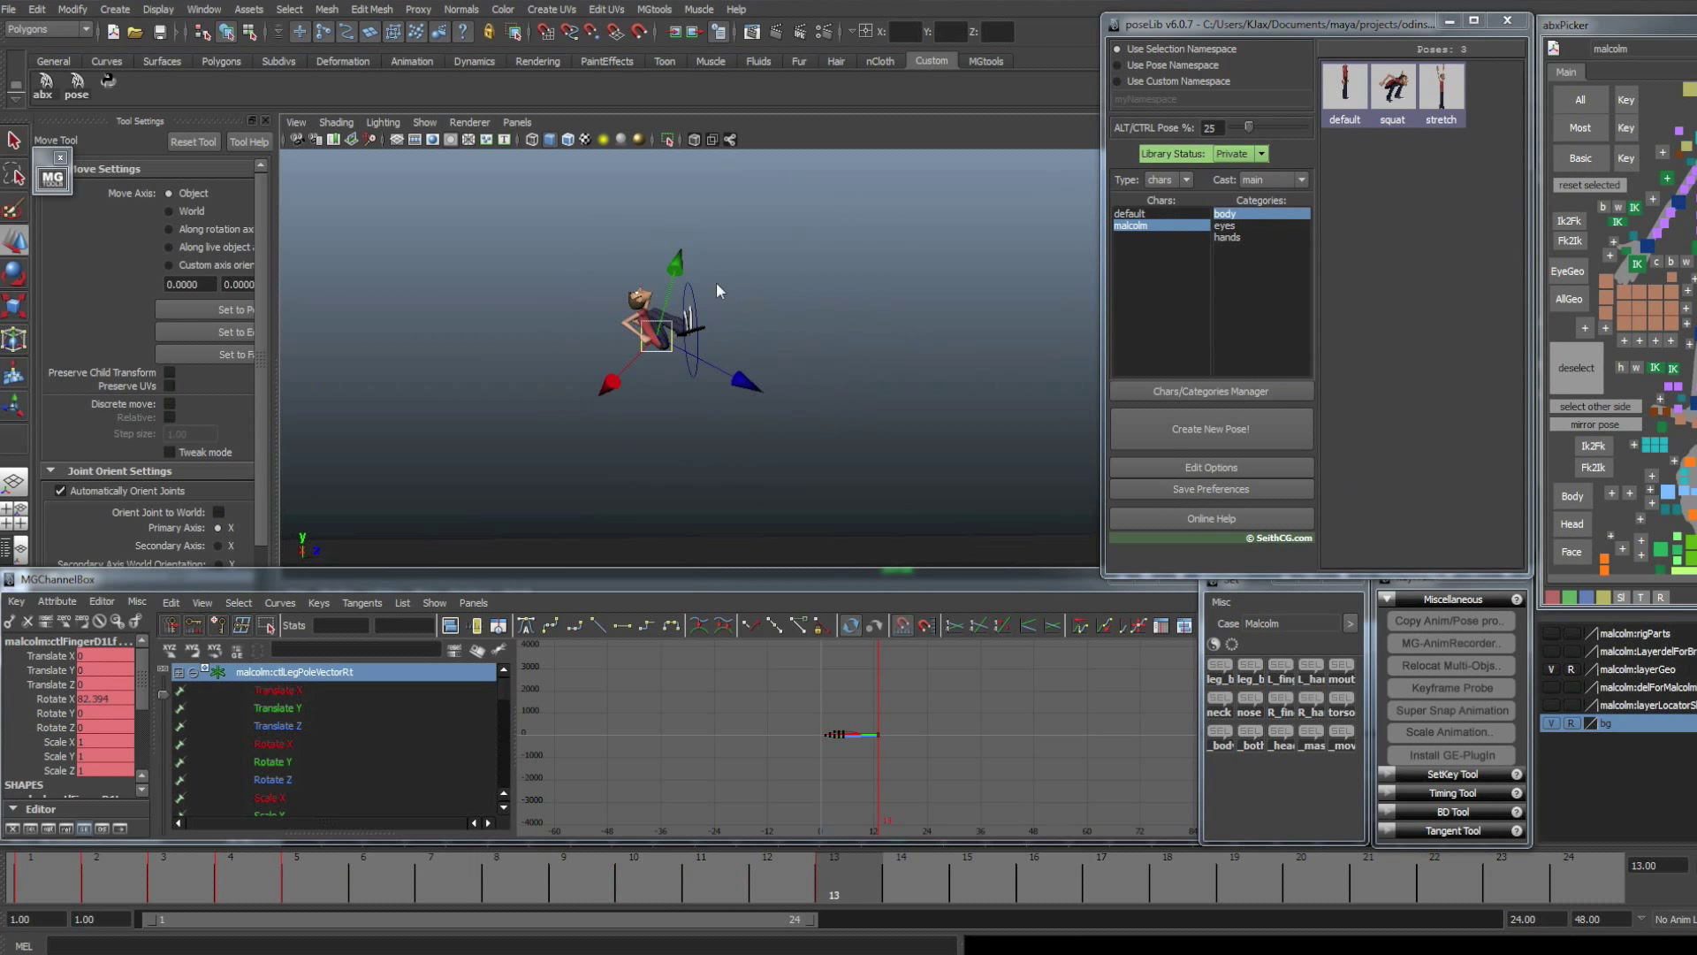
- Fly Malcolm off the bar at frame 13 with placement Translate Y 14.07, Translate Z 19.93 and Rotate X about -392
left_click(703, 326)
left_click_drag(619, 332, 778, 325)
key("e")
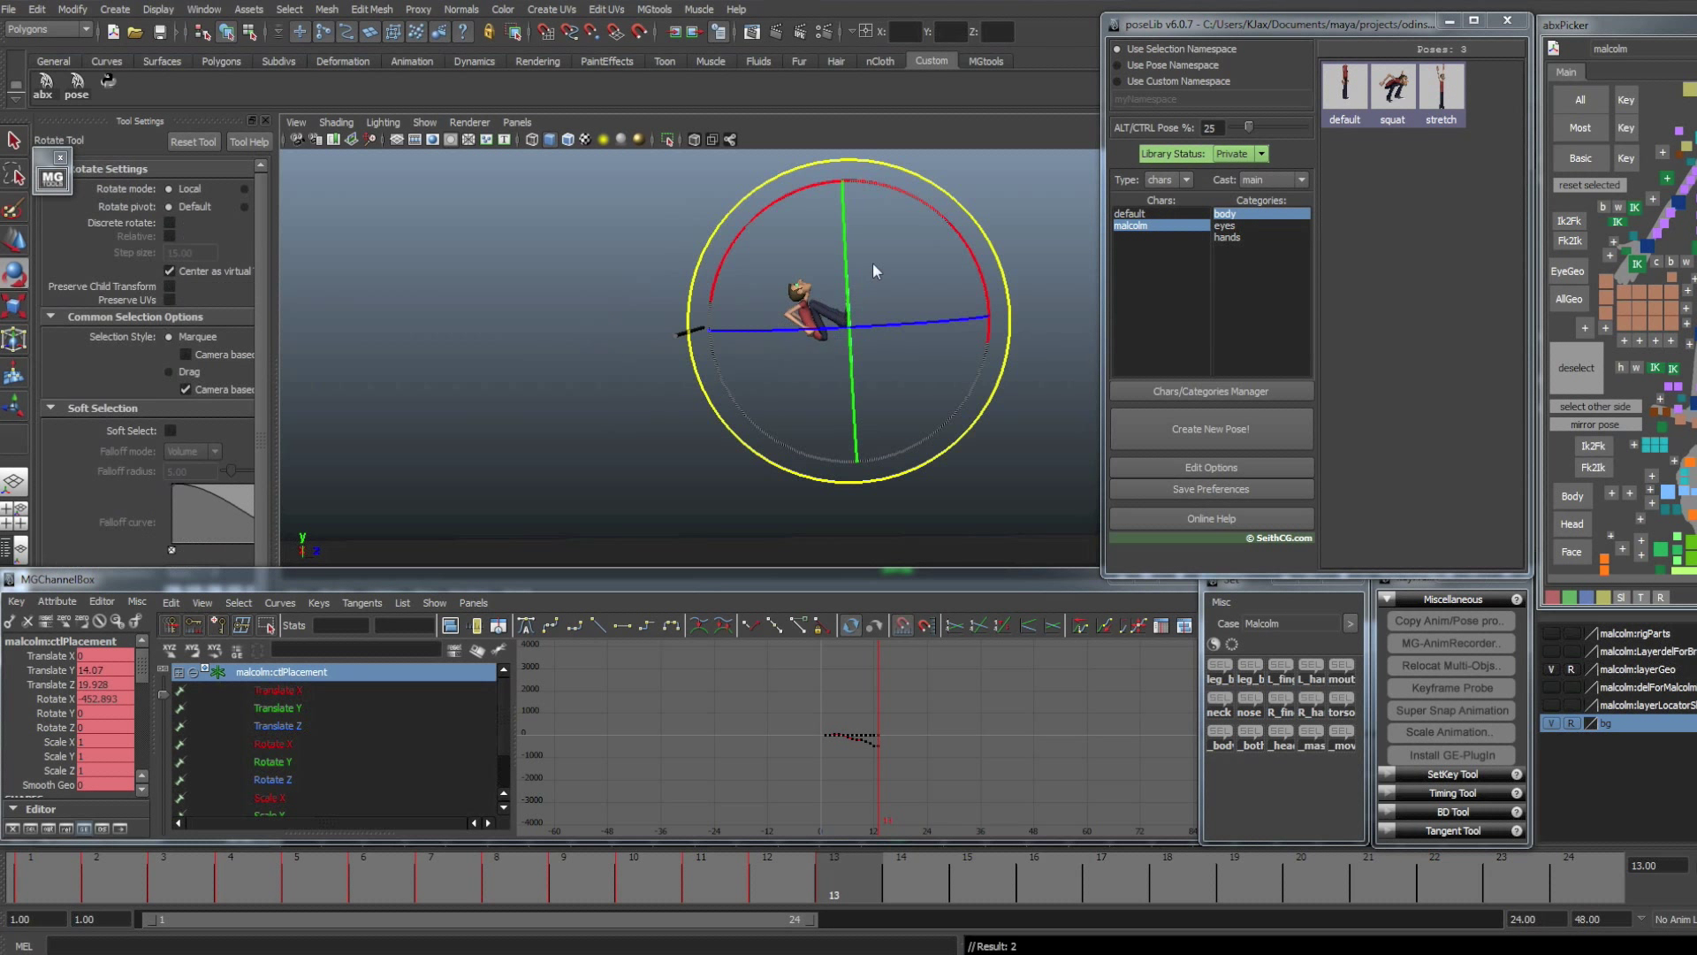
left_click_drag(899, 189, 999, 287)
key("w")
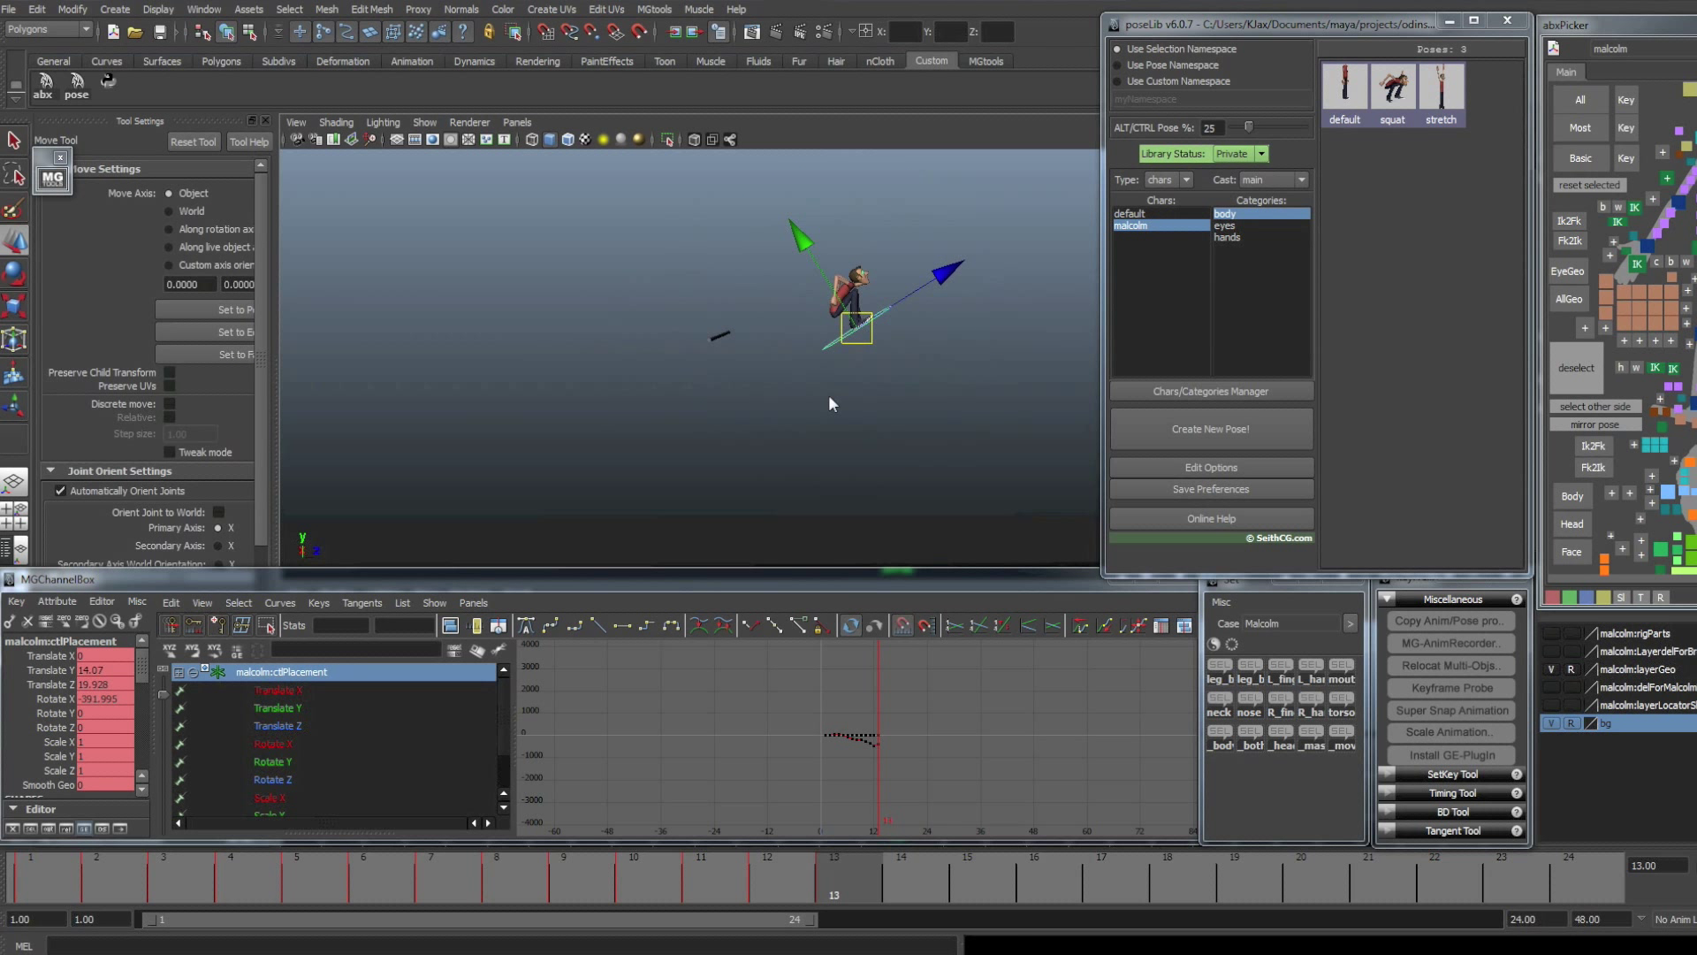
- Copy Malcolm's hanging body pose from frame 5 onto the swing frames through frame 12
key("comma")
key("comma")
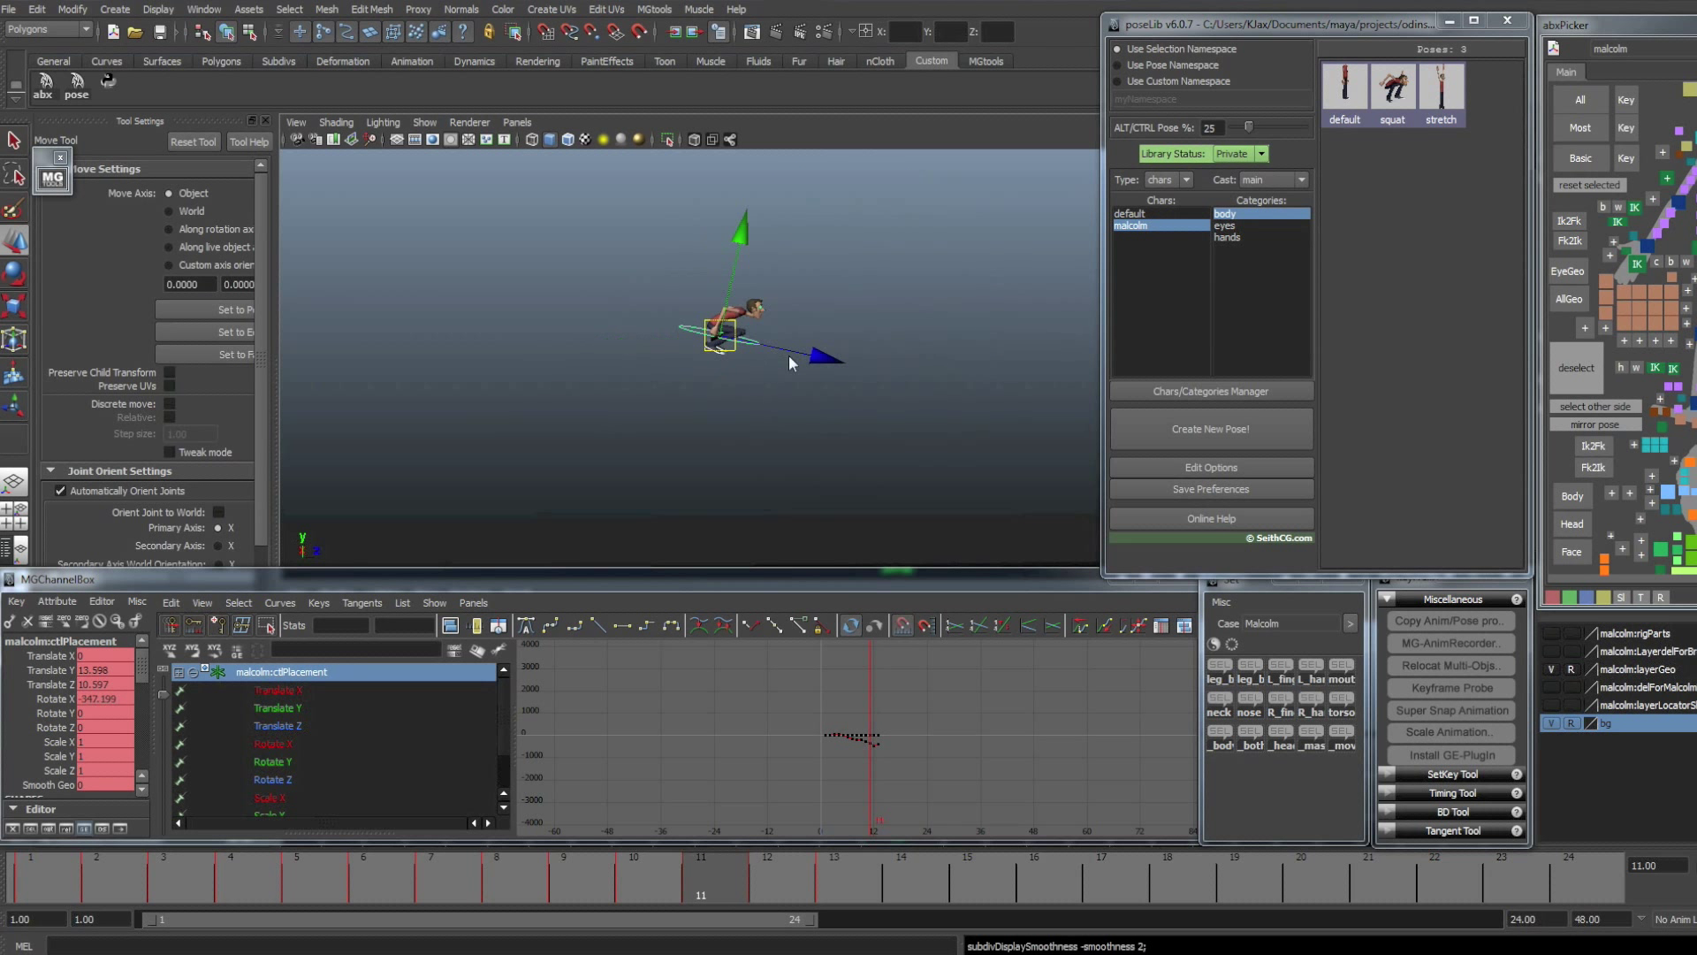
key("comma")
key("period")
key("period")
key("period")
left_click(1487, 805)
left_click(1289, 745)
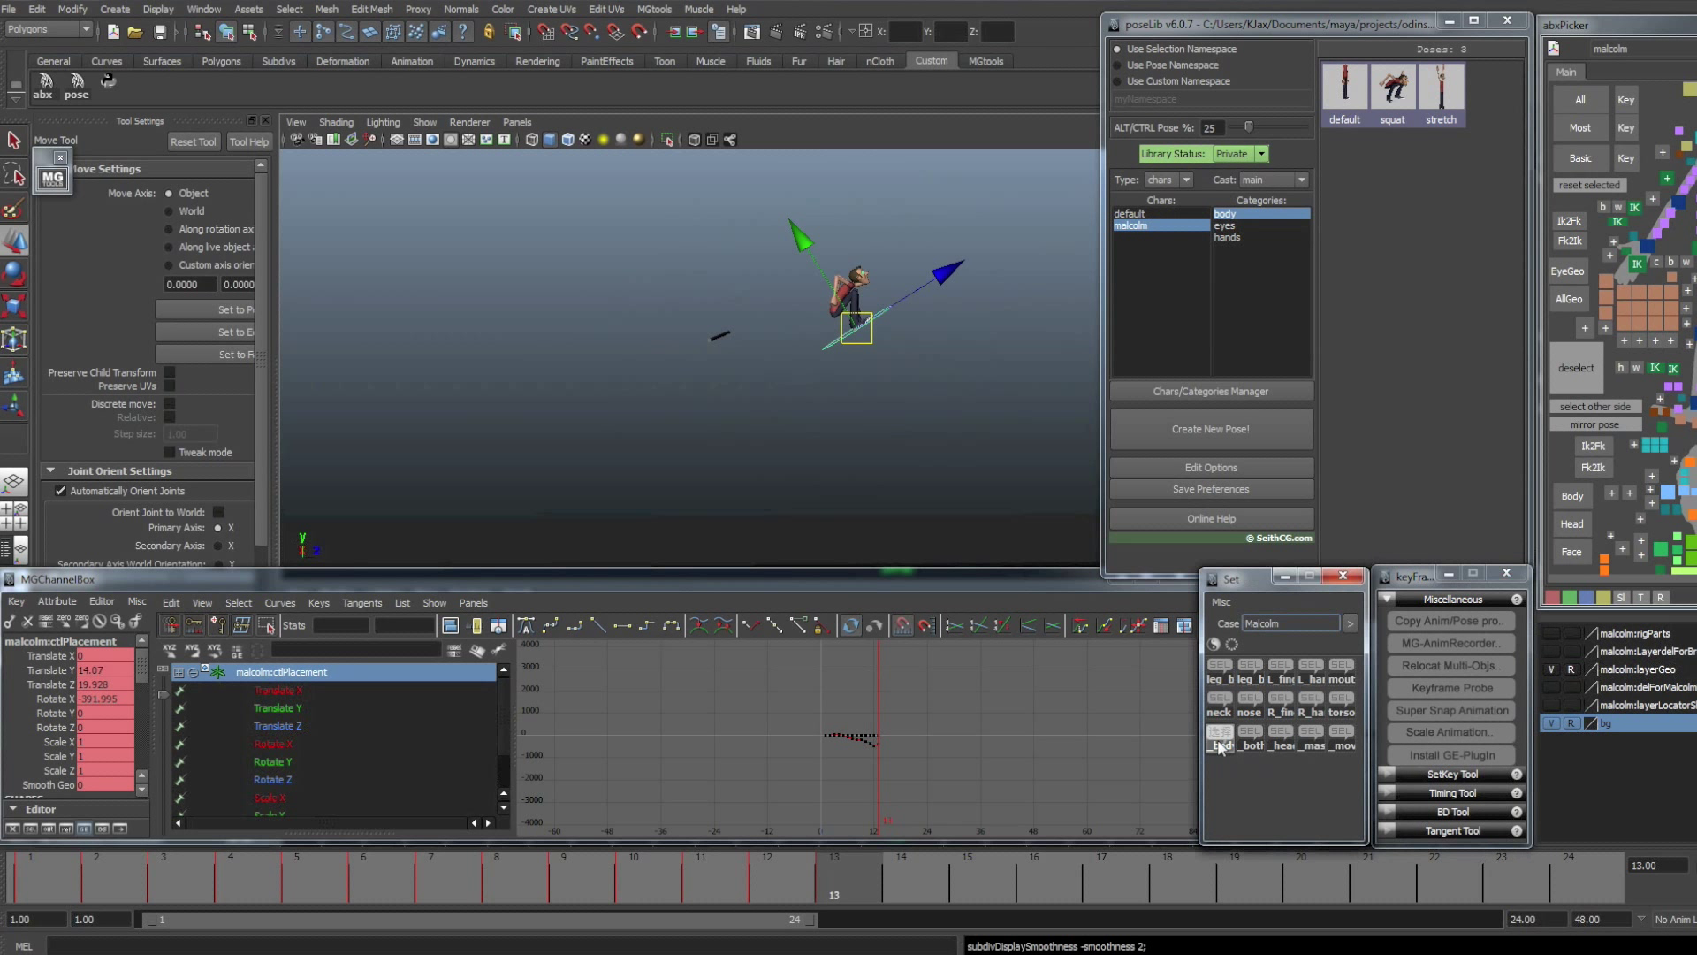
left_click_drag(276, 878, 304, 873)
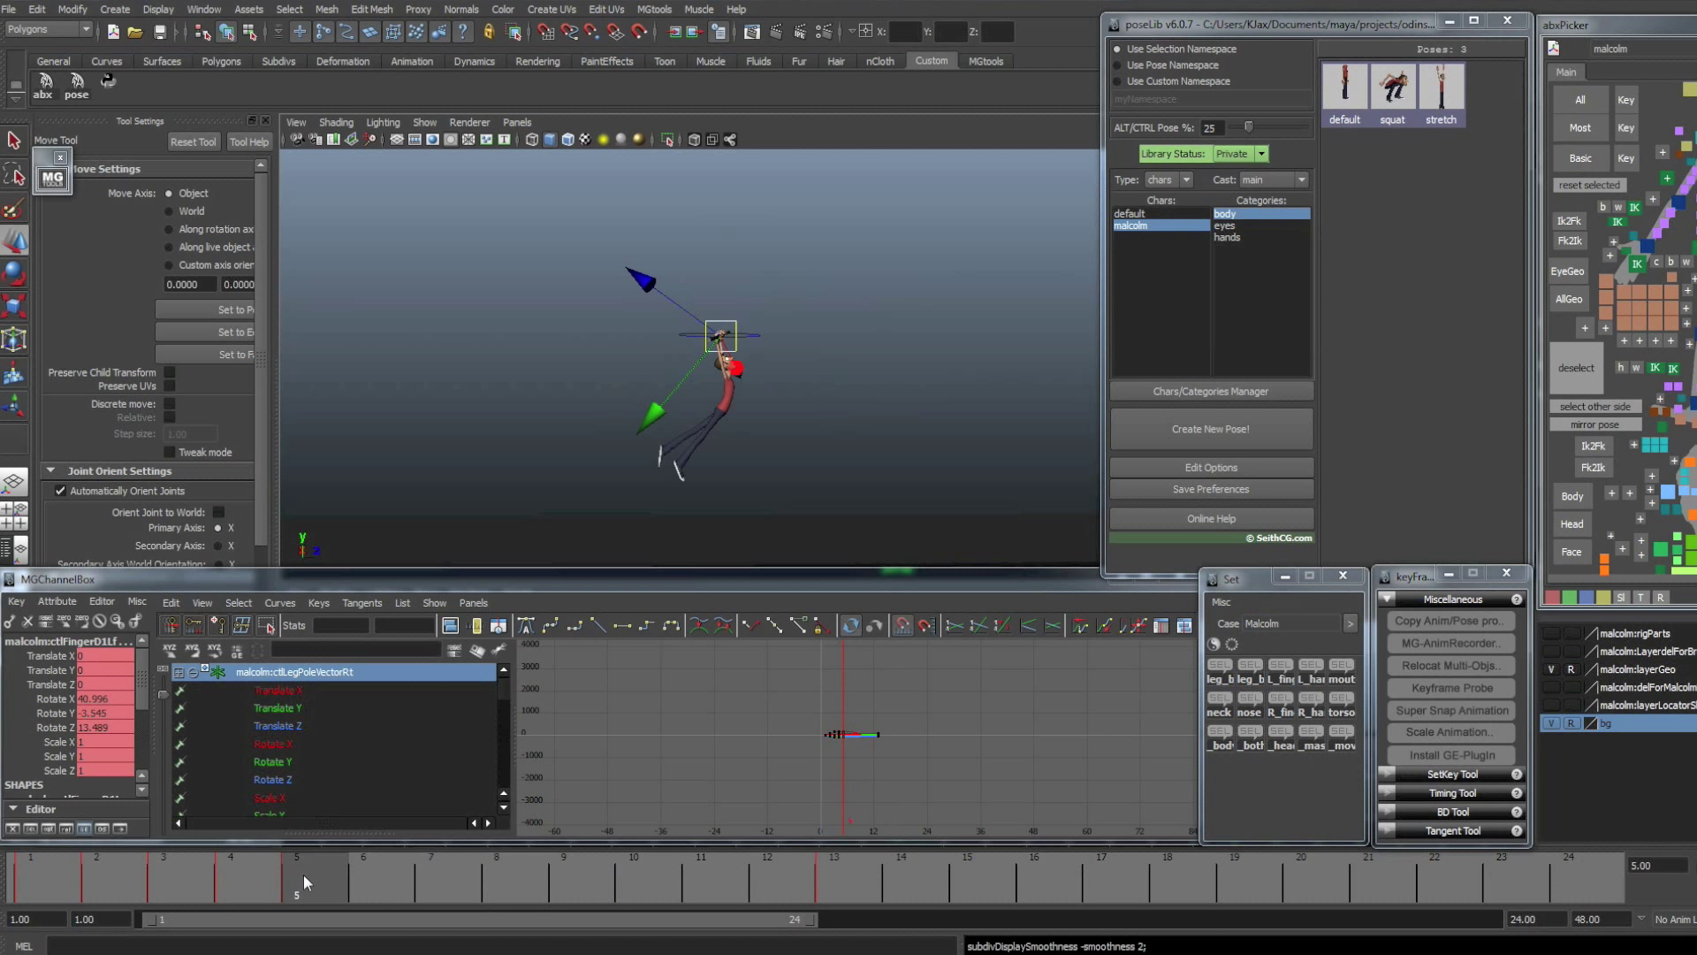
middle_click_drag(304, 874, 740, 879)
left_click(764, 875)
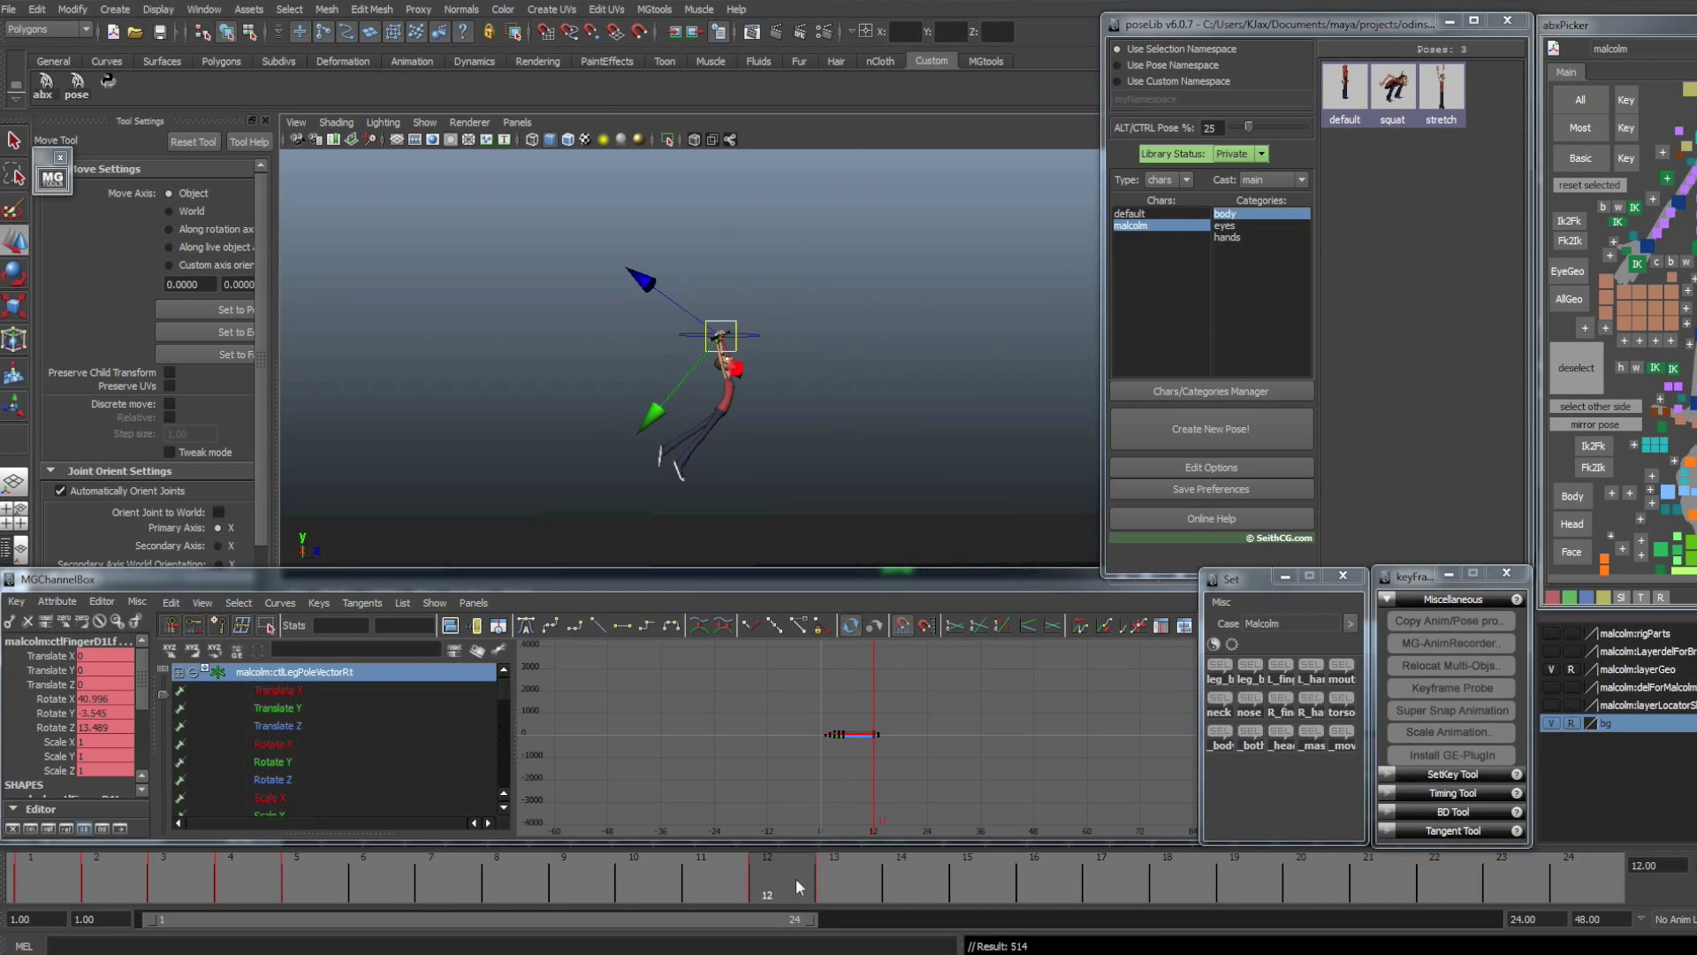
left_click_drag(795, 877, 838, 877)
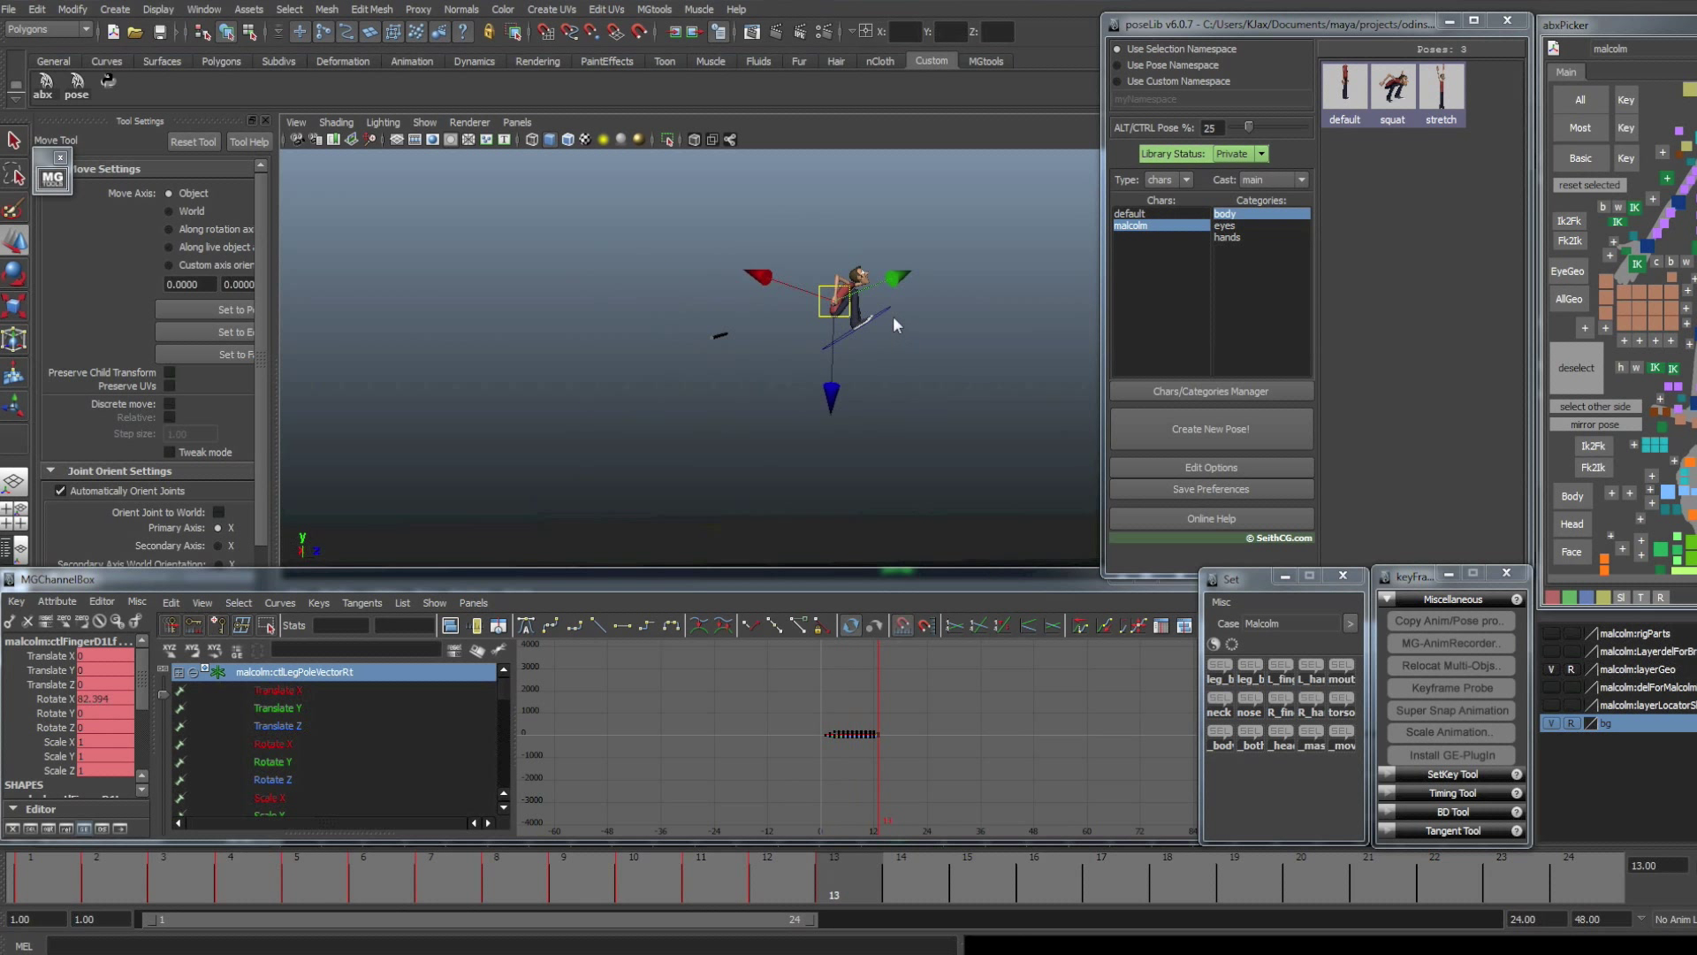
- At frame 15, land the placement control on the ground with Translate Y and Rotate X at 0 and Translate Z about 26.1
left_click(891, 353)
left_click(967, 875)
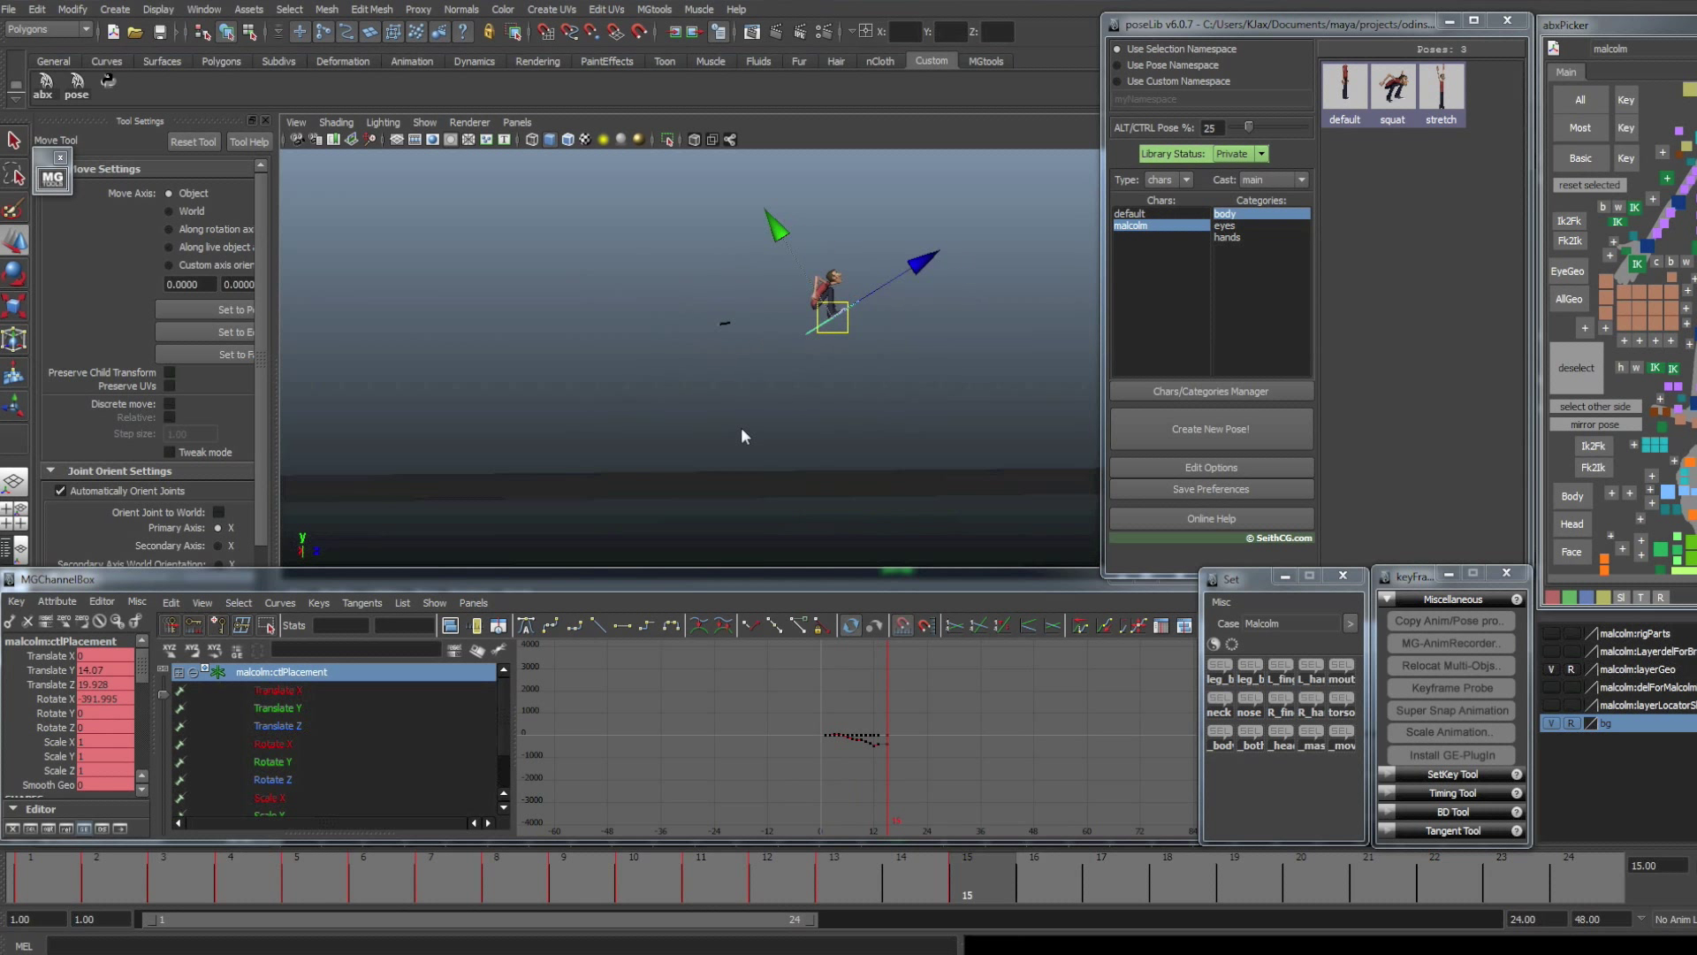
key("ctrl+z")
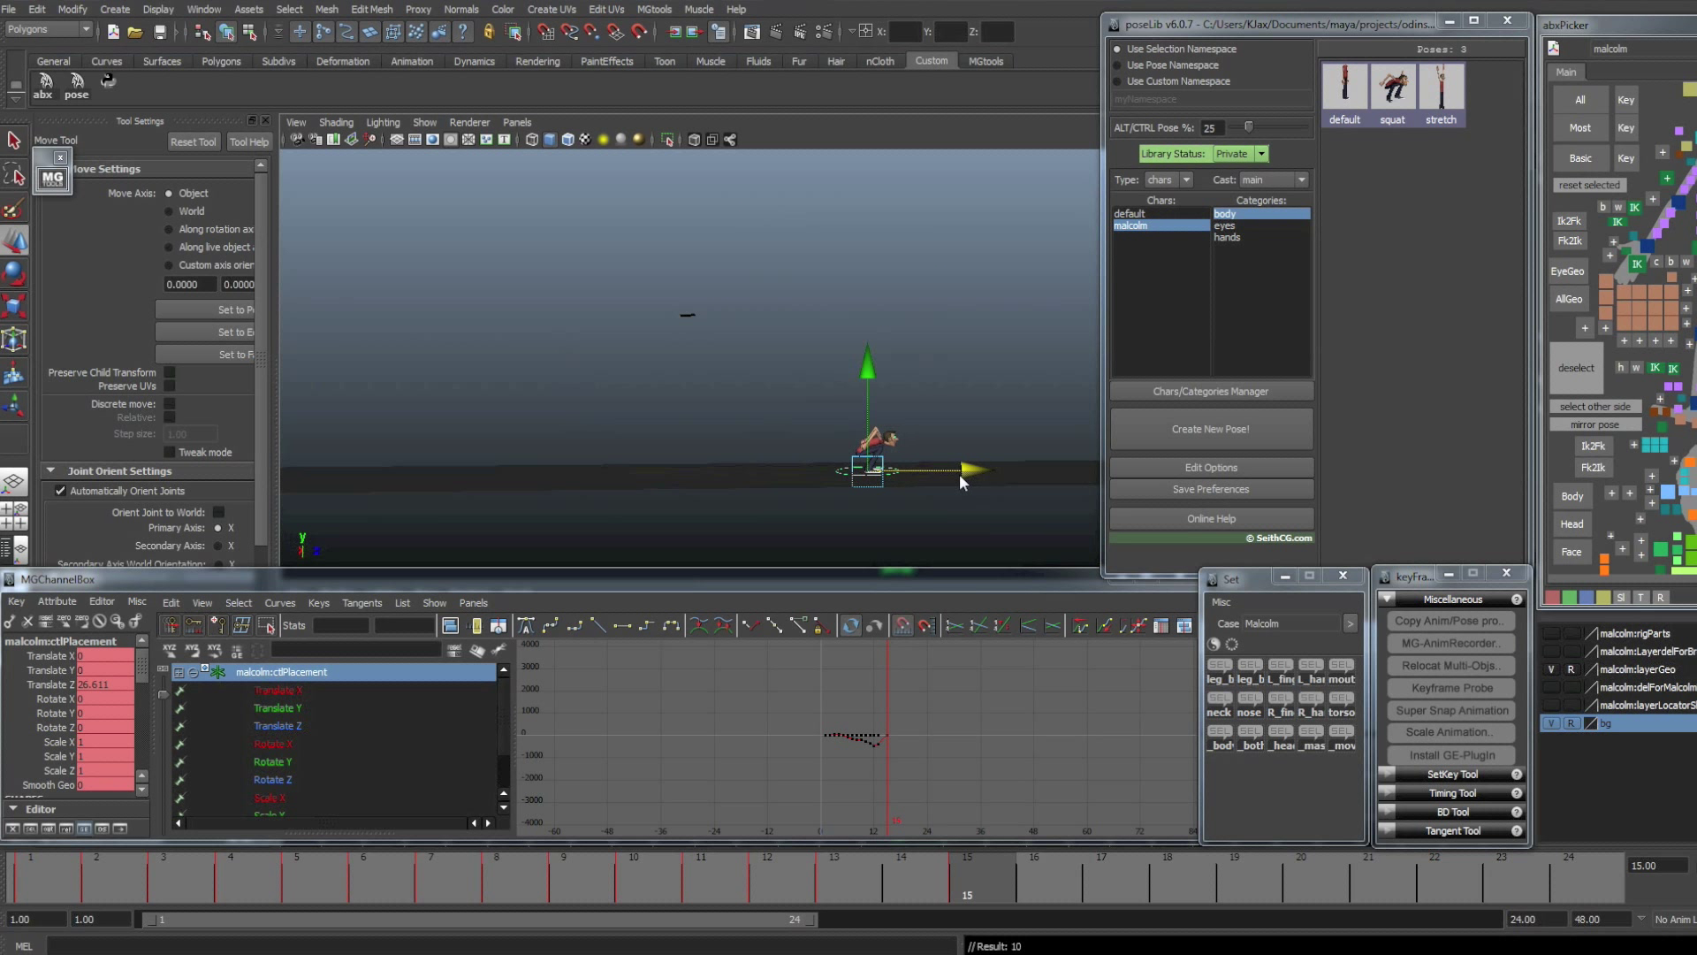
key("comma")
key("period")
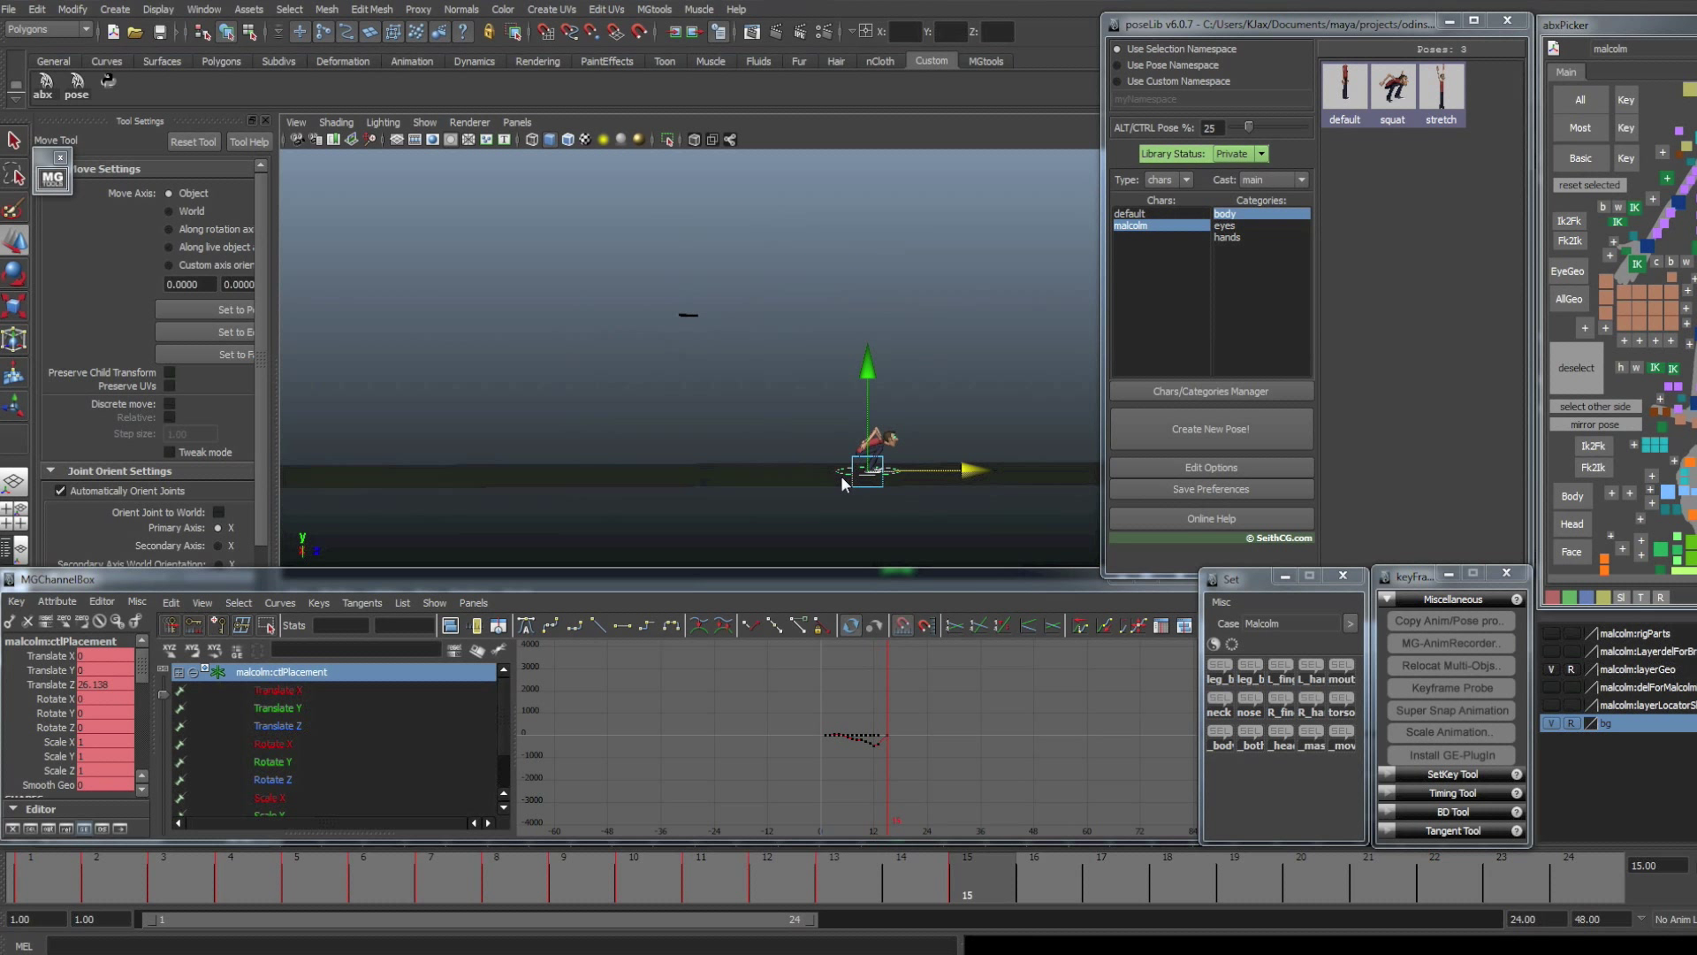
middle_click_drag(841, 476, 809, 458, "alt")
- Retime the ground contact to frame 14 at Translate Z 26.1 and key the placement control at about 27.3 on frame 15
key("comma")
key("period")
left_click(910, 882)
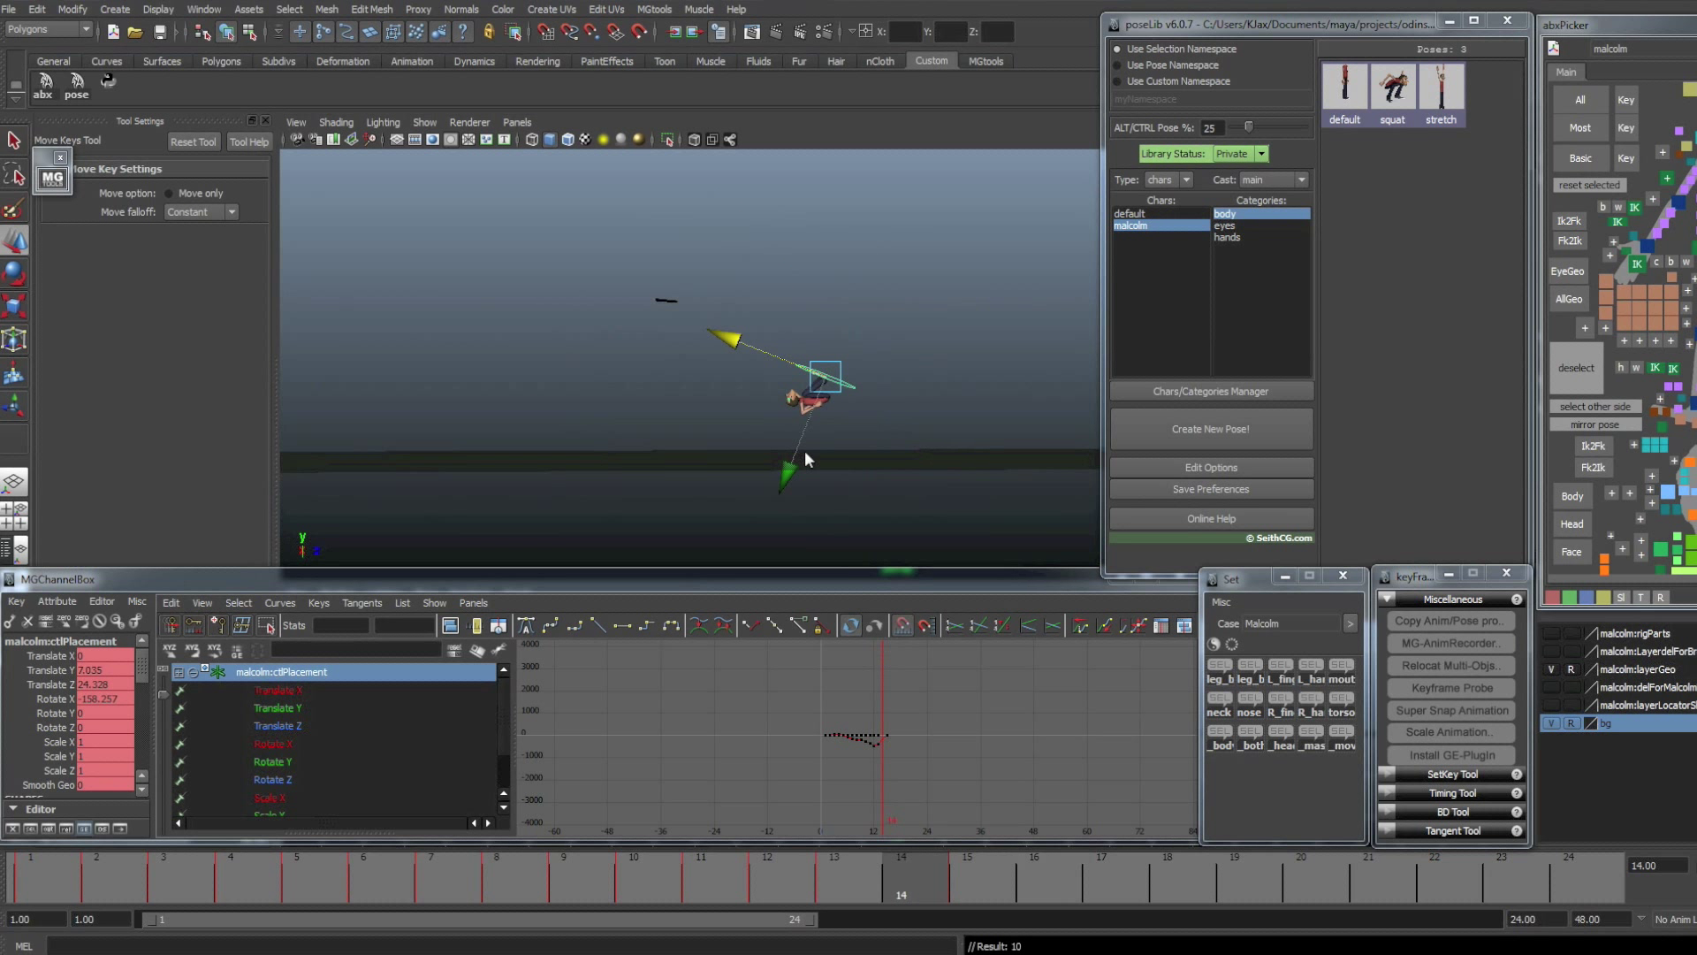
key("s")
key("comma")
key("alt+period")
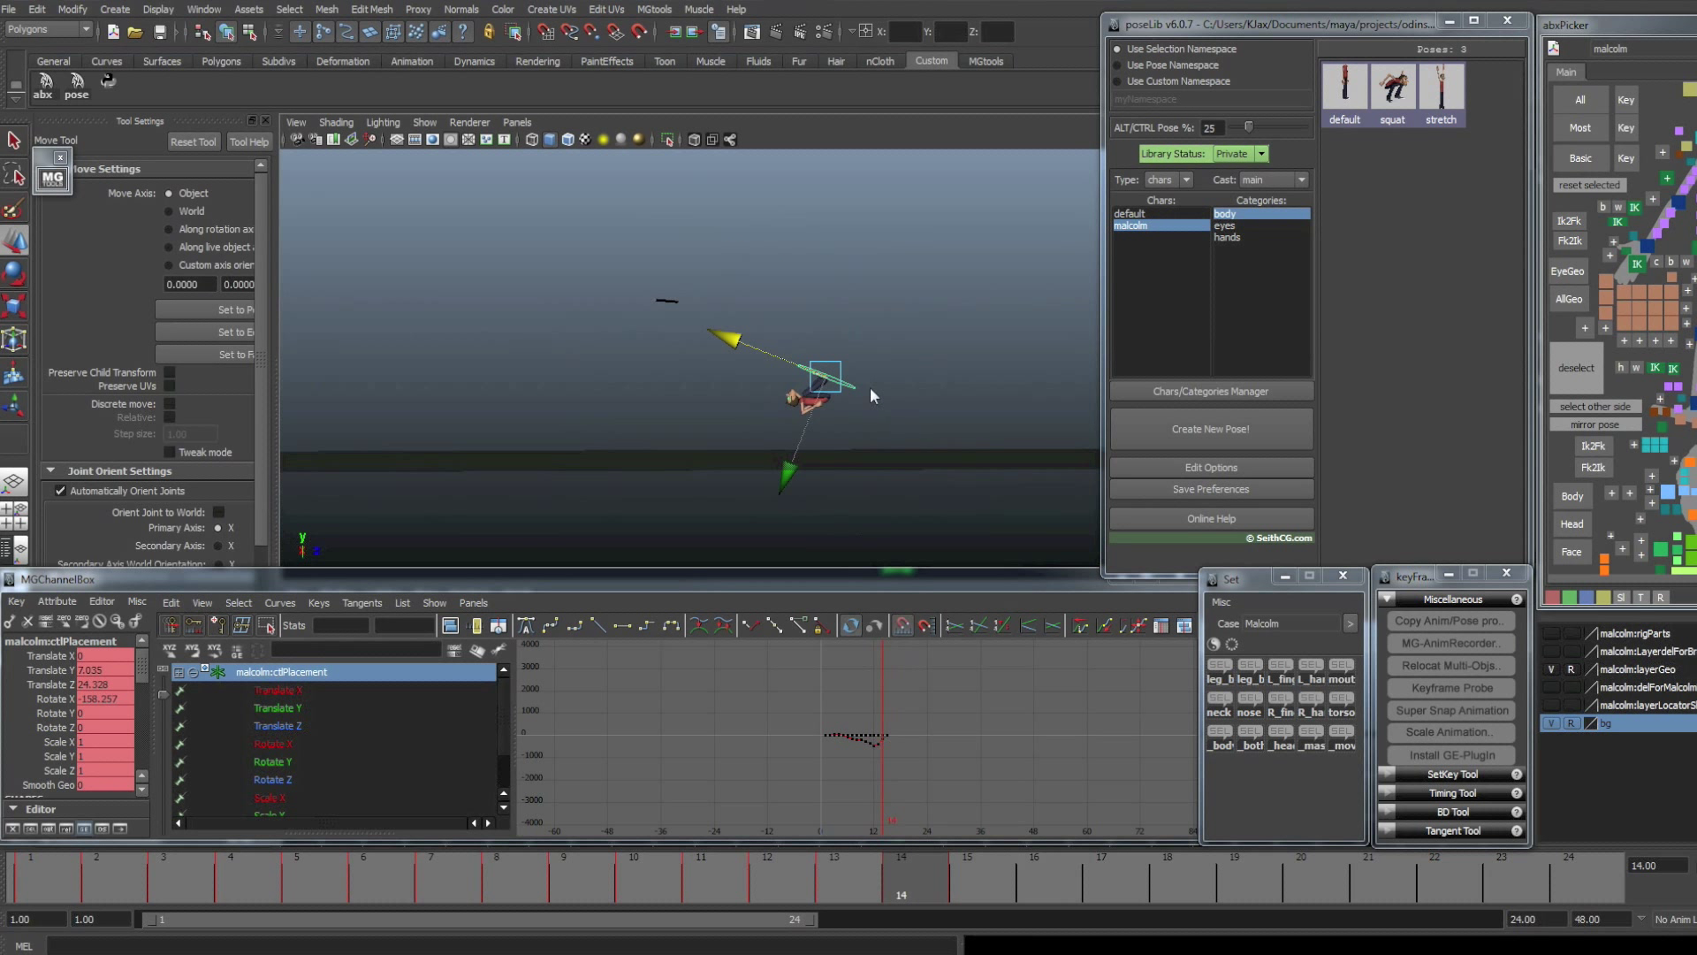
key("0")
left_click_drag(624, 456, 935, 470)
key("s")
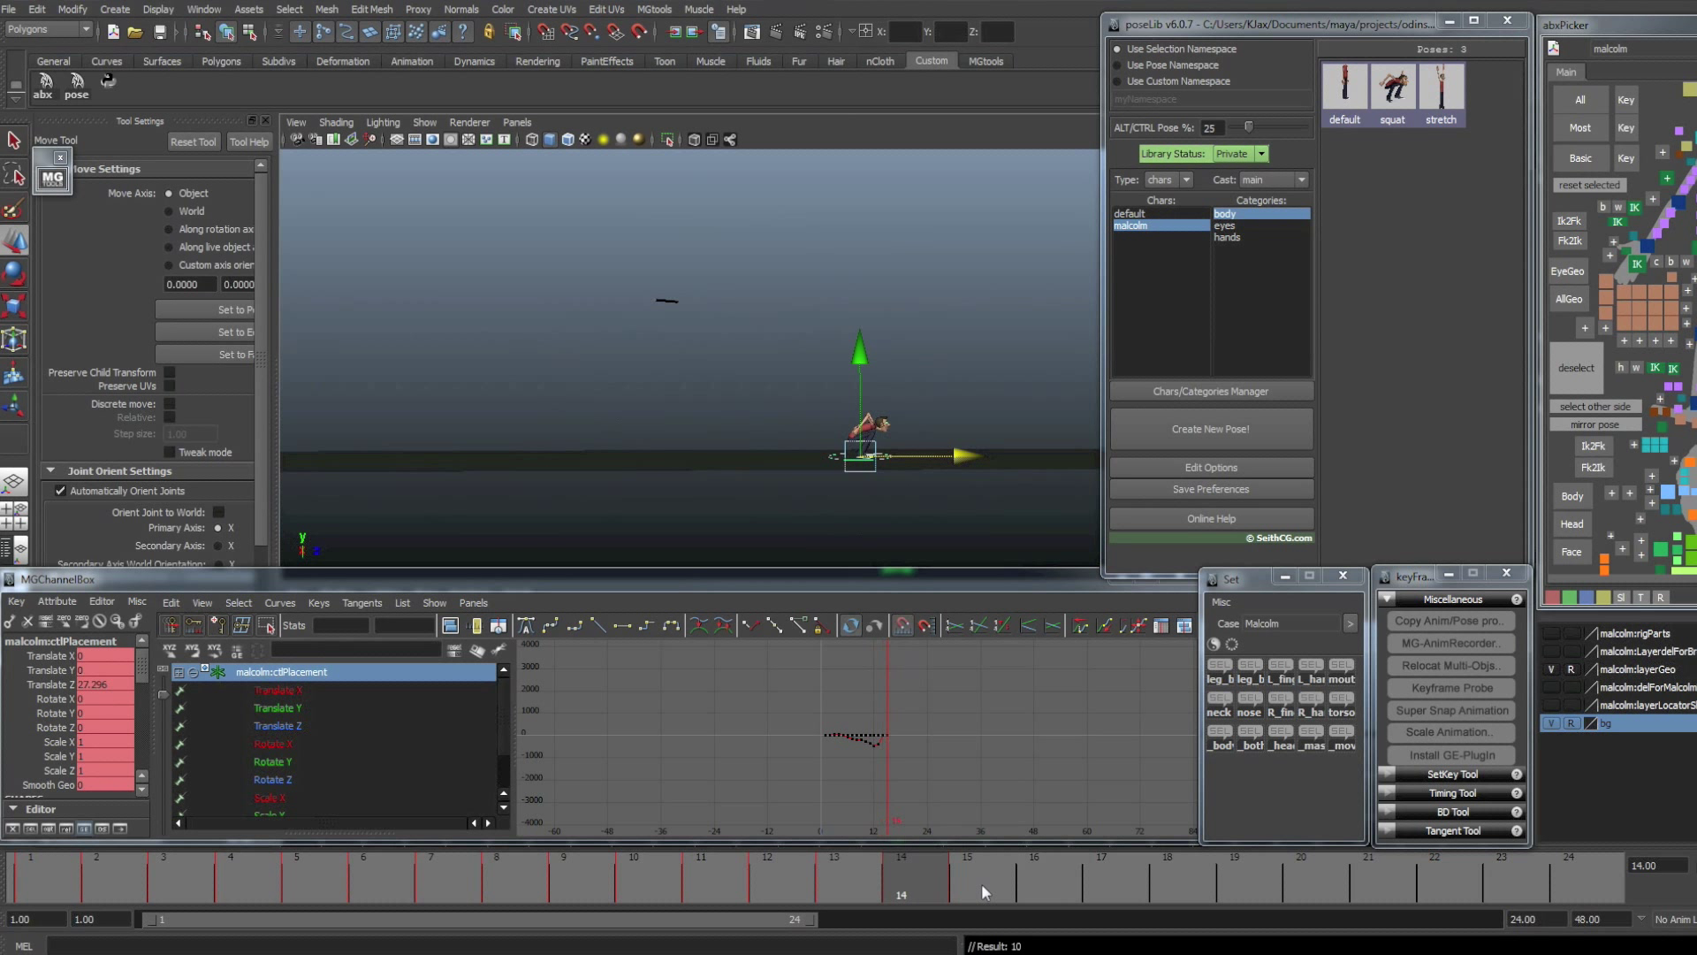
key("comma")
key("period")
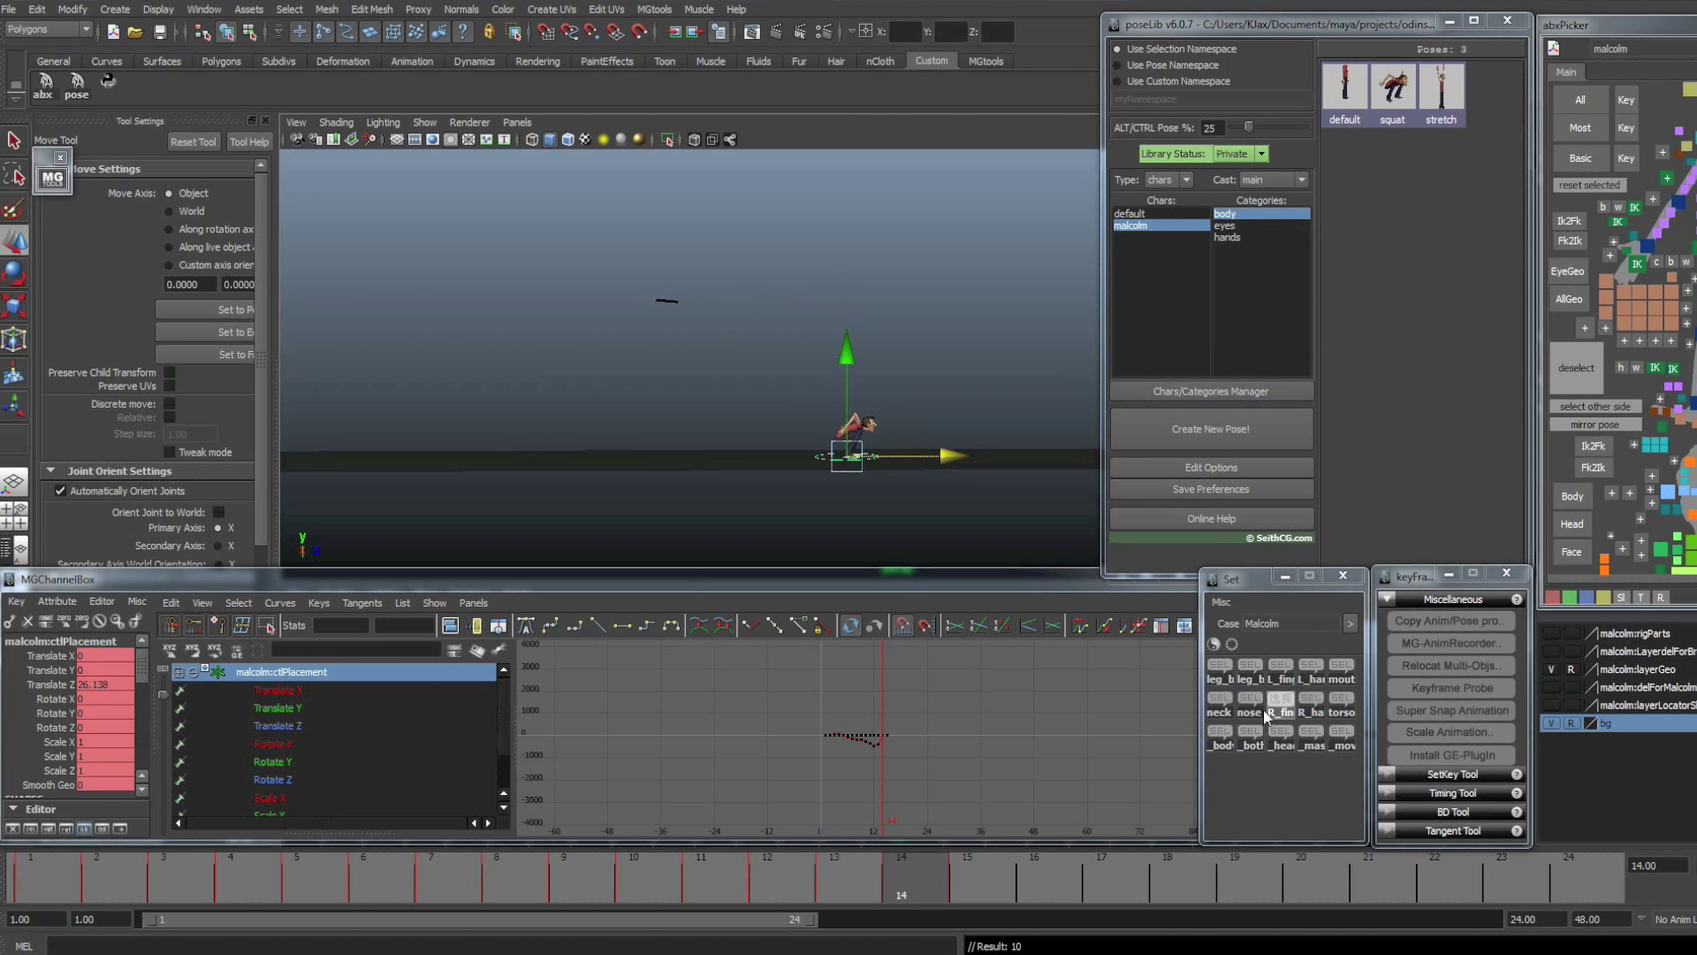
- Apply the stretch body pose to Malcolm's body controls at frame 14
left_click(1227, 734)
left_click(1442, 88)
scroll(932, 360, "down", 1)
key("e")
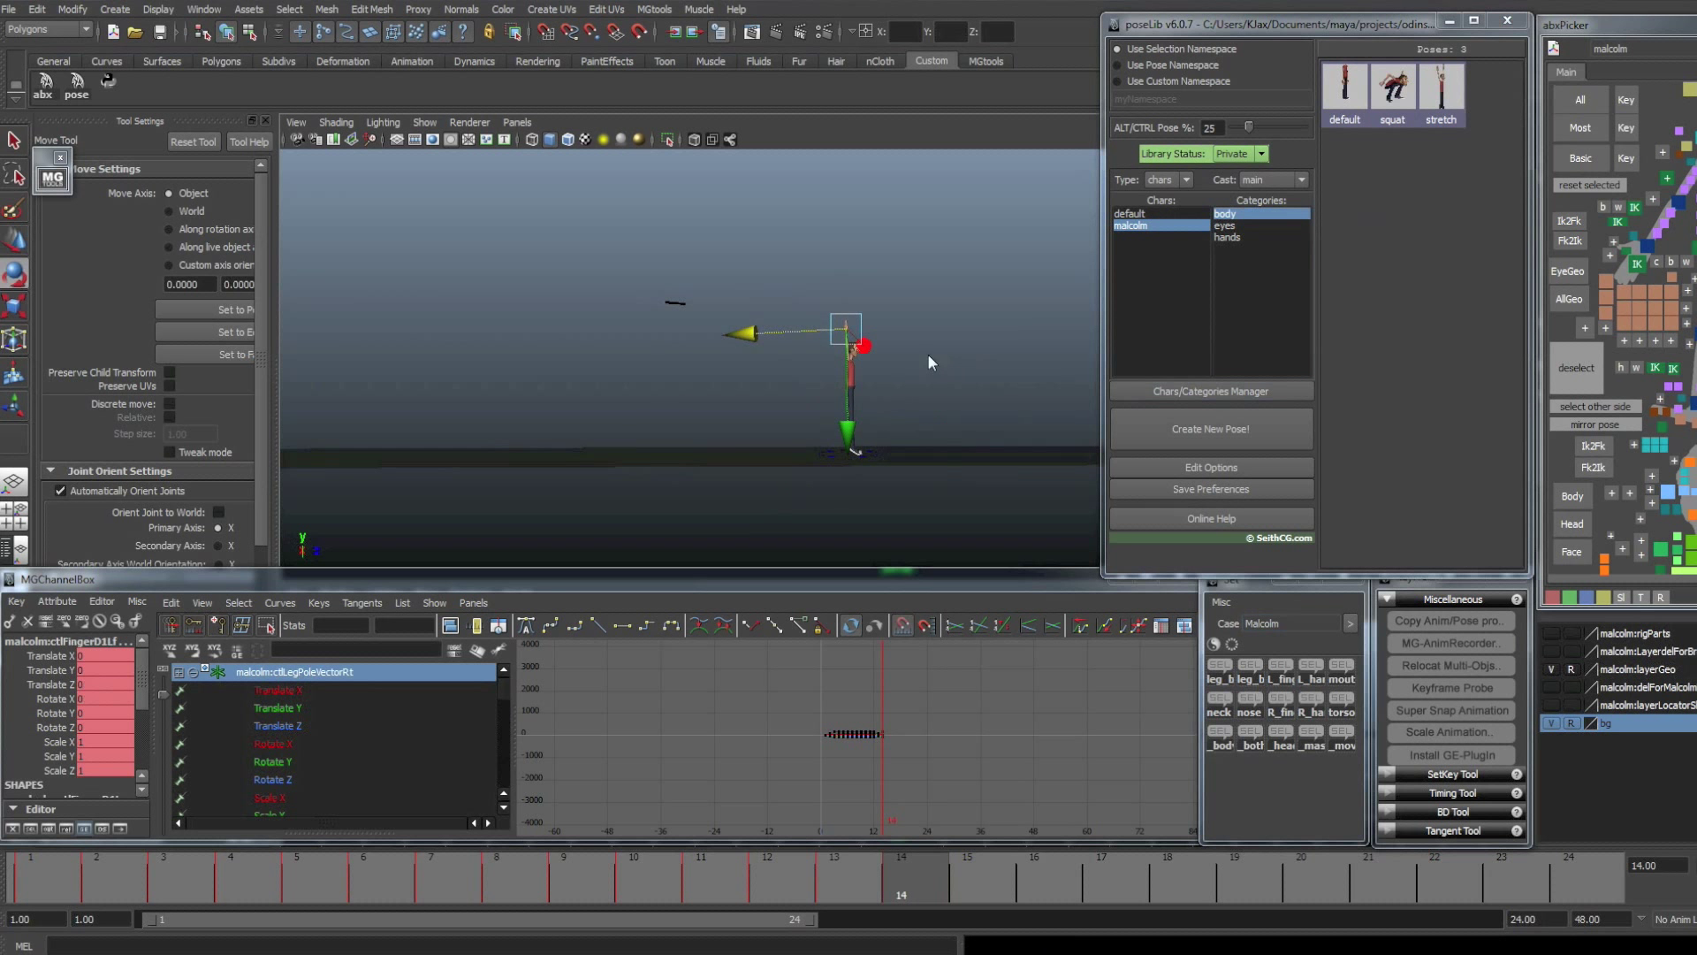
left_click_drag(987, 312, 965, 257)
key("s")
key("ctrl+z")
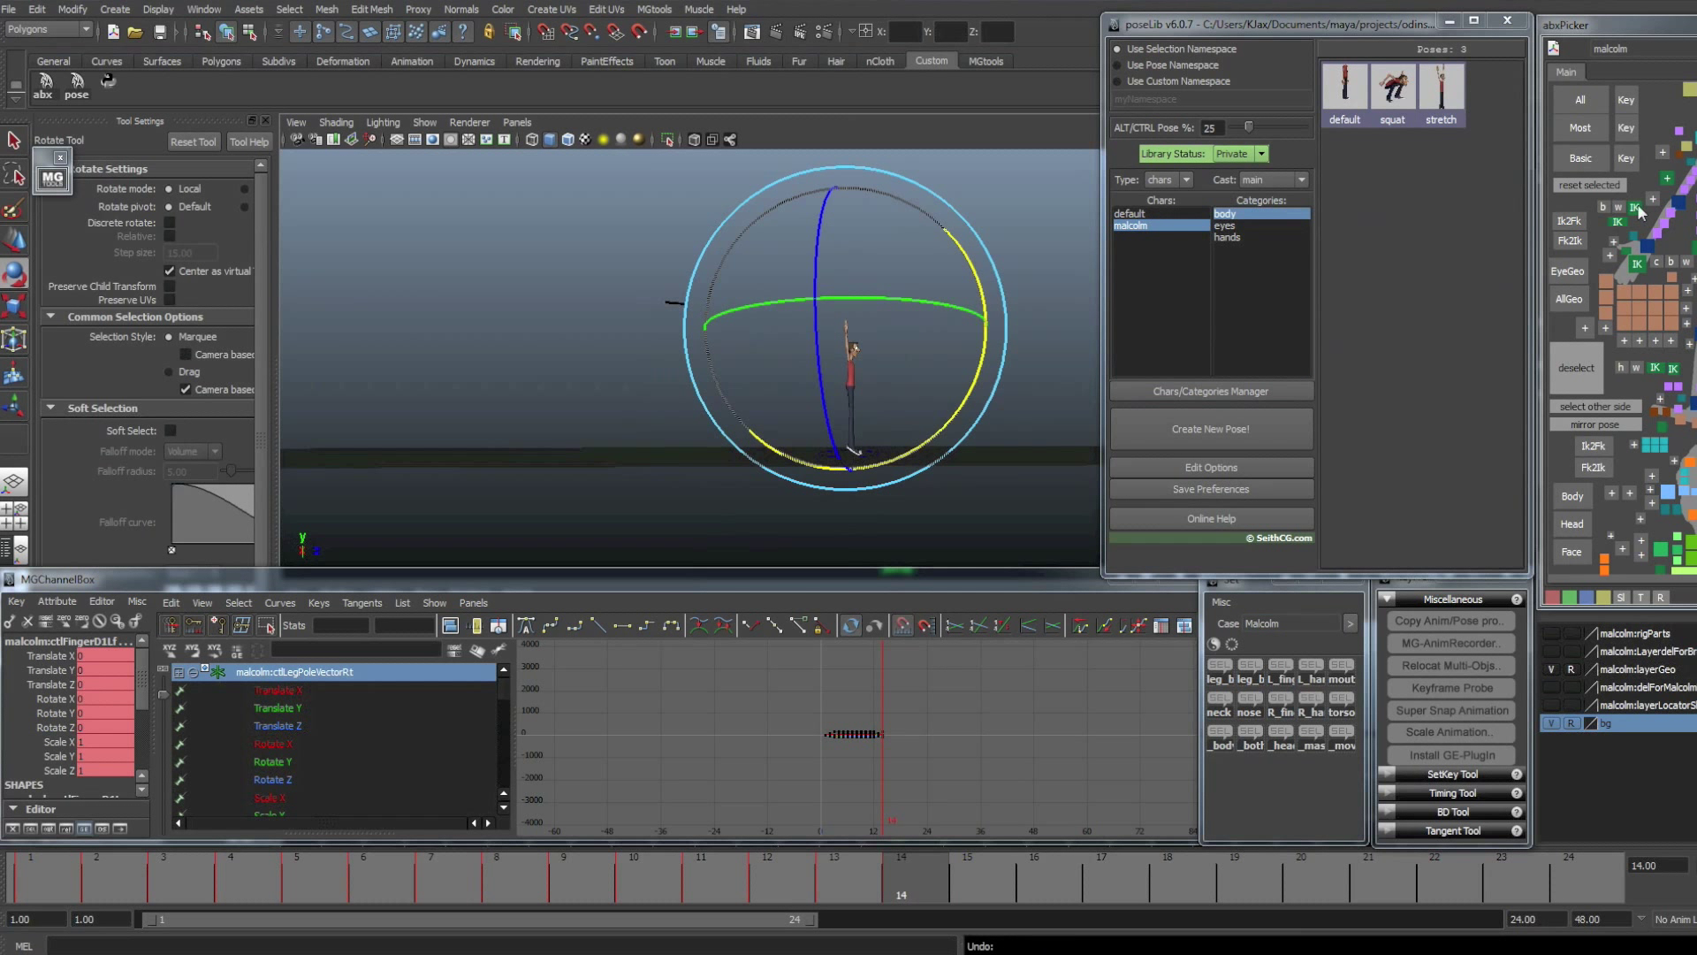
- Refine Malcolm's stretched landing pose at frame 14 with a small control rotation and key it
left_click(1692, 424)
left_click_drag(955, 361, 920, 341)
key("s")
scroll(846, 338, "down", 1)
key("comma")
key("comma")
key("period")
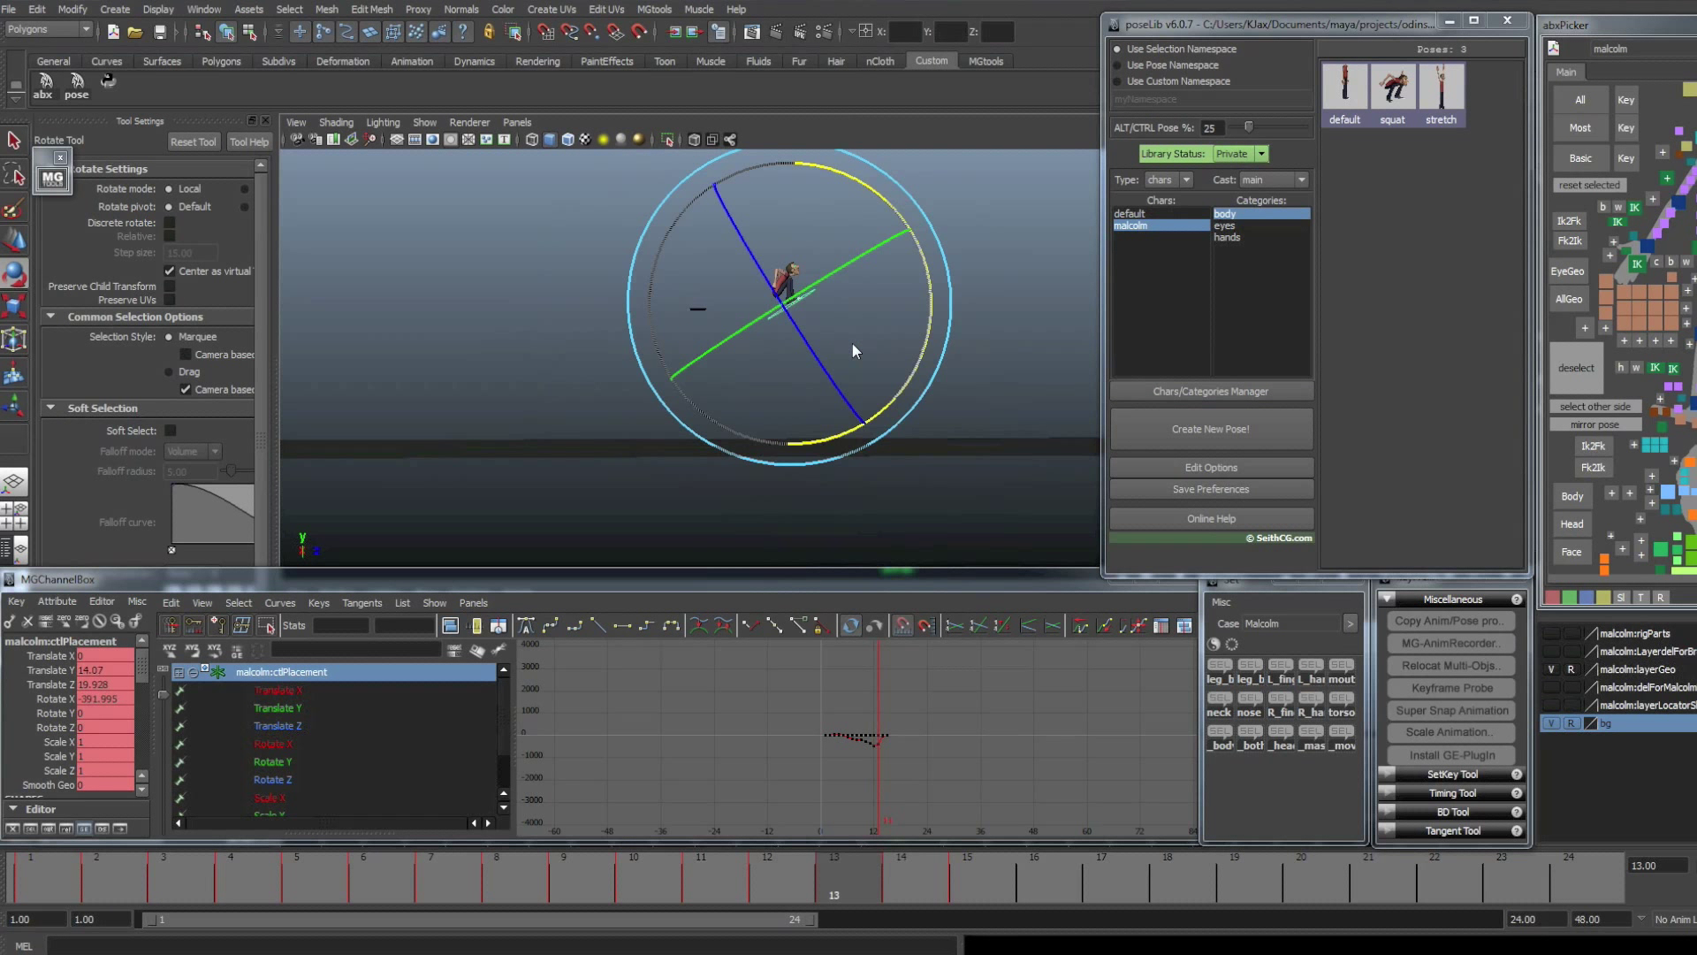
key("period")
key("period")
scroll(847, 394, "up", 2)
- Key the body and placement controls together at frame 15, holding the stretched landing position from frame 14
key("comma")
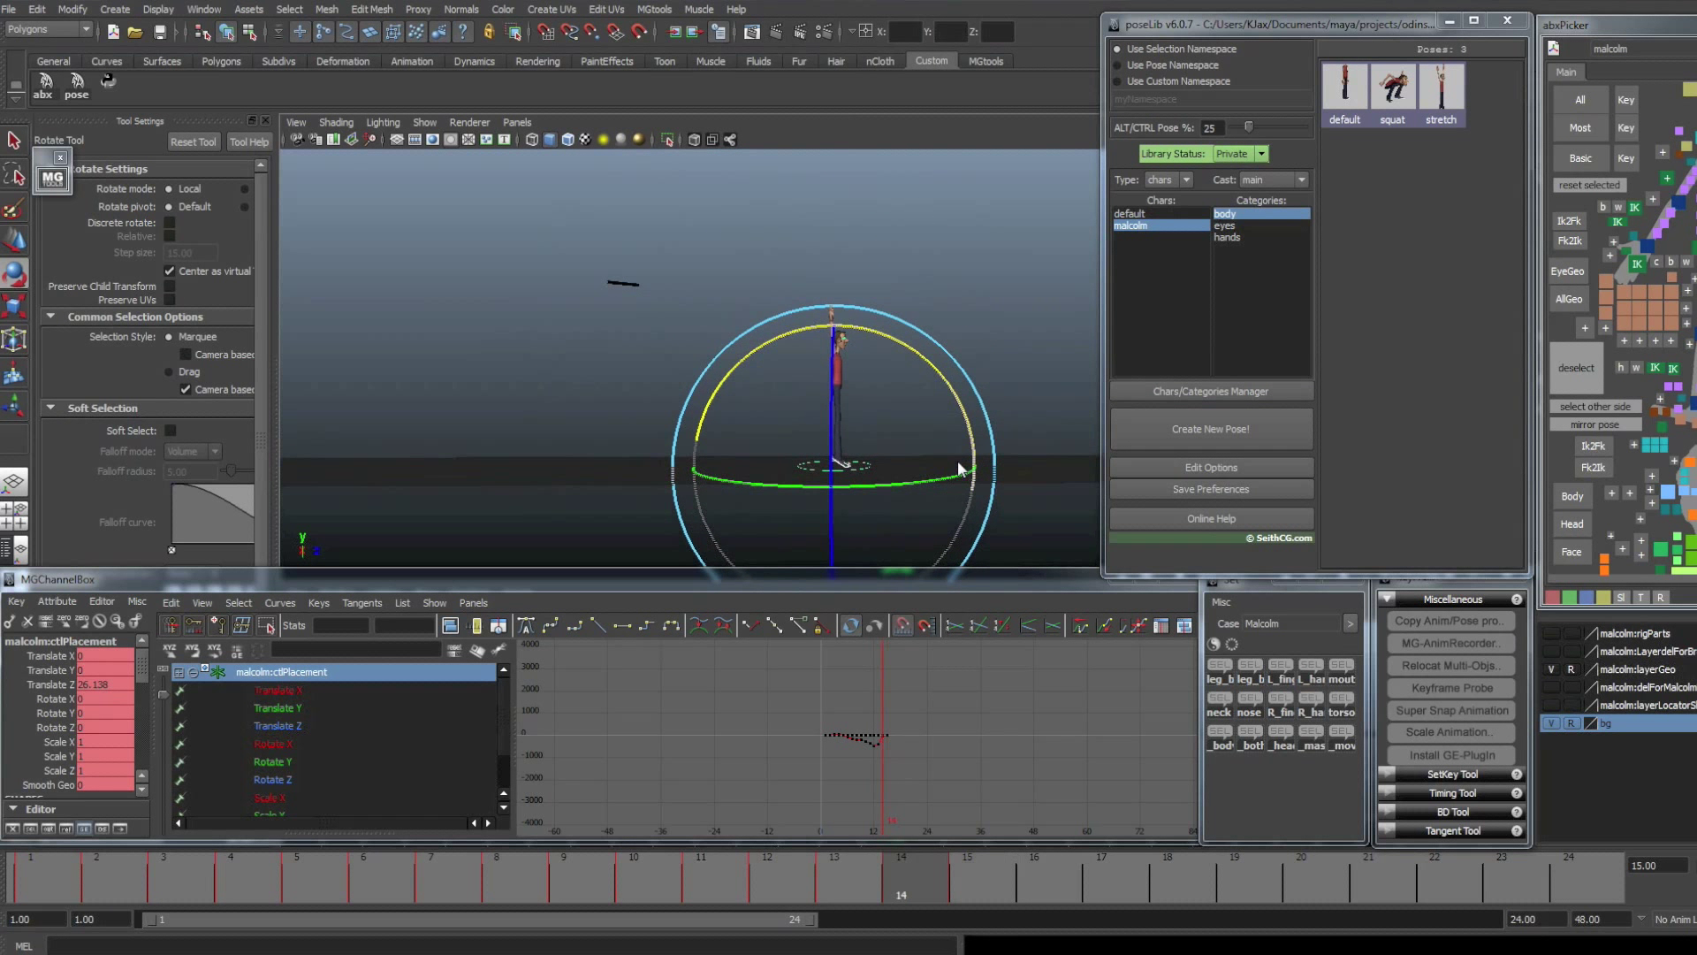
key("comma")
key("period")
key("period")
key("s")
left_click(1250, 744)
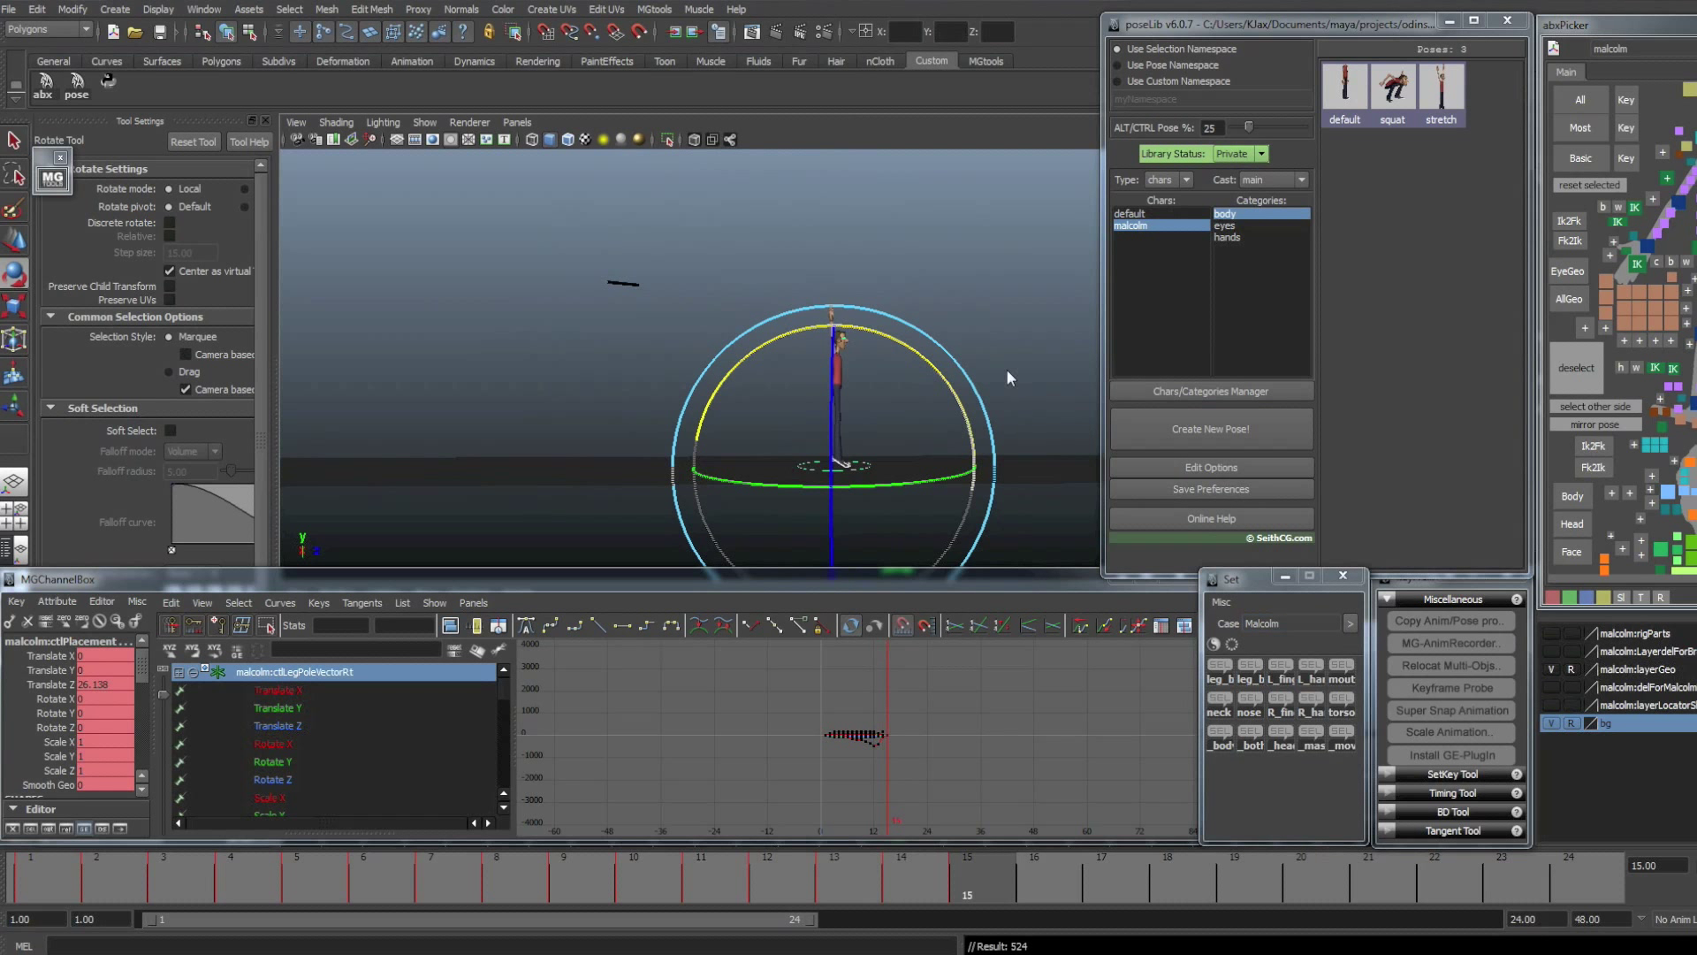
- Apply the squat body pose to Malcolm's body controls at frame 15
left_click(1393, 88)
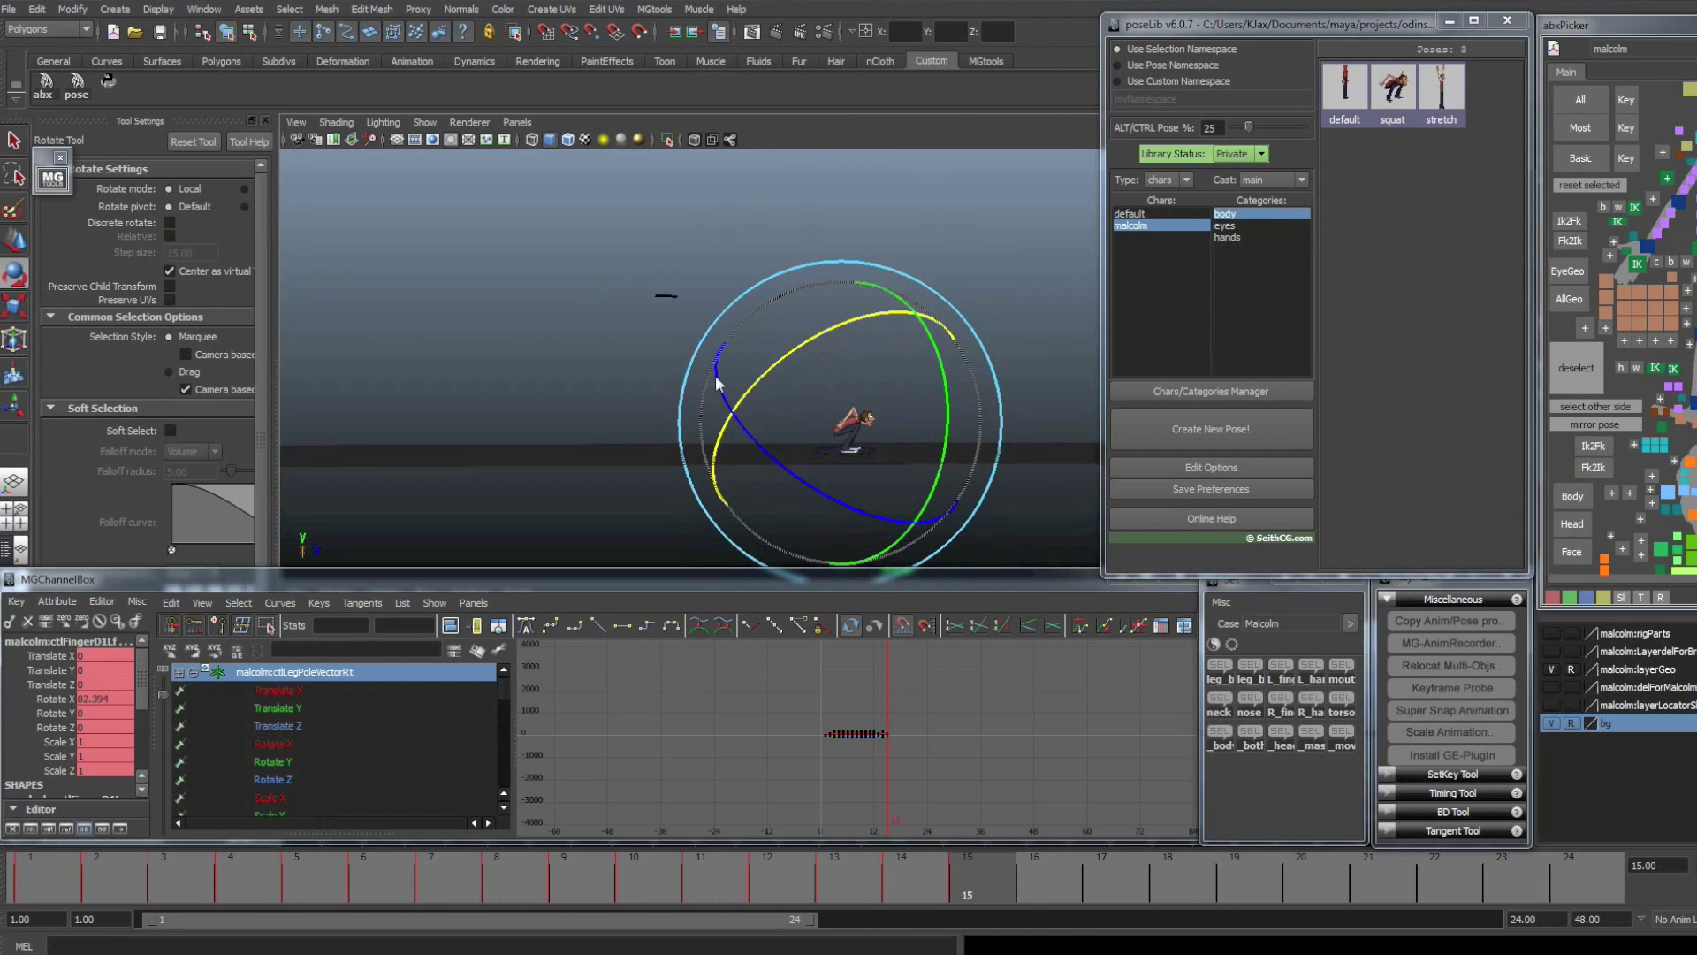
middle_click_drag(716, 384, 717, 328, "alt")
right_click_drag(718, 328, 767, 373, "alt")
- Step back and forth between frame 8 and frame 15 to review the swing, flip and landing timing
key("comma")
key("comma")
key("comma")
key("comma")
key("comma")
key("comma")
key("comma")
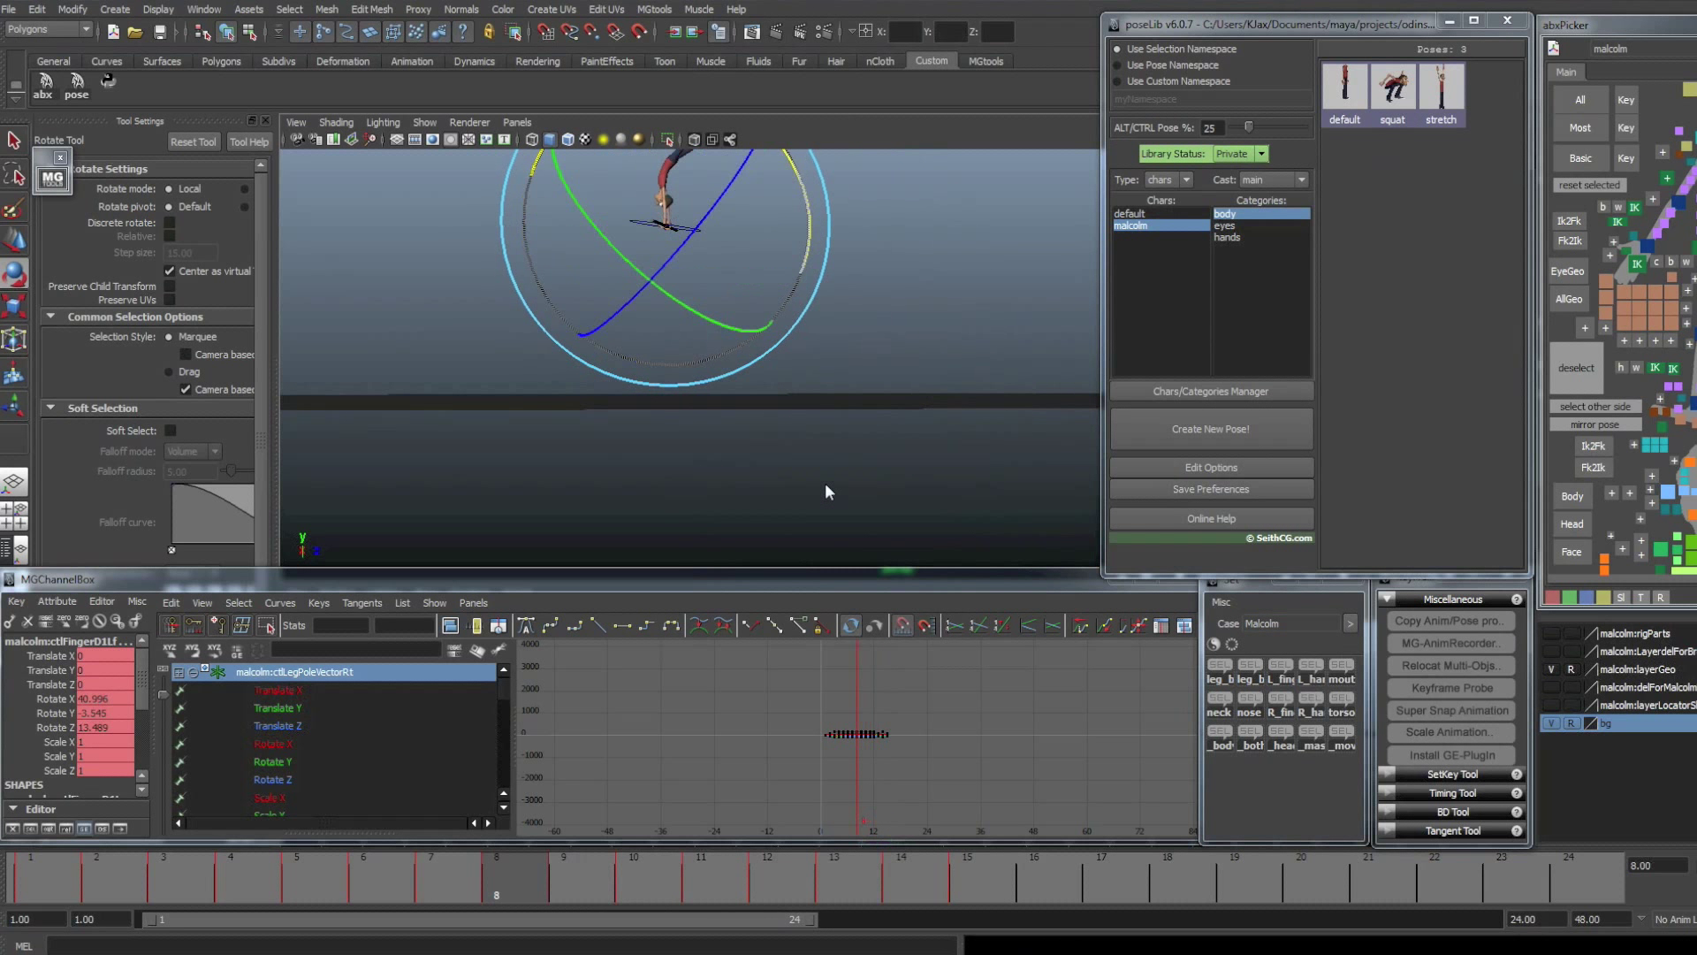
key("period")
key("period")
key("period")
key("period")
key("period")
key("period")
key("period")
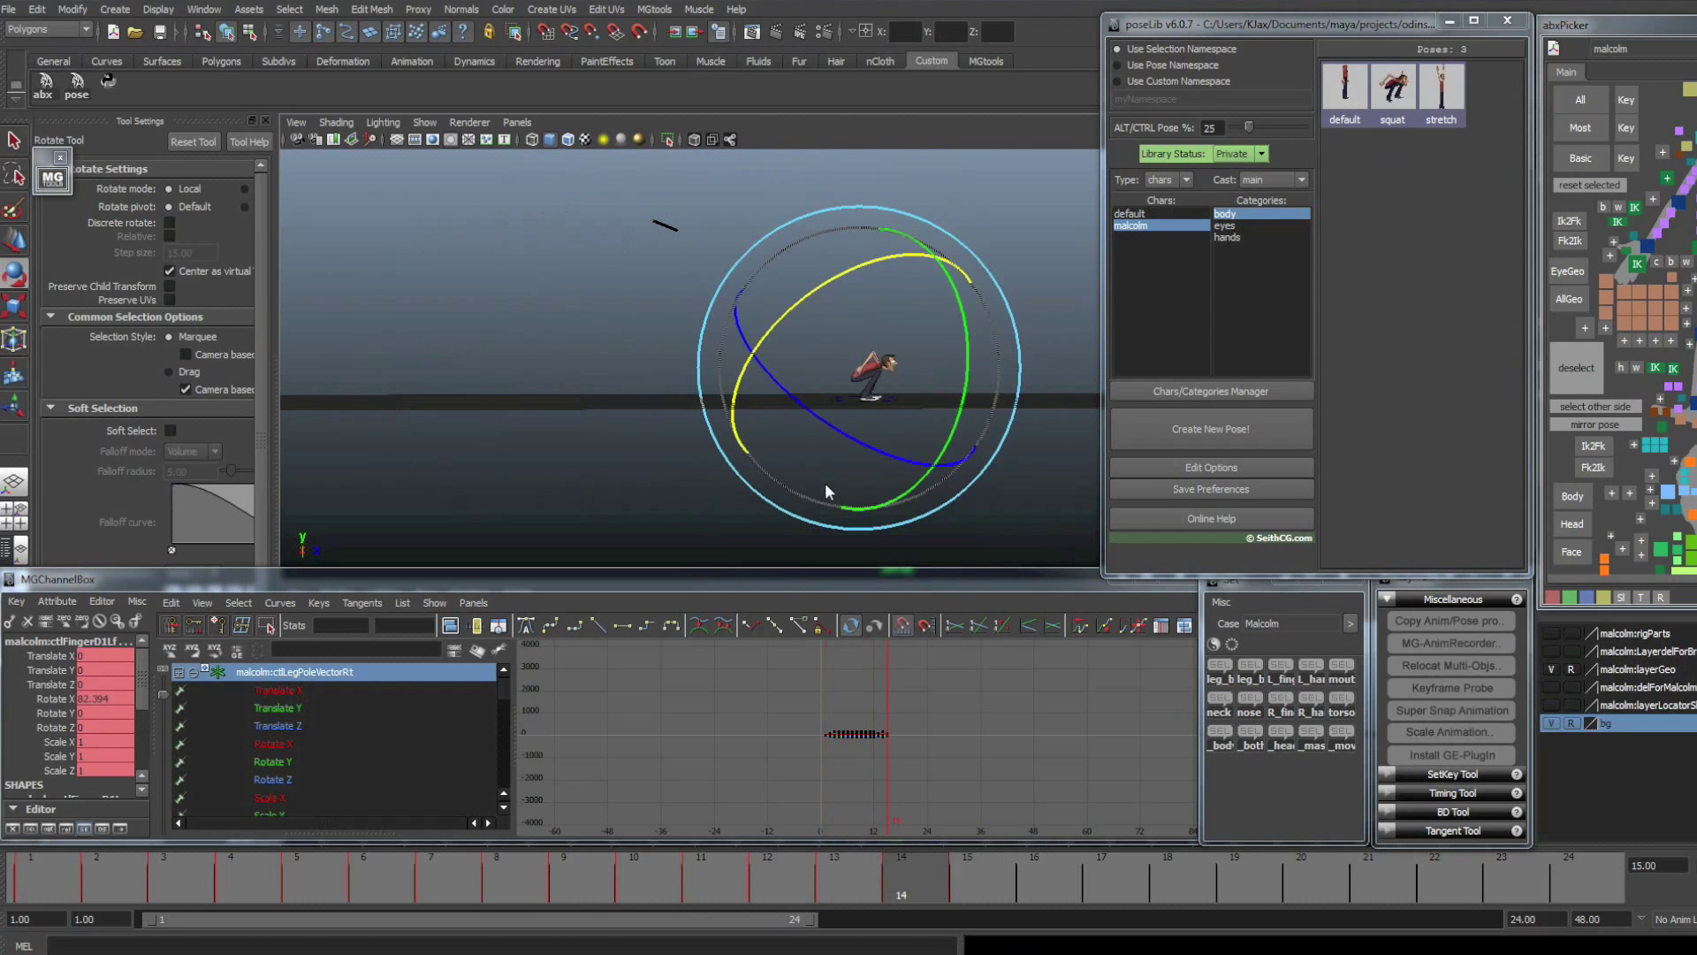
left_click_drag(871, 475, 723, 473, "alt")
left_click(555, 354)
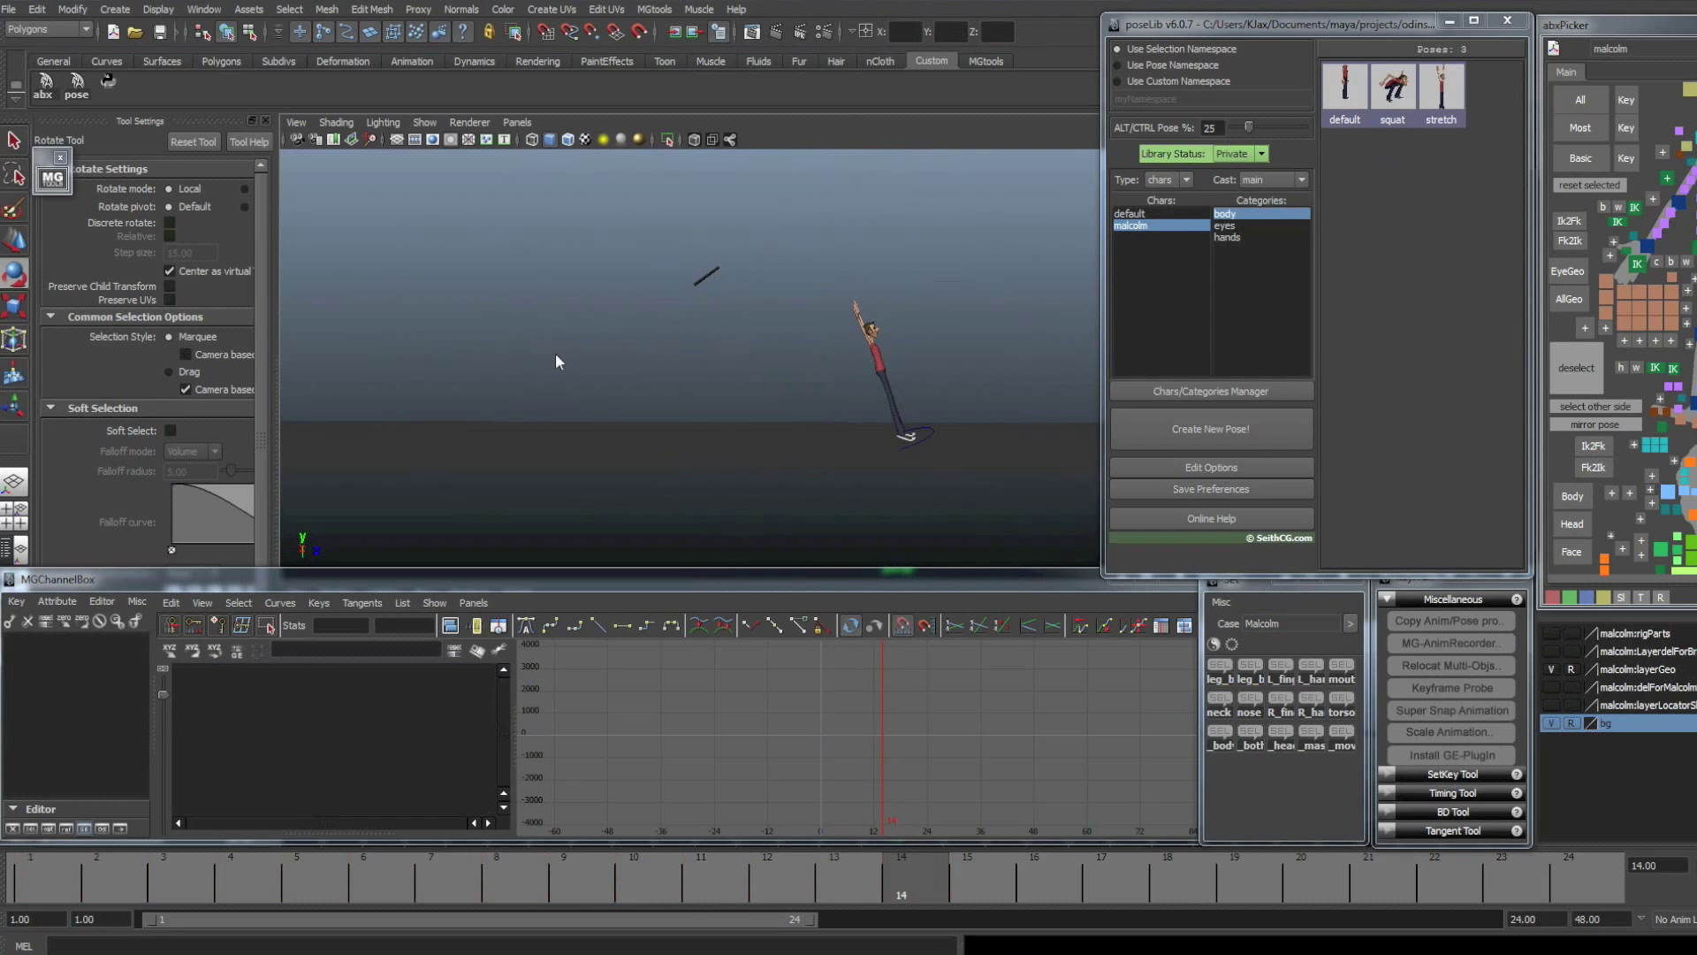
left_click_drag(555, 360, 606, 407, "alt")
mouse_move(840, 895)
left_mouse_down()
mouse_move(299, 861)
mouse_move(872, 865)
mouse_move(787, 854)
mouse_move(833, 861)
left_mouse_up()
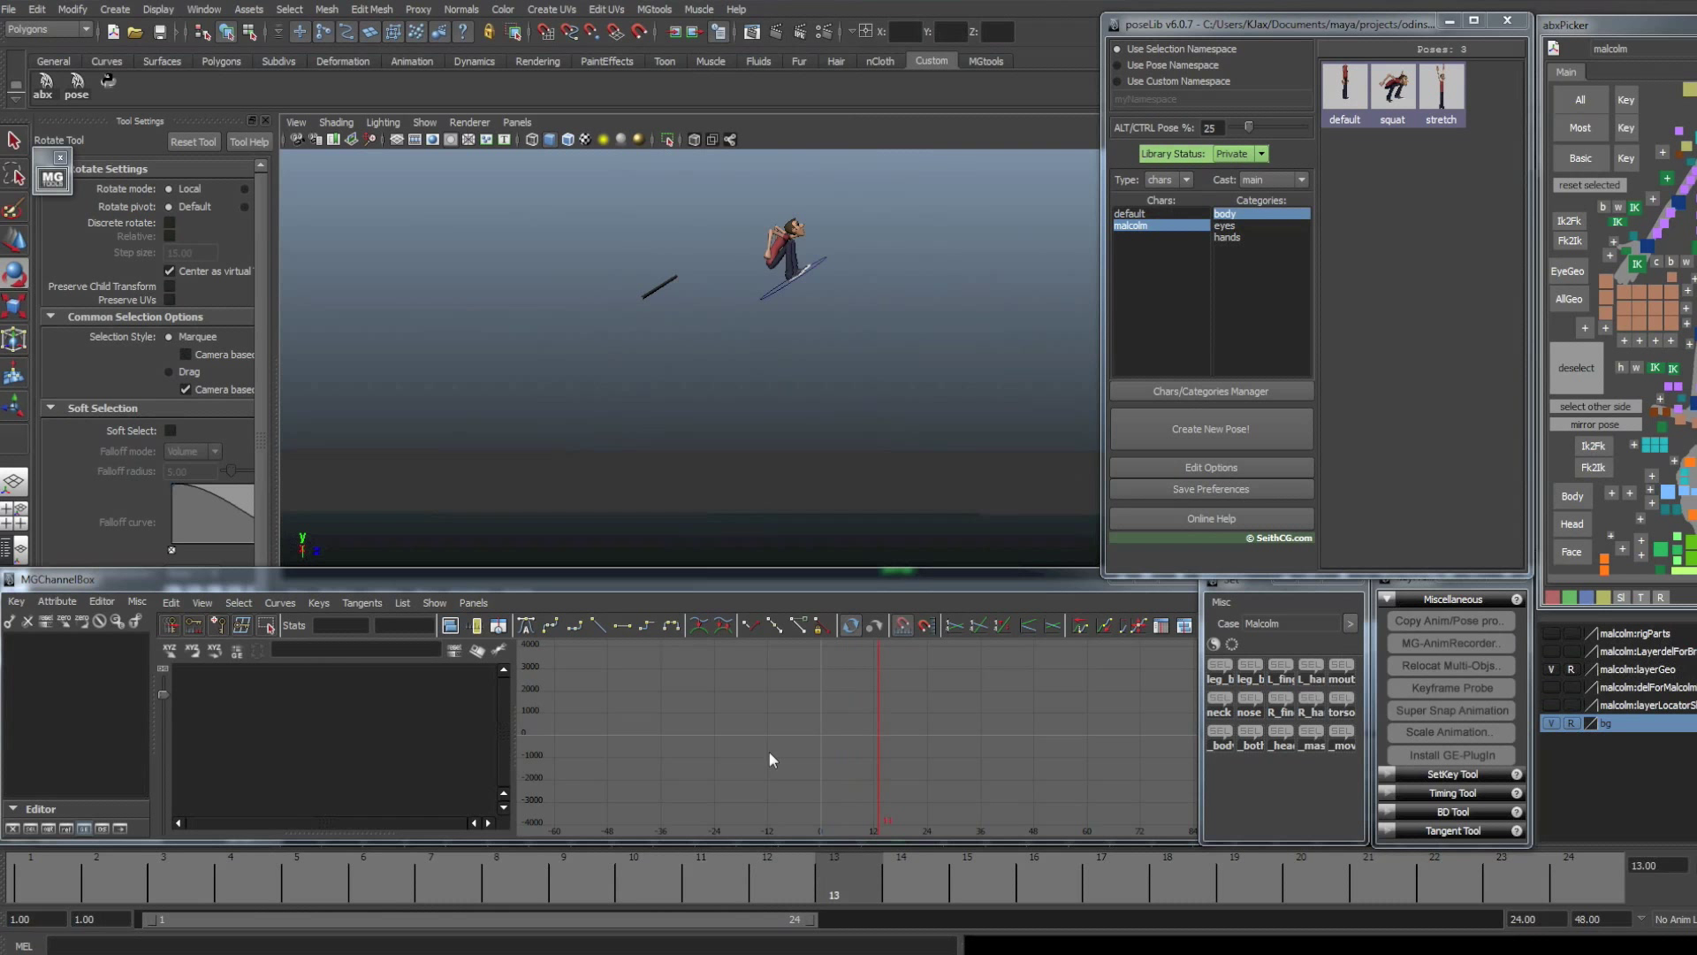
- Make room before the landing and copy the airborne tuck from frame 13 to frame 15, keying the body and placement controls
left_click(1253, 738)
left_click_drag(798, 867, 836, 871)
left_click(1112, 881)
middle_click_drag(836, 871, 976, 873)
key("s")
key("s")
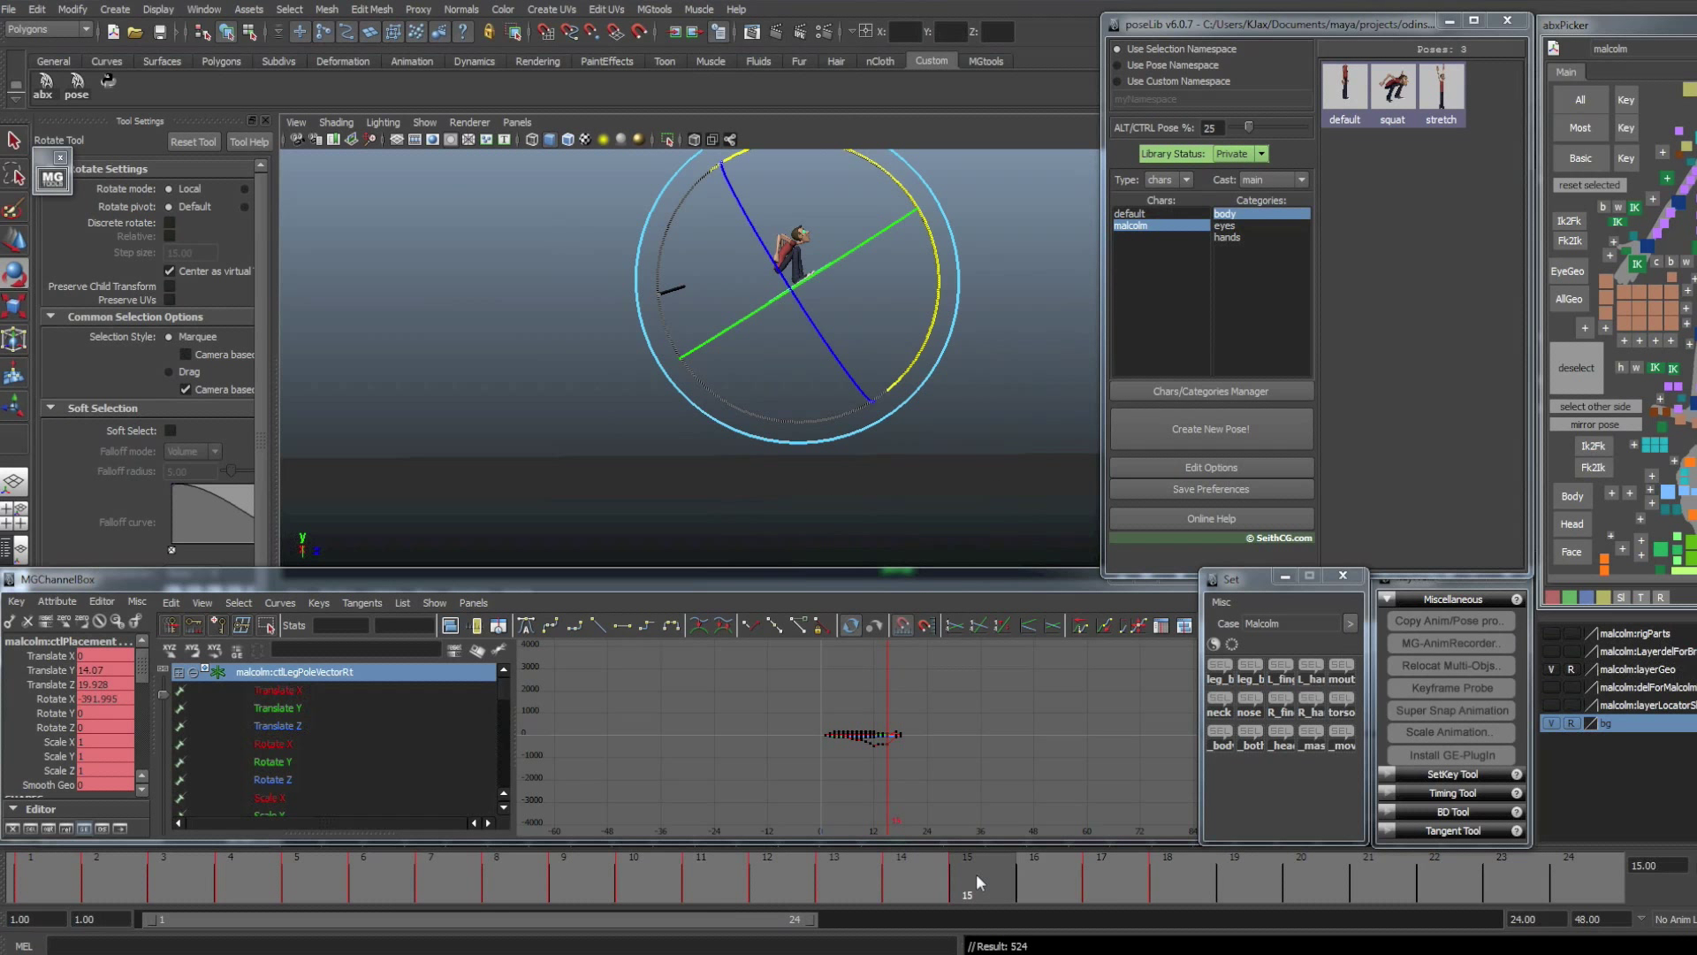
- Key Malcolm's controls on the added in-between frames up to frame 16 and return to the tuck at frame 13
left_click_drag(976, 874, 1038, 872)
key("s")
left_click(925, 872)
middle_click_drag(924, 871, 1020, 872)
left_click_drag(1020, 872, 778, 875)
key("period")
- Select Malcolm's placement control and key it at frame 13
left_click(1690, 89)
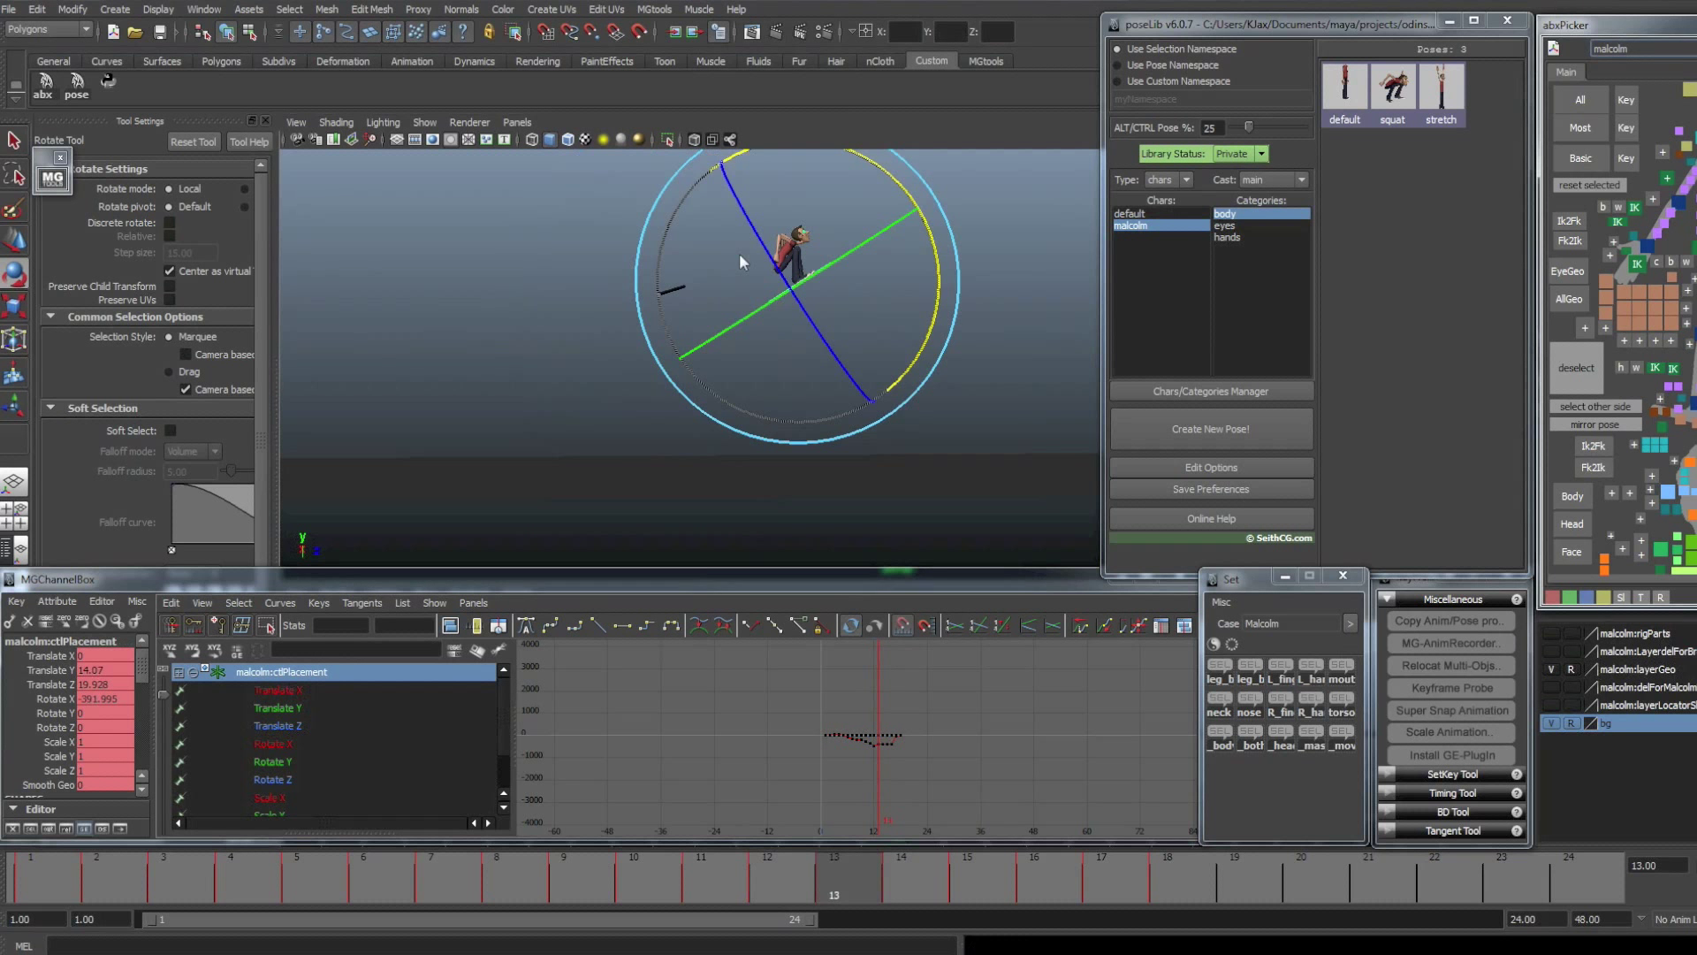
middle_click_drag(703, 285, 755, 301, "alt")
key("s")
left_click_drag(755, 297, 841, 417, "alt")
- Try lowering the body mover controls along their object axis at frame 13, undo it, and set the Move tool's axis to World
left_click(1340, 744)
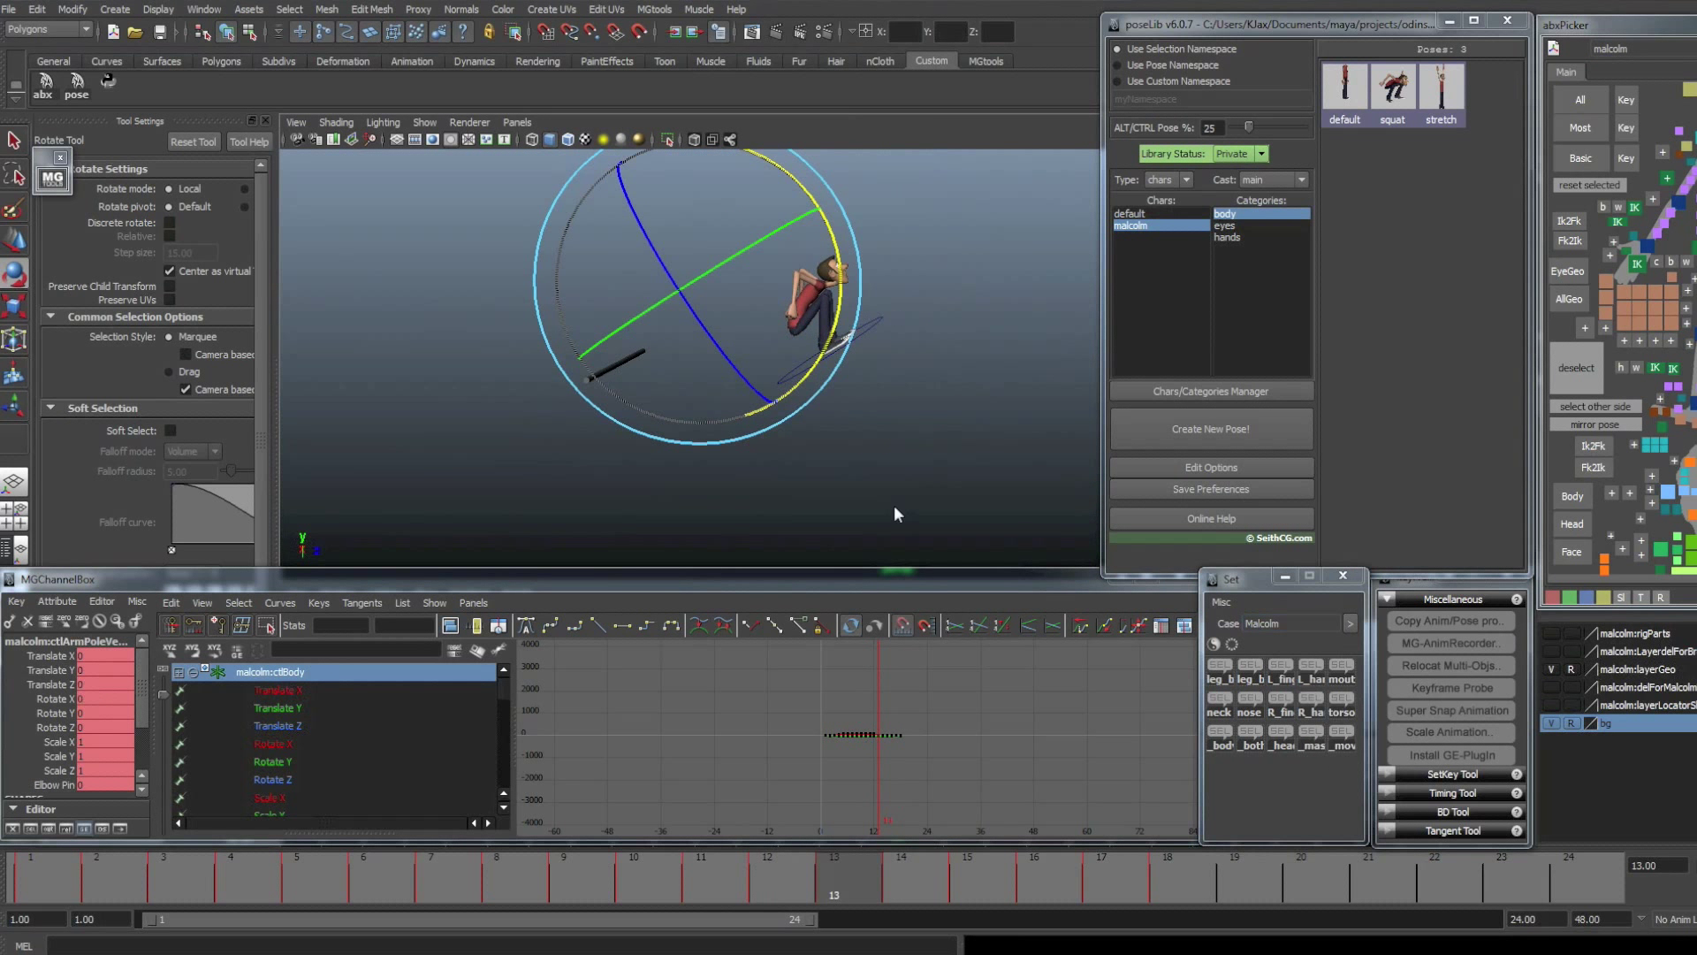
key("w")
mouse_move(640, 204)
left_mouse_down()
mouse_move(636, 189)
mouse_move(663, 227)
left_mouse_up()
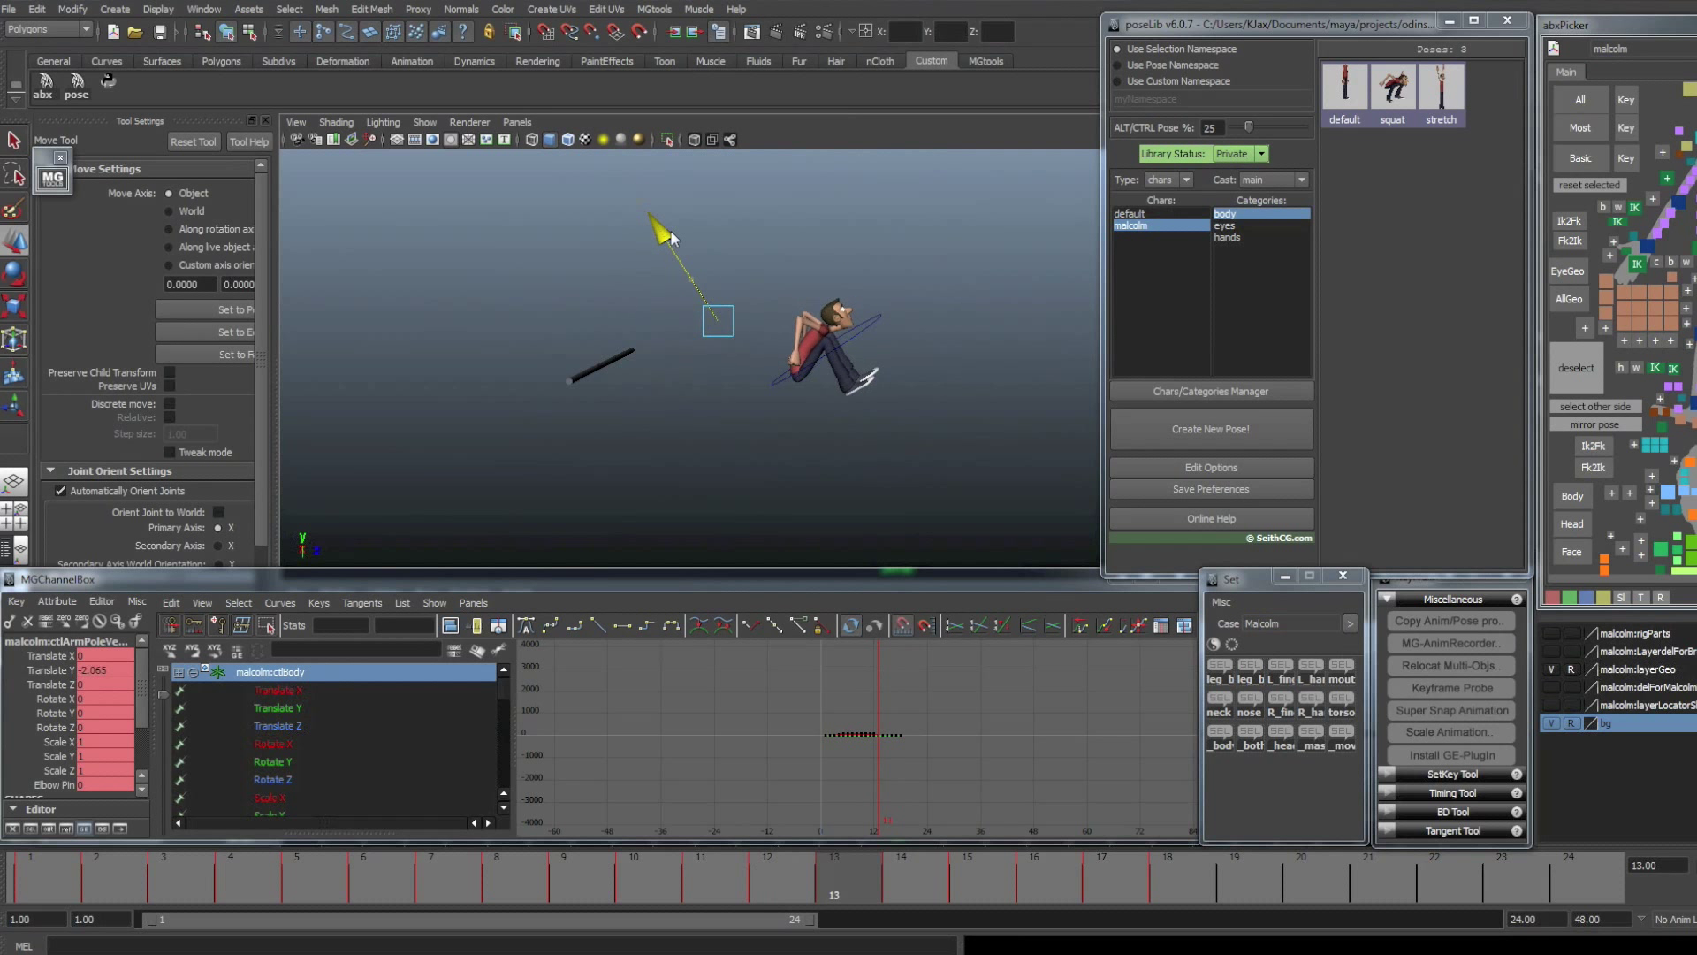
key("ctrl+z")
left_click(169, 211)
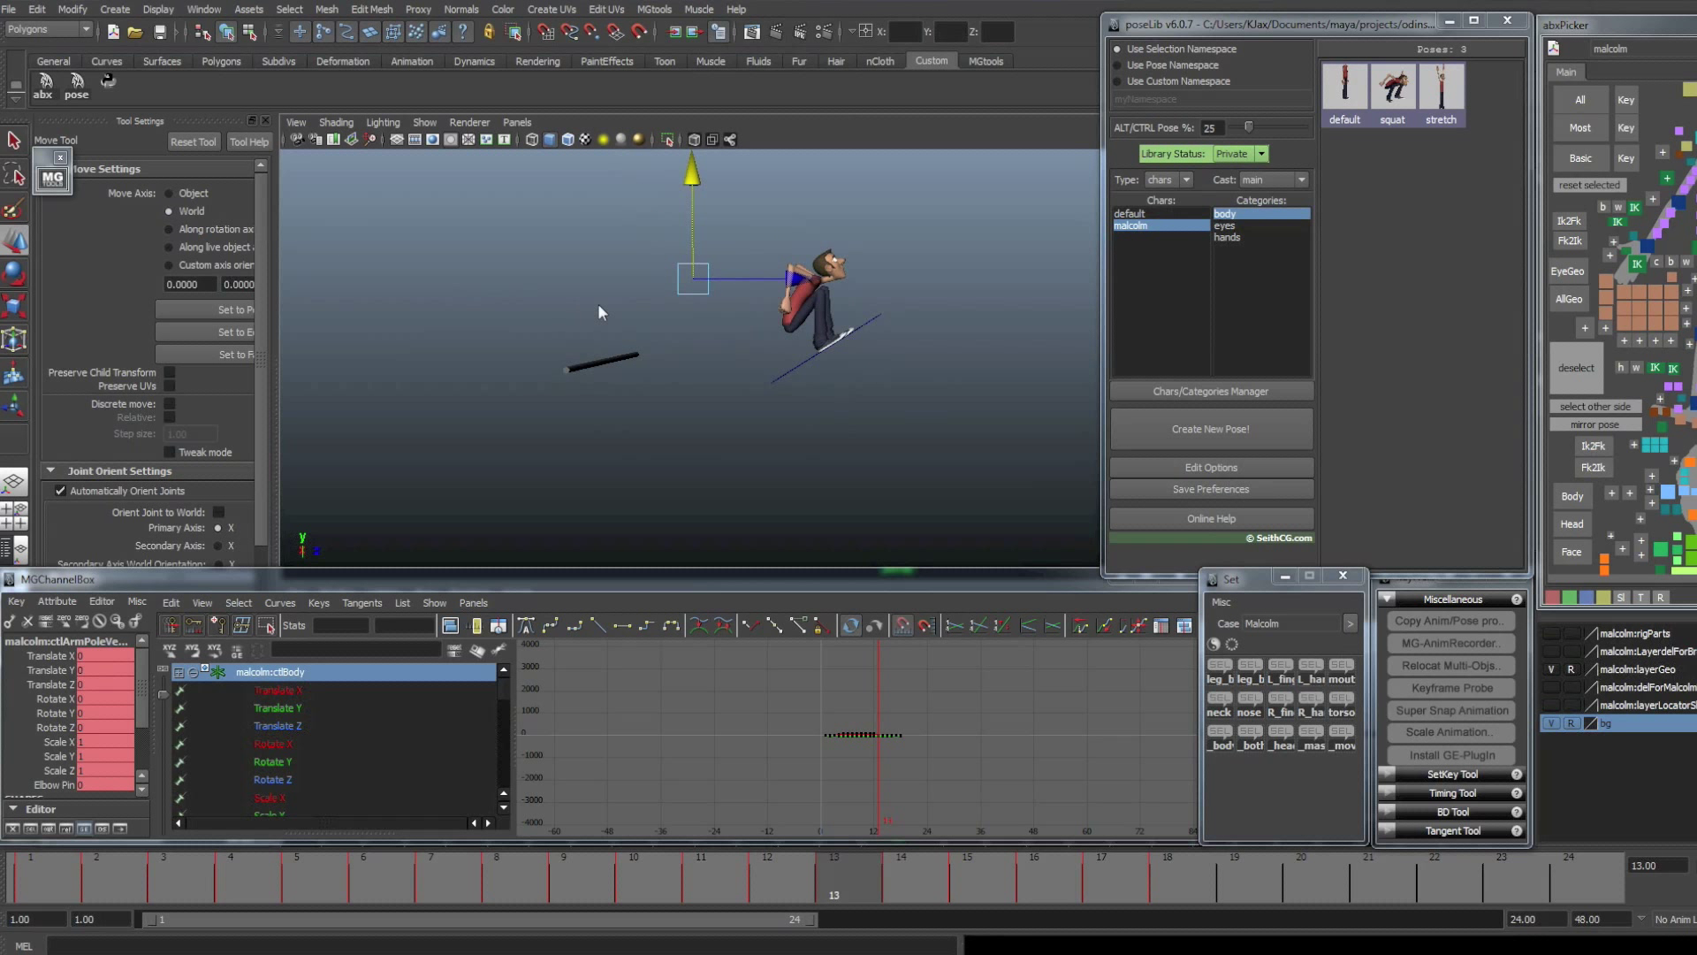
- Rotate the placement control at frame 13 until Malcolm's tuck sits level
left_click(783, 375)
key("e")
left_click_drag(868, 221, 928, 252)
- Lower the body mover controls to about Translate Y -2.01 and Z -0.11, centring the tuck on the placement control, and carry the offset to frame 15
left_click(1341, 733)
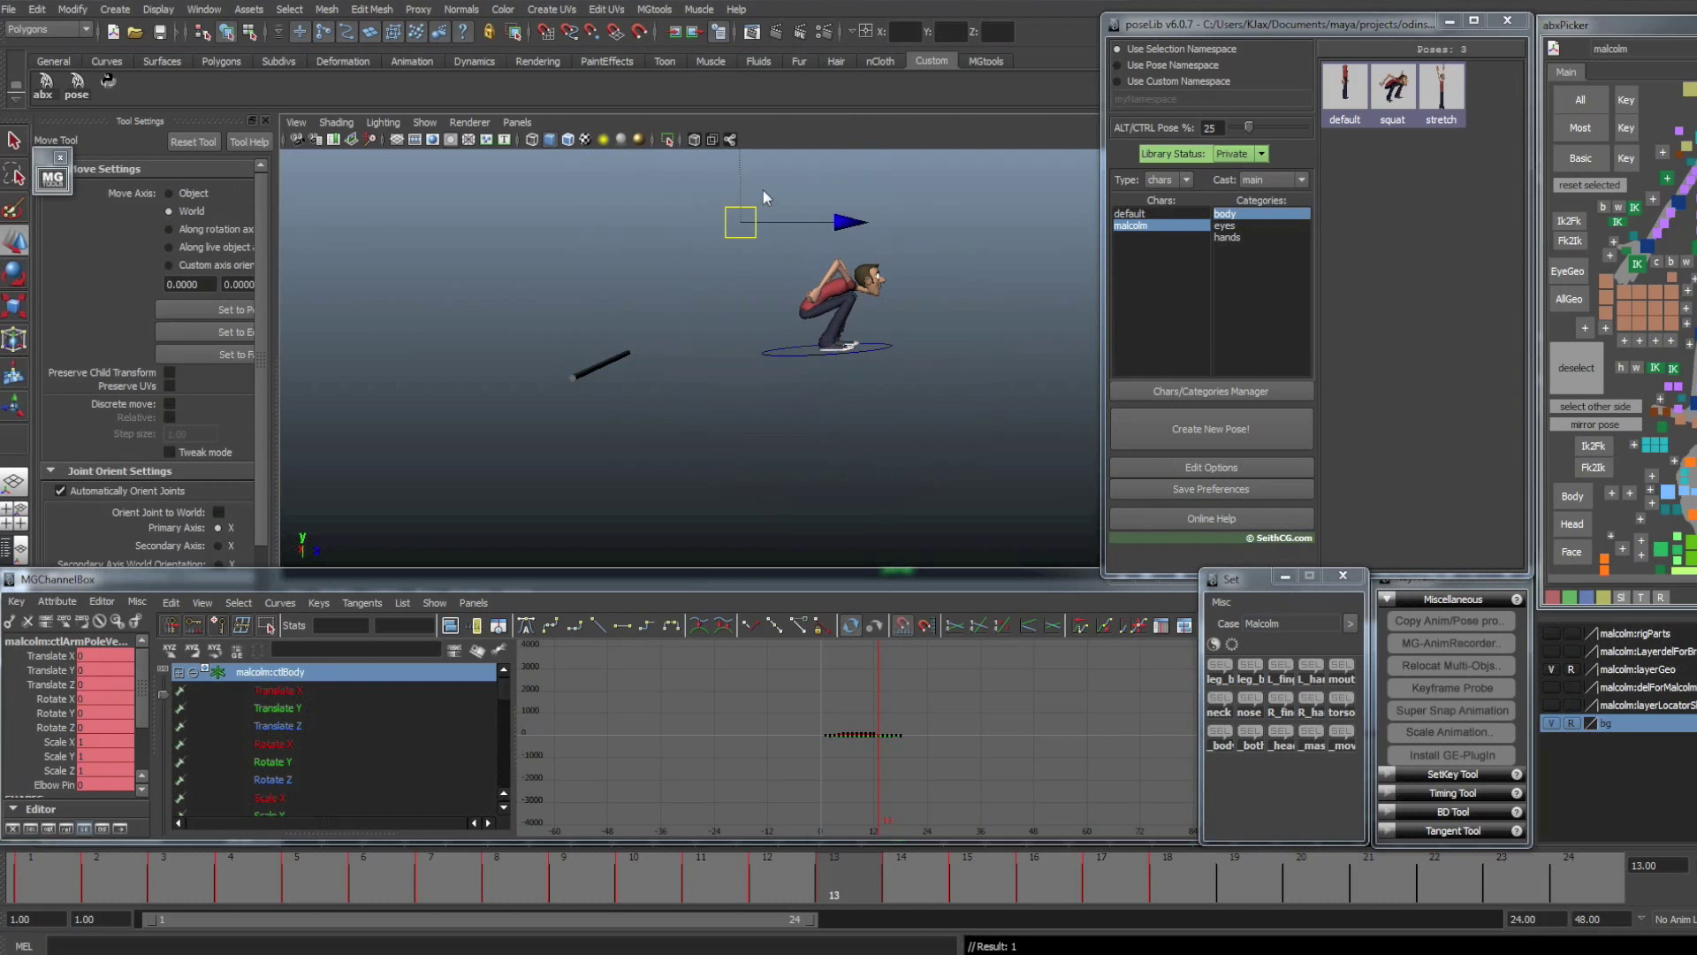
left_click(1342, 735)
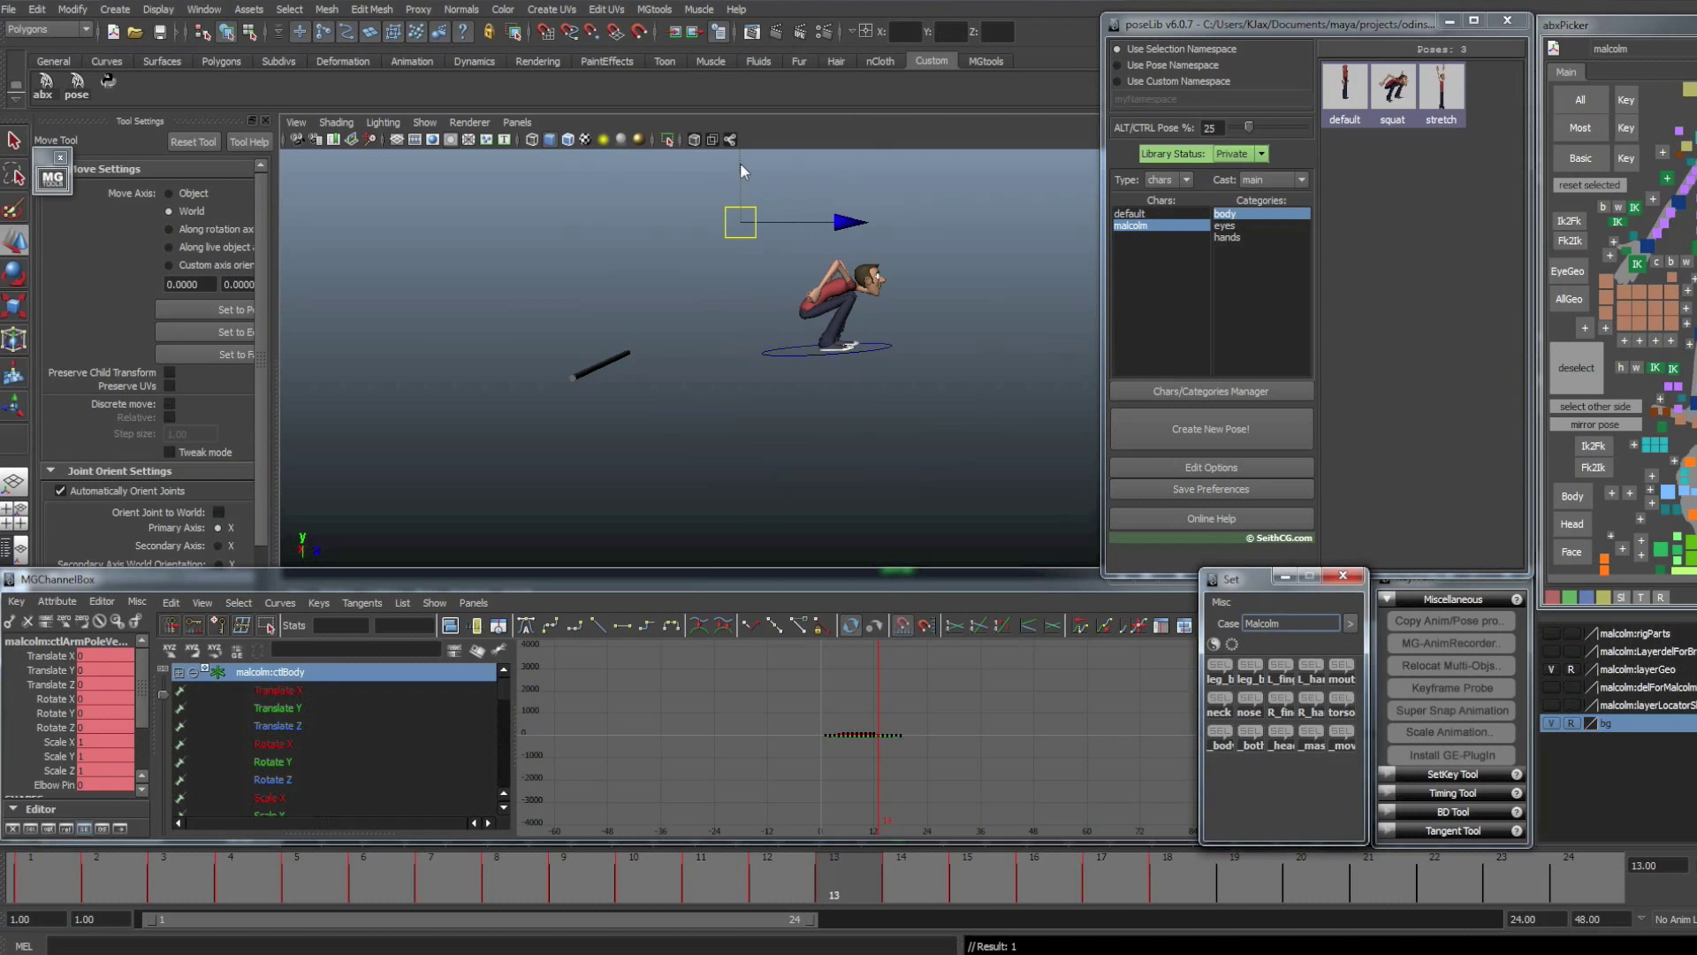
left_click_drag(739, 162, 761, 275)
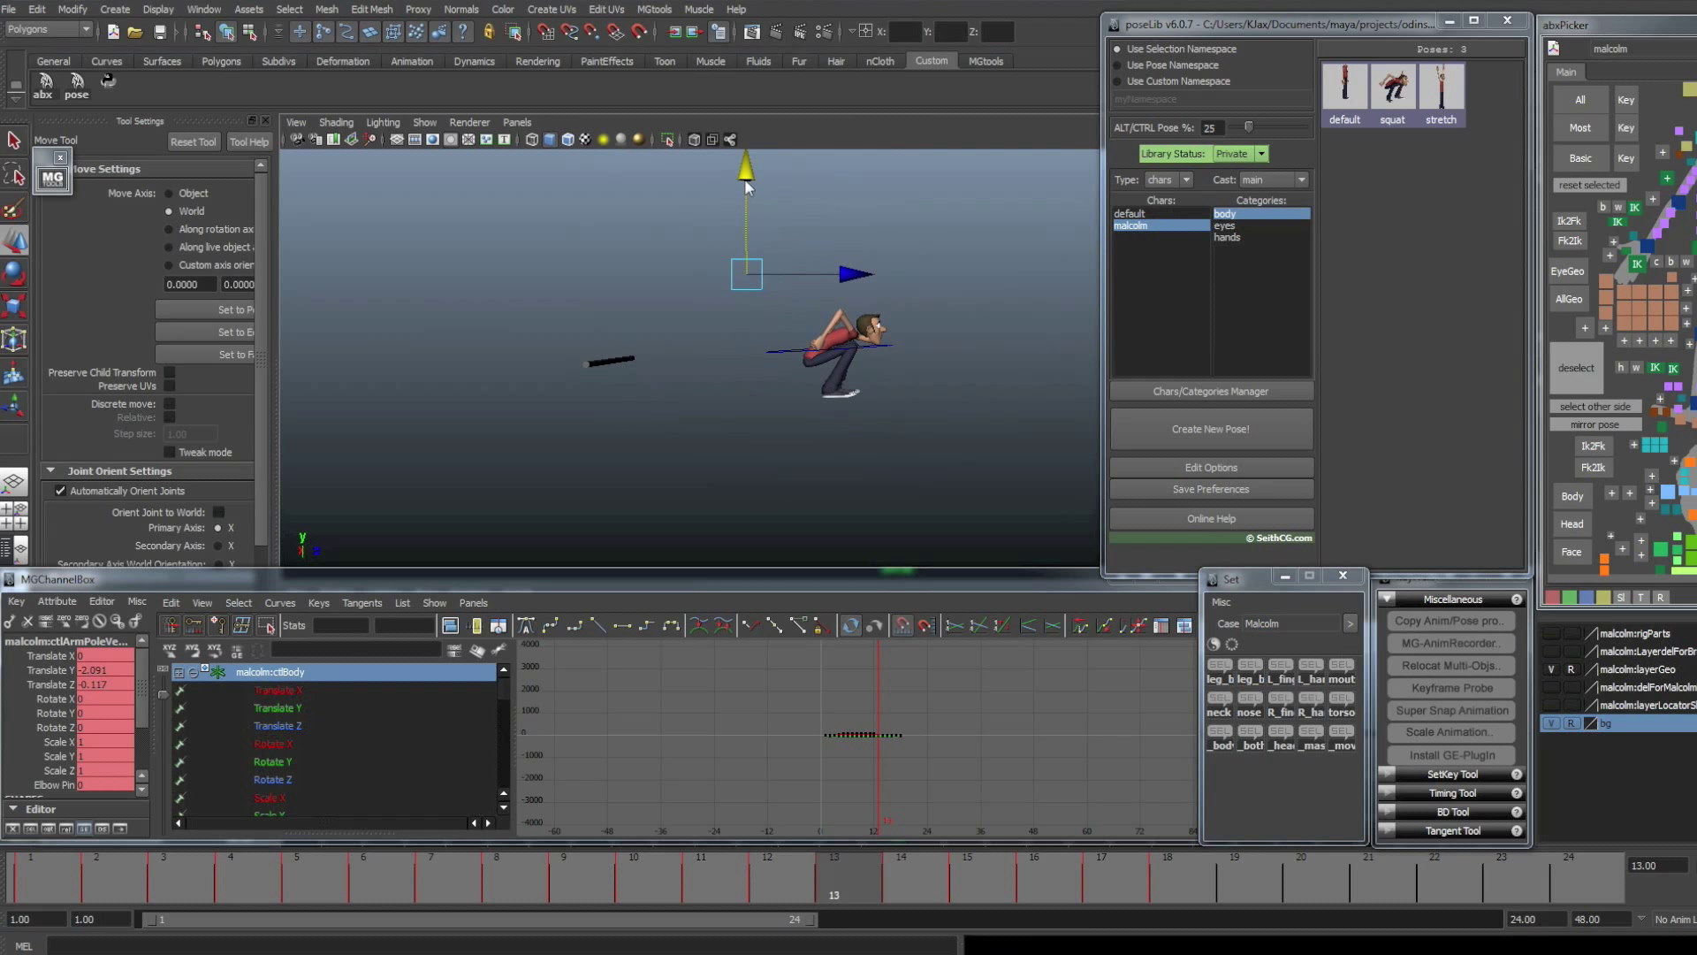
left_click_drag(747, 186, 747, 184)
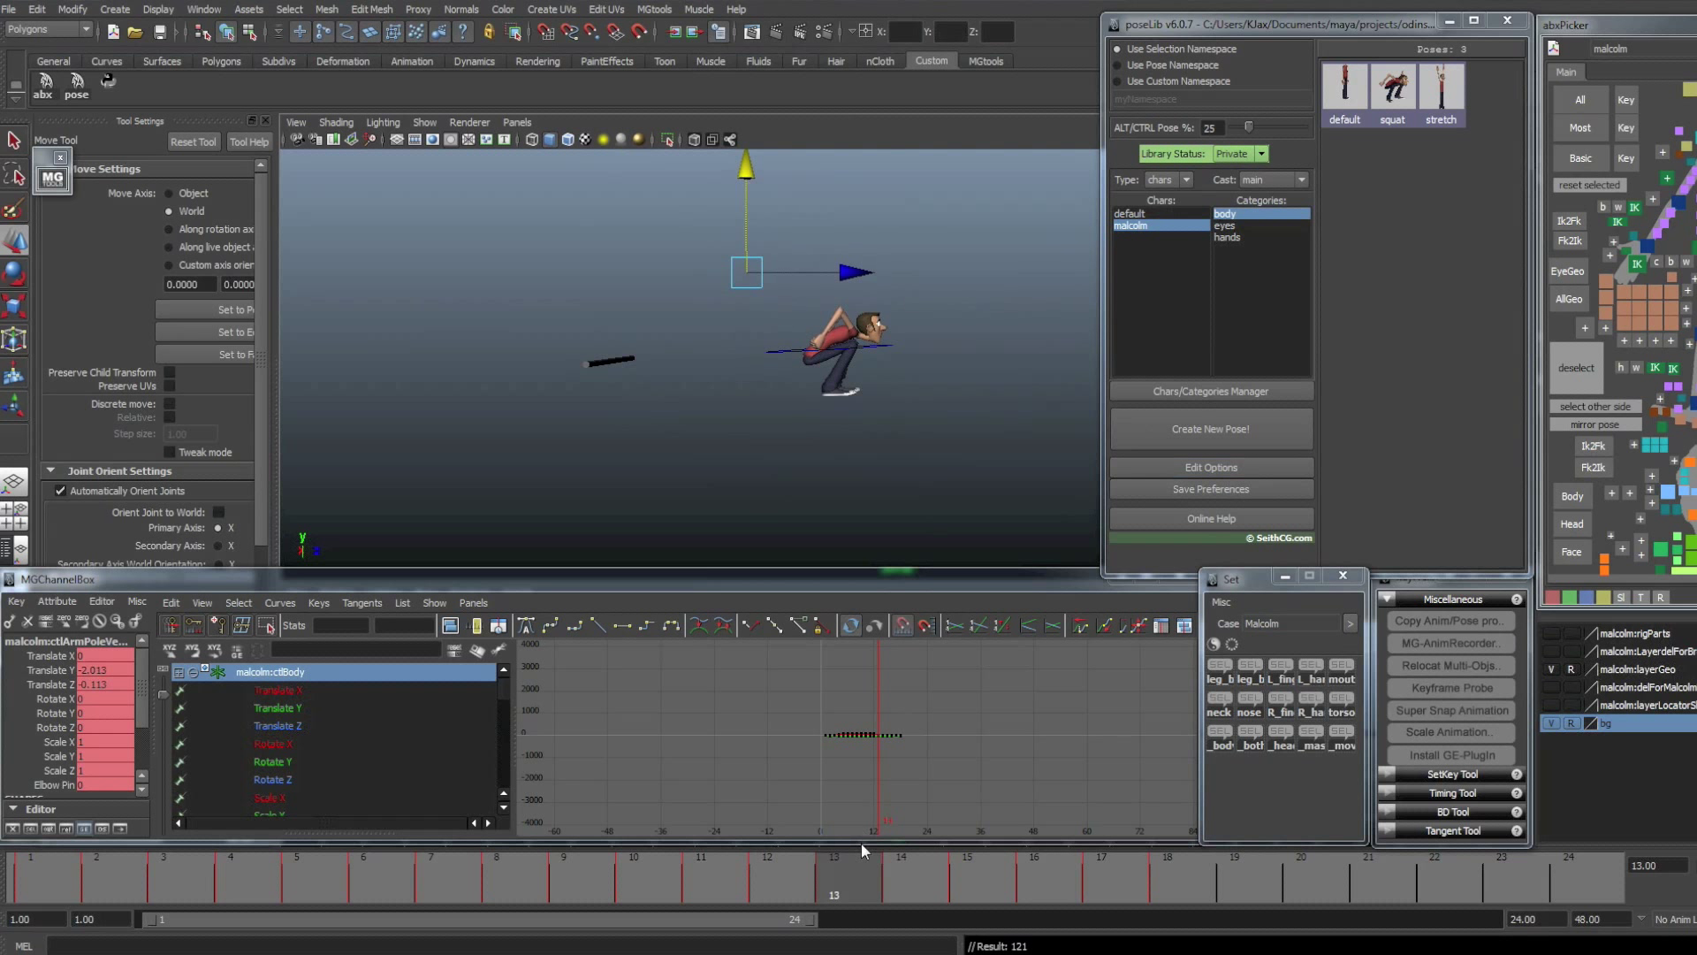
left_click(990, 873)
left_click_drag(1050, 872, 768, 871)
key("period")
- Rotate the placement control at the start of the airborne tuck to turn Malcolm further in the flip, comparing the neighbouring frames
left_click(1692, 539)
scroll(799, 314, "down", 1)
key("comma")
key("period")
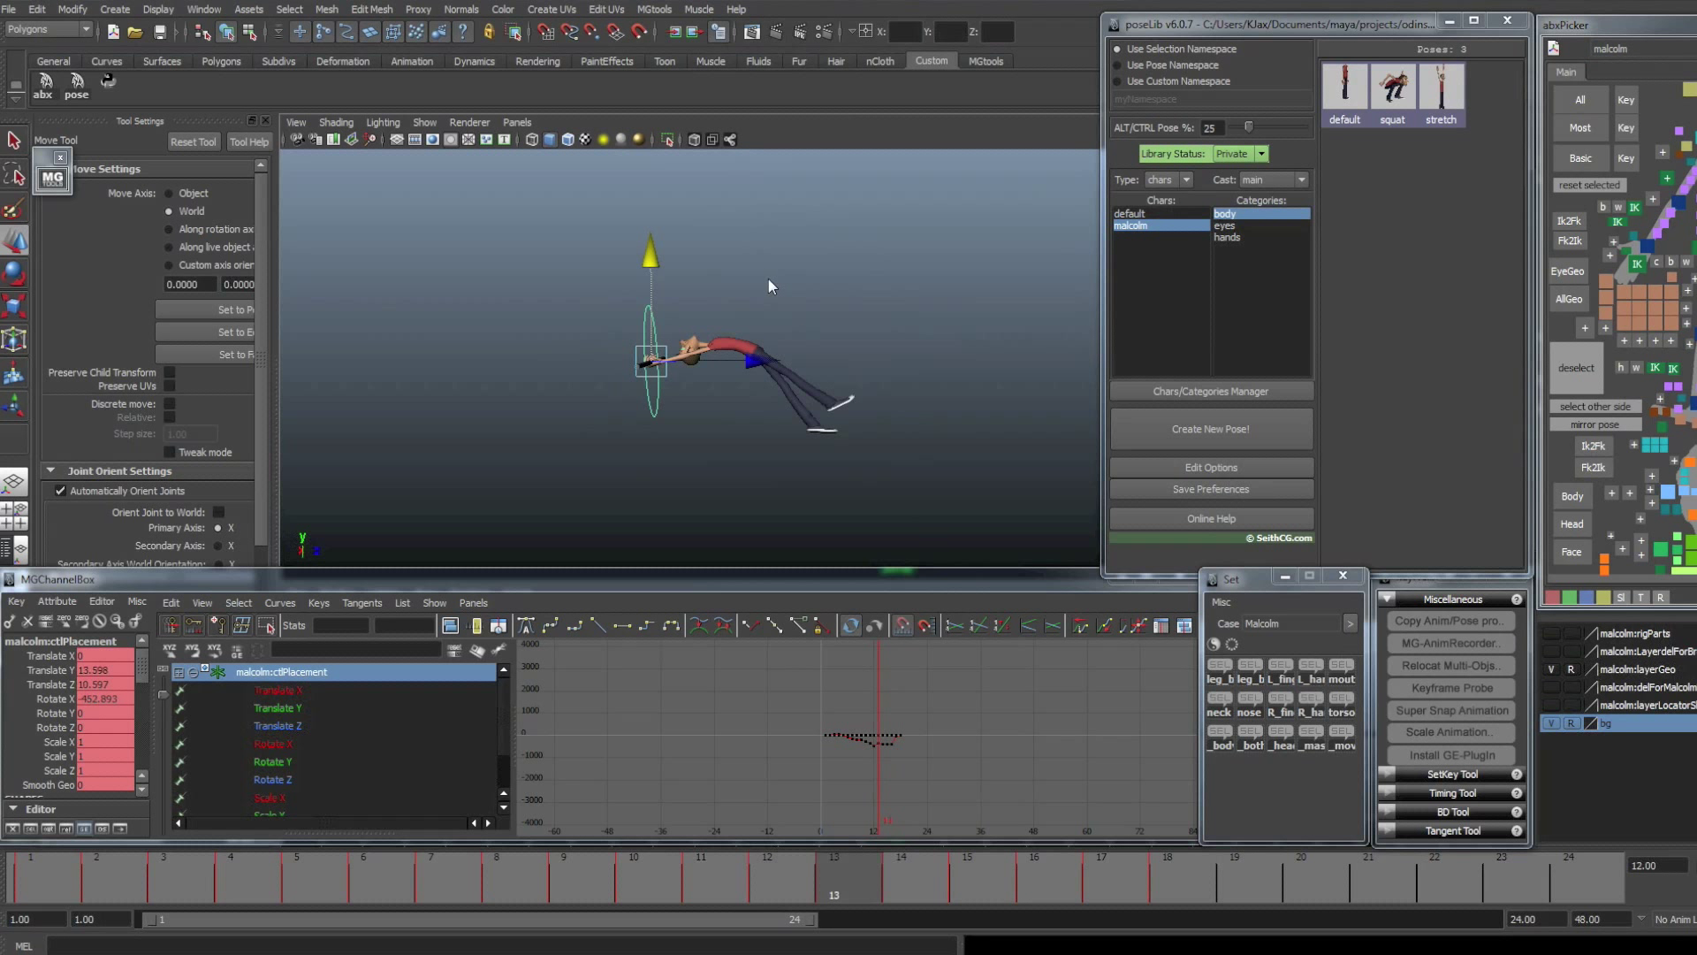
key("e")
key("comma")
left_click_drag(893, 226, 759, 459)
key("period")
key("period")
key("comma")
key("comma")
key("period")
key("period")
key("period")
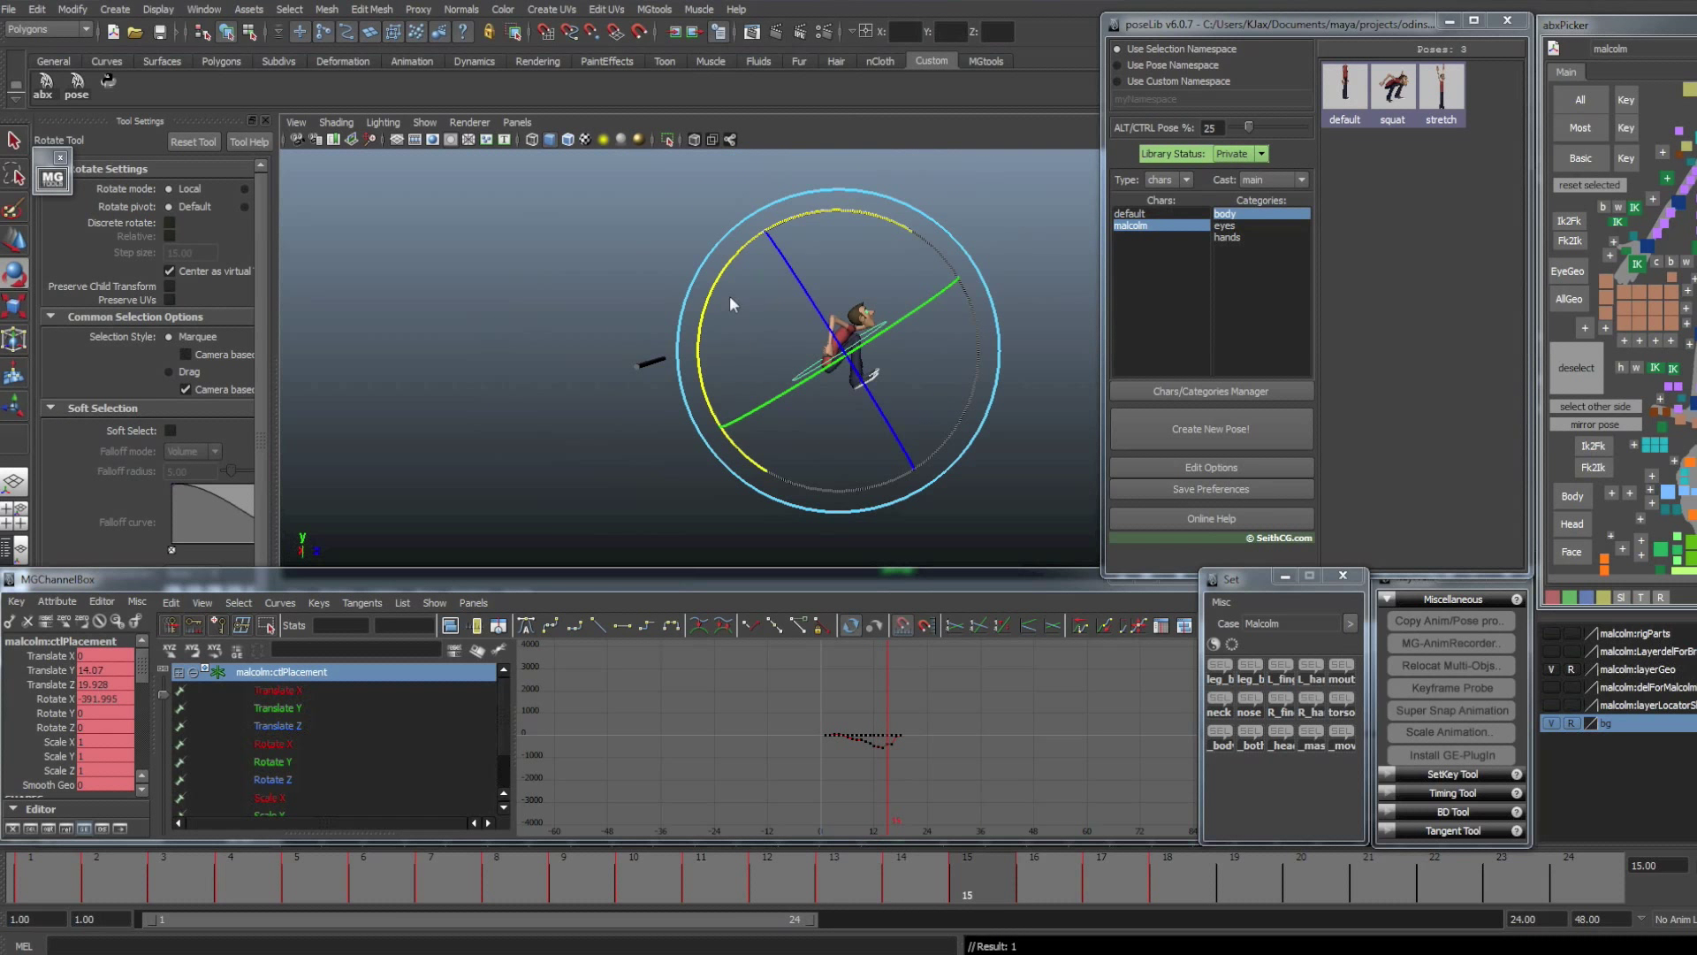
- Rotate the placement control at frame 15 to about -569 in Rotate X, turning Malcolm upside down in the flip
left_click_drag(712, 301, 1000, 522)
key("comma")
key("comma")
key("period")
key("period")
key("period")
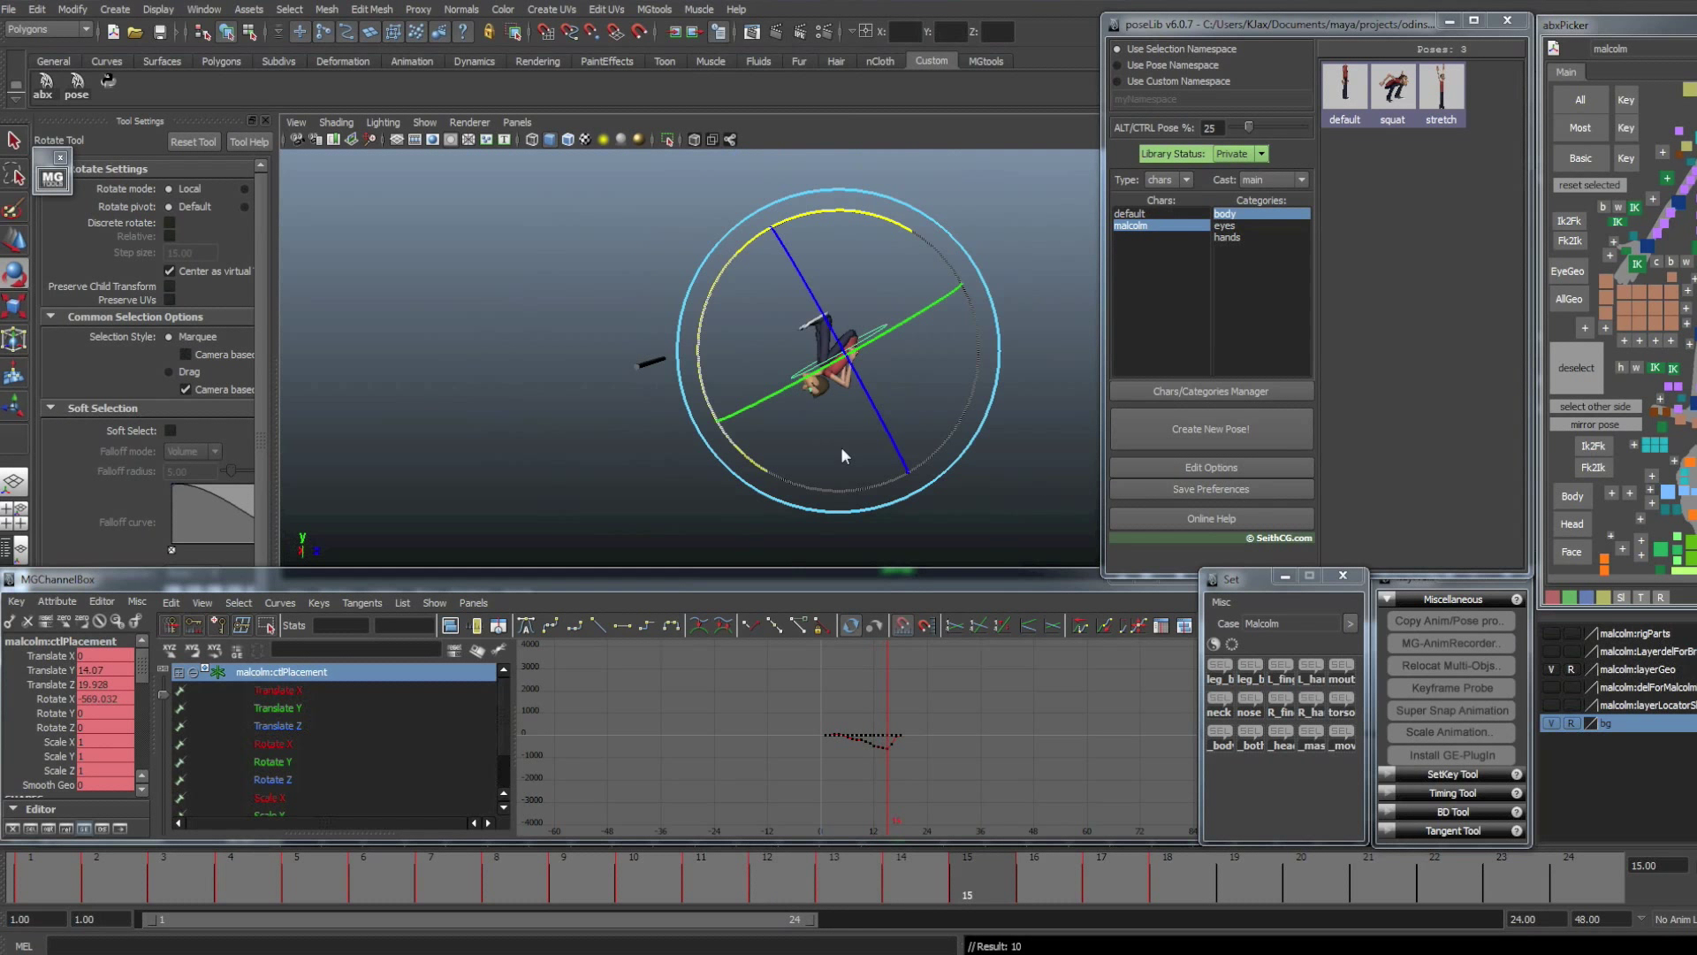
- Step repeatedly through the frames around the flip to examine the rotation from the bar release to frame 15
scroll(826, 452, "down", 2)
left_click(981, 865)
key("period")
left_click(848, 358)
key("comma")
key("comma")
key("comma")
key("comma")
key("comma")
key("comma")
key("comma")
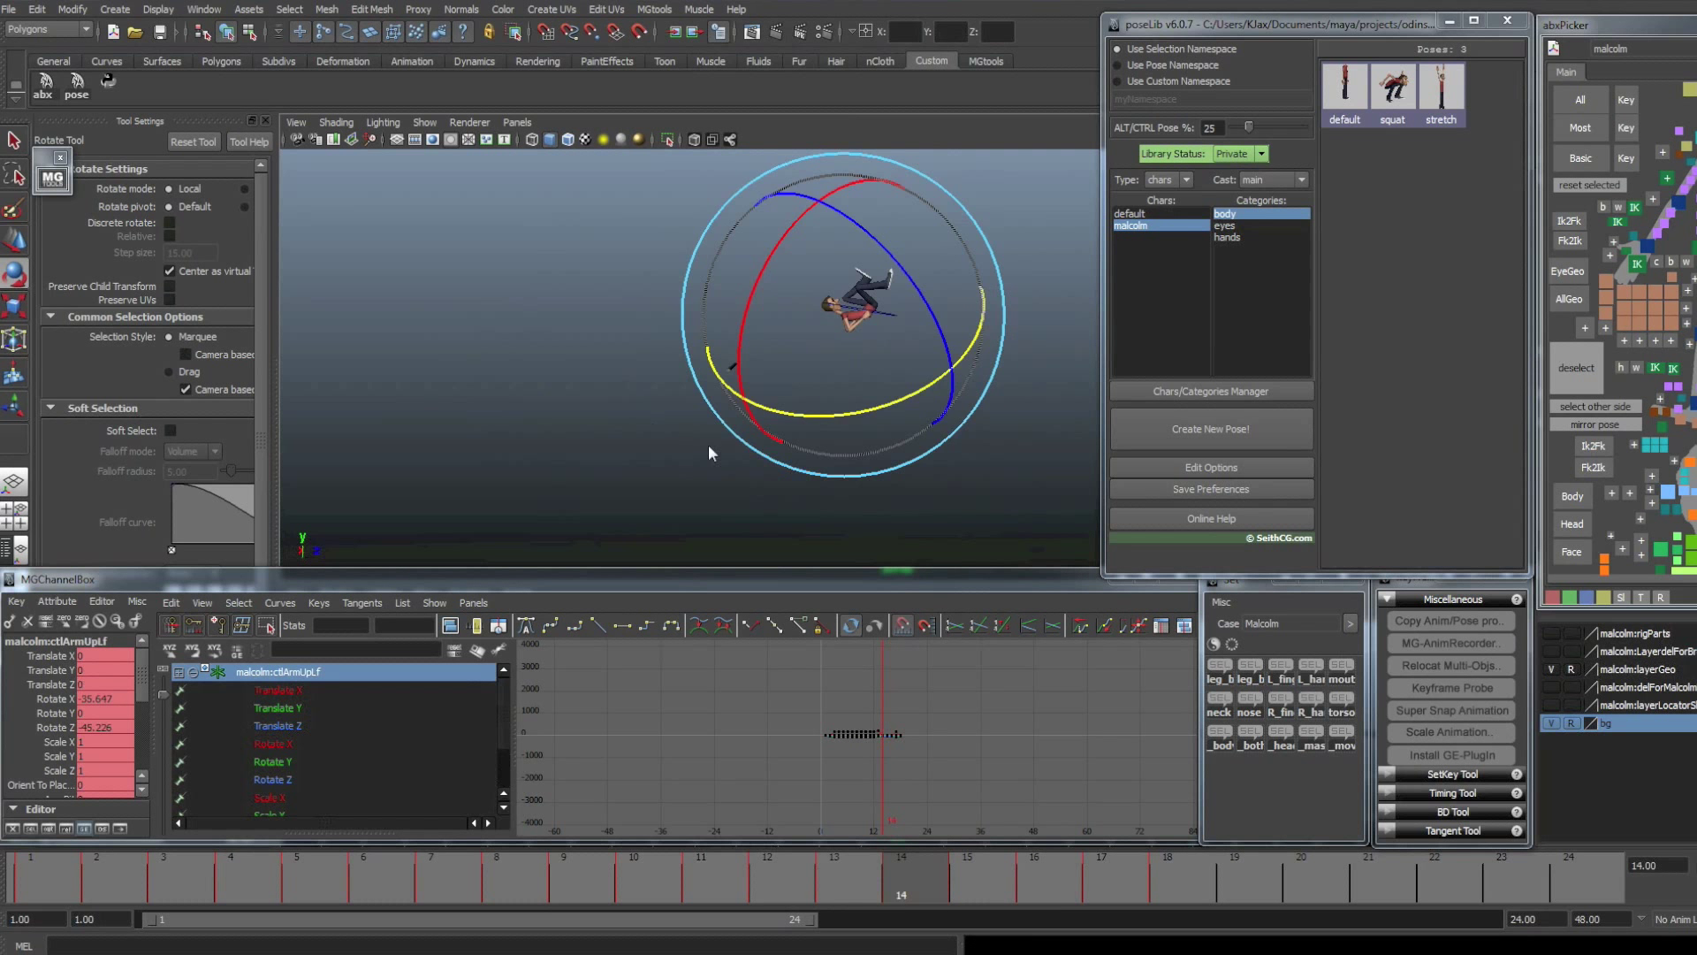
key("period")
key("period")
key("period")
key("period")
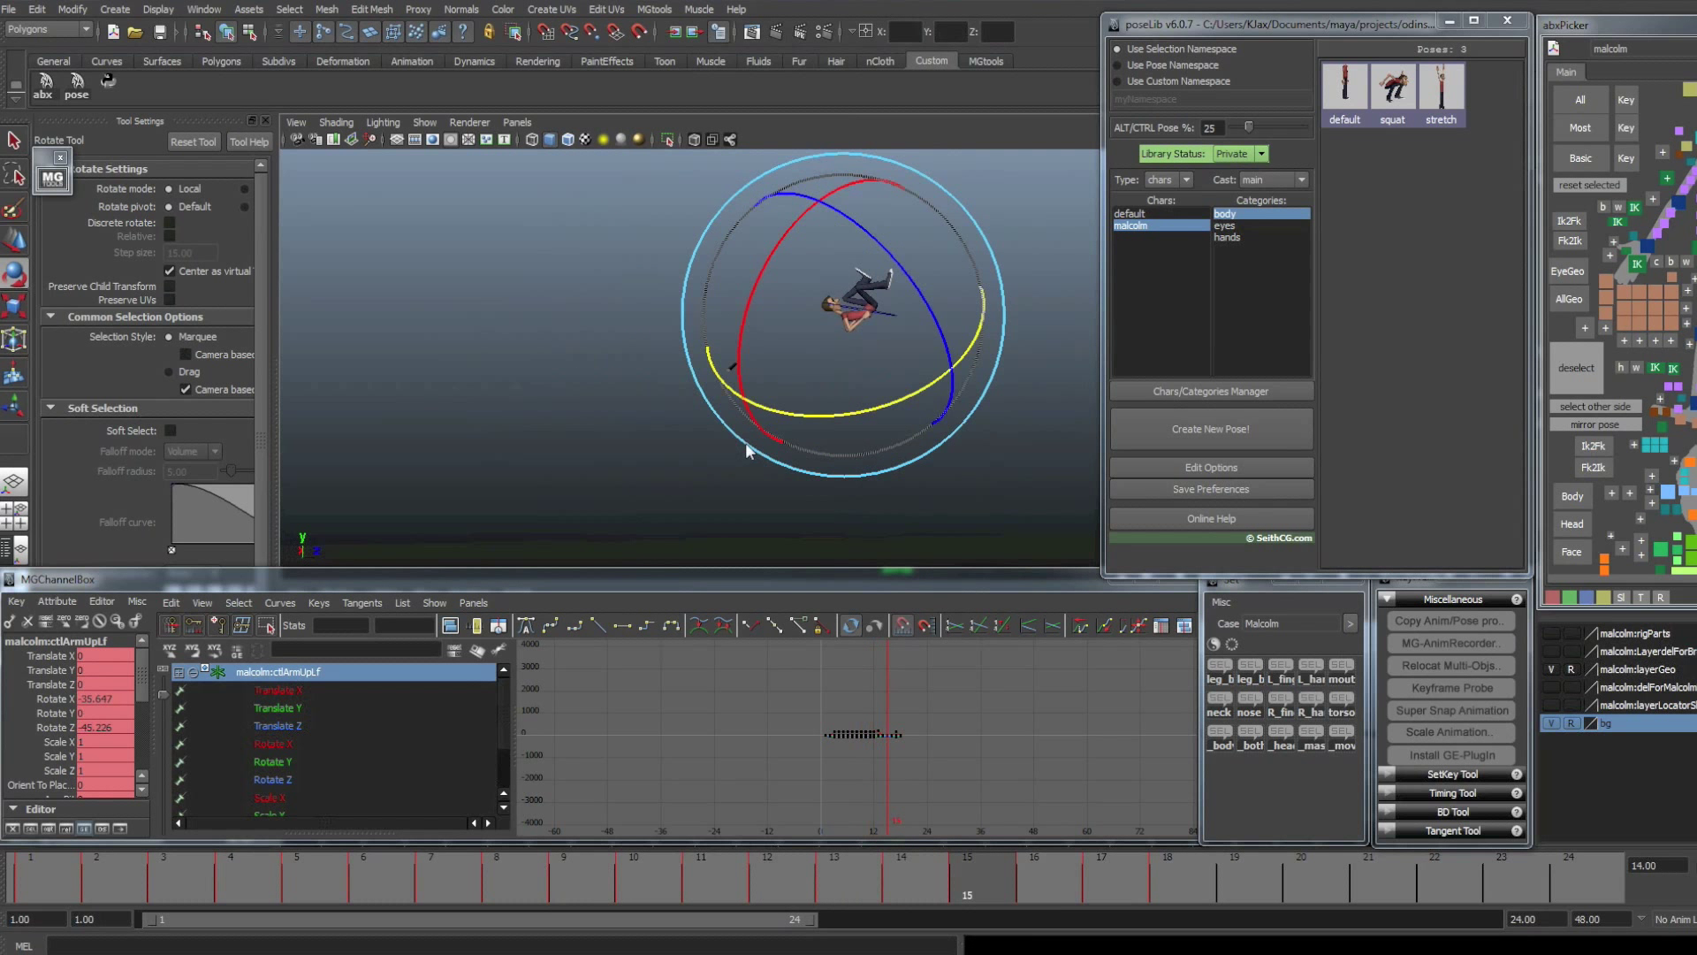
key("period")
key("period")
key("comma")
key("comma")
key("comma")
key("period")
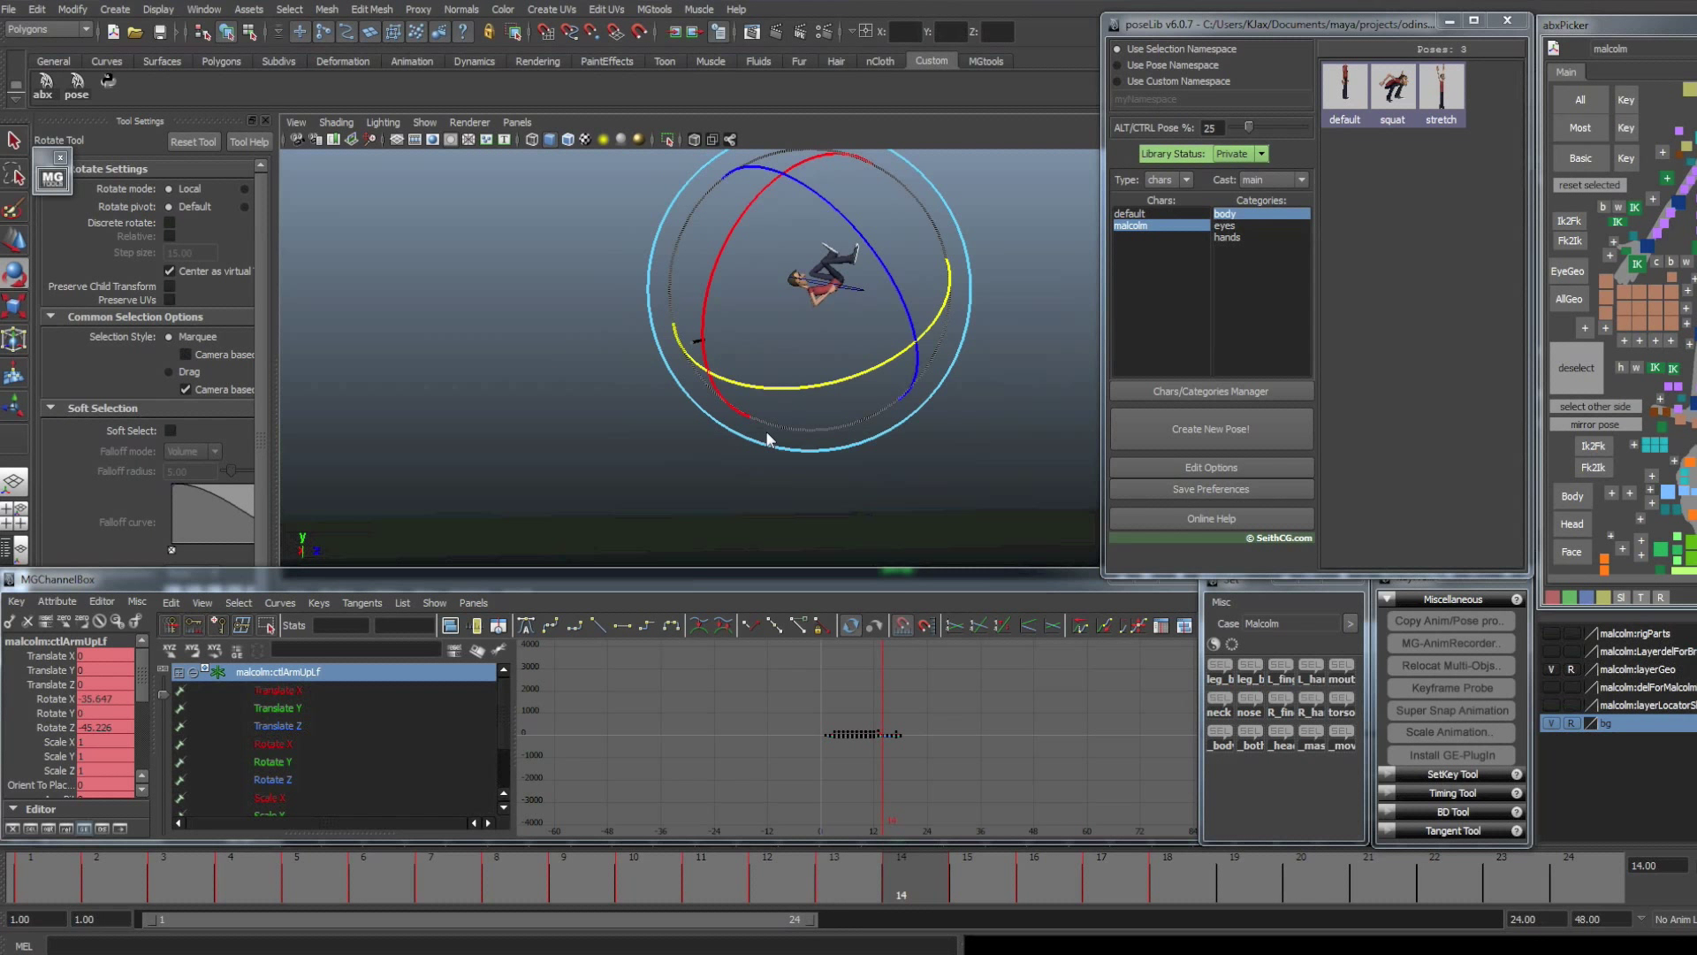
key("period")
- Rotate Malcolm's head control at frame 15, and rotate and slightly move the right foot IK control
left_click(1690, 89)
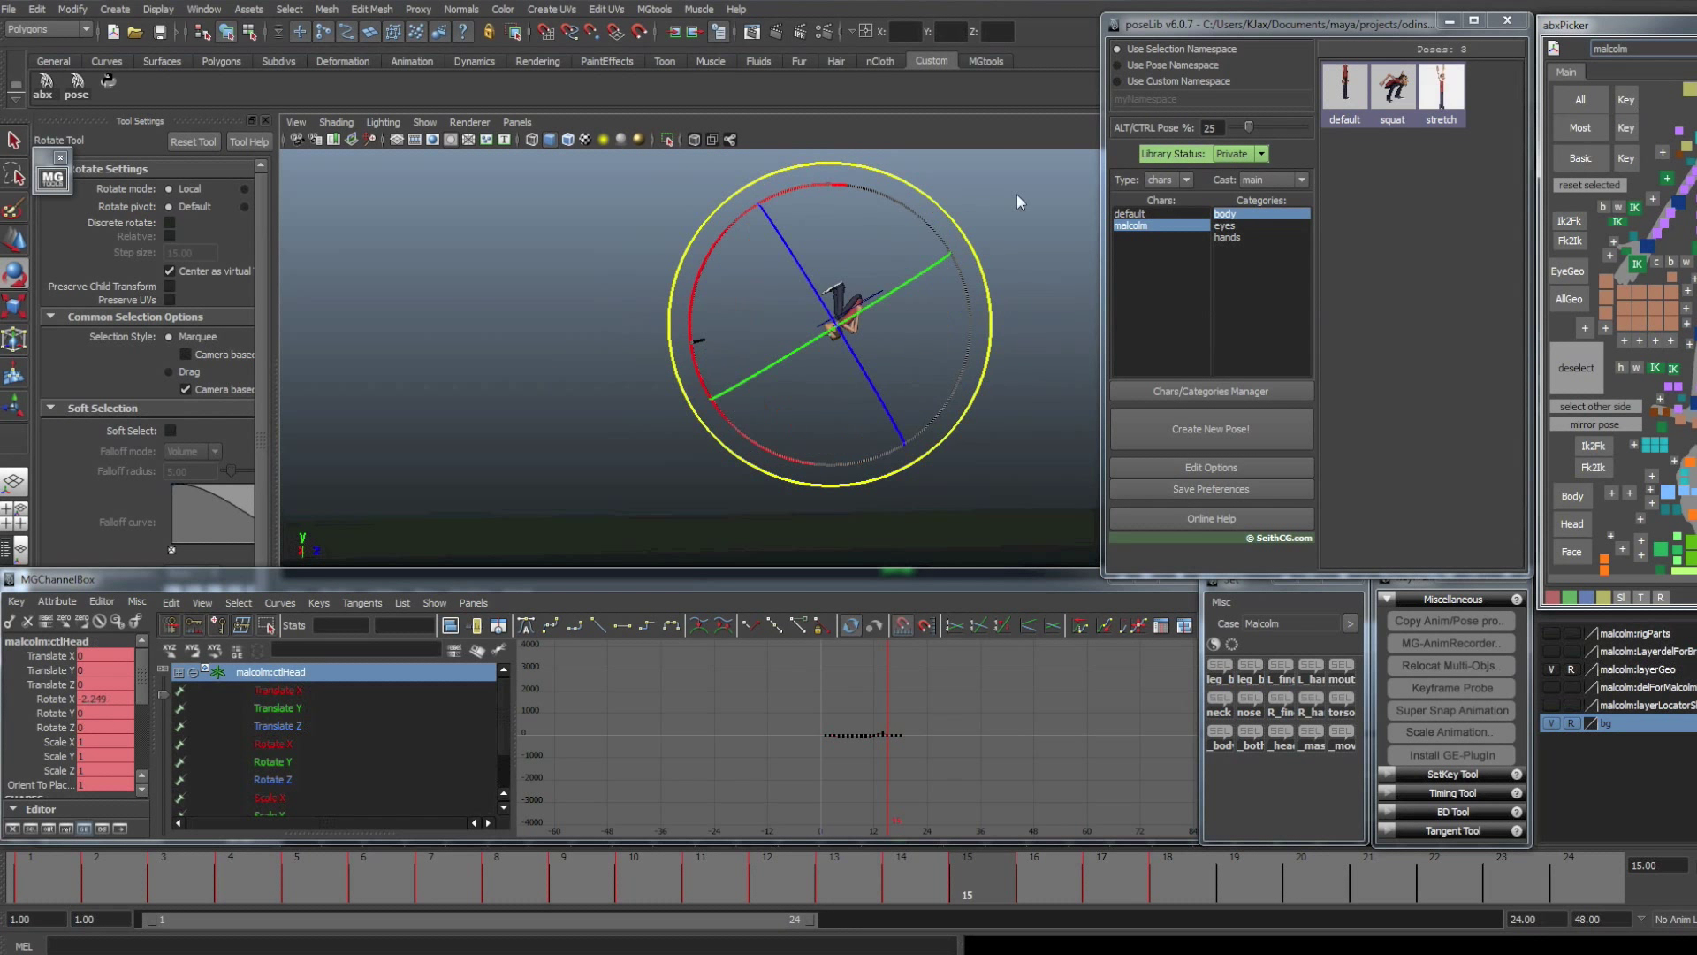
left_click_drag(741, 227, 896, 232)
left_click(857, 296)
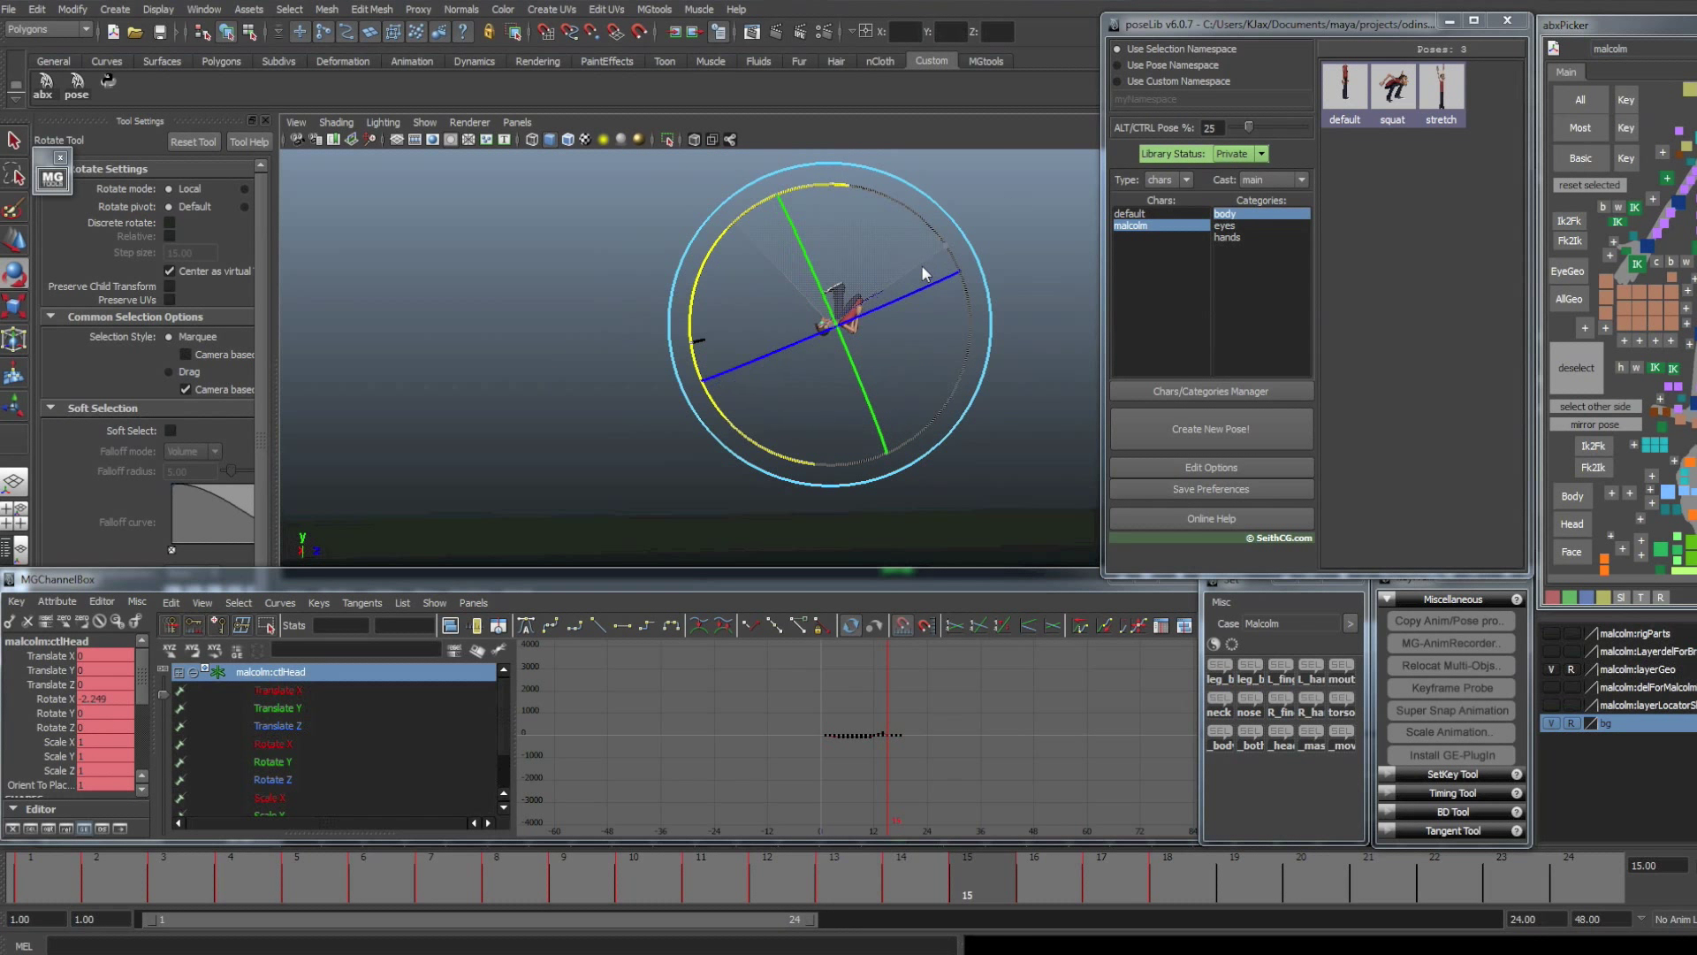
key("w")
key("e")
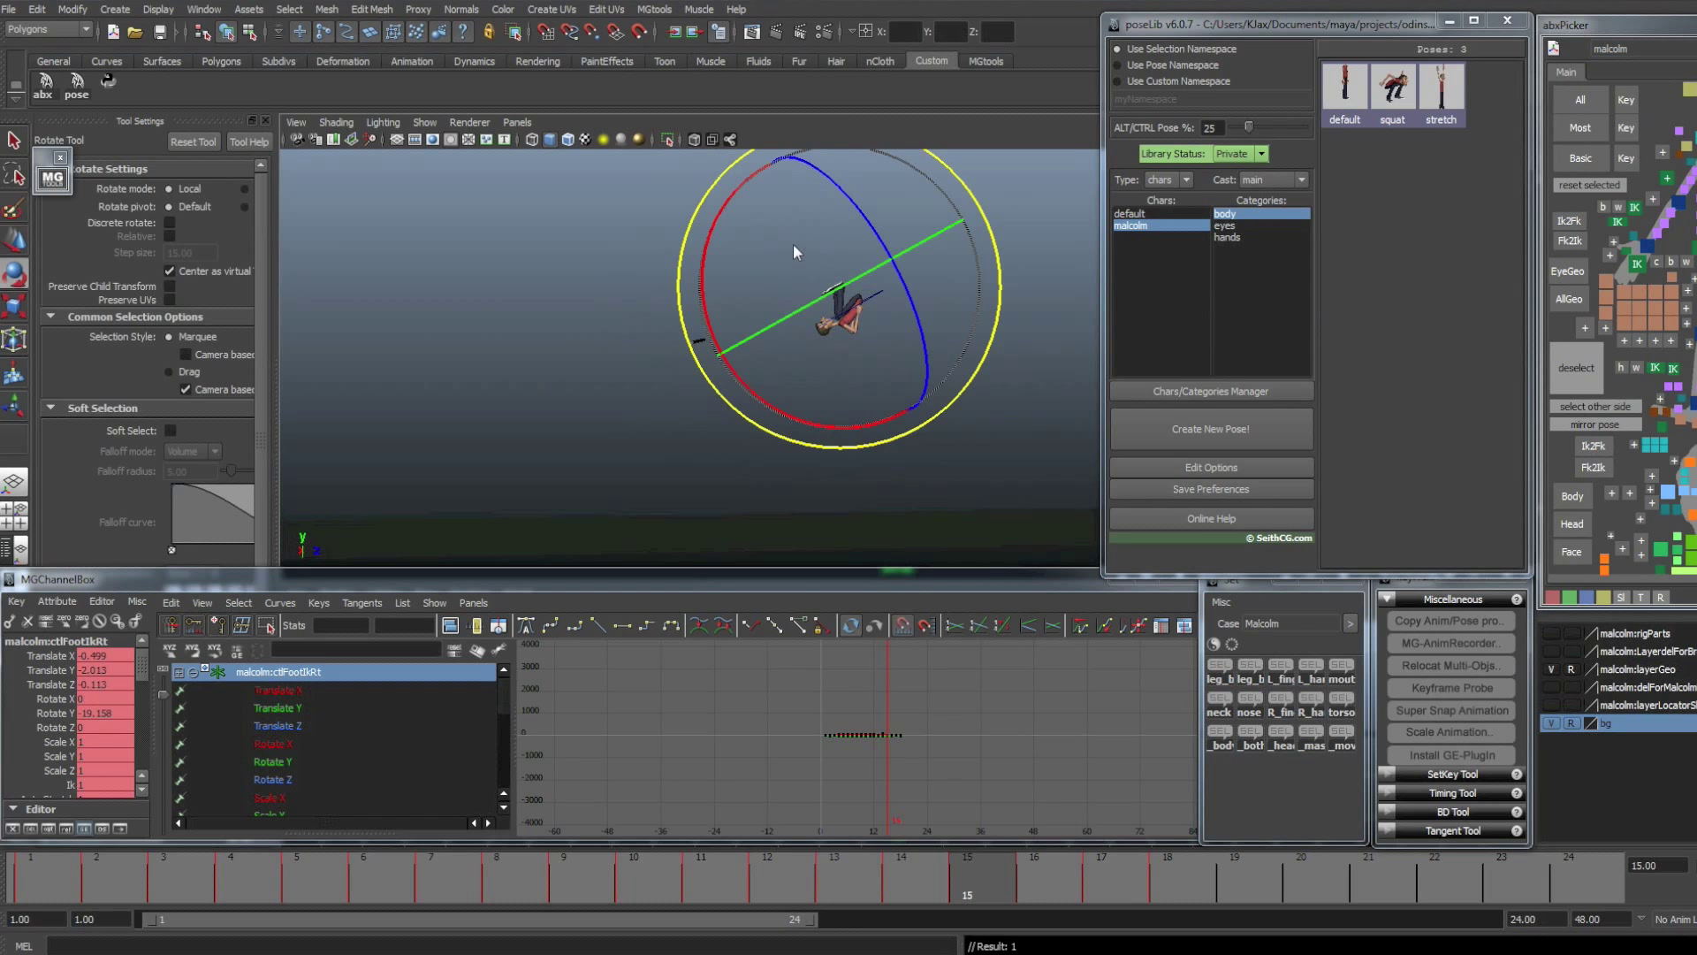
left_click_drag(733, 210, 884, 177)
key("w")
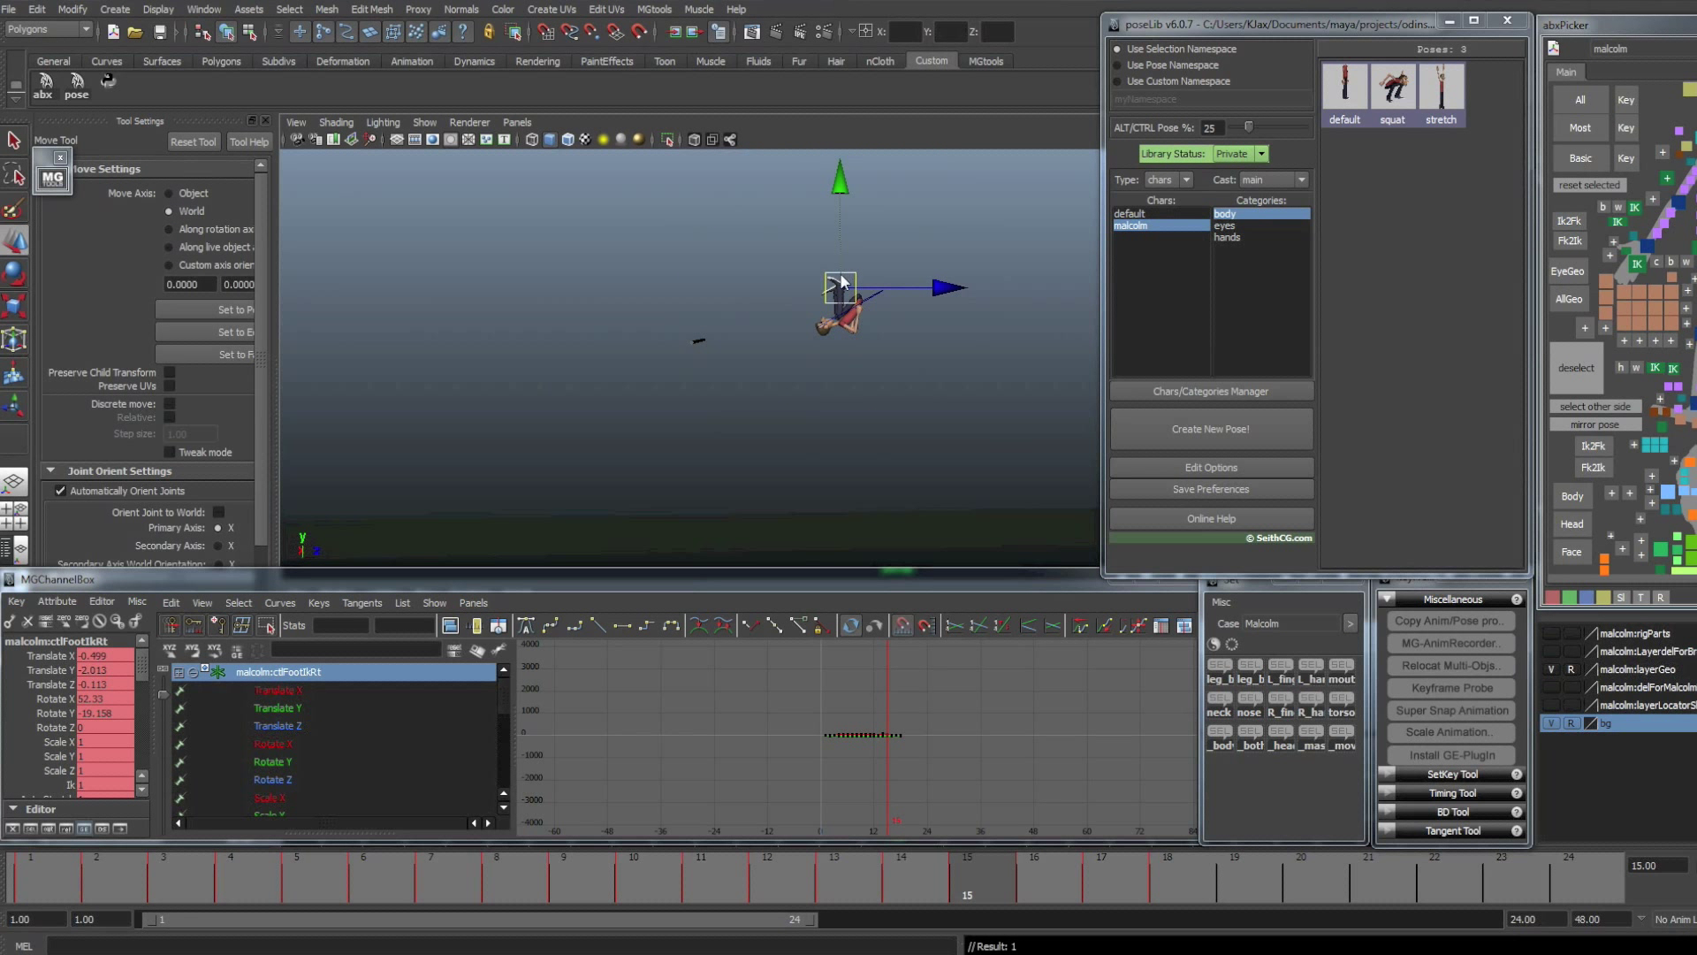
left_click_drag(849, 278, 852, 276)
- Compare the keyed poses from the tuck through frame 17, examining the left foot and the transition into the landing
key("alt+comma")
key("alt+comma")
key("alt+period")
key("alt+period")
key("alt+period")
left_click(819, 366)
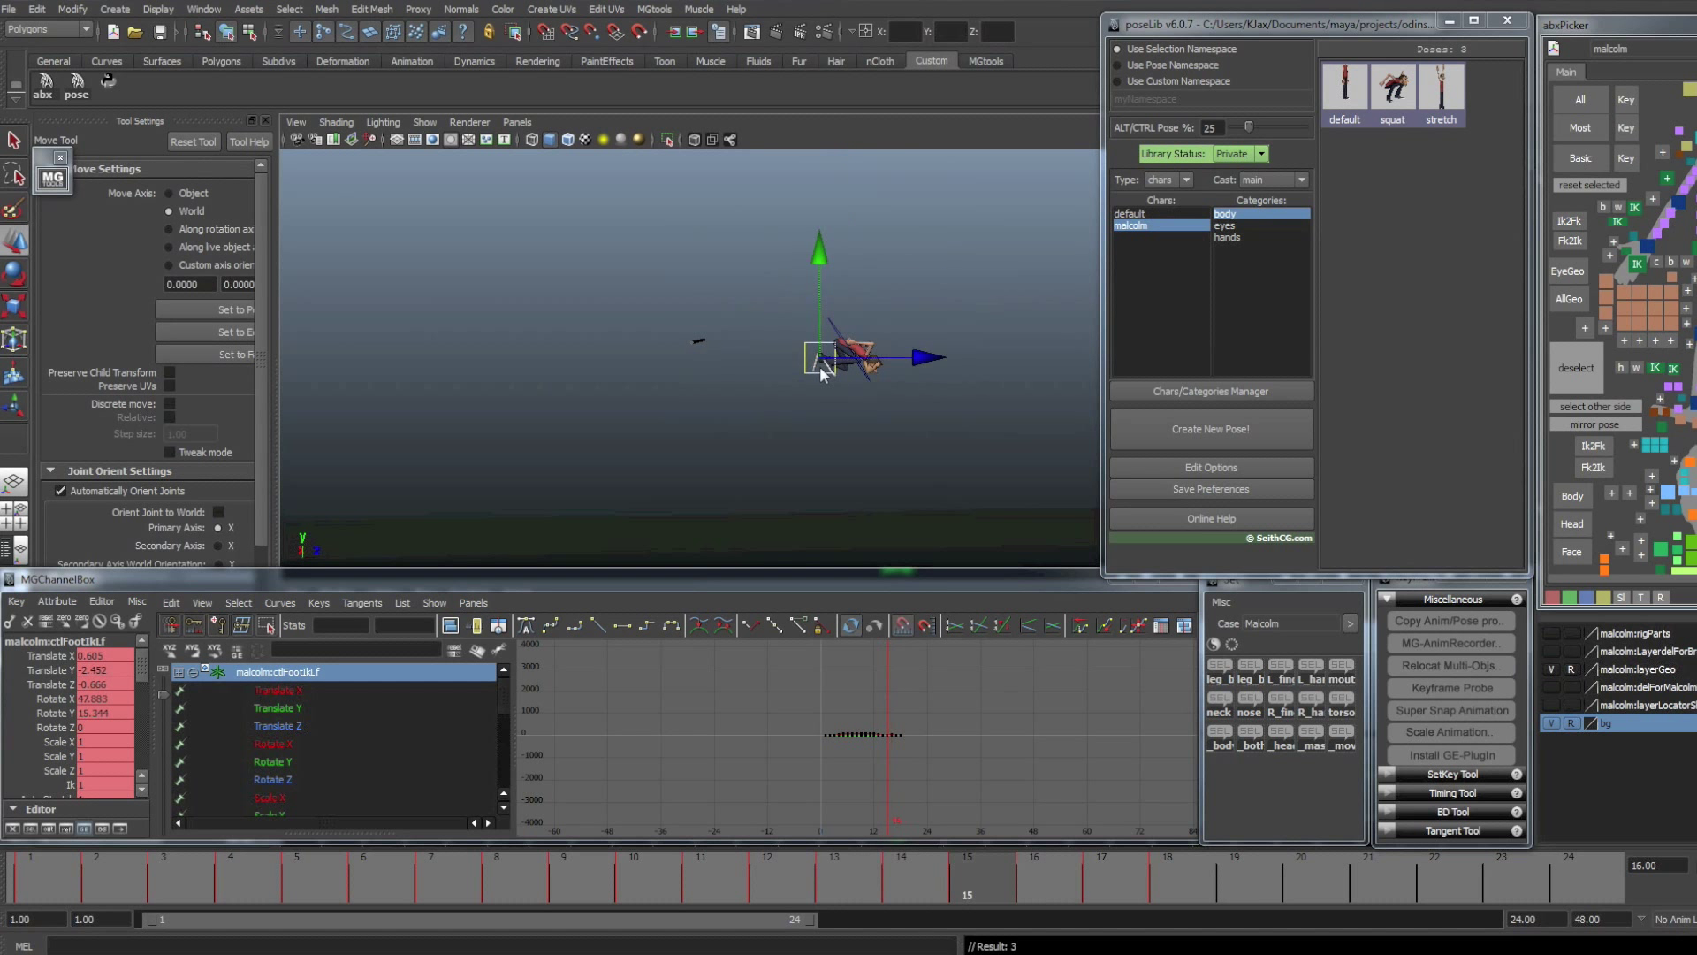
key("alt+comma")
key("alt+period")
key("alt+period")
key("alt+period")
key("alt+comma")
key("alt+comma")
key("alt+comma")
key("alt+period")
key("alt+period")
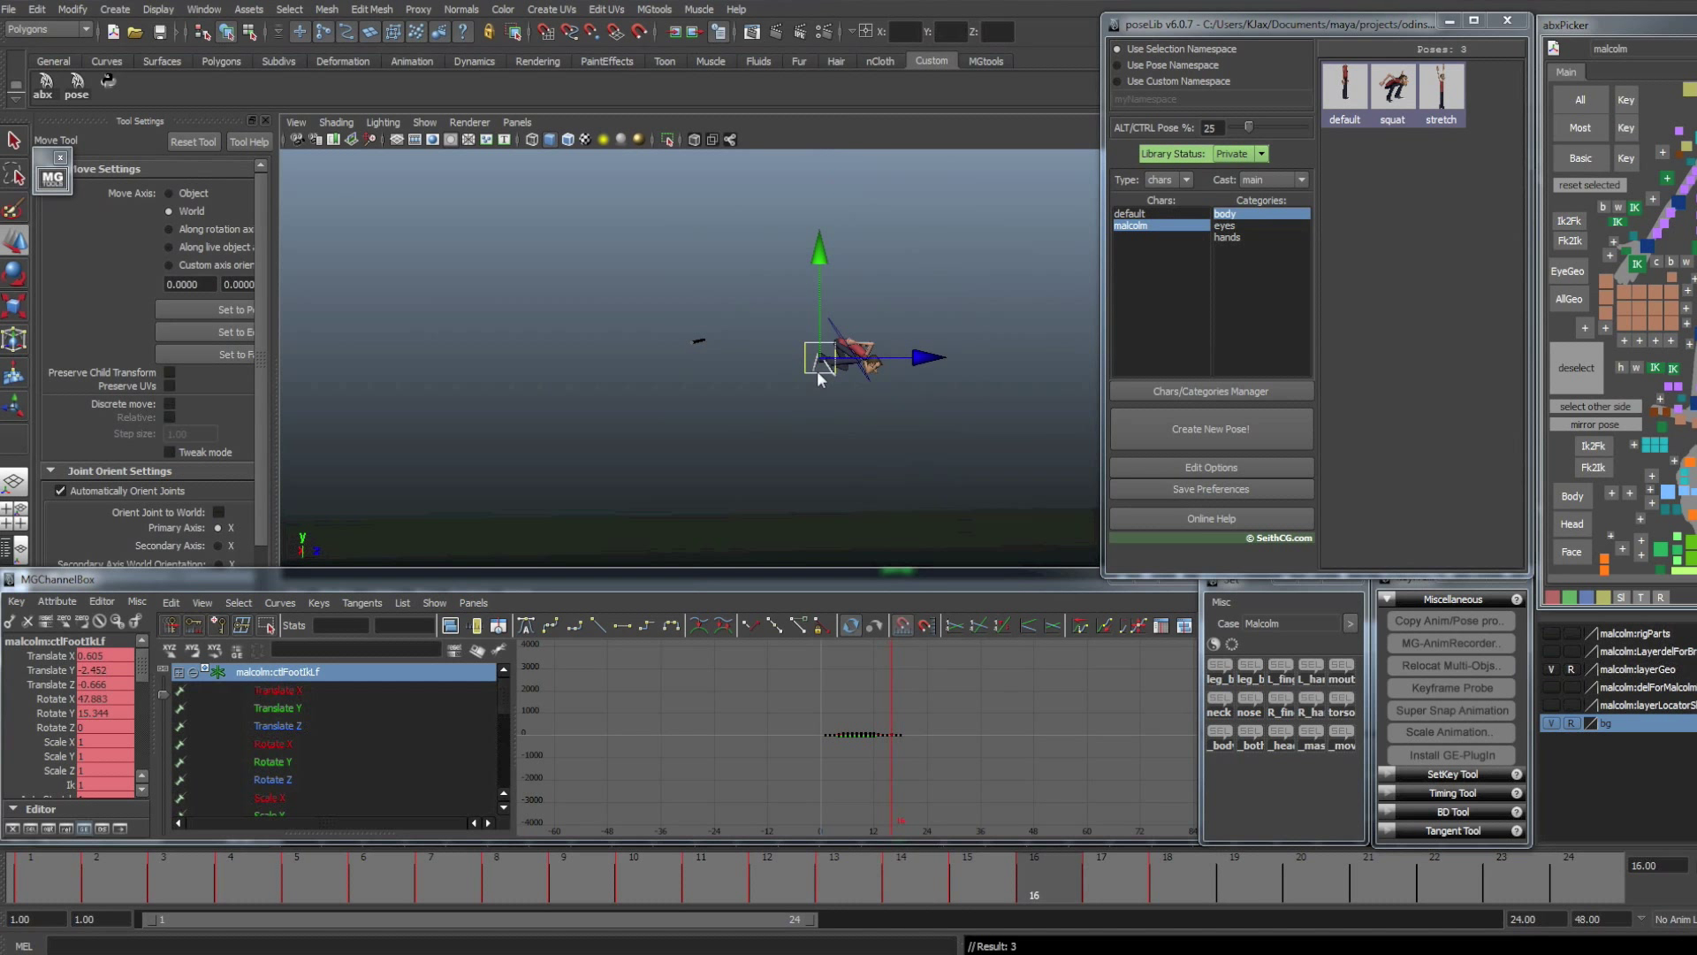
key("alt+comma")
key("alt+period")
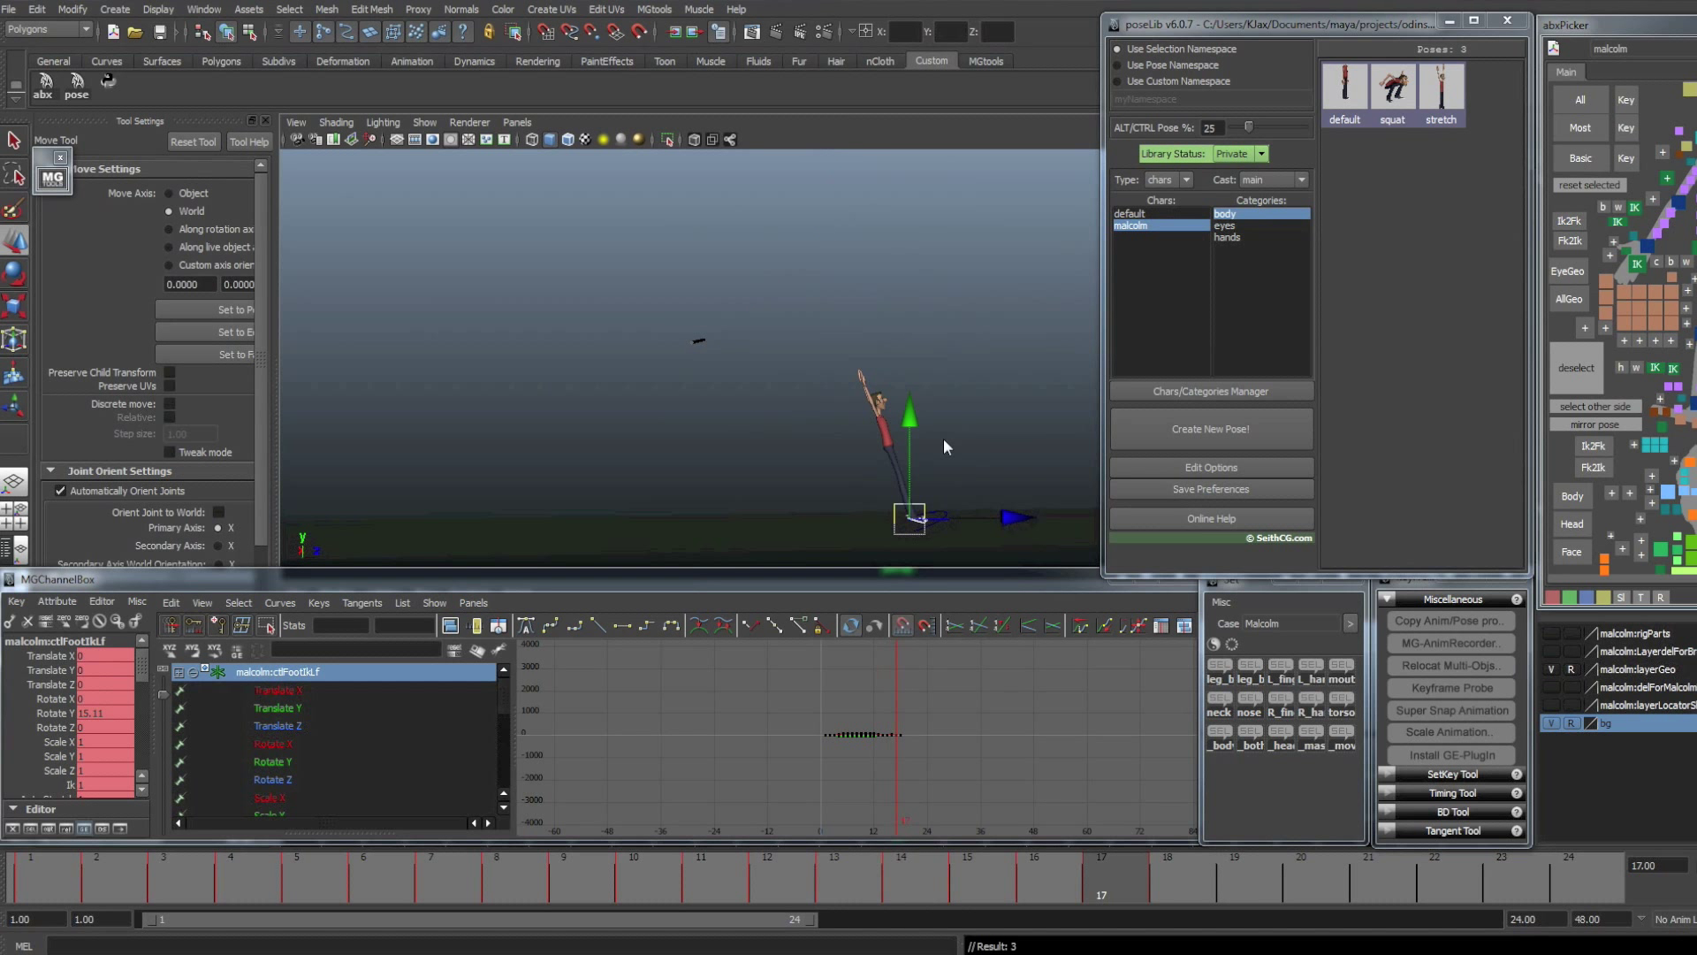
key("alt+period")
- Key the body and placement controls together at frame 19, holding the landing squat
left_click(1239, 877)
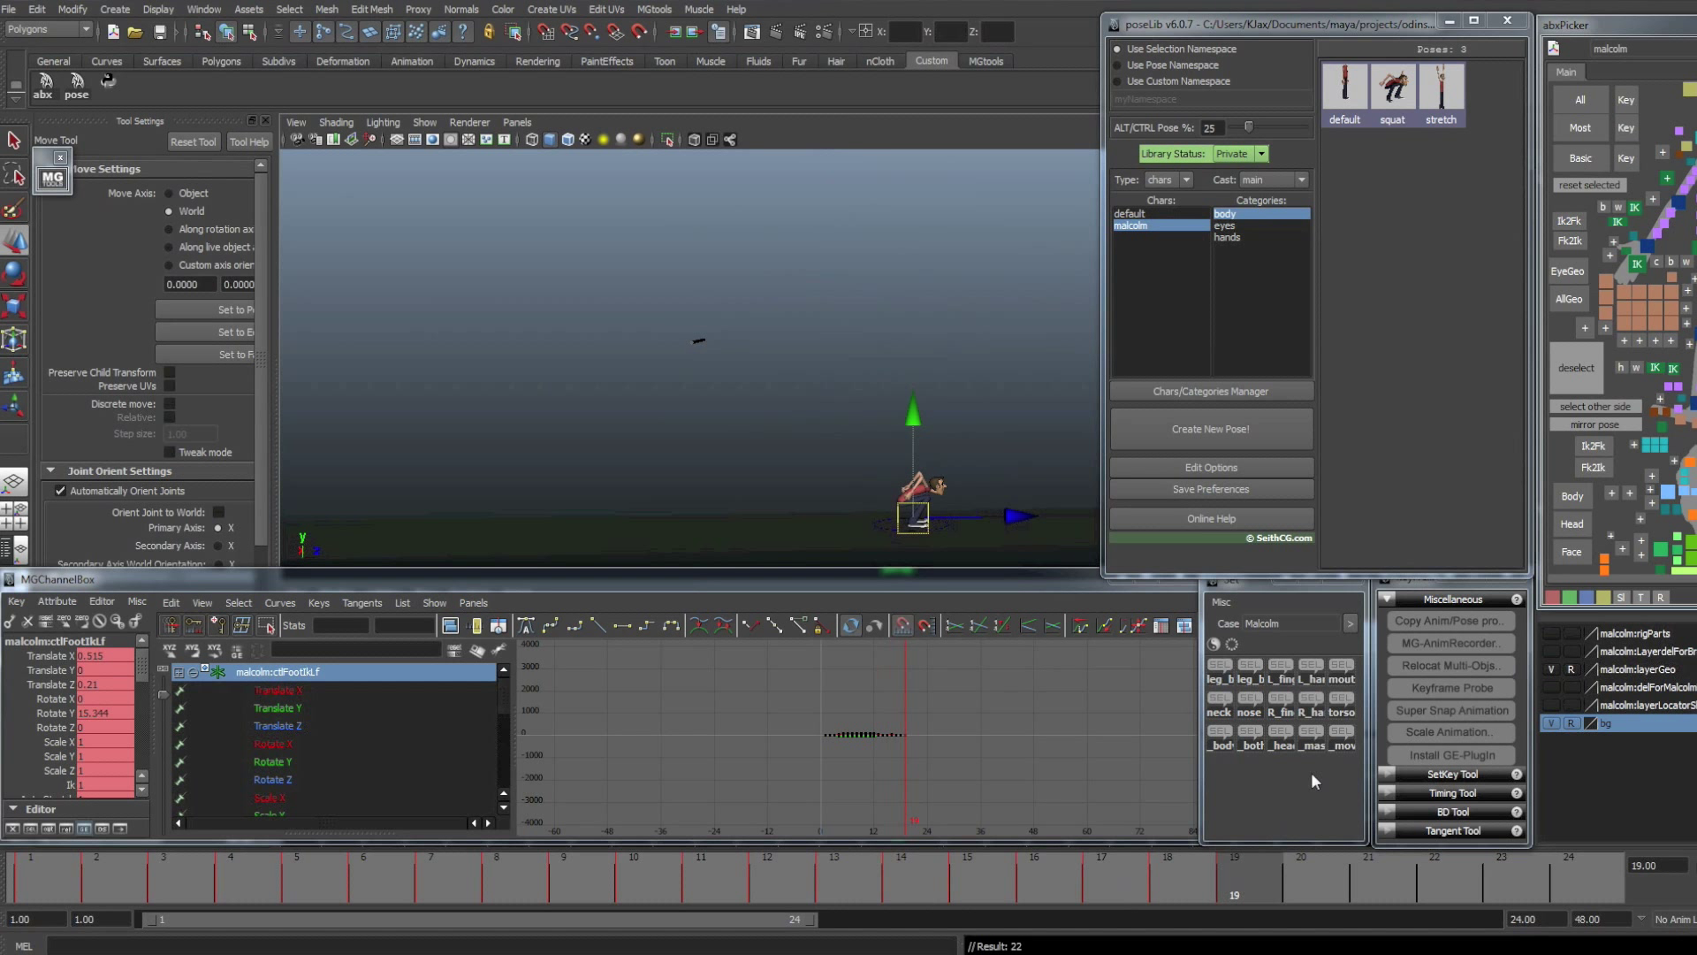
left_click(1254, 743)
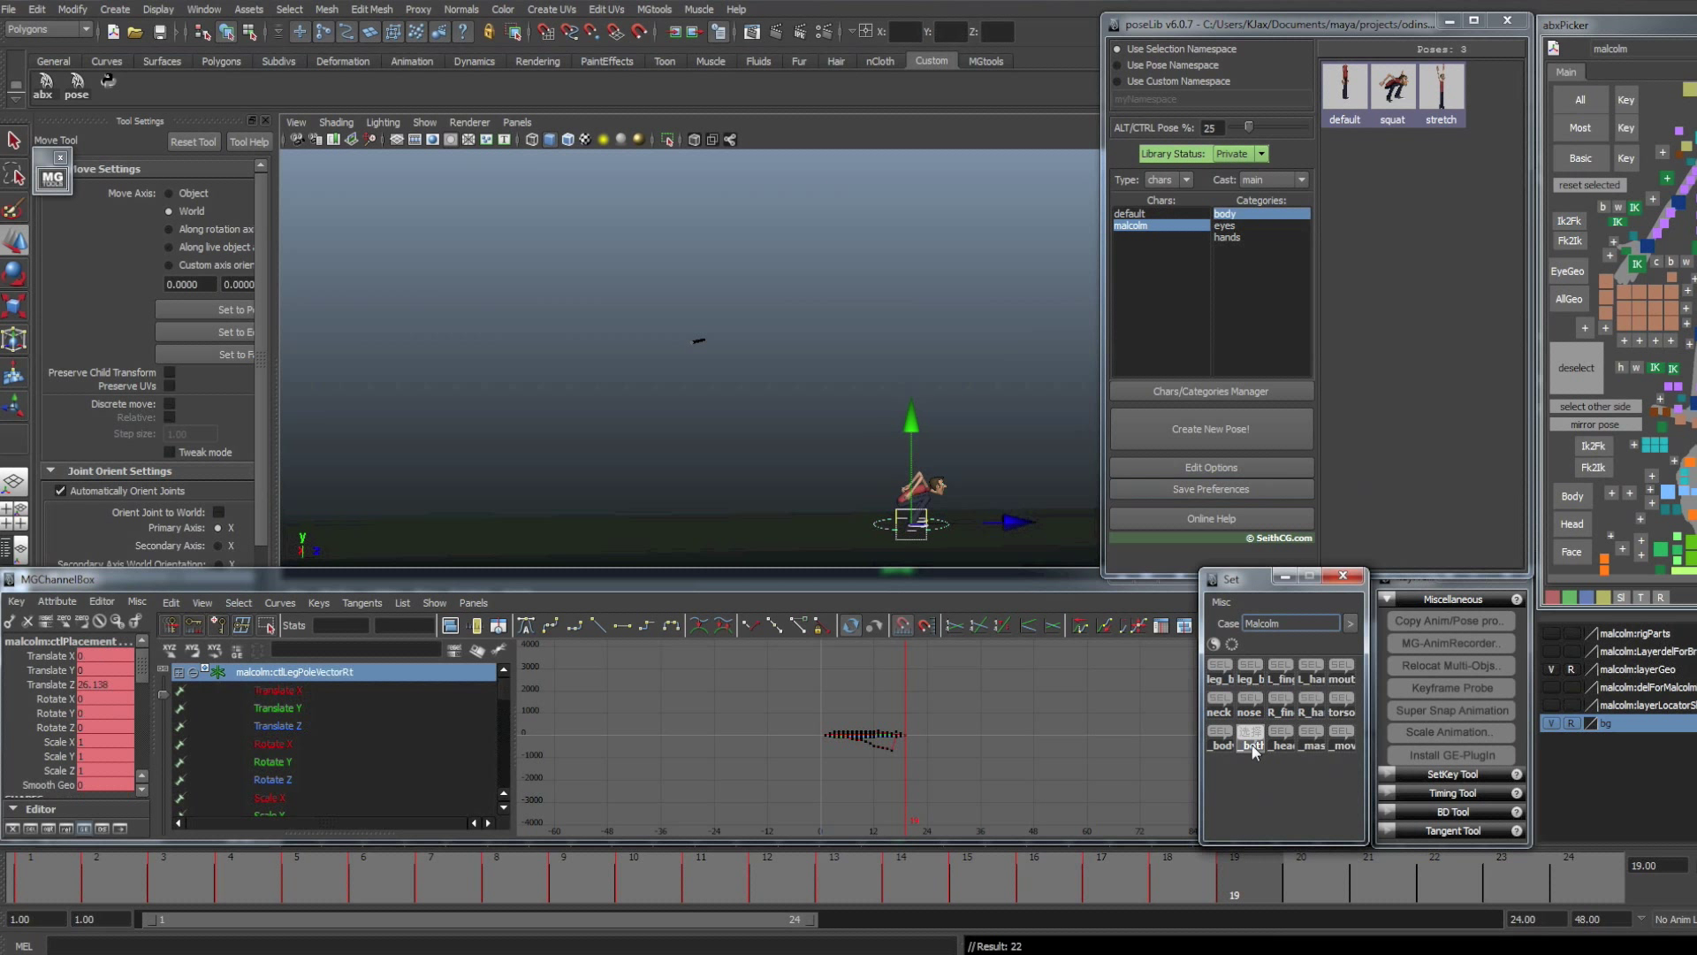
left_click_drag(1250, 878, 177, 868)
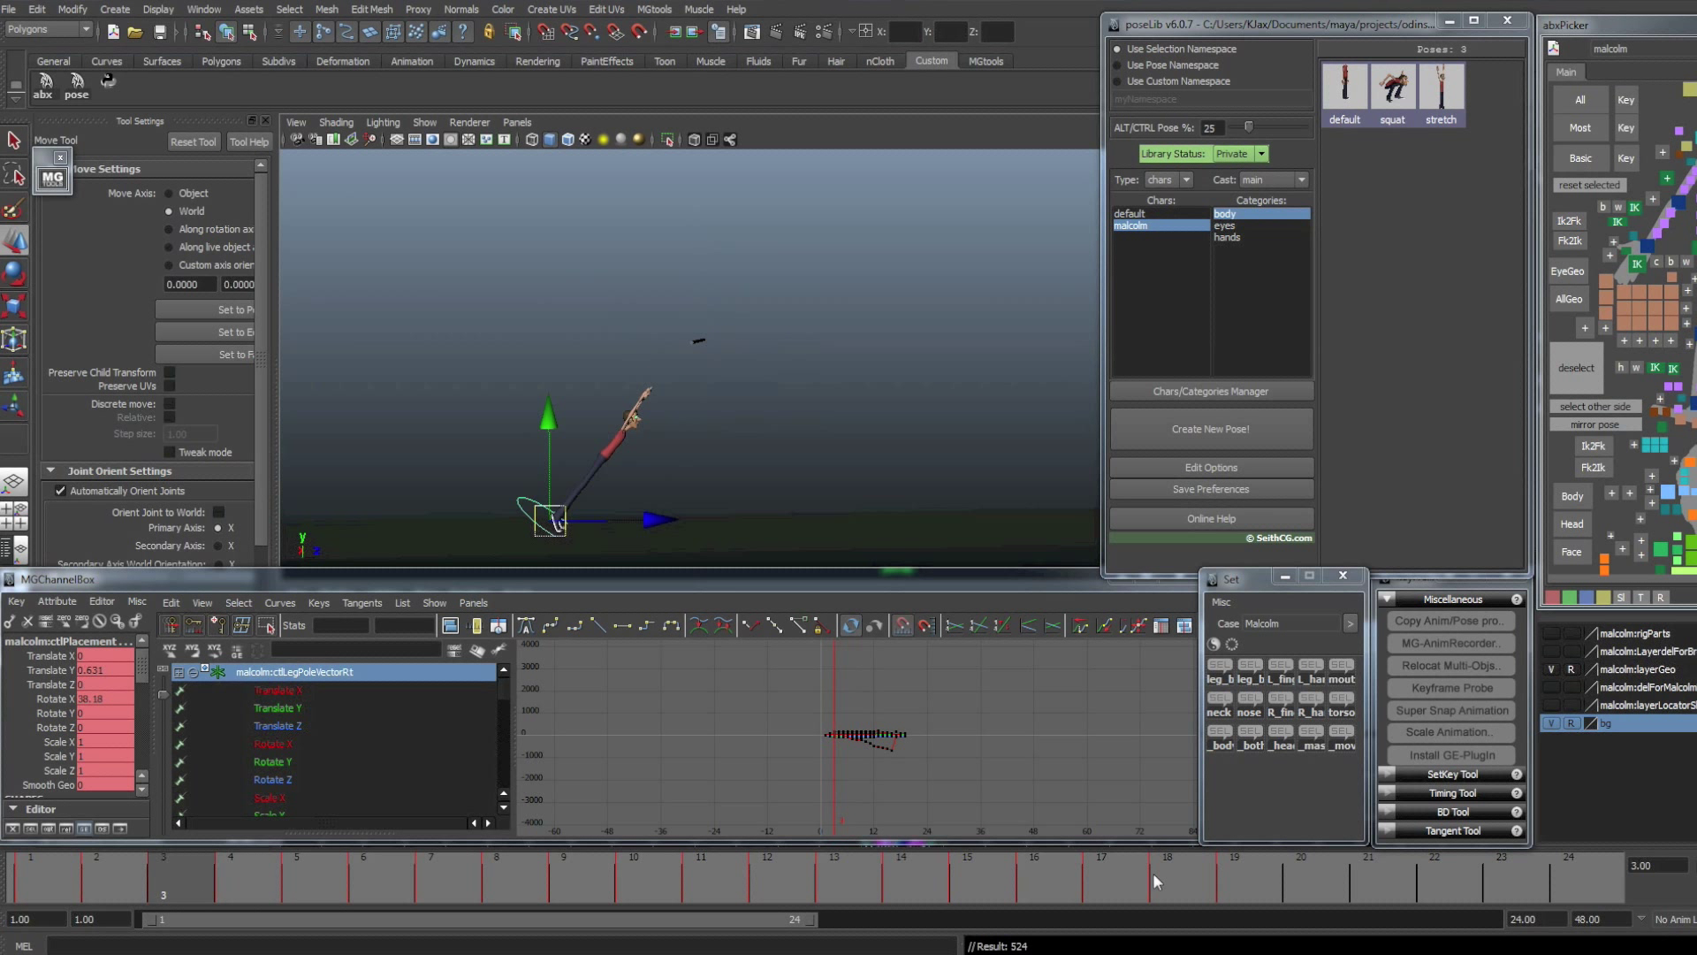
left_click(1245, 862)
mouse_move(1244, 862)
left_mouse_down()
mouse_move(1170, 879)
mouse_move(1238, 880)
left_mouse_up()
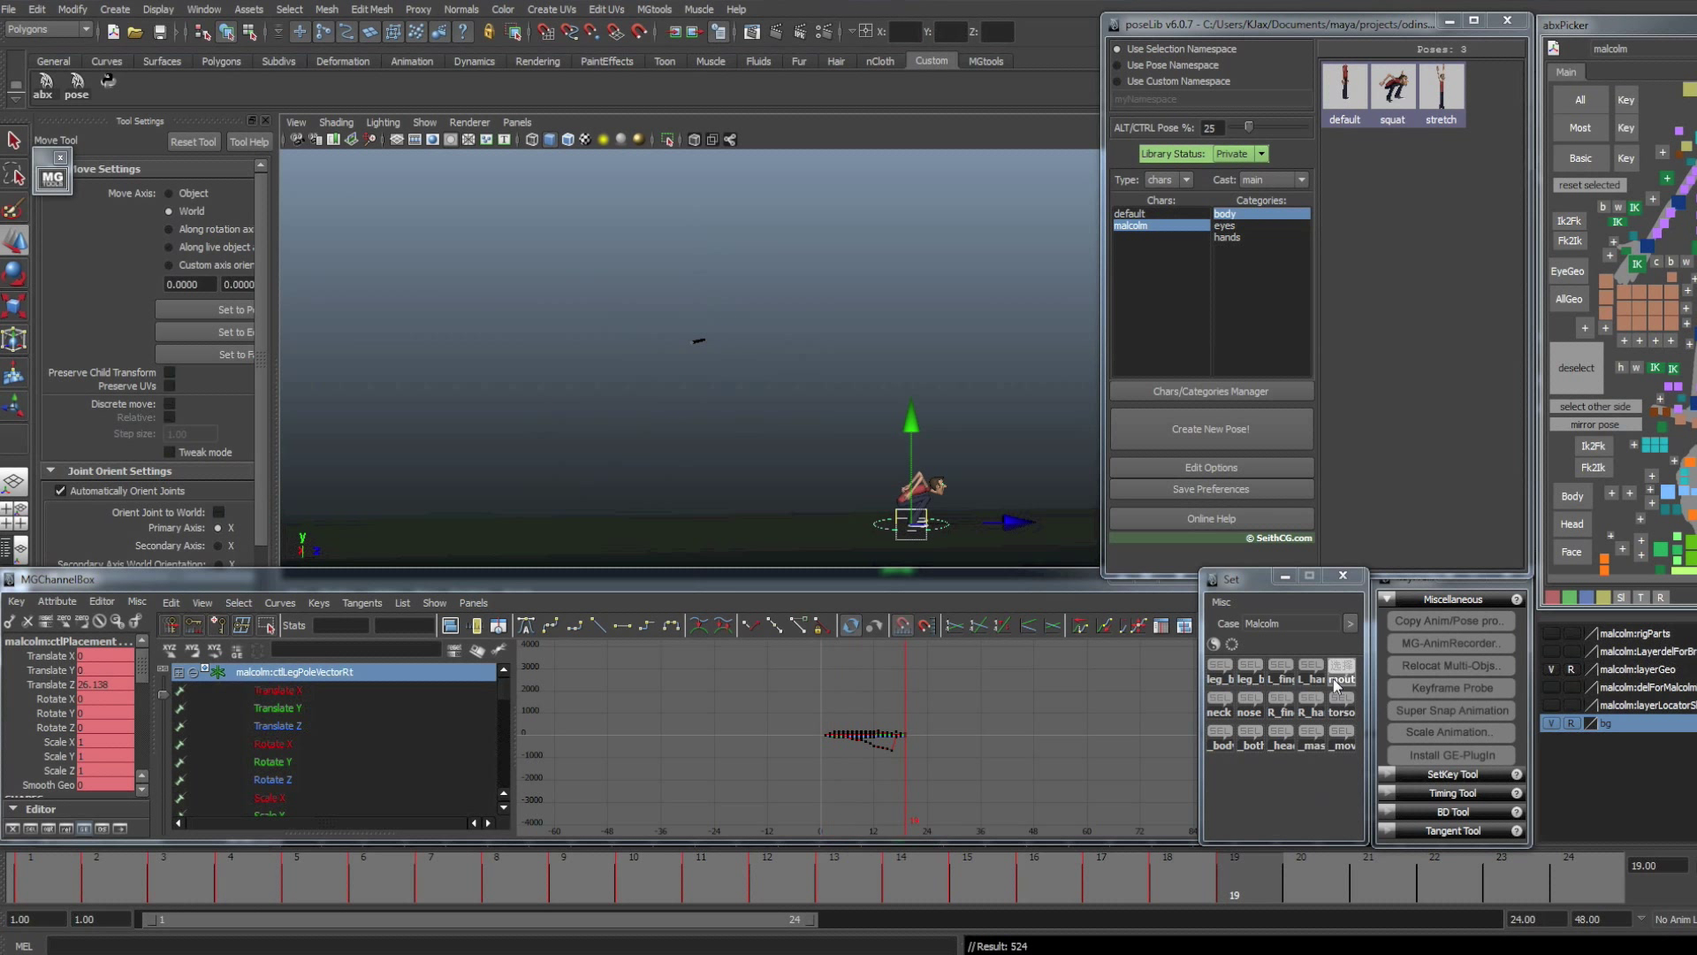
- Apply the default body pose to Malcolm's body controls at frame 19 so he stands up after landing
left_click(1223, 737)
left_click(1353, 77)
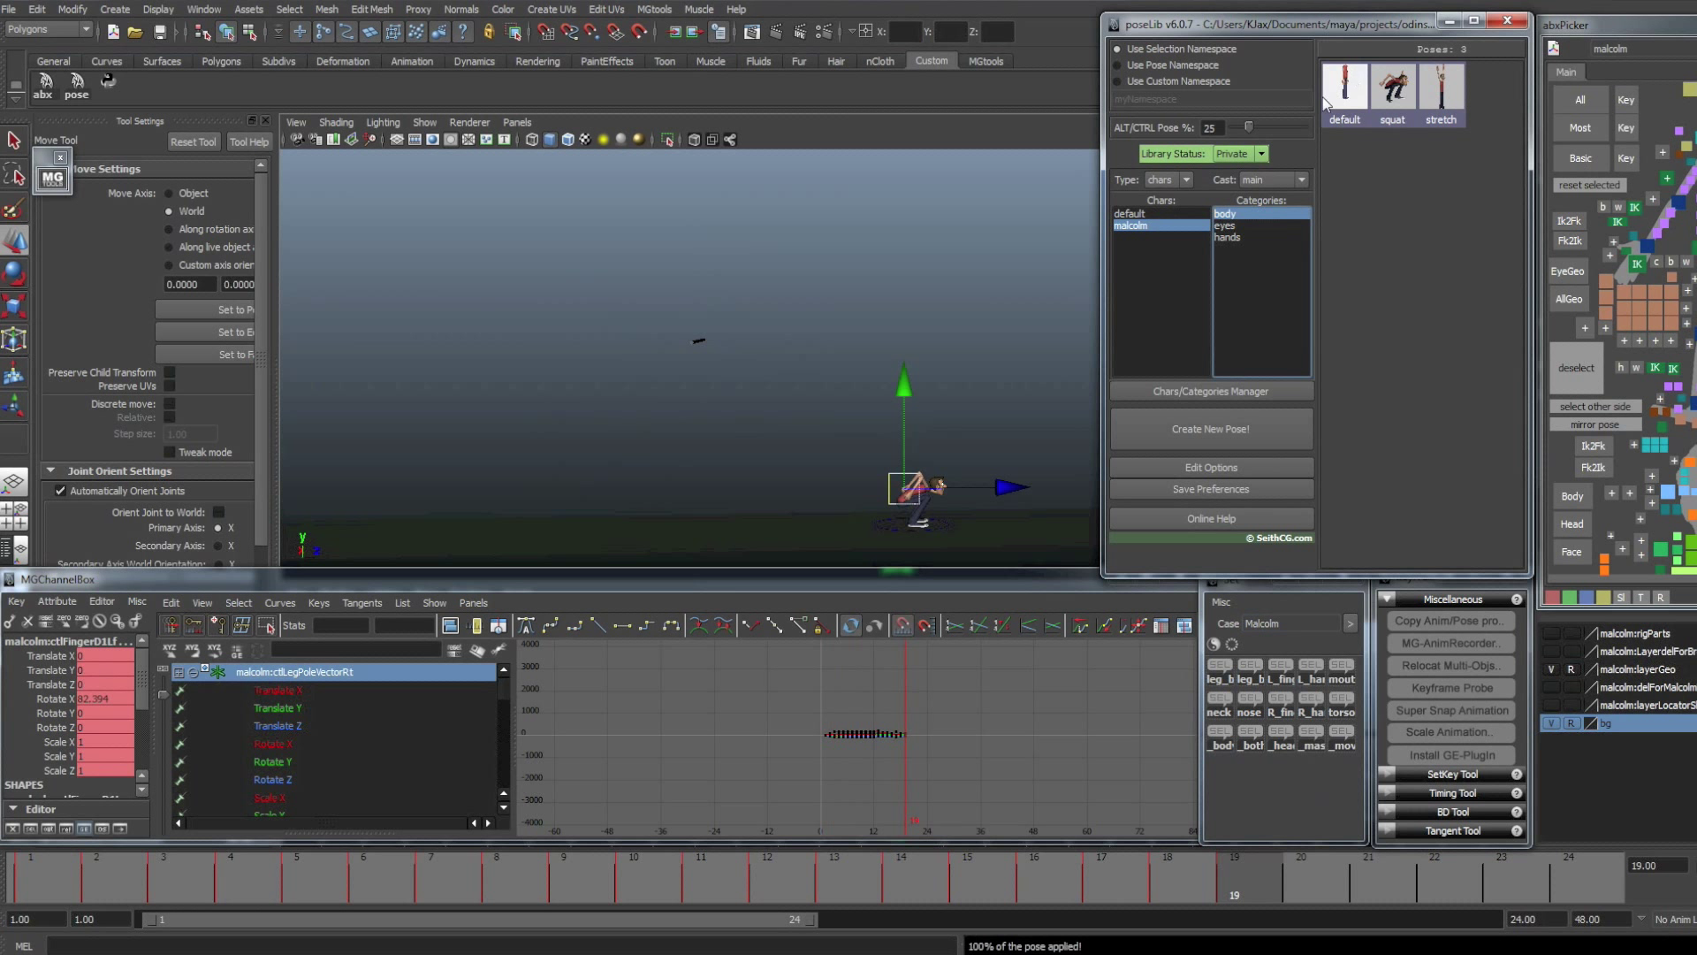
left_click(885, 295)
left_click_drag(885, 295, 784, 586, "alt")
- Scrub through the whole animation up to frame 20 from several angles to review the blocking
left_click_drag(1244, 879, 834, 884)
left_click_drag(629, 882, 1301, 880)
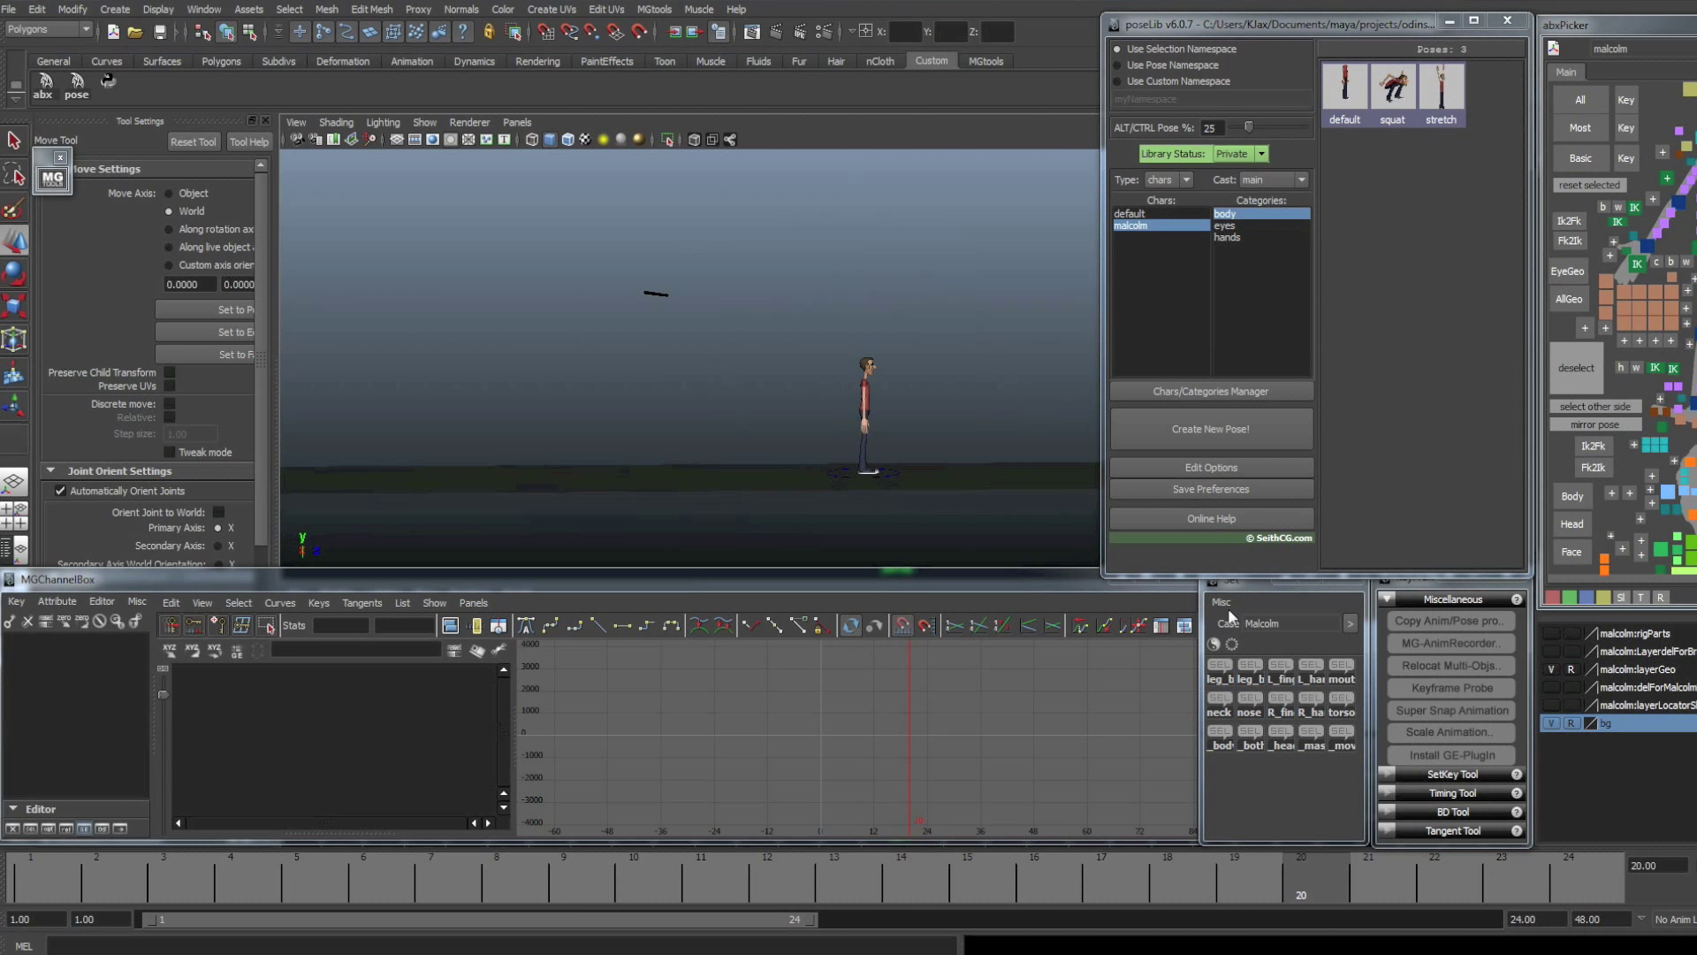
left_click_drag(866, 218, 846, 250, "alt")
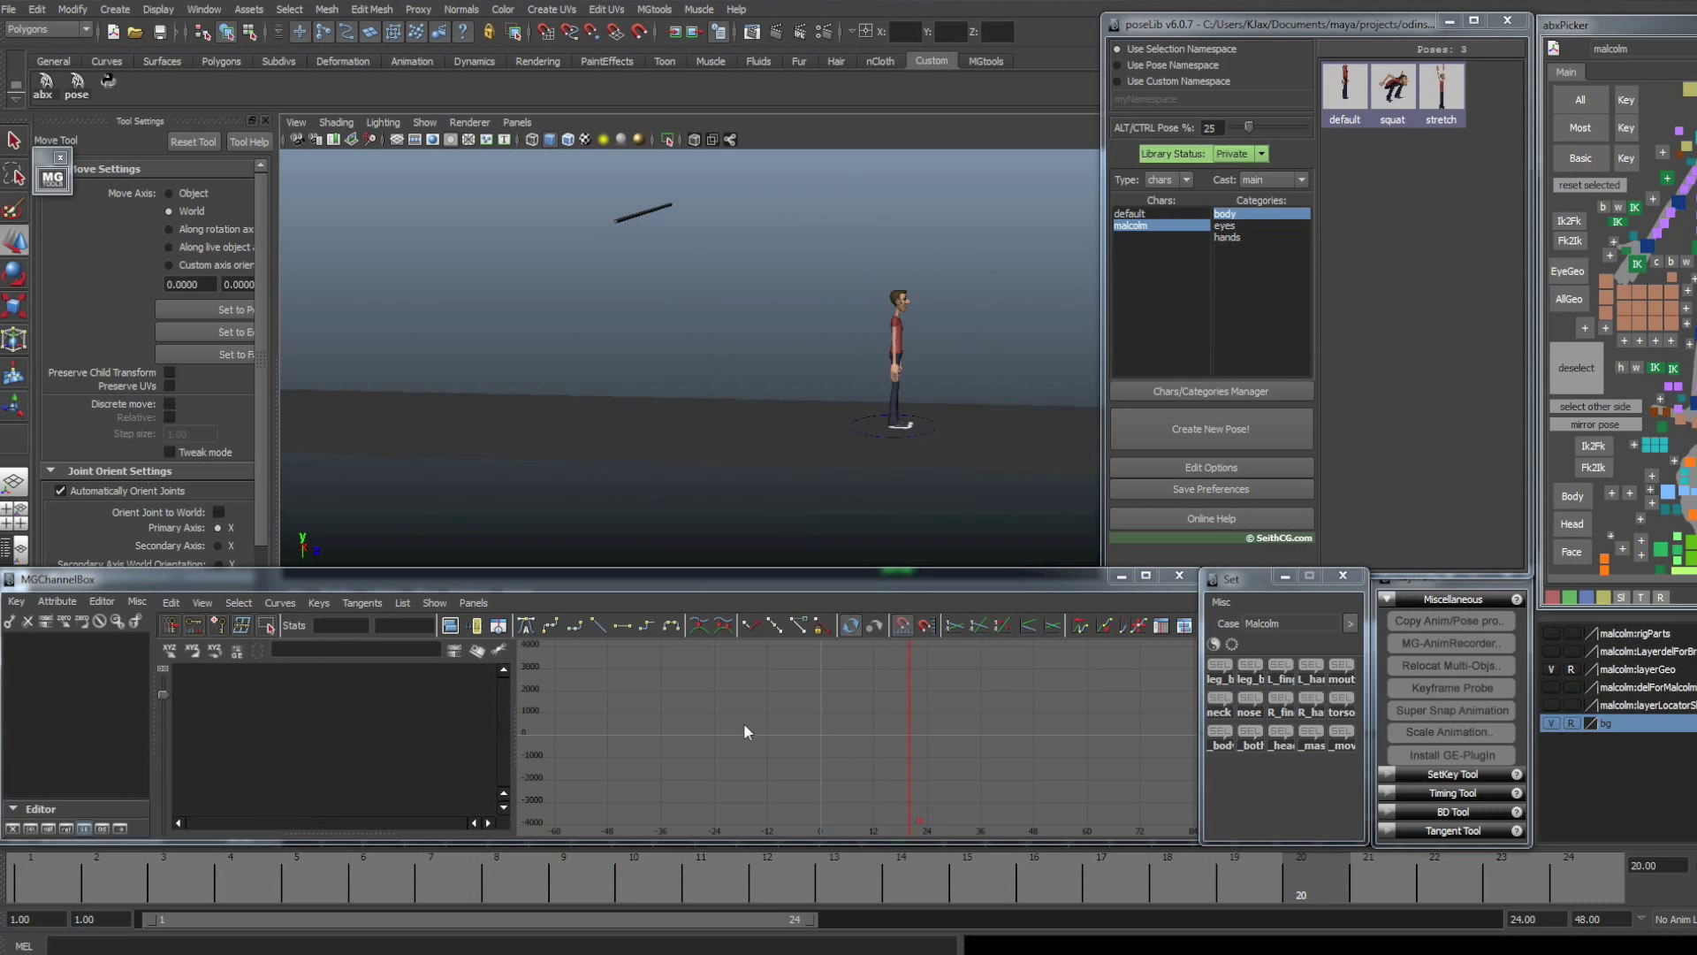
left_click_drag(788, 873, 623, 848)
left_click_drag(640, 216, 719, 288, "alt")
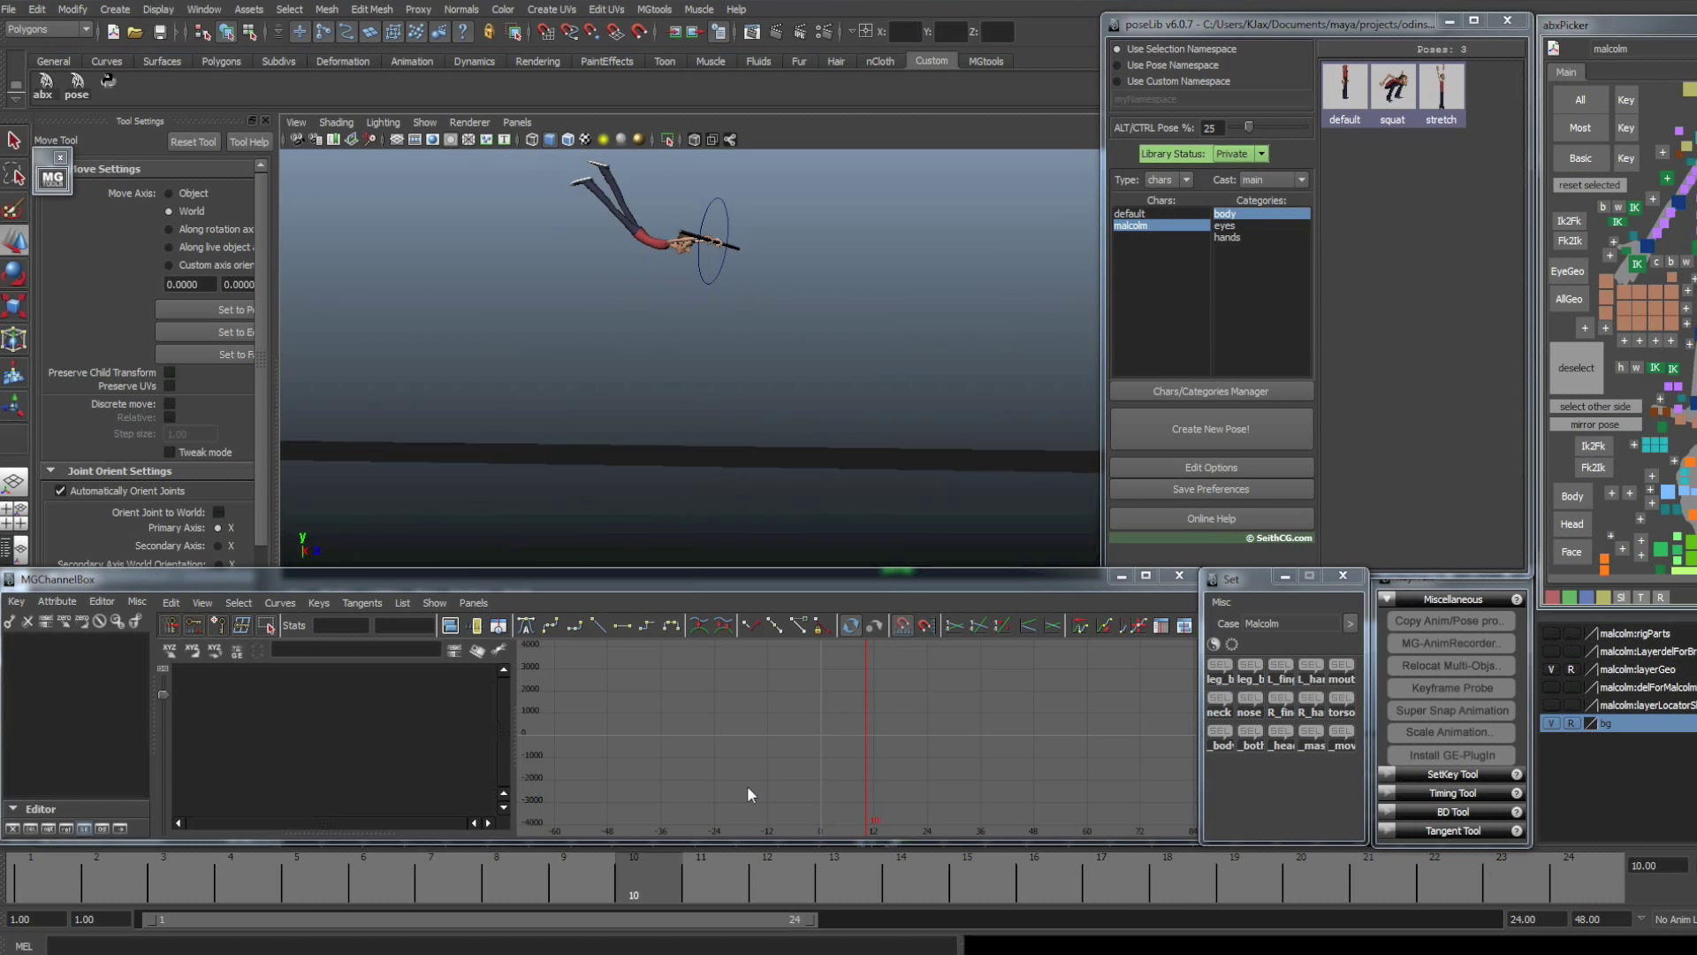
- Return to frame 1 and close the pose library window
left_click_drag(626, 886, 35, 839)
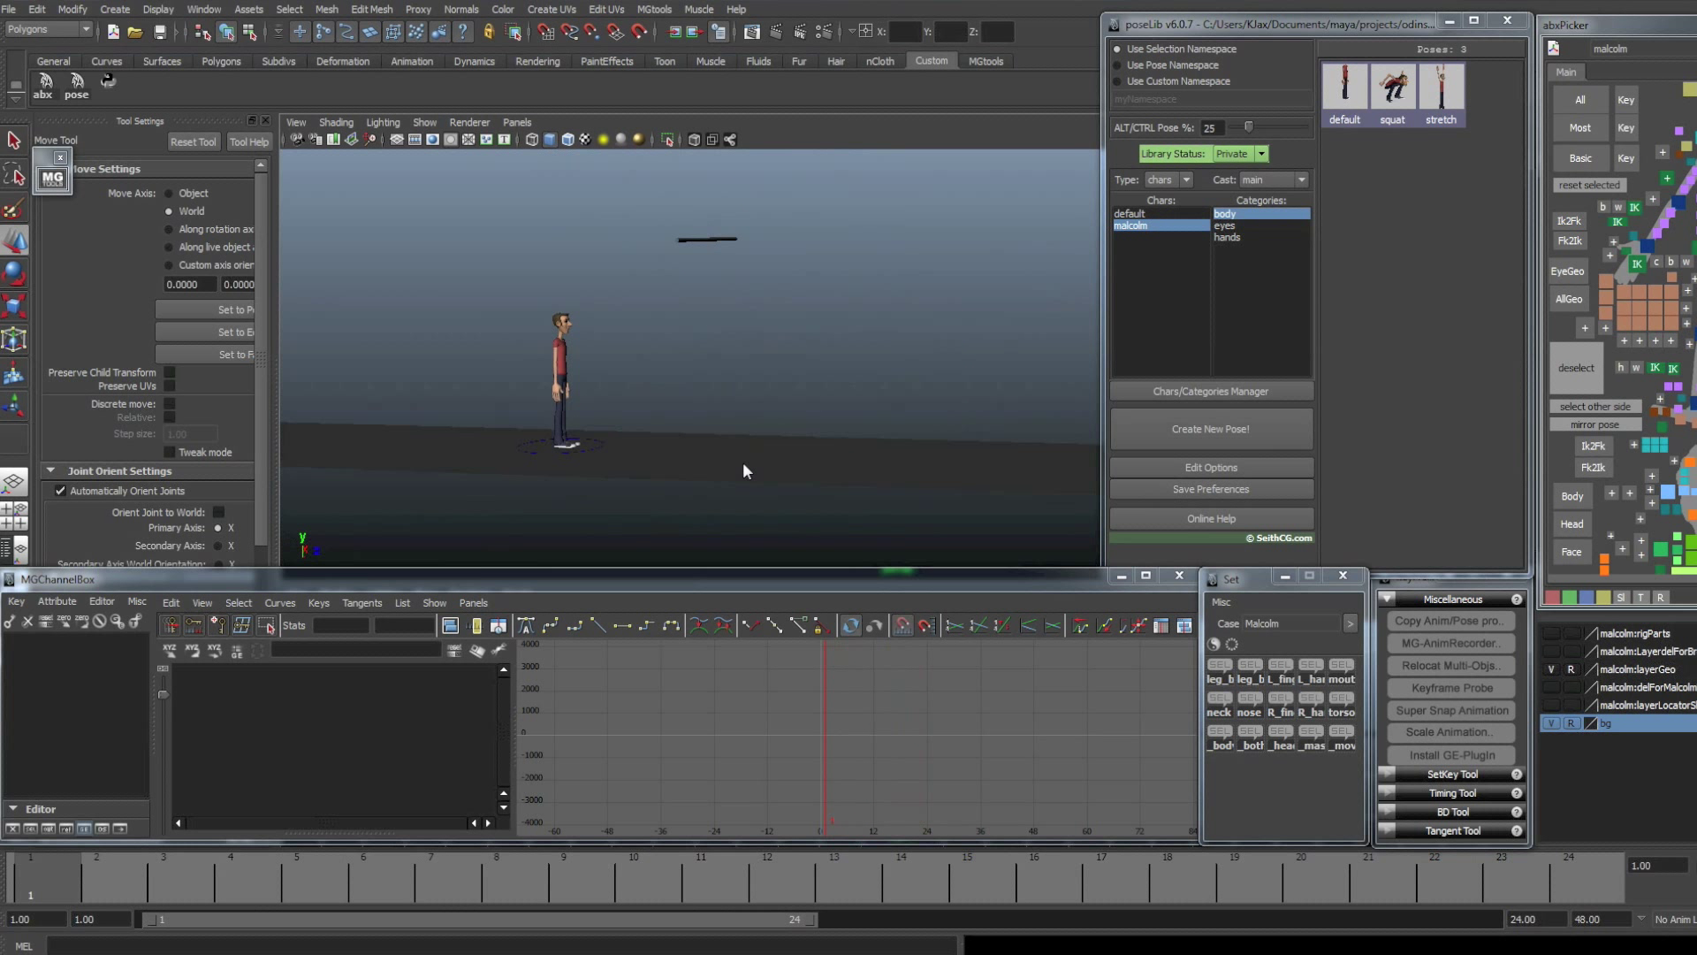
left_click(1361, 109)
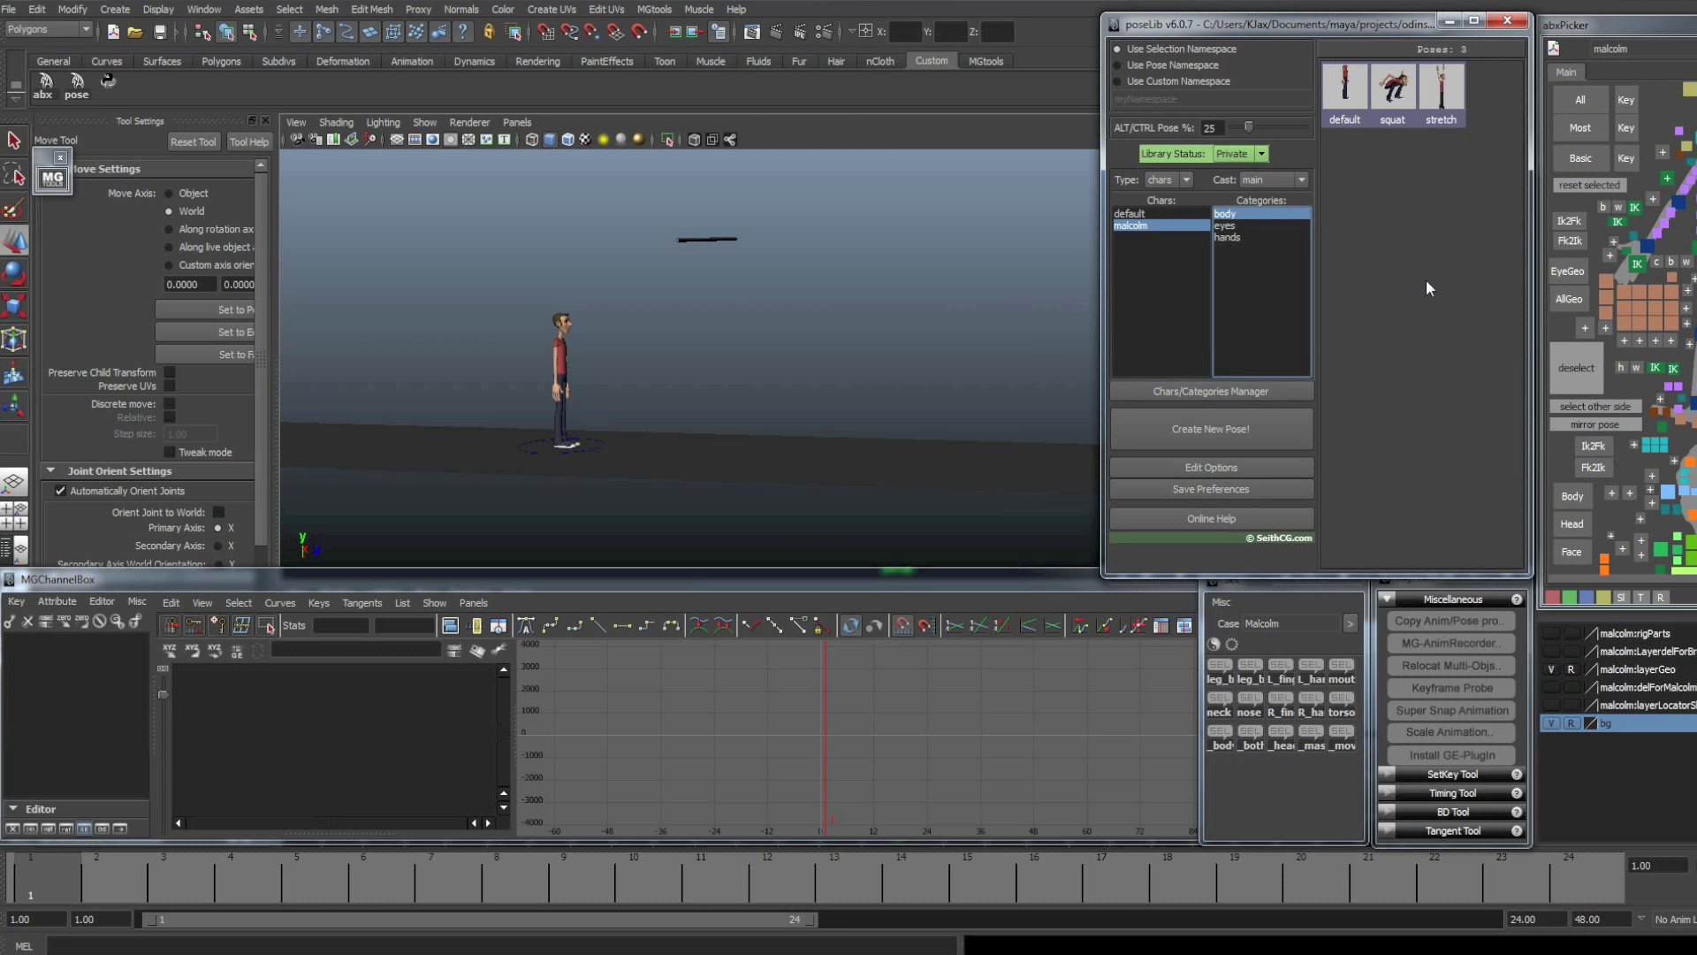
left_click(1507, 19)
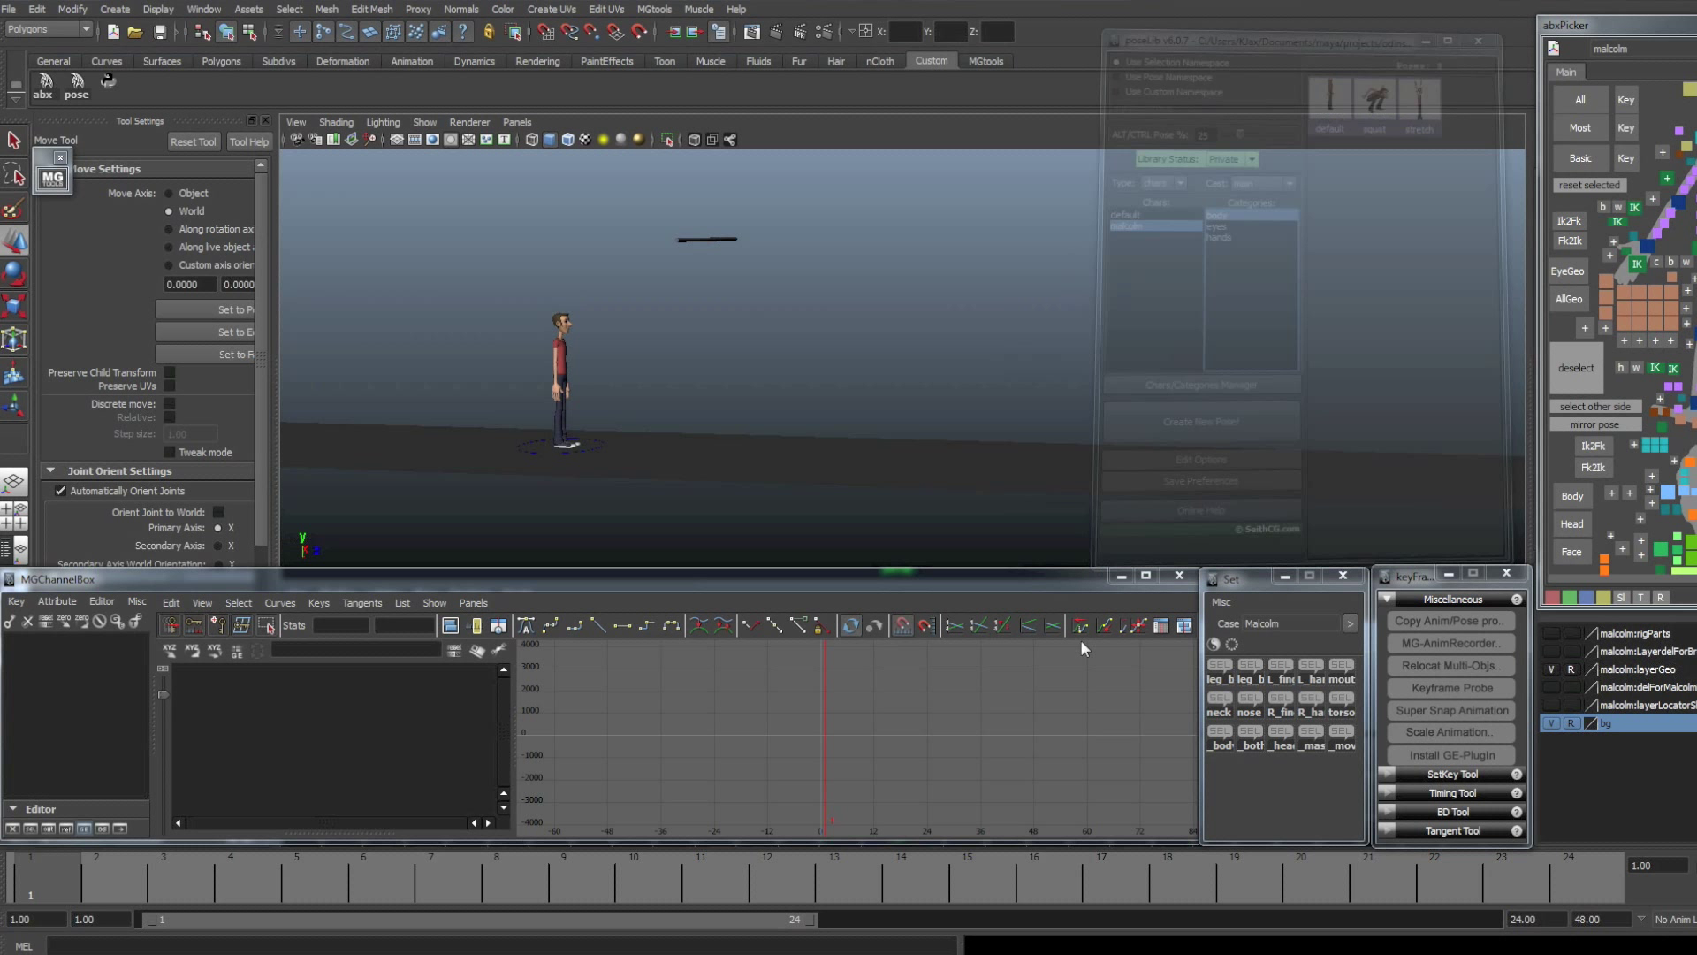
- Select Malcolm's body and placement controls and stretch the timing of all keyframed objects with a multiplier of 2 and scale pivot 1
left_click(1250, 754)
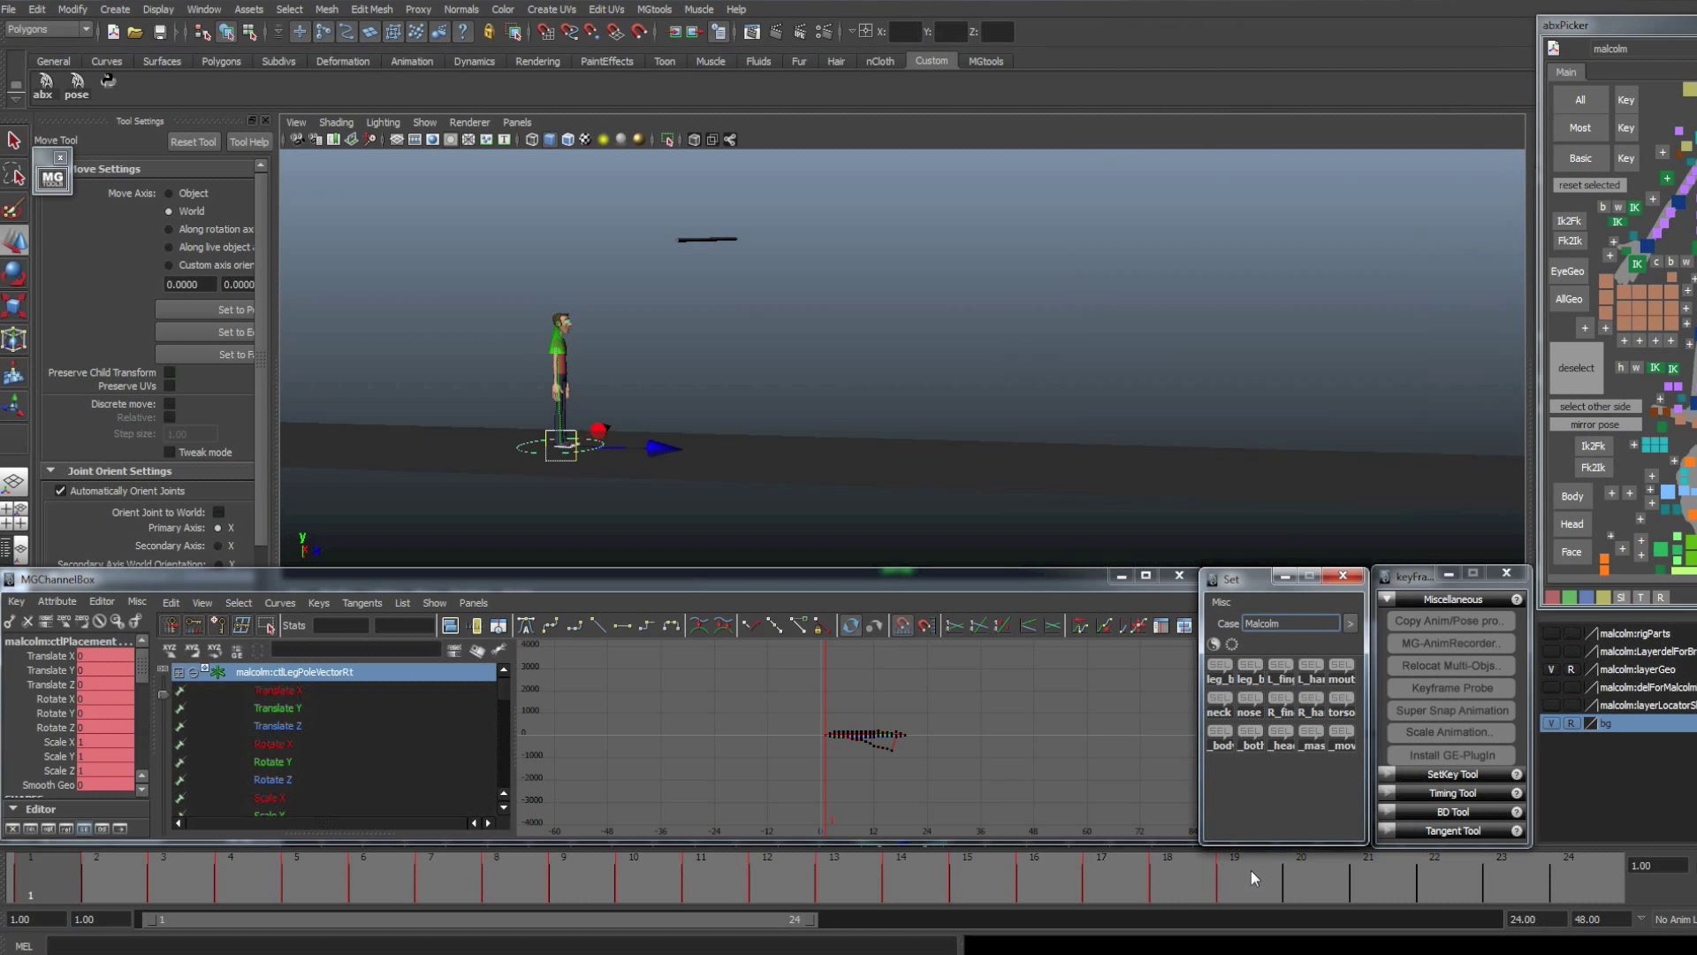
left_click(1225, 869)
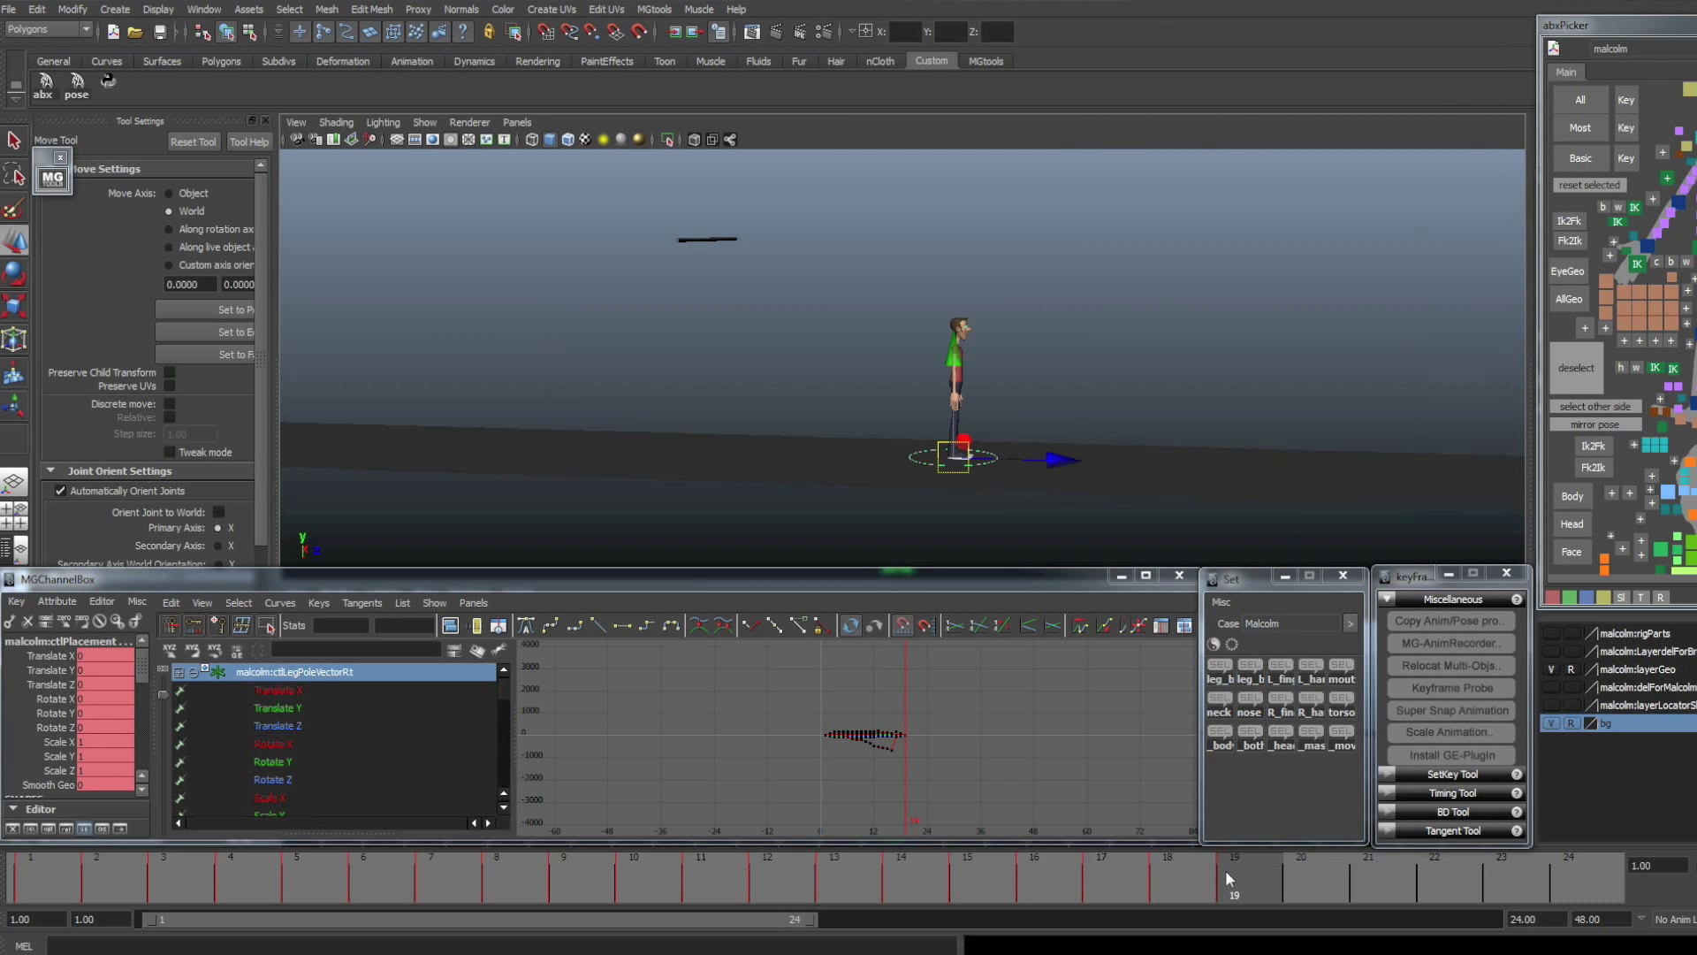
left_click(1415, 732)
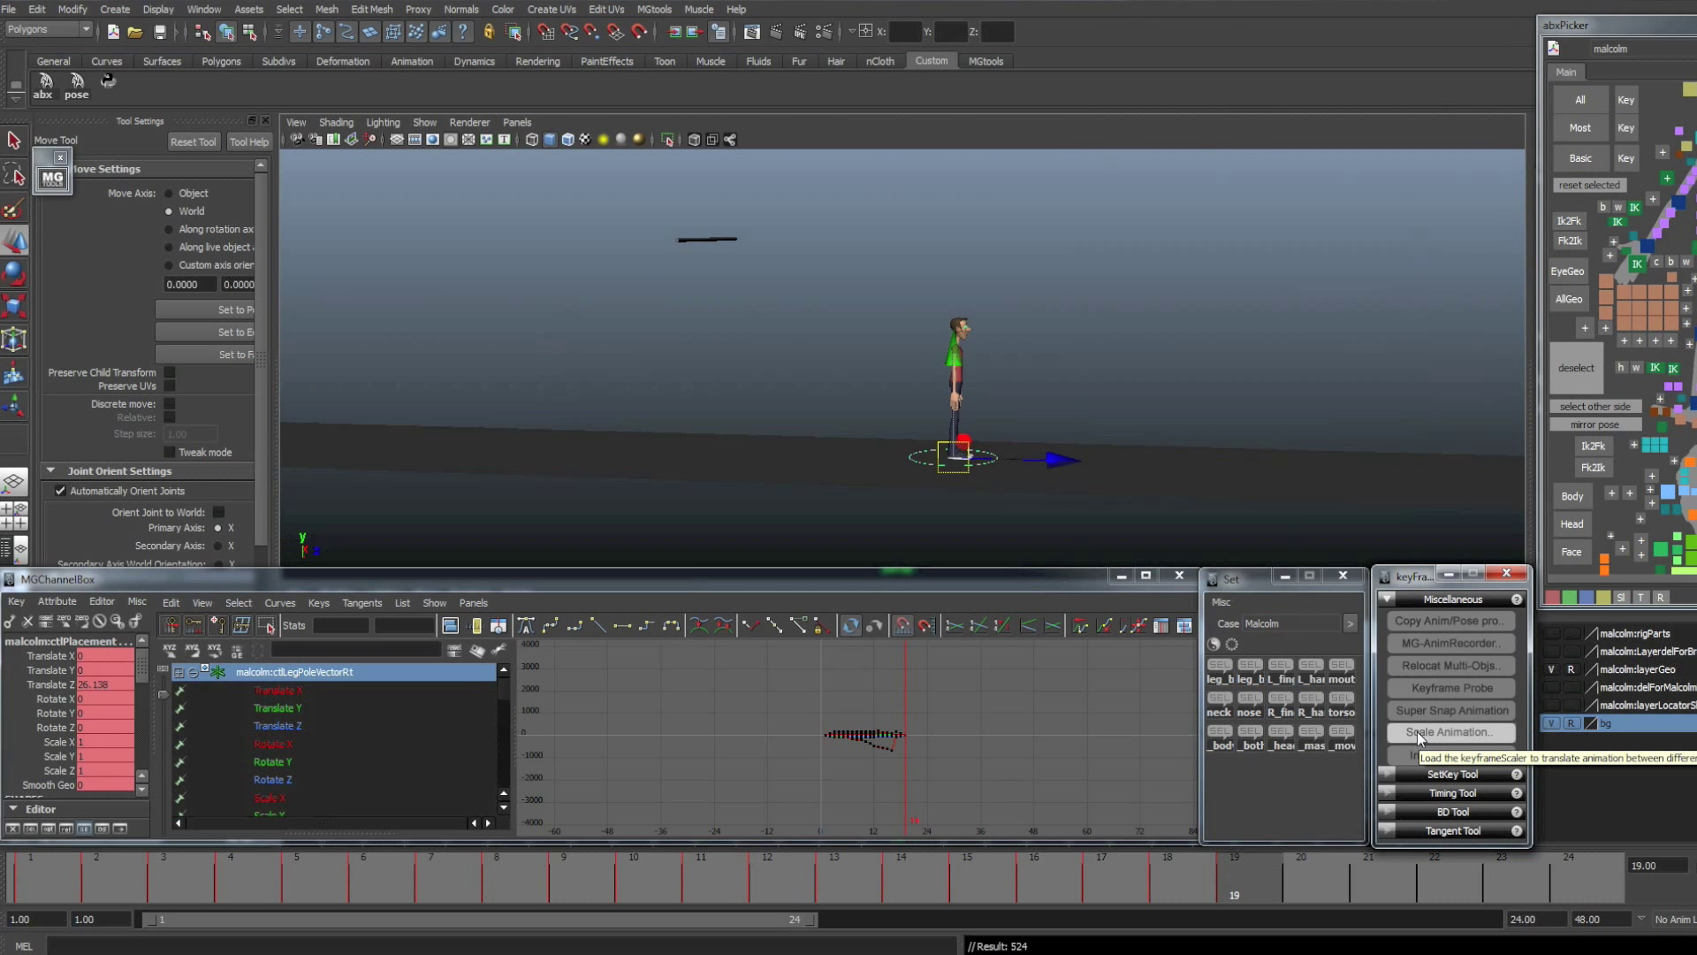
left_click(1418, 730)
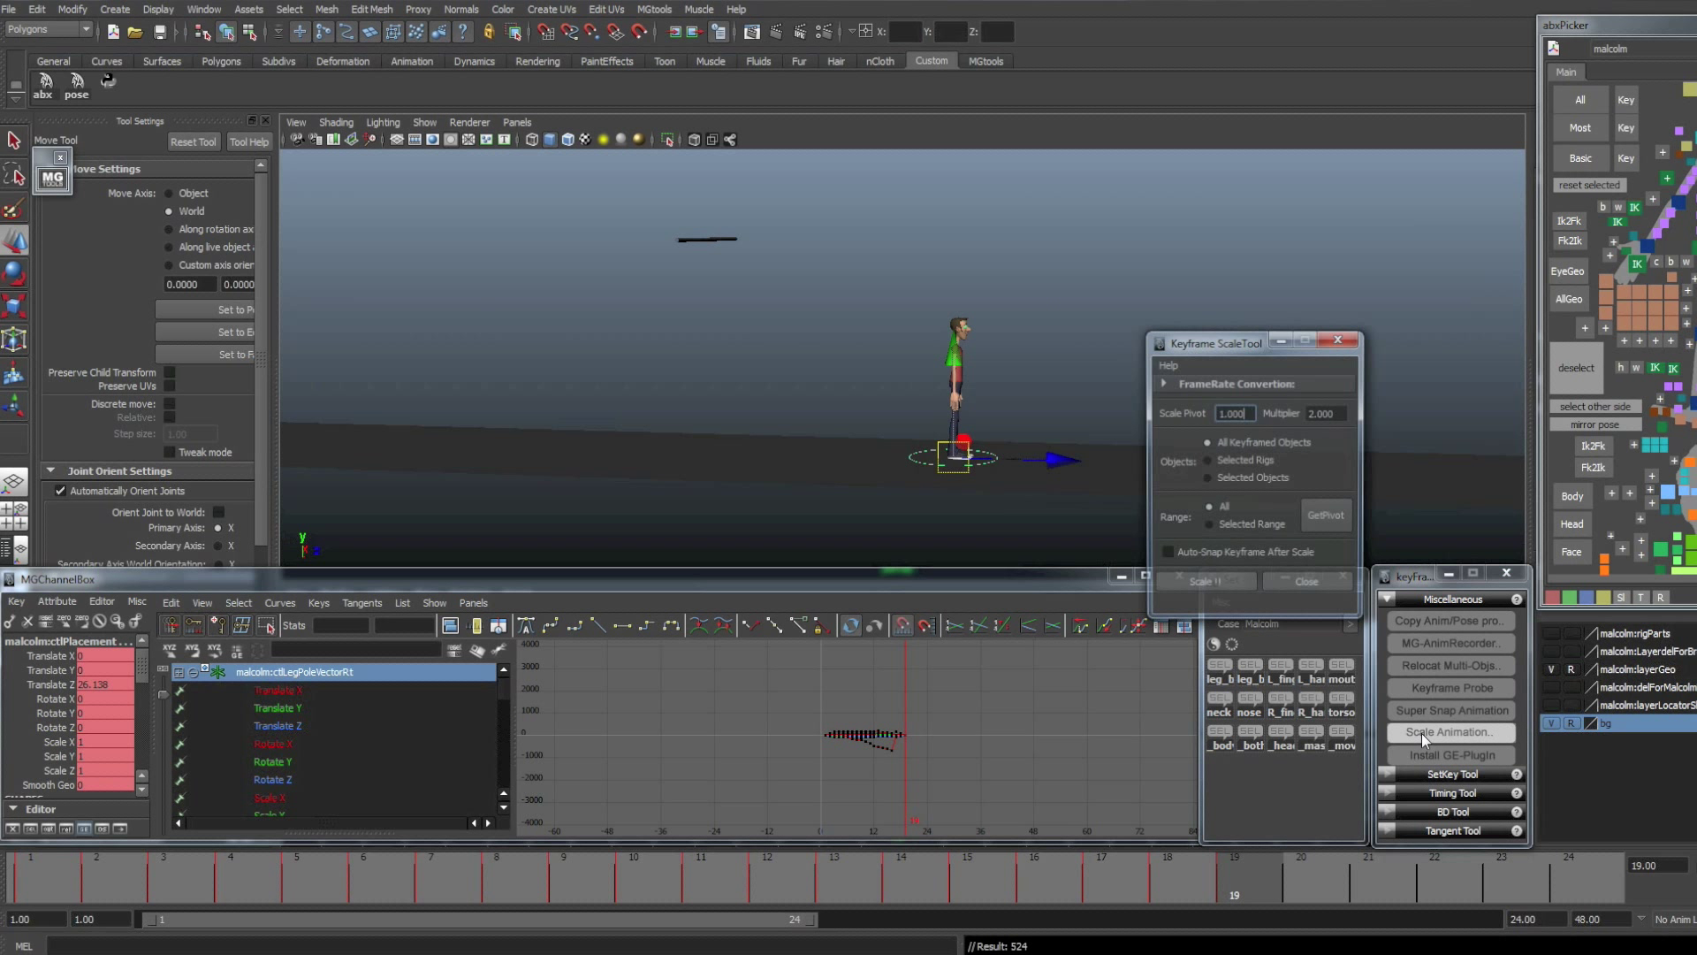
left_click(1204, 585)
left_click(1290, 586)
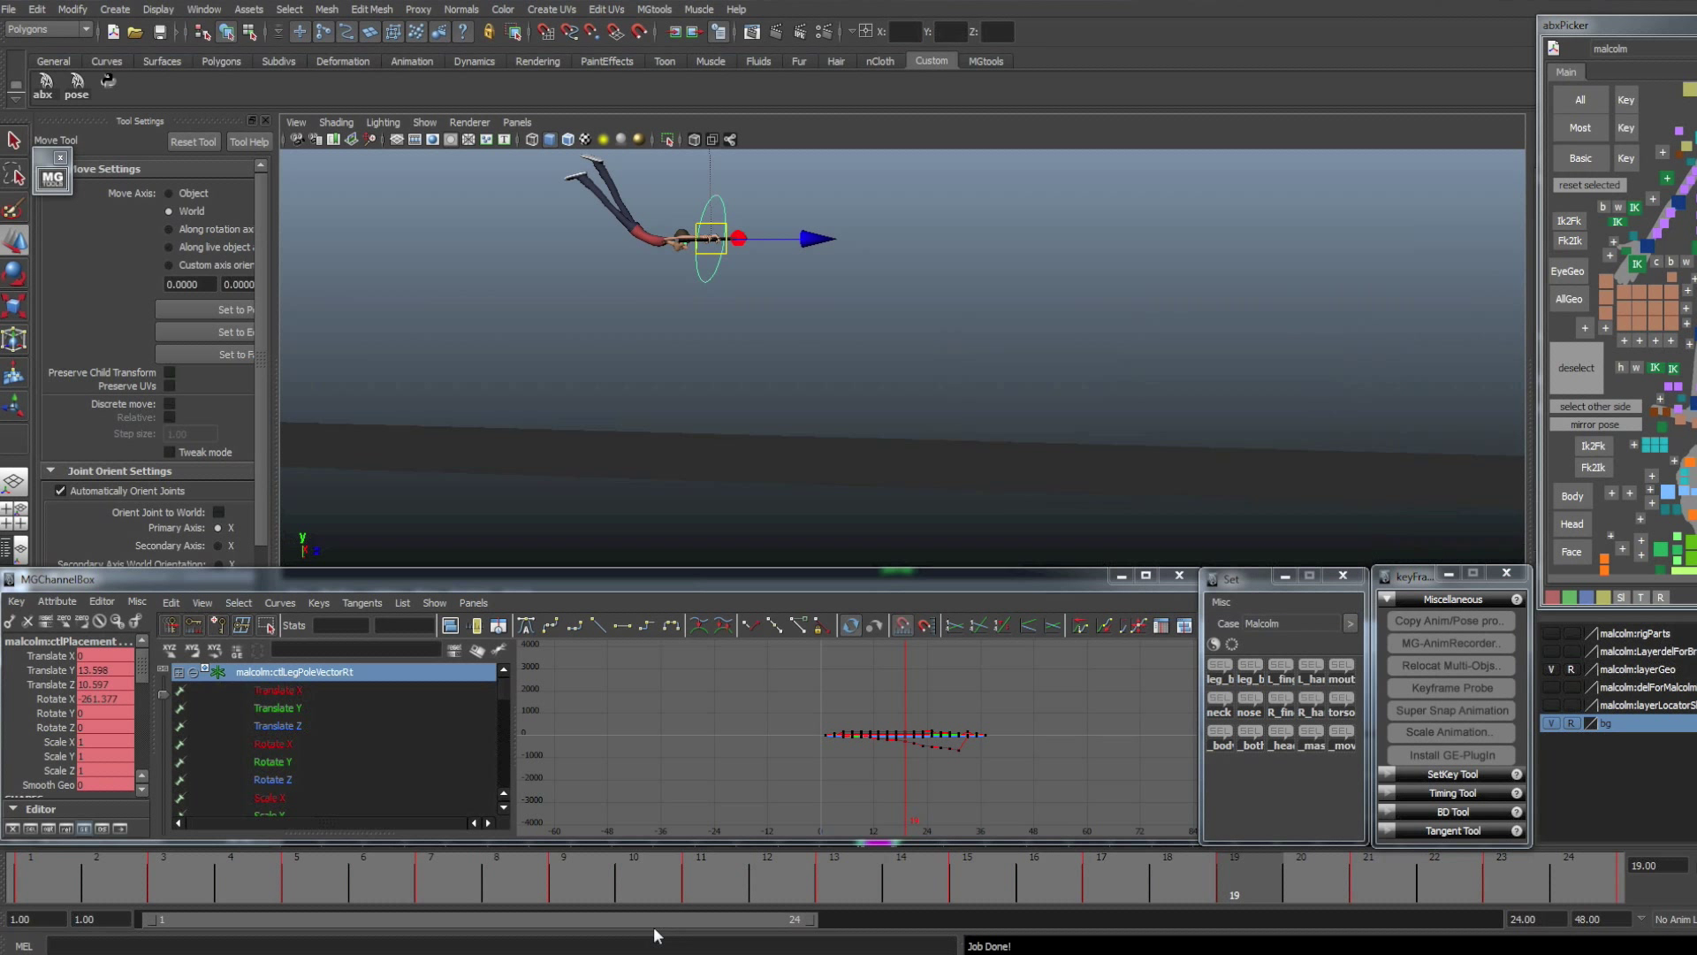
- Play the stretched animation from the start and extend the playback range to end at frame 47
left_click_drag(446, 888, 8, 876)
key("alt+v")
left_click(22, 871)
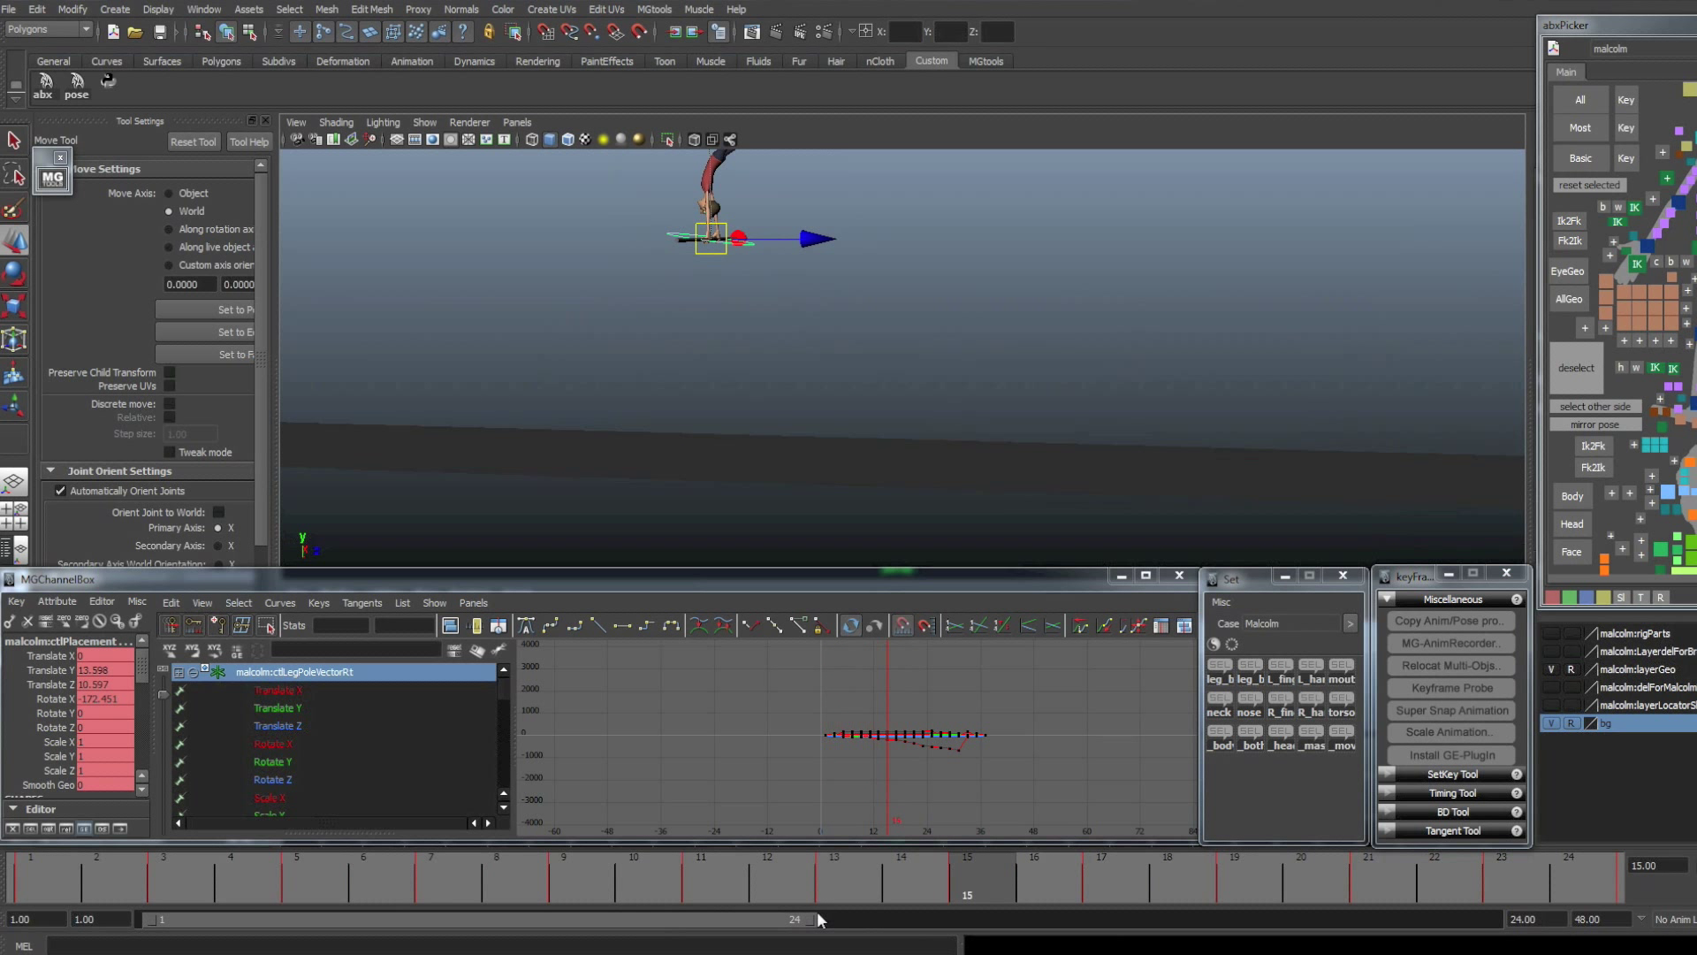
left_click_drag(816, 919, 1476, 925)
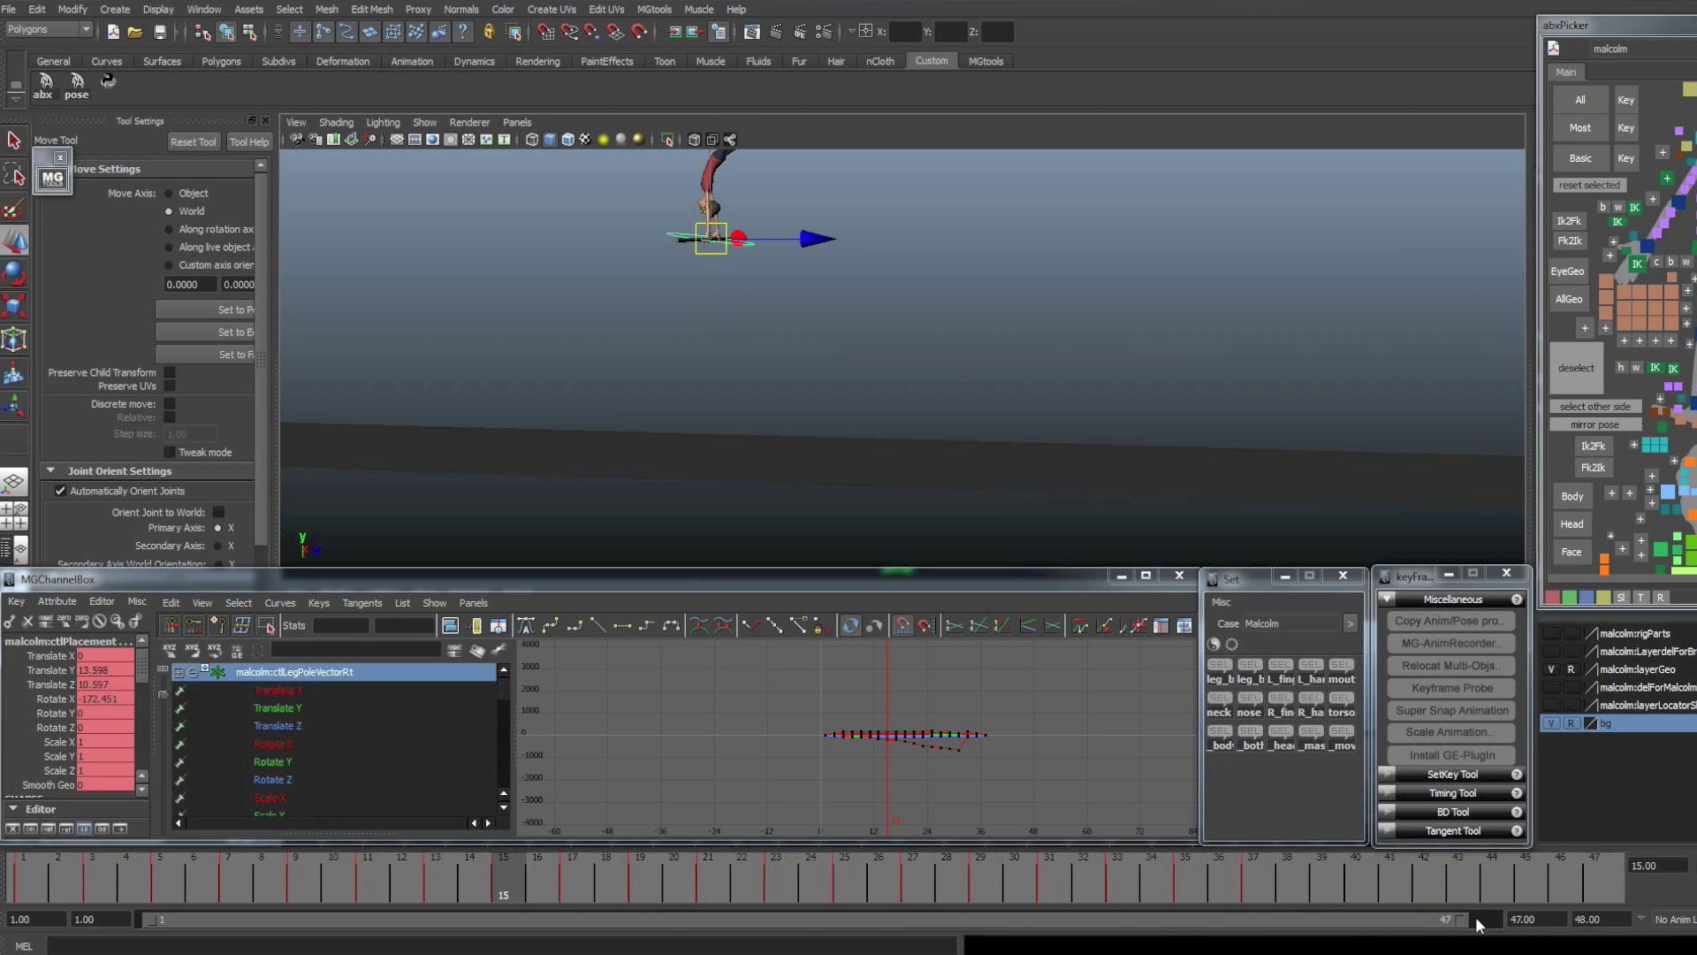
- Play and scrub the re-timed animation from frame 1 to about frame 40 to review the slower motion
left_click_drag(1291, 876, 86, 849)
key("alt+v")
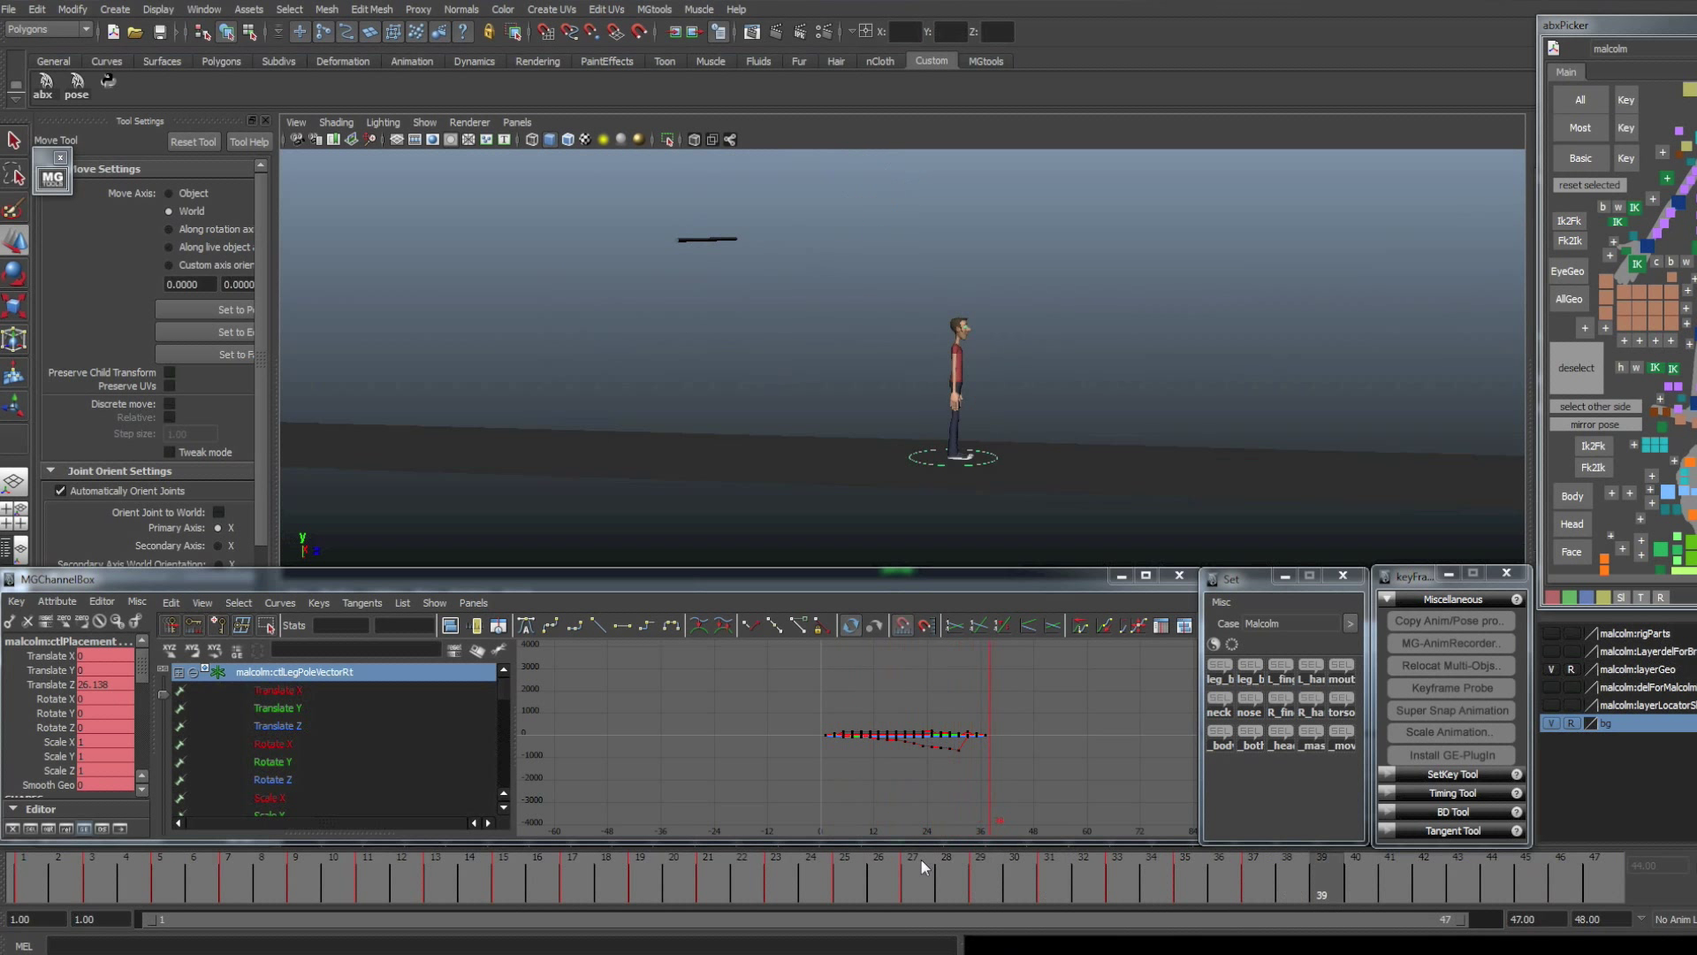
left_click_drag(920, 862, 26, 870)
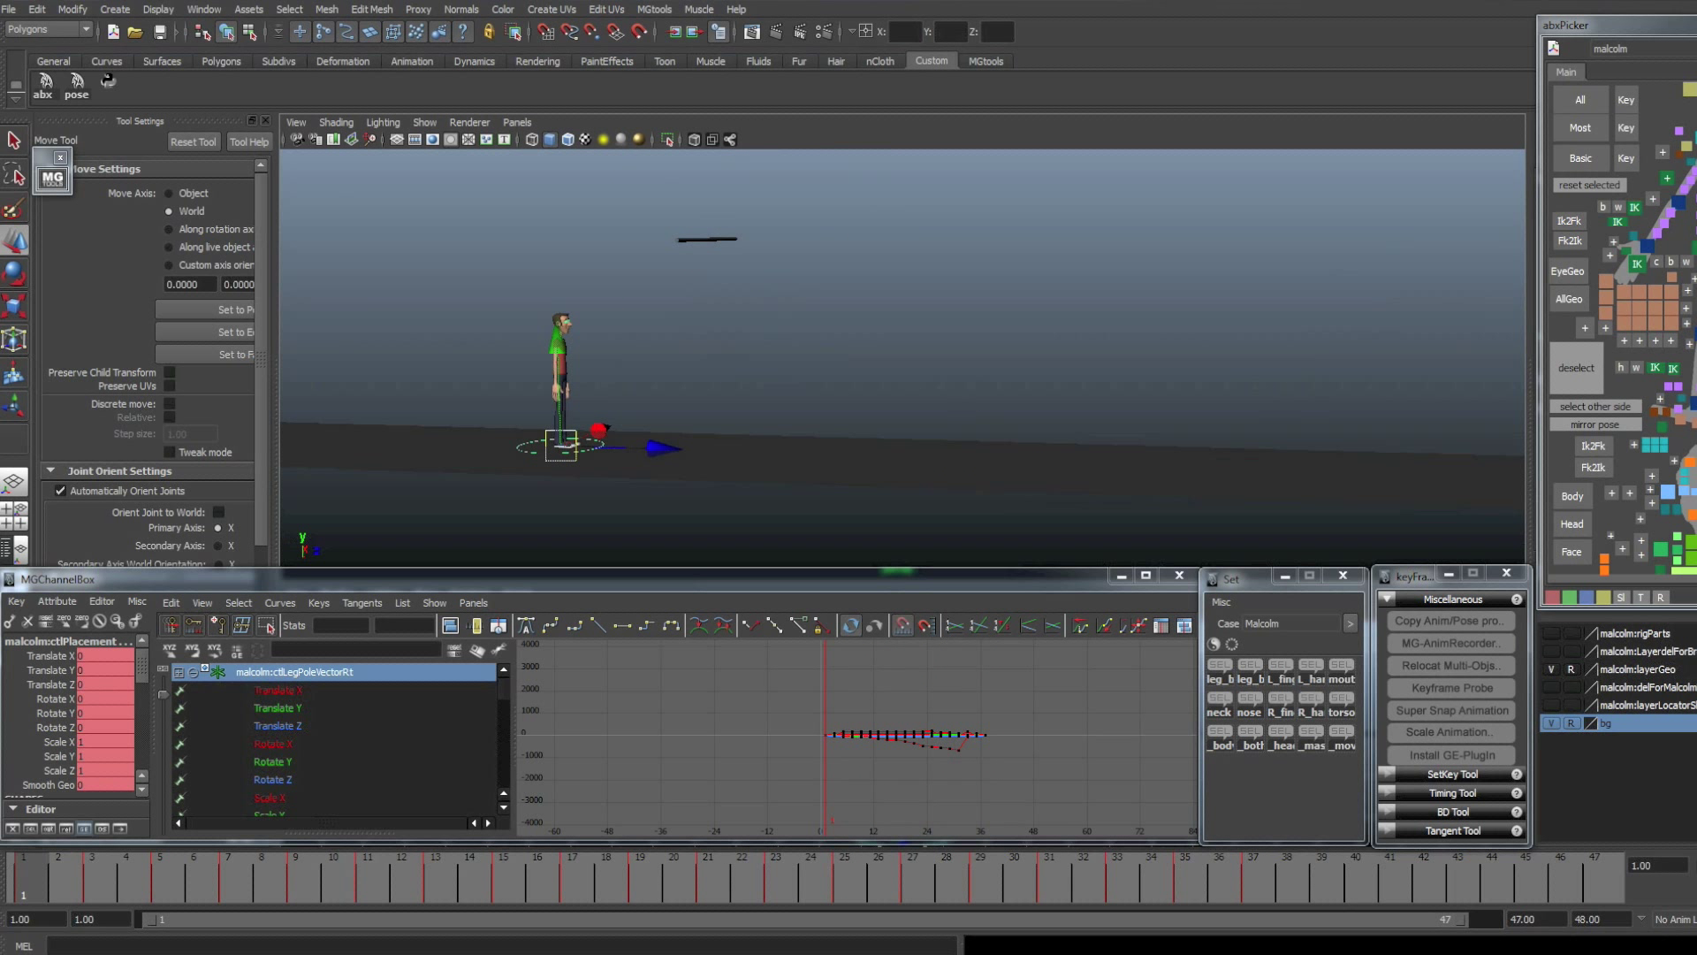
key("alt+v")
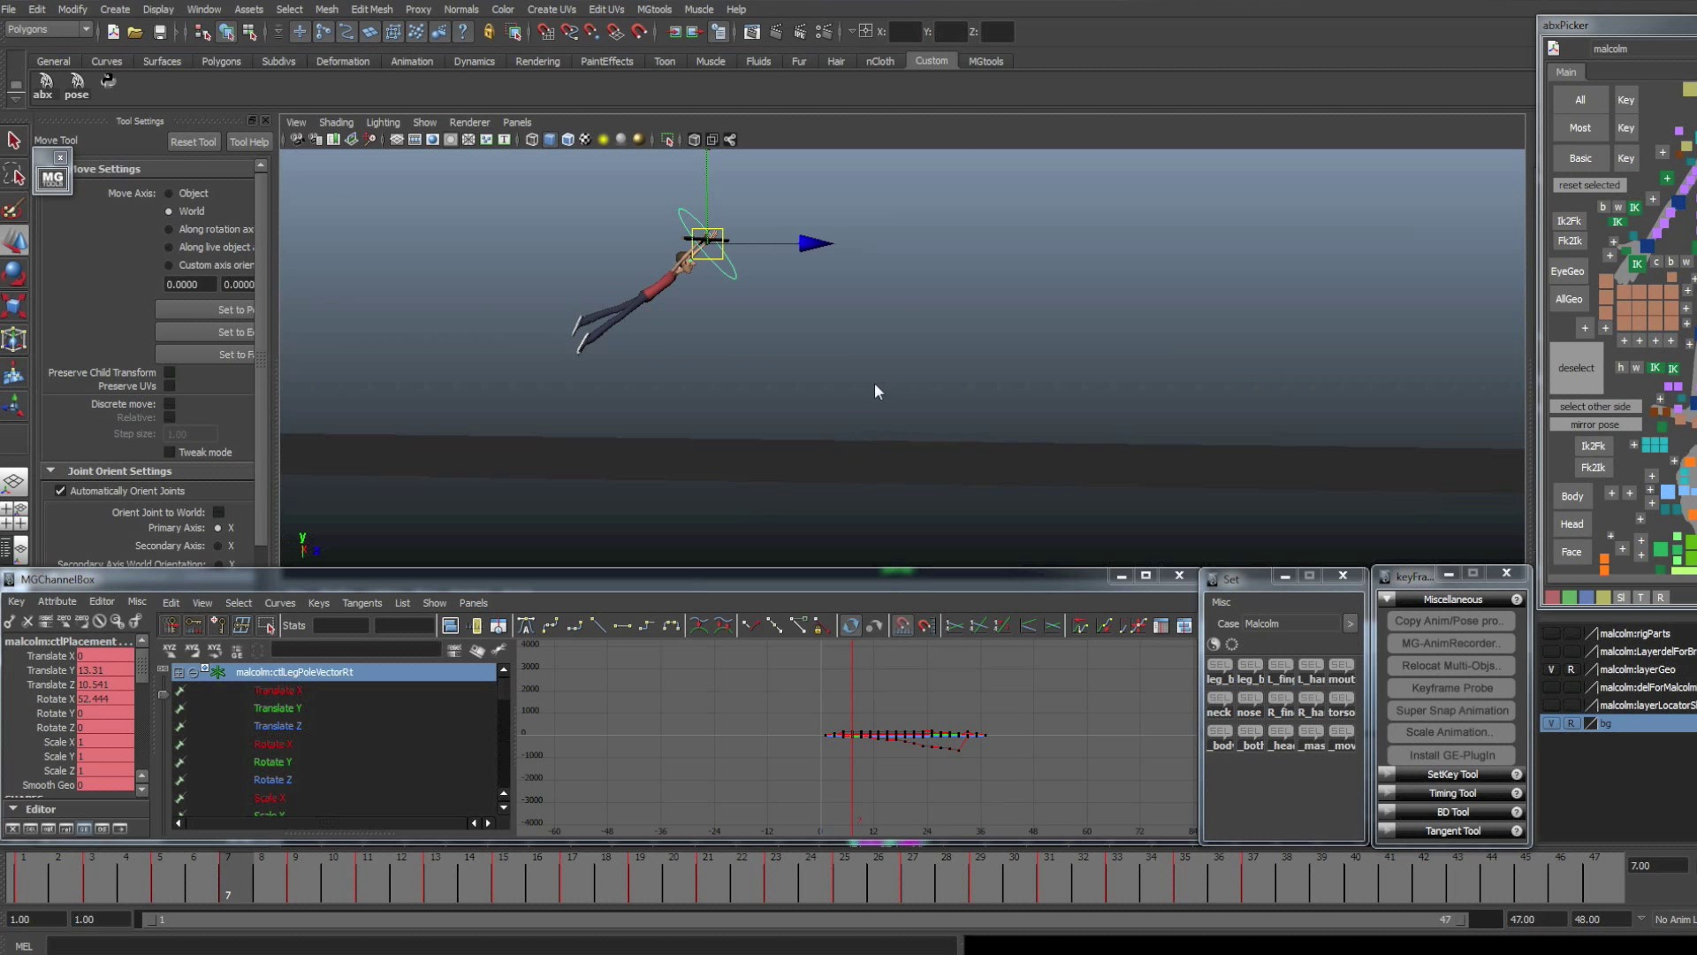
left_click_drag(227, 878, 1358, 867)
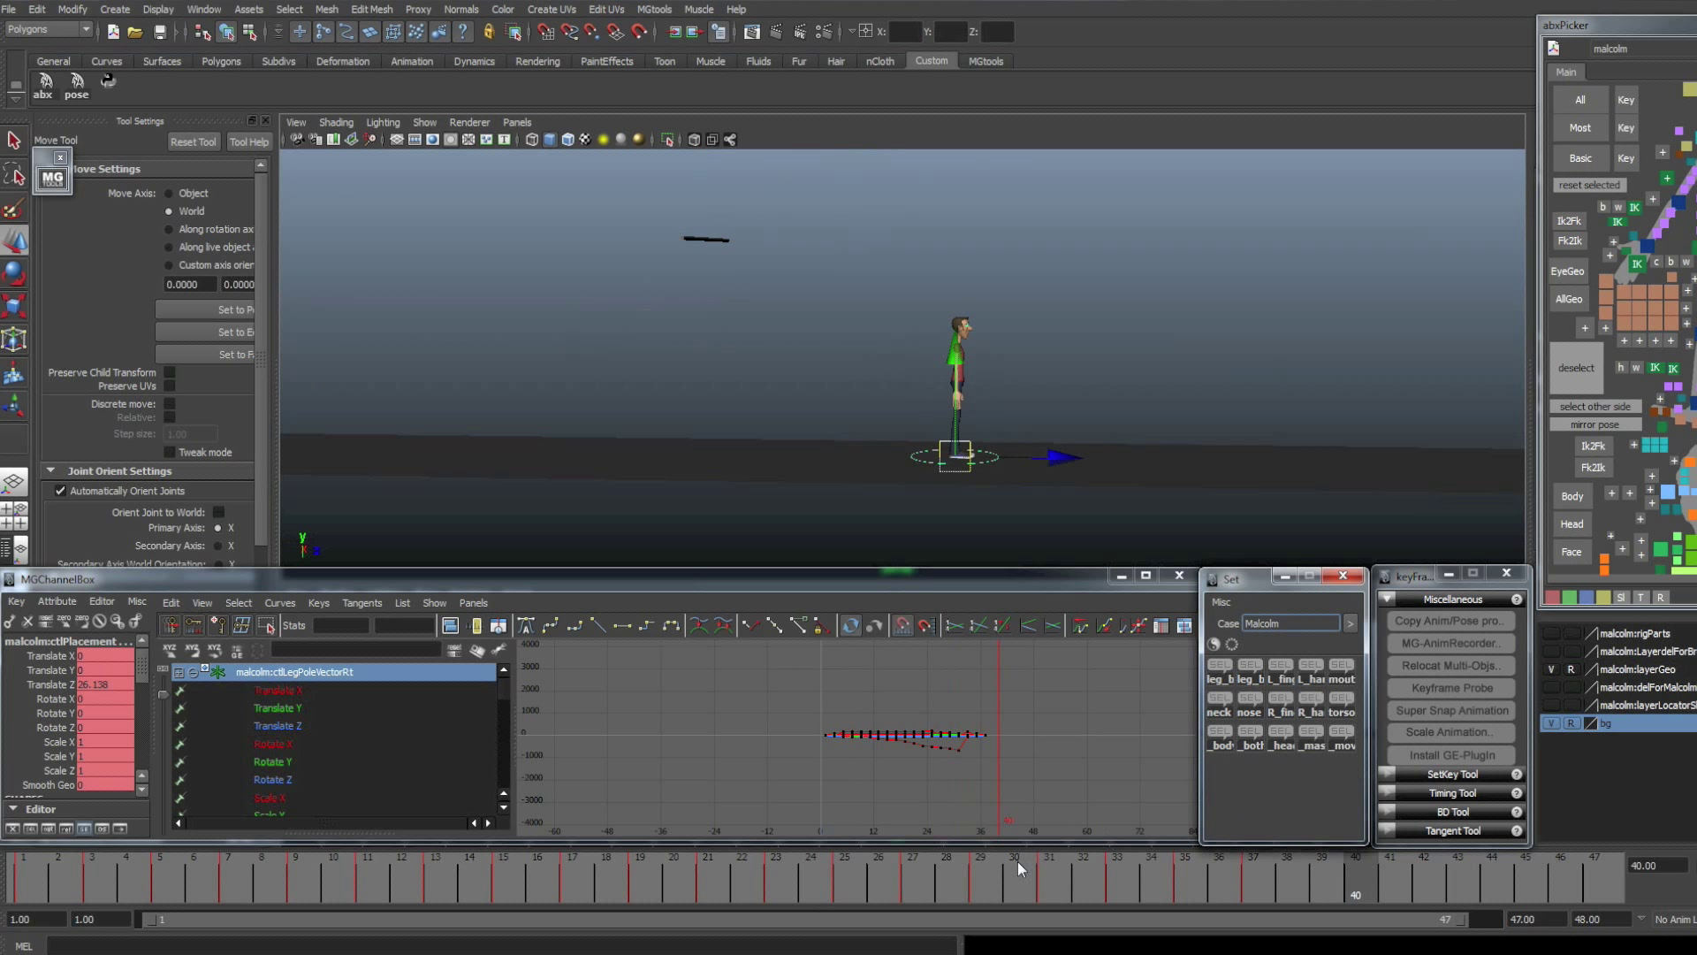
left_click_drag(1016, 861, 891, 848)
- Delete the placement control's Scale X, Y and Z keys after frame 1
left_click(1689, 91)
left_click_drag(672, 870, 25, 872)
left_click_drag(60, 743, 71, 771)
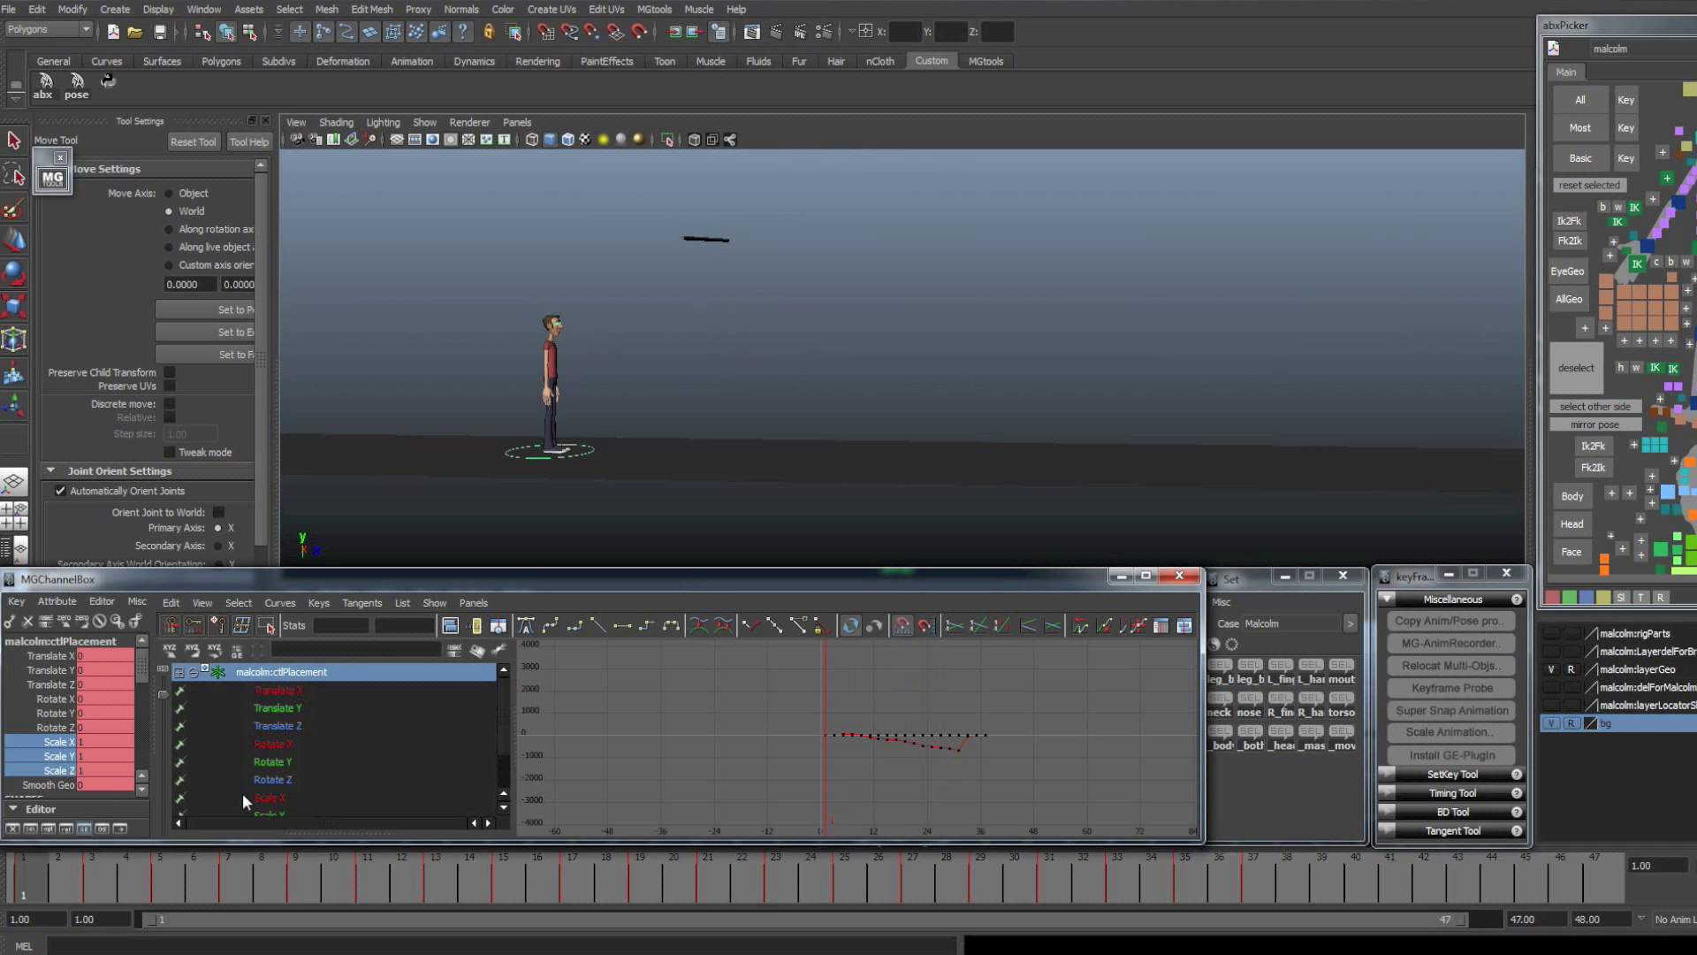
scroll(284, 774, "down", 1)
left_click_drag(273, 745, 272, 785)
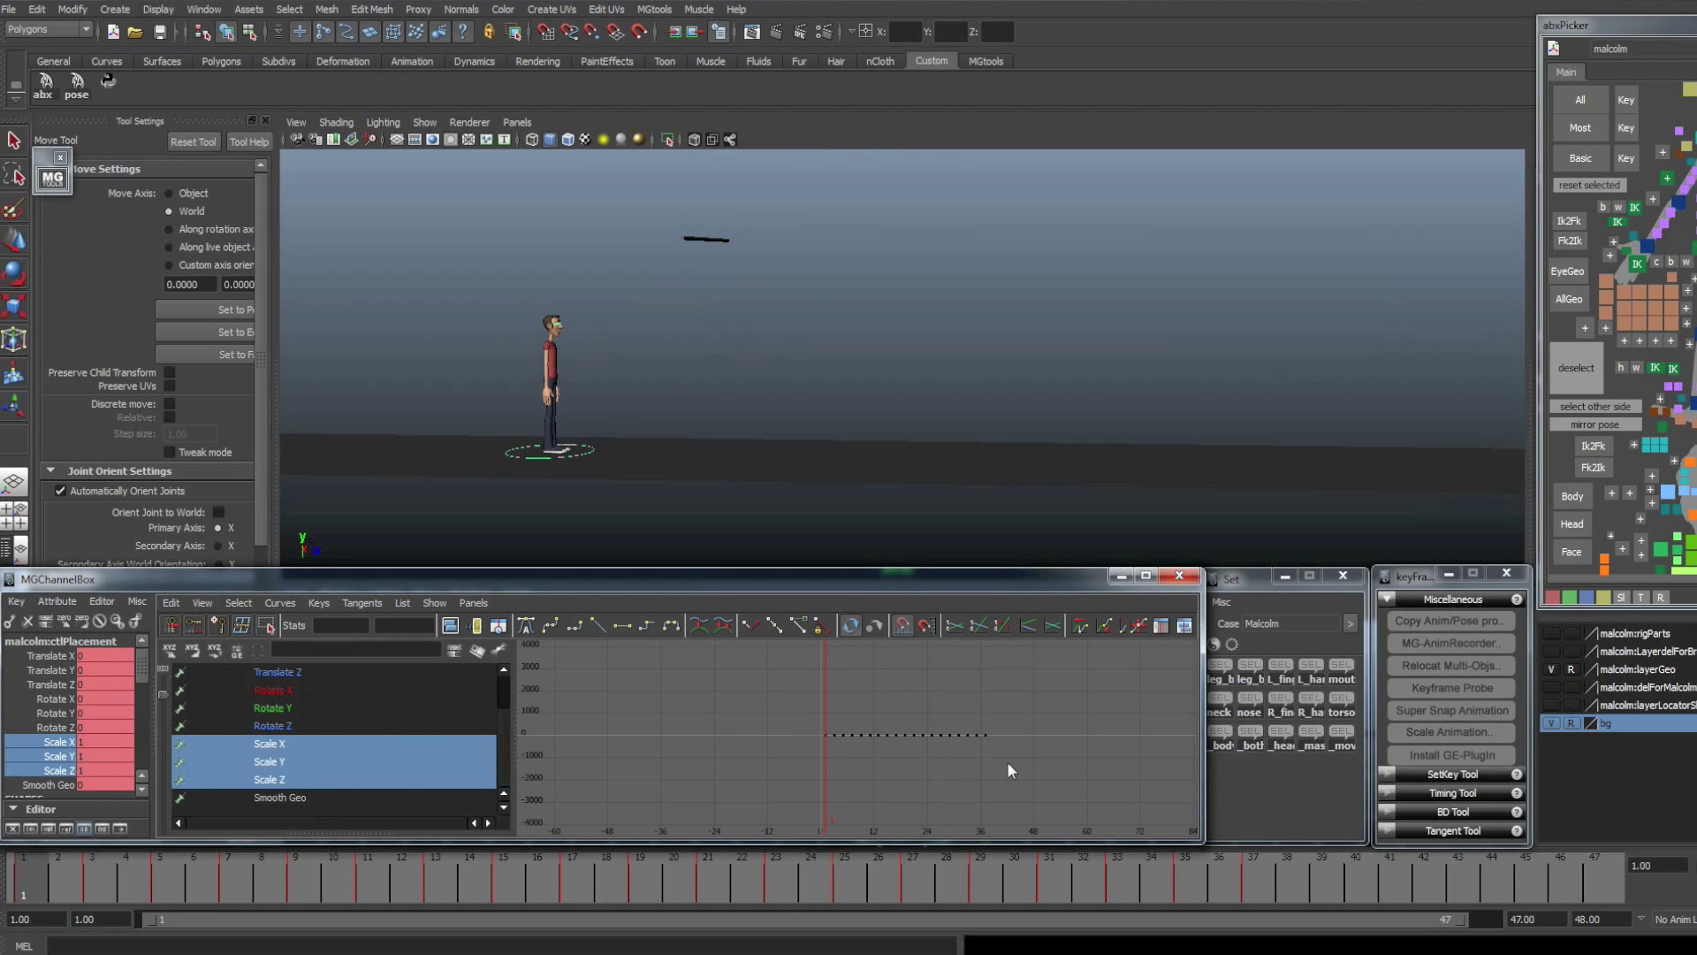
left_click_drag(855, 691, 830, 680)
key("Delete")
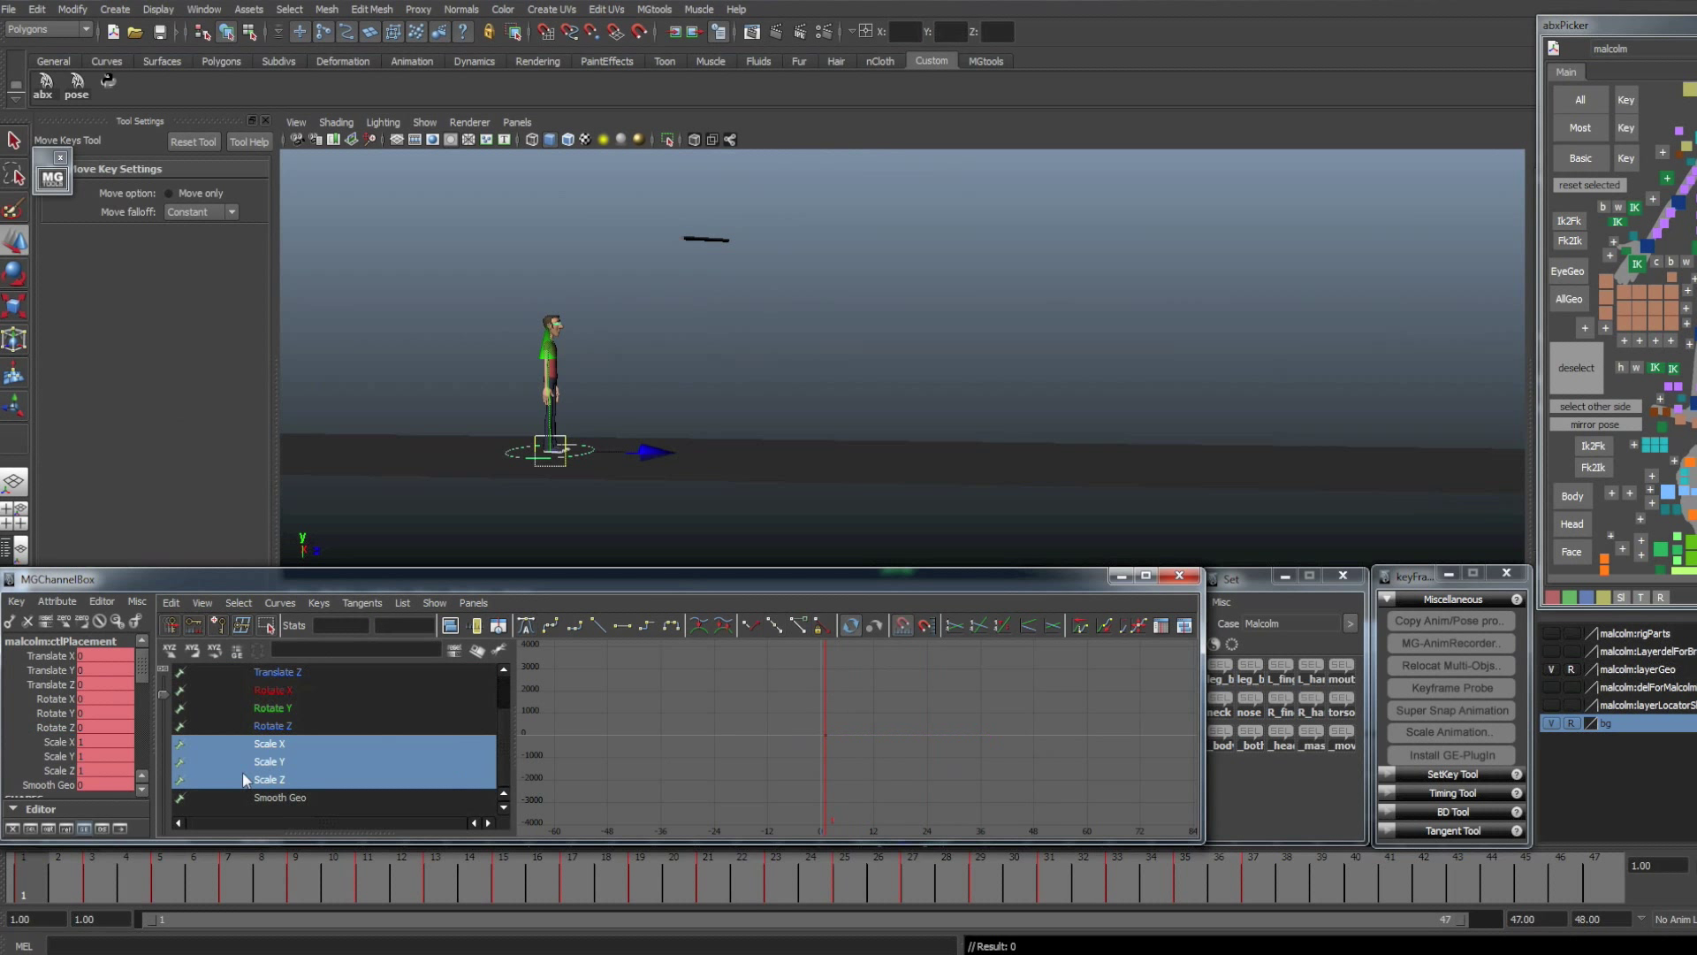
- Try enlarging Malcolm through the placement control to about 1.478, and set Scale X, Y and Z back to 1
left_click_drag(70, 745, 63, 776)
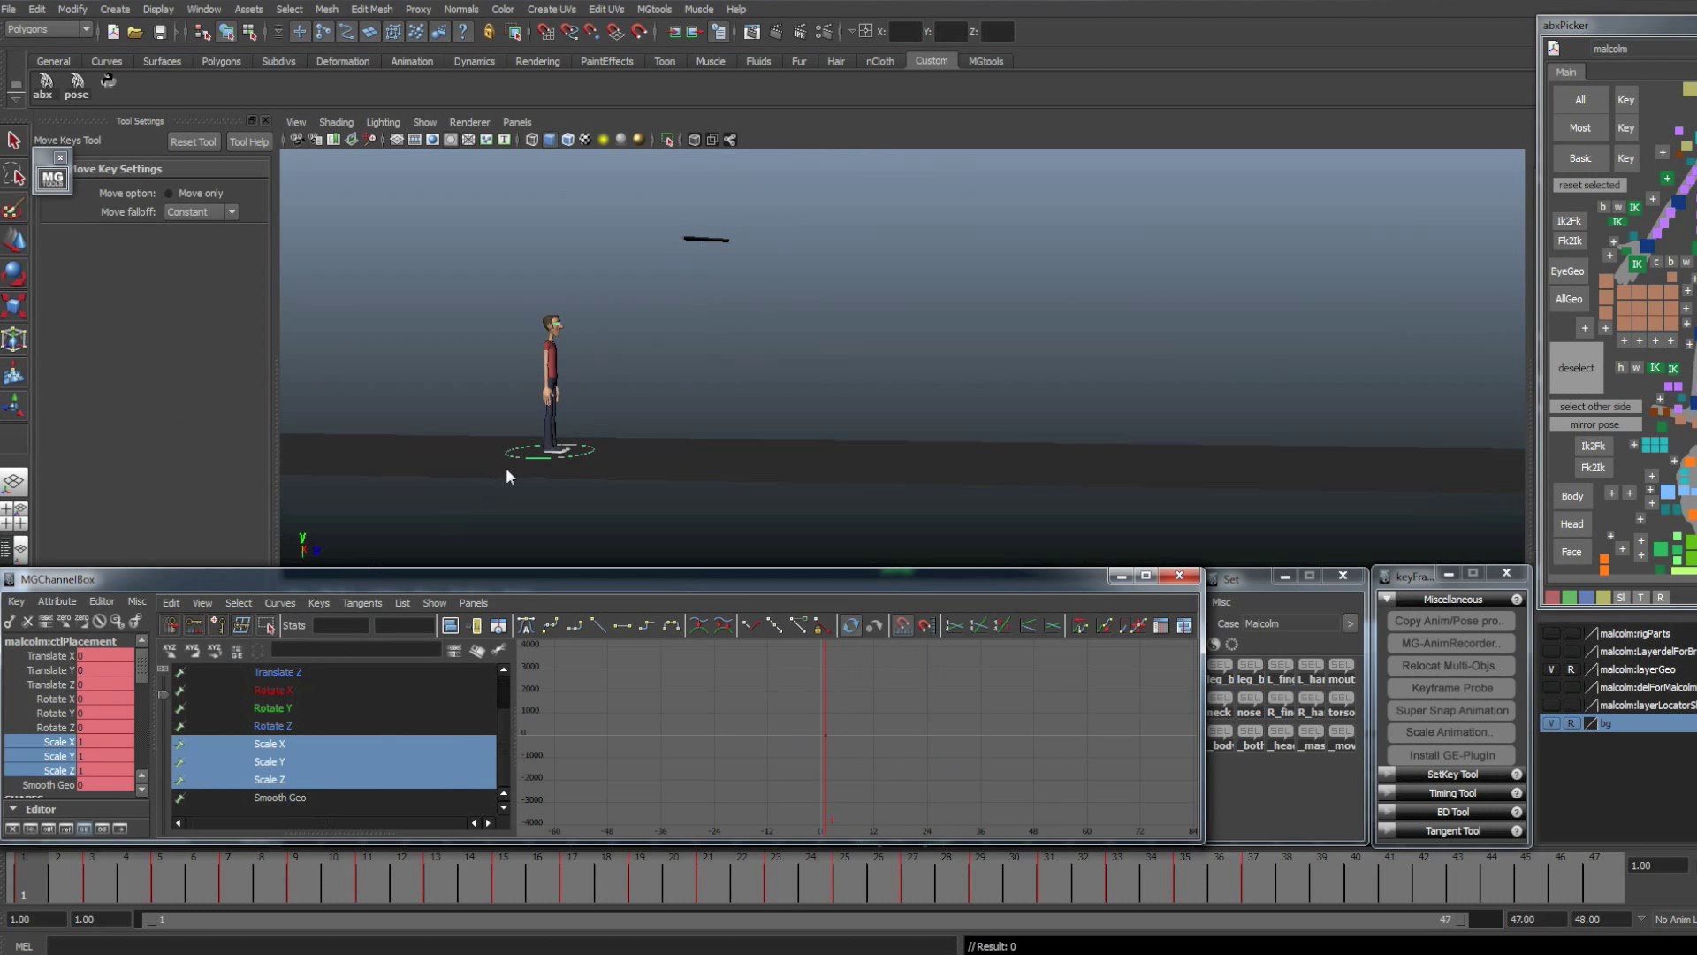
key("r")
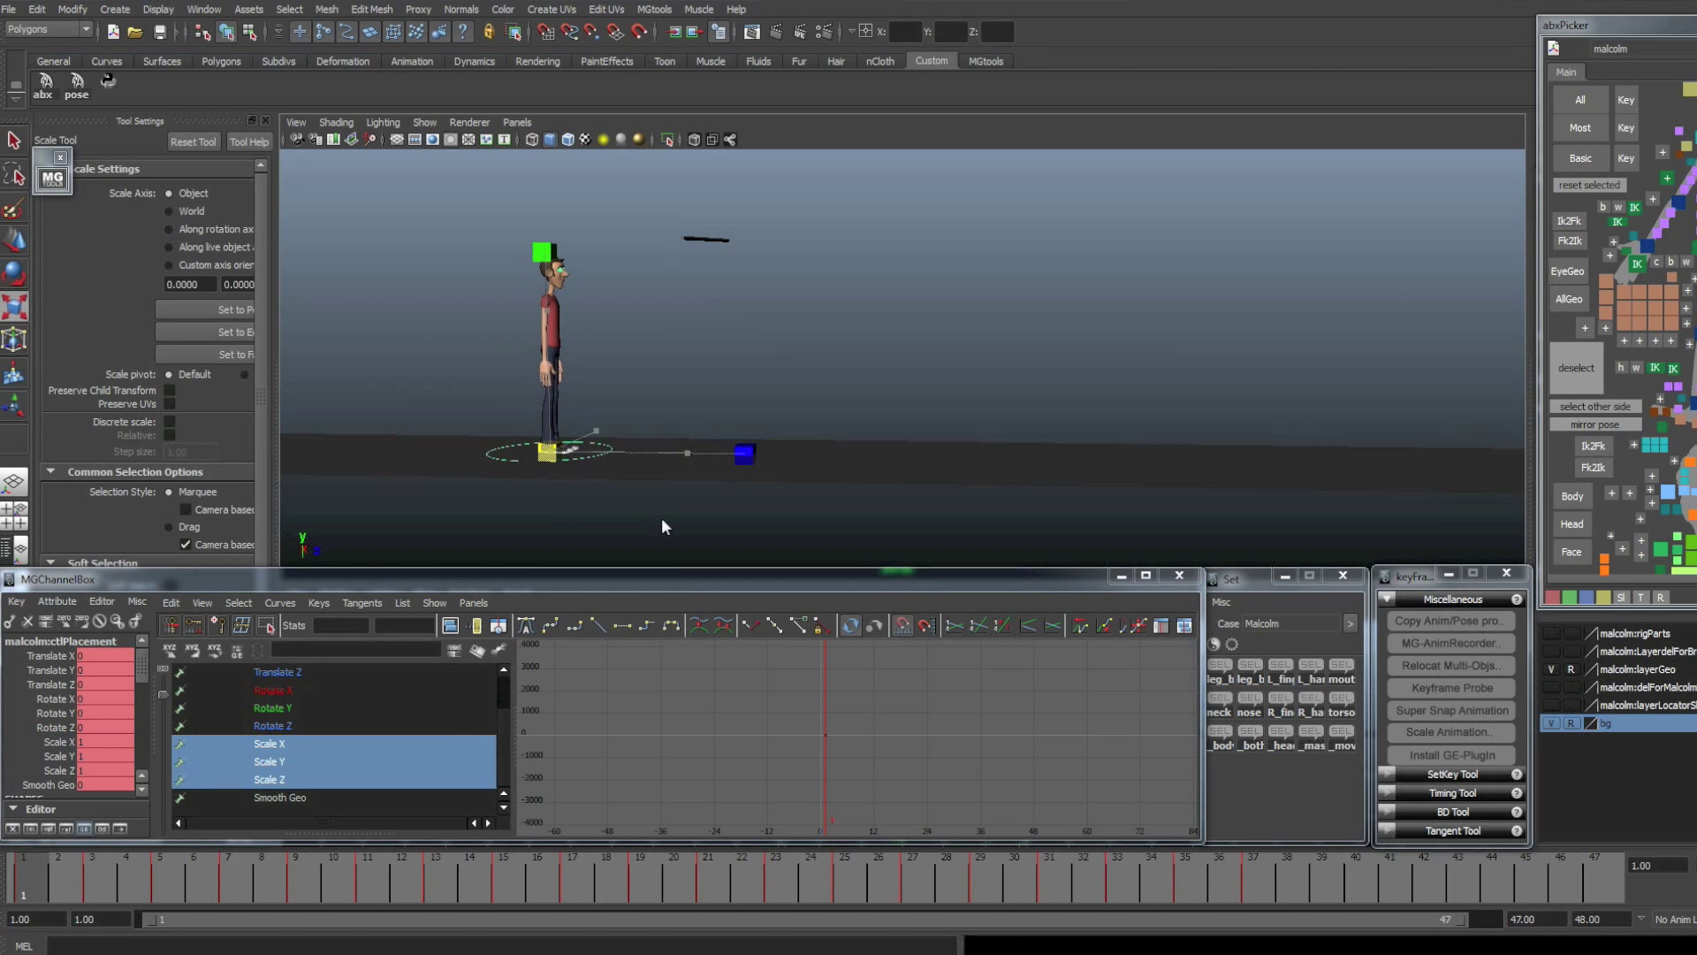
left_click_drag(115, 863, 24, 873)
left_click_drag(62, 747, 62, 760)
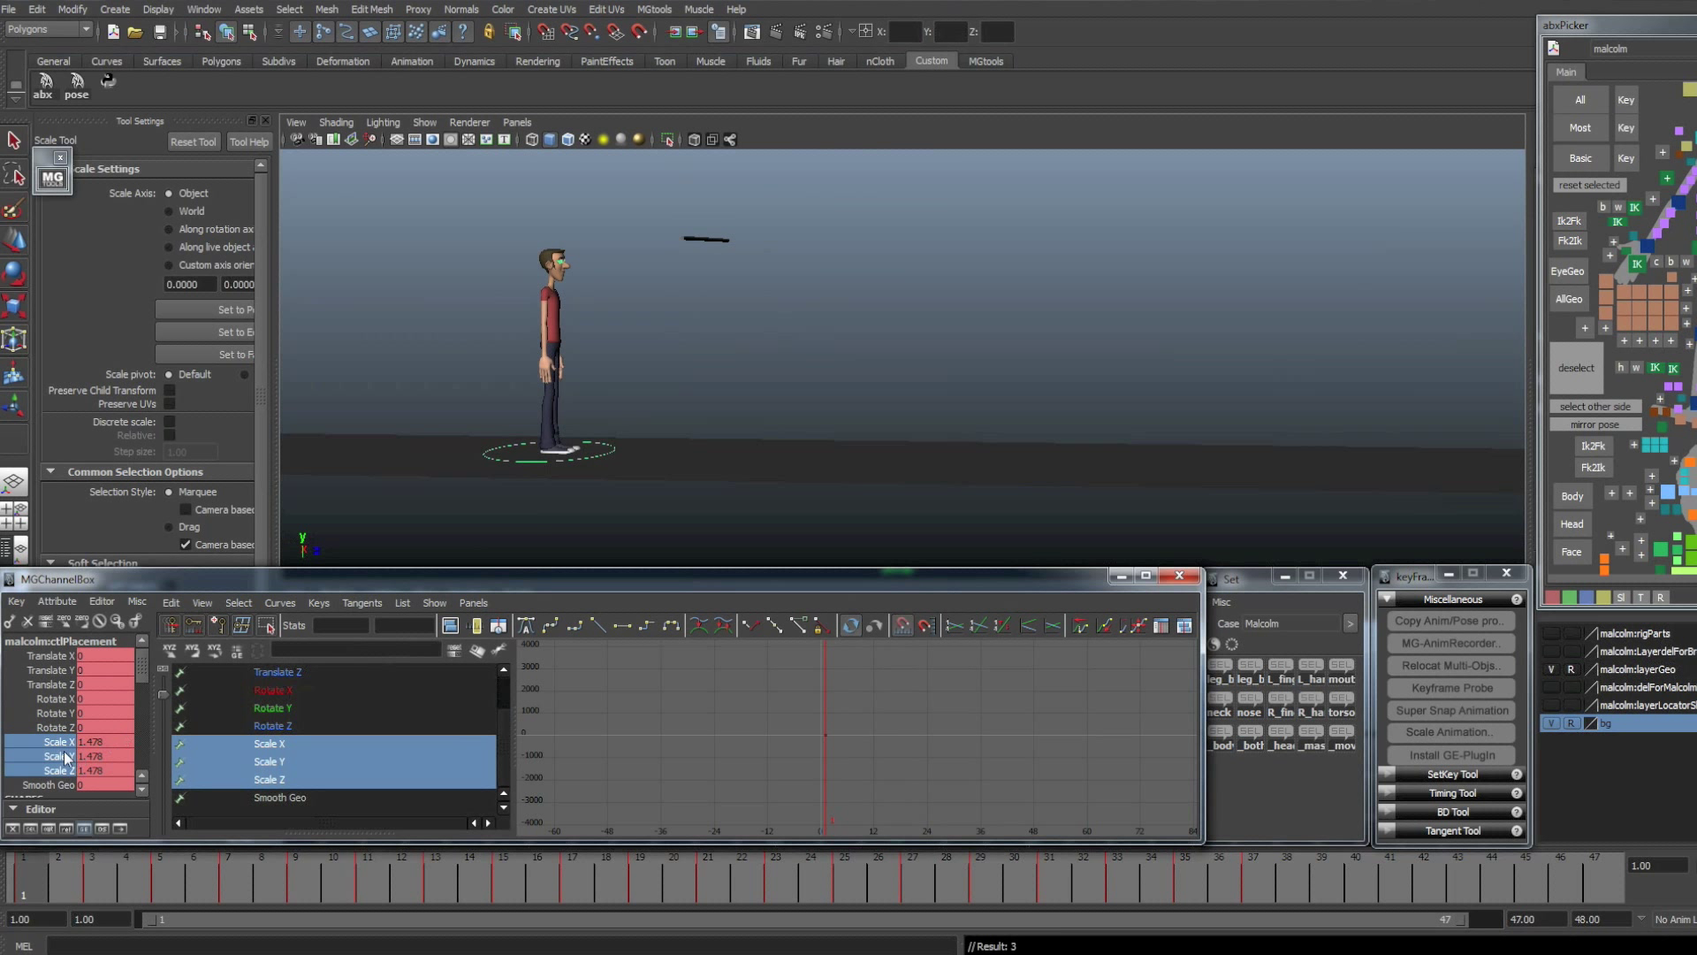
left_click(93, 743)
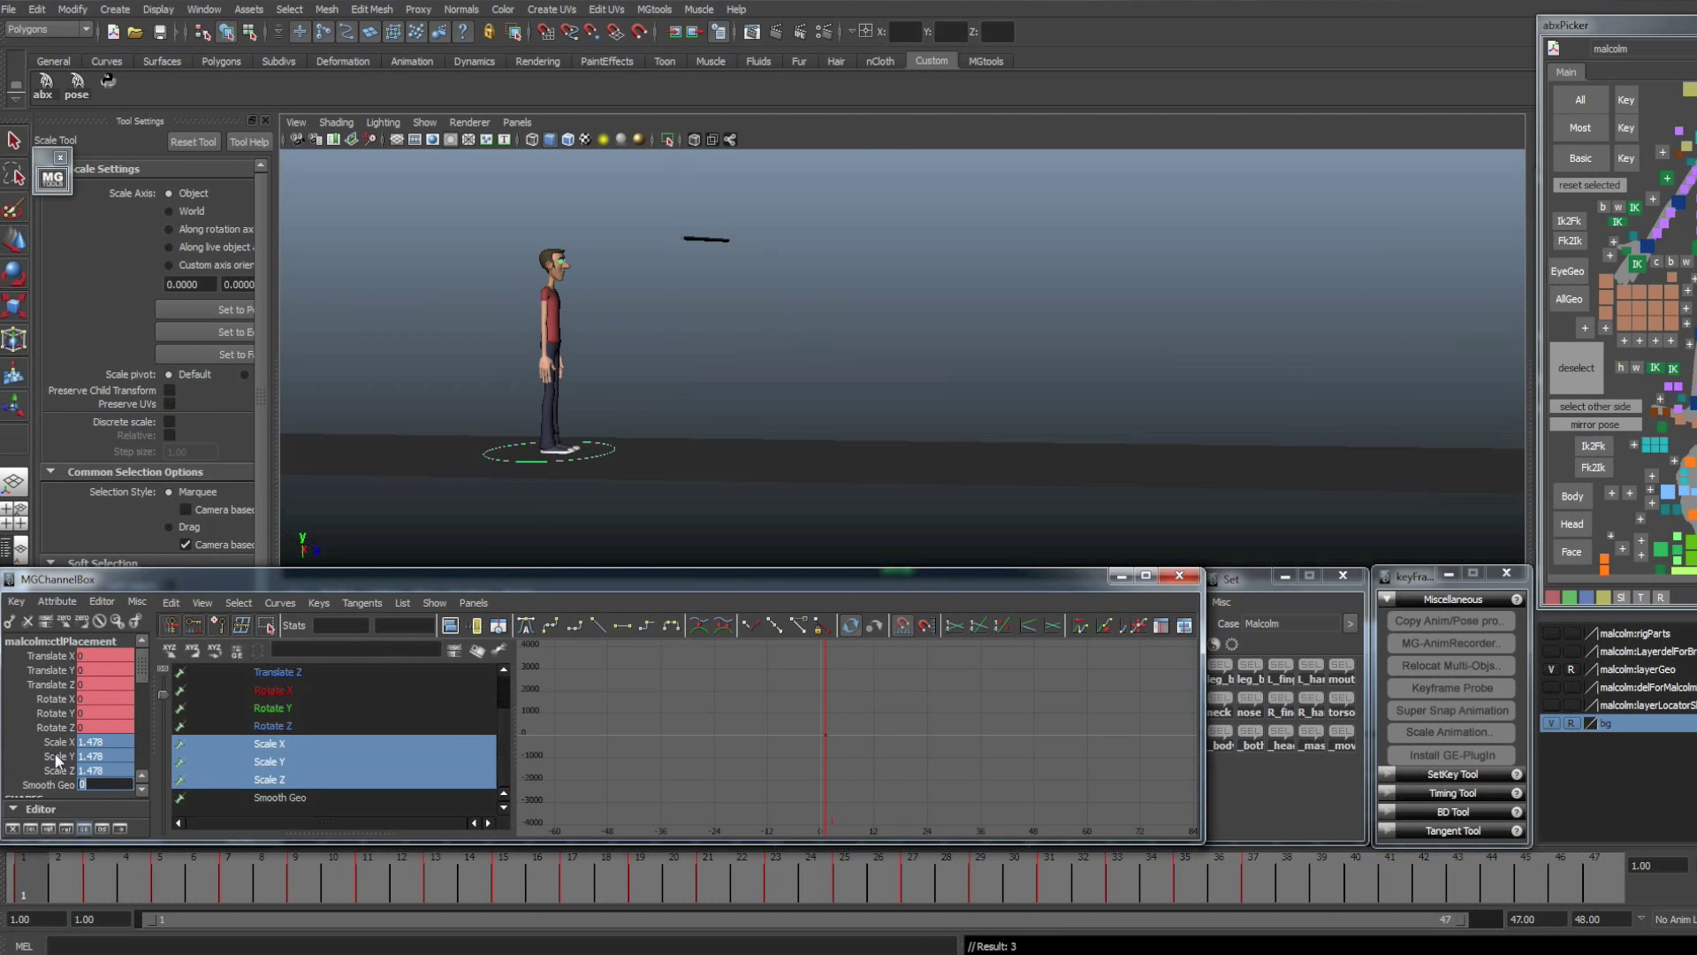
left_click(95, 770)
type("0")
key("Return")
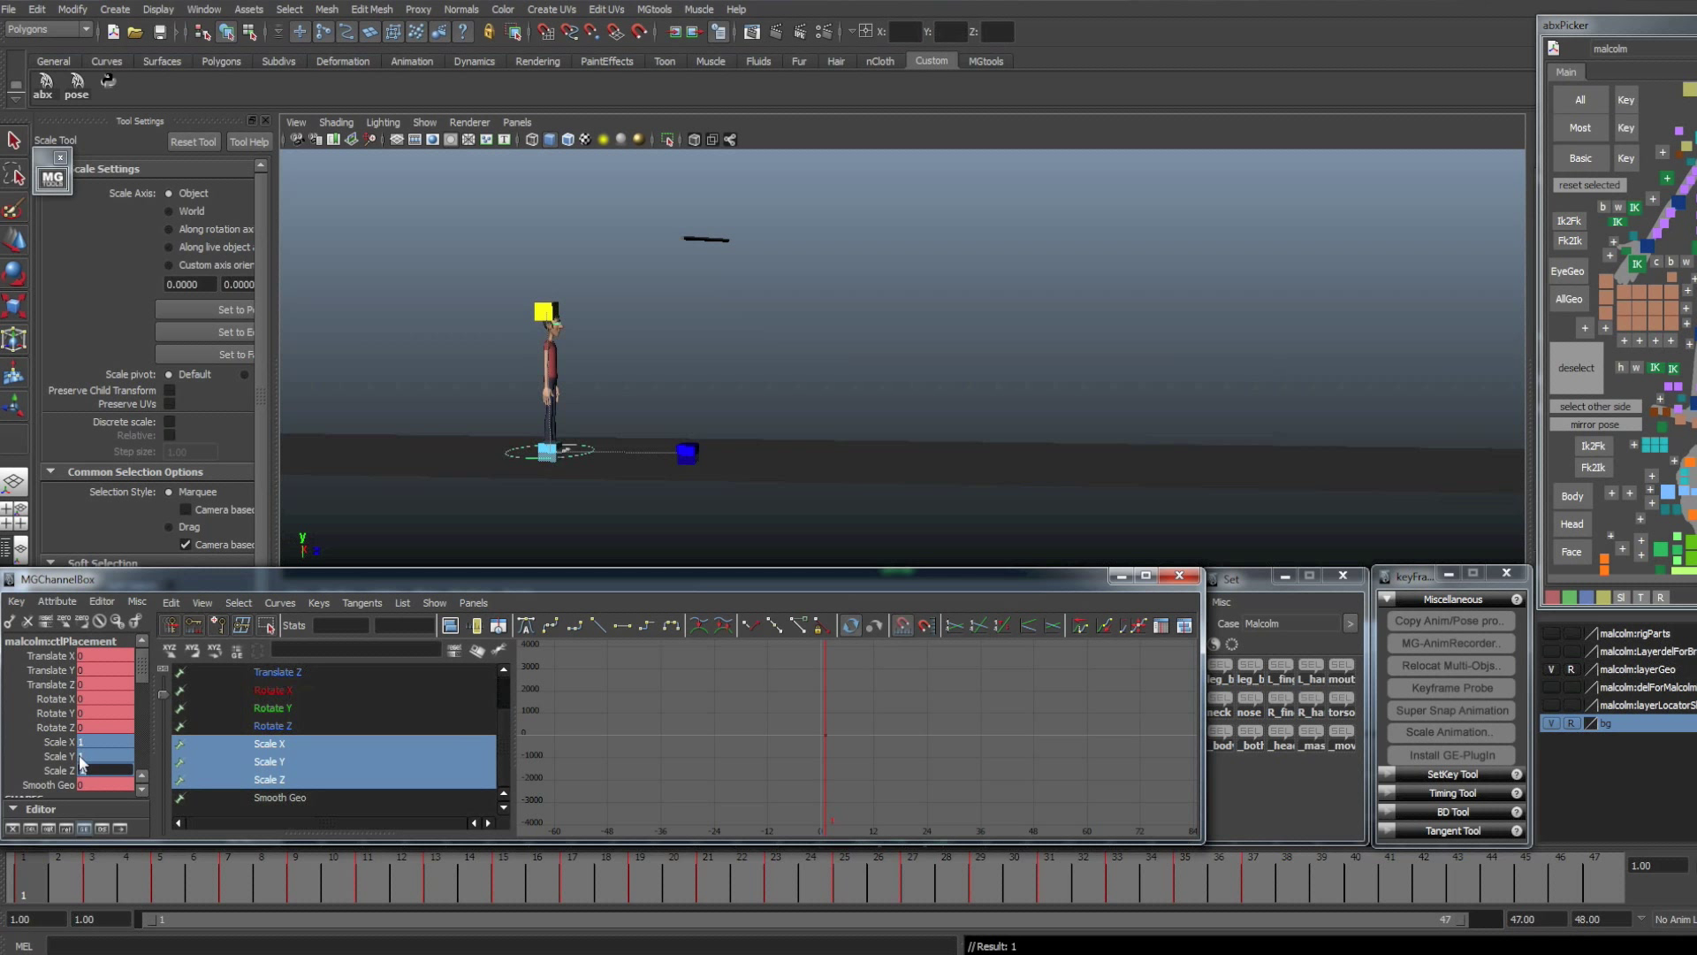
- Deselect the placement control and scrub through the whole animation to check the motion, stopping at frame 14
left_click(598, 514)
left_click_drag(105, 883, 1589, 887)
left_click_drag(1321, 884, 486, 888)
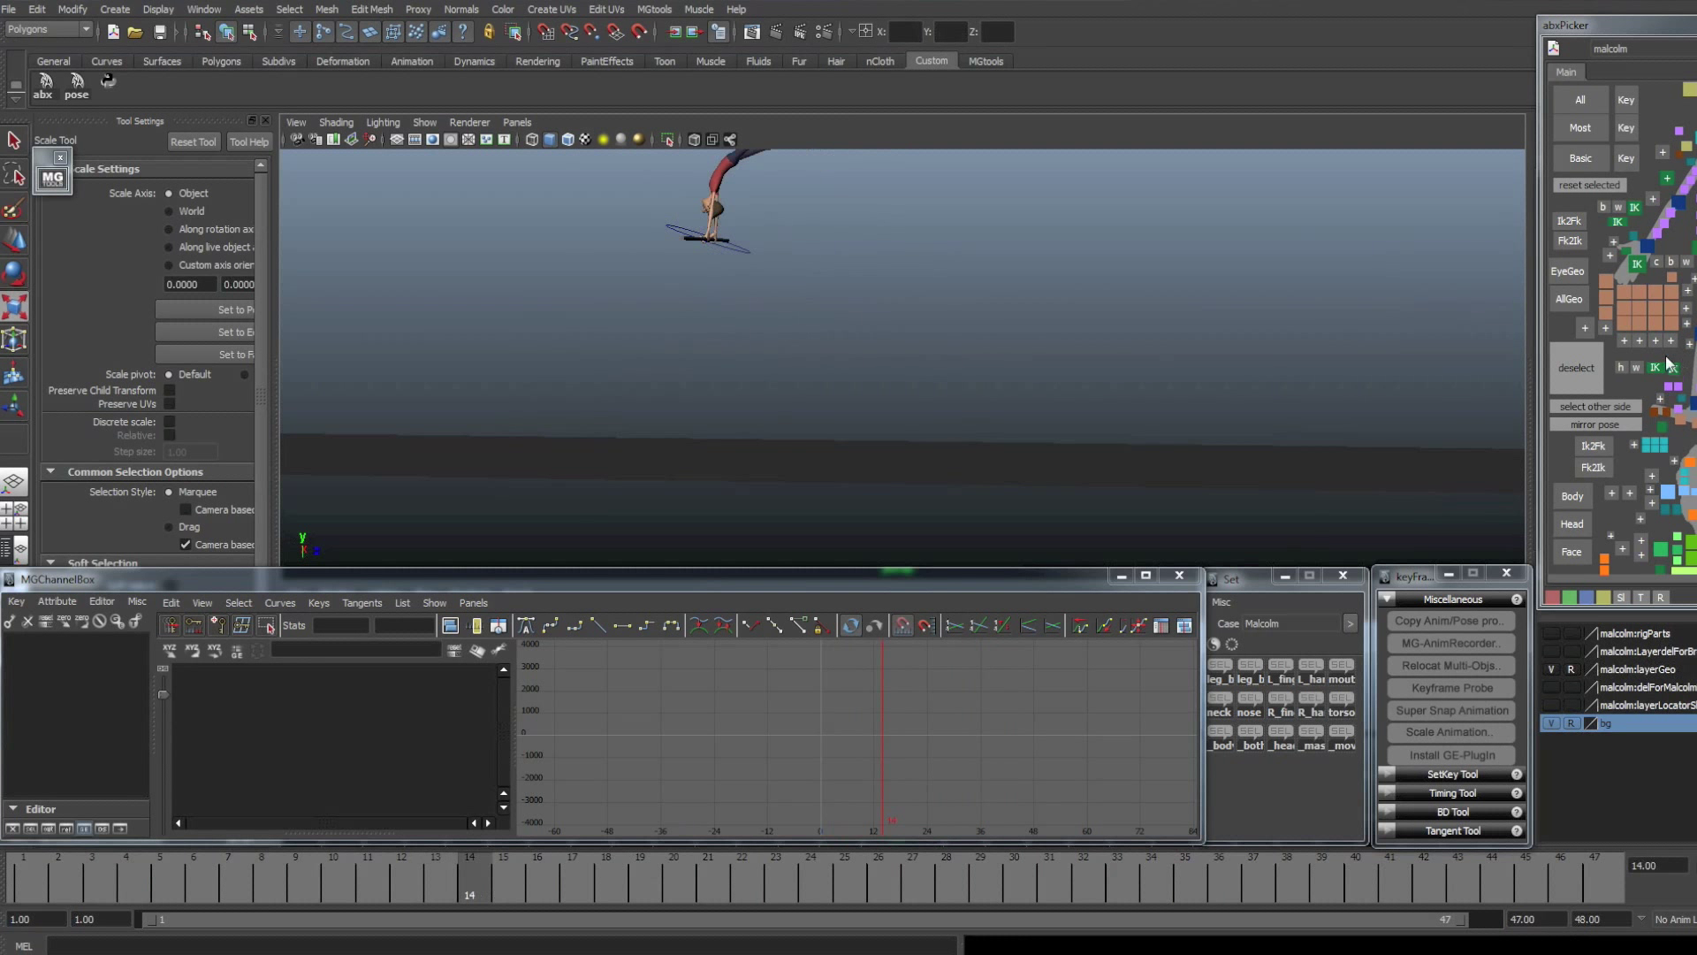
- Select the placement control and check its scale channels while scrubbing through the swing and flip
left_click(1690, 361)
left_click(1693, 416)
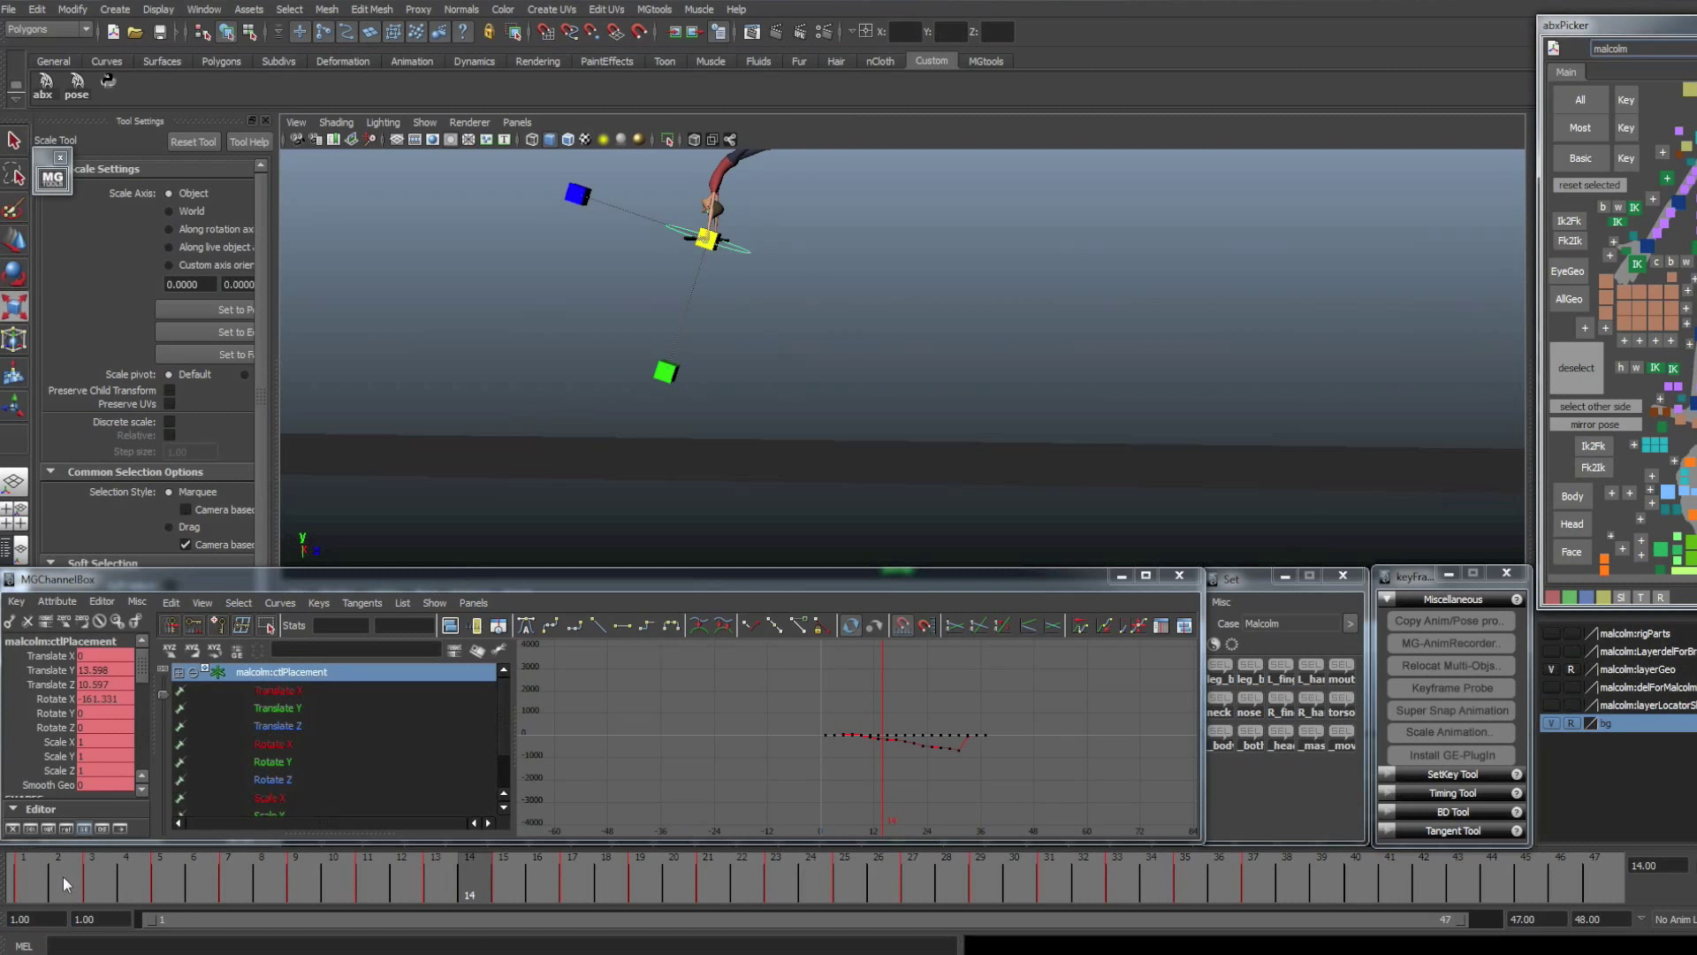
left_click_drag(131, 886, 402, 888)
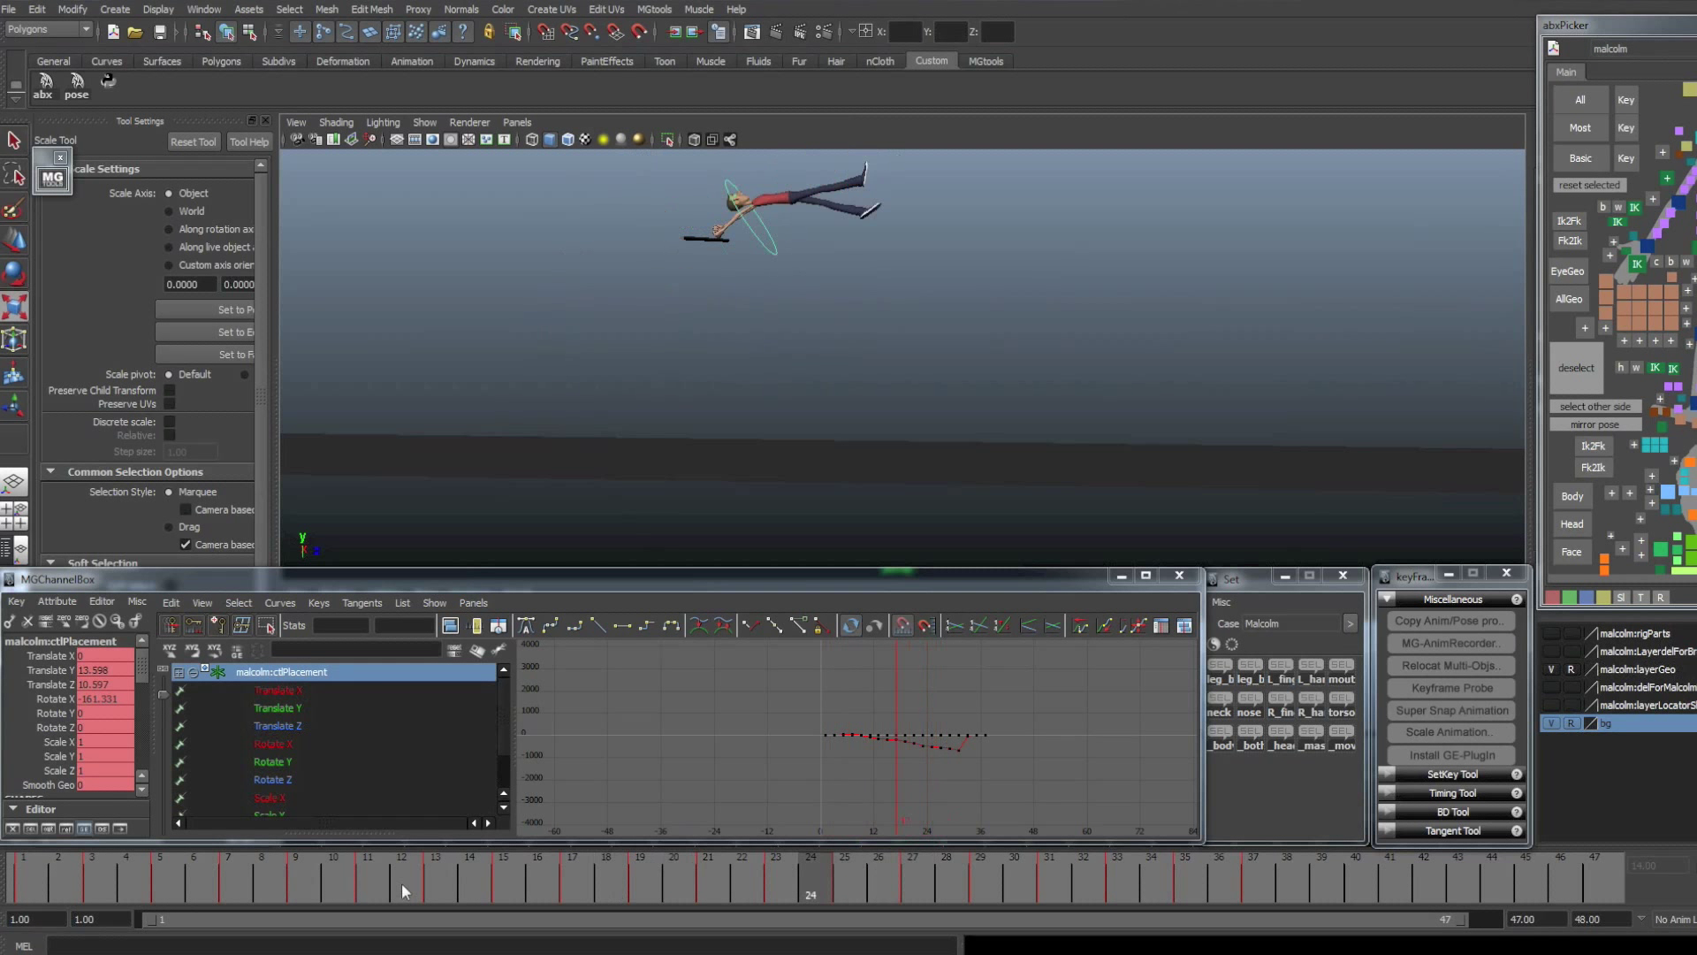
left_click_drag(55, 741, 64, 772)
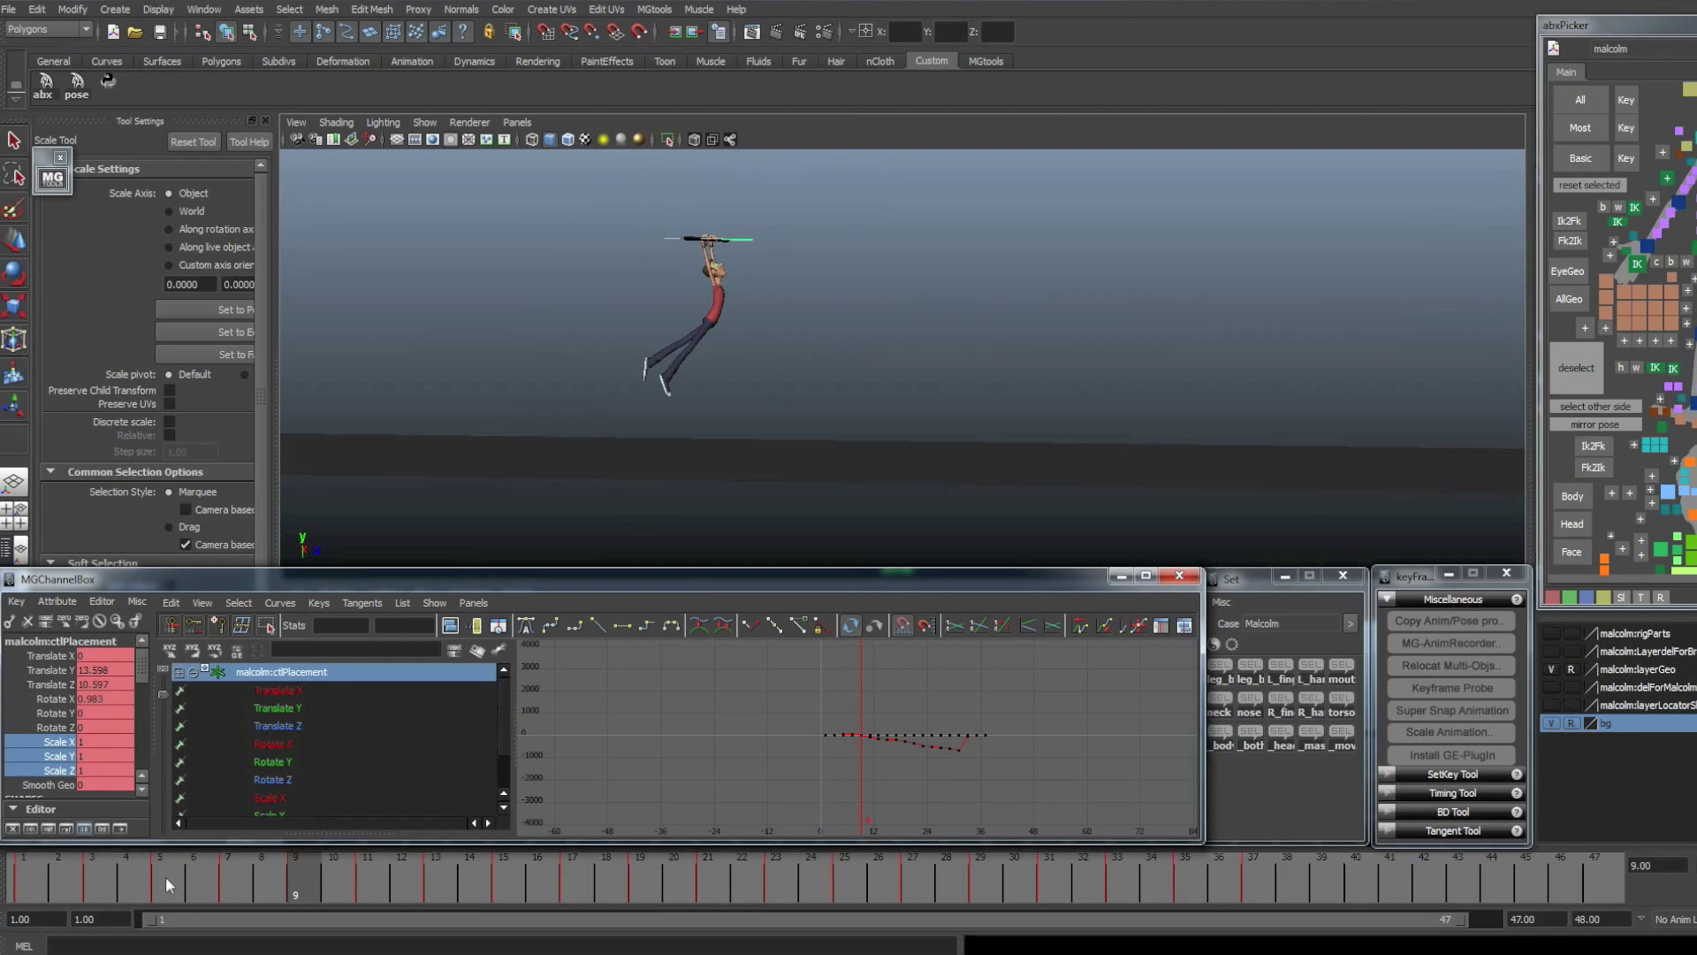
left_click_drag(169, 884, 875, 849)
key("r")
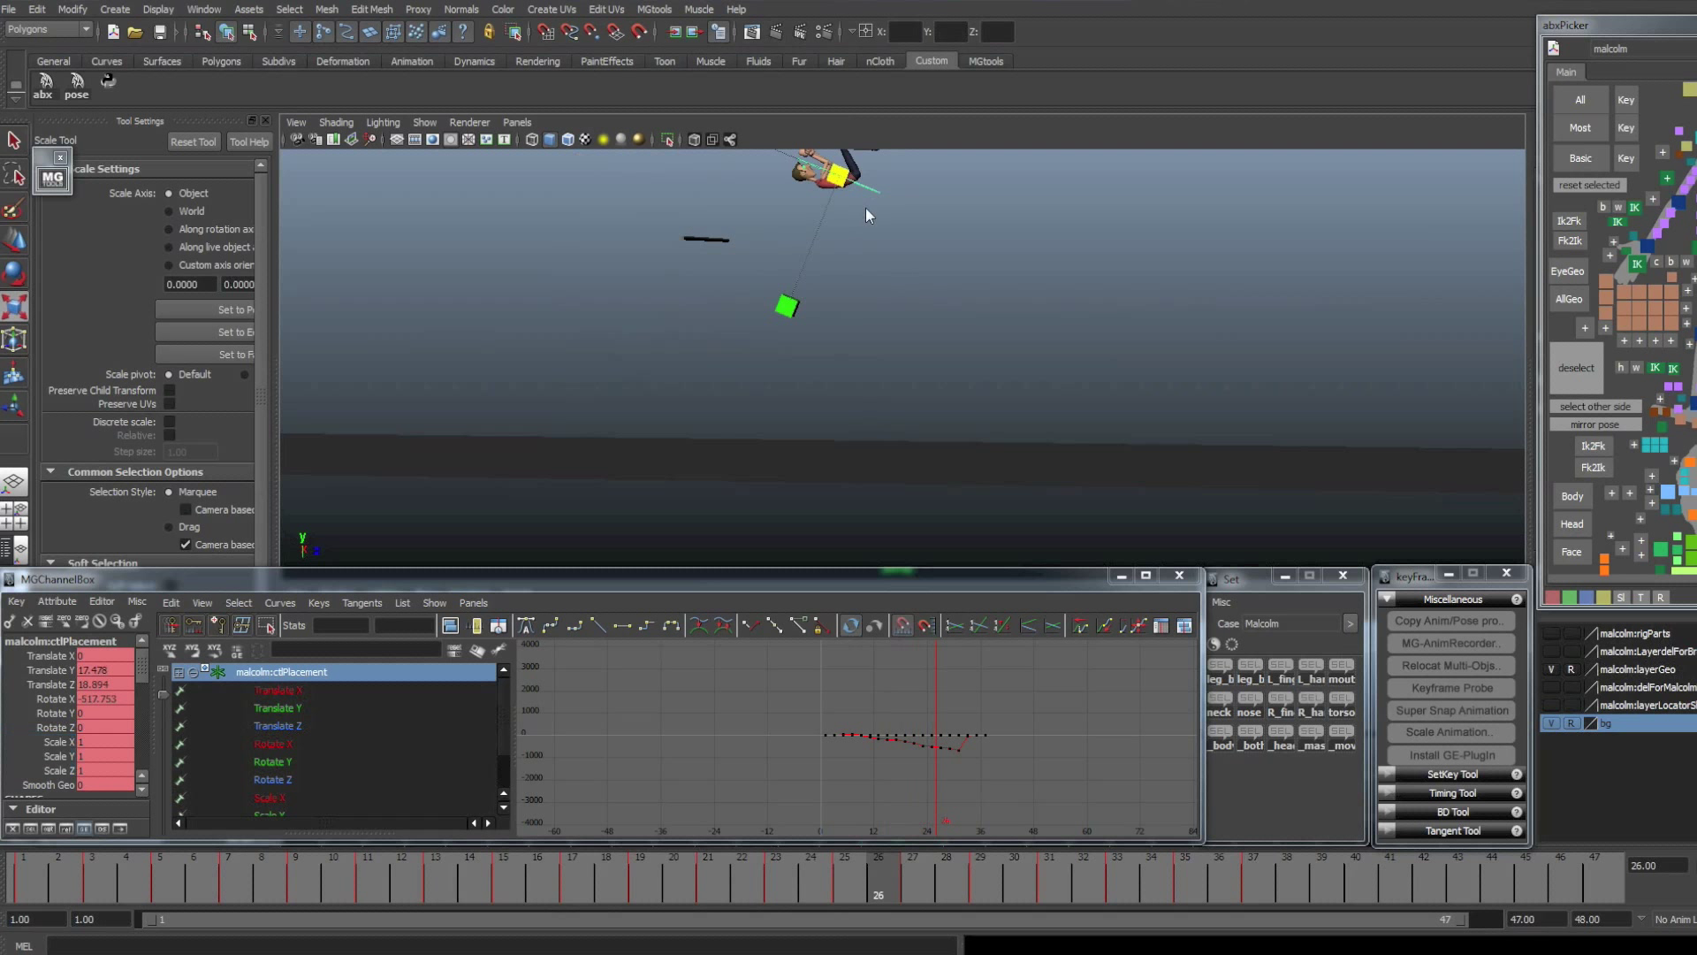
left_click_drag(875, 874, 16, 867)
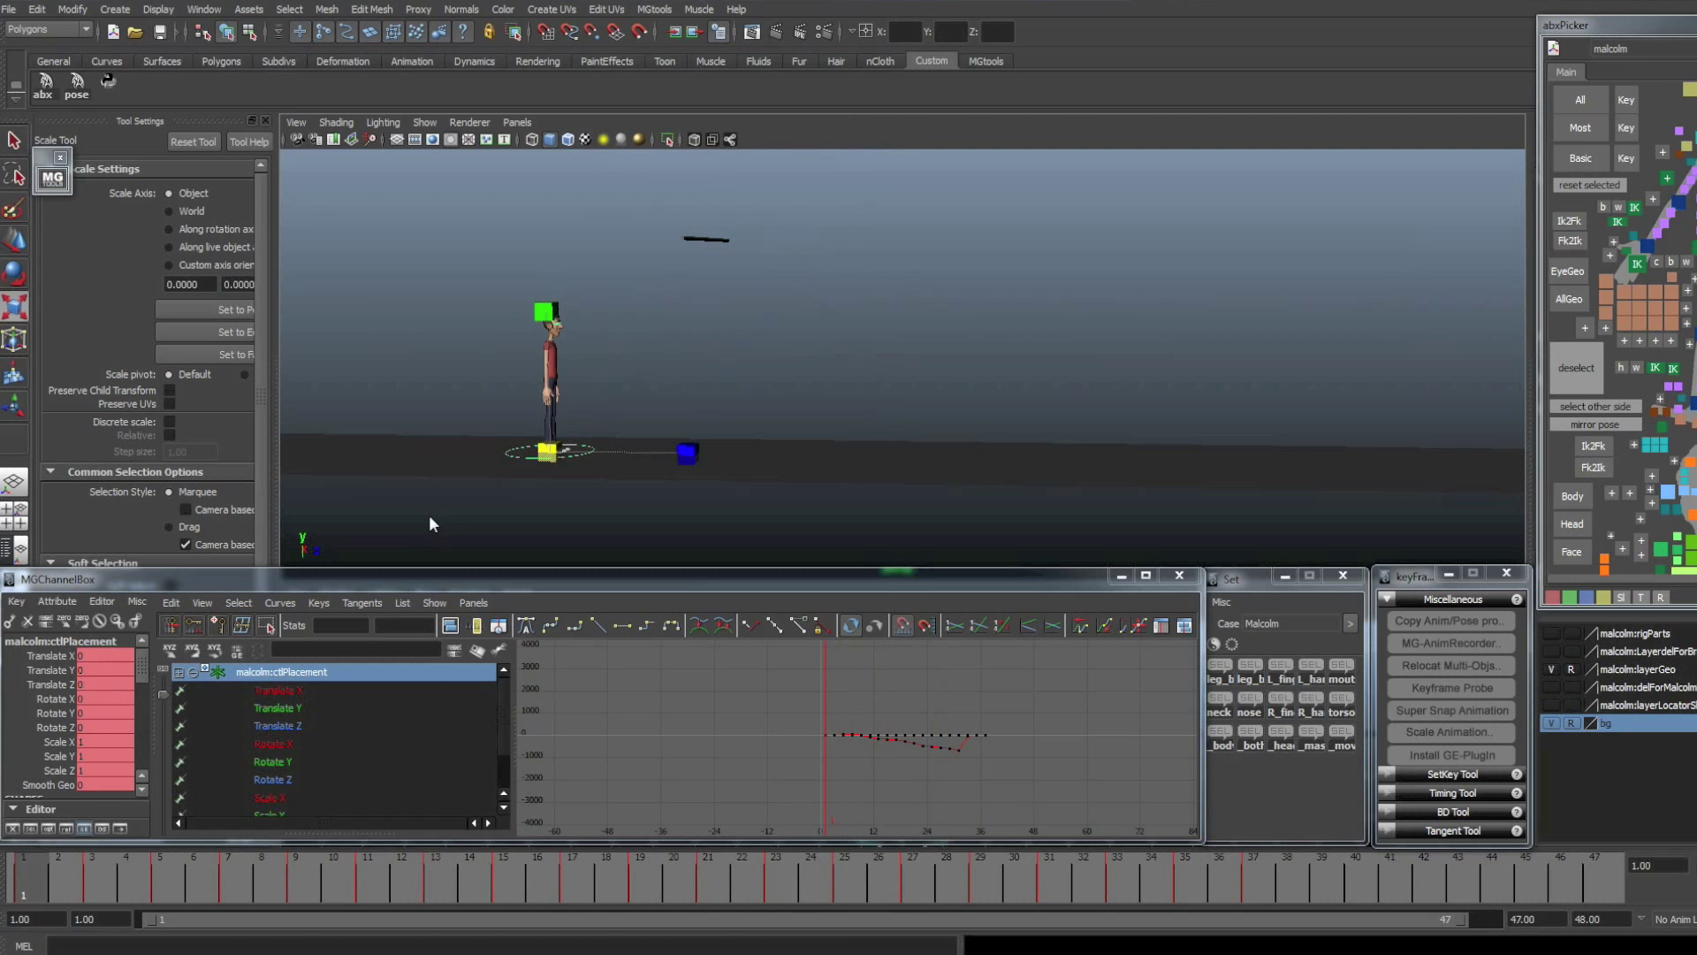
- Frame all of the placement control's animation curves in the graph view to examine them
mouse_move(42, 880)
left_mouse_down()
mouse_move(888, 880)
mouse_move(18, 882)
left_mouse_up()
left_click_drag(1107, 378, 1066, 399, "alt")
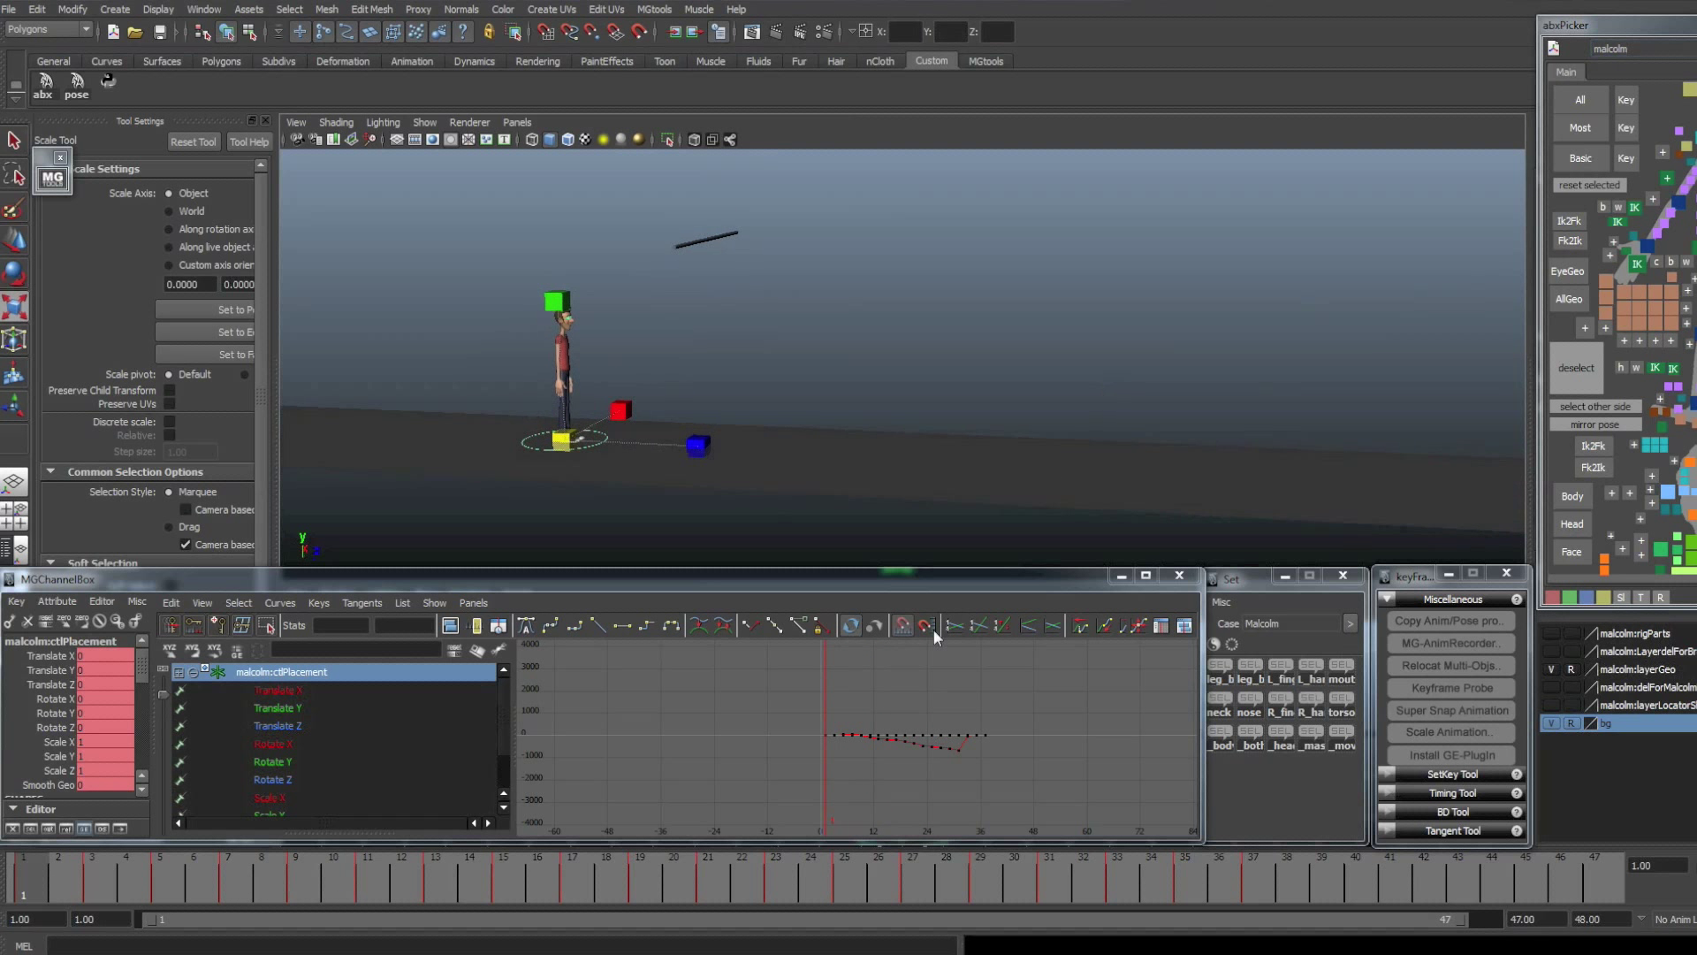
left_click_drag(765, 696, 1163, 820)
key("f")
left_click(1154, 792)
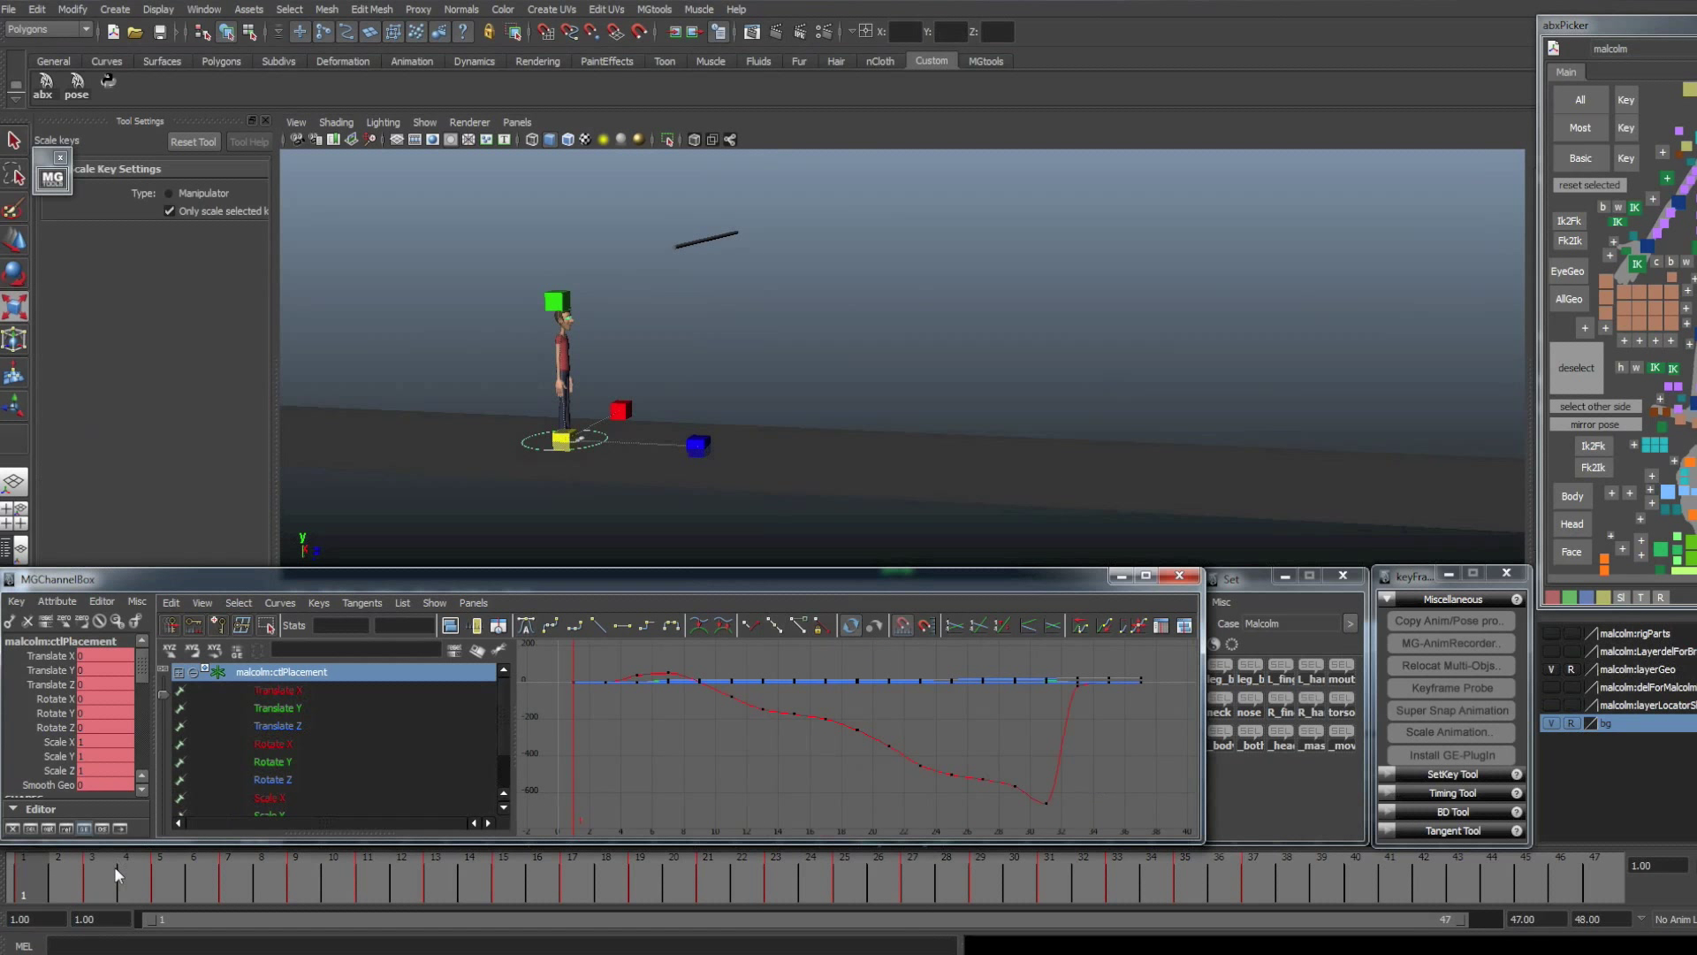
- Scrub the opening frames and inspect the placement control's full set of keys in a wider graph view
left_click_drag(114, 866, 24, 868)
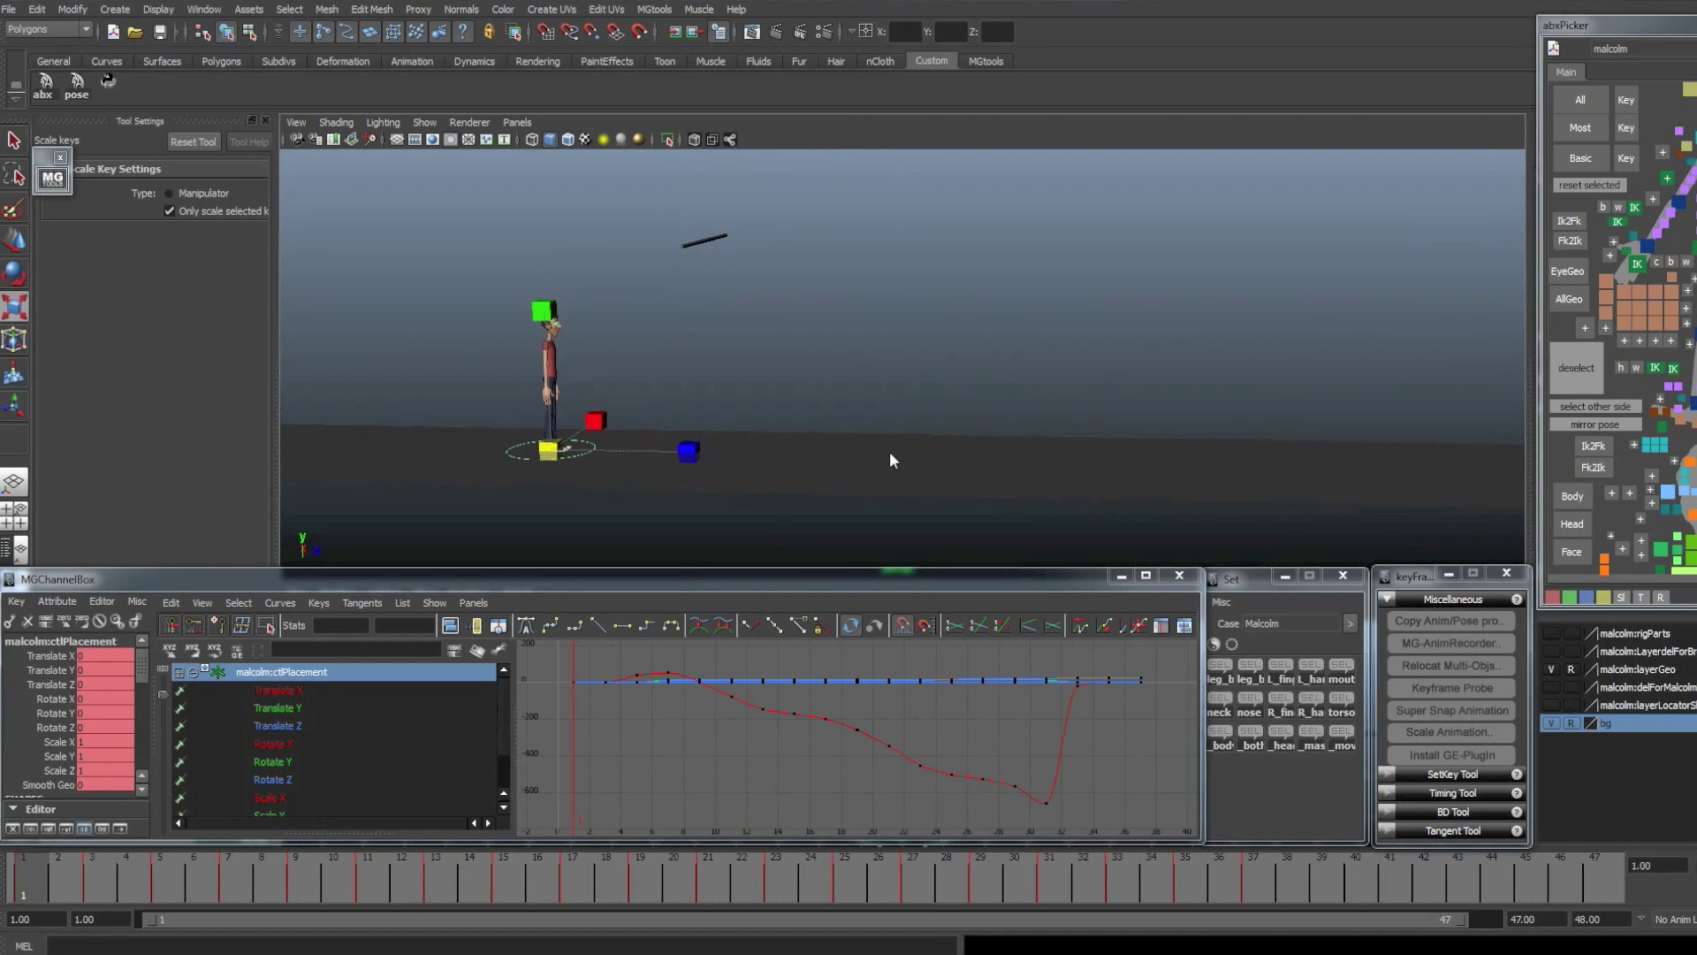
key("r")
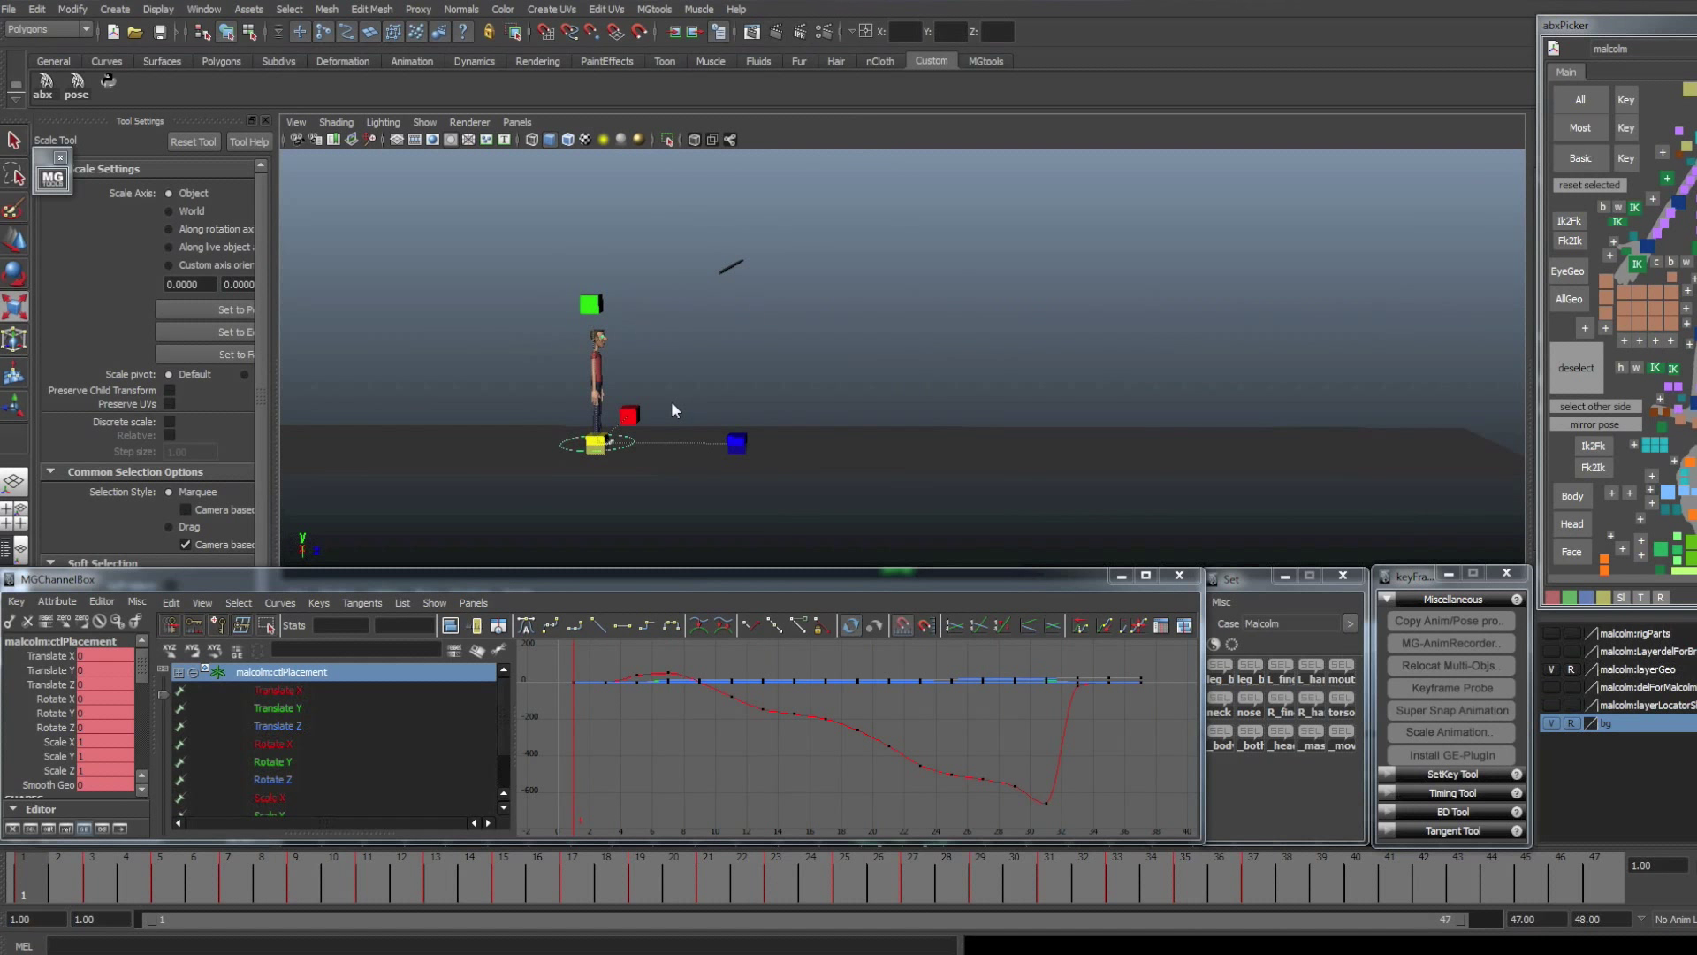
left_click(1028, 715)
scroll(1022, 719, "down", 5)
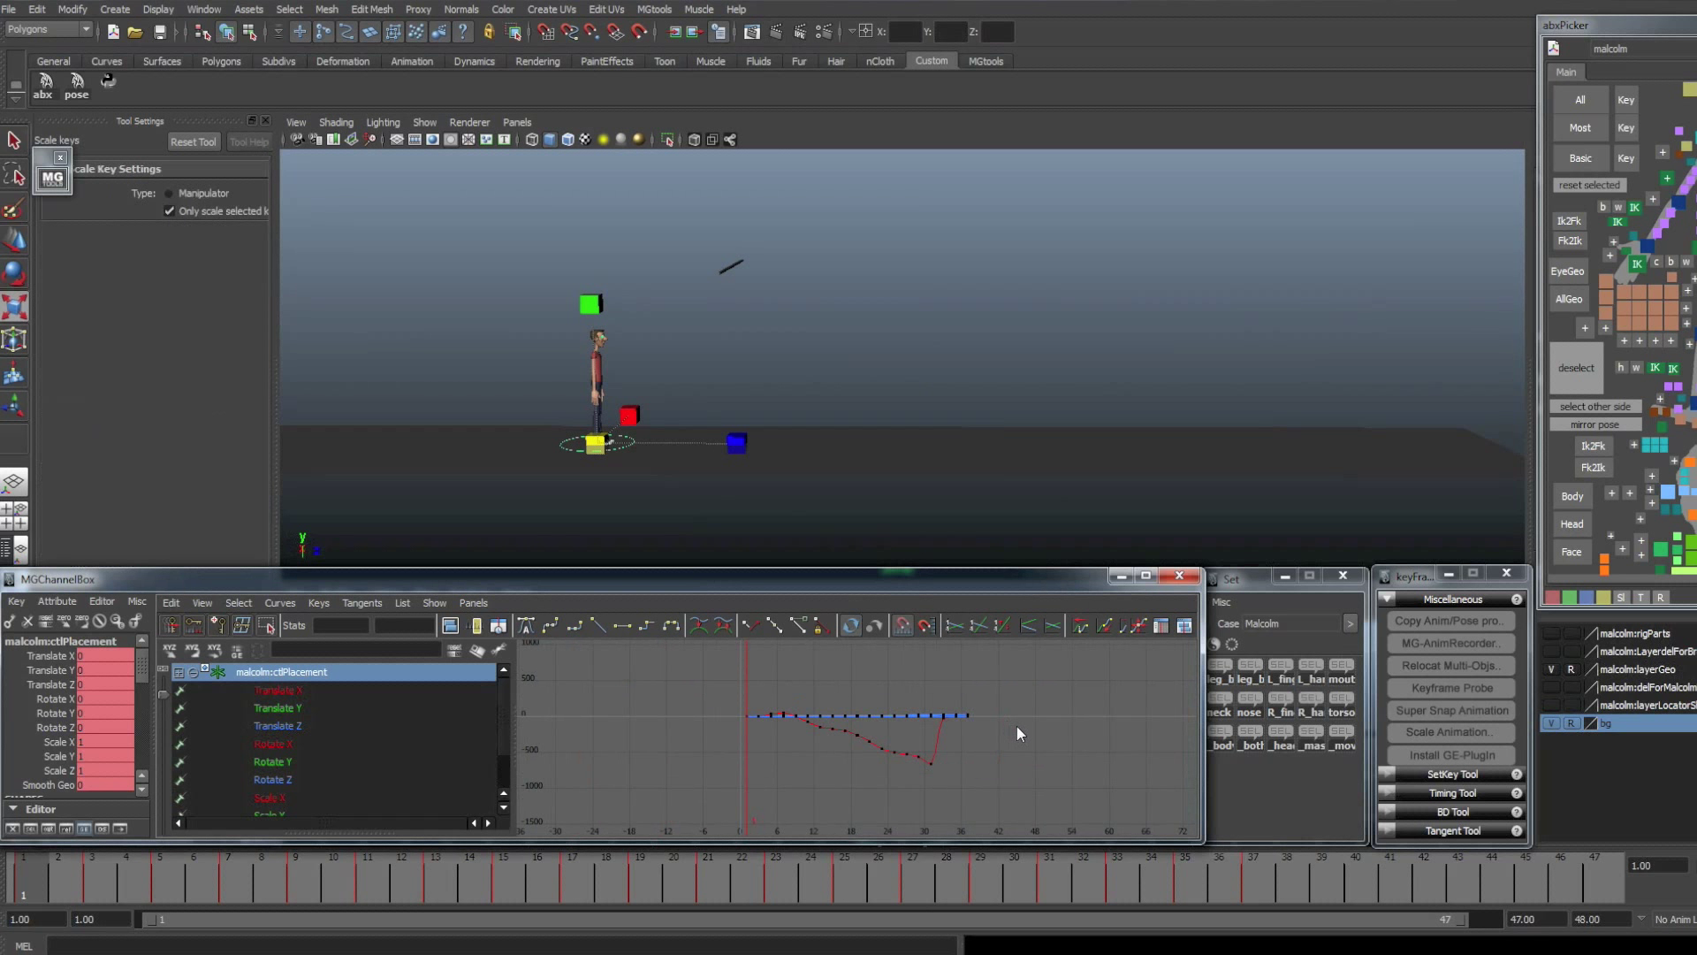
left_click_drag(1044, 796, 663, 683)
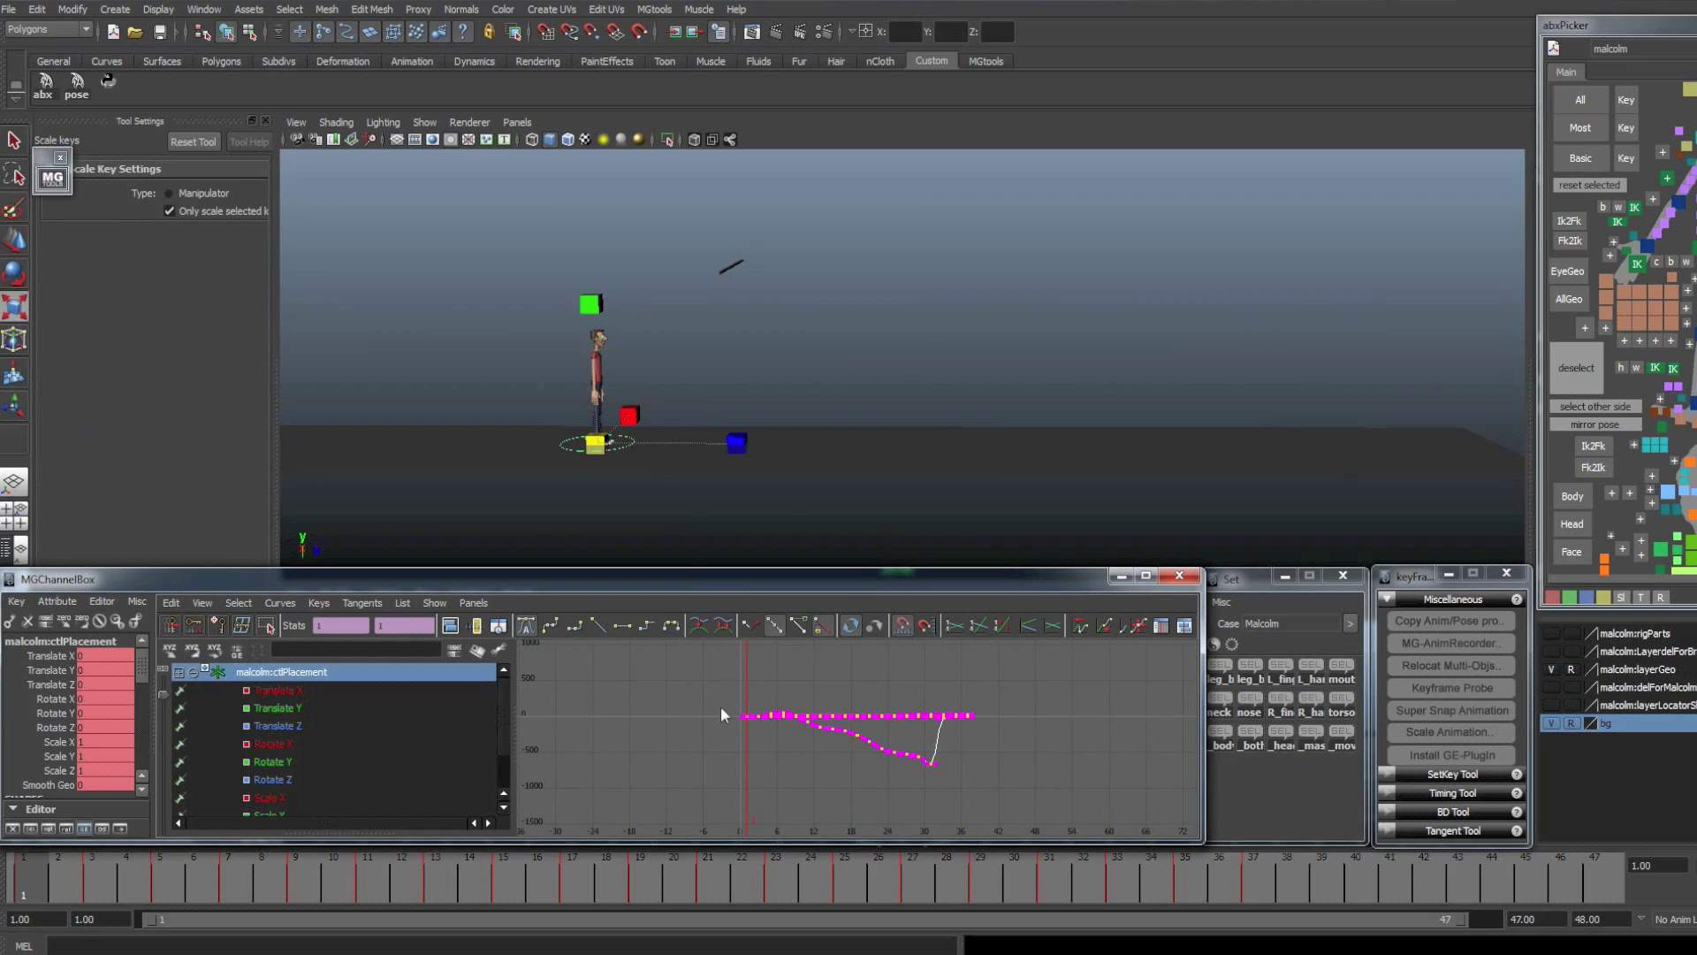
left_click(675, 689)
middle_click(1368, 488)
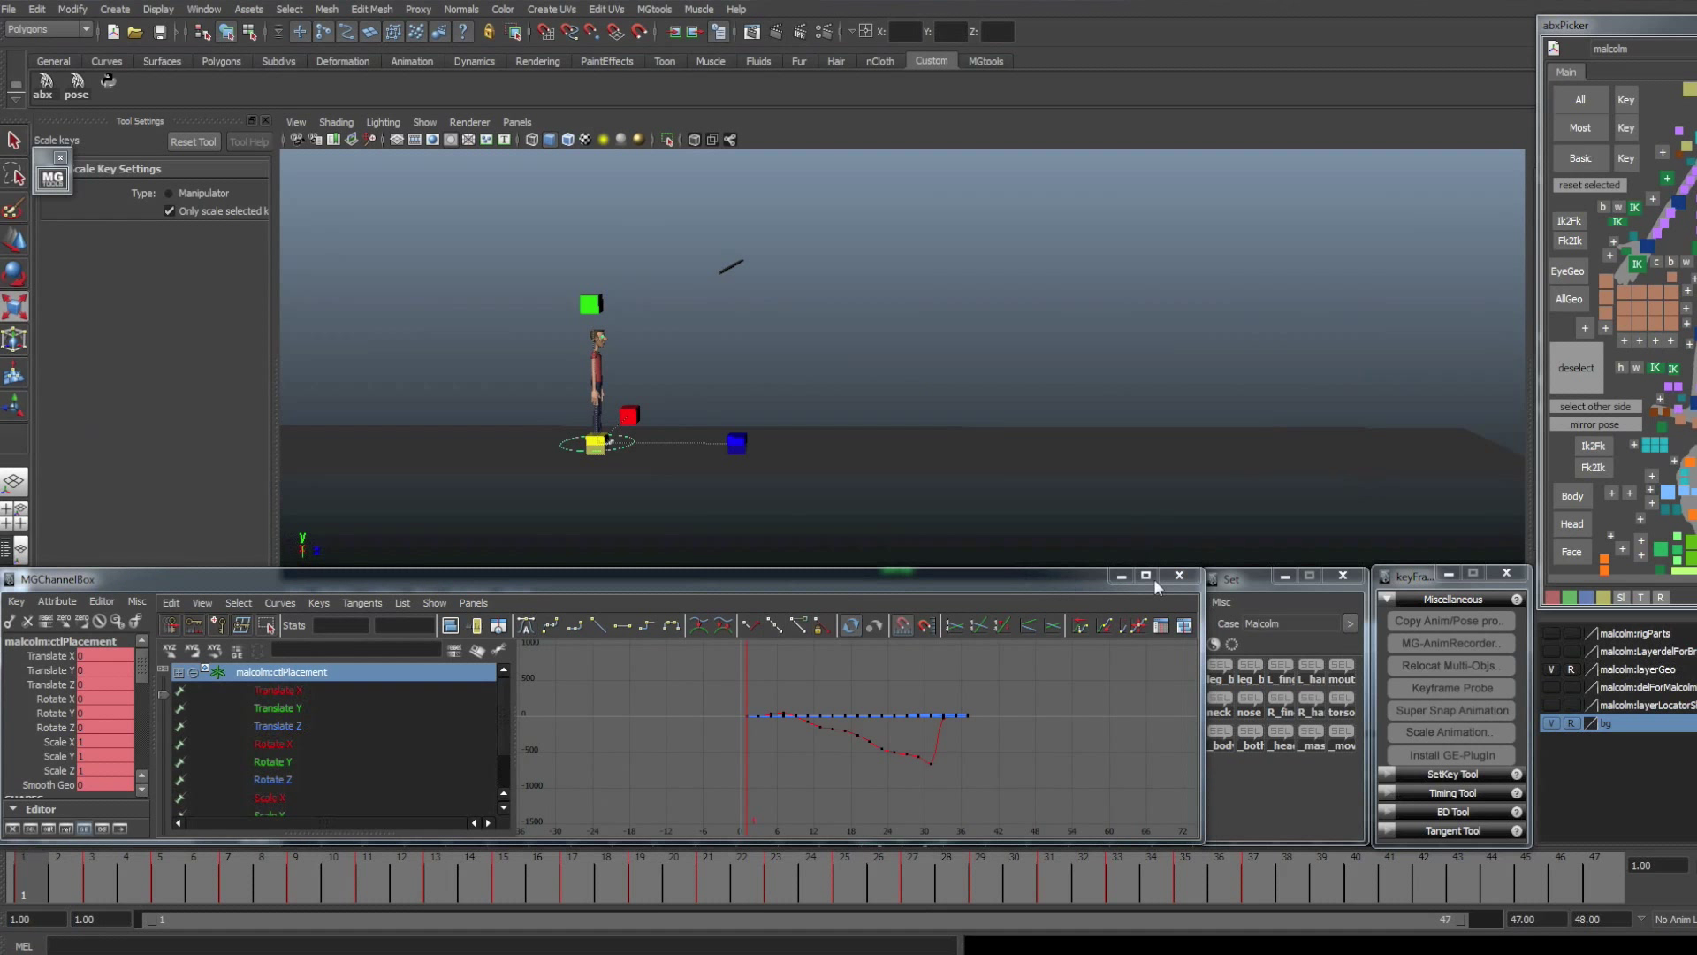
- Open the MG-AnimRecorder tool and place its window clear of the character
left_click(1025, 748)
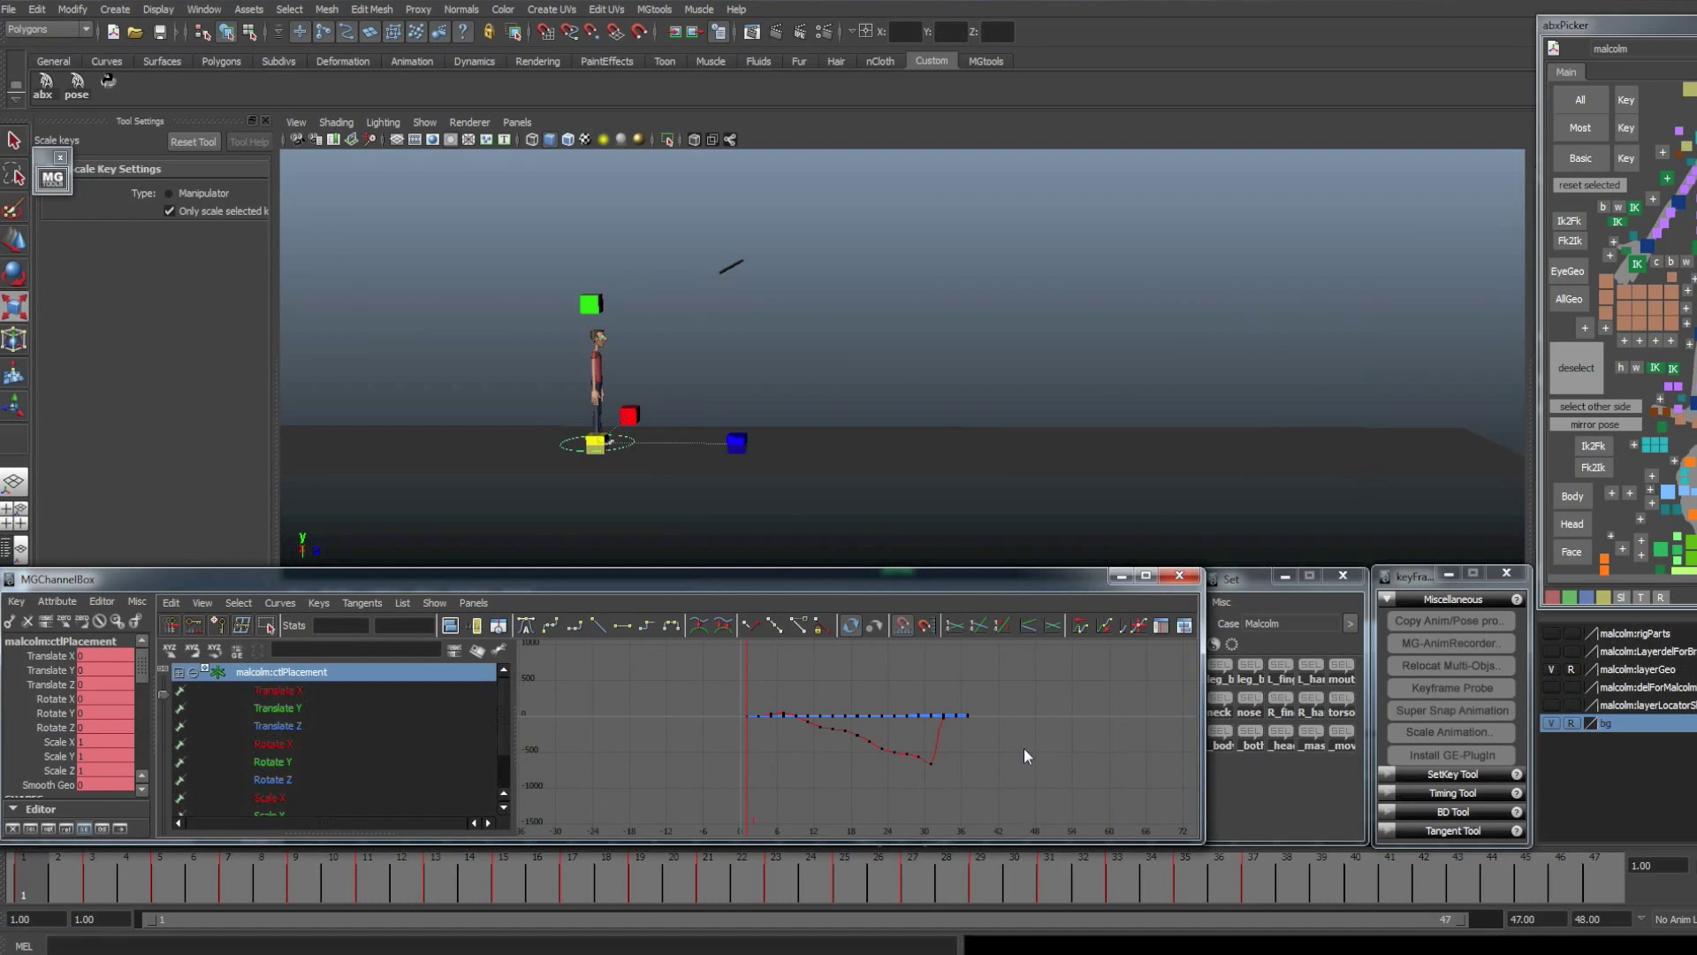
left_click(1451, 642)
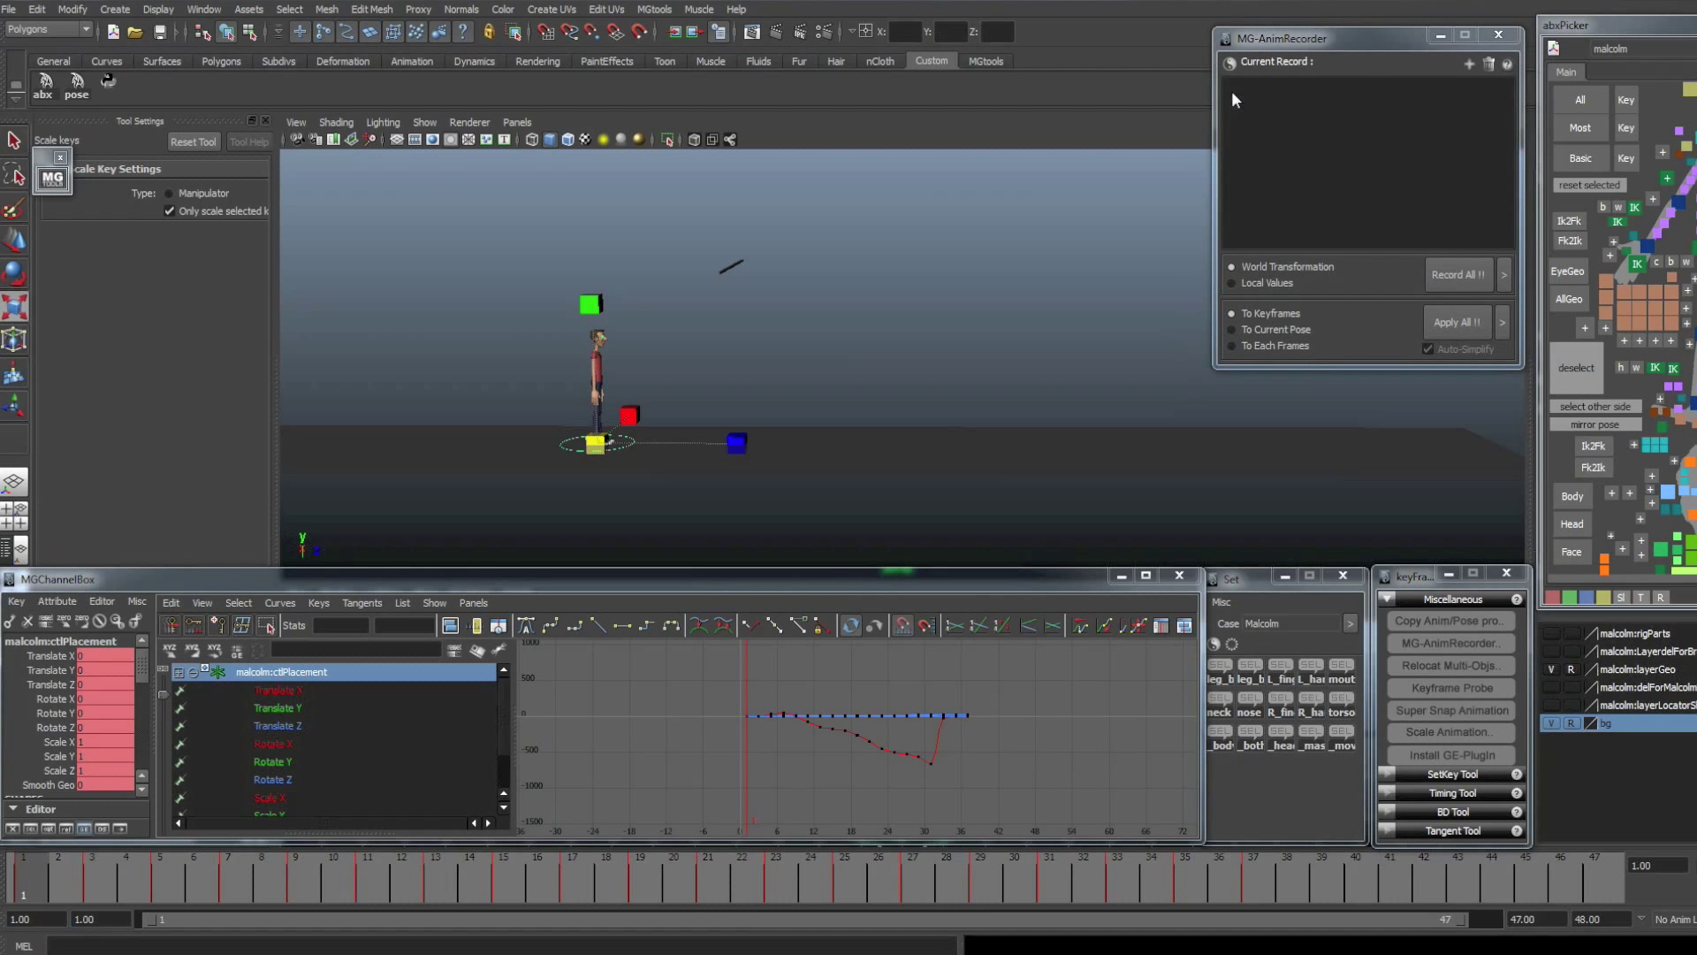
left_click_drag(1368, 39, 1363, 40)
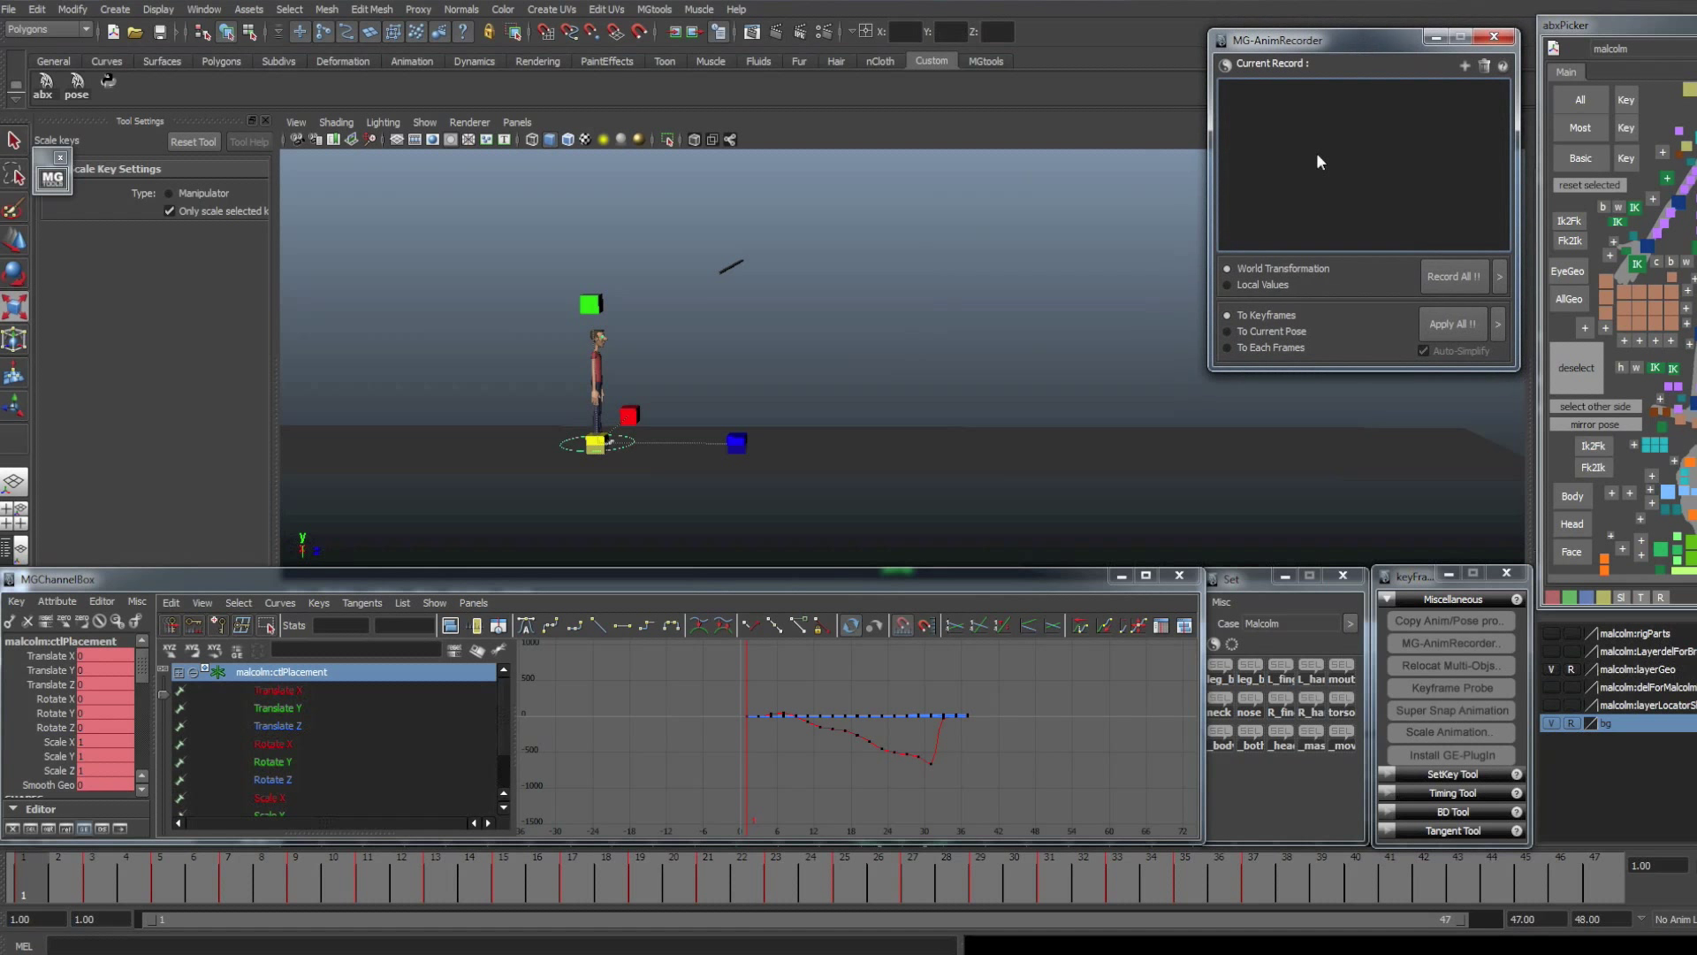
- Select all of Malcolm's controls, convert all their animation keys to stepped tangents and return to frame 1
left_click(1251, 749)
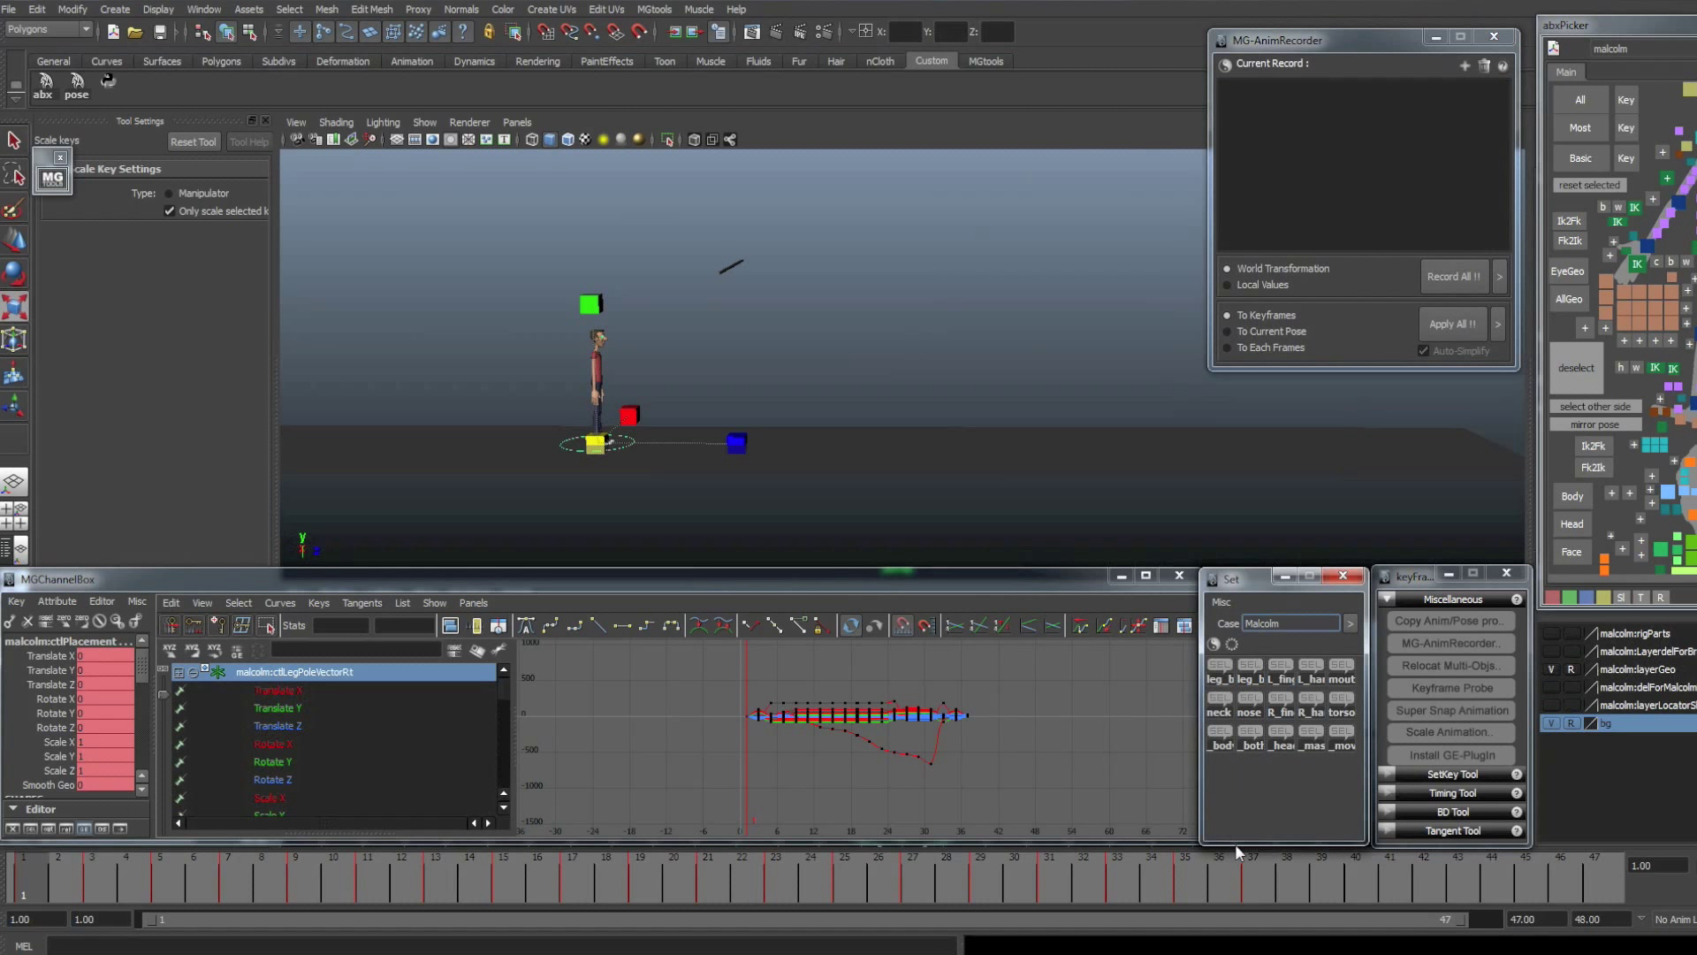
left_click_drag(1253, 864, 907, 873)
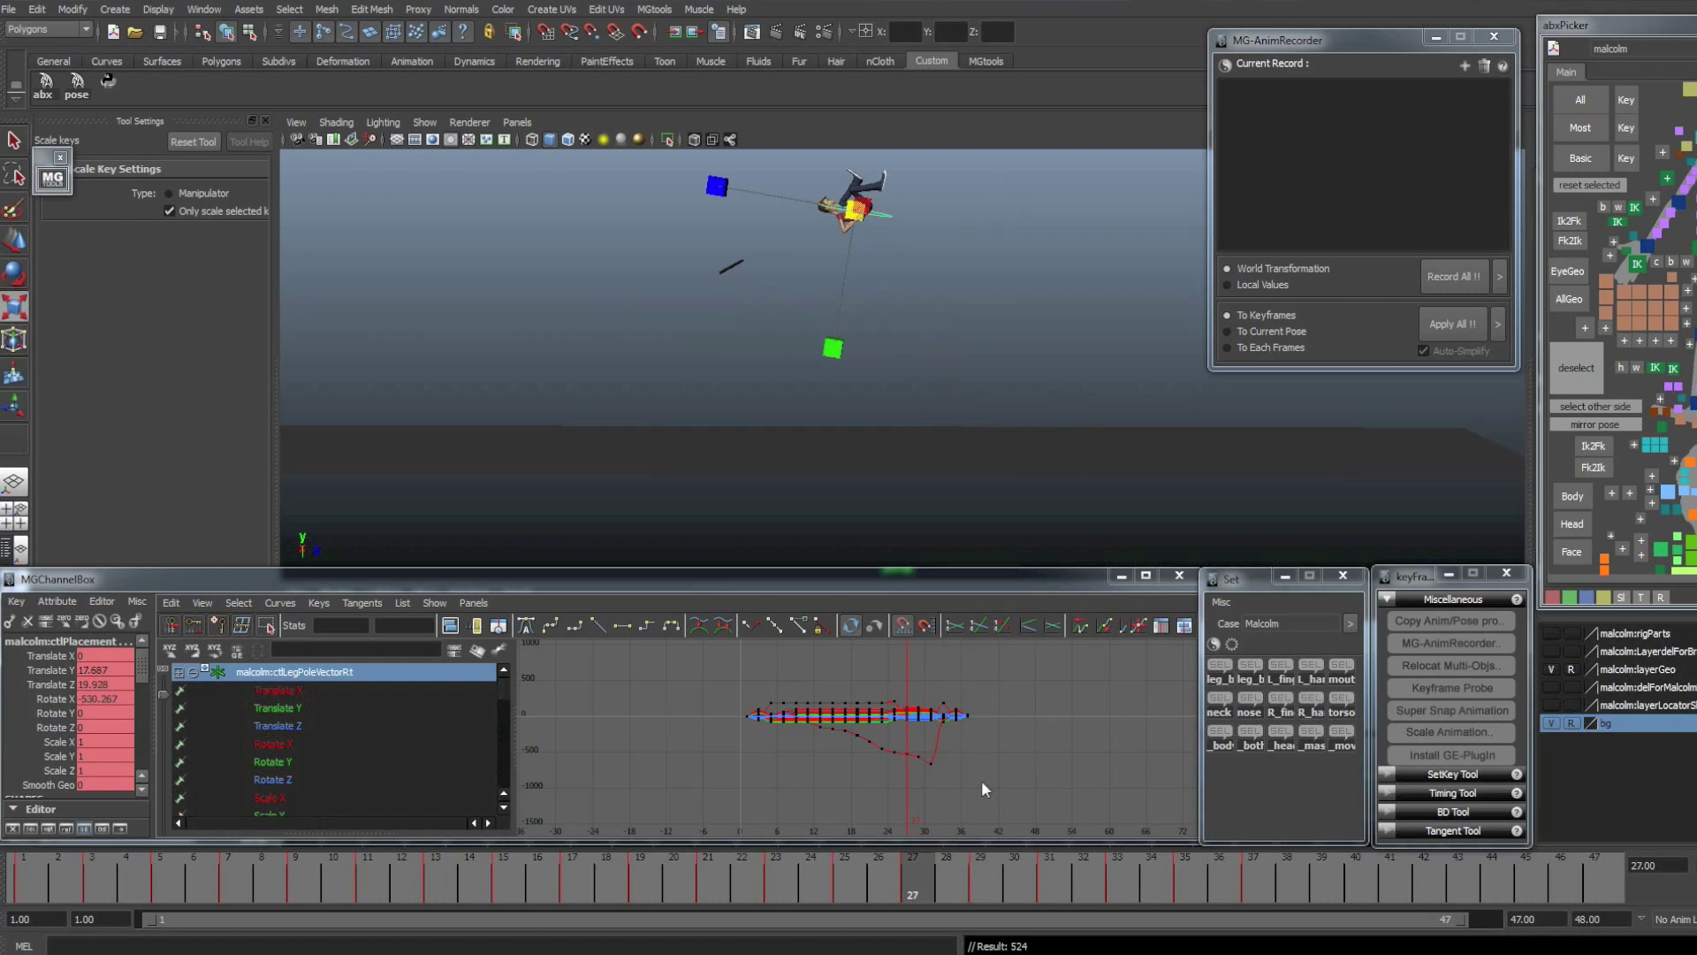
left_click_drag(1077, 794, 648, 664)
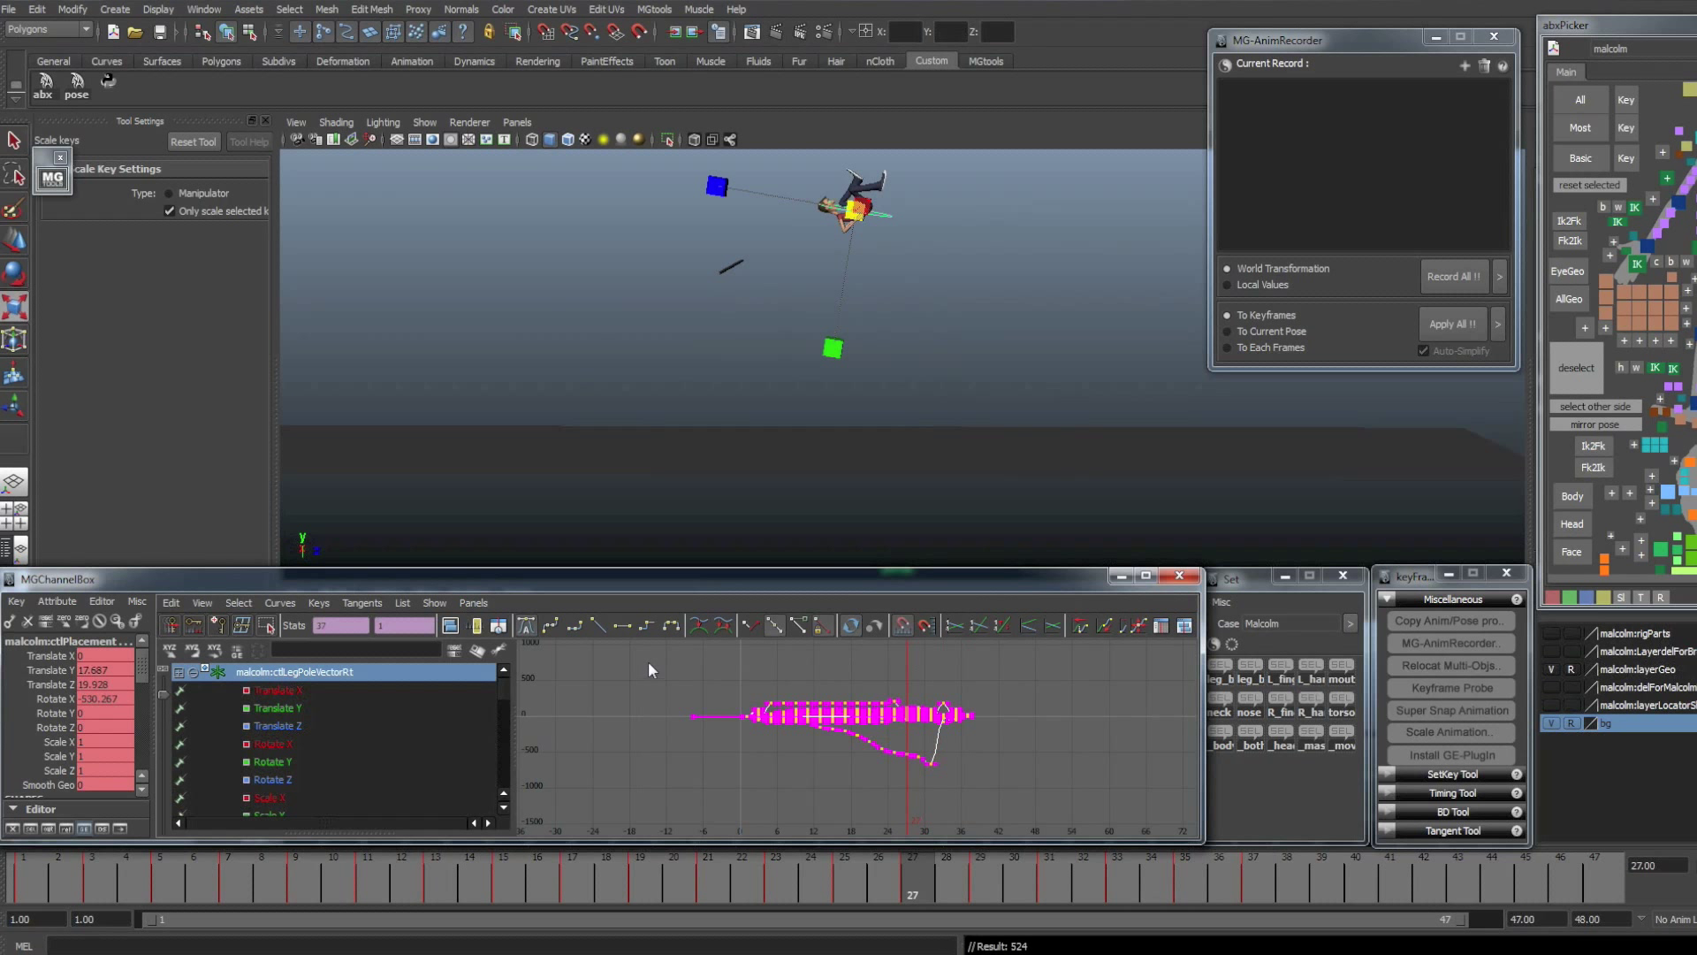
key("alt+s")
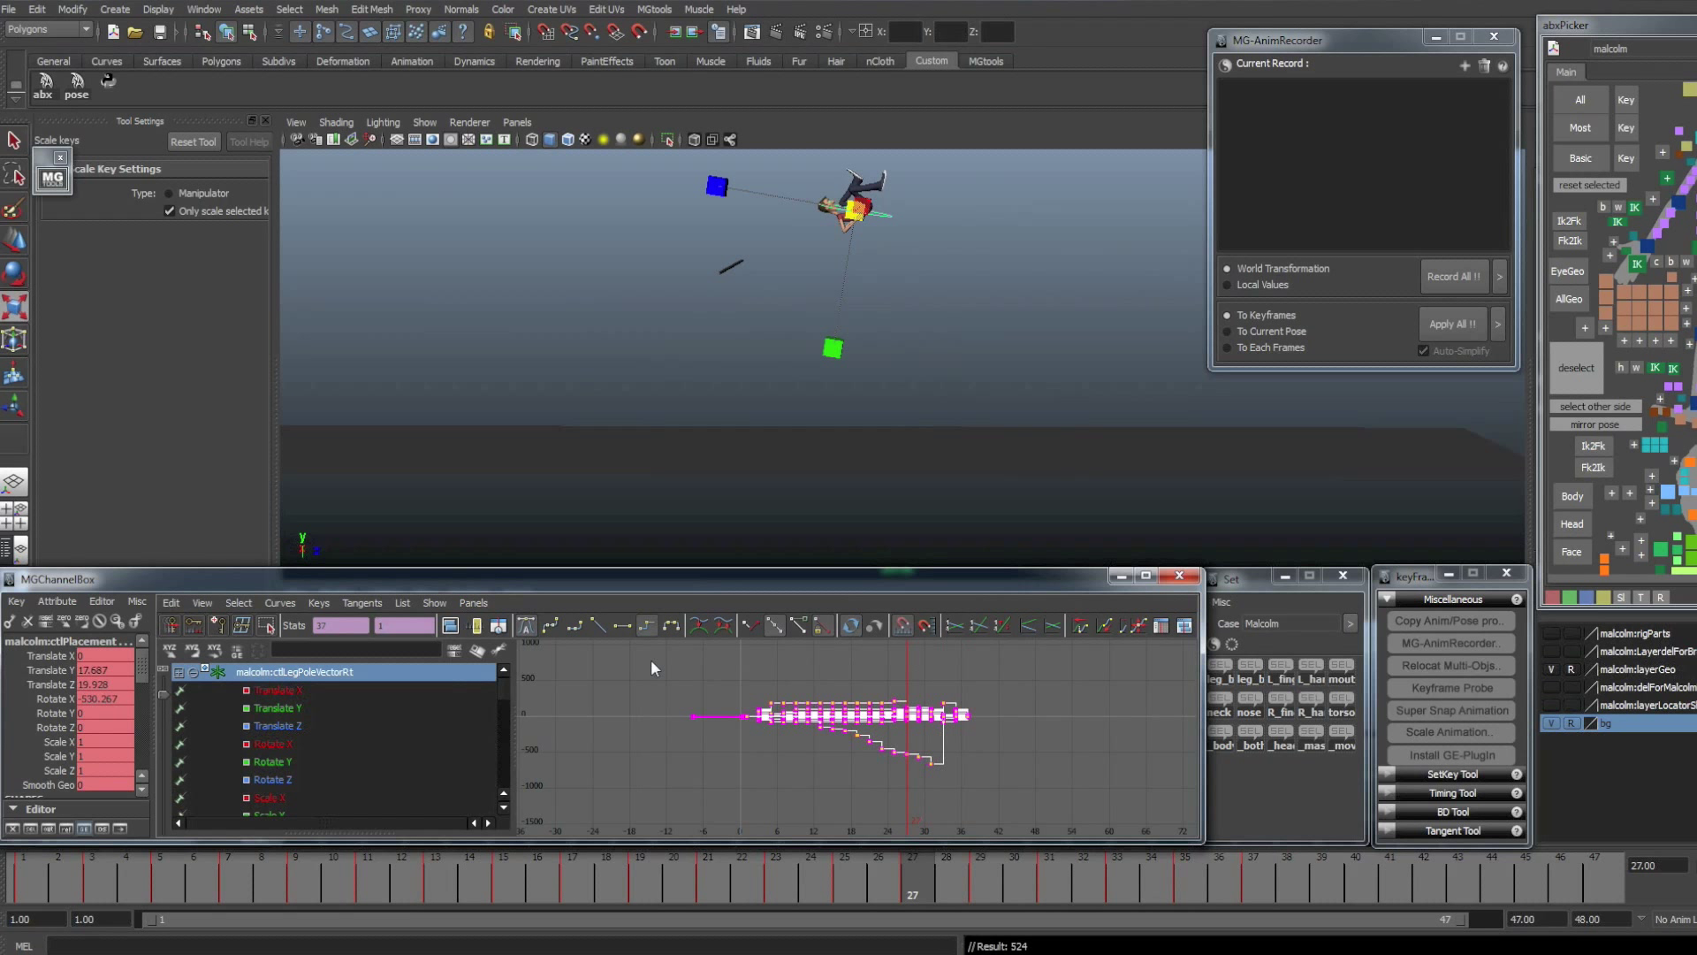
left_click(646, 658)
middle_click_drag(792, 699, 779, 721, "alt")
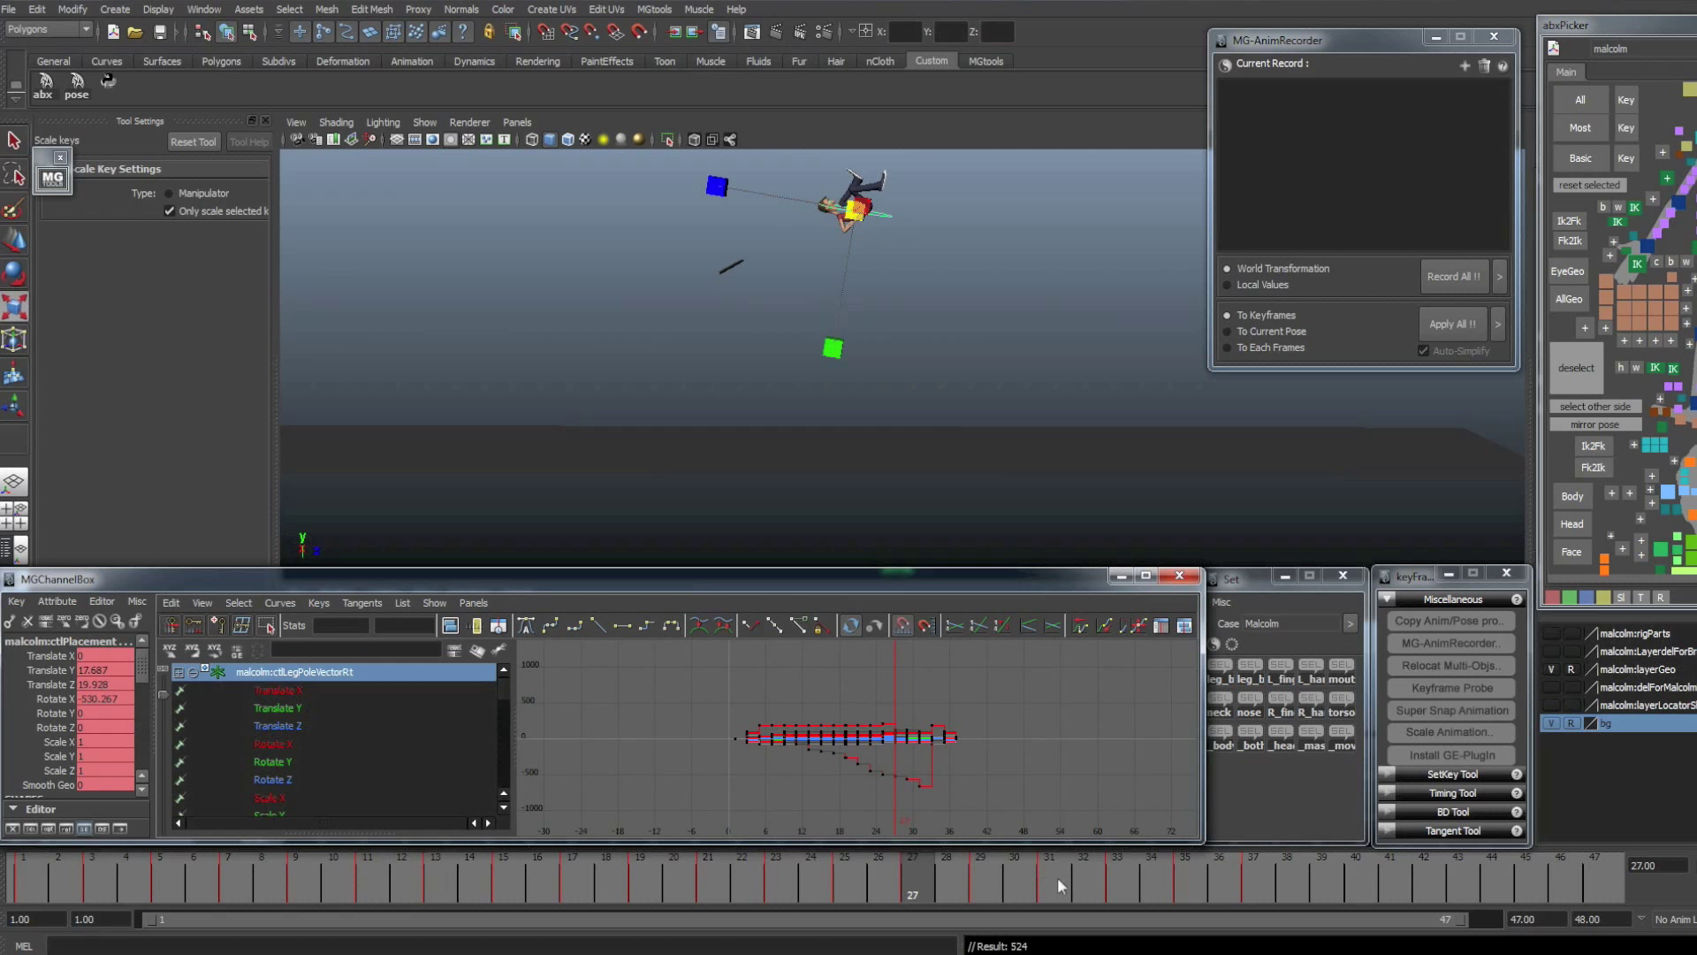
left_click_drag(1057, 876, 24, 875)
- Clear the selection, view Malcolm from the side and select his saved set of main movement controls
left_click_drag(1315, 38, 1301, 39)
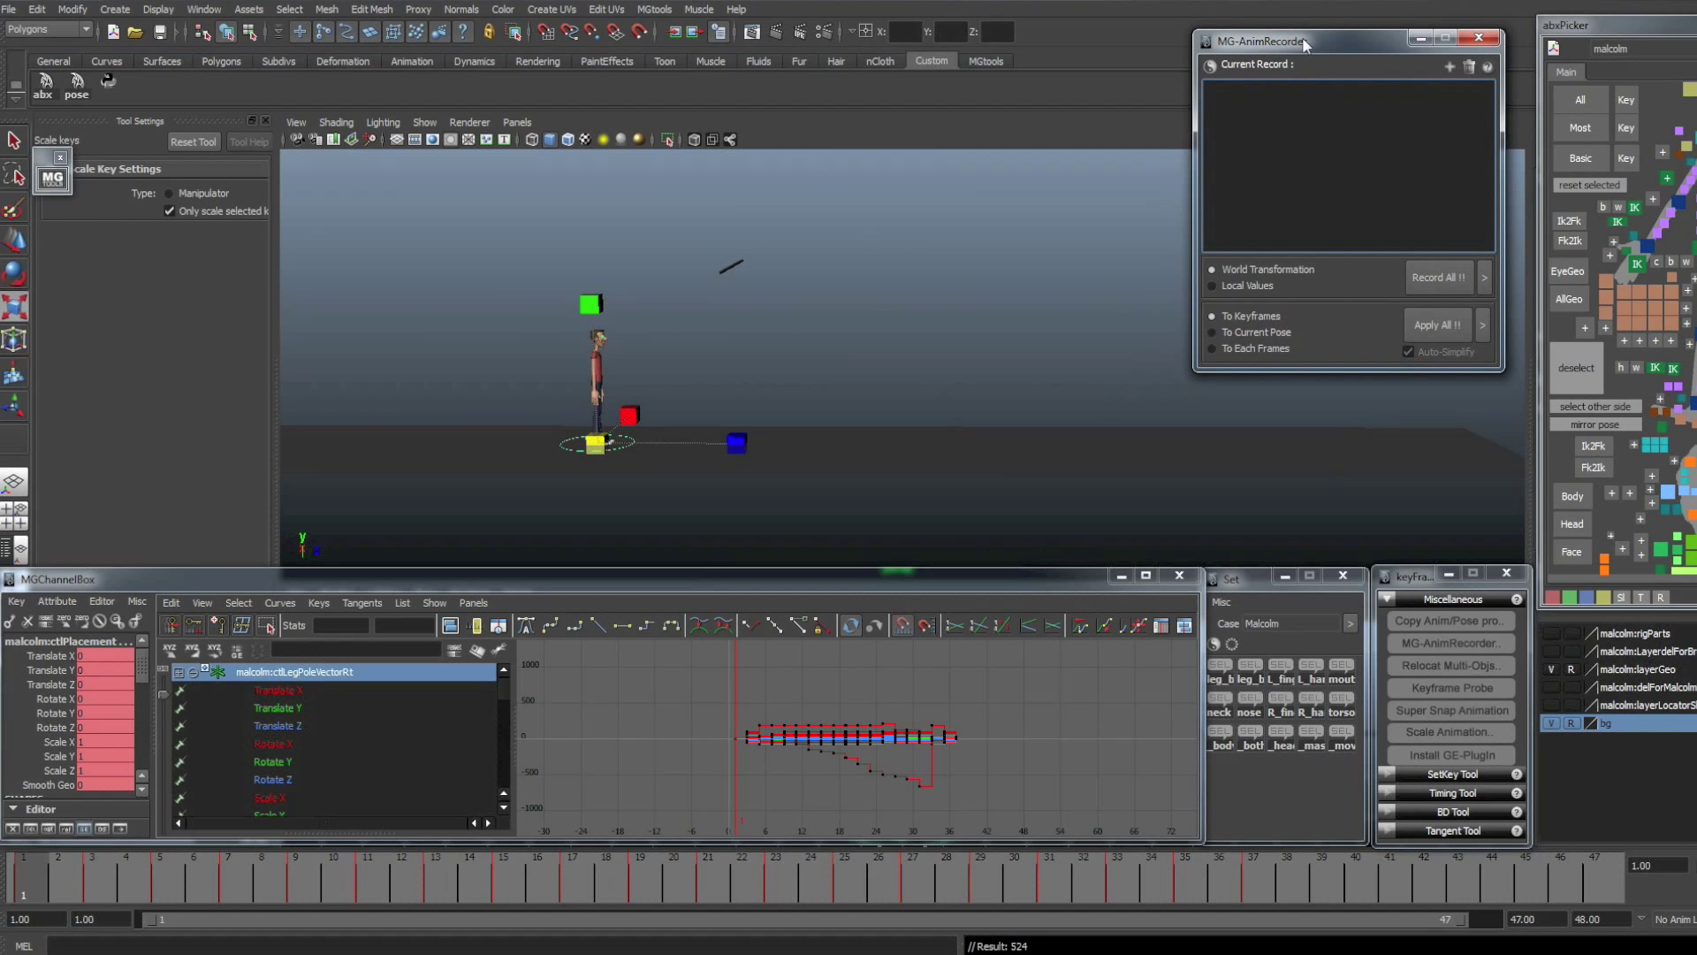
left_click(894, 287)
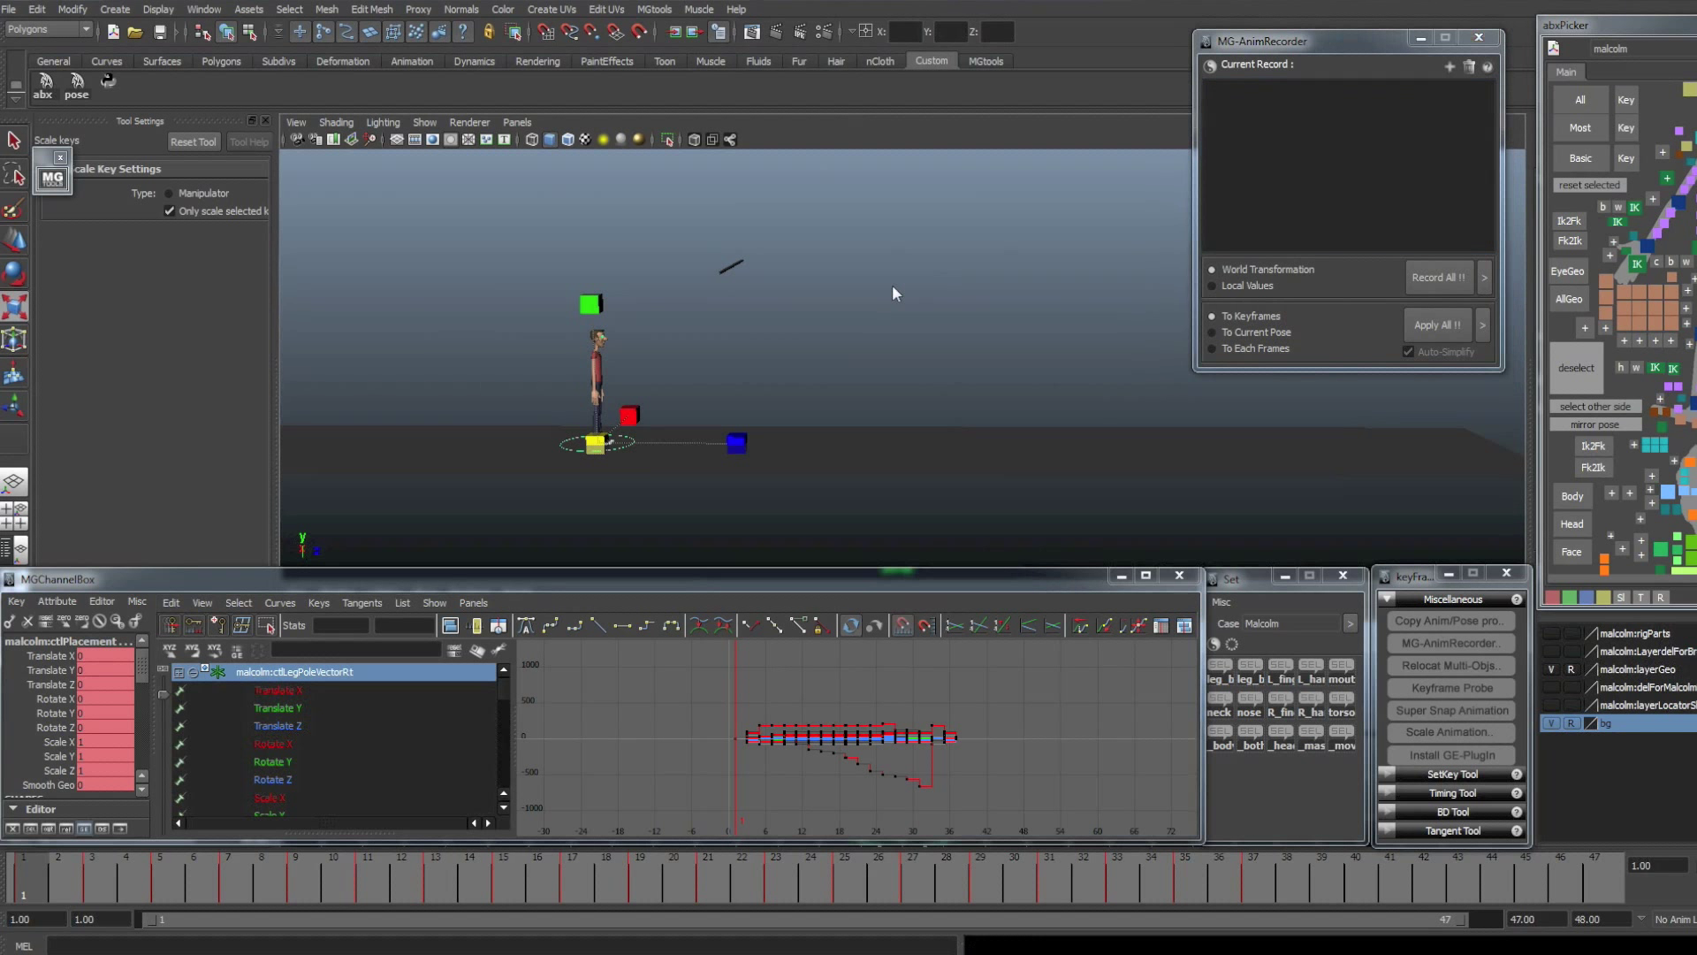
middle_click_drag(628, 385, 678, 386, "alt")
right_click_drag(677, 385, 717, 462, "alt")
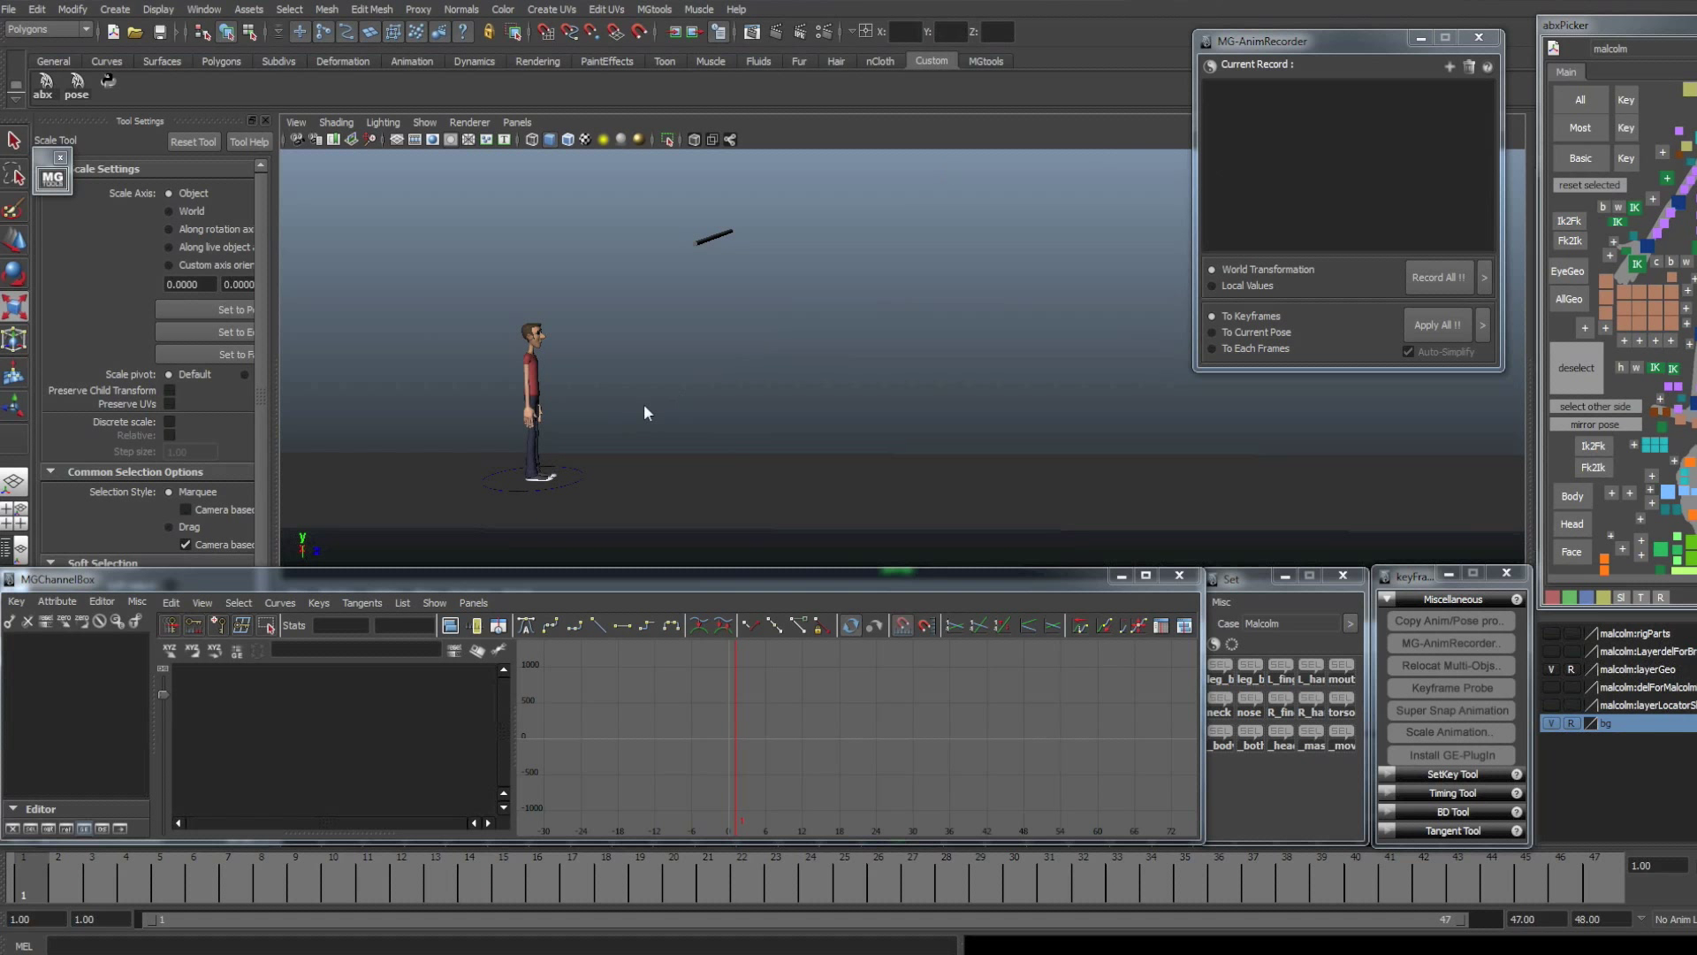
left_click_drag(645, 411, 666, 399, "alt")
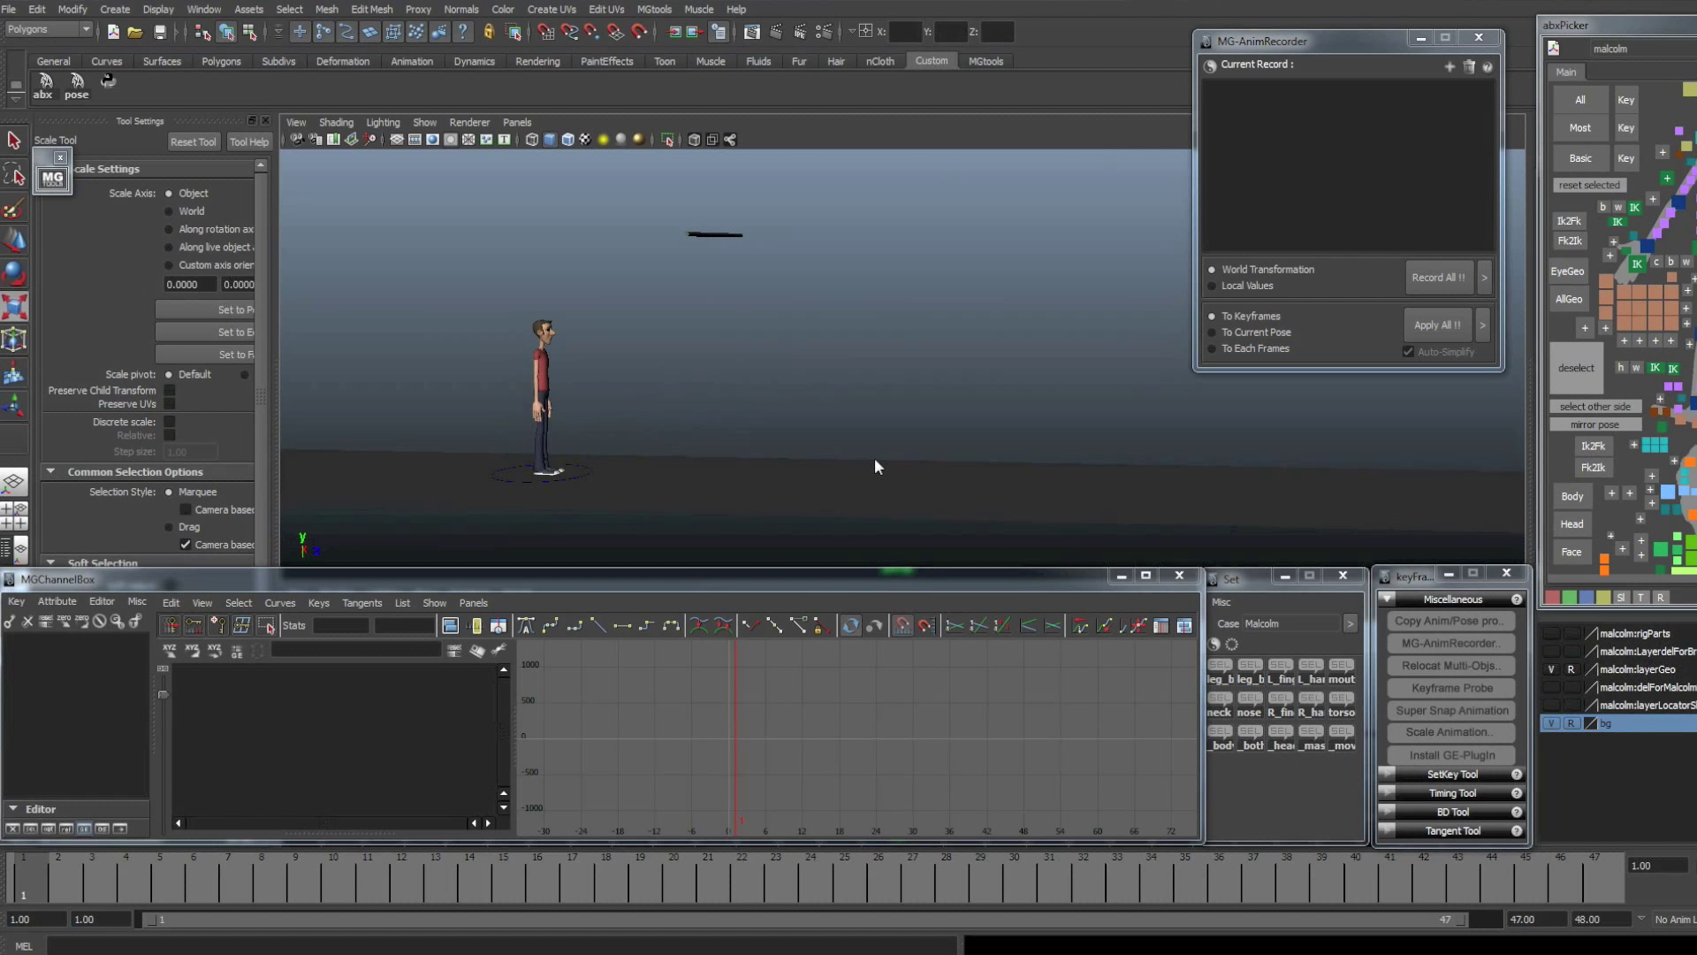
left_click(1311, 639)
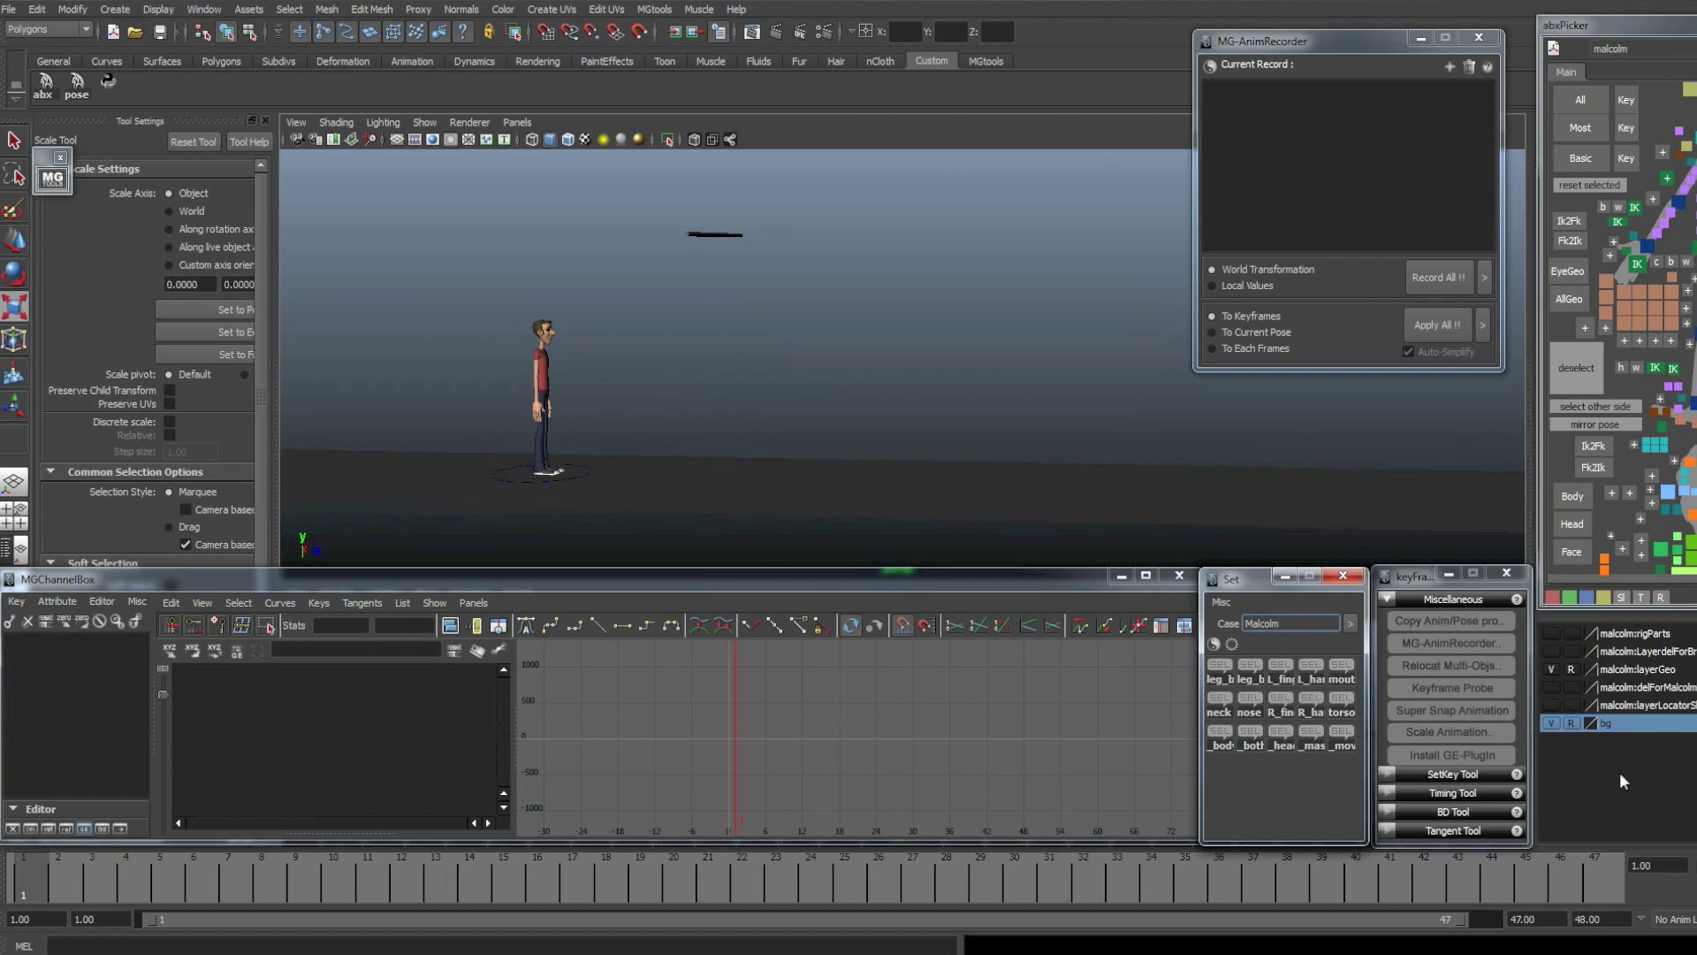
left_click(1334, 735)
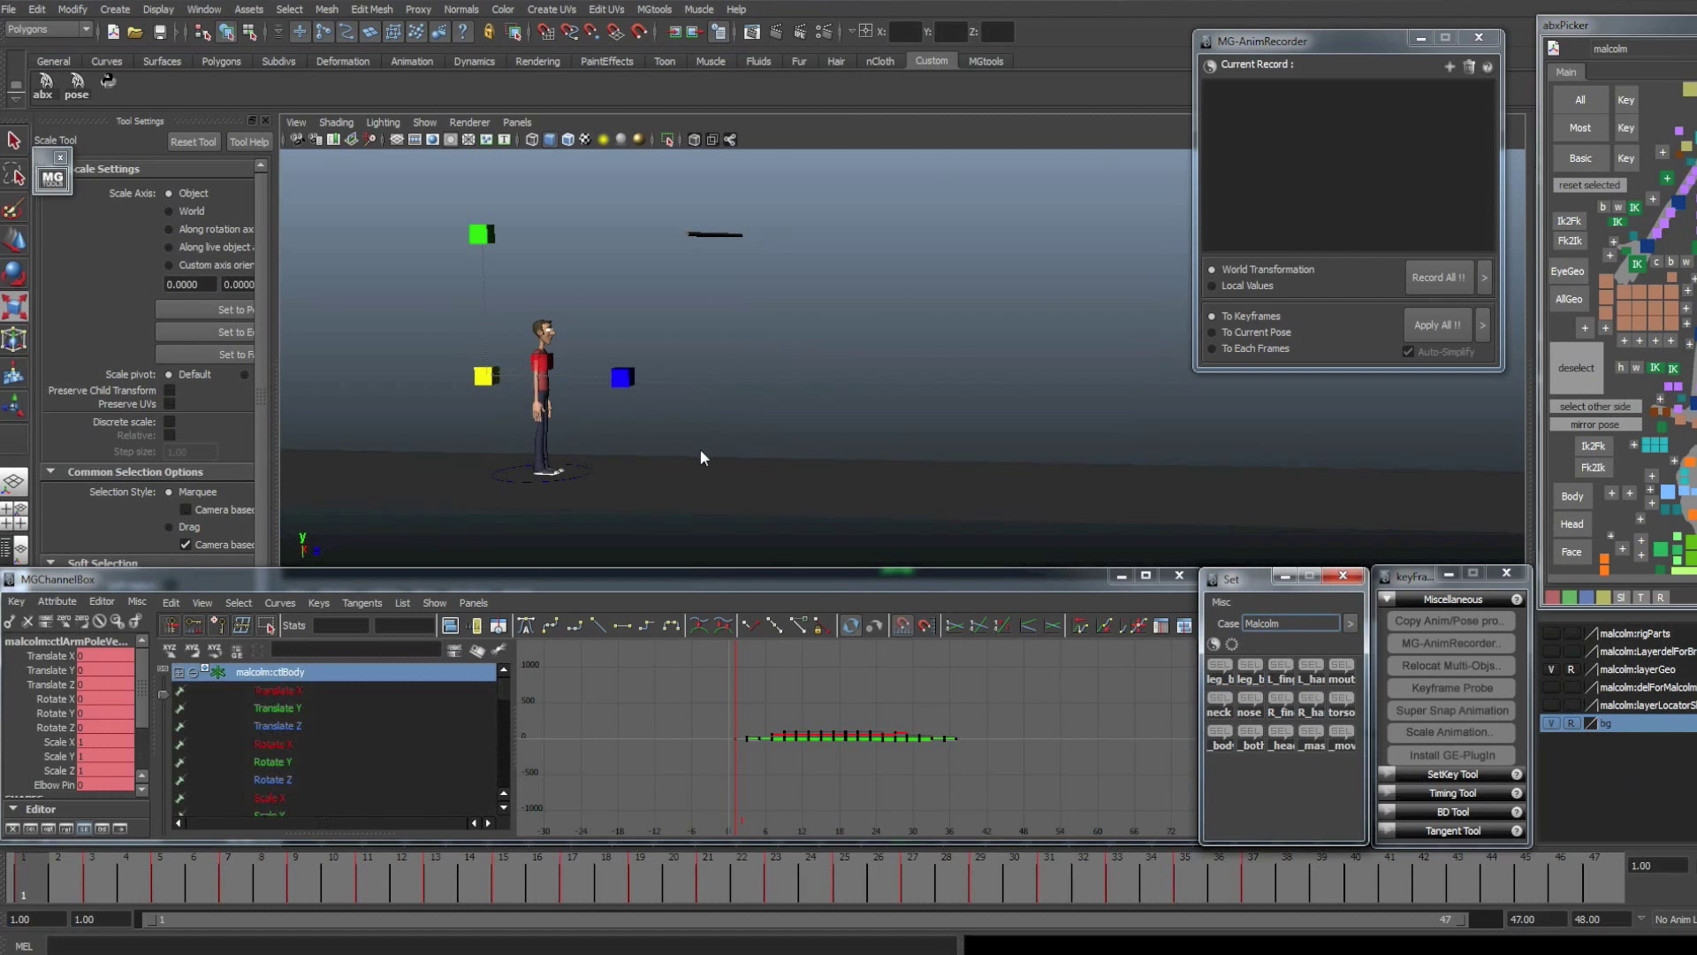
- Try moving the selected controls together up and forward, and undo the move
key("w")
left_click_drag(490, 390, 539, 316)
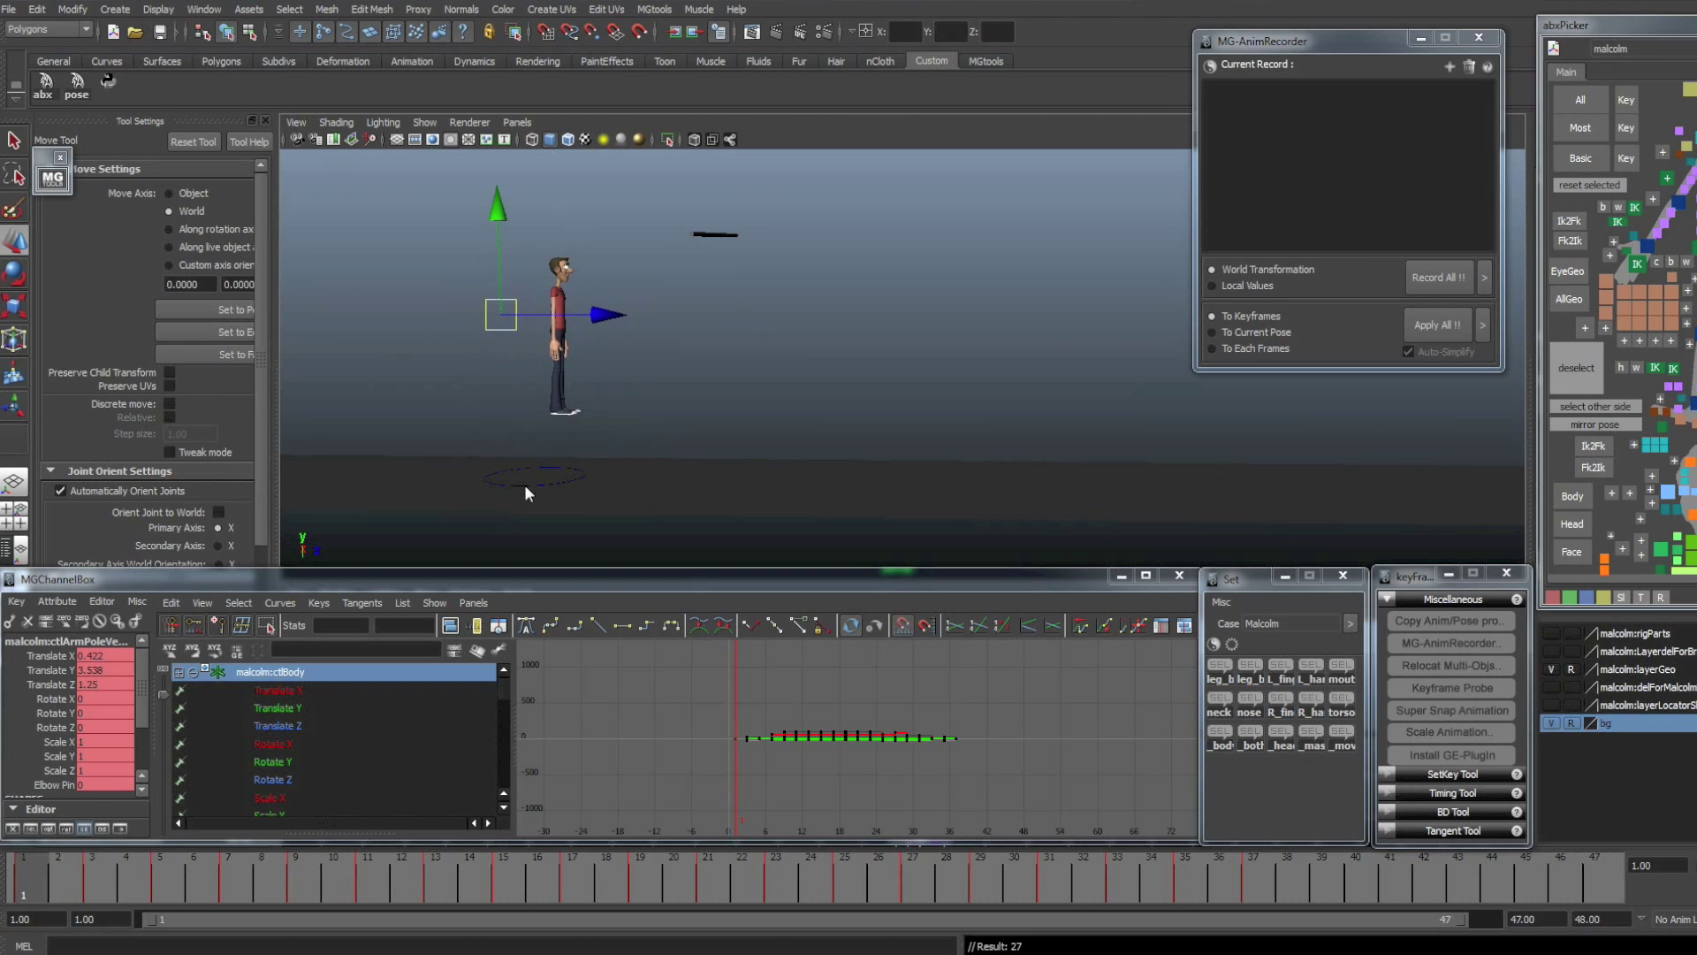
key("ctrl+z")
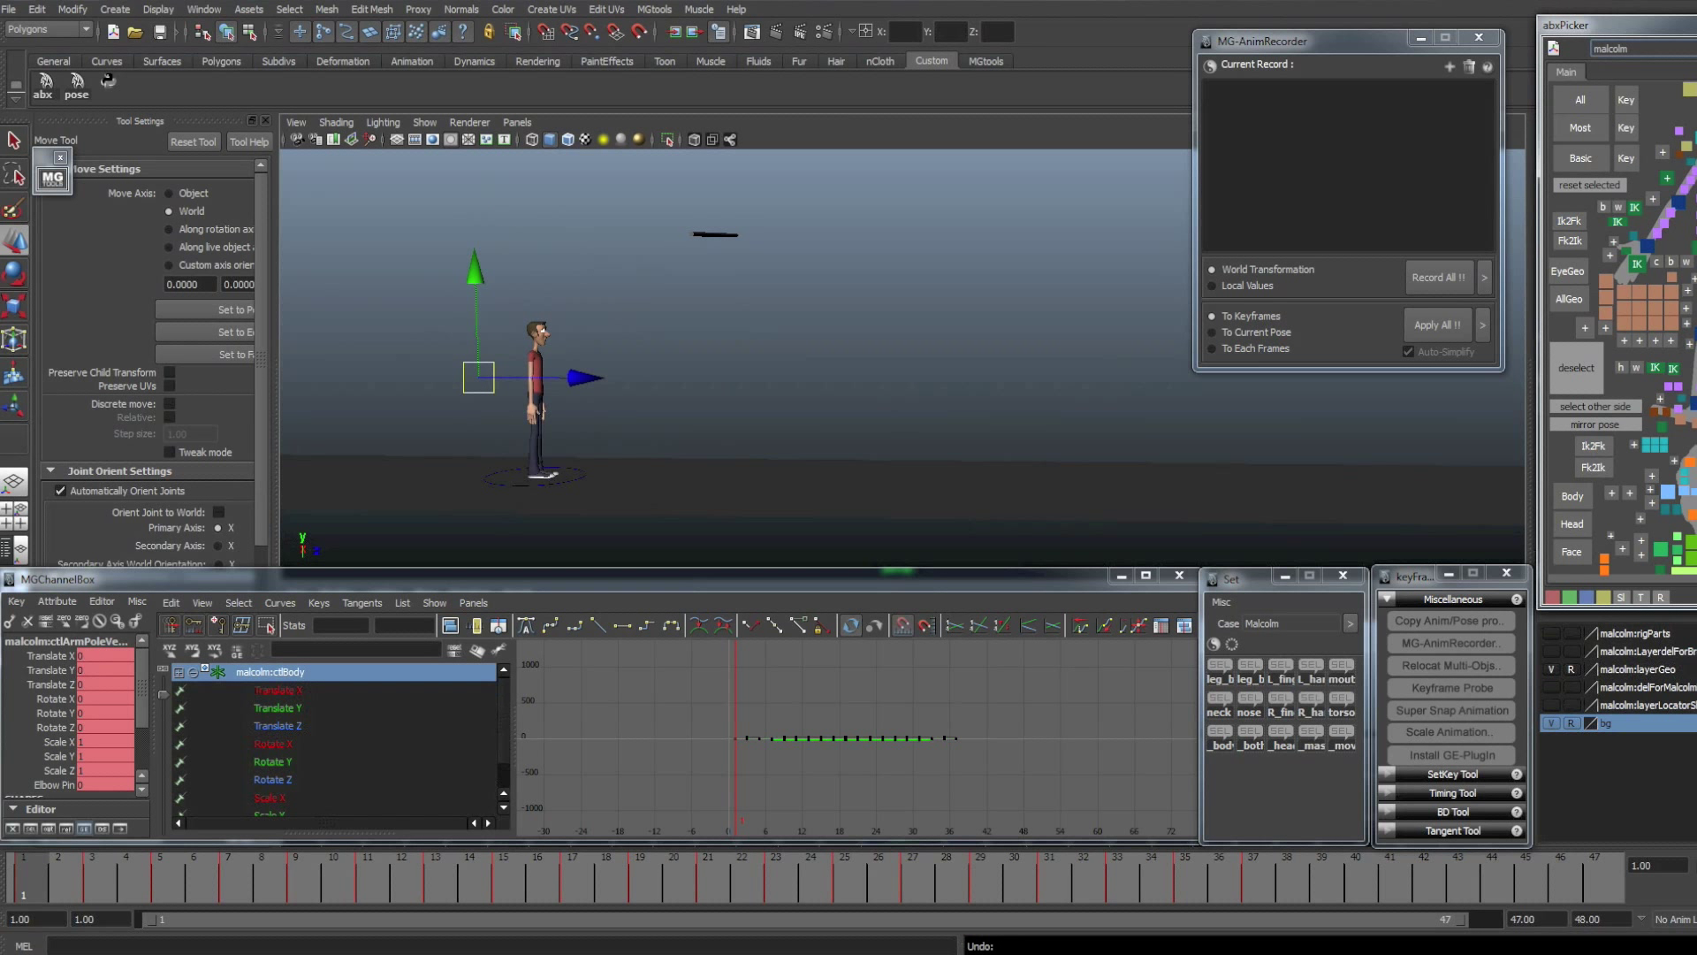
- Select the body, foot IK, leg pole vector, arm IK, arm pole vector and head controls and add them to the recorder's Current Record list
left_click(1636, 263)
left_click(1655, 367)
left_click(1673, 369)
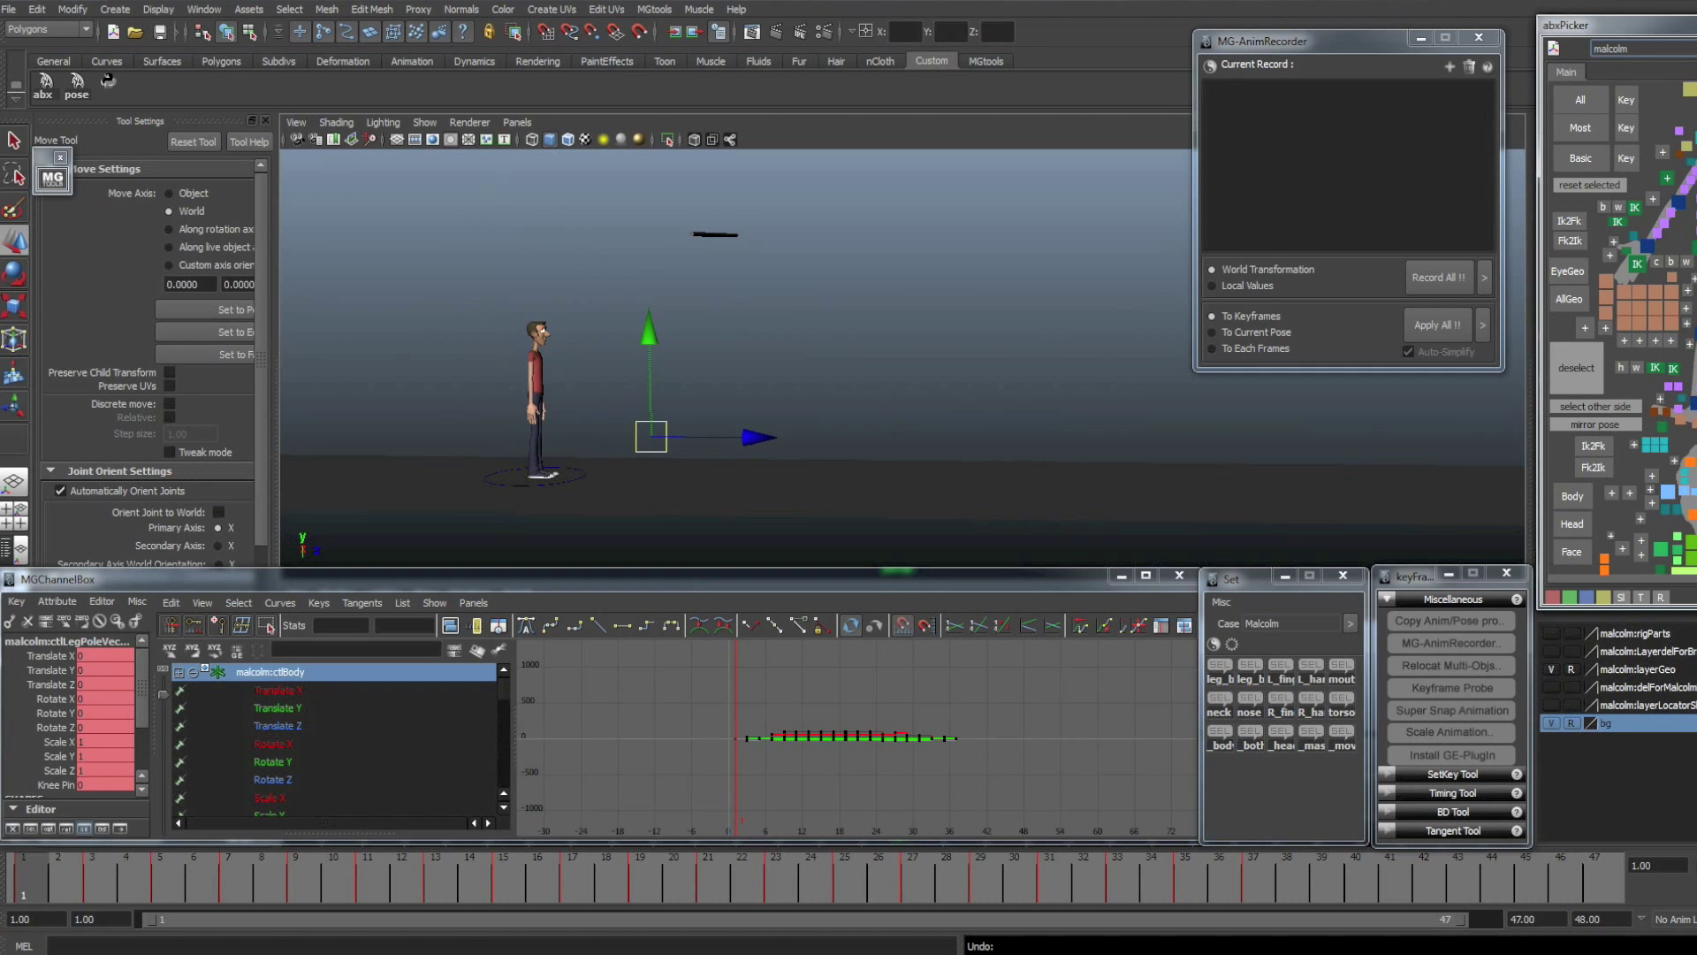
key("ctrl+z")
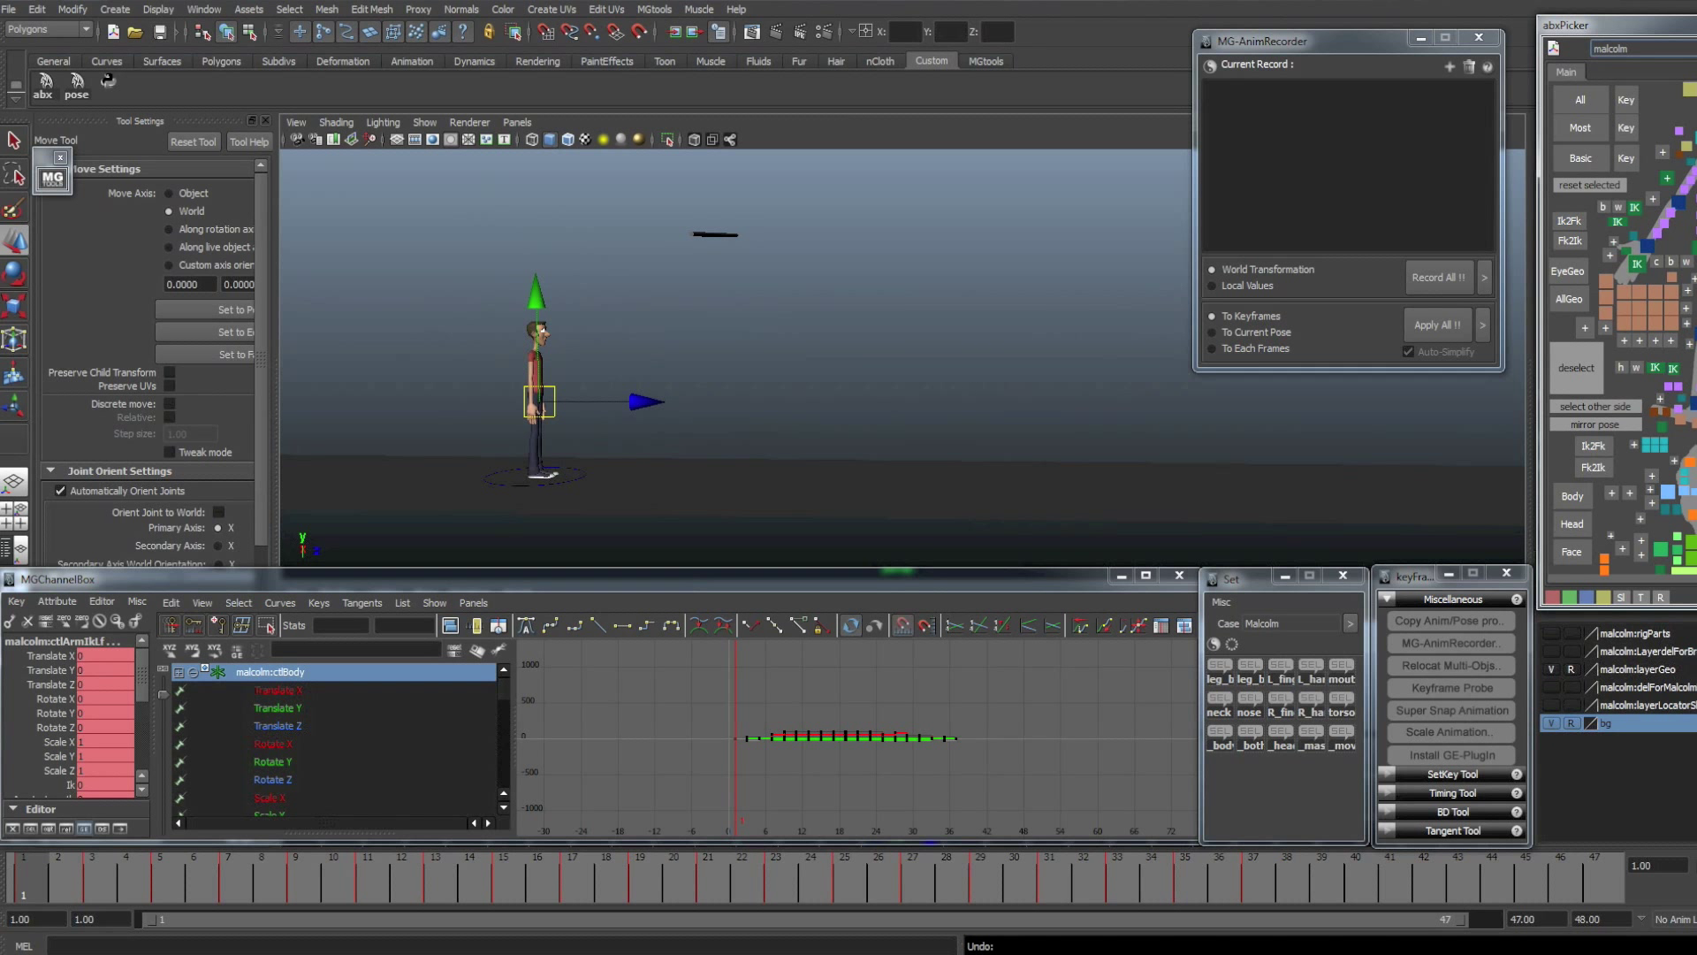
key("ctrl+z")
key("ctrl+z")
key("ctrl+z")
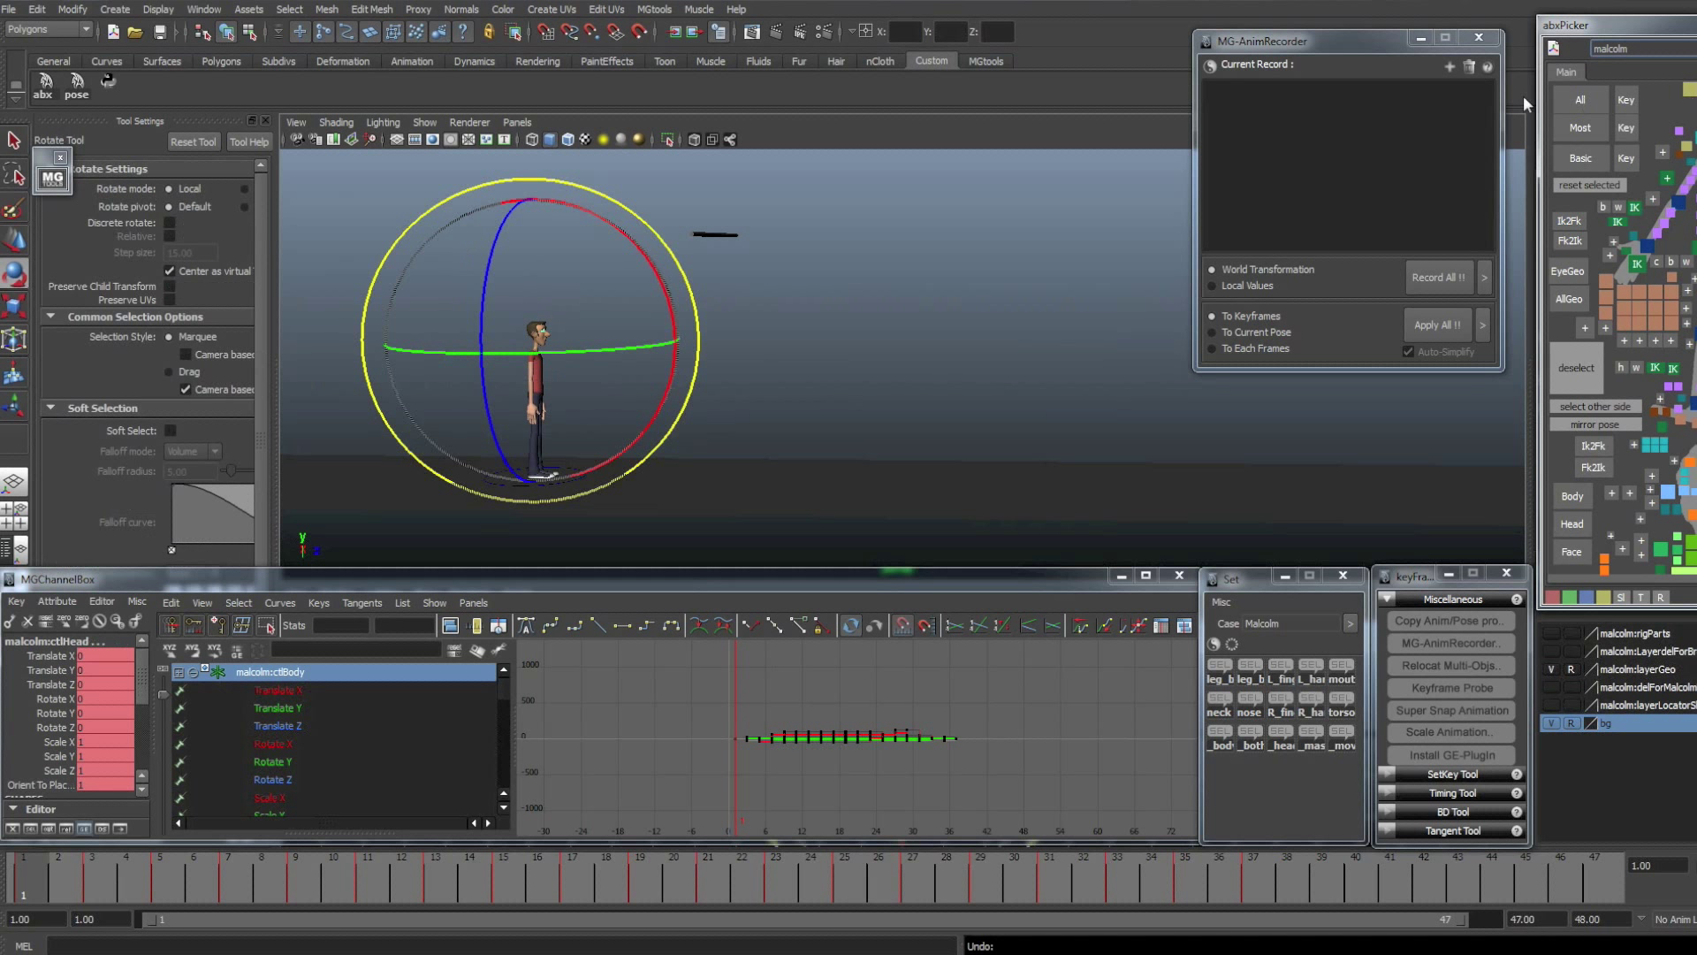
left_click(1448, 67)
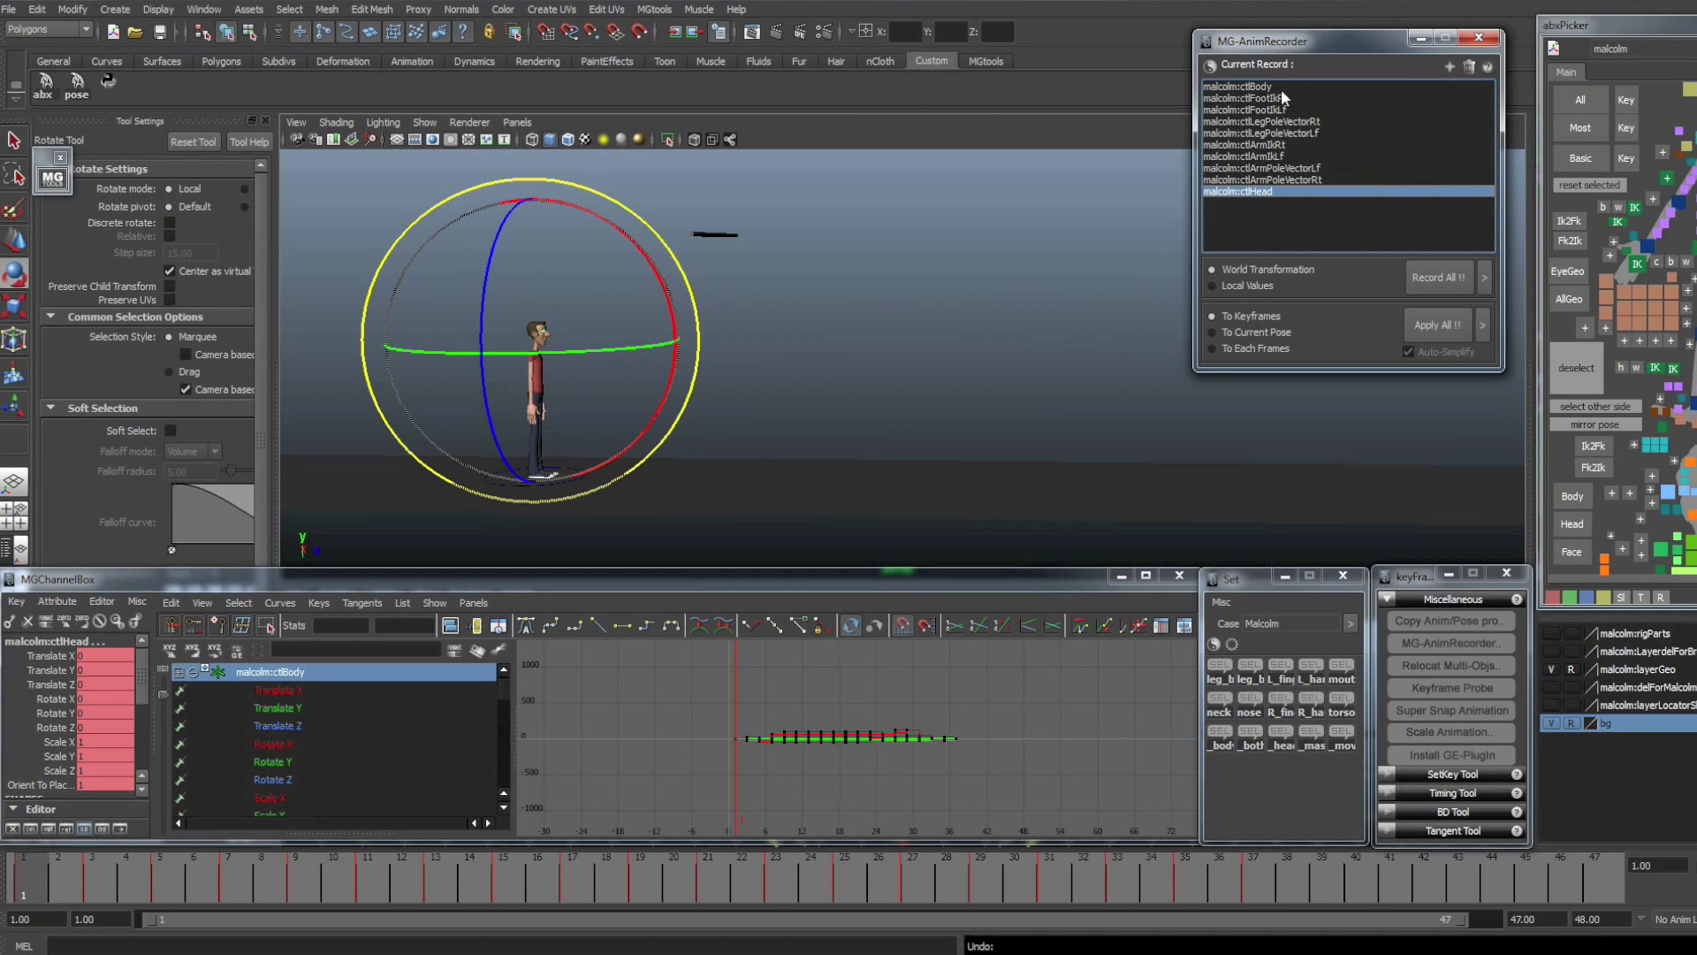
left_click_drag(1281, 90, 1267, 190)
left_click(1264, 192)
- Select only the body control, try its move and rotate manipulators up close, and undo the trial
left_click(1132, 307)
middle_click_drag(673, 368, 725, 422, "alt")
left_click_drag(725, 421, 803, 481, "alt")
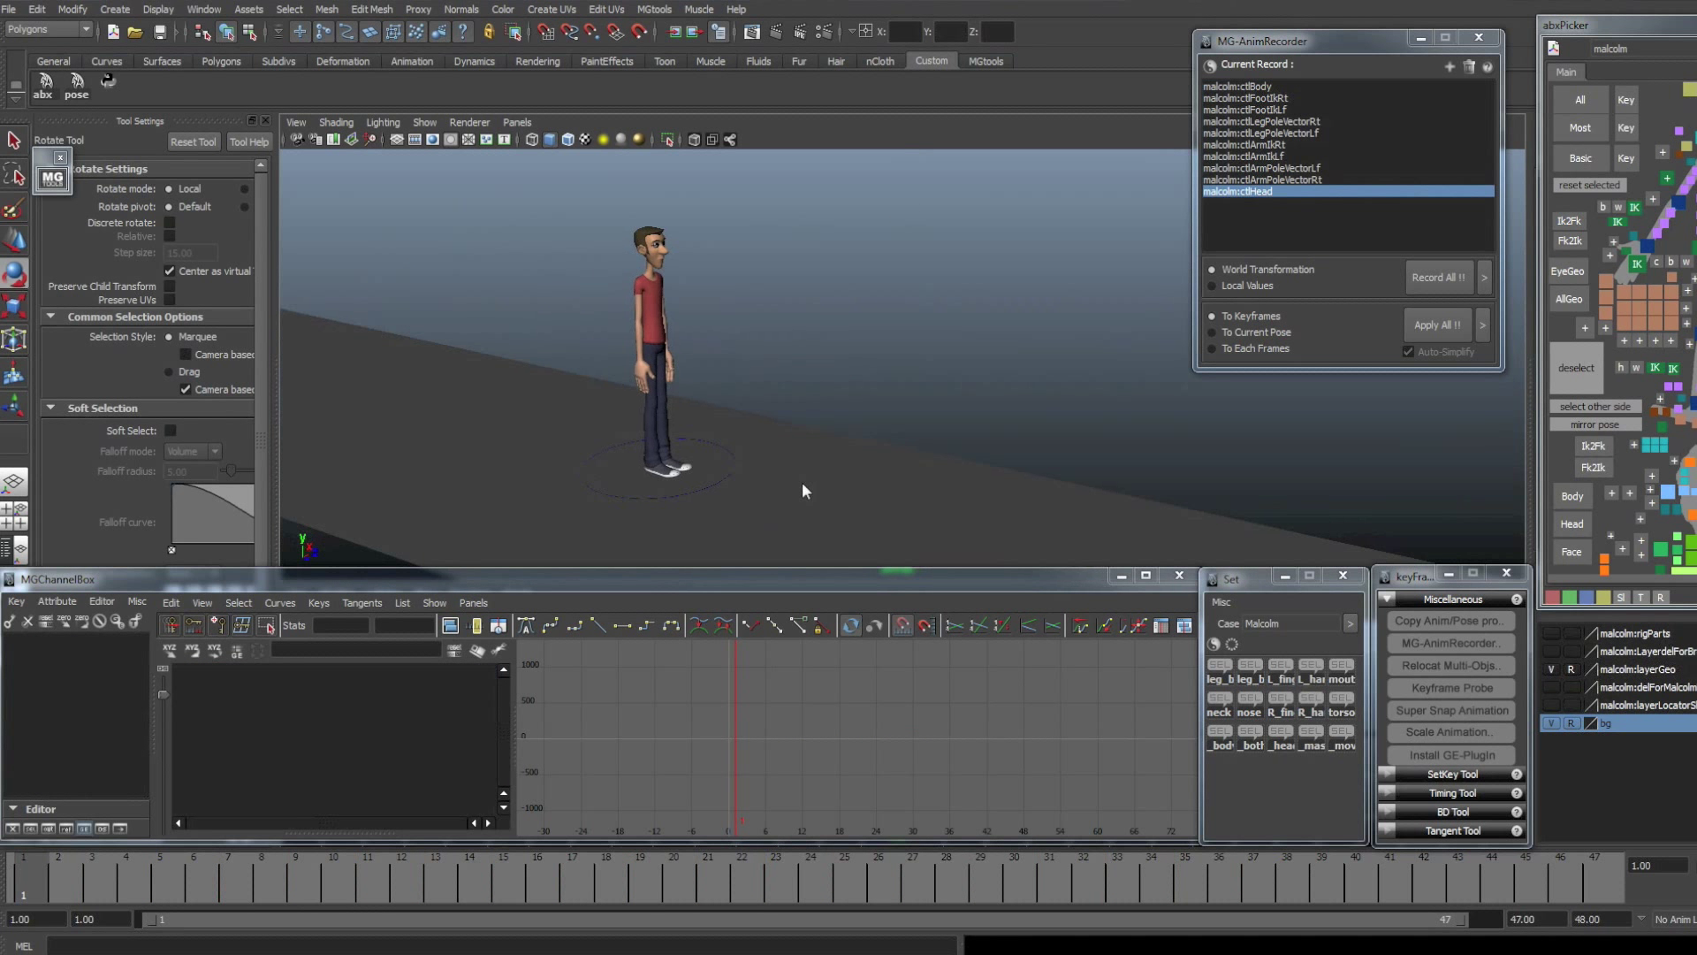
left_click(1692, 341)
key("w")
right_click_drag(575, 393, 640, 403, "alt")
middle_click_drag(640, 403, 778, 459, "alt")
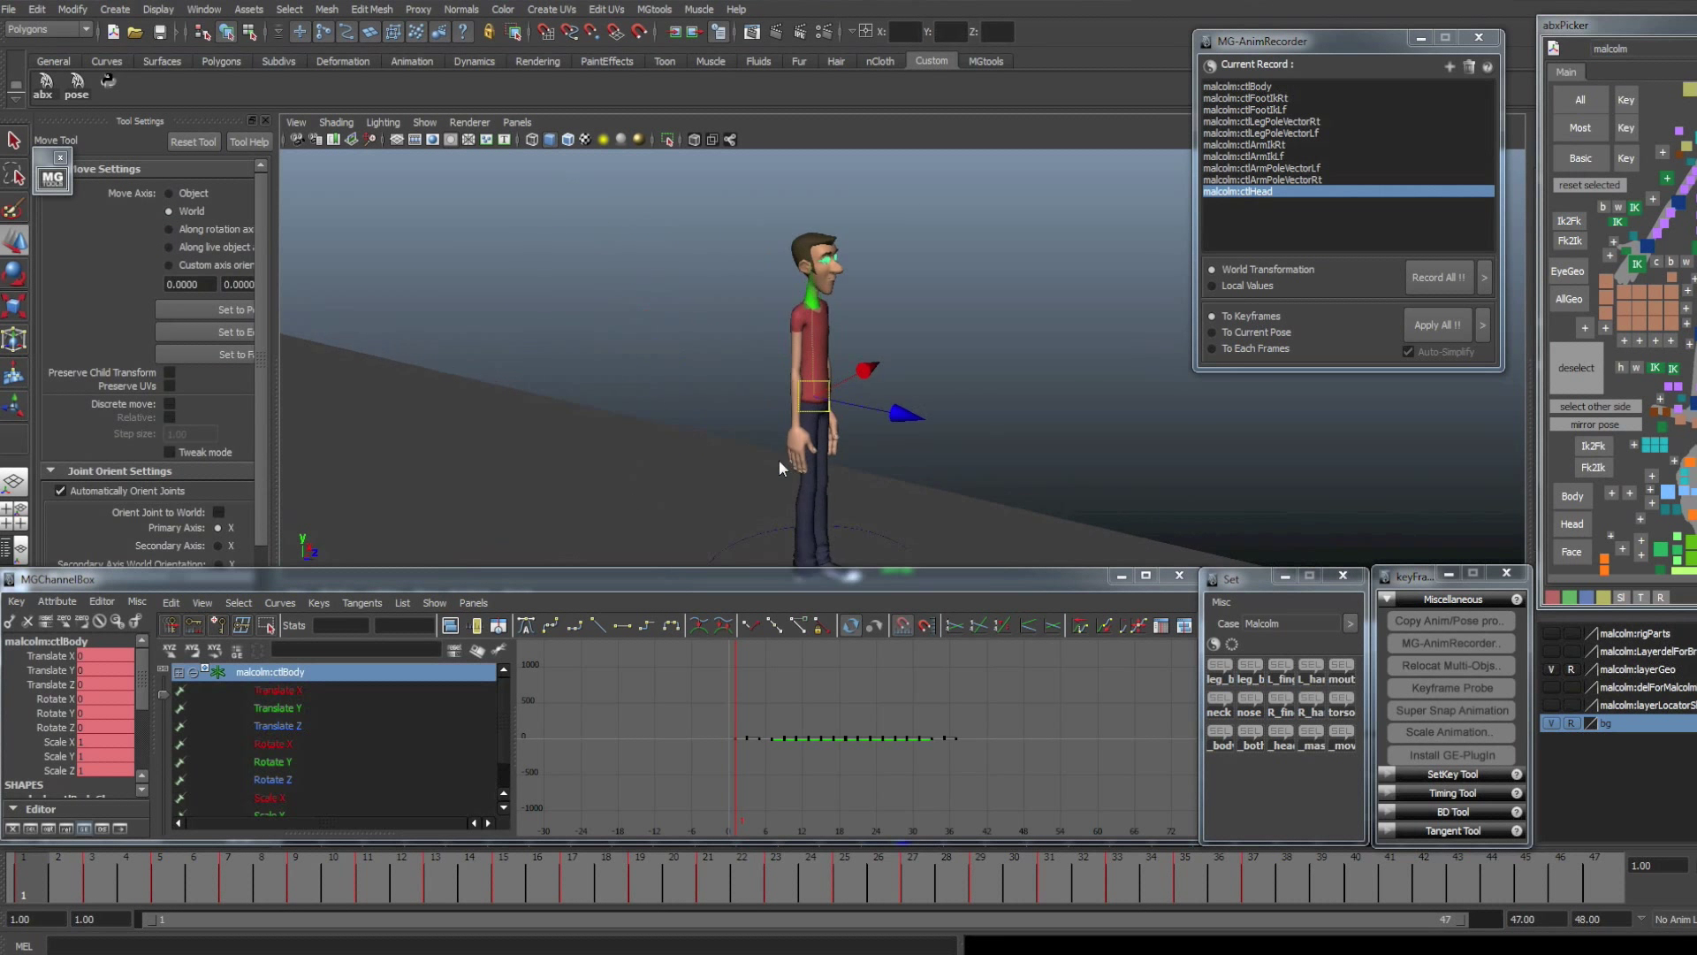
key("e")
mouse_move(778, 460)
left_mouse_down("alt")
mouse_move(888, 465)
mouse_move(671, 468)
mouse_move(901, 464)
mouse_move(660, 463)
mouse_move(882, 466)
mouse_move(686, 465)
mouse_move(763, 431)
left_mouse_up("alt")
key("ctrl+z")
left_click_drag(751, 247, 673, 371, "alt")
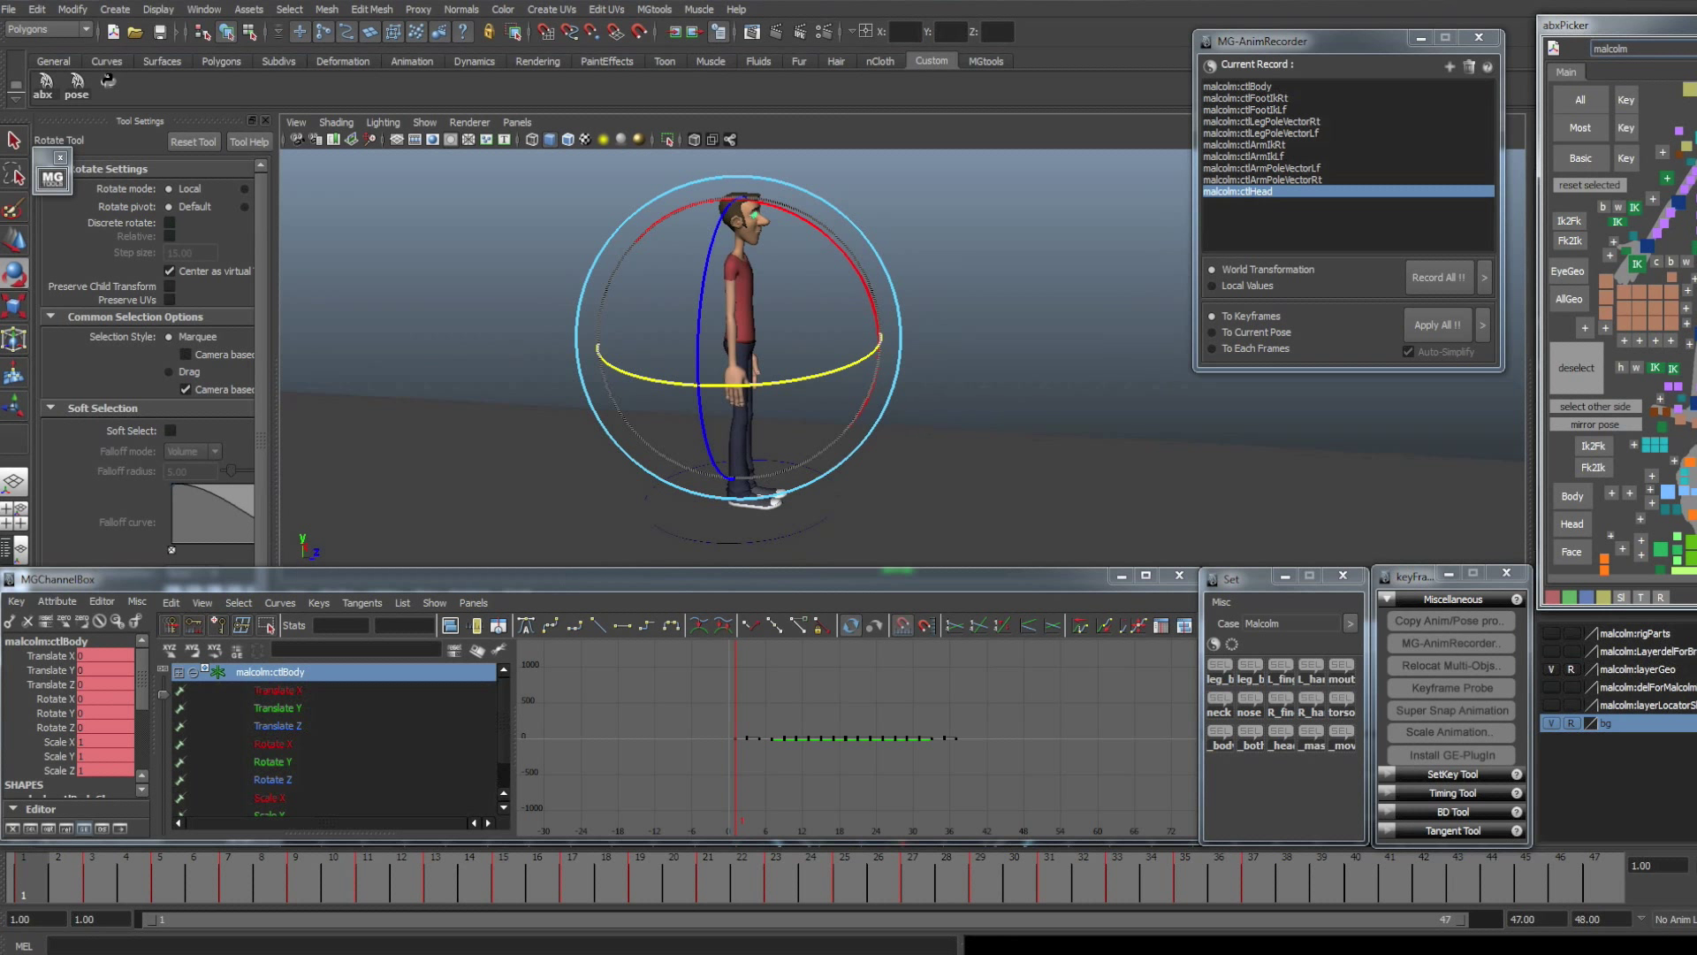
key("w")
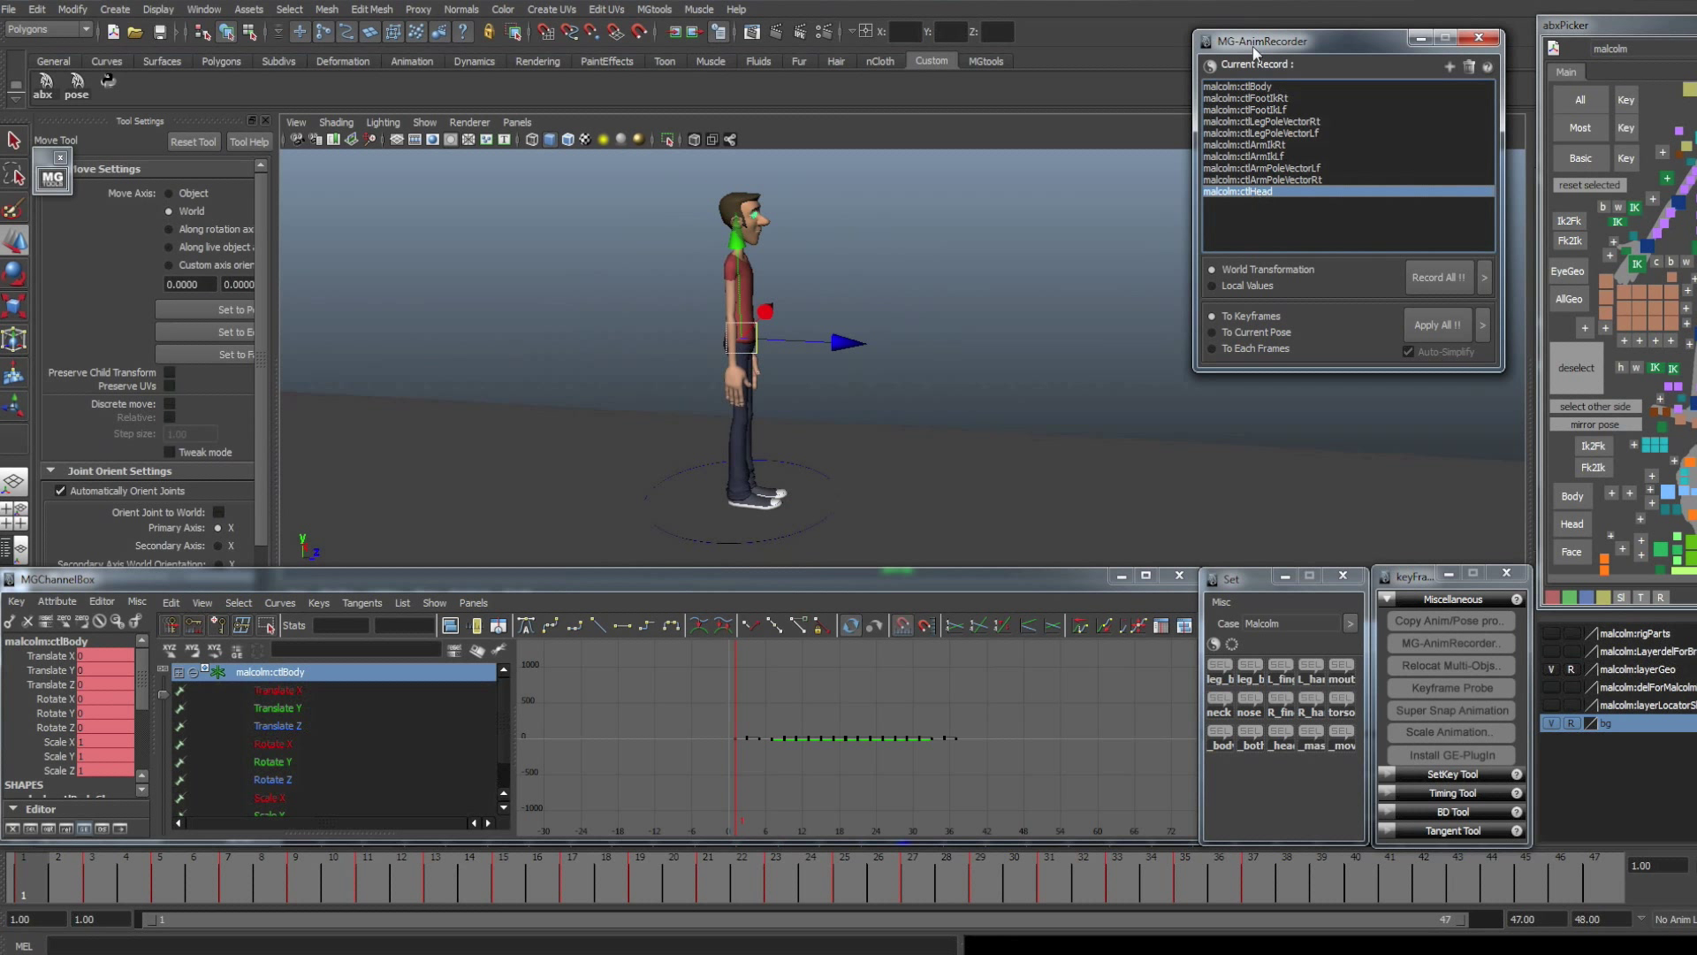
- Go through the recorded controls down to ctlHead, try moving the head control backwards along Z, and undo the move
left_click_drag(1265, 86, 1262, 191)
left_click(1264, 88)
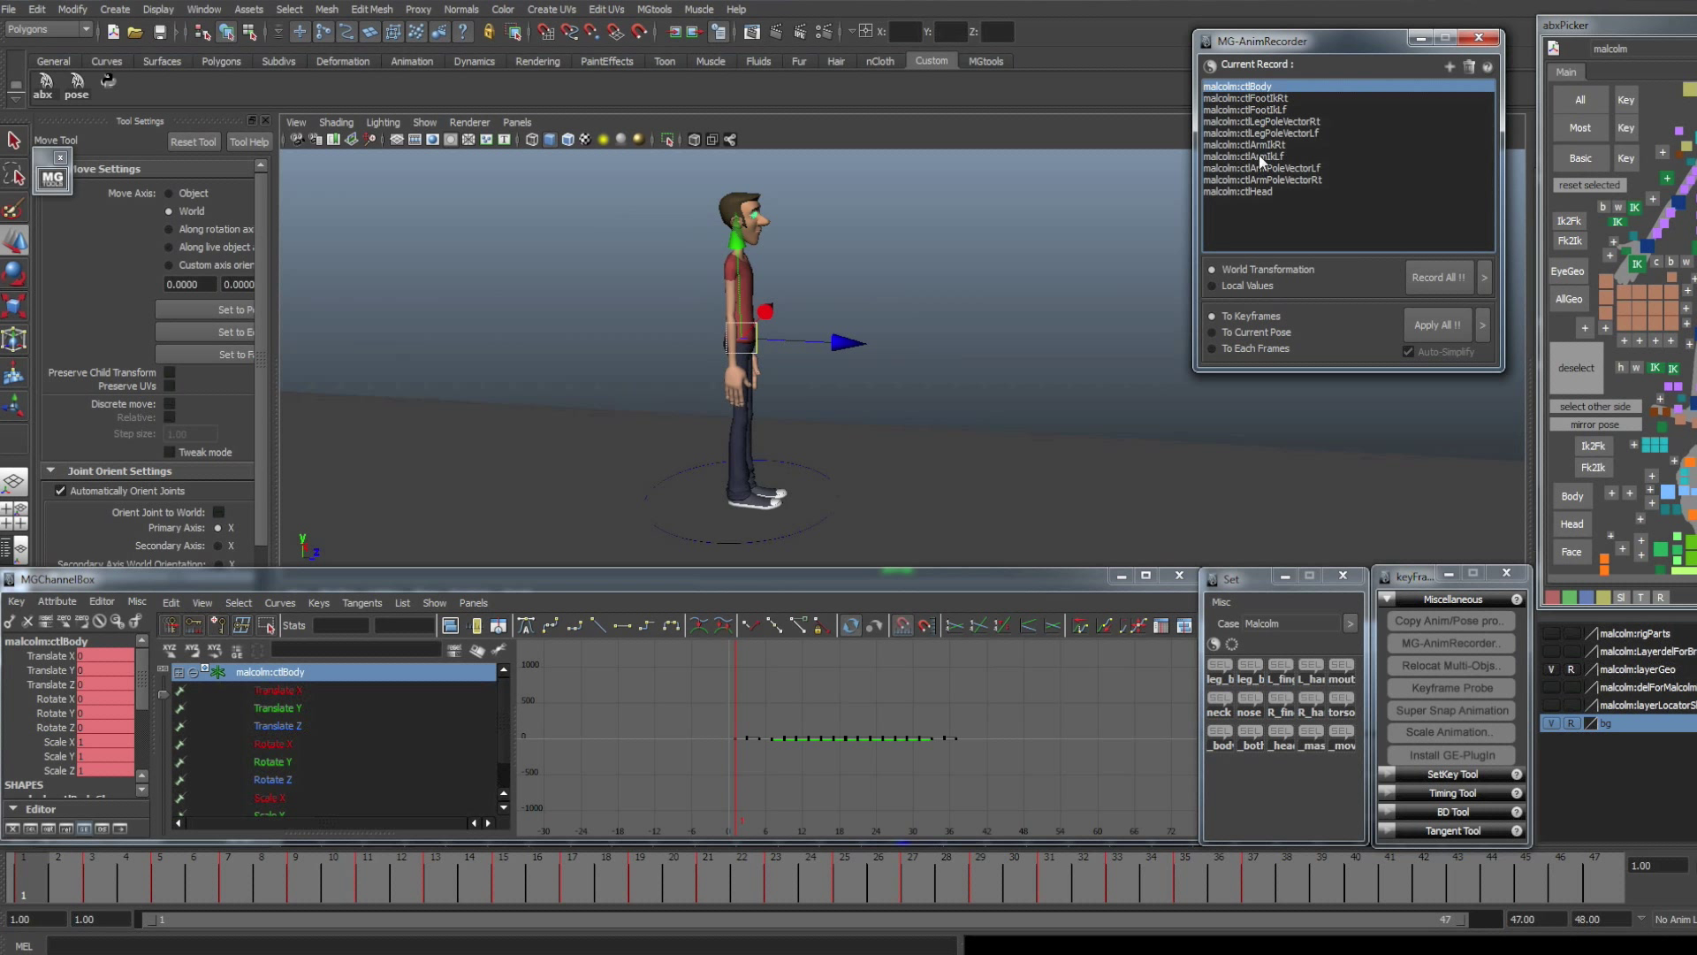
left_click(1262, 191)
left_click(1633, 239)
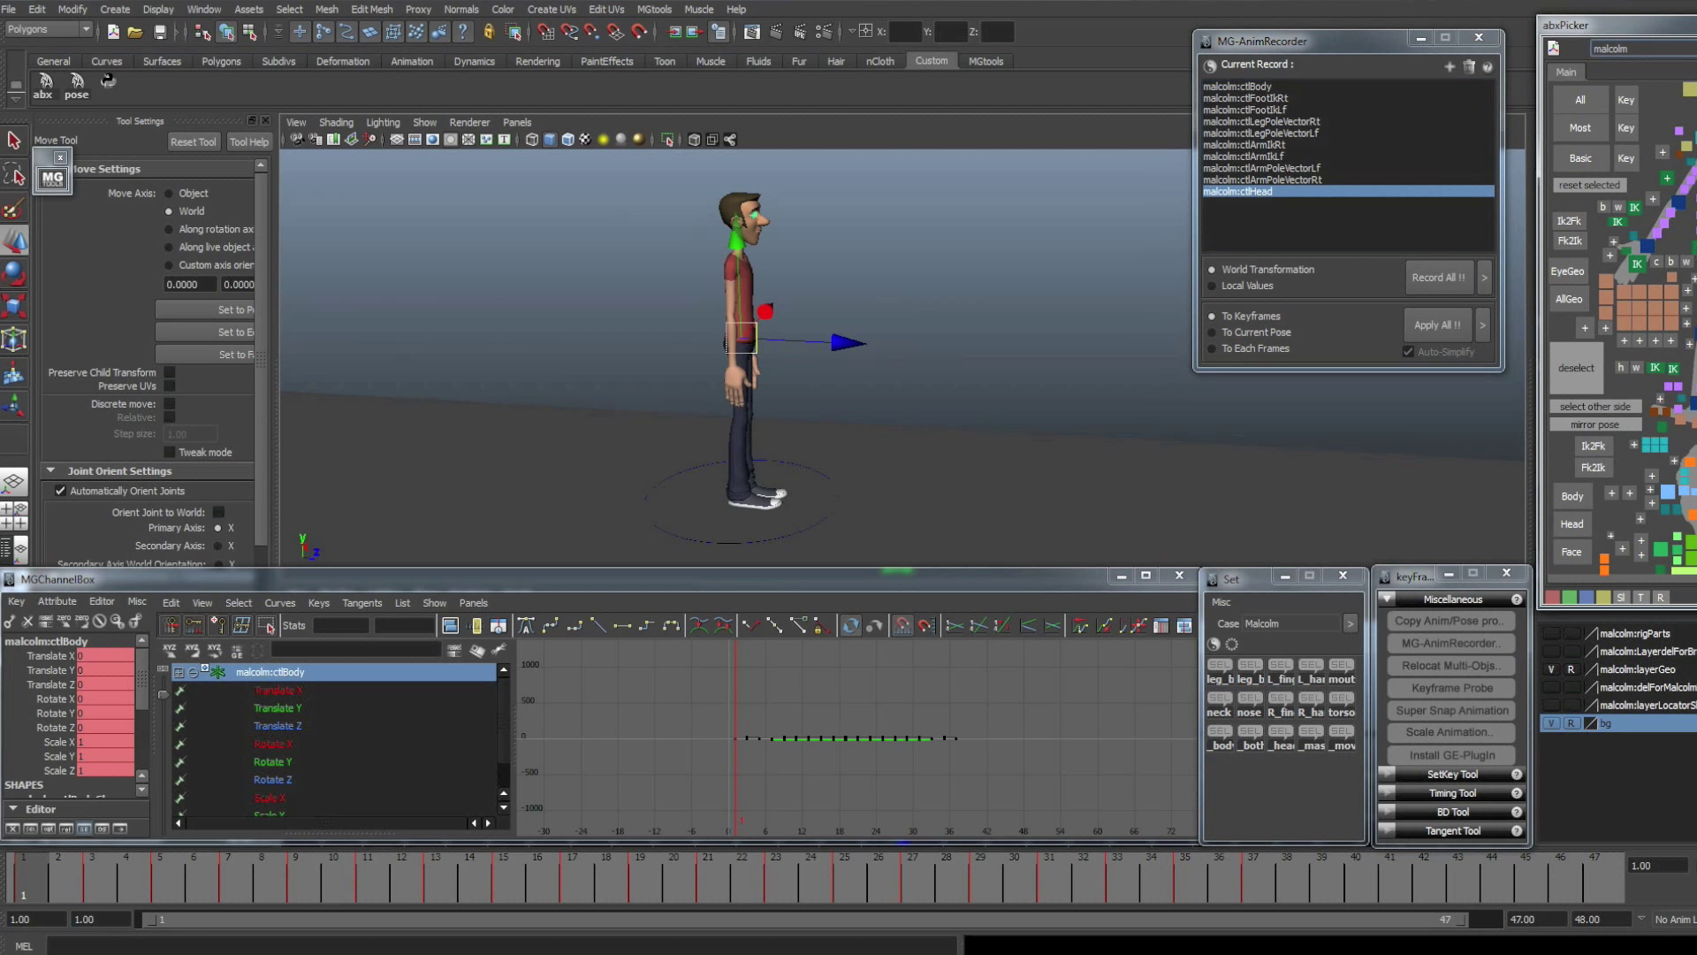
key("e")
scroll(808, 355, "down", 1)
key("w")
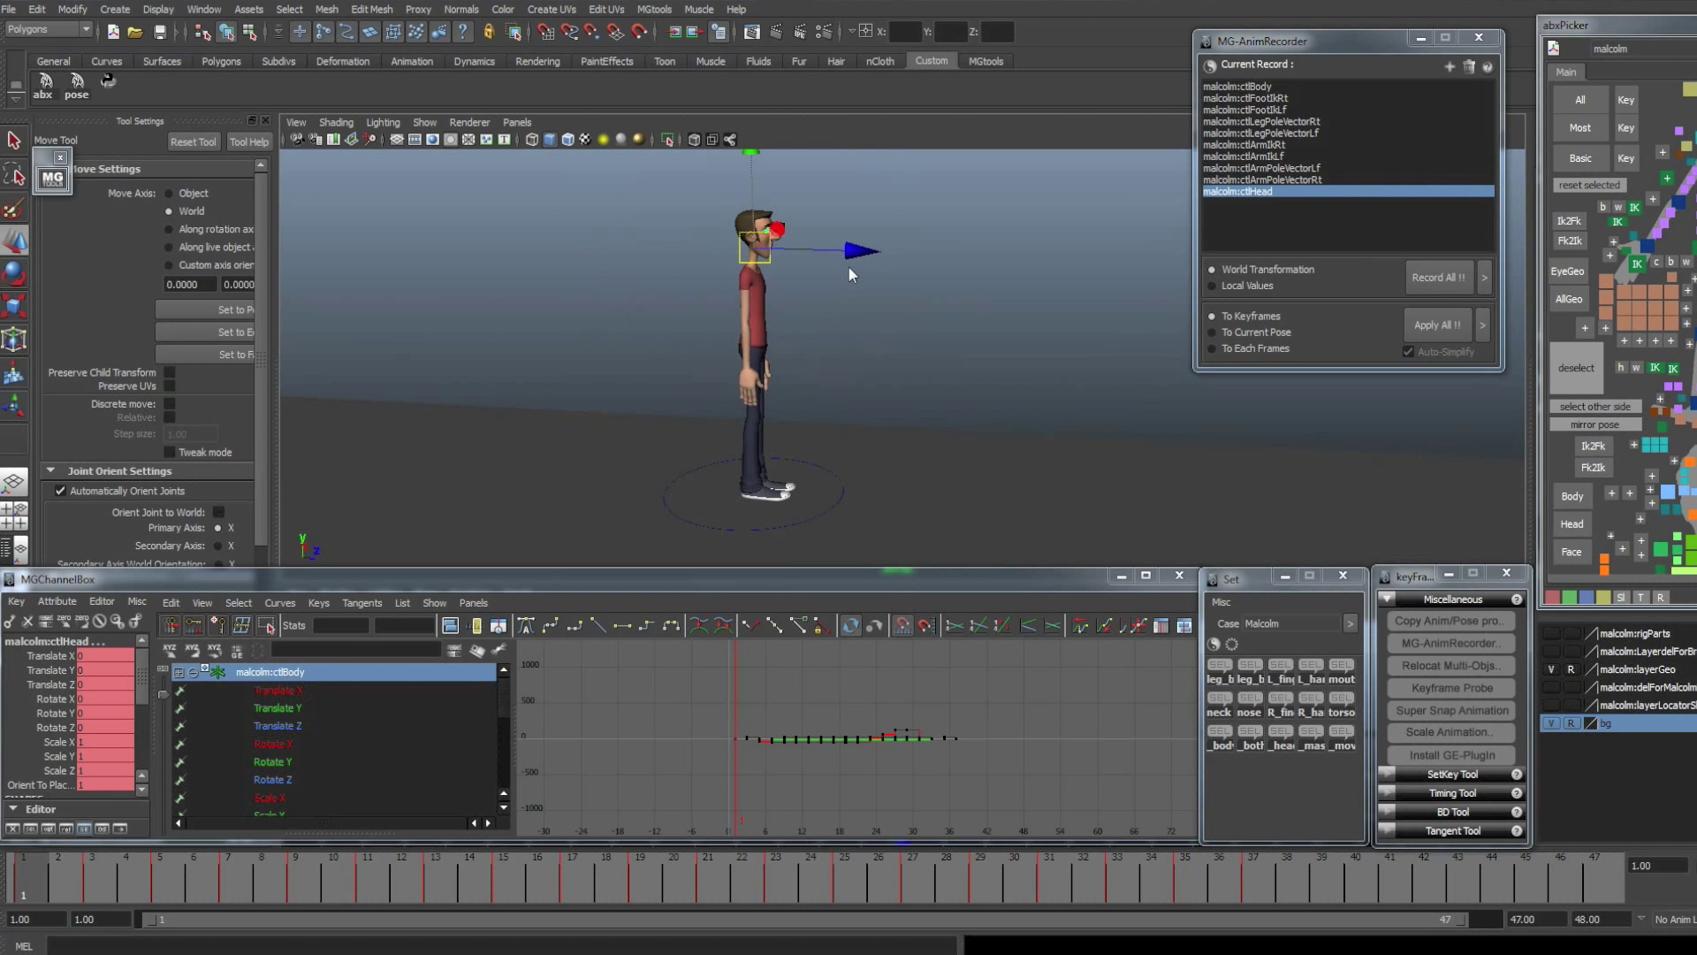
left_click_drag(848, 253, 766, 242)
key("ctrl+z")
left_click_drag(858, 249, 750, 236)
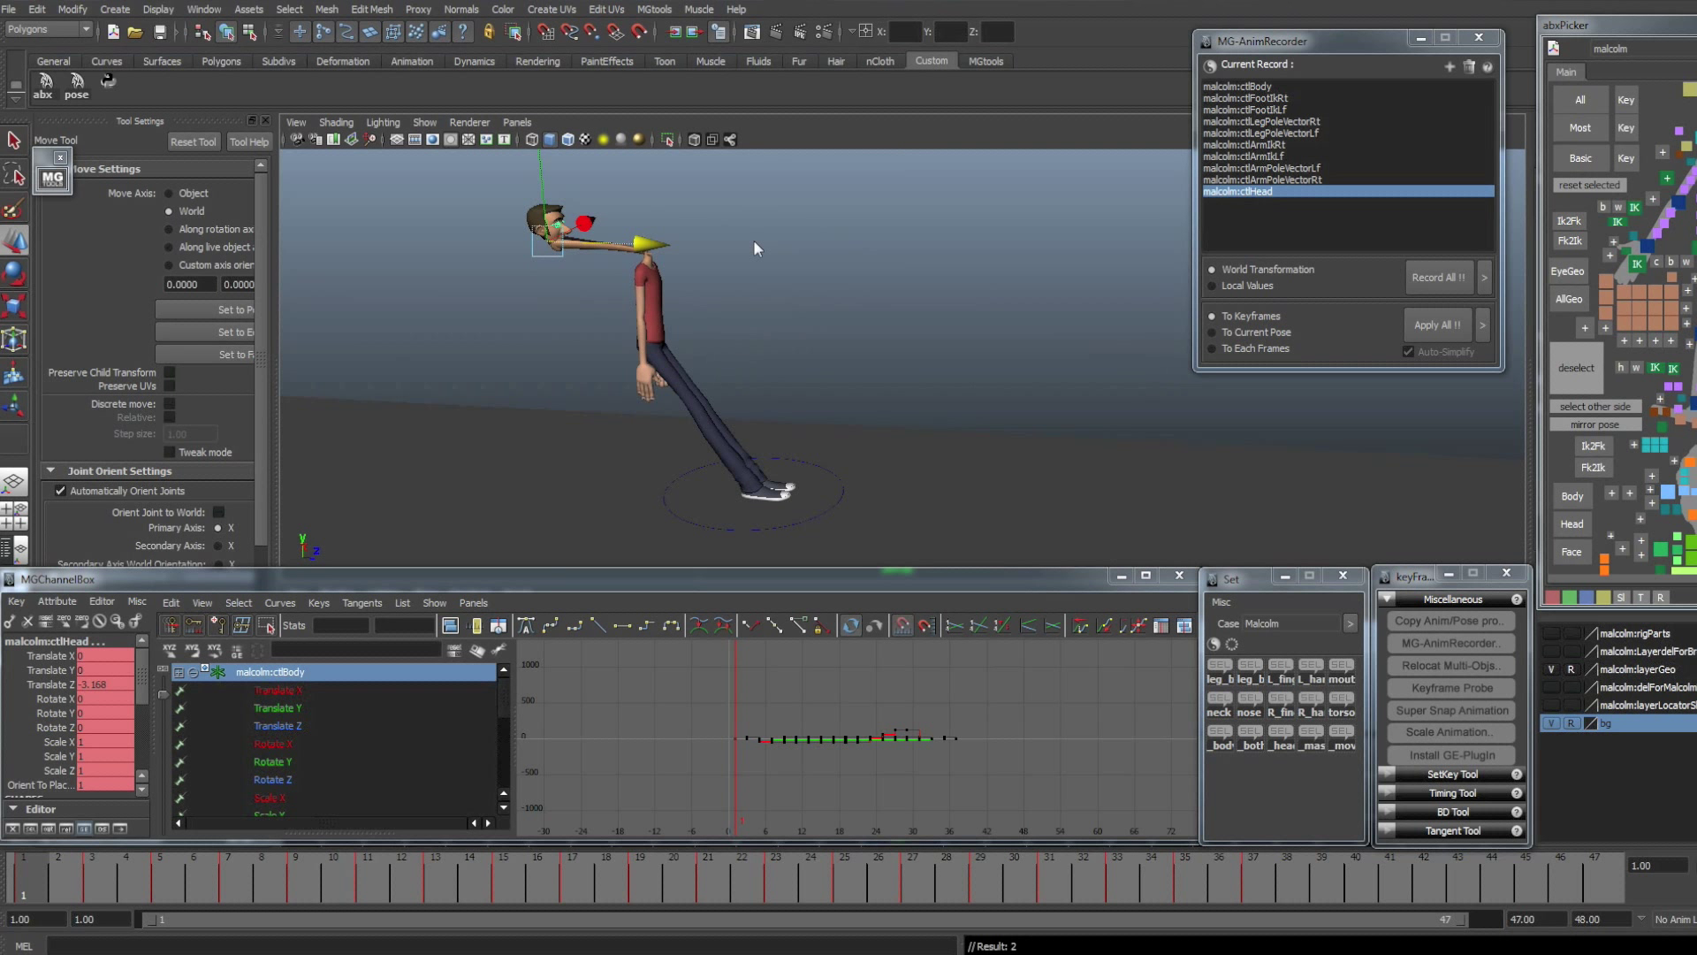
key("ctrl+z")
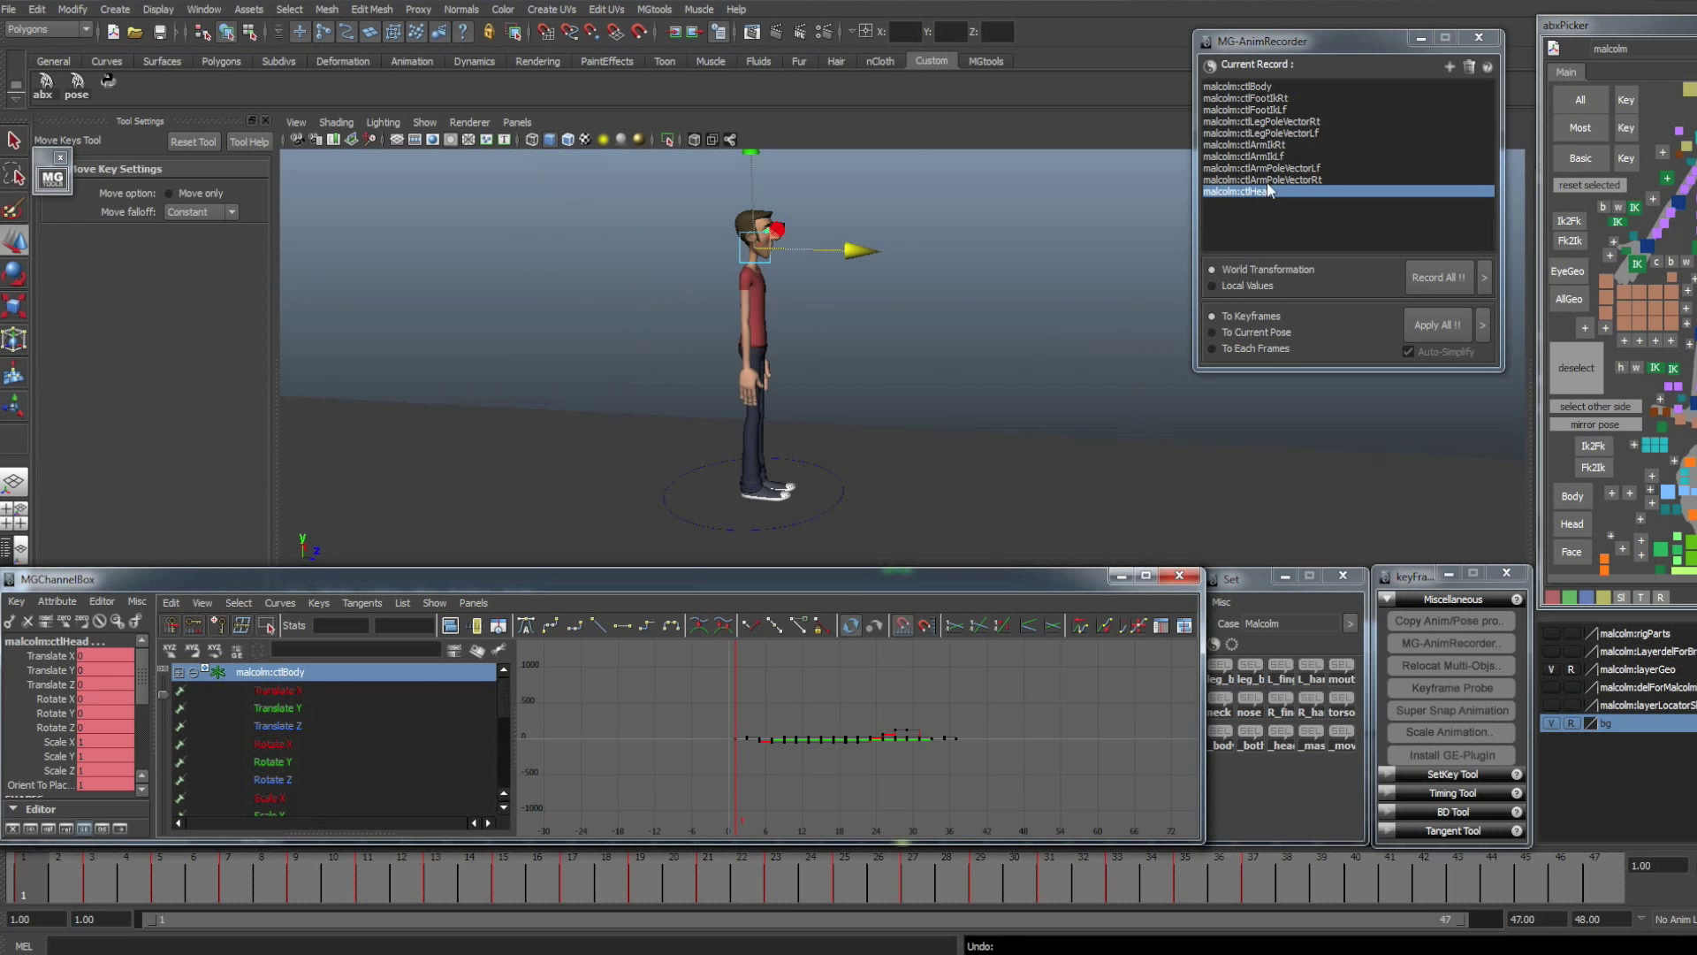
- Check the left arm's IK control on the character, deselect it and review the recorder's list of controls
left_click(1267, 194)
left_click(1036, 255)
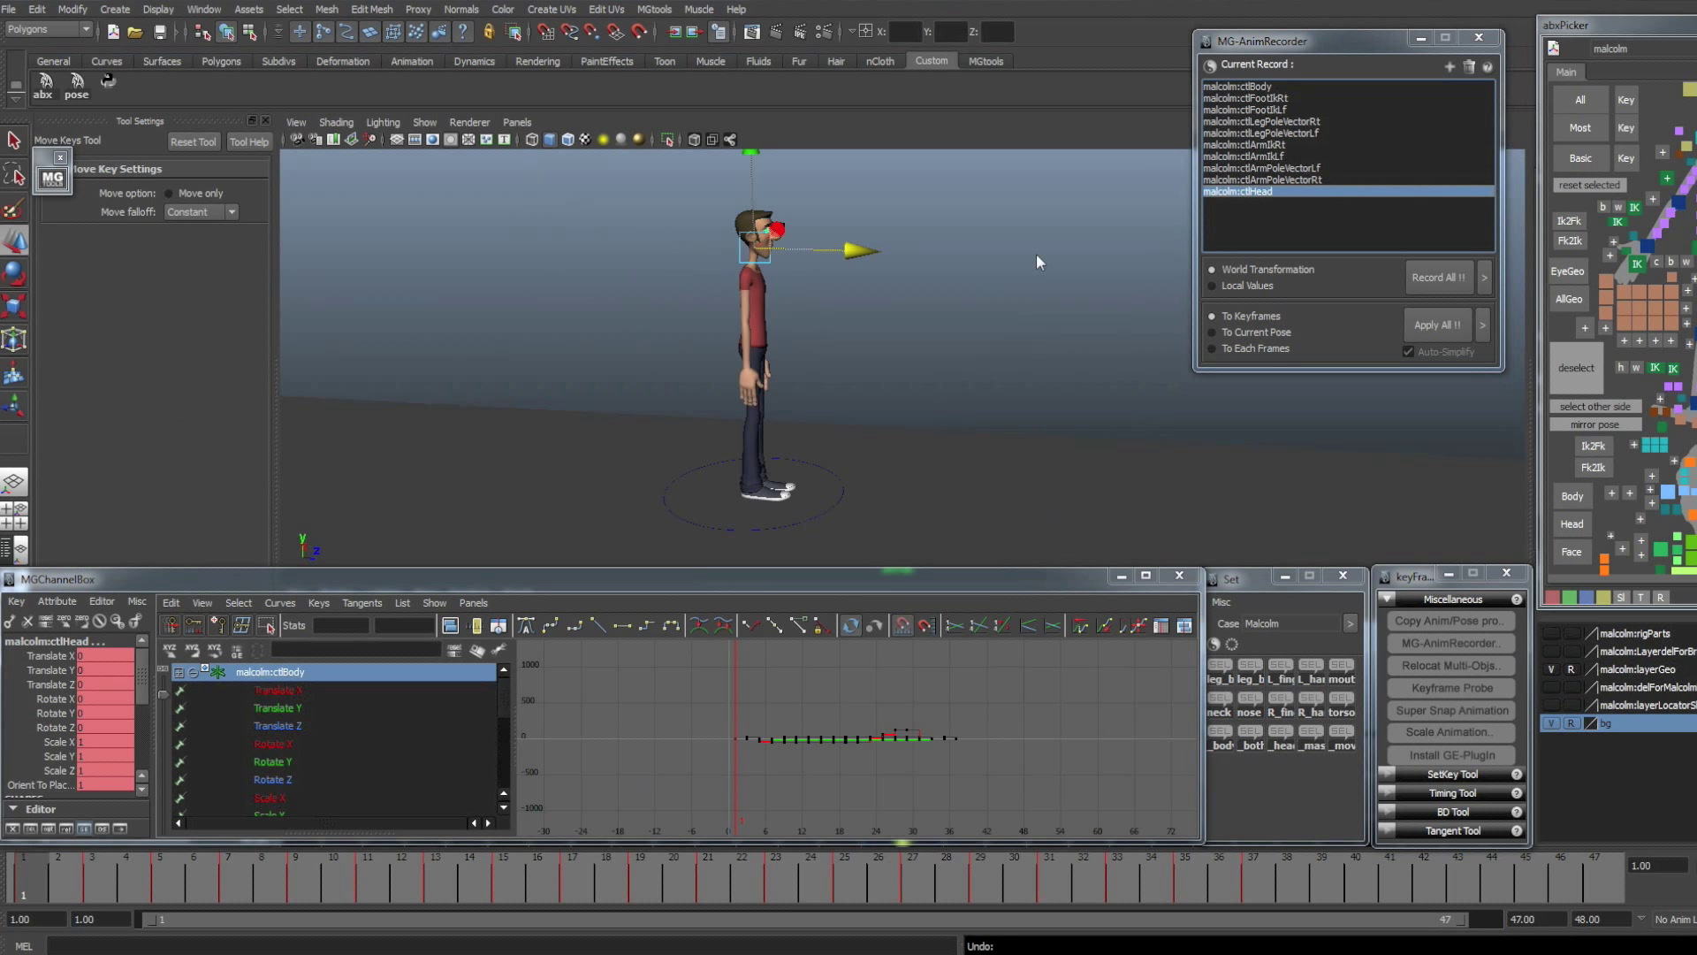
left_click_drag(1029, 260, 837, 375, "alt")
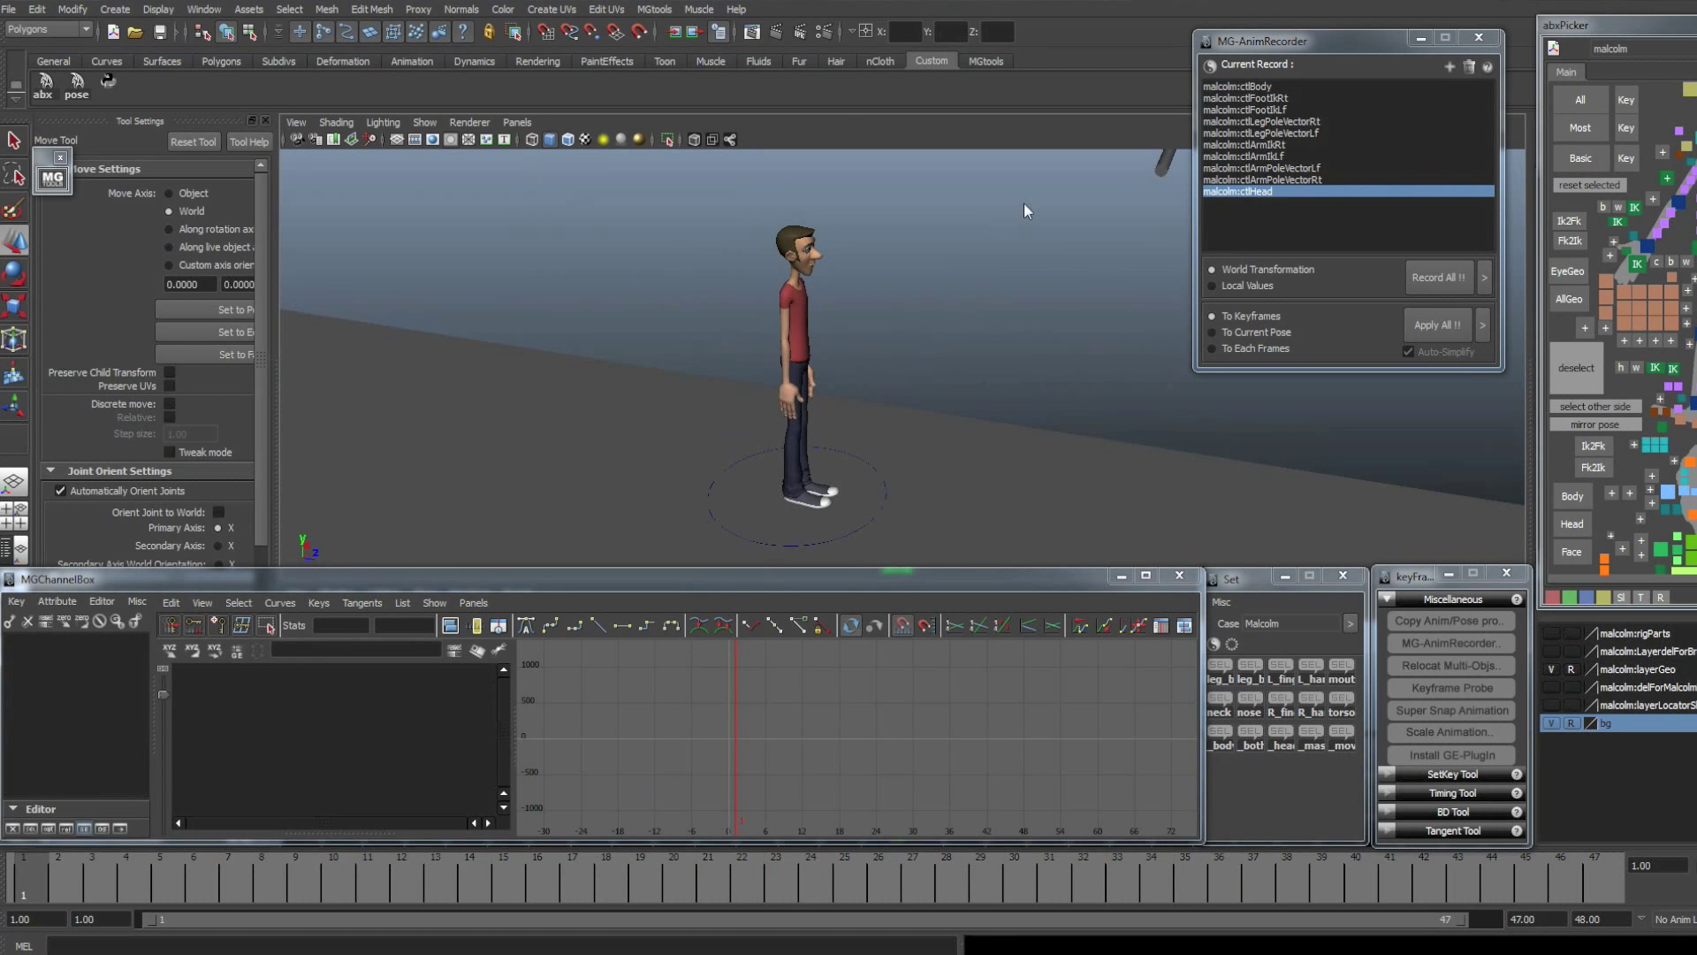
left_click(1479, 161)
left_click(1618, 212)
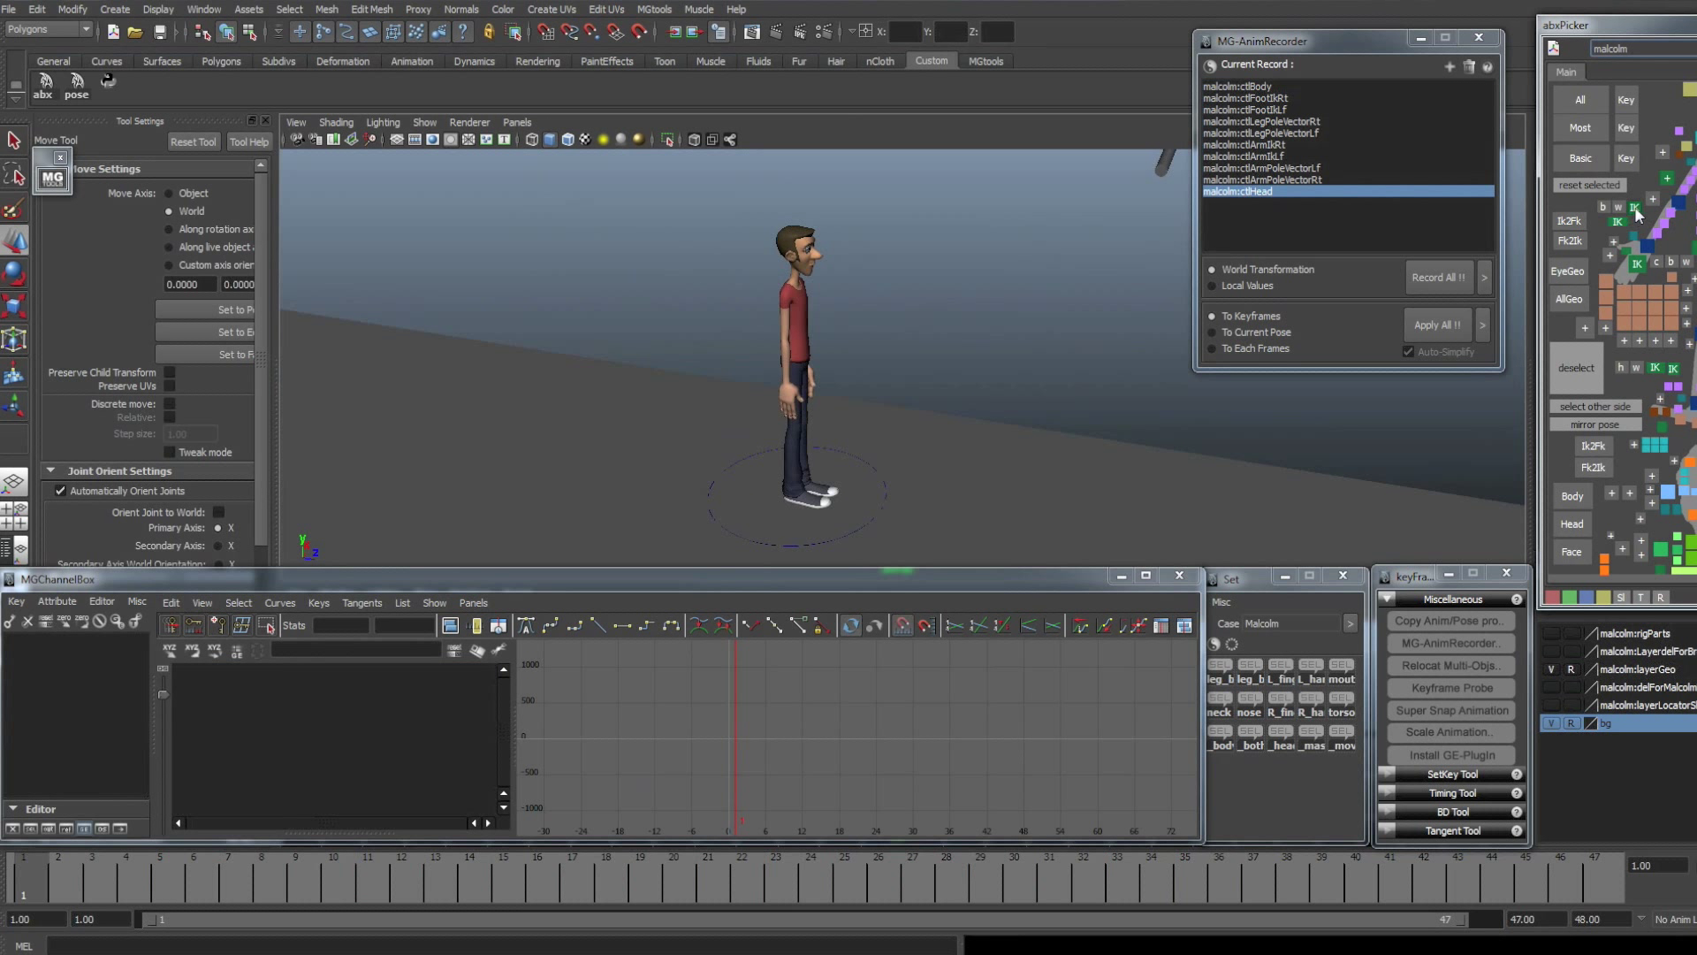
left_click(1637, 263)
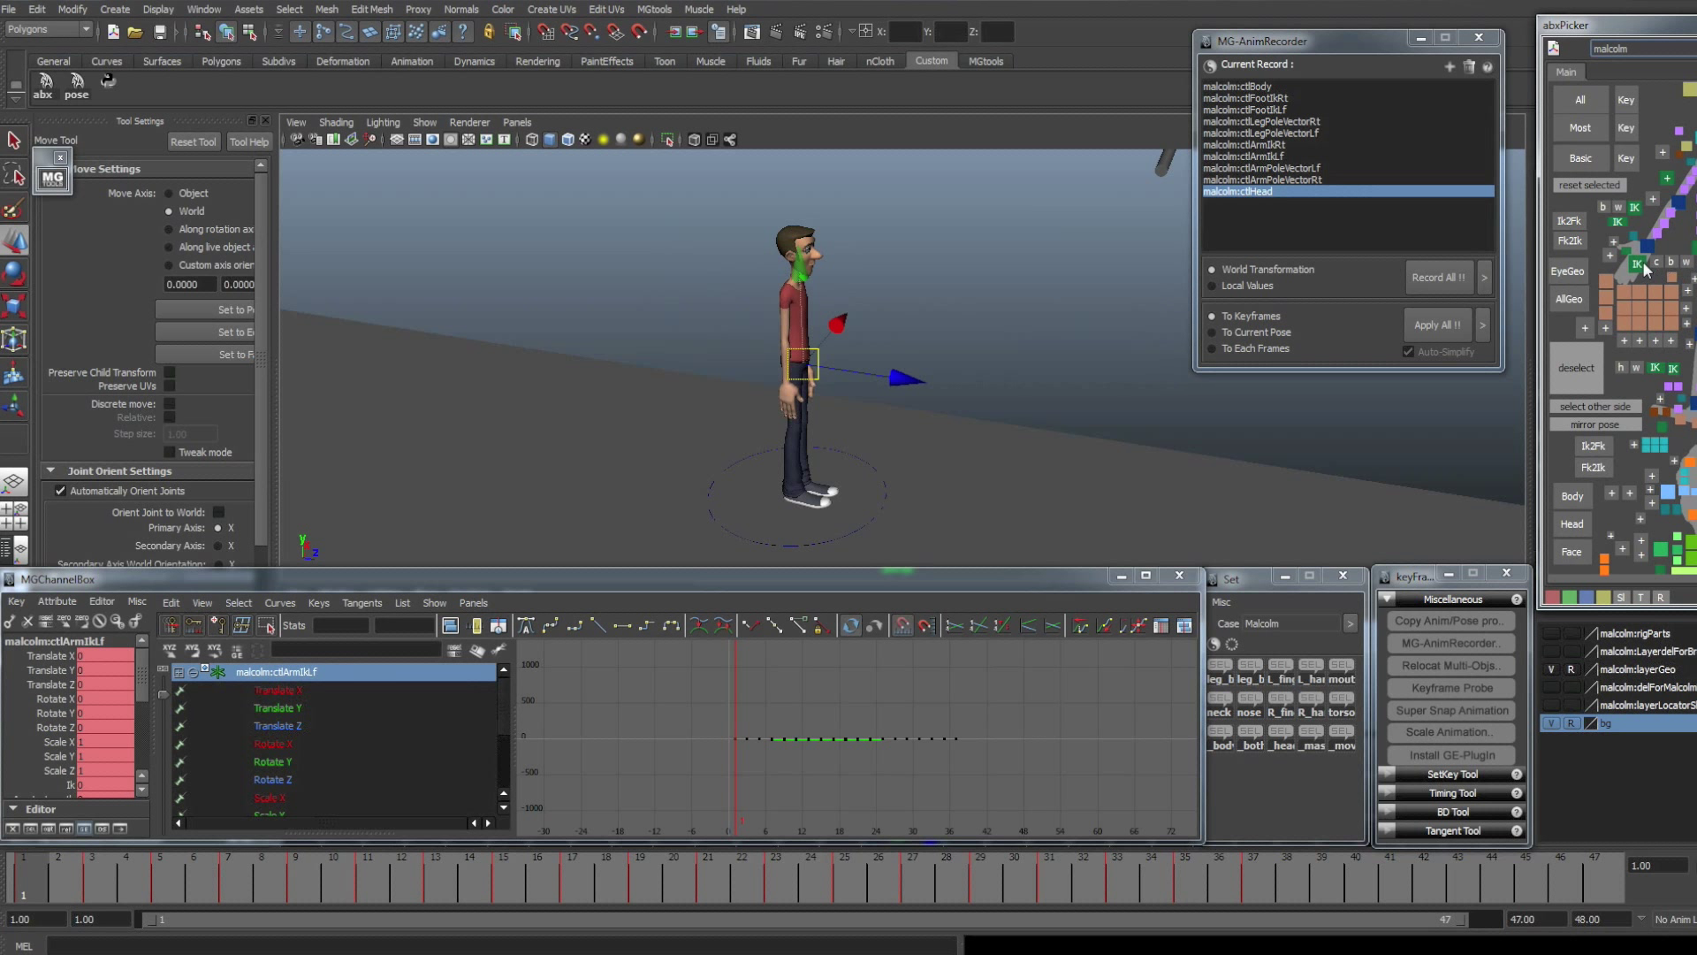
left_click(888, 335)
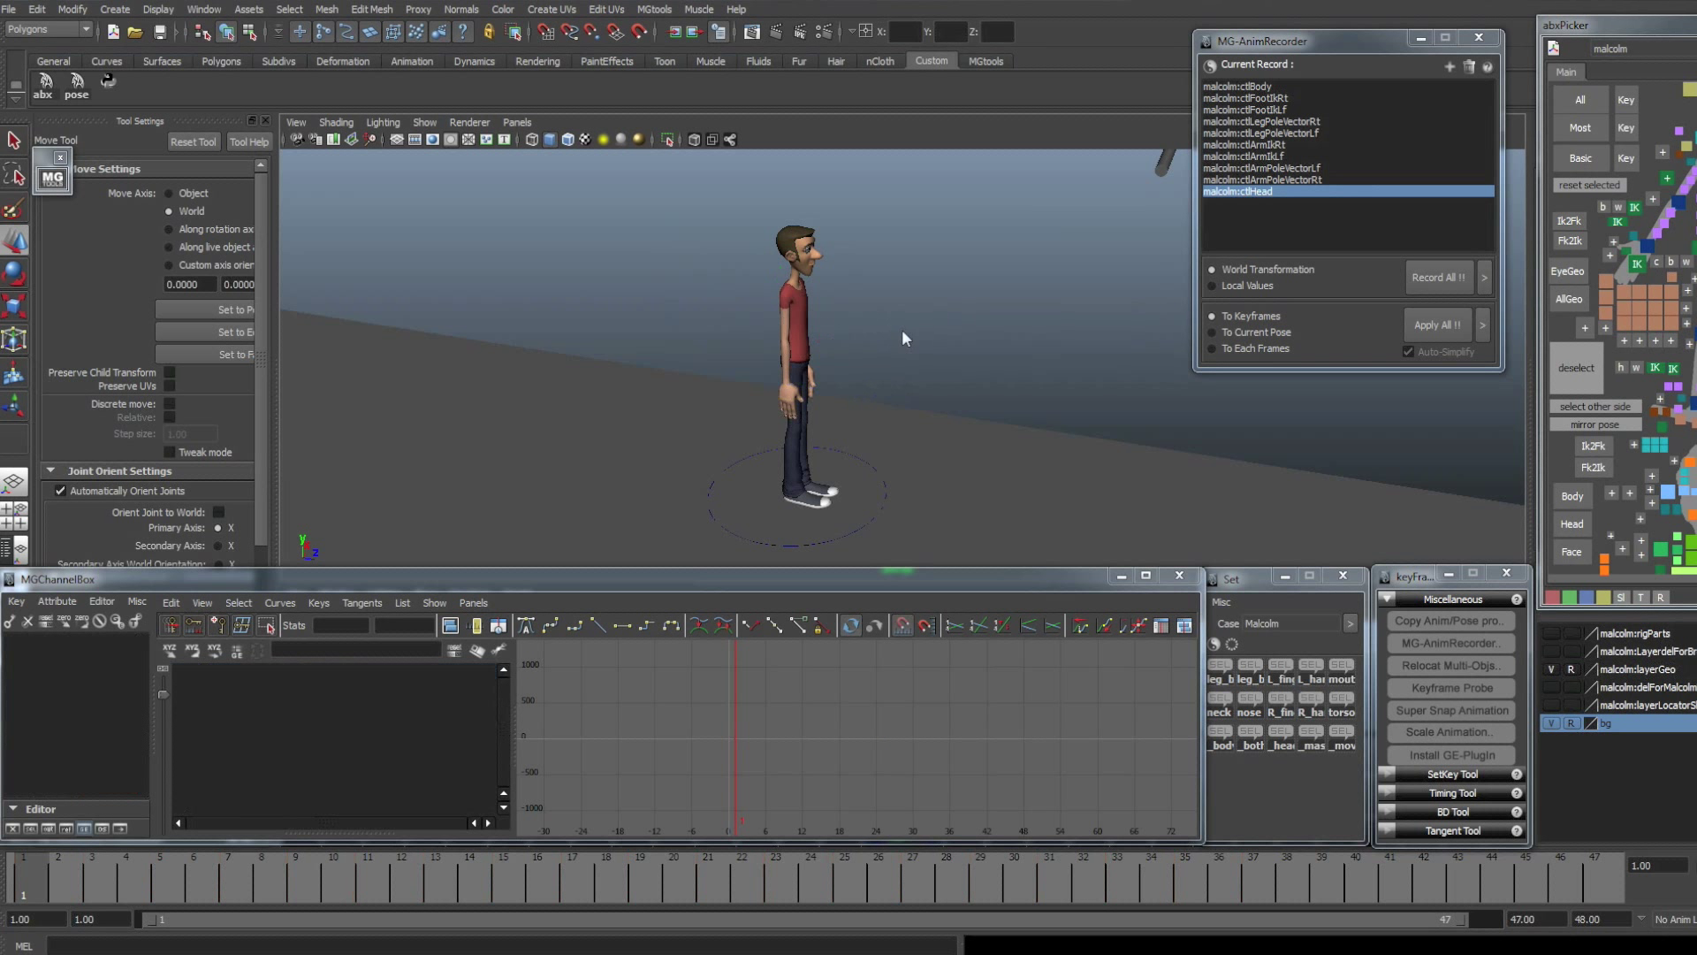
left_click_drag(902, 341, 920, 326, "alt")
left_click(1267, 87)
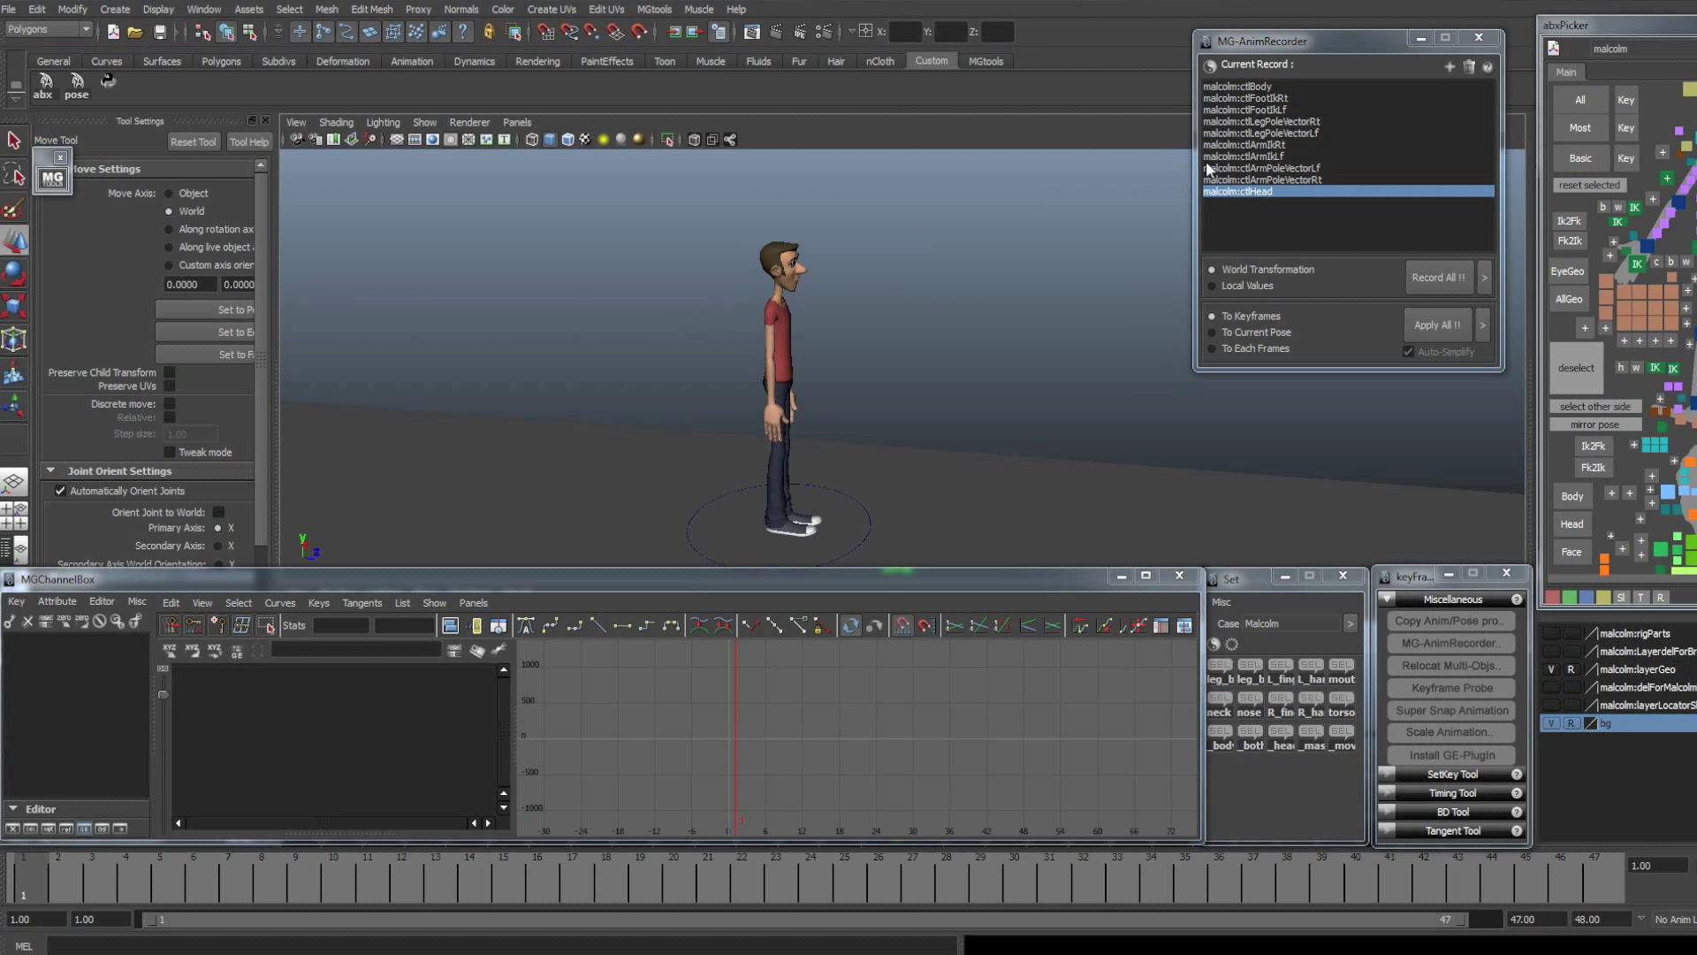
- Deselect the body control and select every control in the recorder's Current Record list, from ctlBody to ctlHead
left_click(1693, 265)
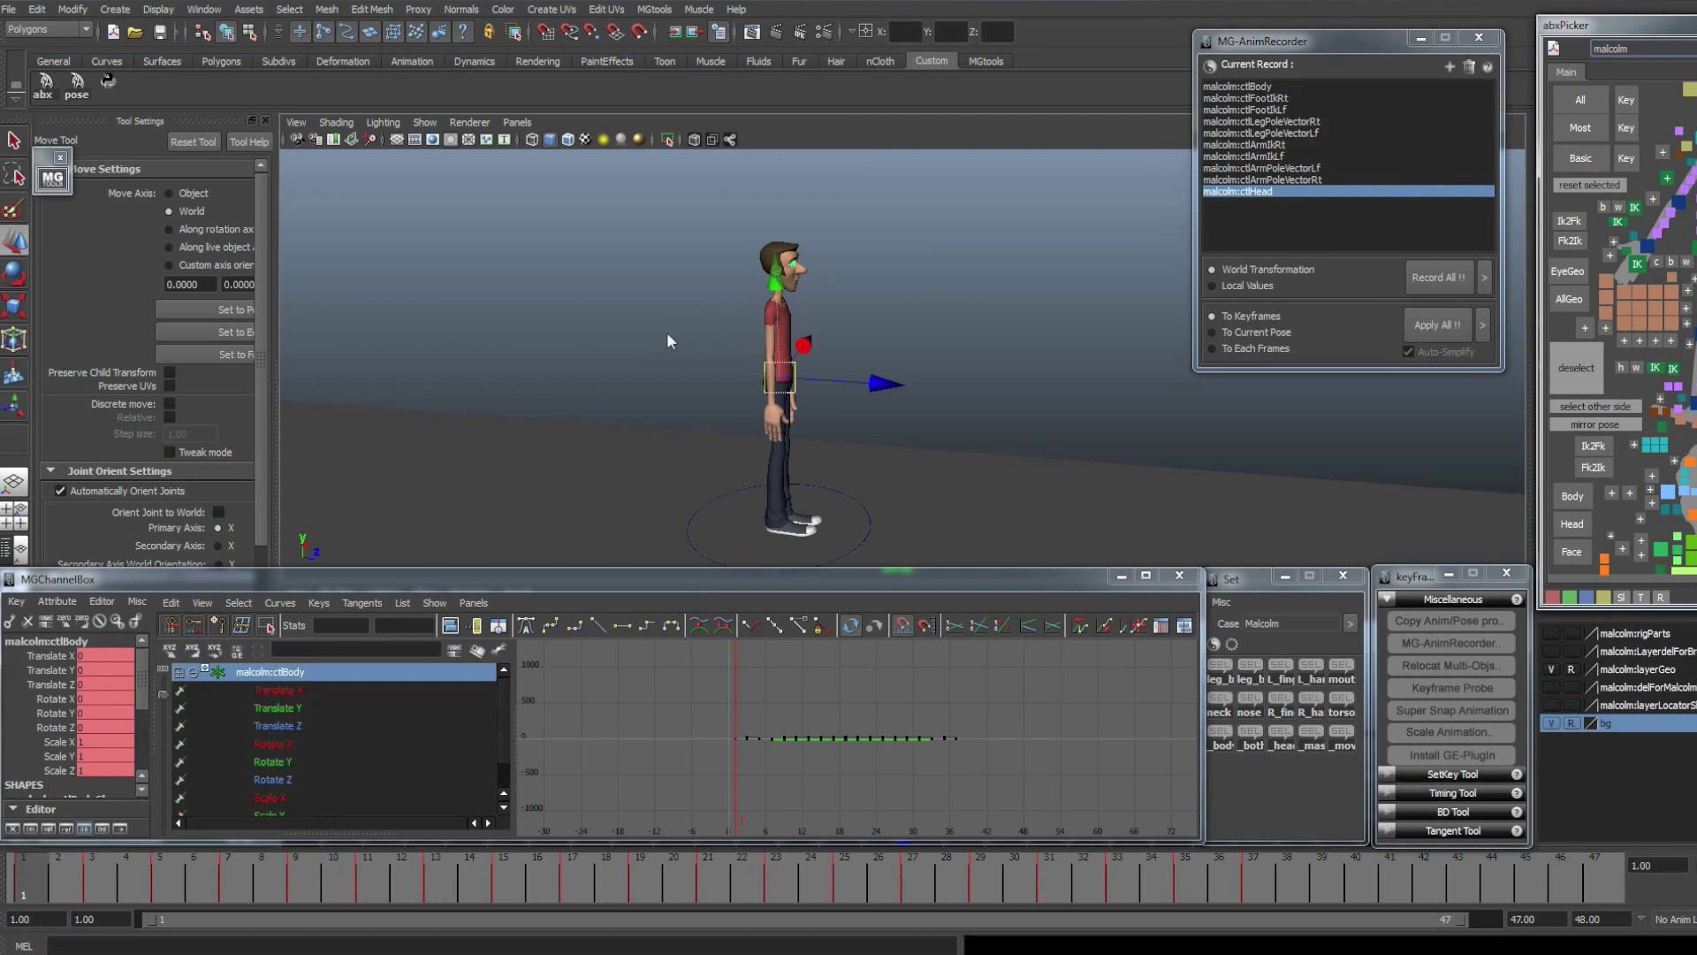
left_click(984, 293)
middle_click_drag(1006, 406, 783, 387, "alt")
scroll(783, 387, "down", 3)
middle_click_drag(929, 390, 879, 401, "alt")
left_click_drag(879, 400, 896, 377, "alt")
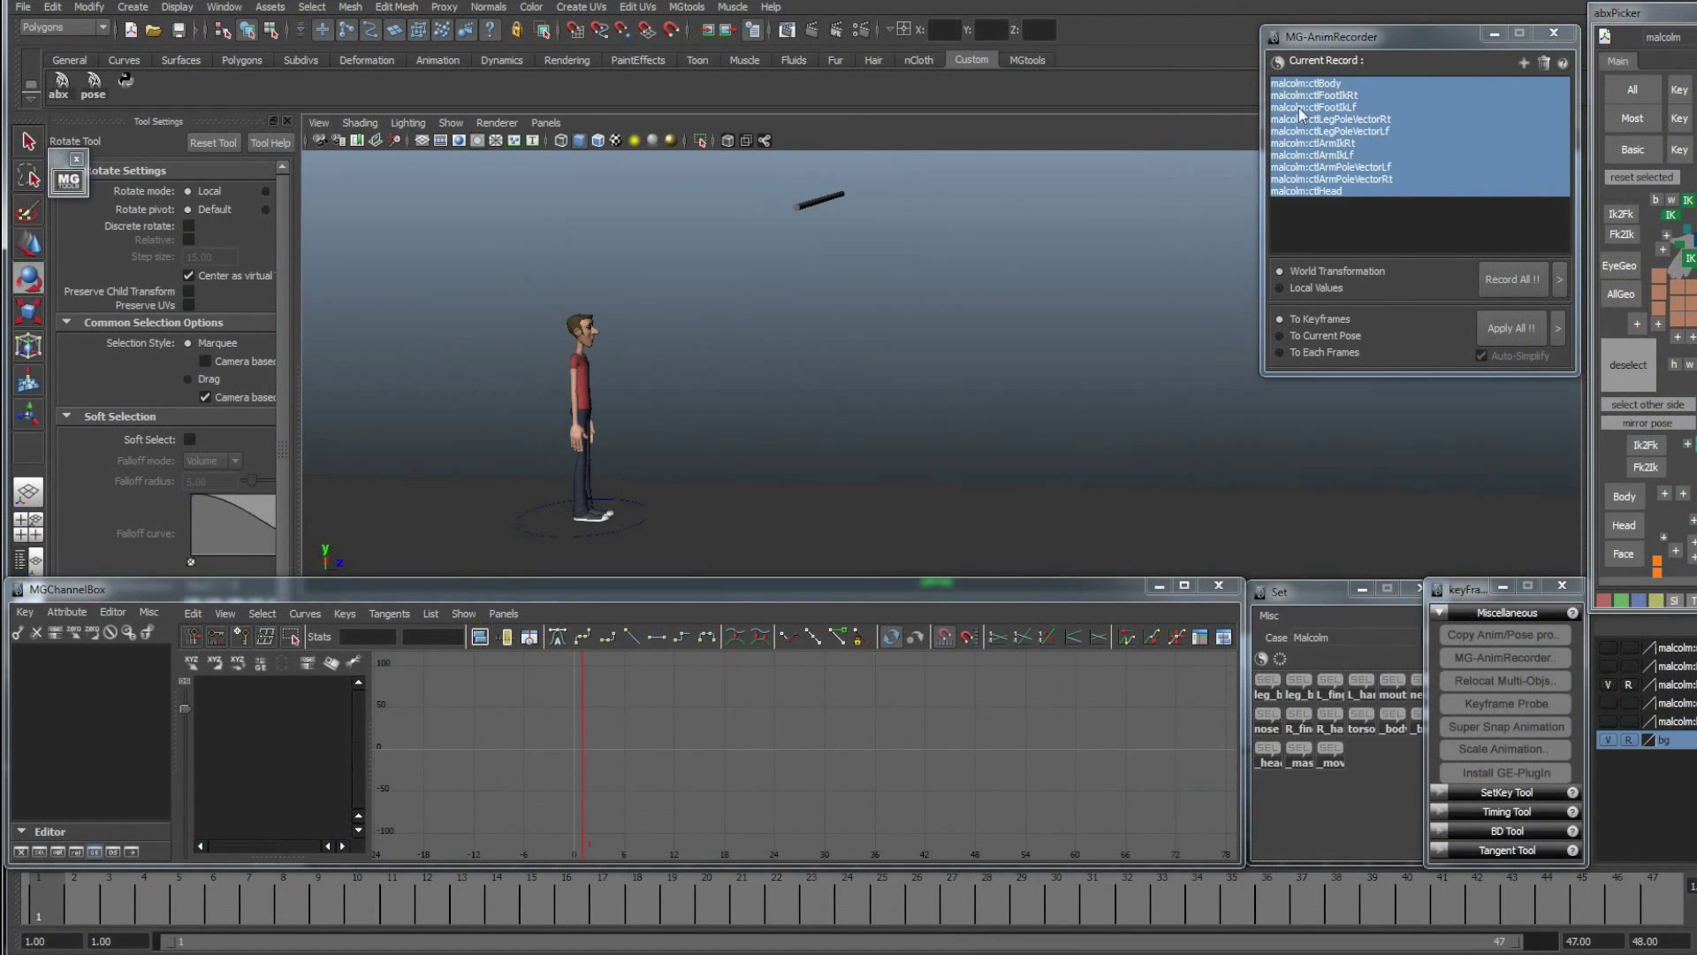
left_click(1313, 84)
left_click_drag(1315, 86, 1321, 208)
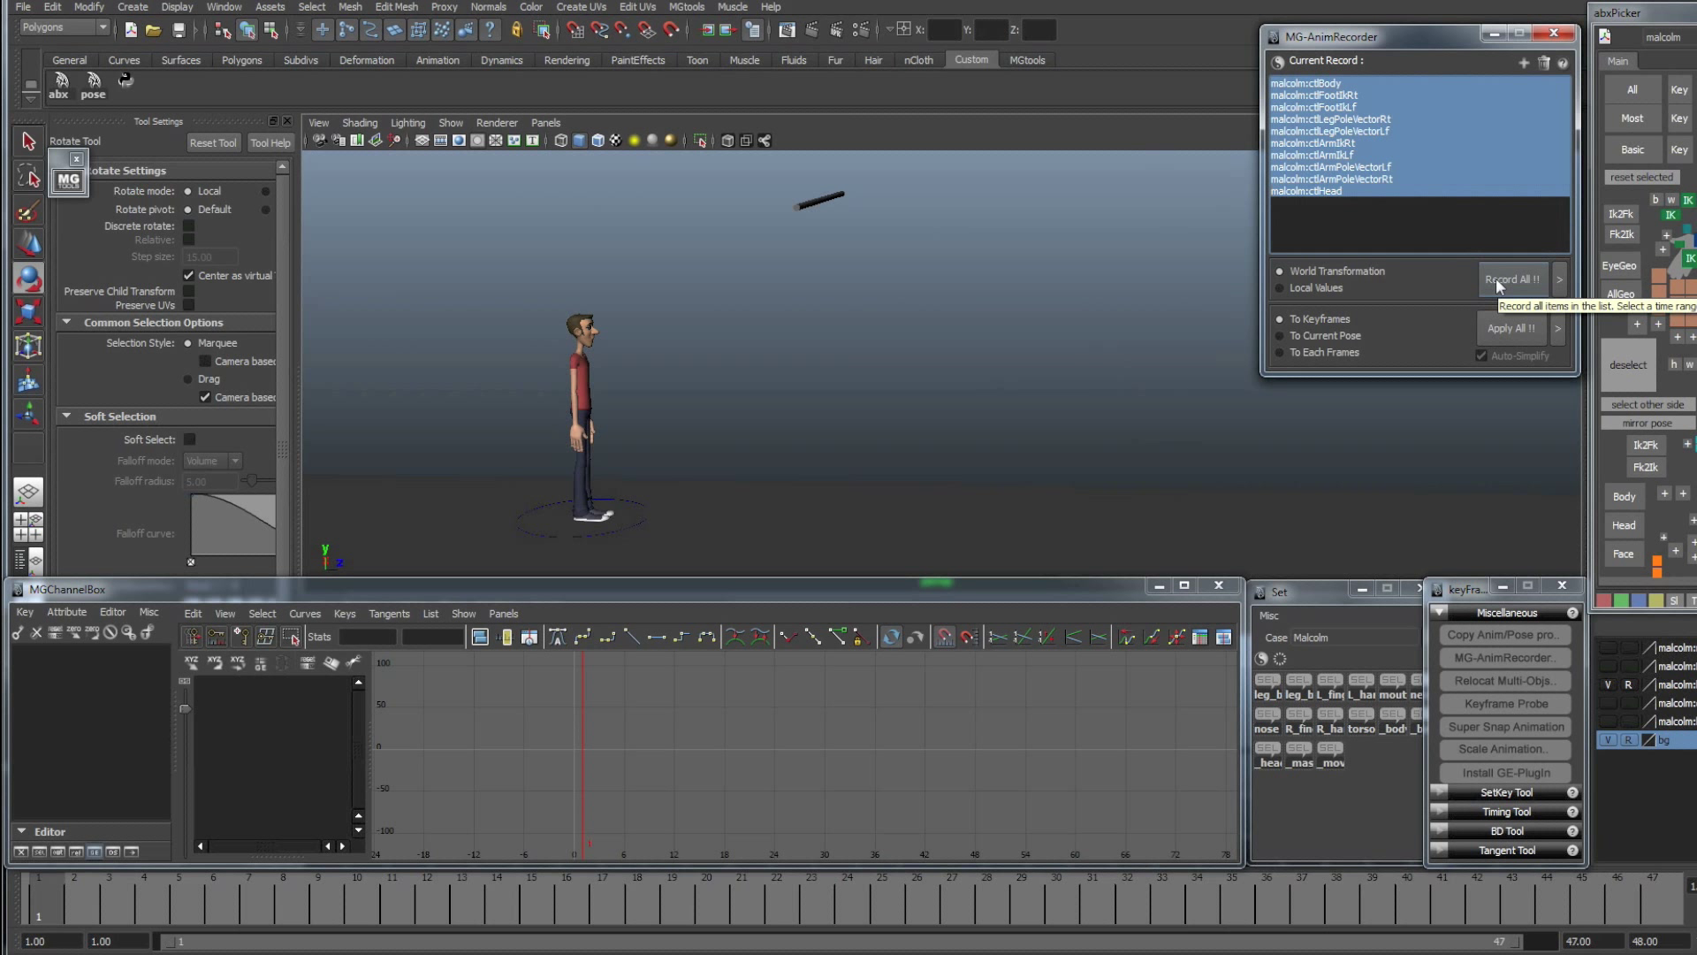
- Try limiting the recording to frames 1 to 20 by highlighting that range on the timeline, and clear the range
left_click_drag(39, 888, 705, 902, "shift")
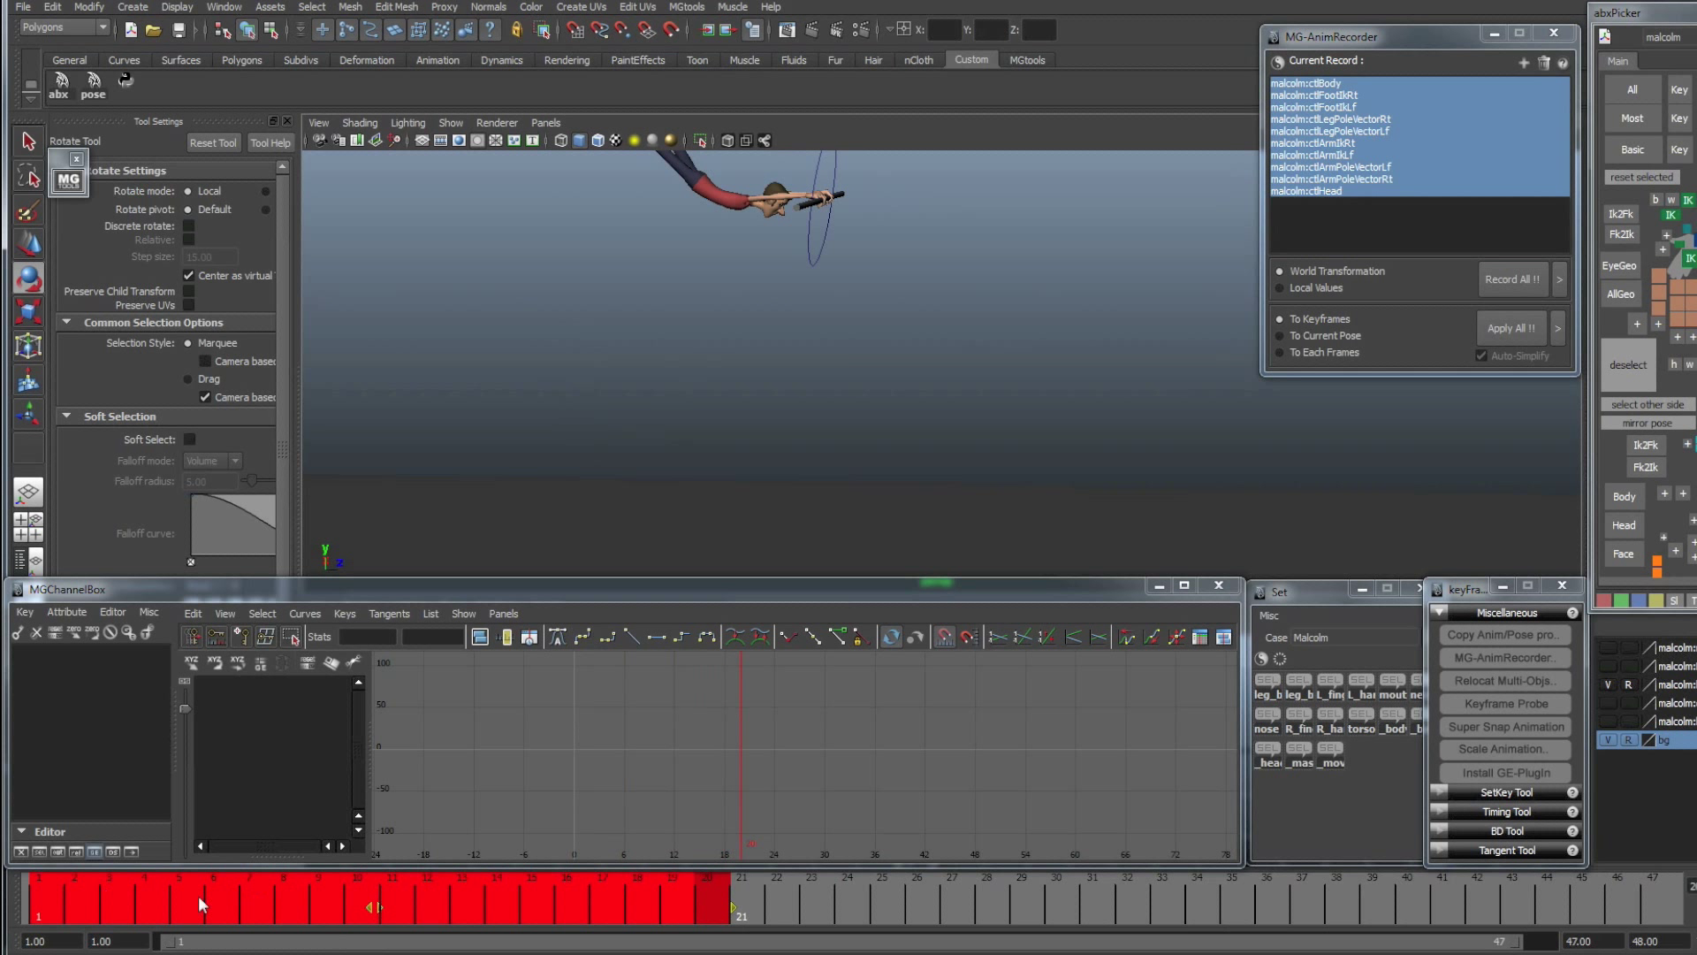
left_click(1531, 292)
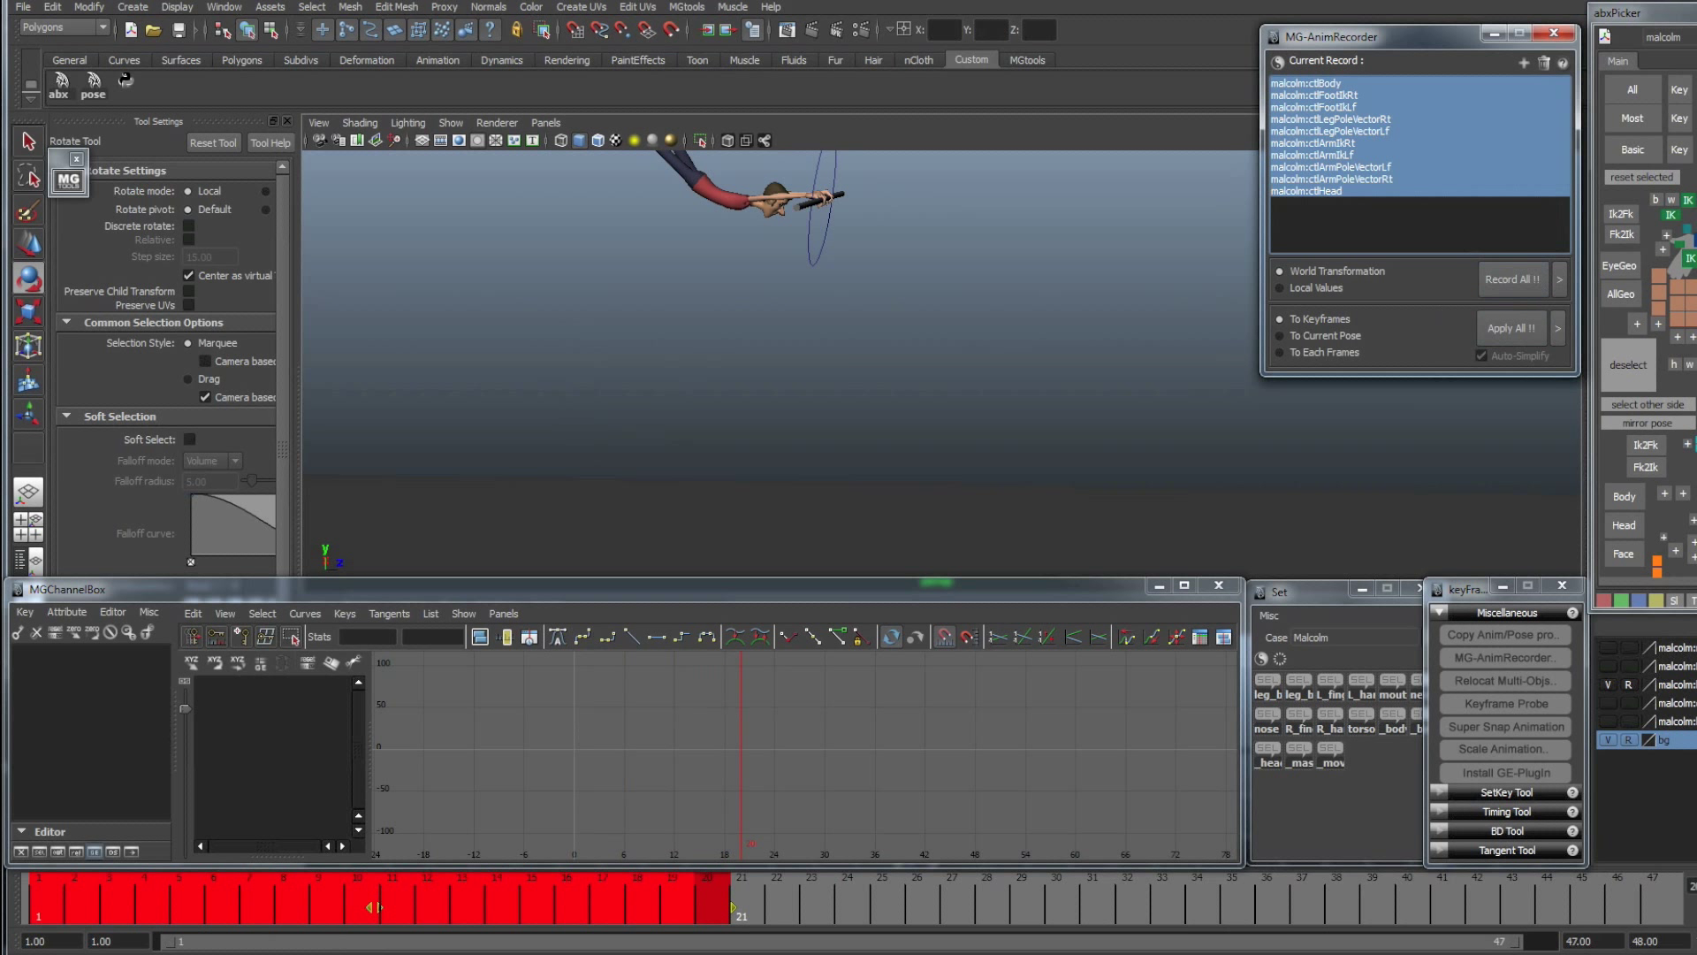
right_click(442, 895)
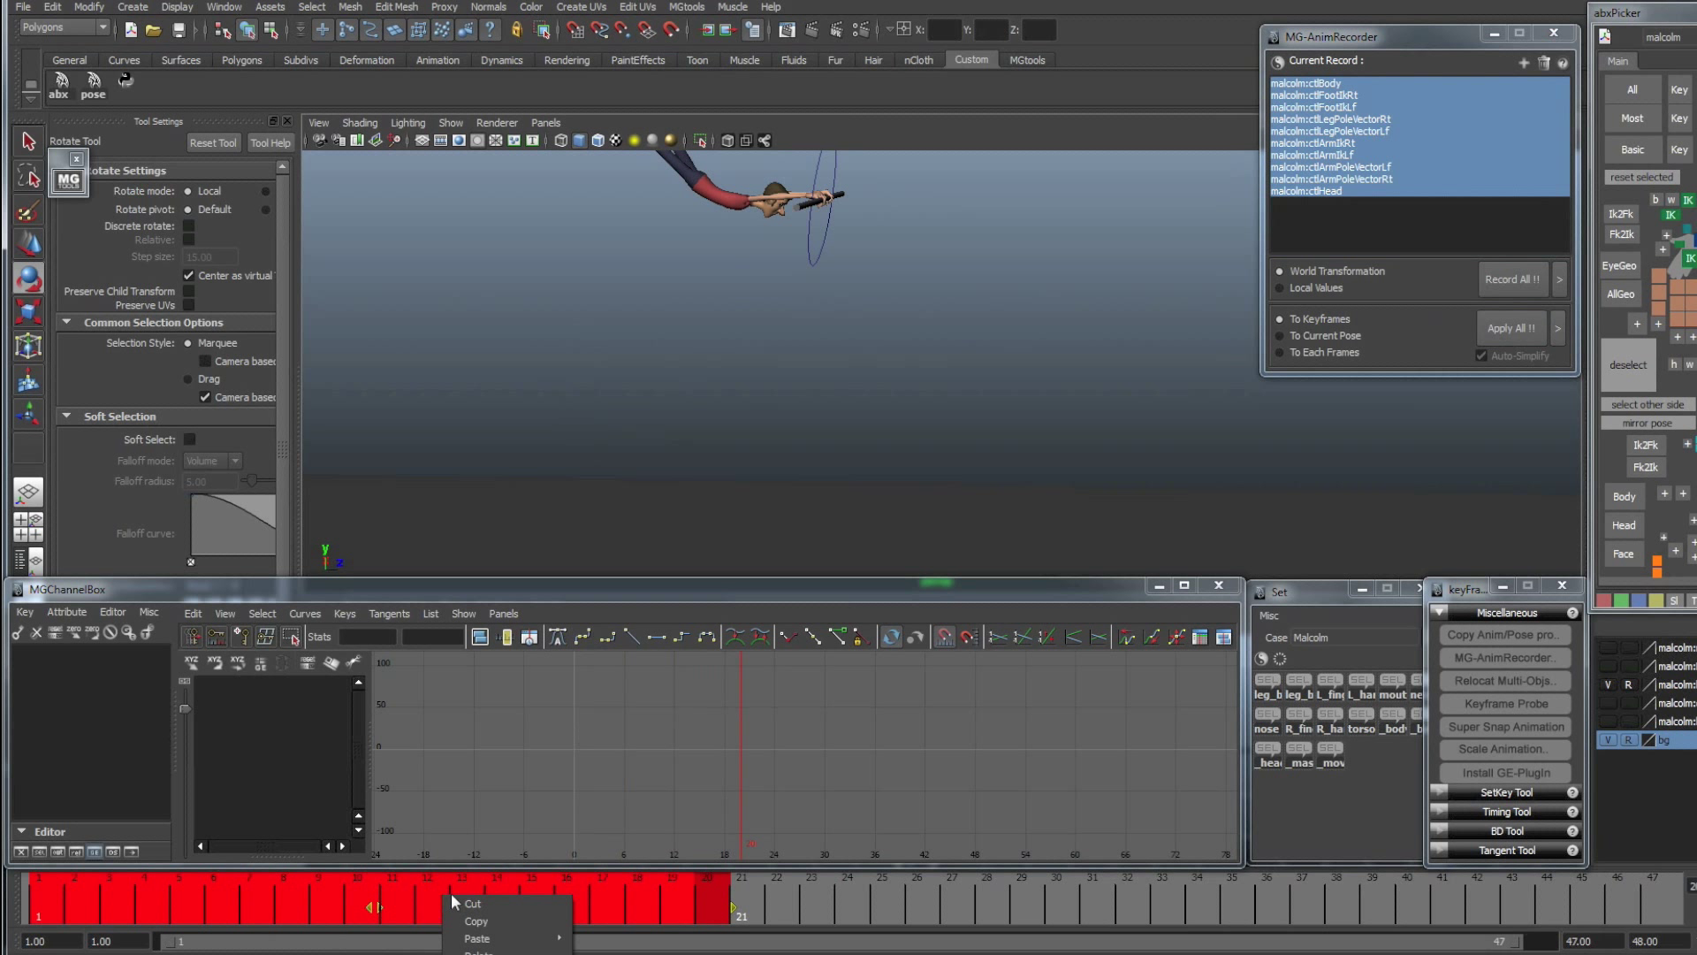
left_click_drag(1032, 897, 624, 914)
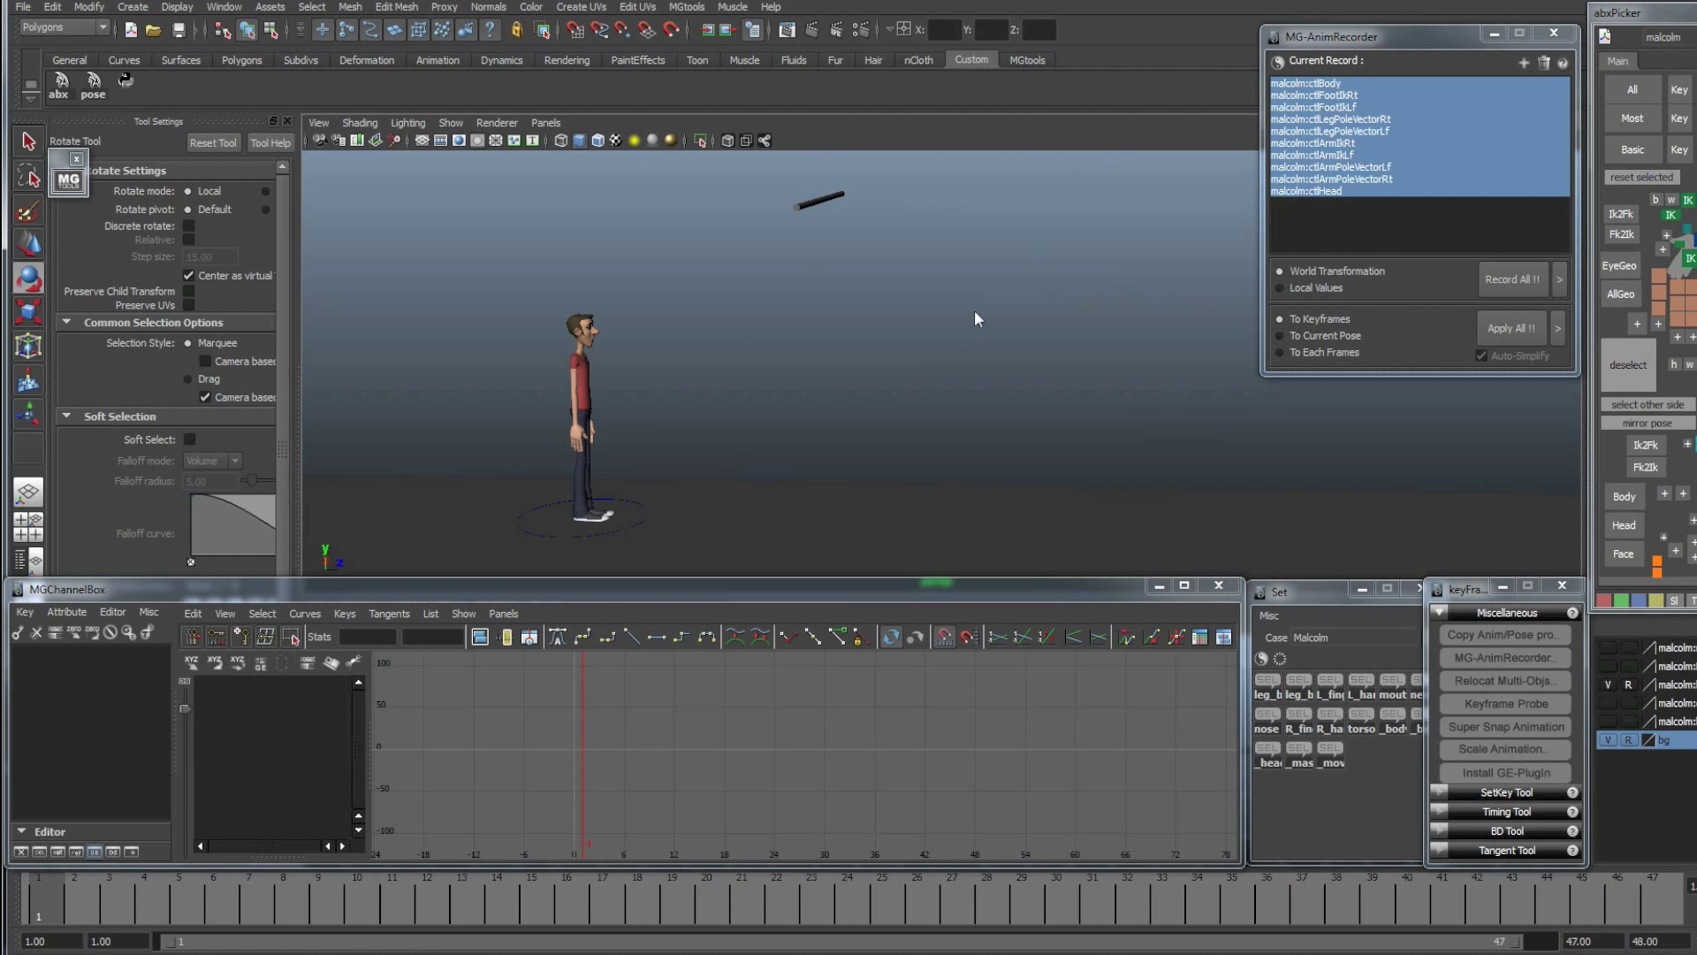
- Record all the listed controls' animation as World Transformation
left_click(1505, 279)
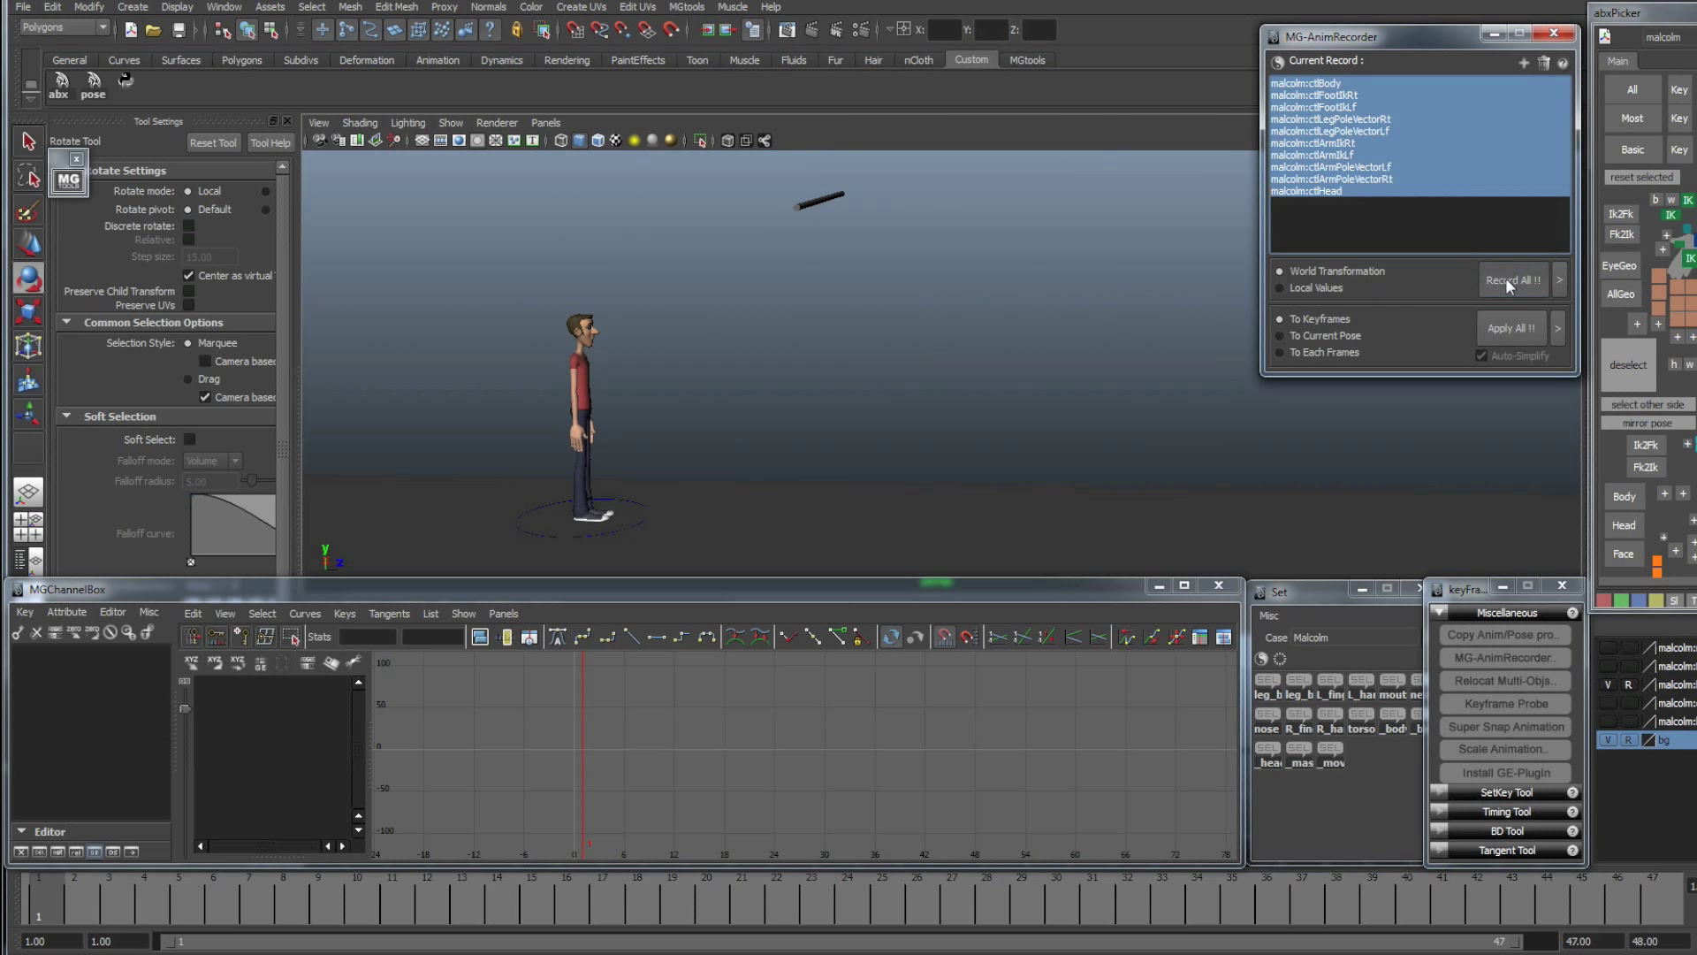
left_click(1134, 278)
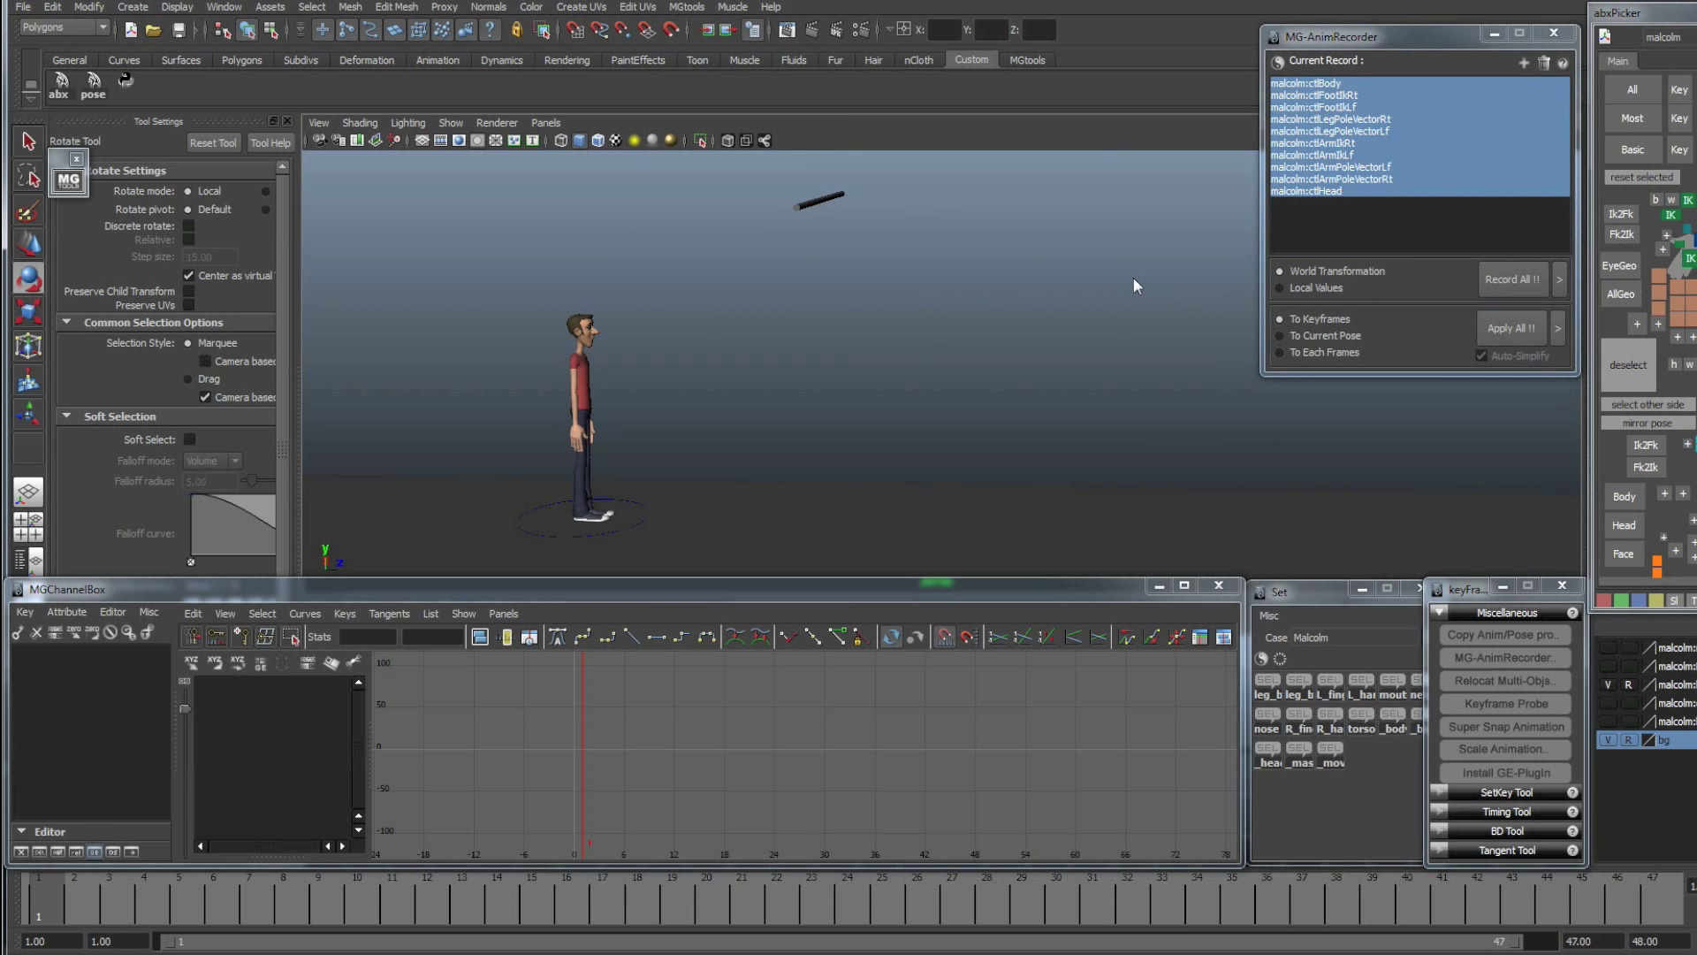
- Select the character's placement control and delete all of its animation keys in the graph editor
left_click_drag(1004, 346, 963, 362, "alt")
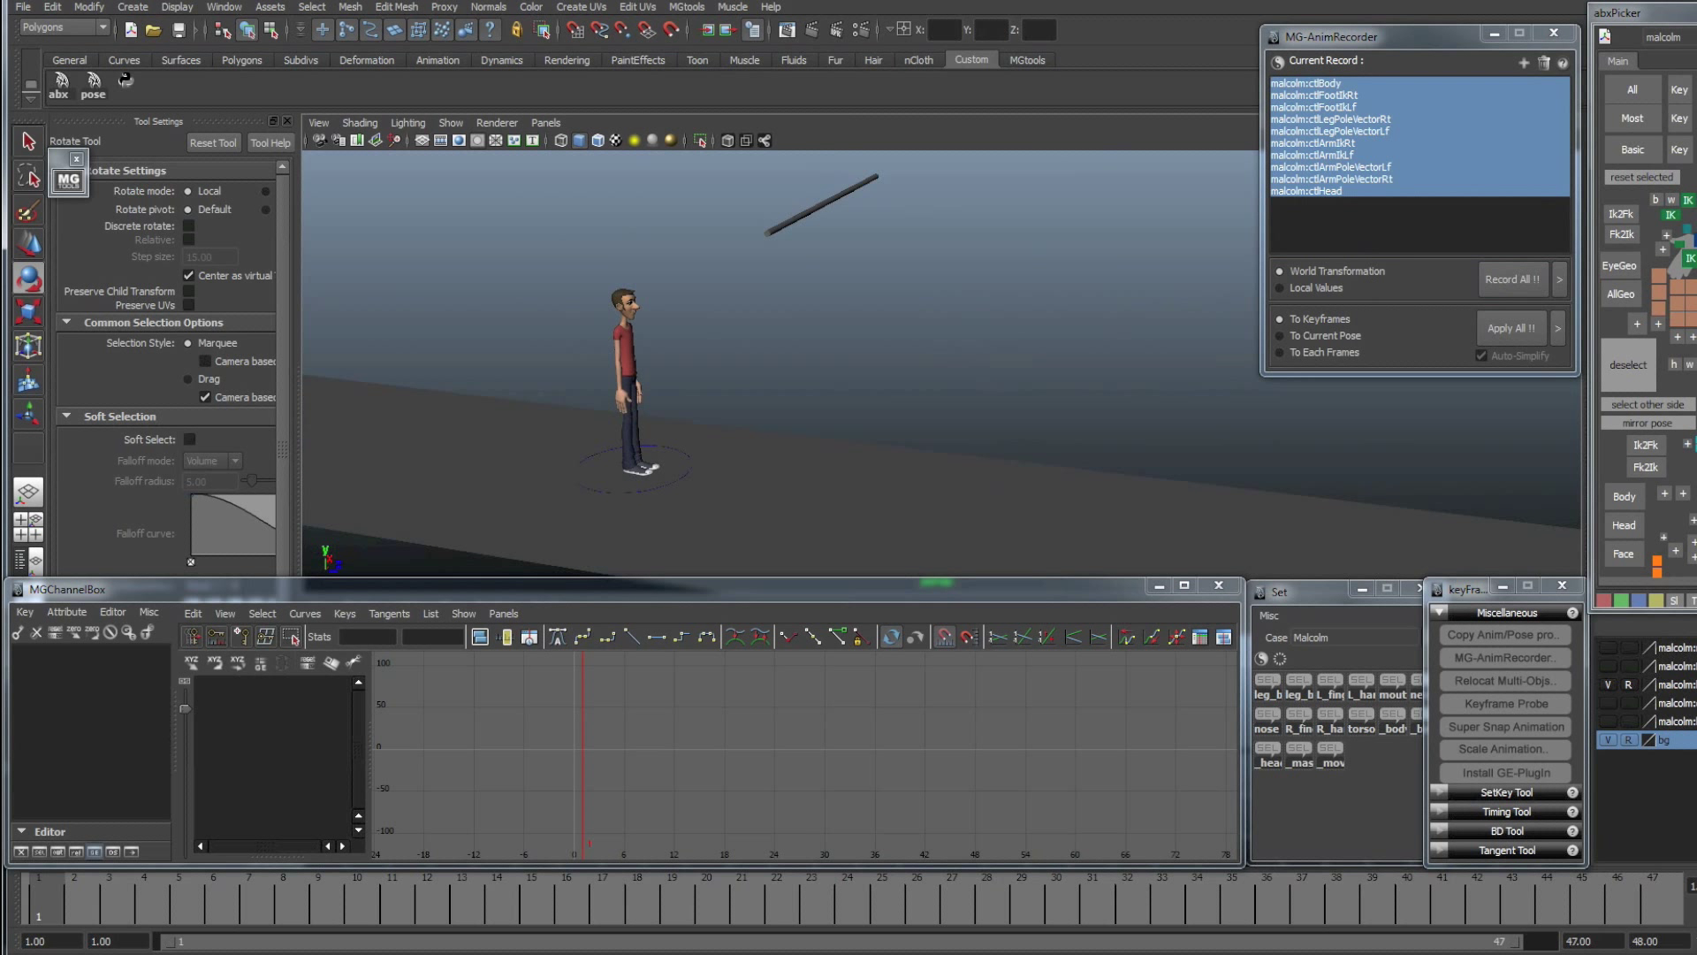
left_click(685, 478)
middle_click_drag(828, 394, 907, 373, "alt")
left_click(873, 702)
key("a")
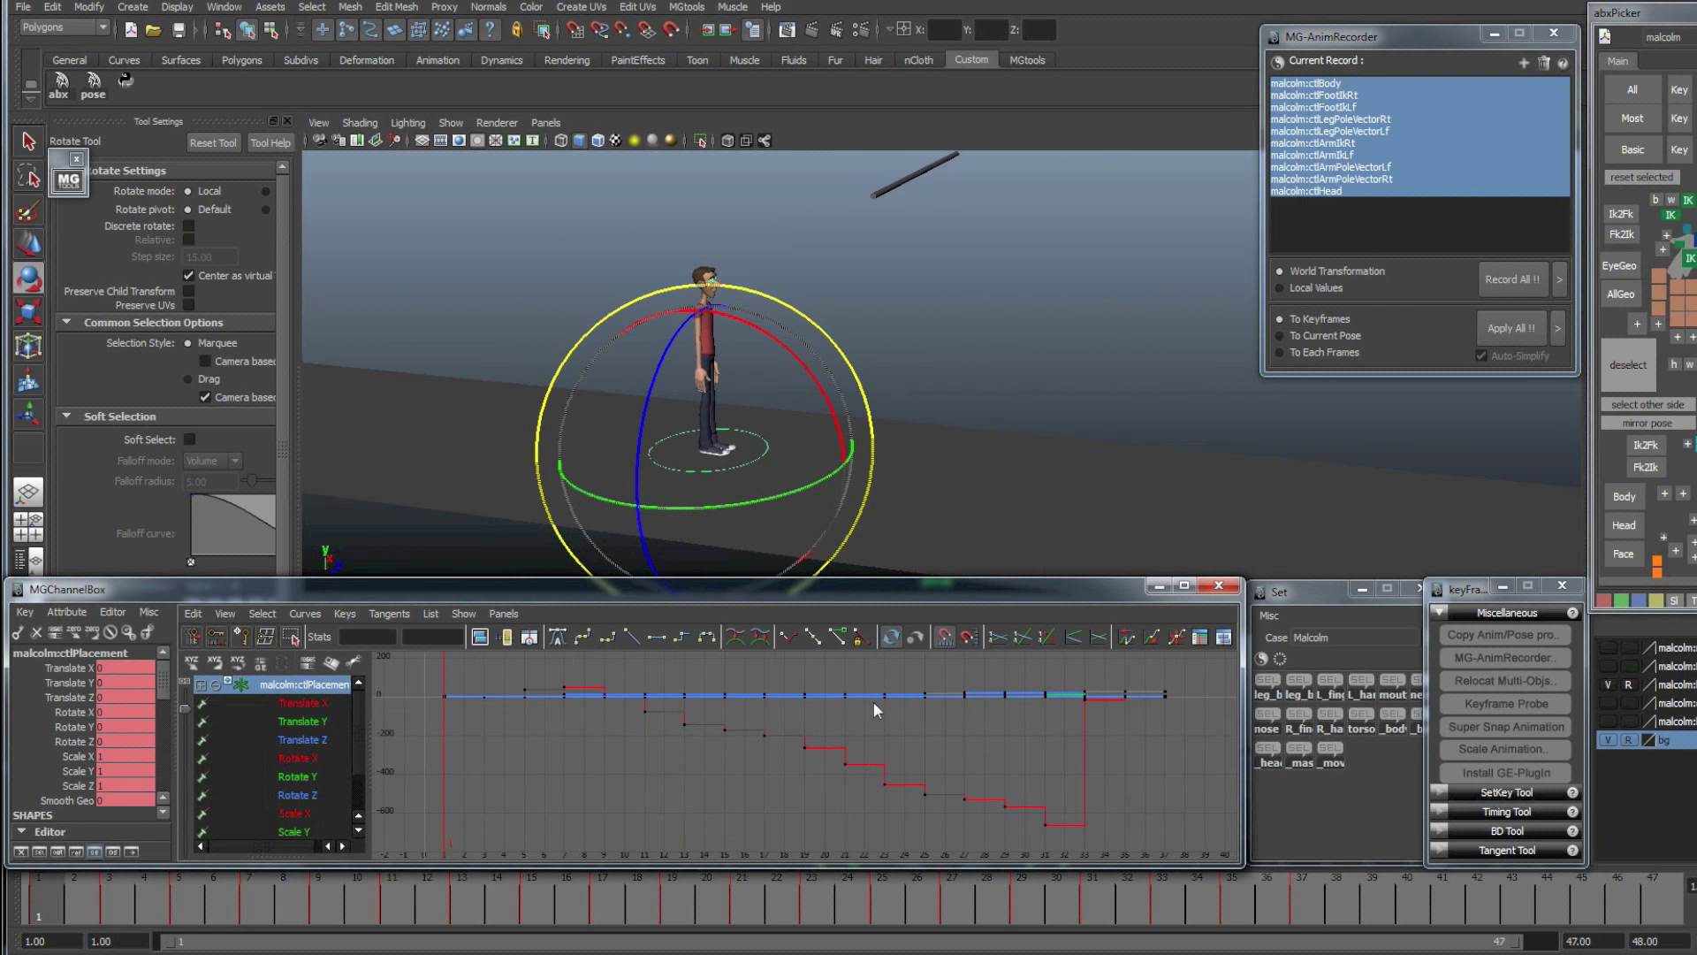
left_click_drag(532, 696, 1206, 852)
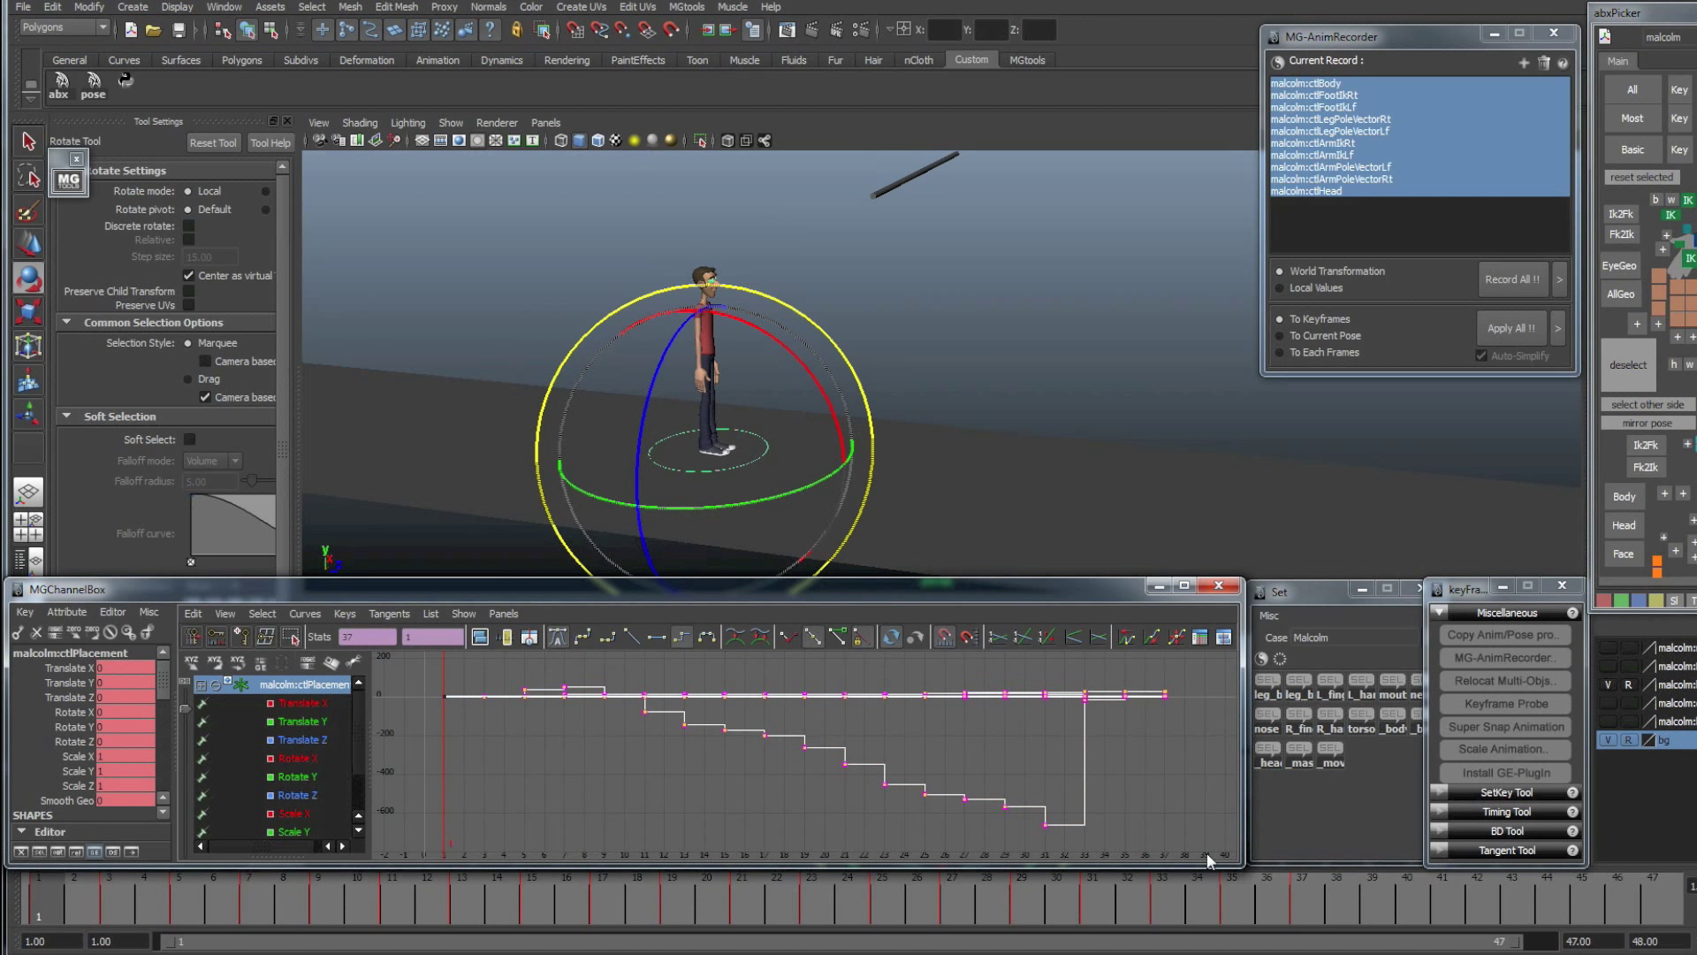
key("Delete")
key("a")
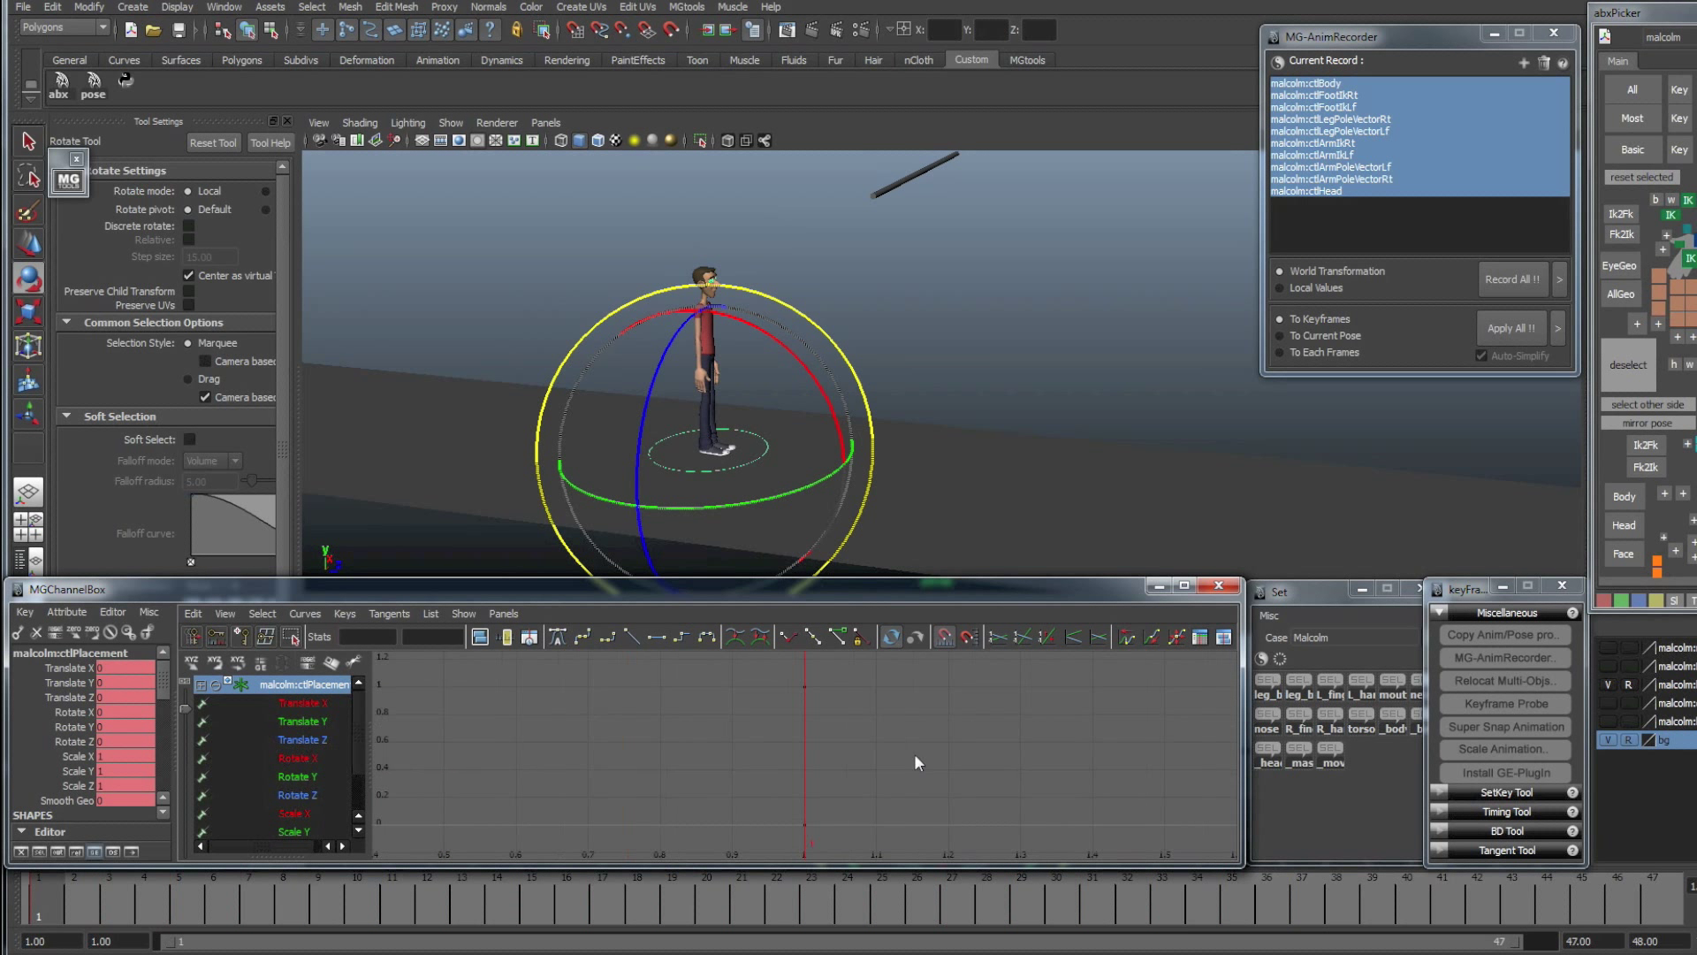
- Scrub through the keyless placement animation, return to frame 1 and apply the recorded world animation To Keyframes for all listed controls
left_click_drag(40, 902, 1336, 899)
left_click_drag(1220, 898, 44, 896)
left_click_drag(838, 433, 842, 420, "alt")
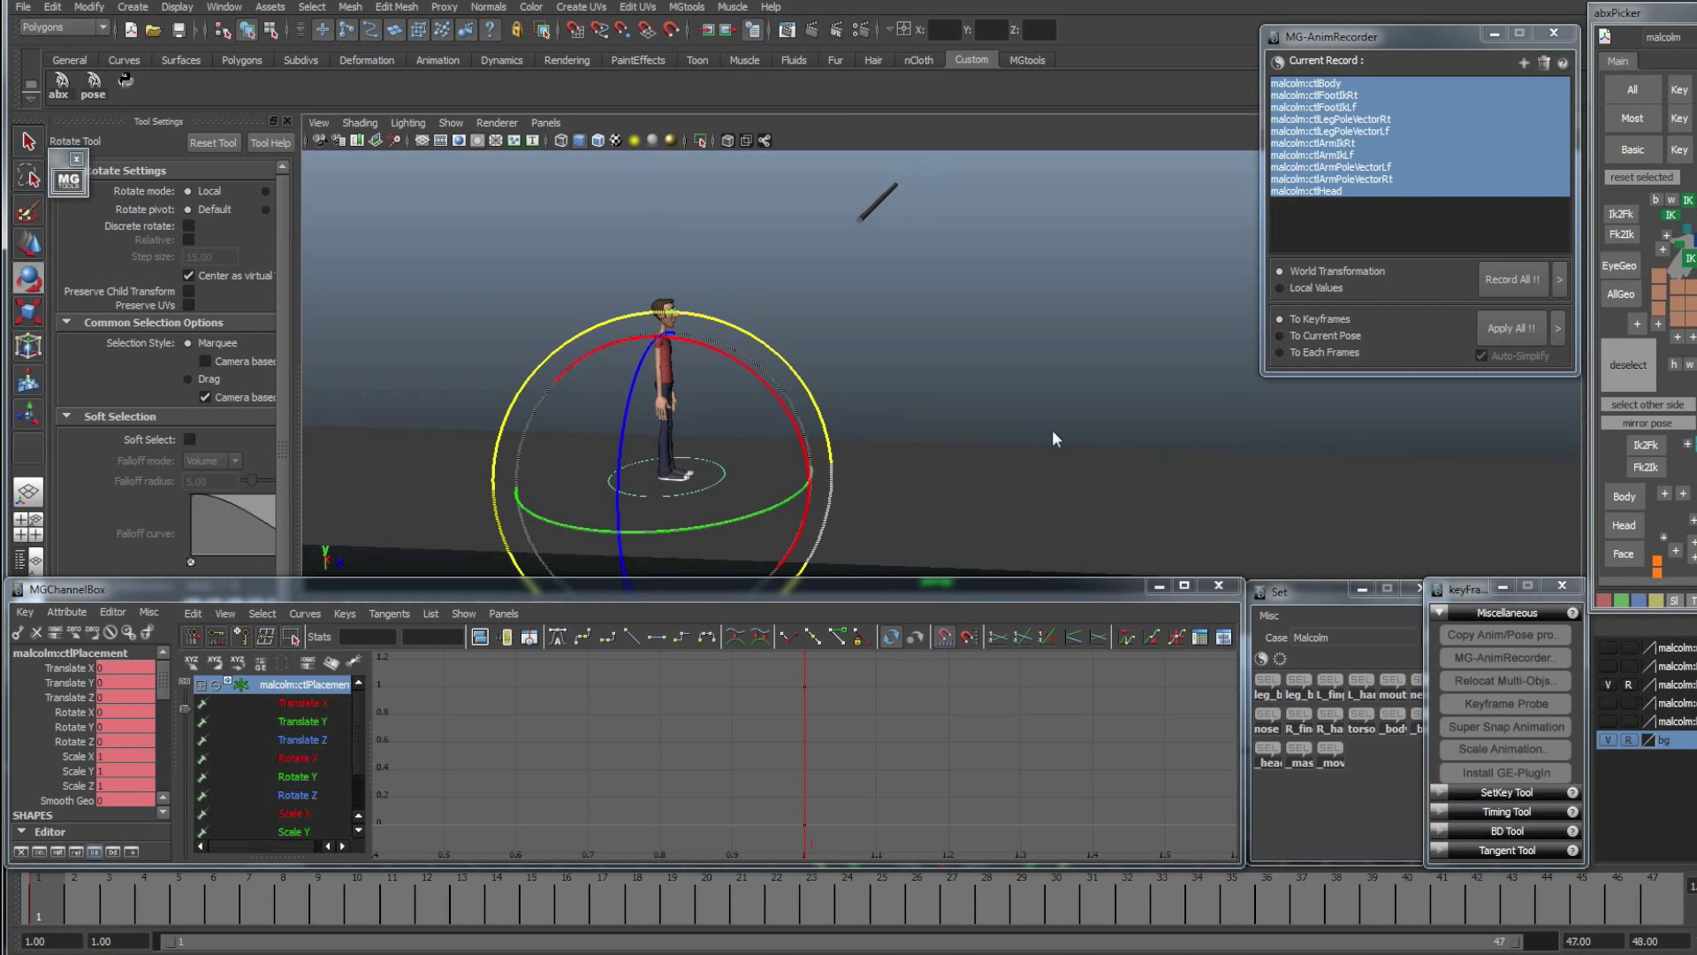
left_click(1509, 327)
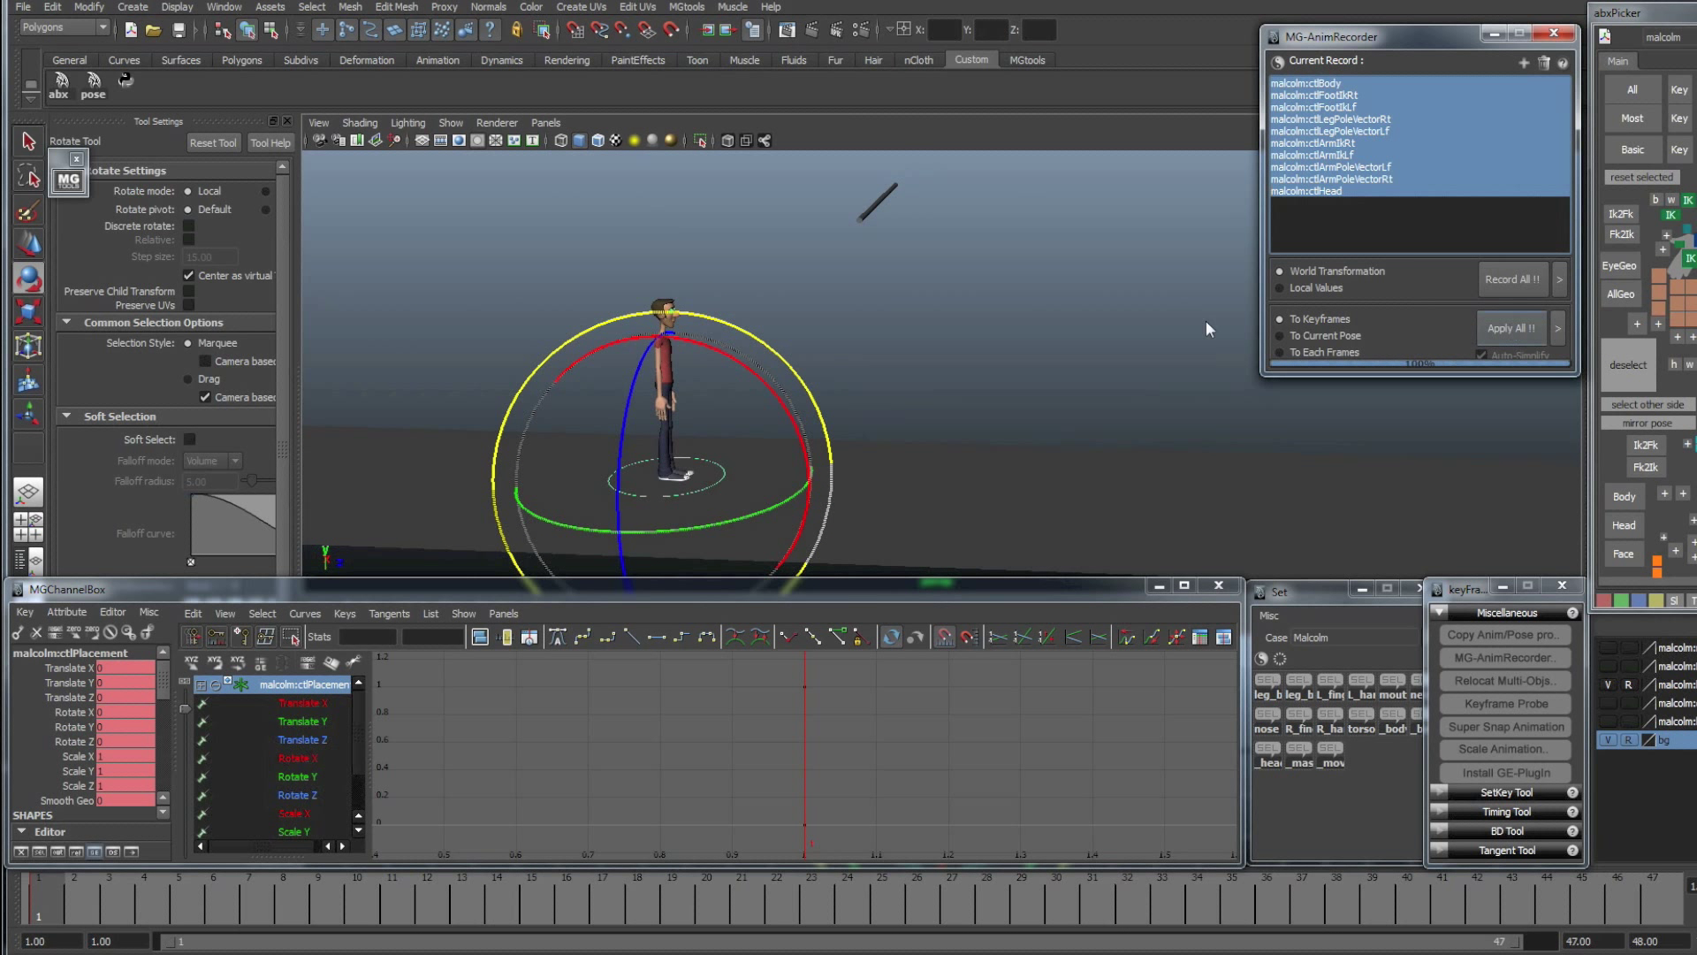
left_click(1117, 325)
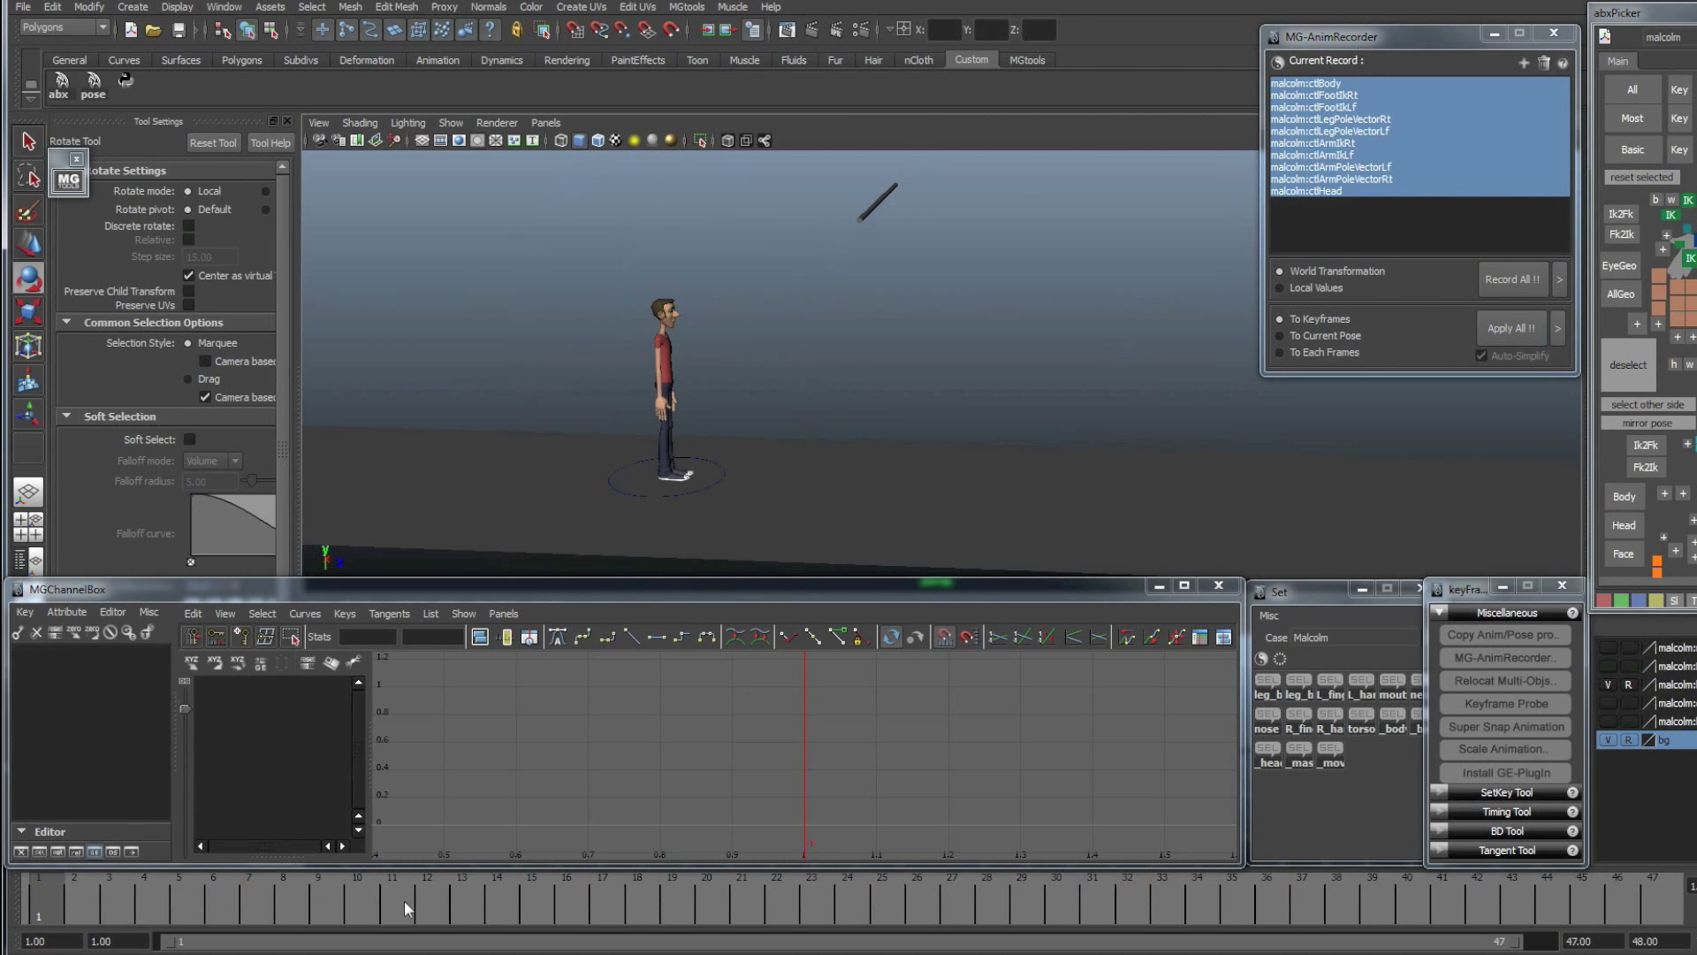
- Play back and scrub the applied animation from several angles to examine the swing, flip and landing
left_click_drag(405, 900, 41, 898)
key("alt+v")
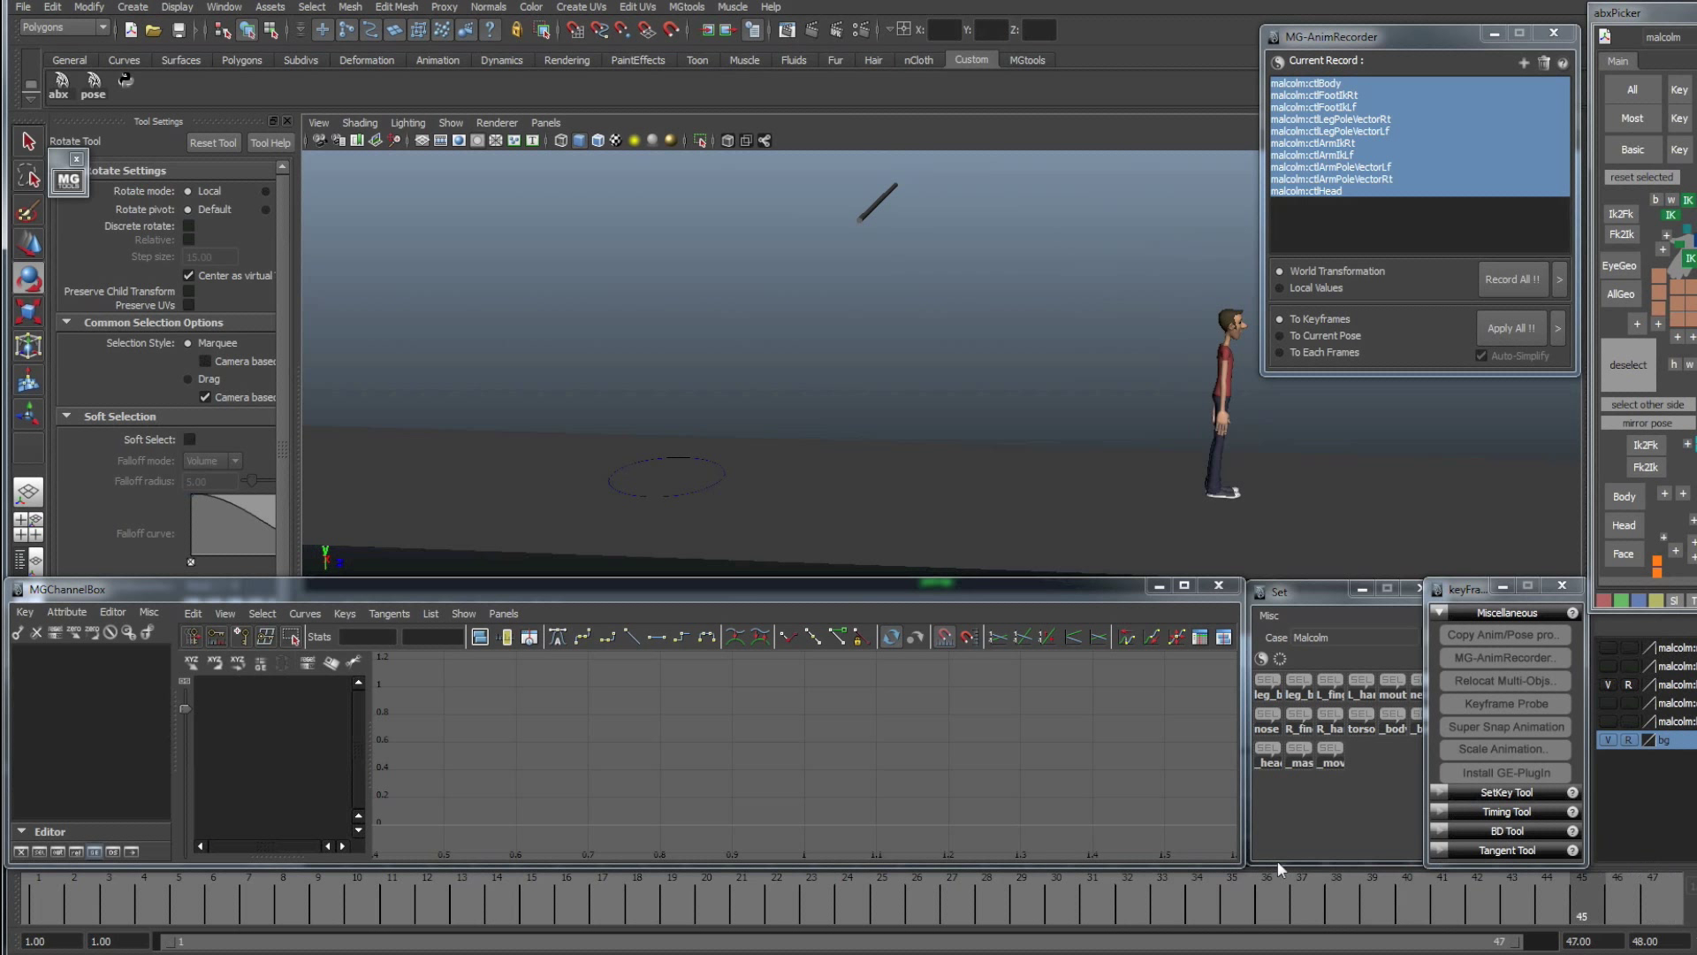
left_click_drag(829, 480, 983, 353, "alt")
middle_click_drag(984, 353, 898, 422, "alt")
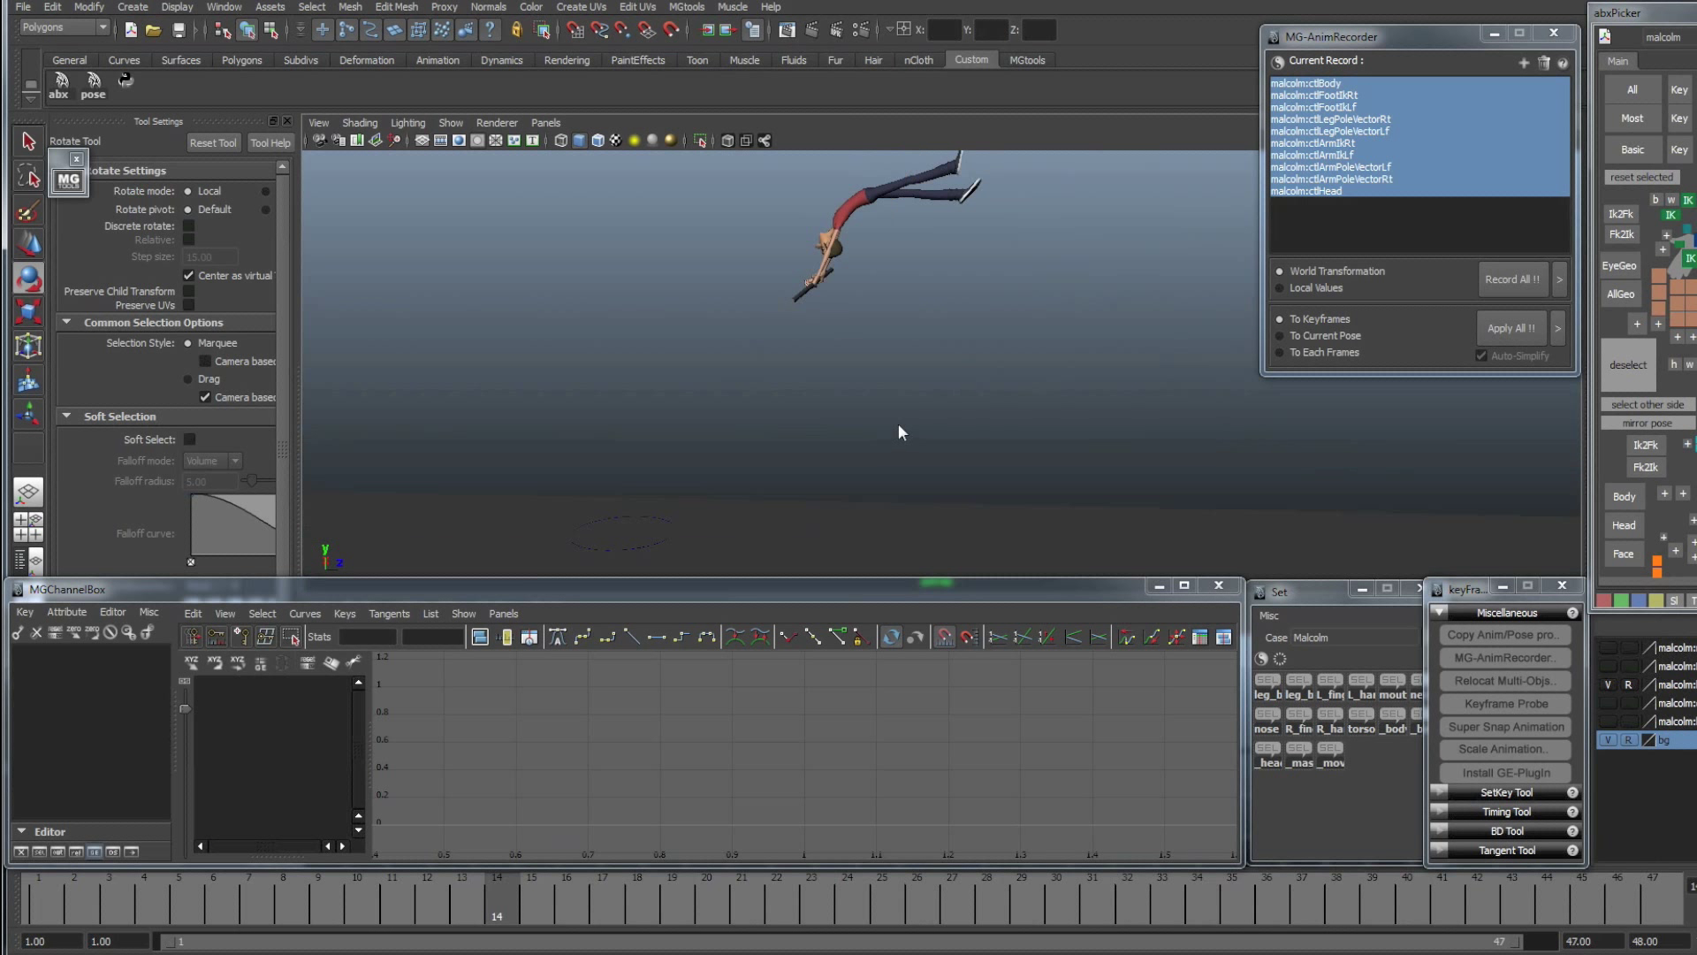
left_click_drag(319, 902, 1257, 844)
- Select the placement control and replay the animation to compare its position with the character's motion, scrubbing to frame 8
left_click(1693, 380)
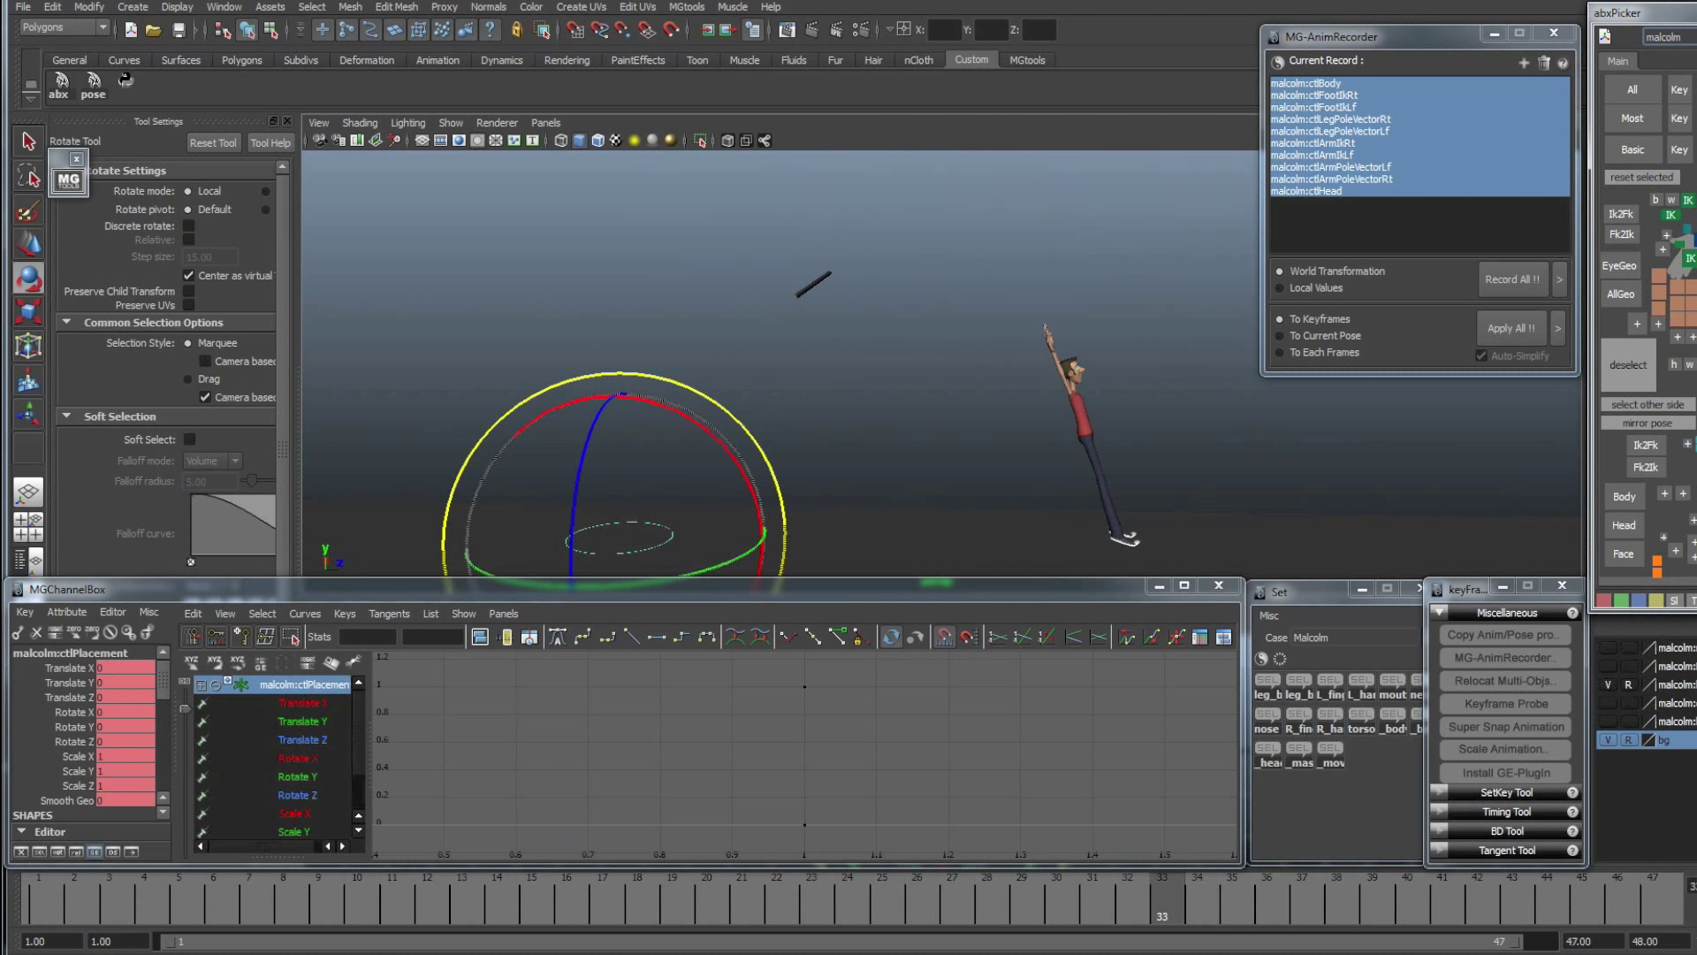
key("alt+v")
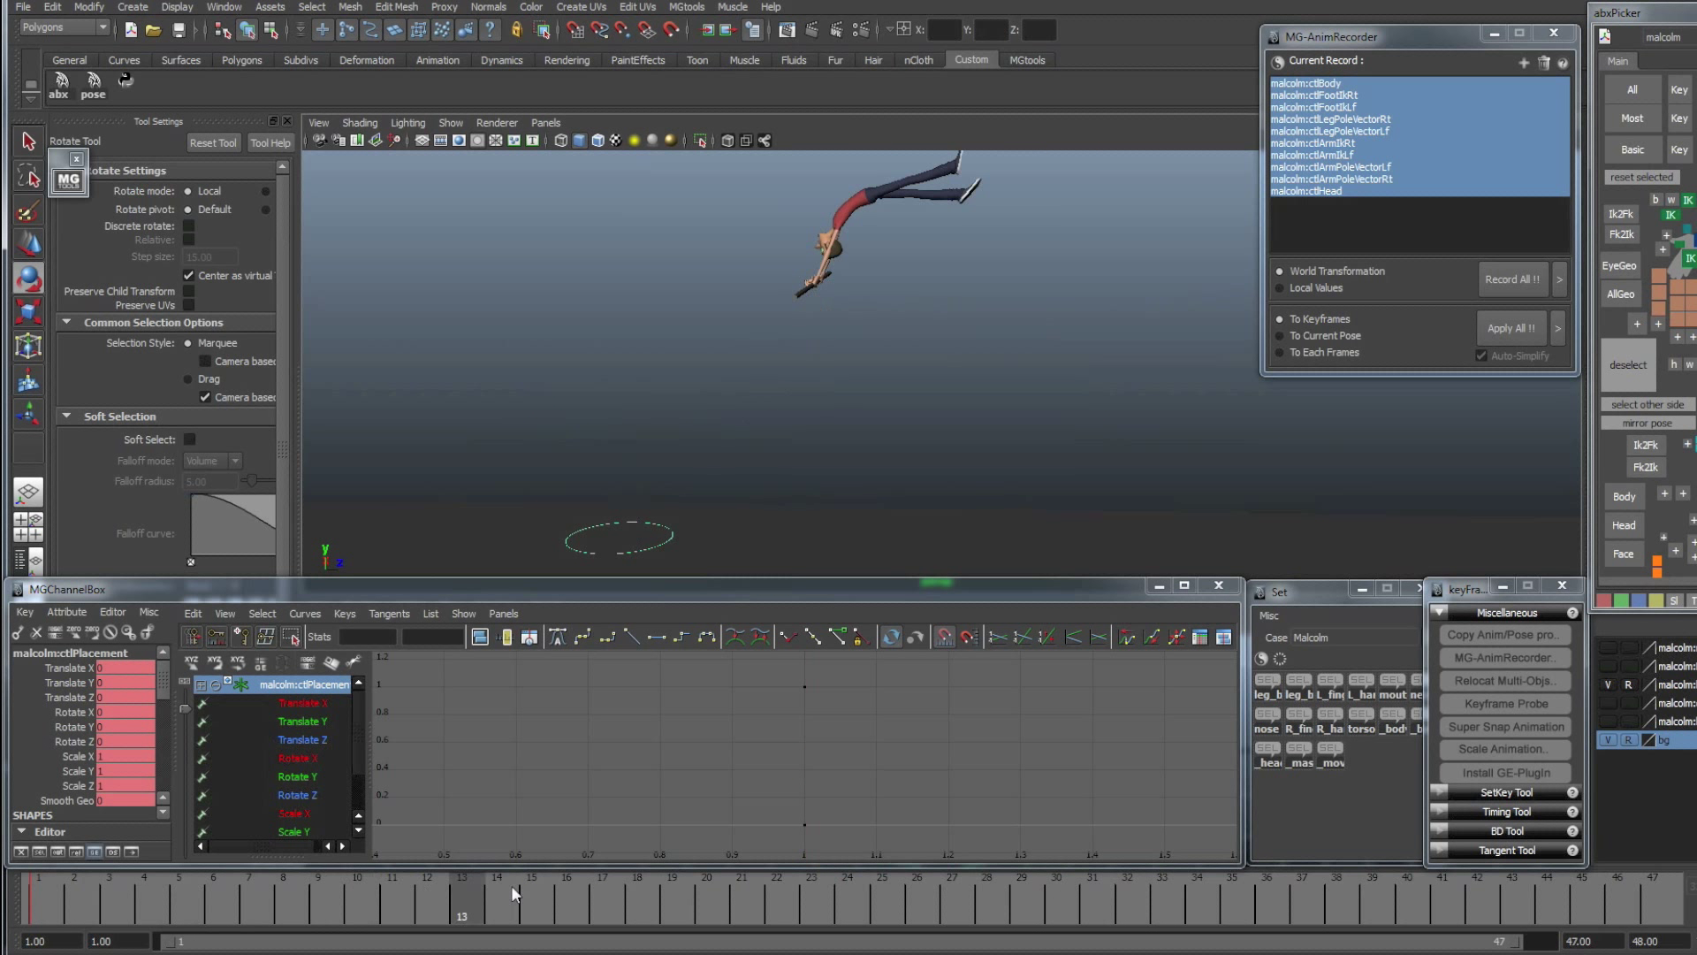
key("Escape")
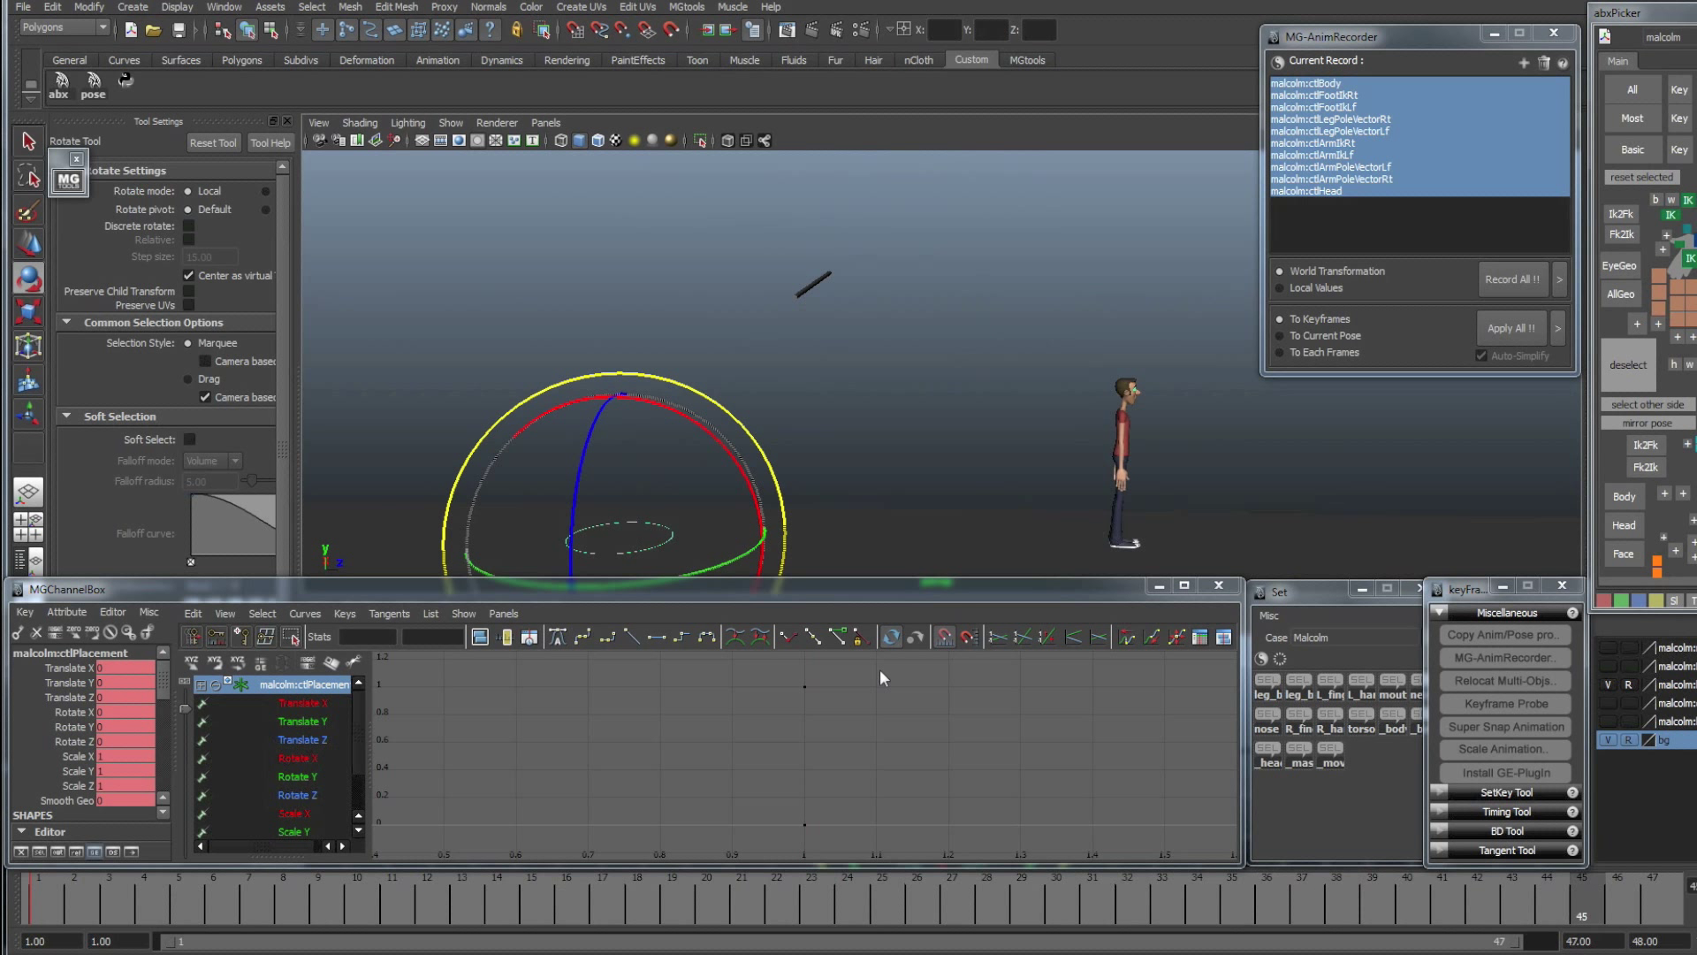
key("alt+v")
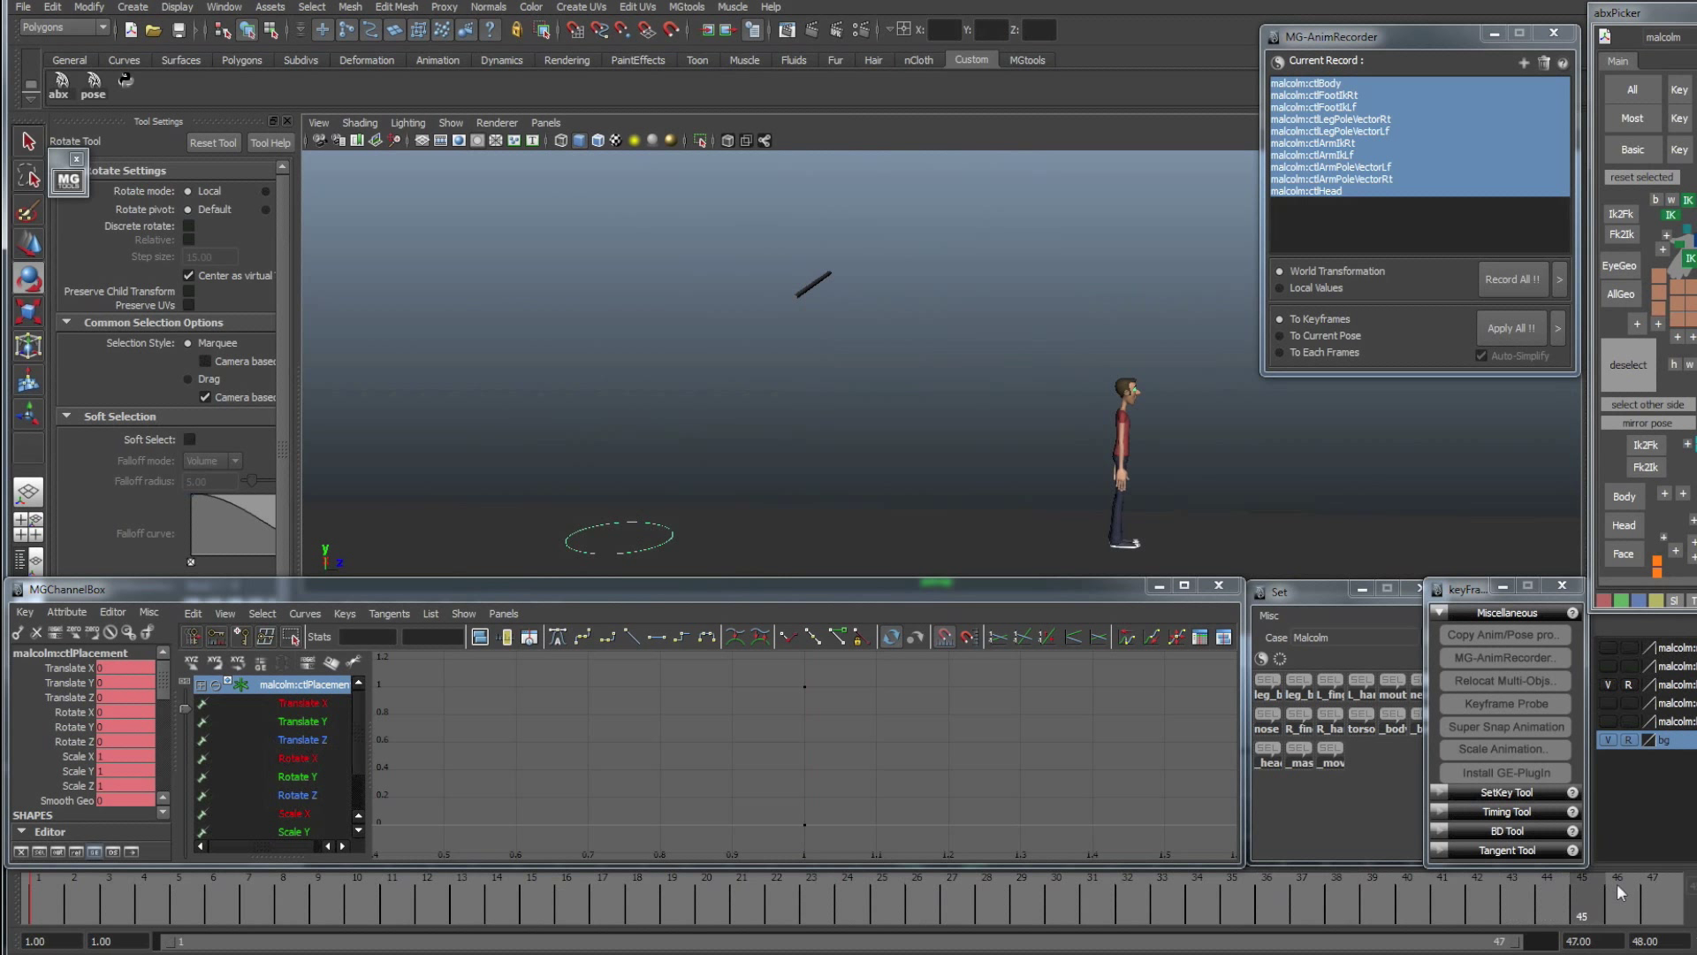
left_click_drag(699, 895, 306, 887)
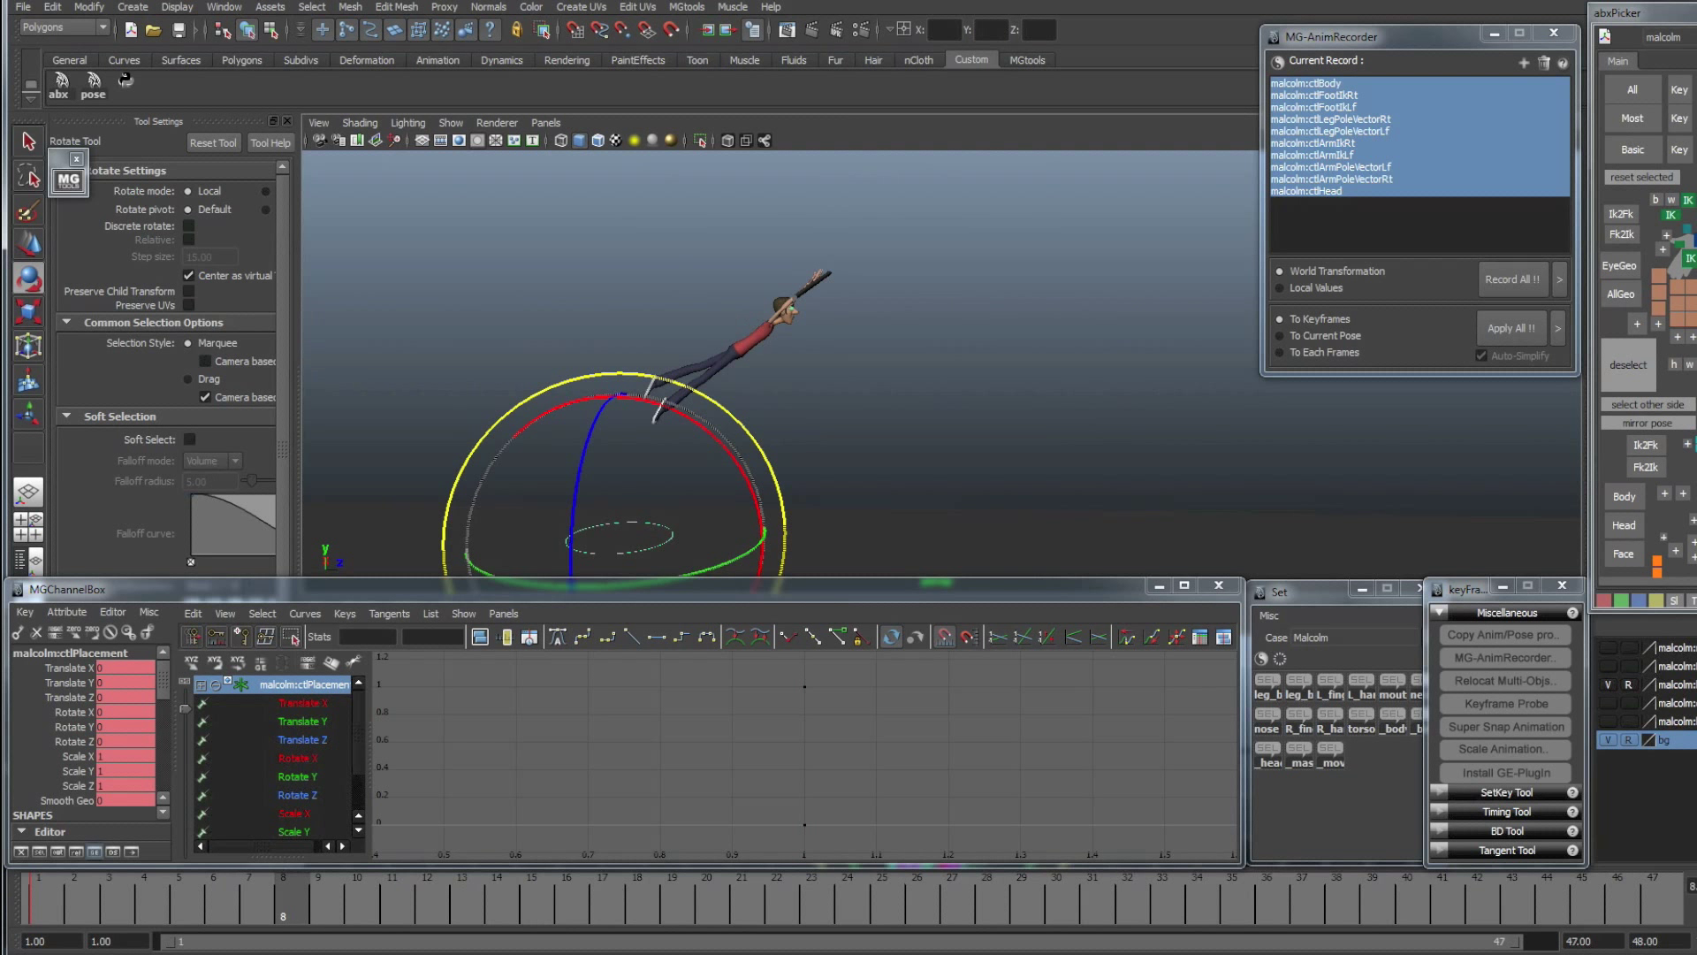
- Deselect the placement control, close MG-AnimRecorder and scrub the swing to frame 24
left_click(1191, 262)
left_click(1553, 33)
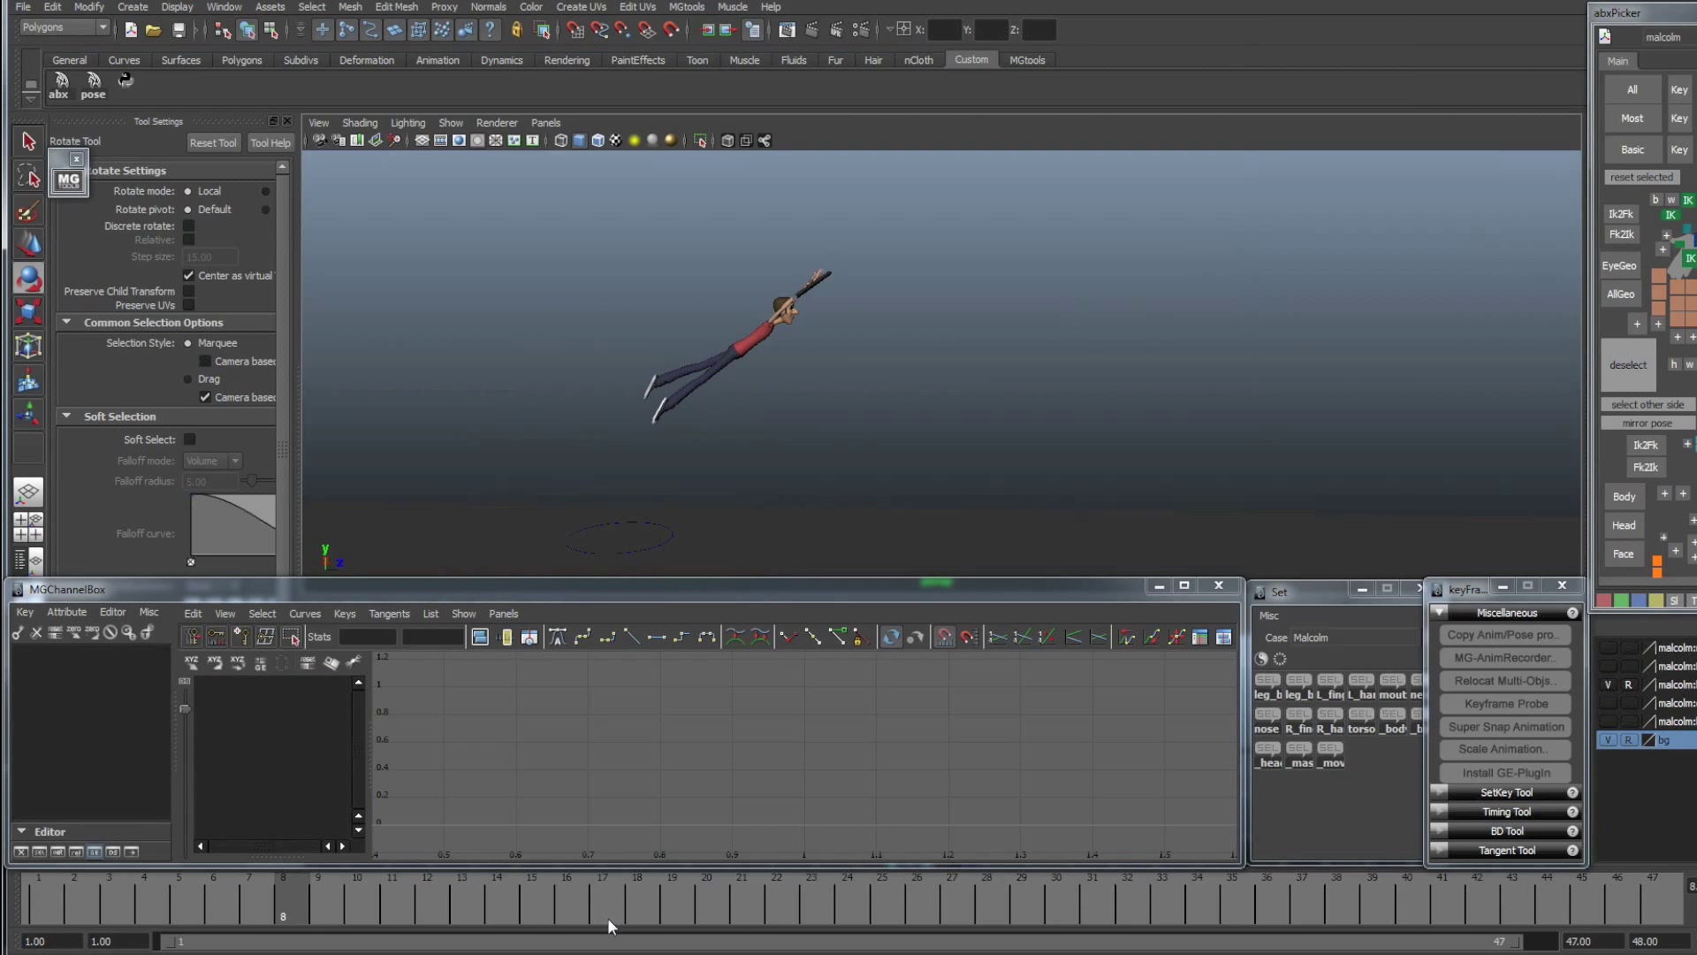
left_click_drag(649, 893, 857, 894)
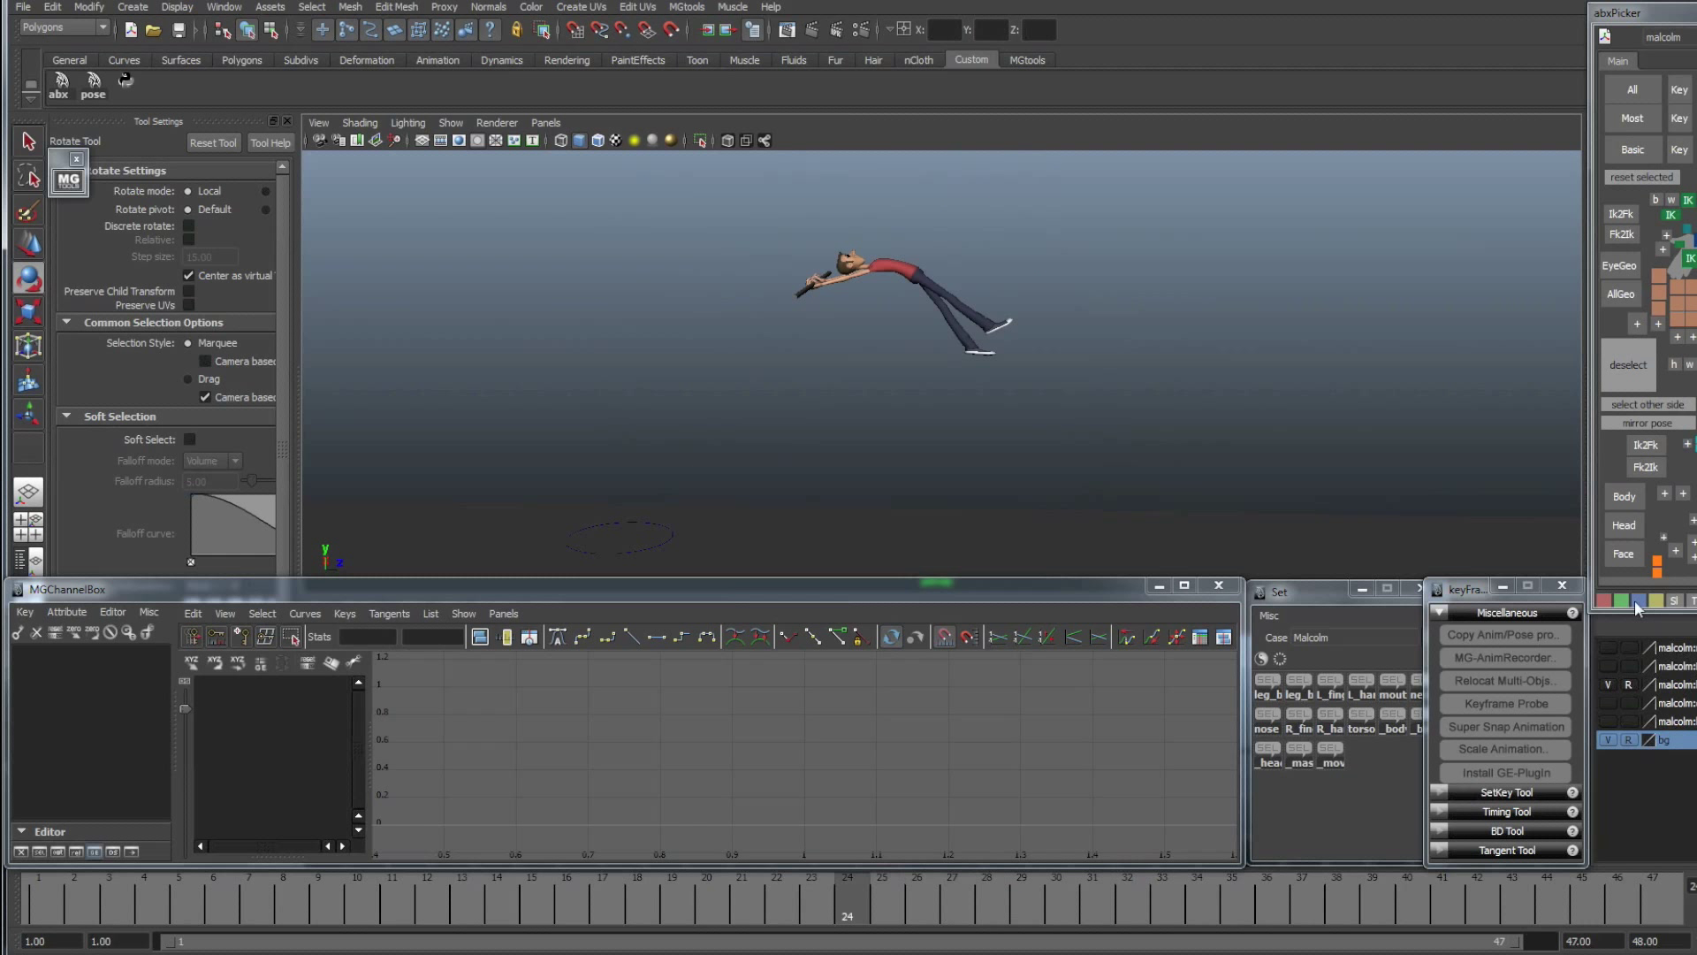
- Narrow the Set window and select Malcolm's controls through a saved selection set
left_click(1419, 753)
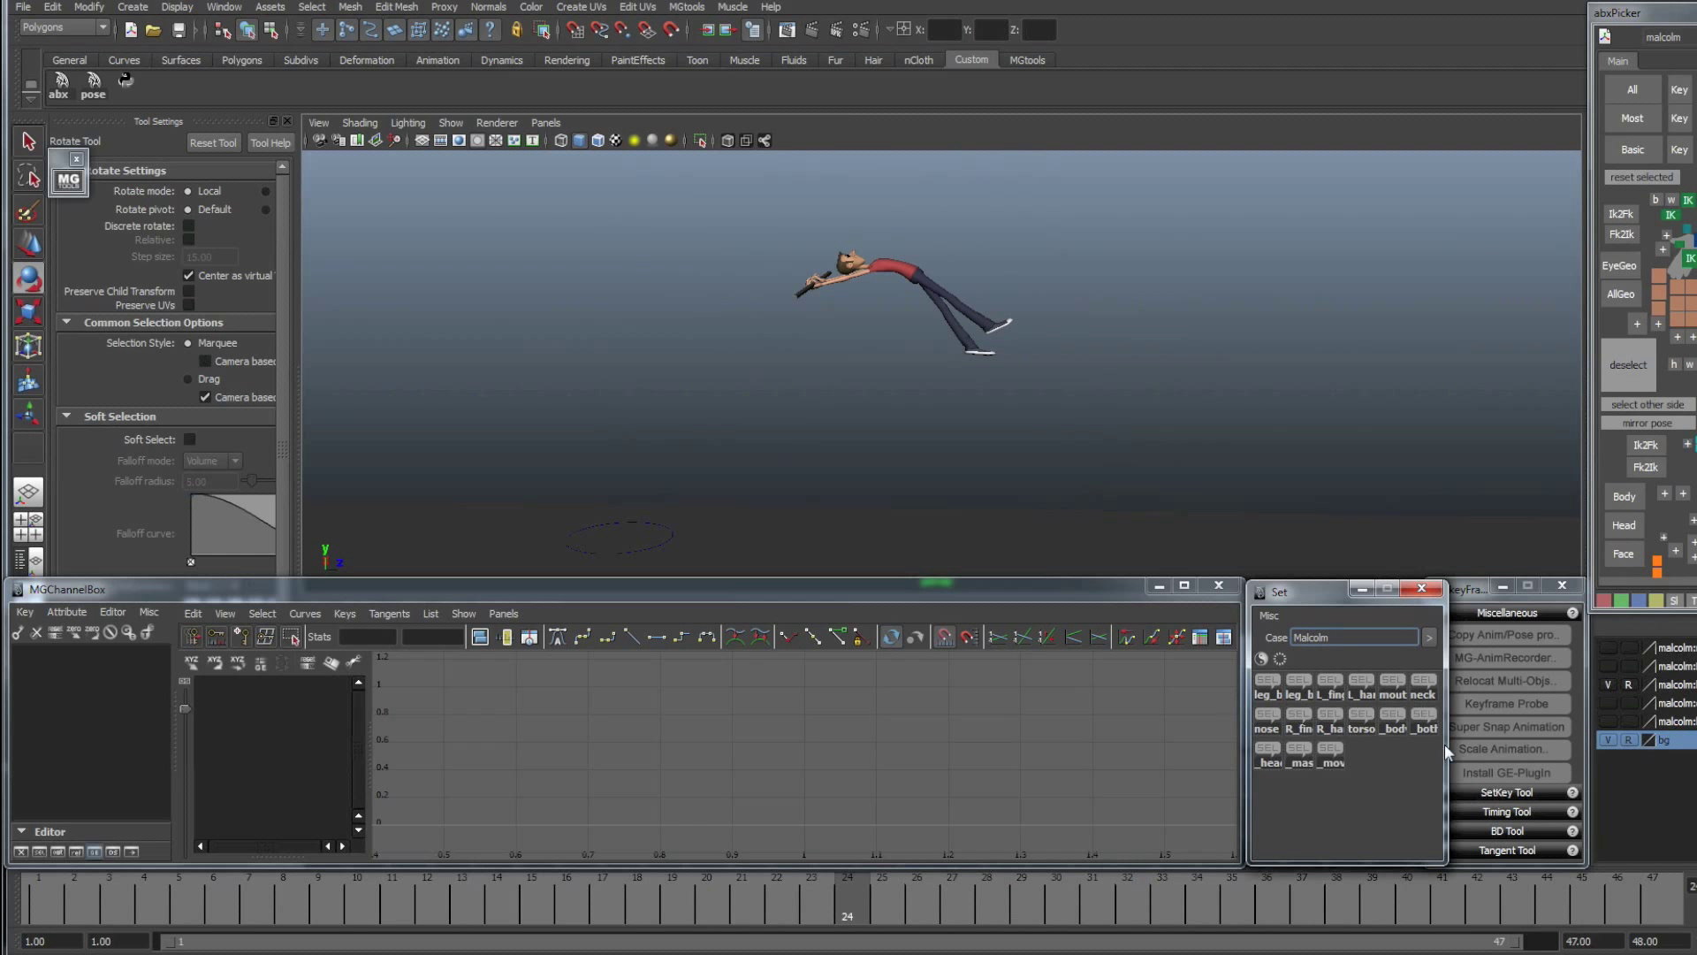
left_click_drag(1444, 744, 1419, 756)
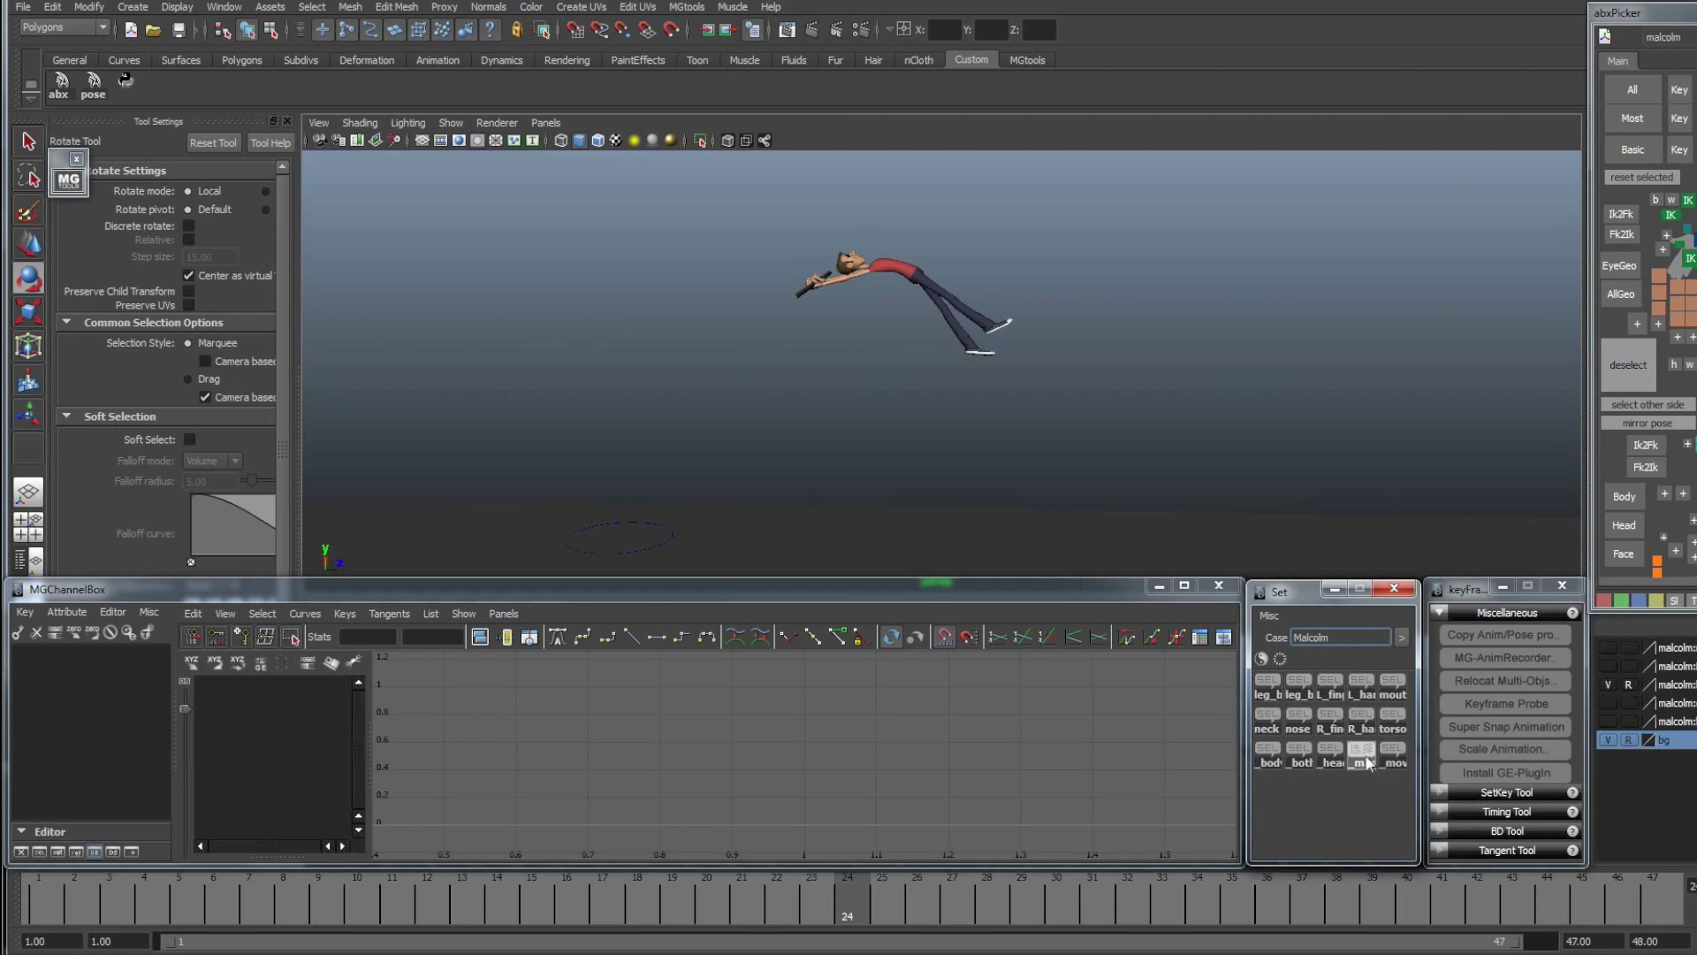
left_click(1300, 749)
- Highlight frames 27 to 41 on the timeline and examine the poses at frames 22, 33 and 29
left_click_drag(873, 904, 1459, 900)
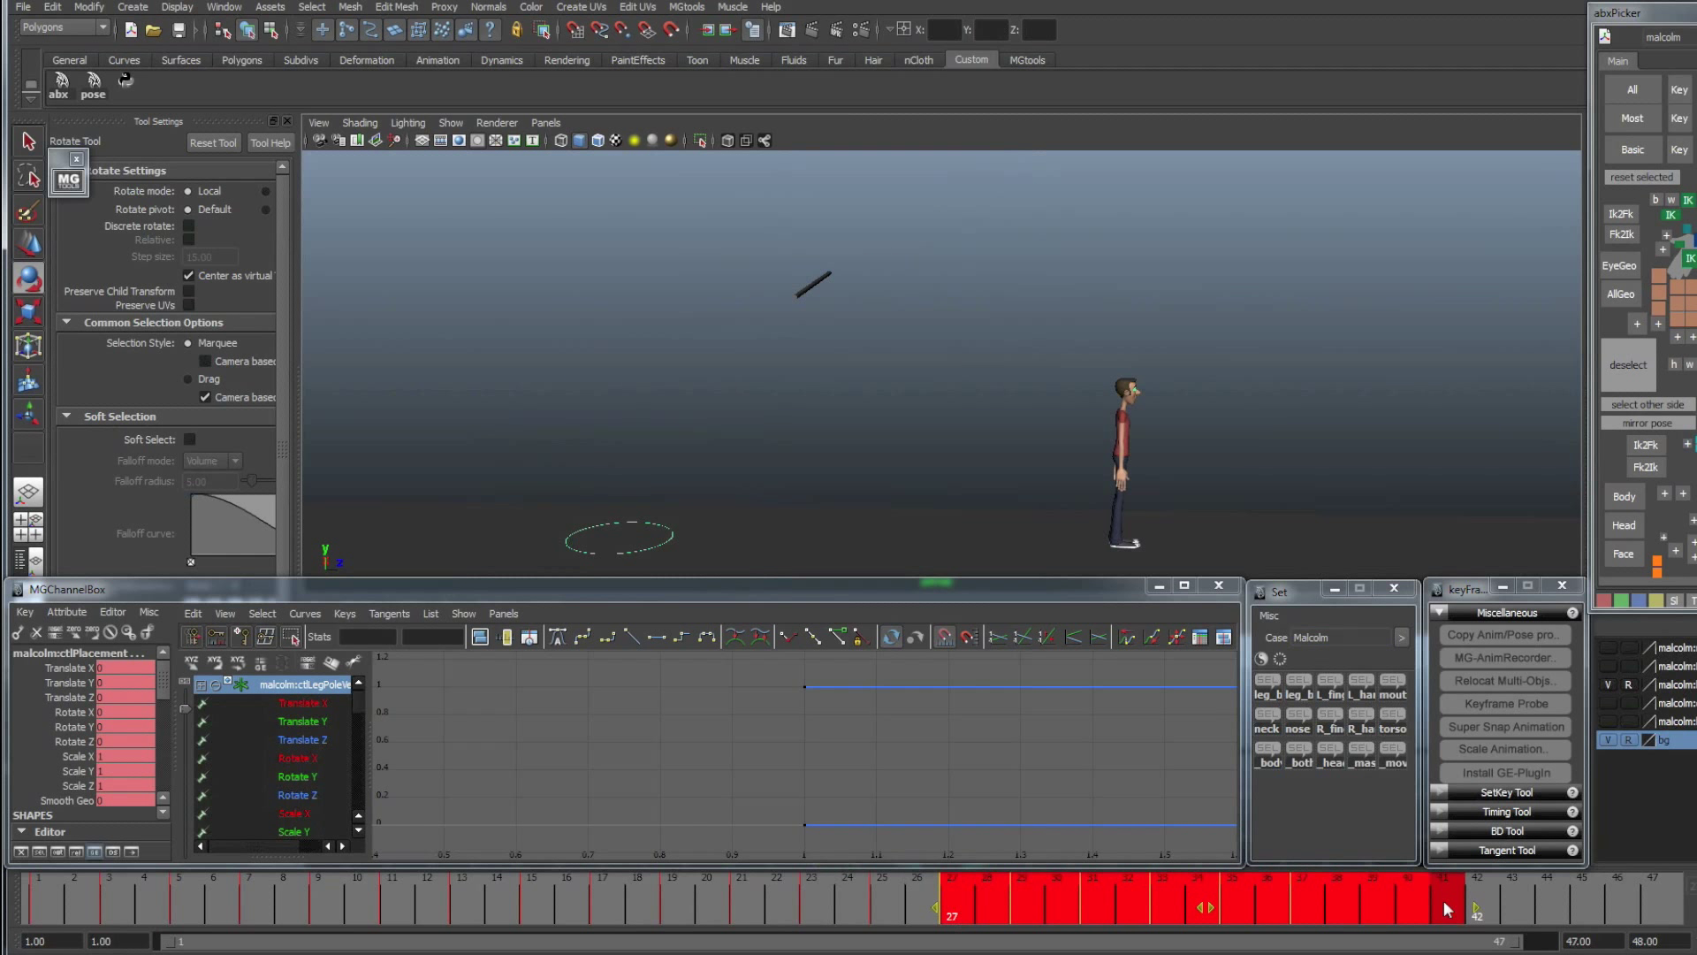
left_click(778, 894)
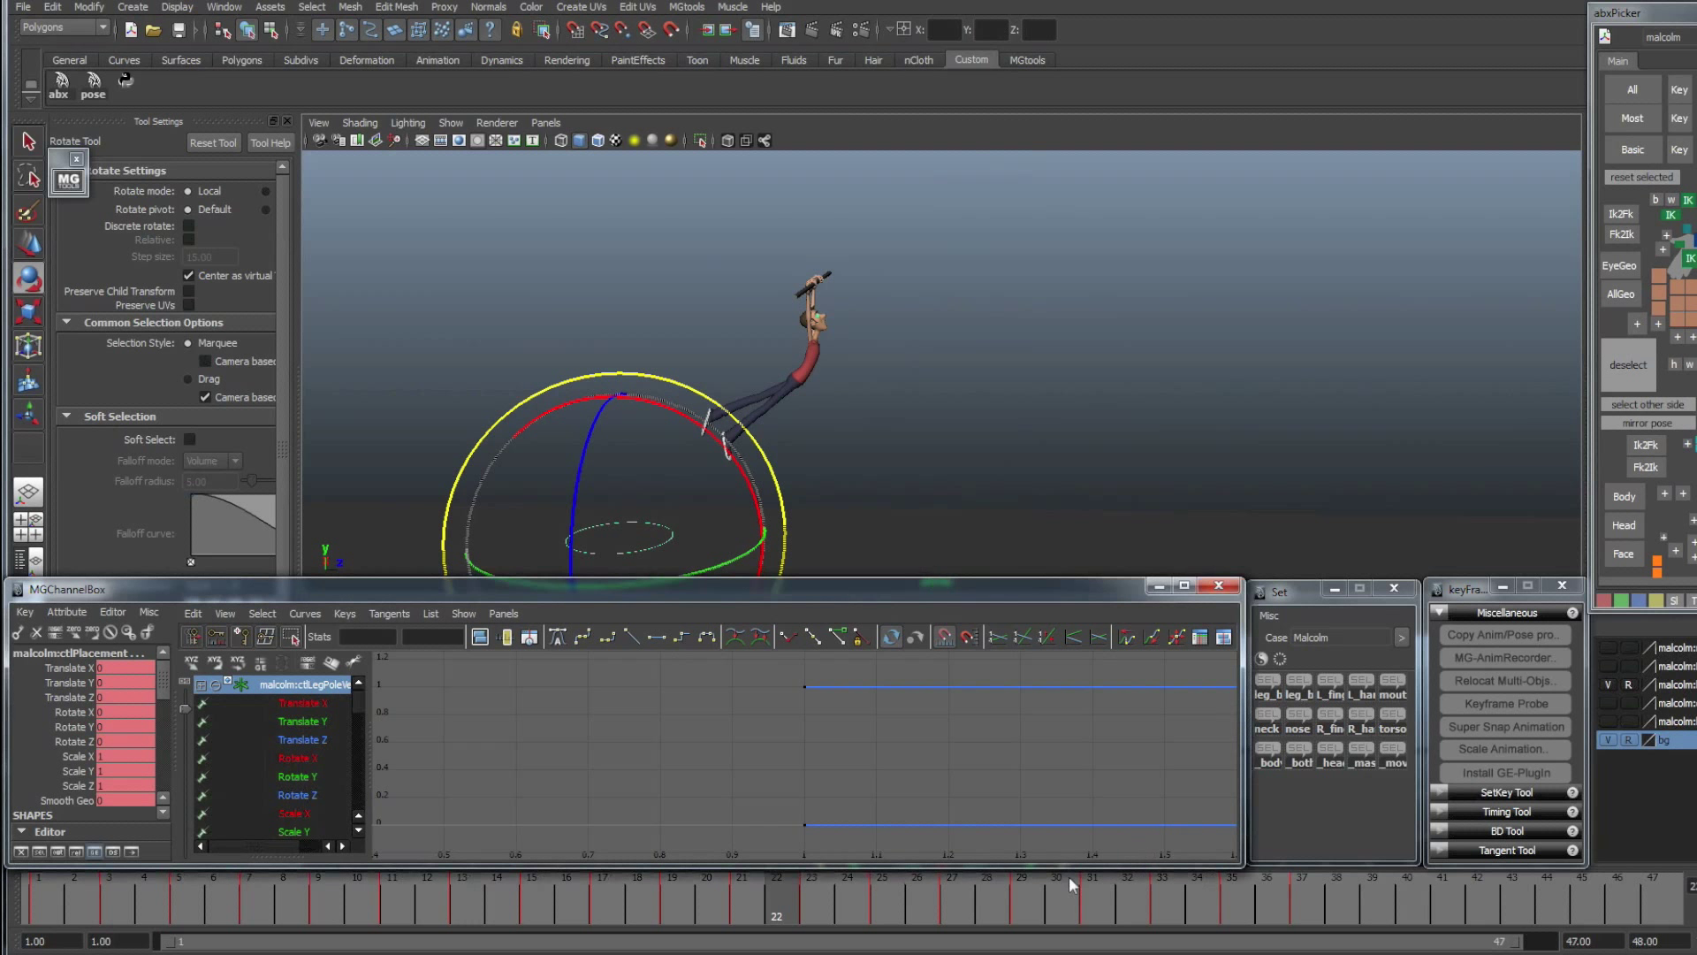
left_click_drag(1031, 903, 1200, 912)
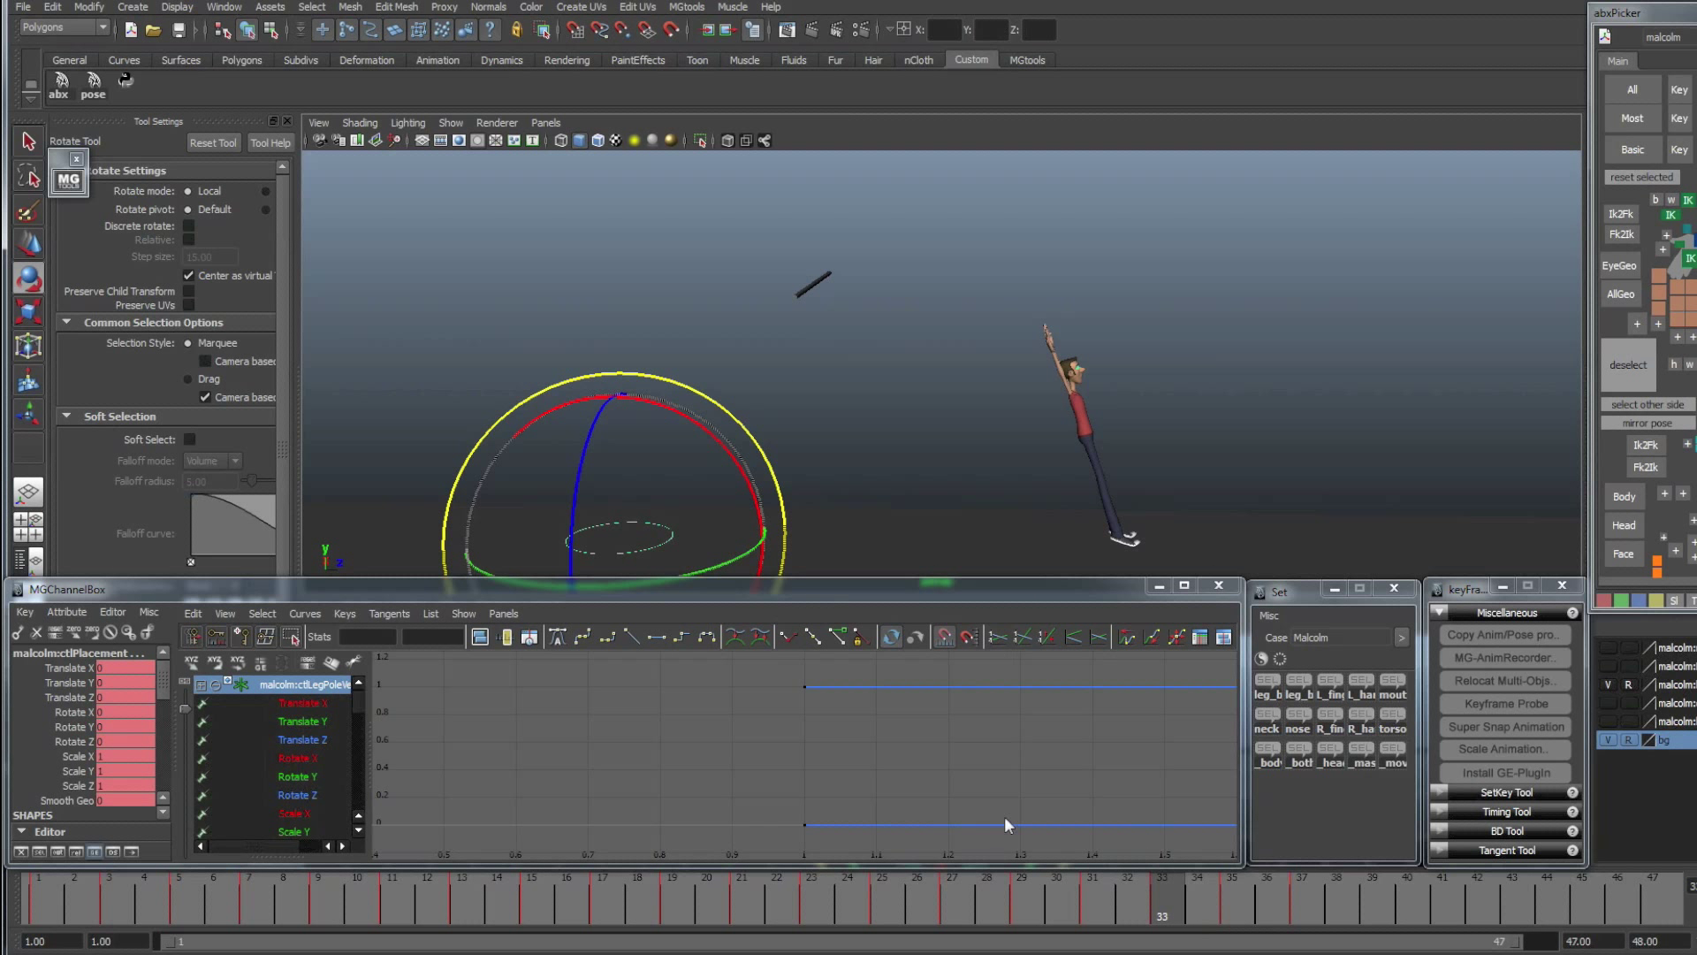
left_click(1025, 909)
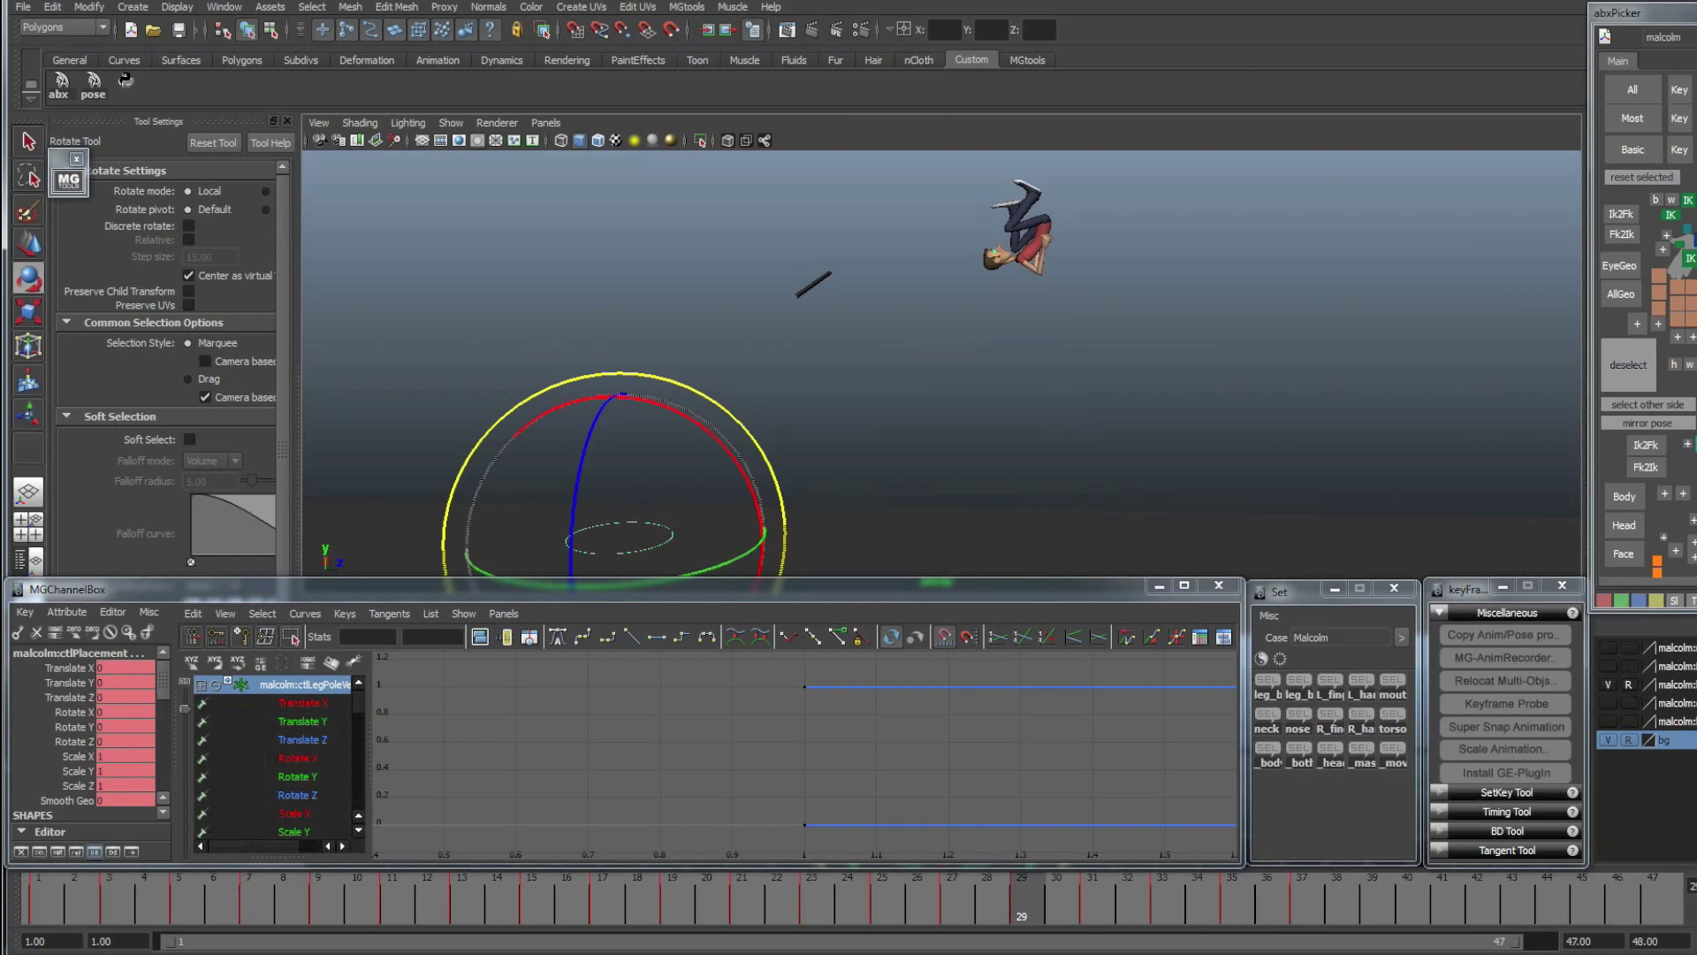
- Select the body control at frame 29, try rotating it about X, undo the rotation and deselect
key("w")
key("e")
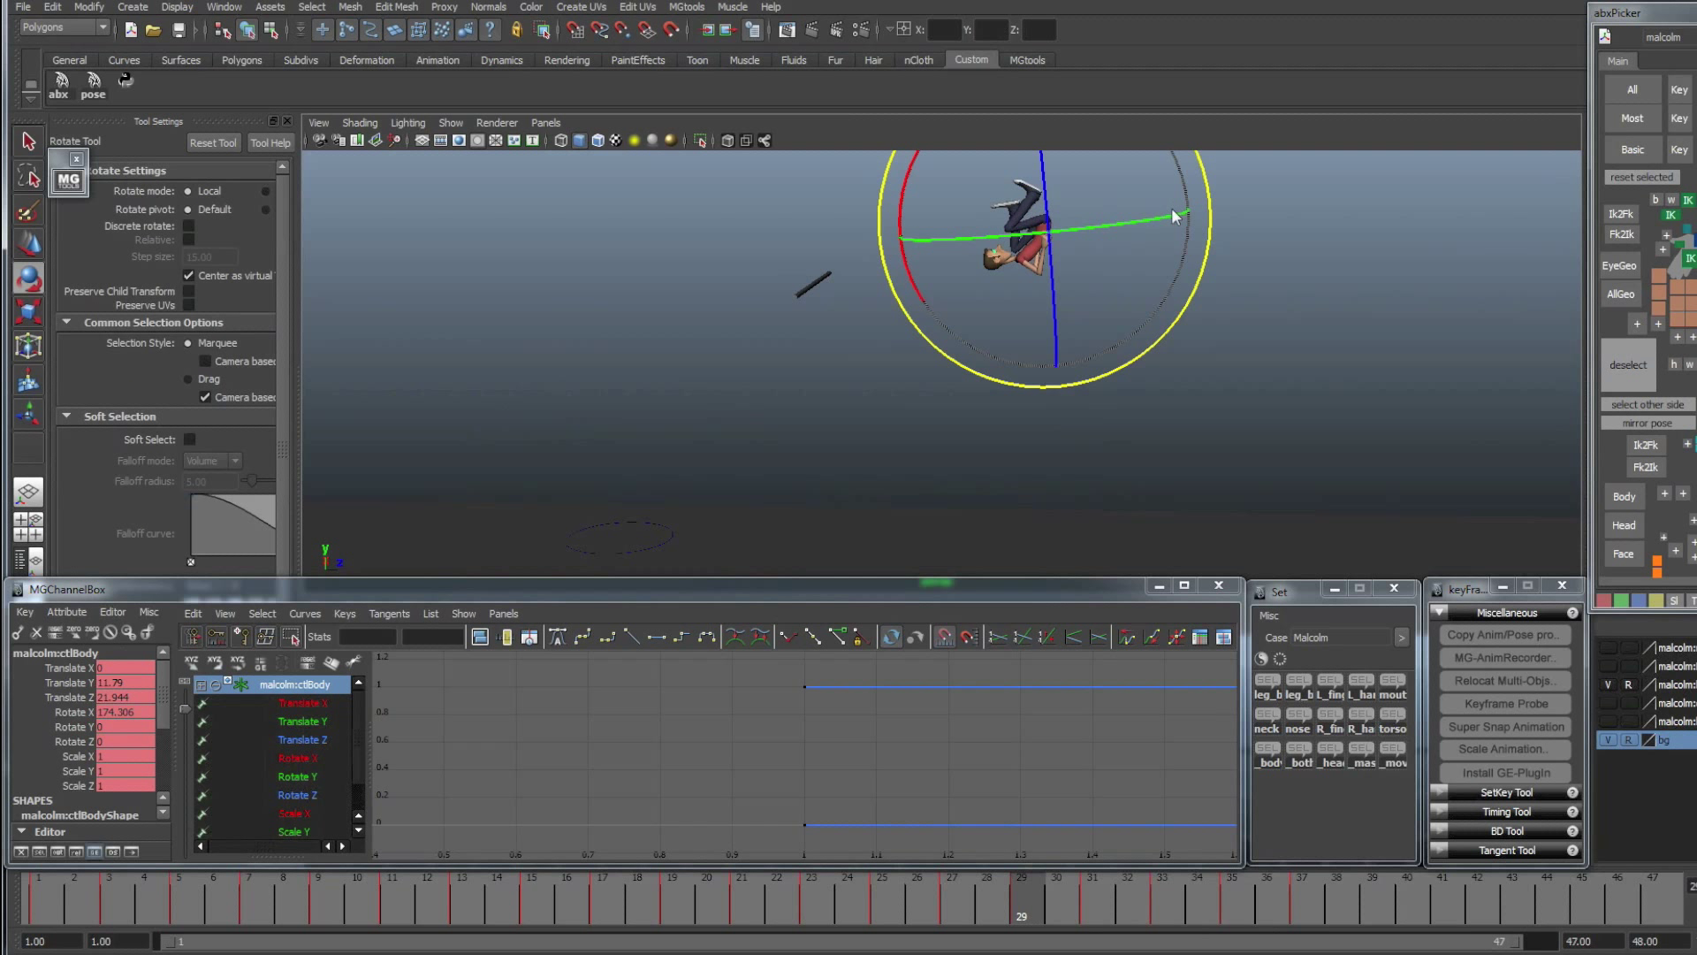
left_click_drag(901, 205, 948, 186)
key("ctrl+z")
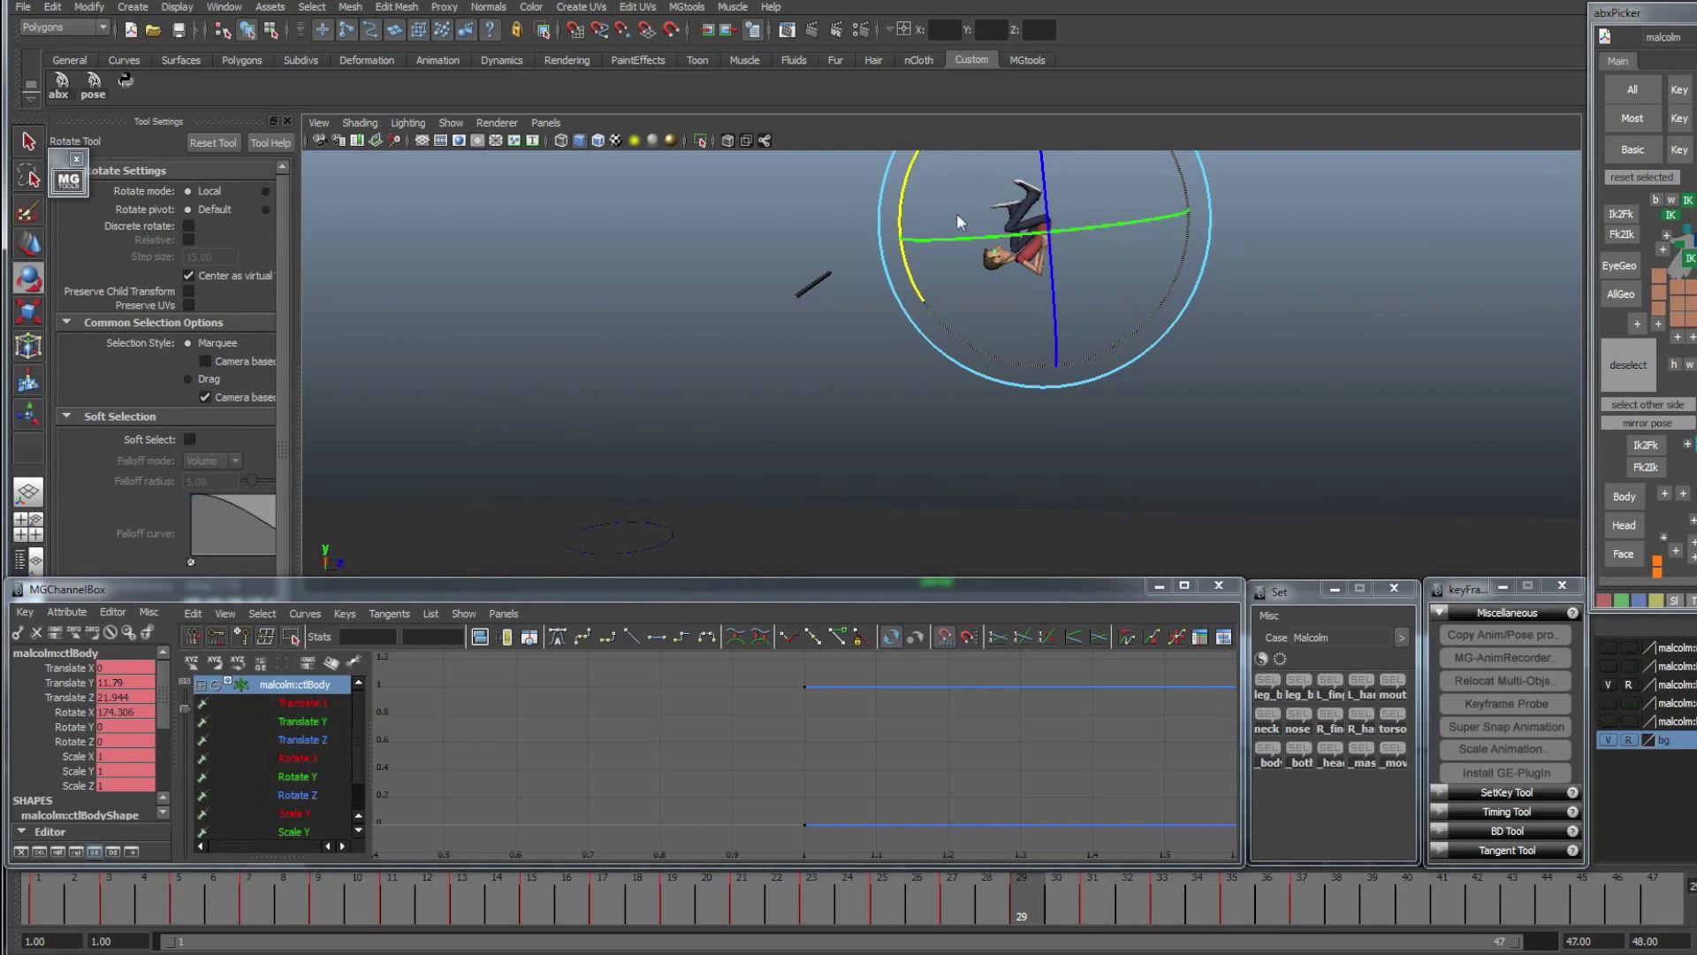
left_click(1429, 368)
- Scrub through the landing and back to frame 21, and open Malcolm's body poses in poseLib
left_click_drag(1053, 901, 1157, 913)
left_click_drag(1278, 904, 1015, 875)
left_click_drag(837, 900, 745, 885)
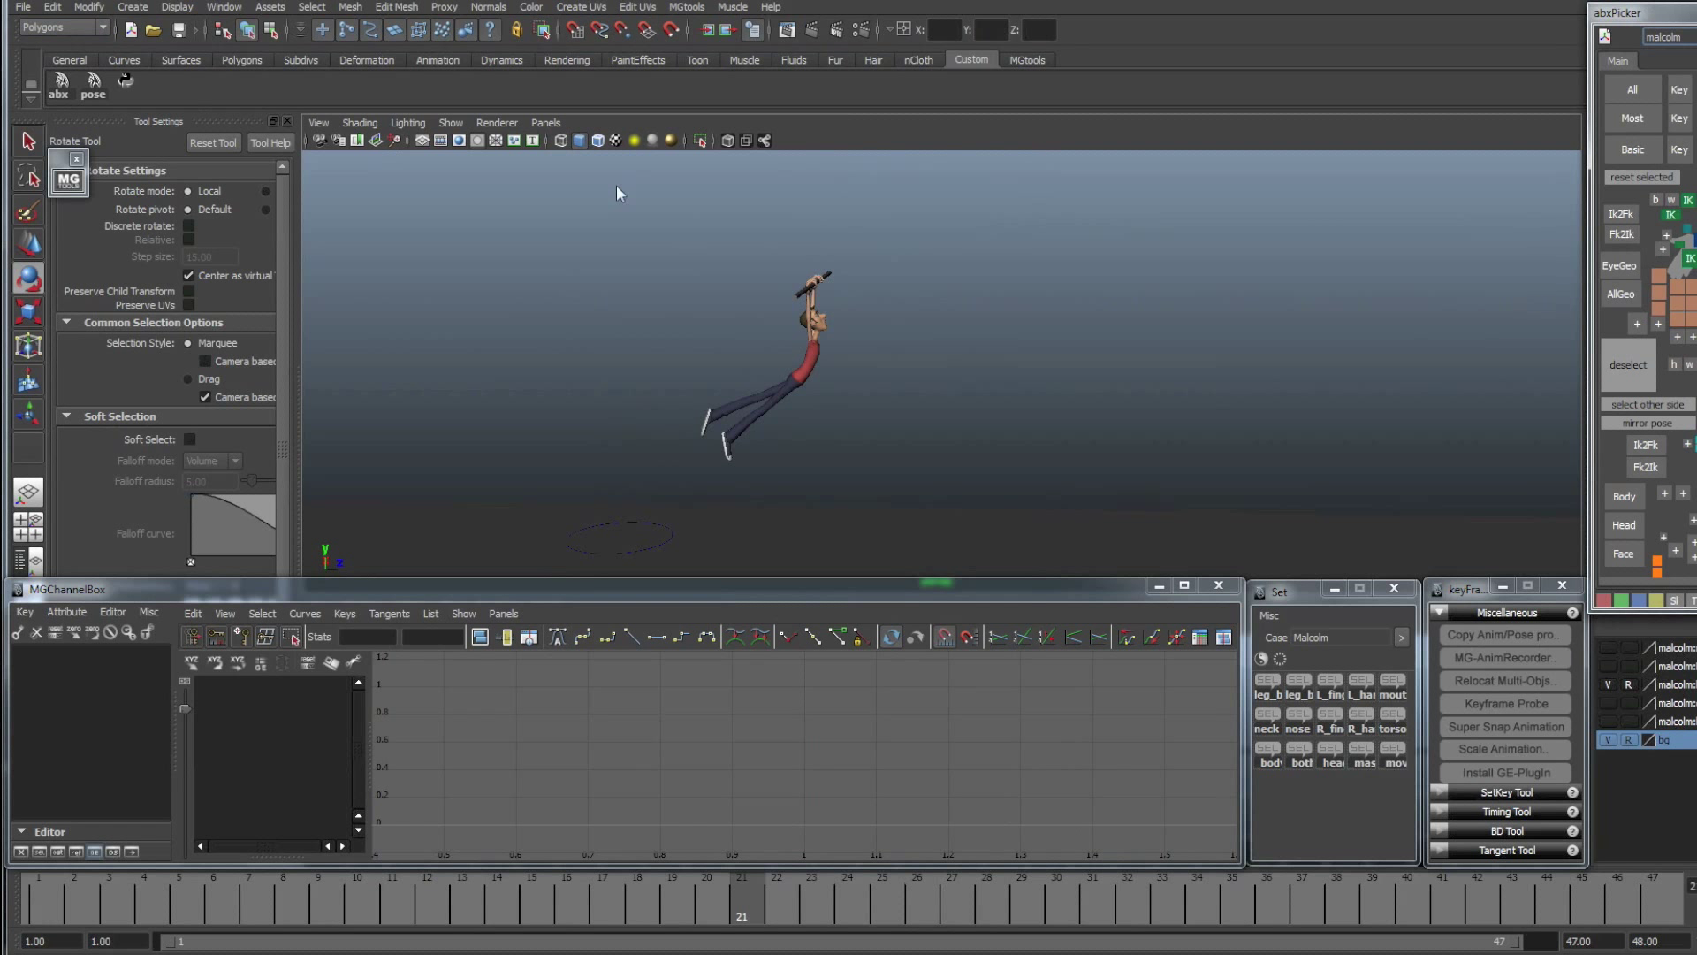
left_click(93, 86)
left_click(1168, 336)
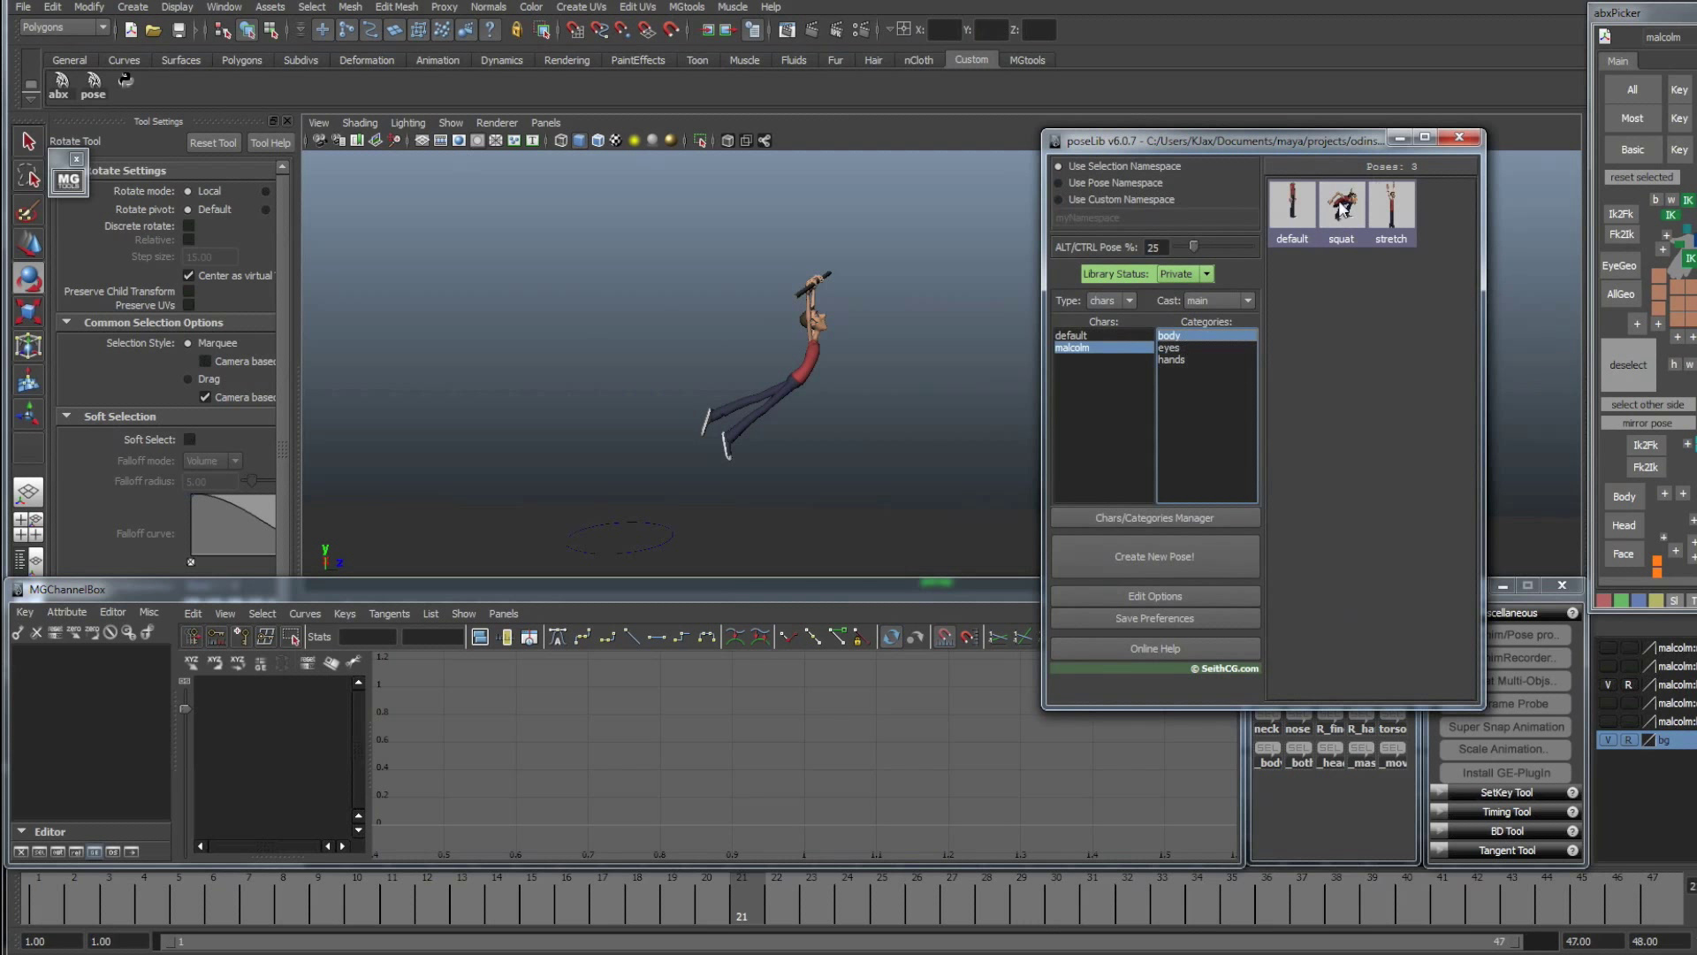
- Close poseLib and scrub through Malcolm's leap and swing back to frame 1
left_click(1458, 138)
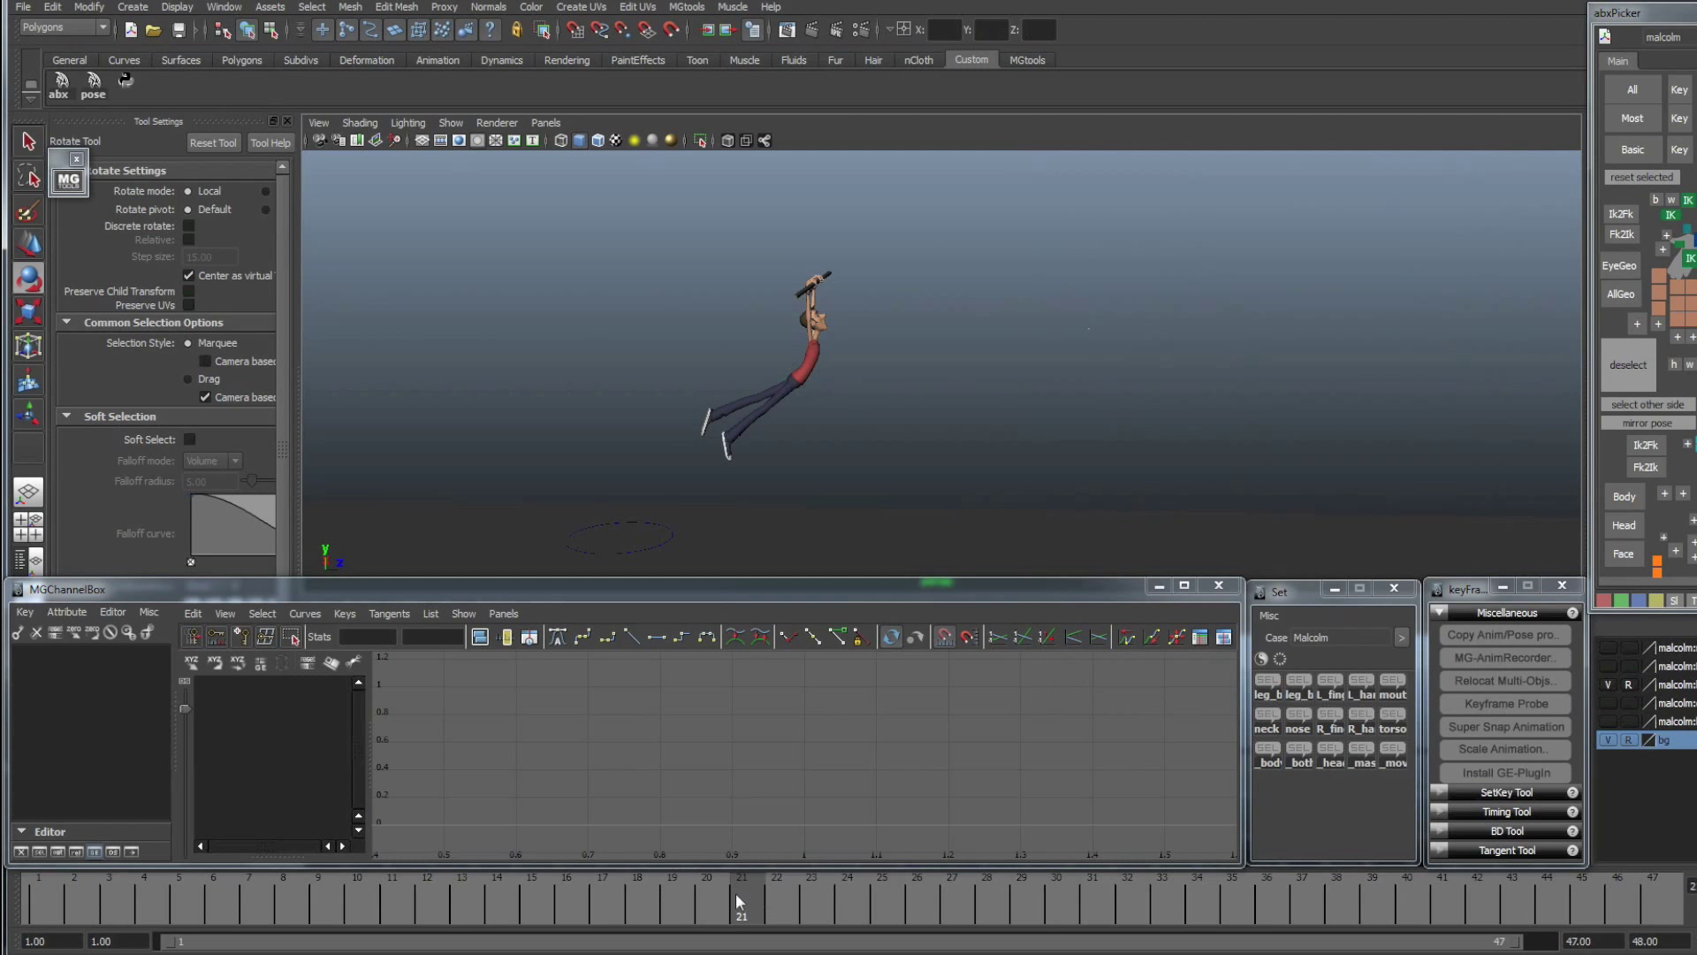
left_click_drag(736, 894, 524, 870)
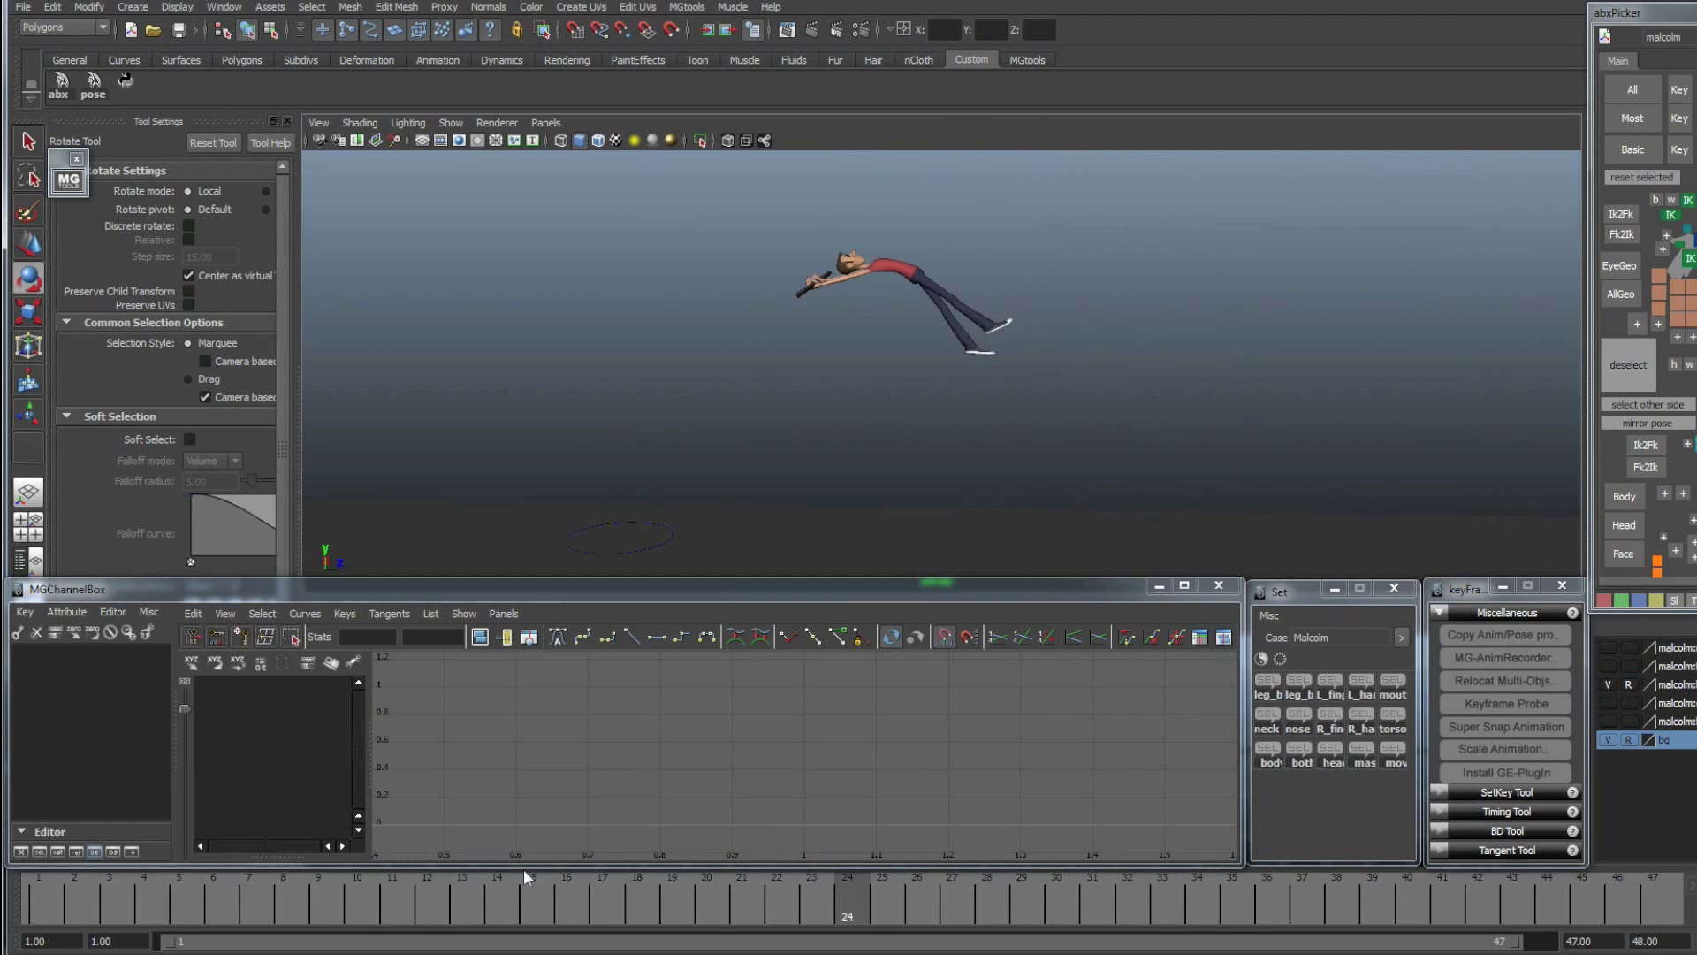
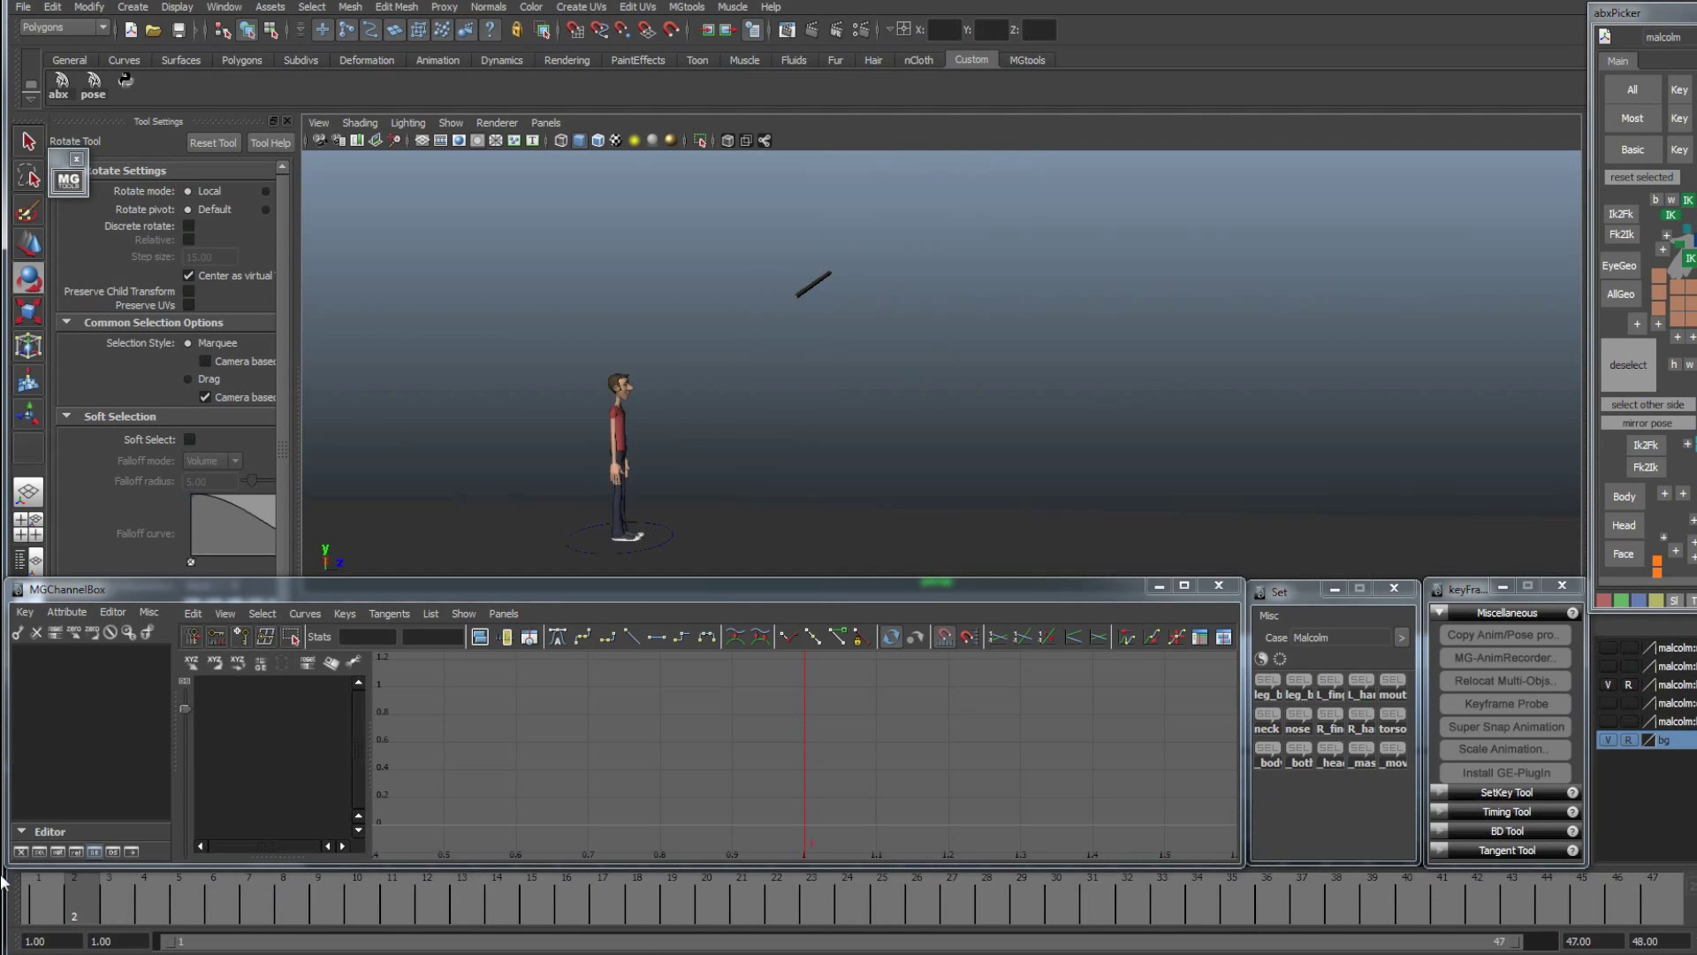
left_click_drag(925, 921, 283, 893)
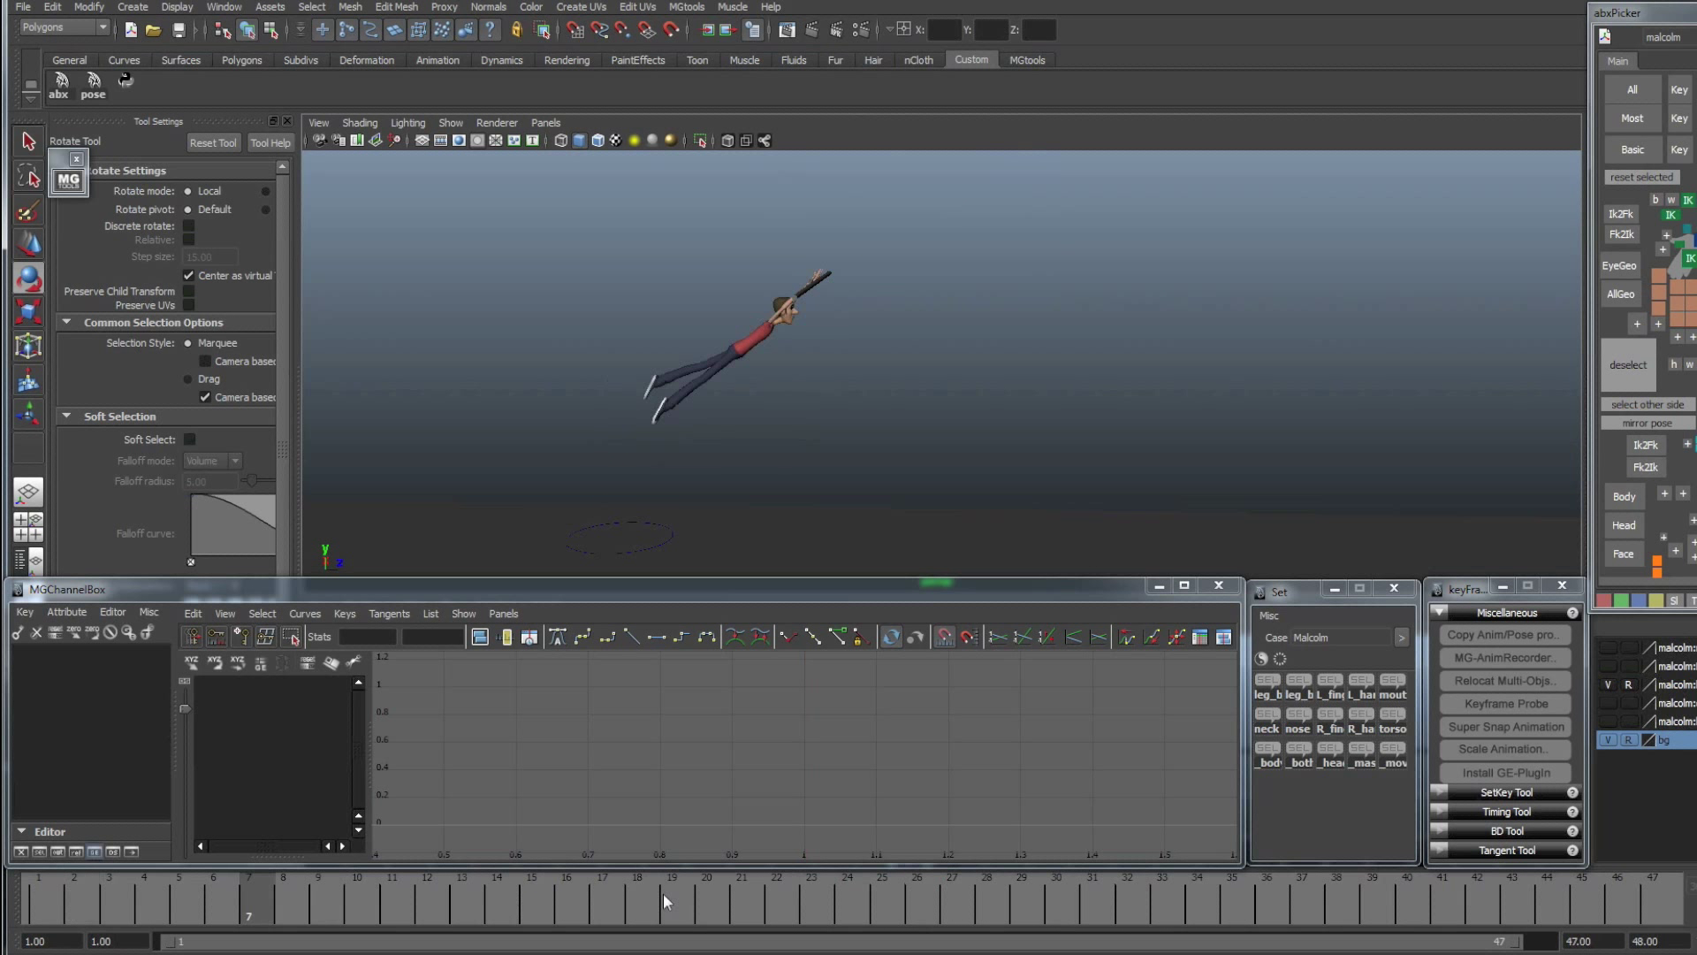
left_click_drag(65, 893, 41, 894)
- With Malcolm's placement control selected, examine the swing poses at frames 11, 17 and 15, then deselect it and play the animation
left_click(1632, 90)
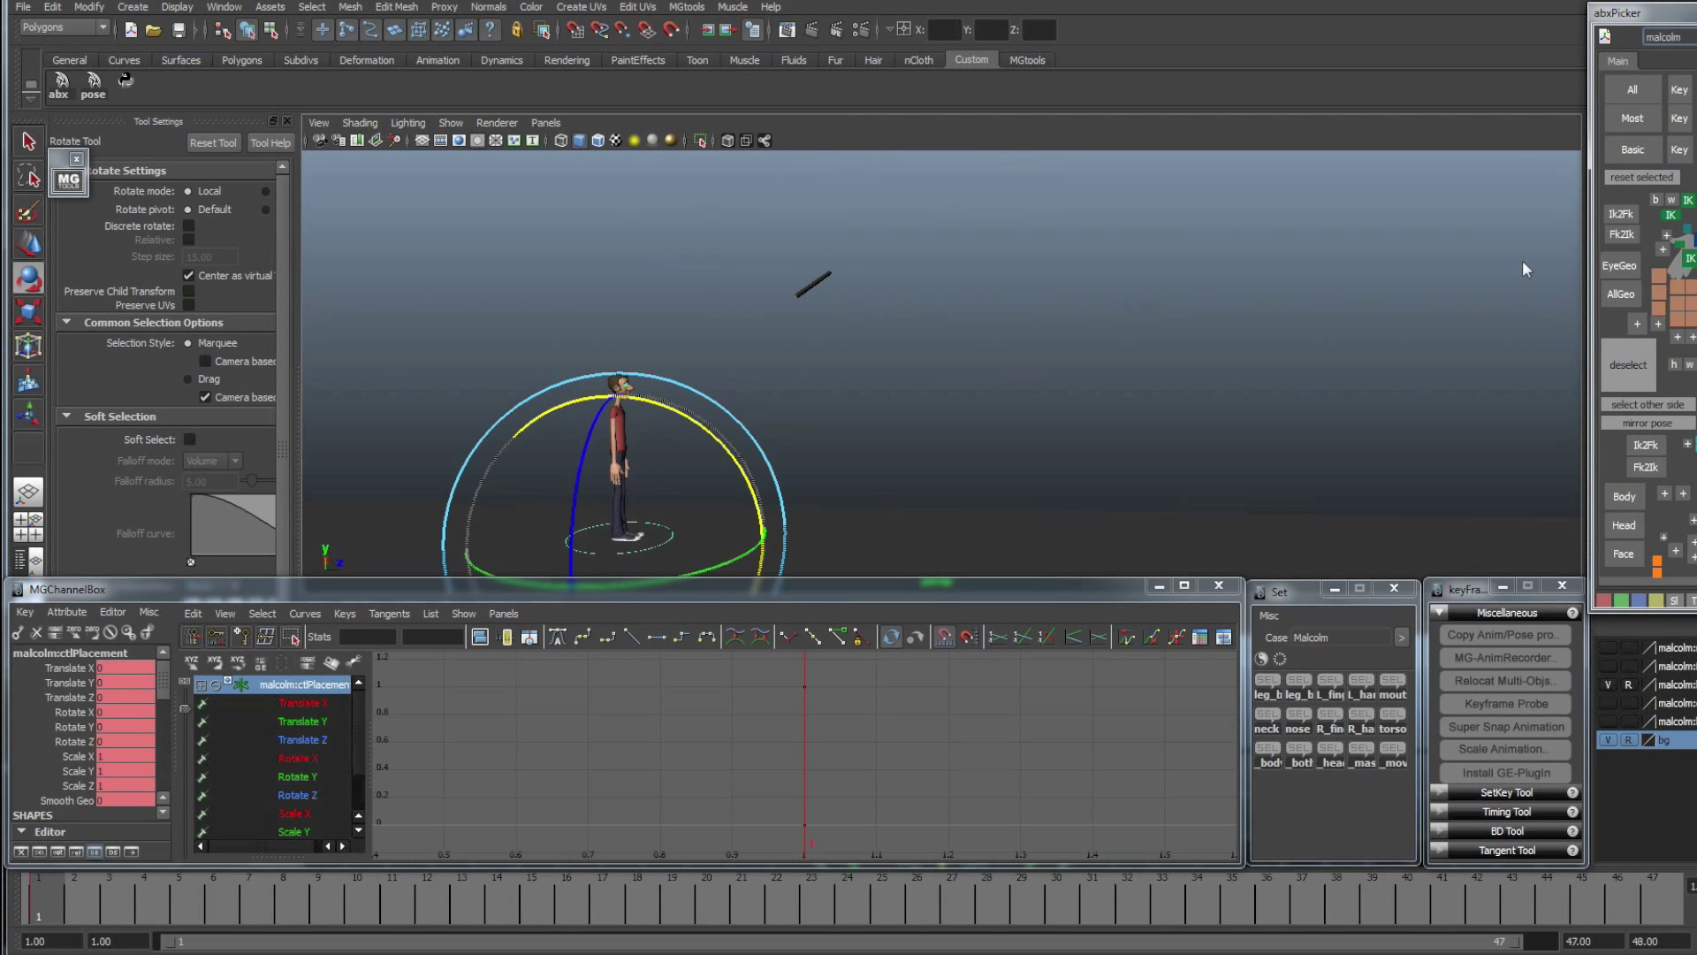
left_click_drag(56, 898, 390, 900)
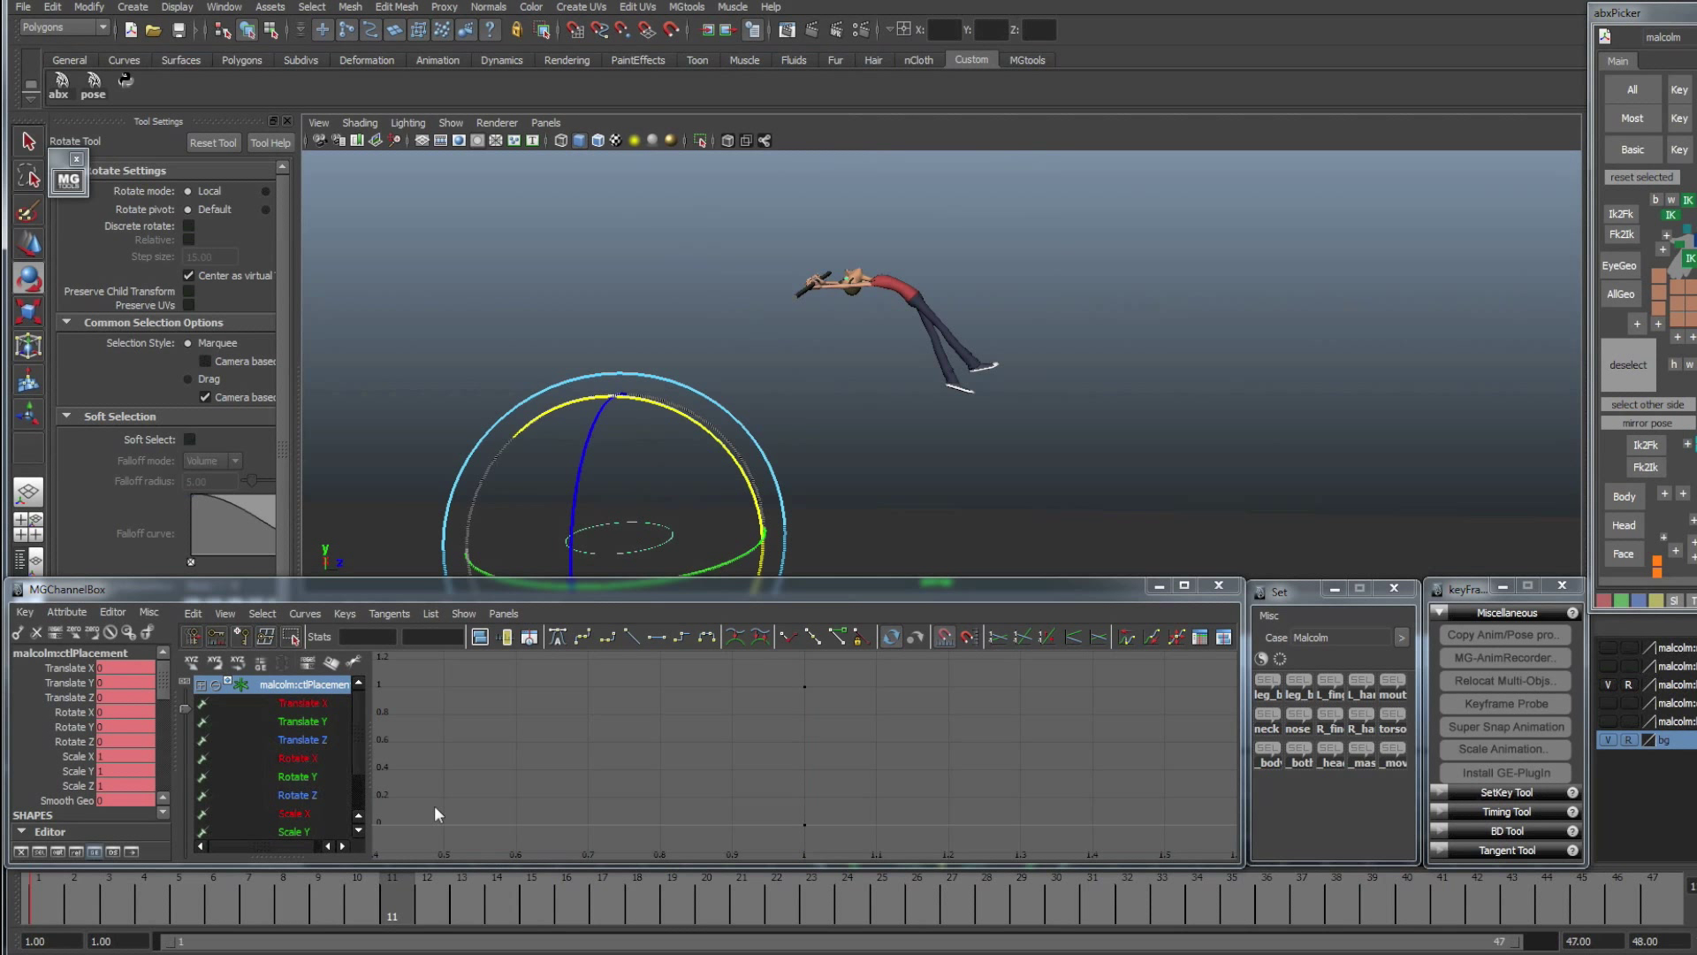
key("r")
middle_click_drag(665, 529, 898, 412)
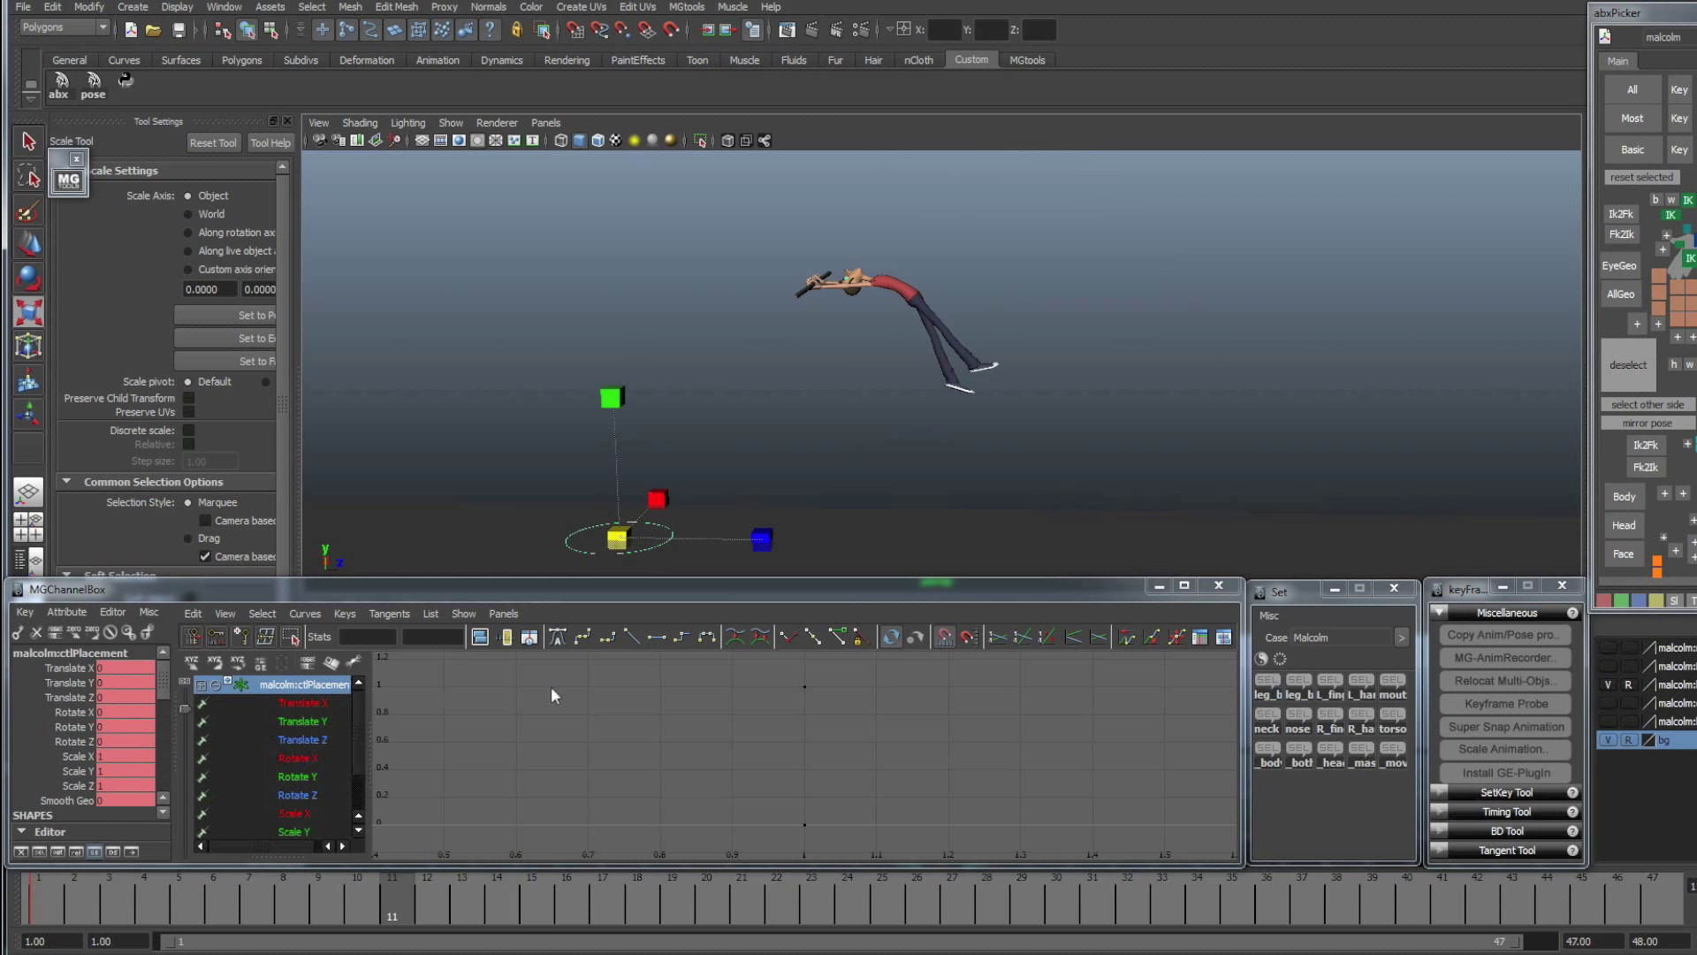
left_click_drag(407, 905, 591, 840)
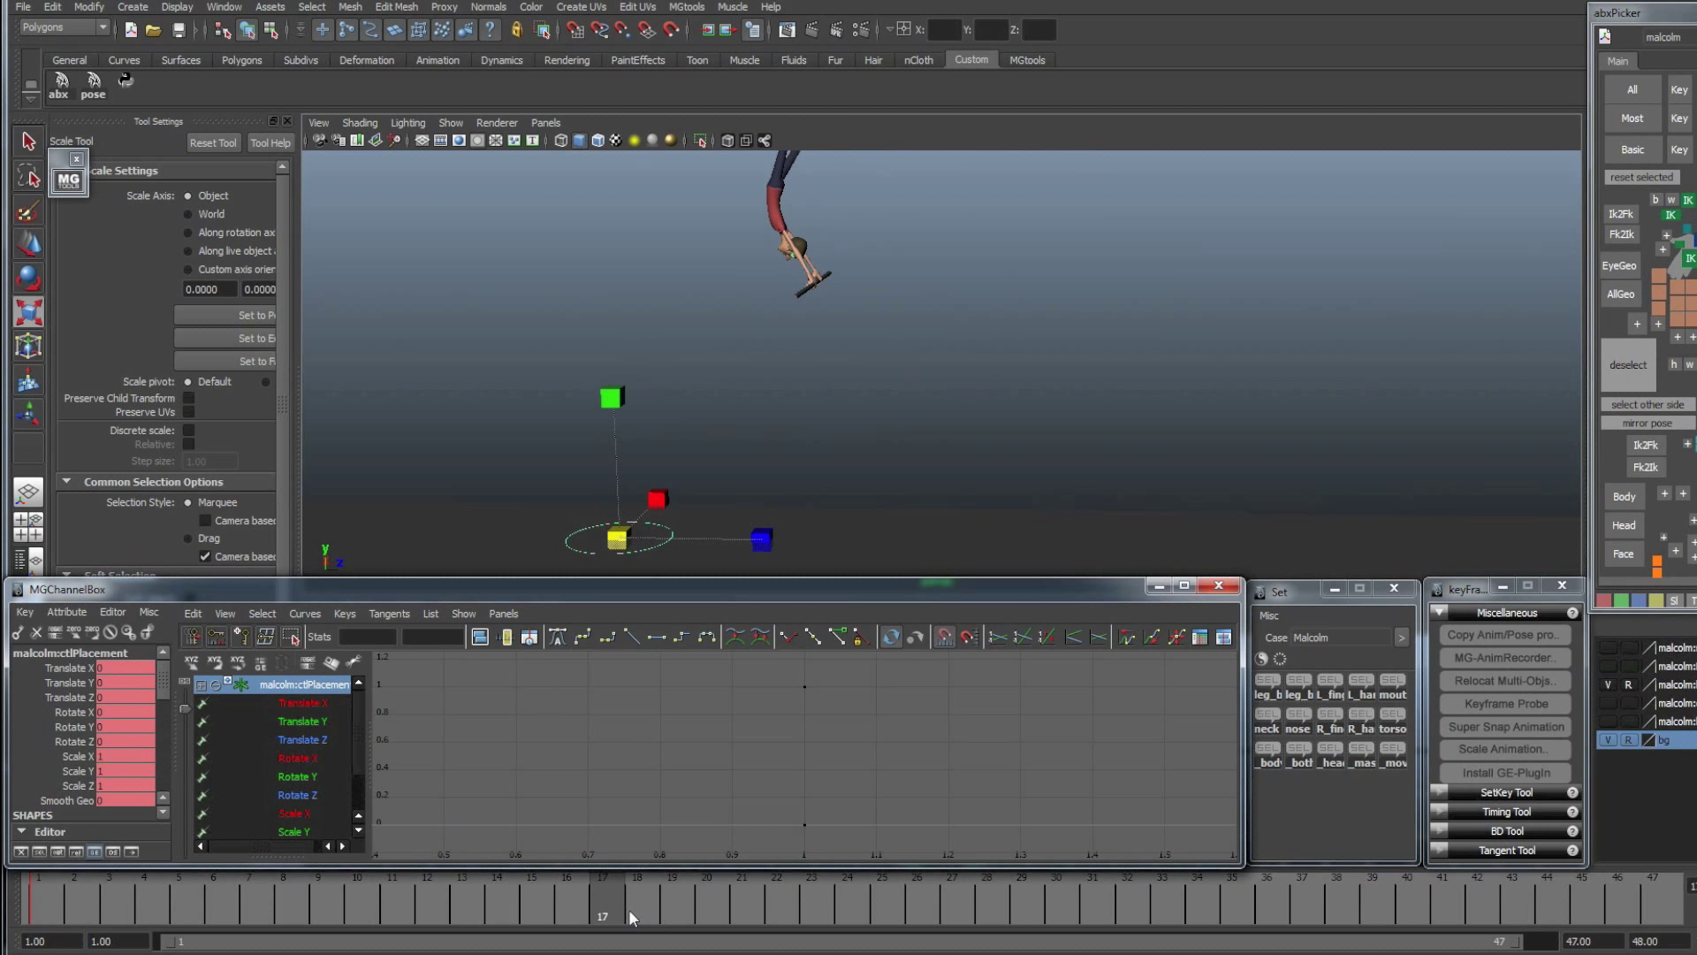
left_click_drag(603, 902, 531, 895)
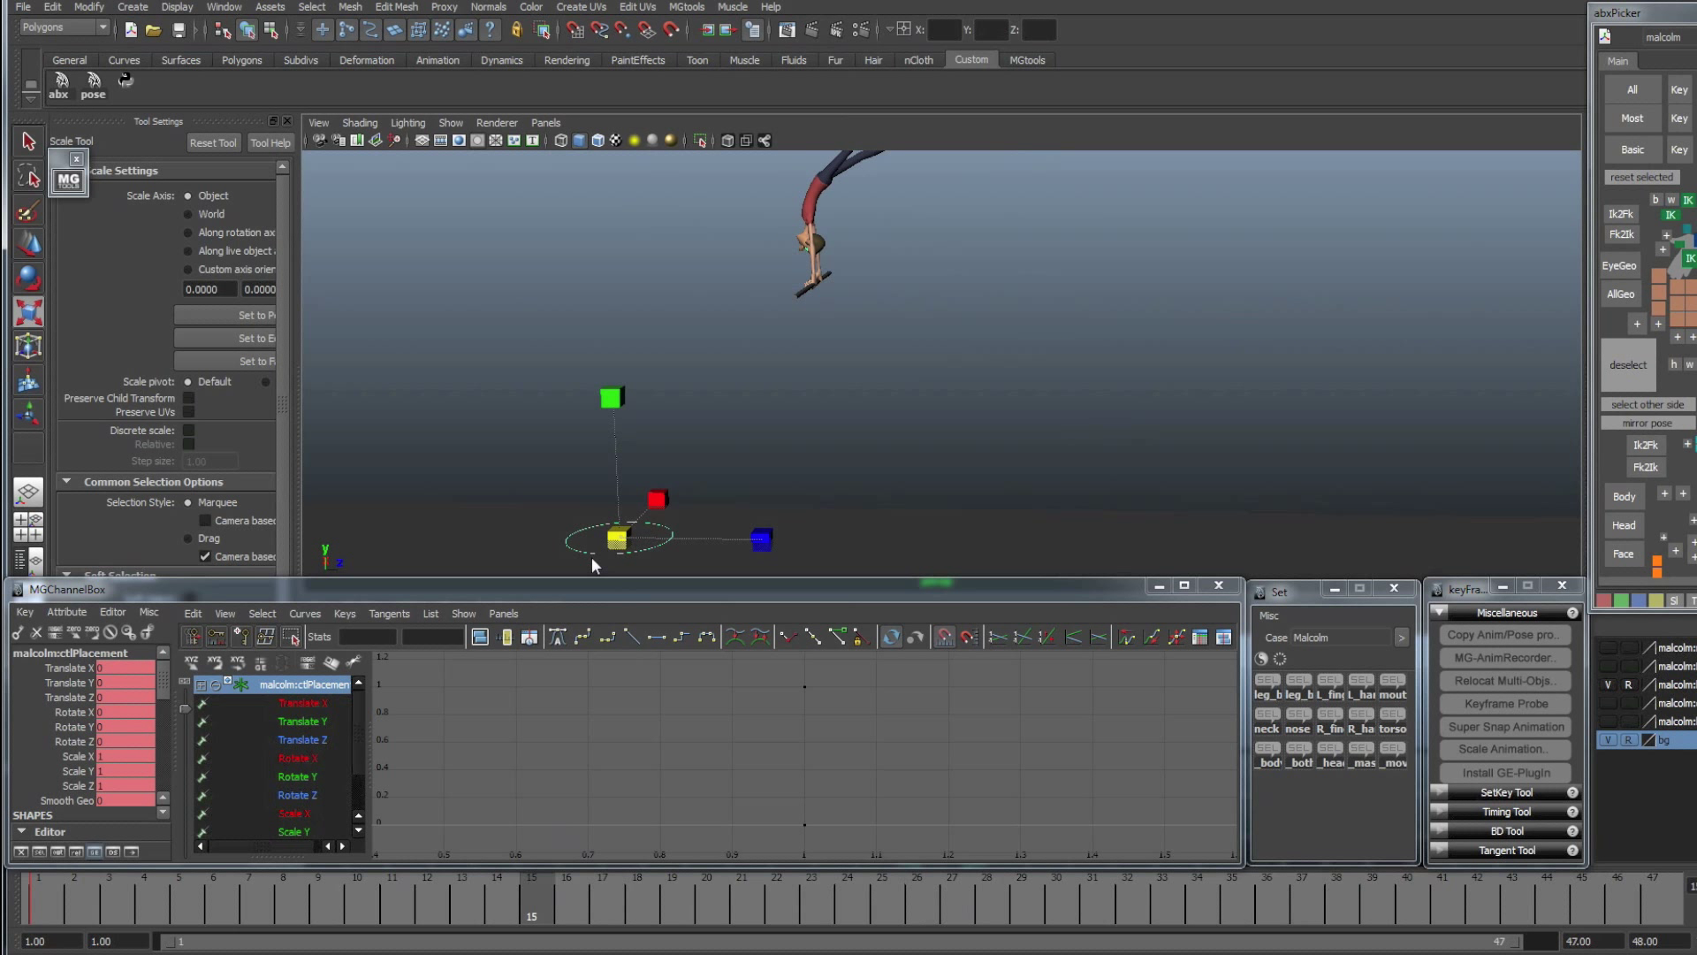
left_click(1345, 358)
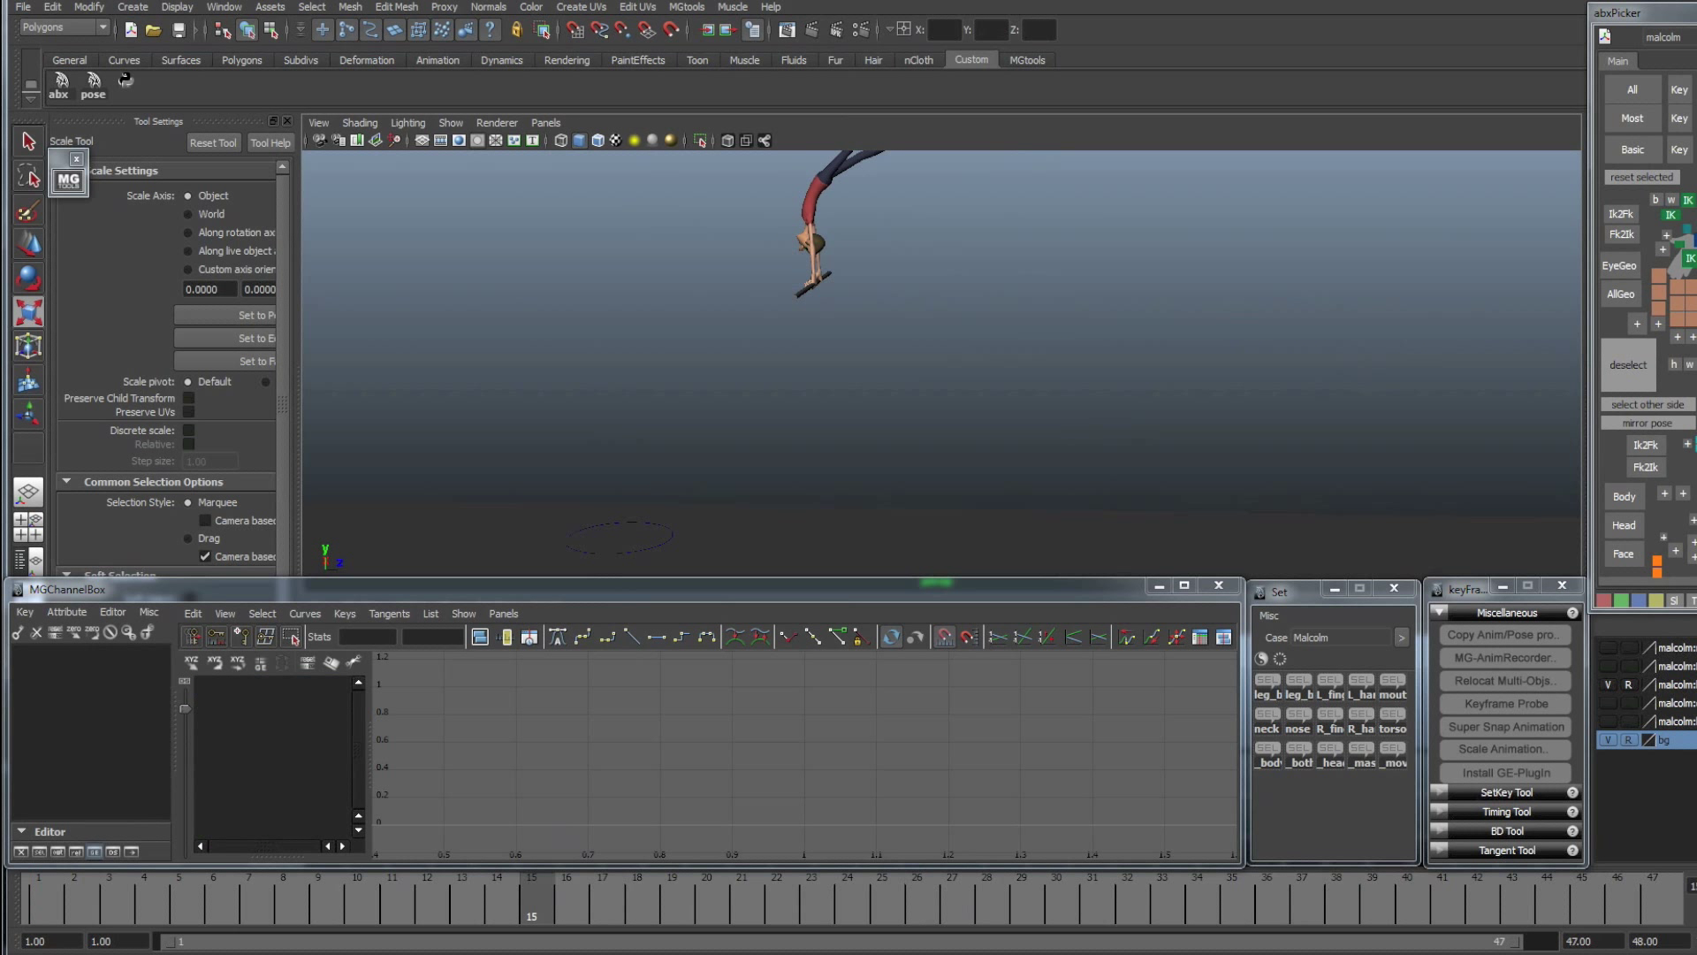
key("alt+v")
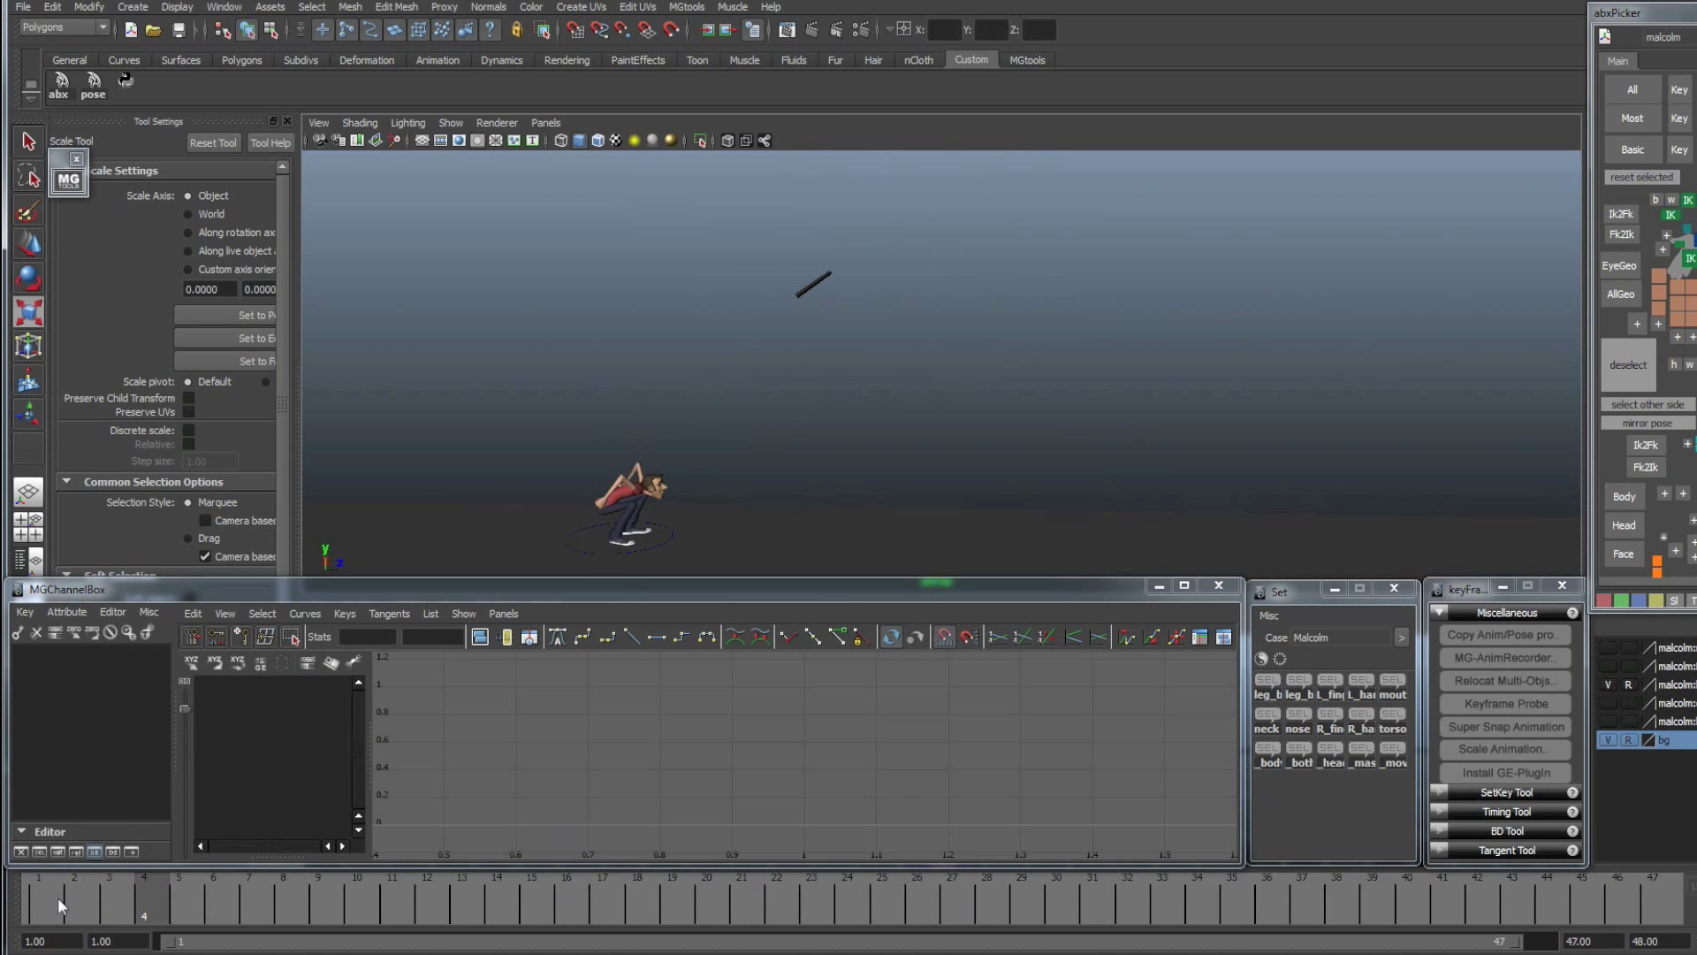
- Select both foot IK controls at frame 1 and apply an Euler Filter to their animation curves
left_click(1633, 89)
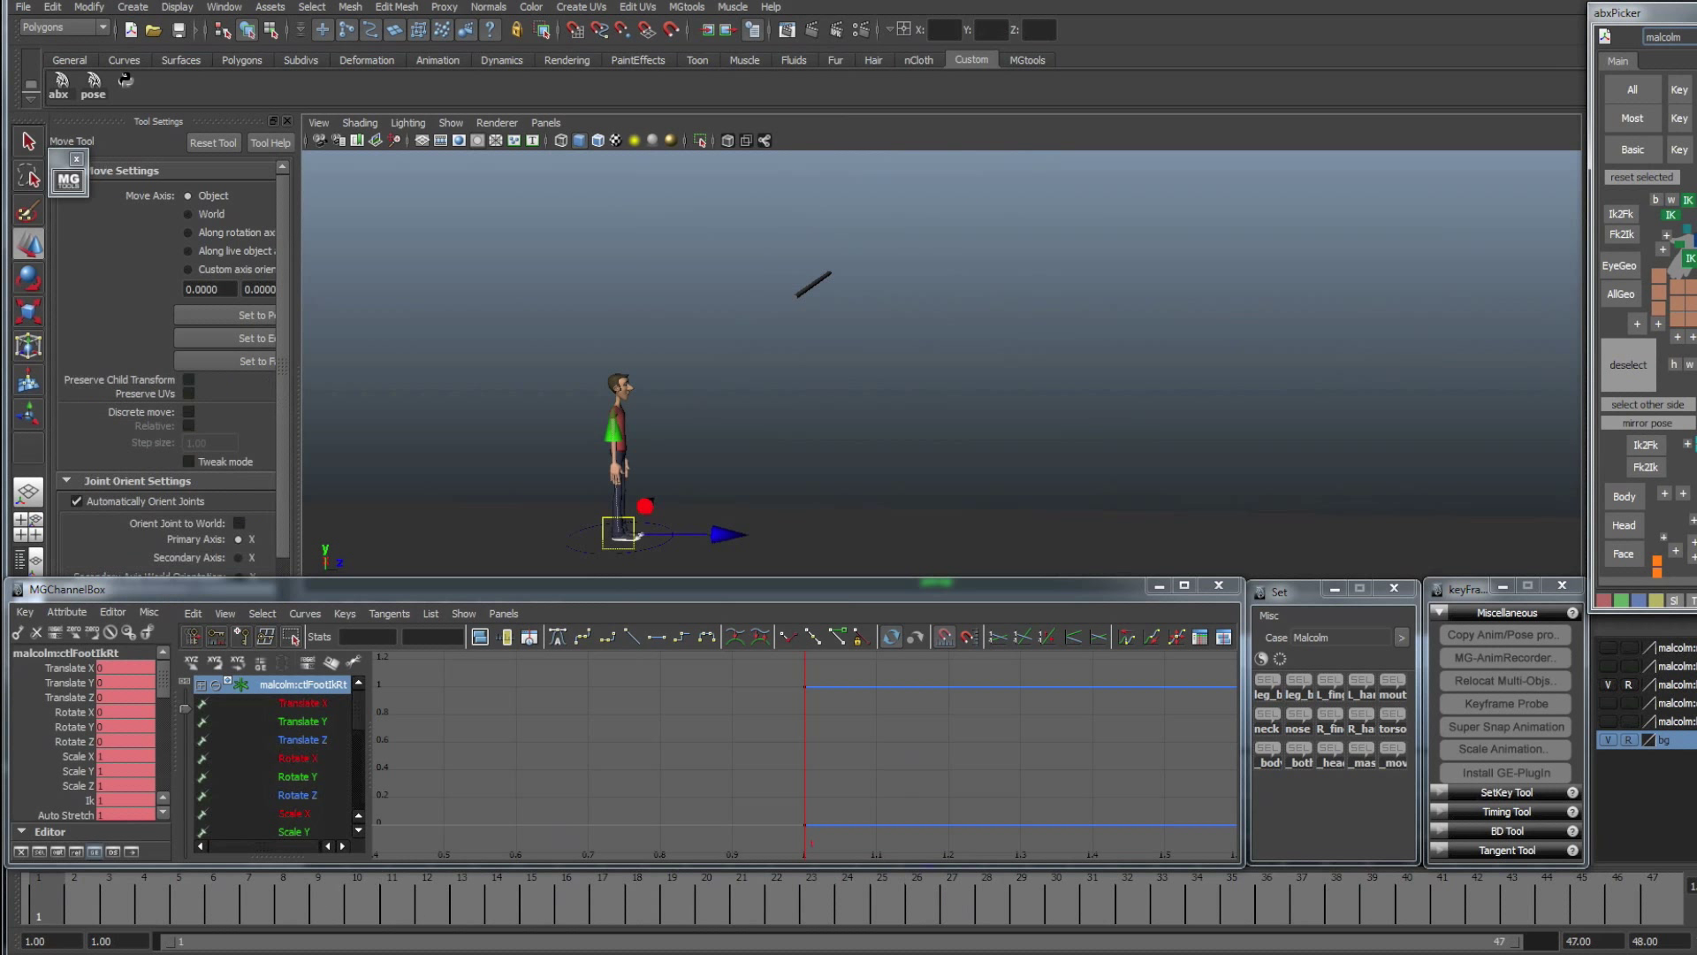
left_click(878, 815)
key("a")
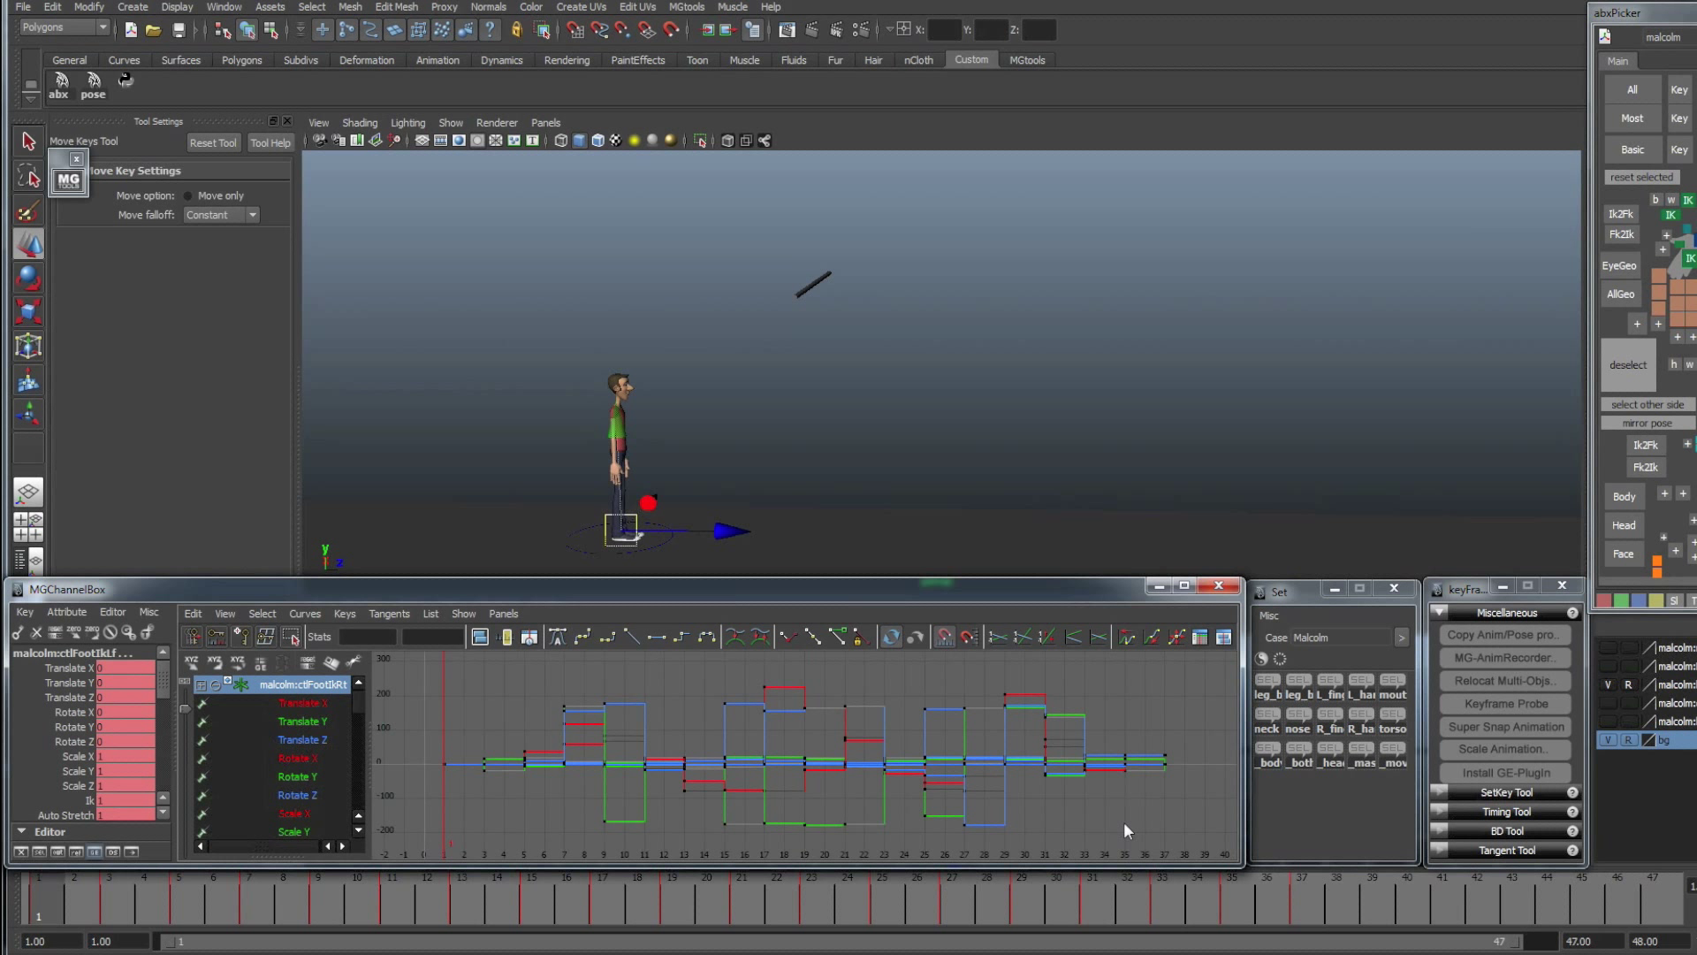
right_click_drag(1124, 827, 829, 751, "alt")
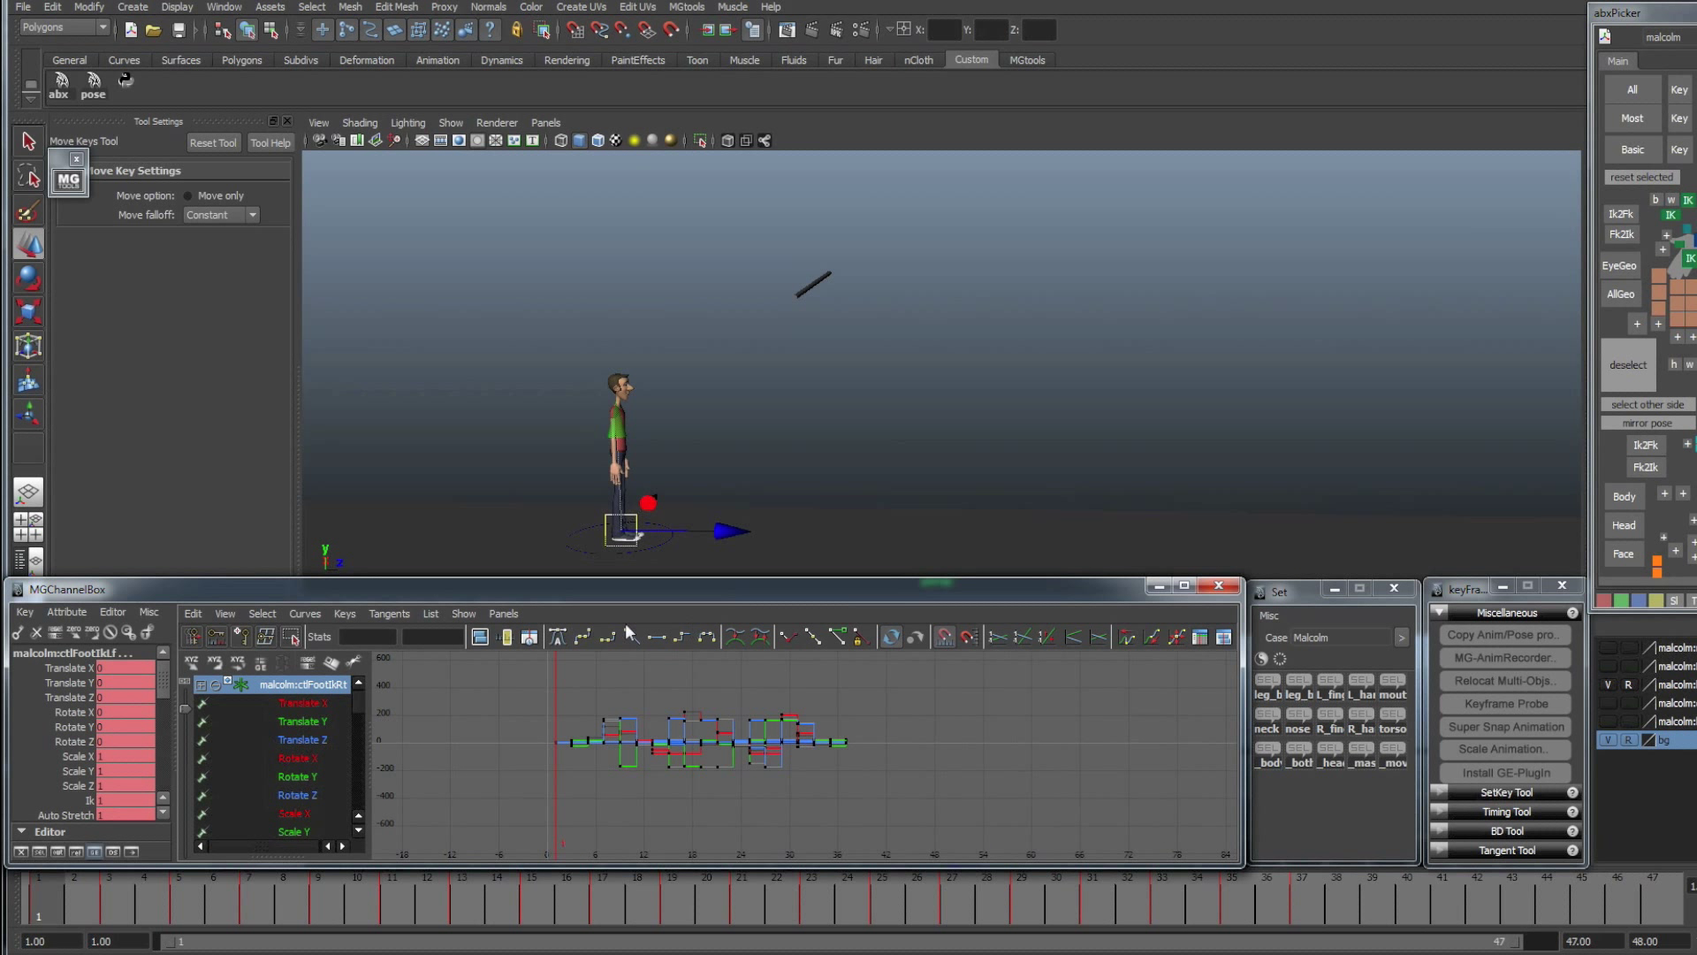
mouse_move(77, 900)
left_mouse_down()
mouse_move(786, 911)
mouse_move(899, 935)
mouse_move(1063, 910)
mouse_move(1285, 910)
mouse_move(38, 909)
left_mouse_up()
left_click(891, 855)
key("a")
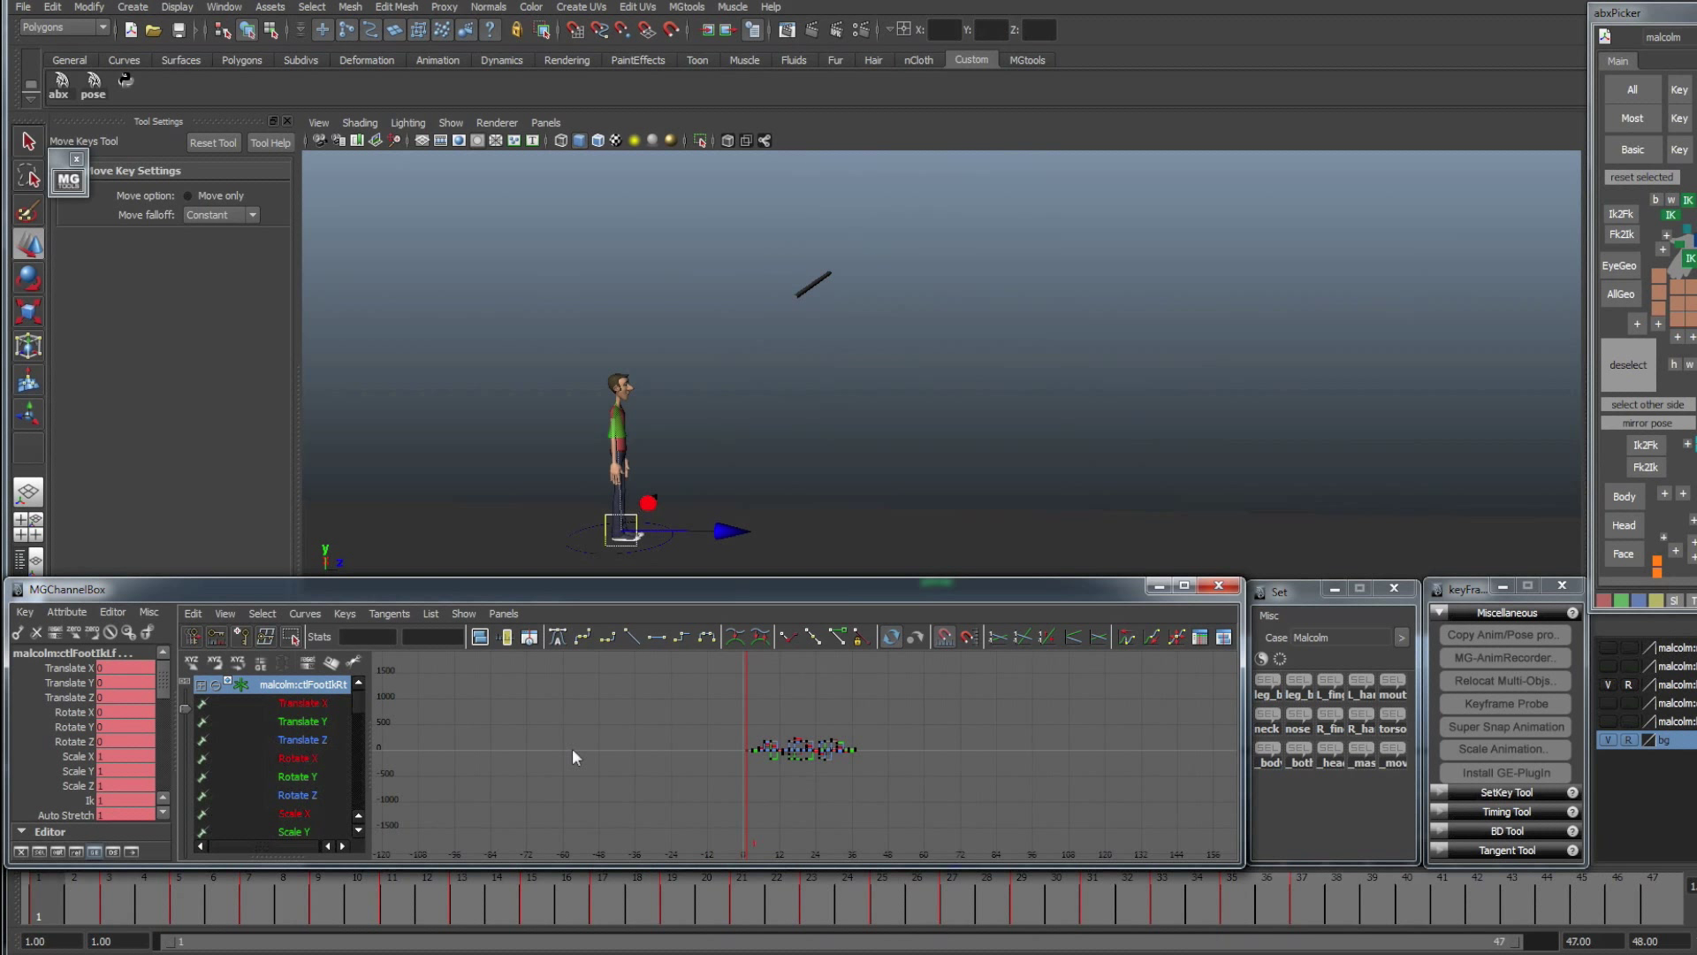
left_click(306, 614)
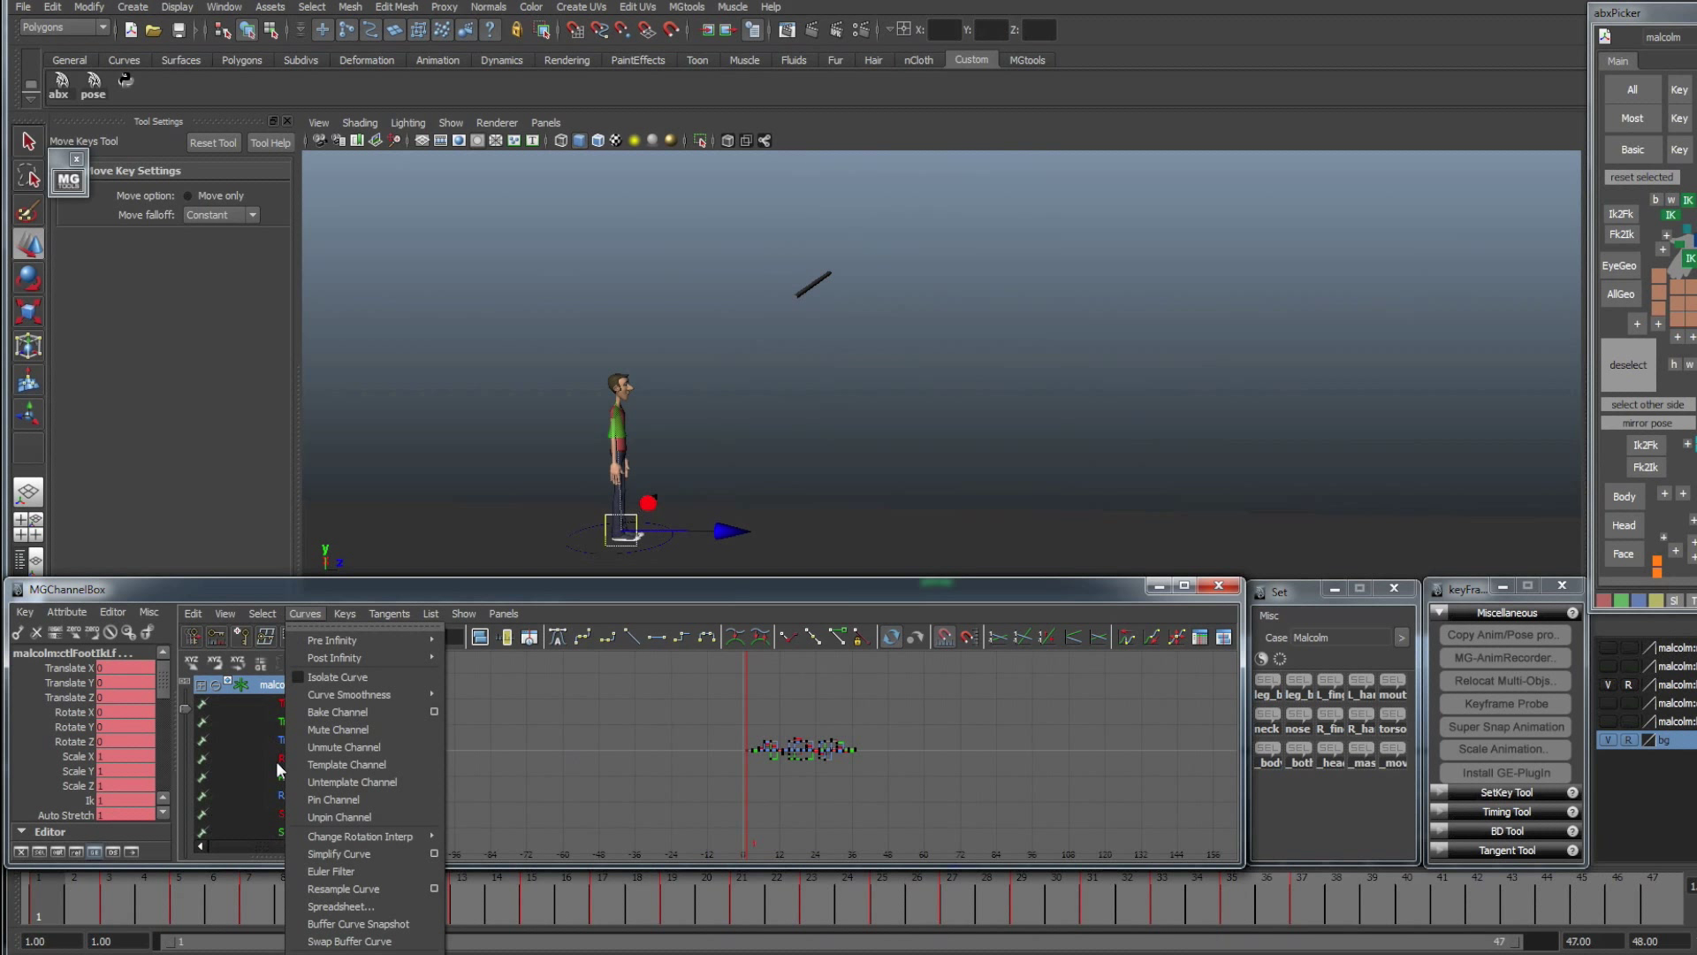
left_click(318, 871)
scroll(639, 771, "up", 6)
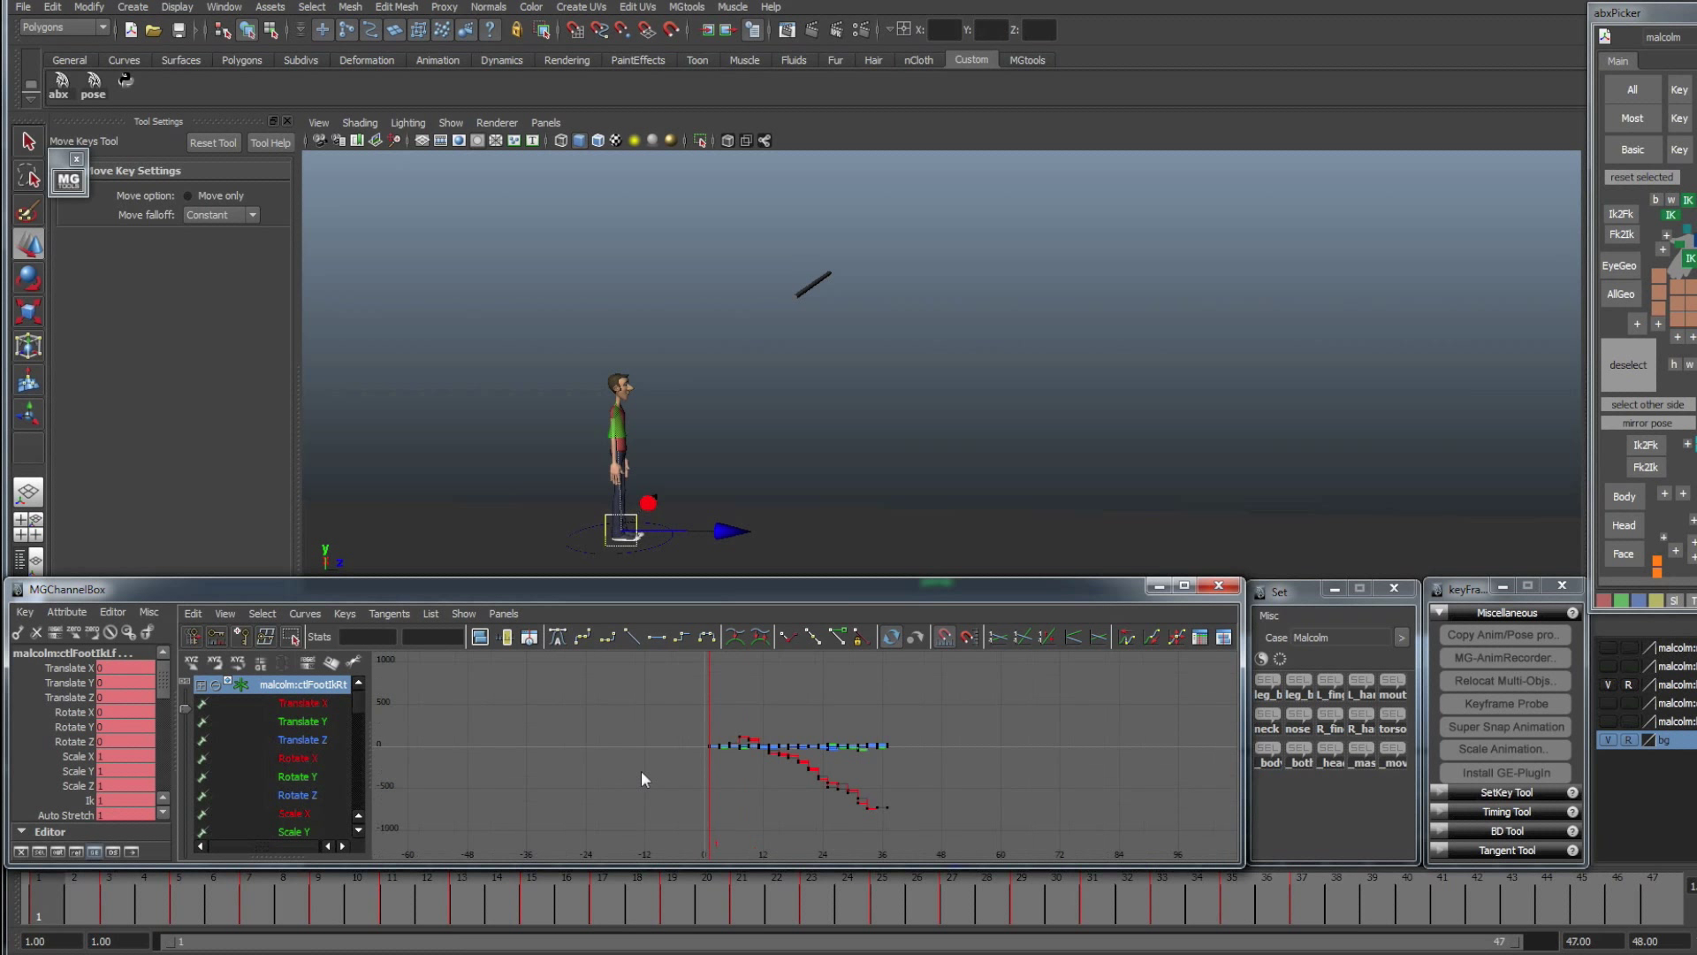
middle_click_drag(621, 747, 607, 742, "alt")
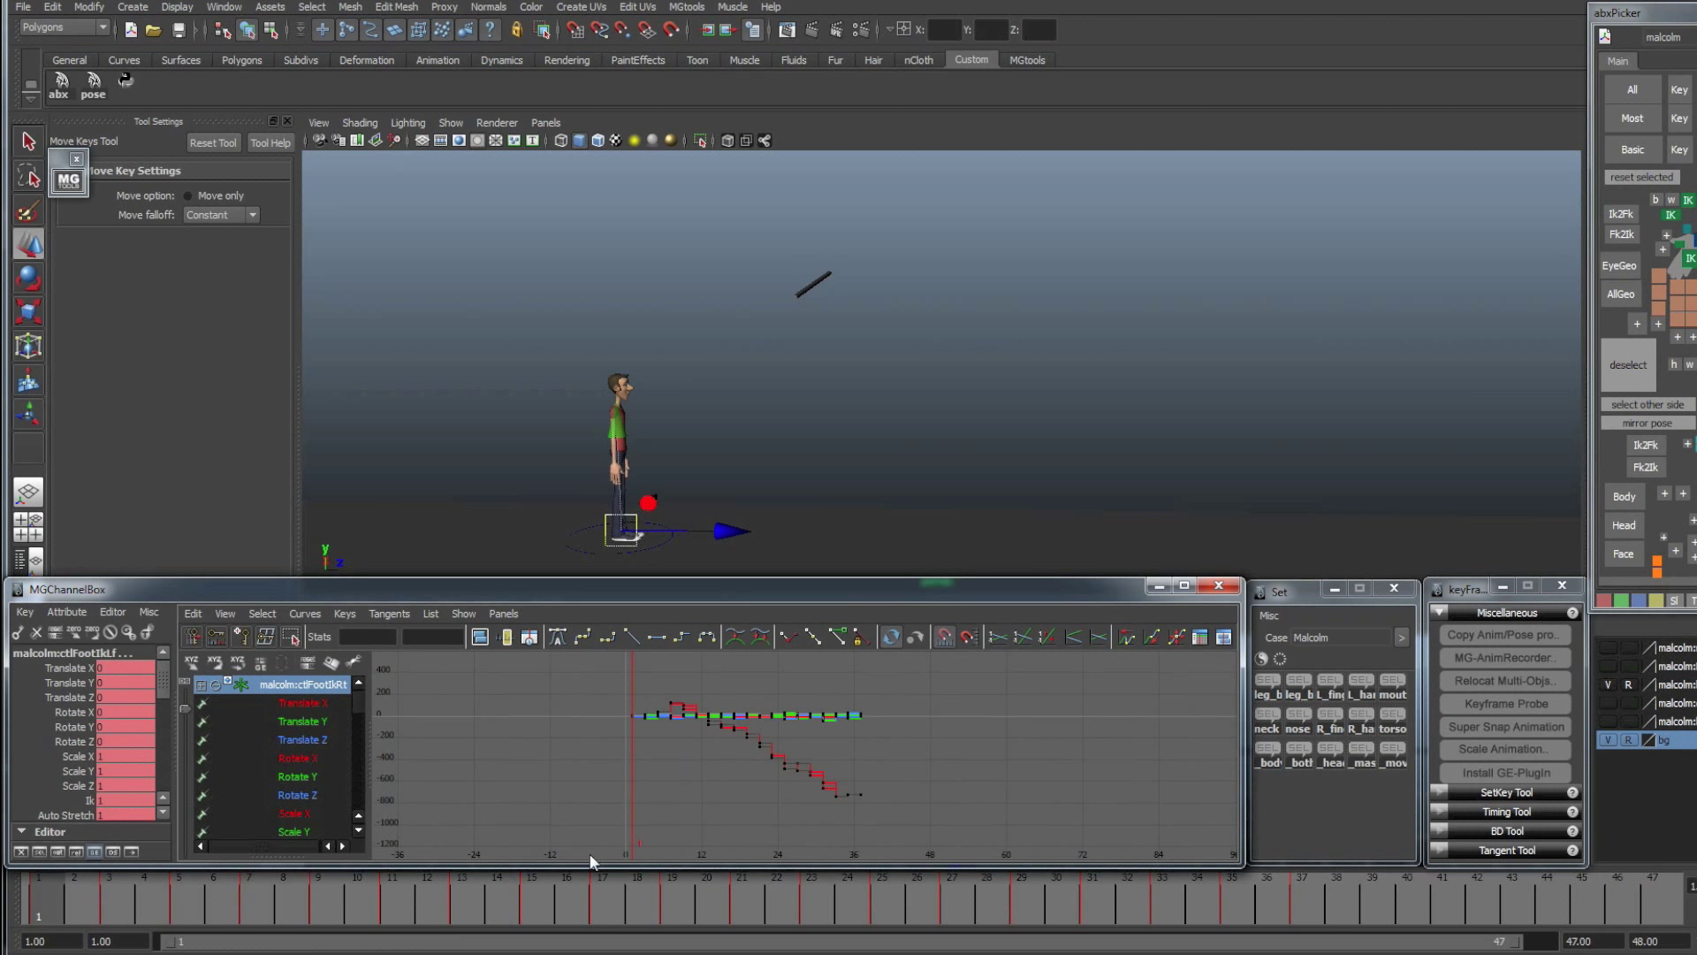
- Go to frame 3, select Malcolm's body control and apply an Euler Filter to its curves
left_click_drag(95, 894, 427, 900)
left_click(109, 894)
left_click(1695, 265)
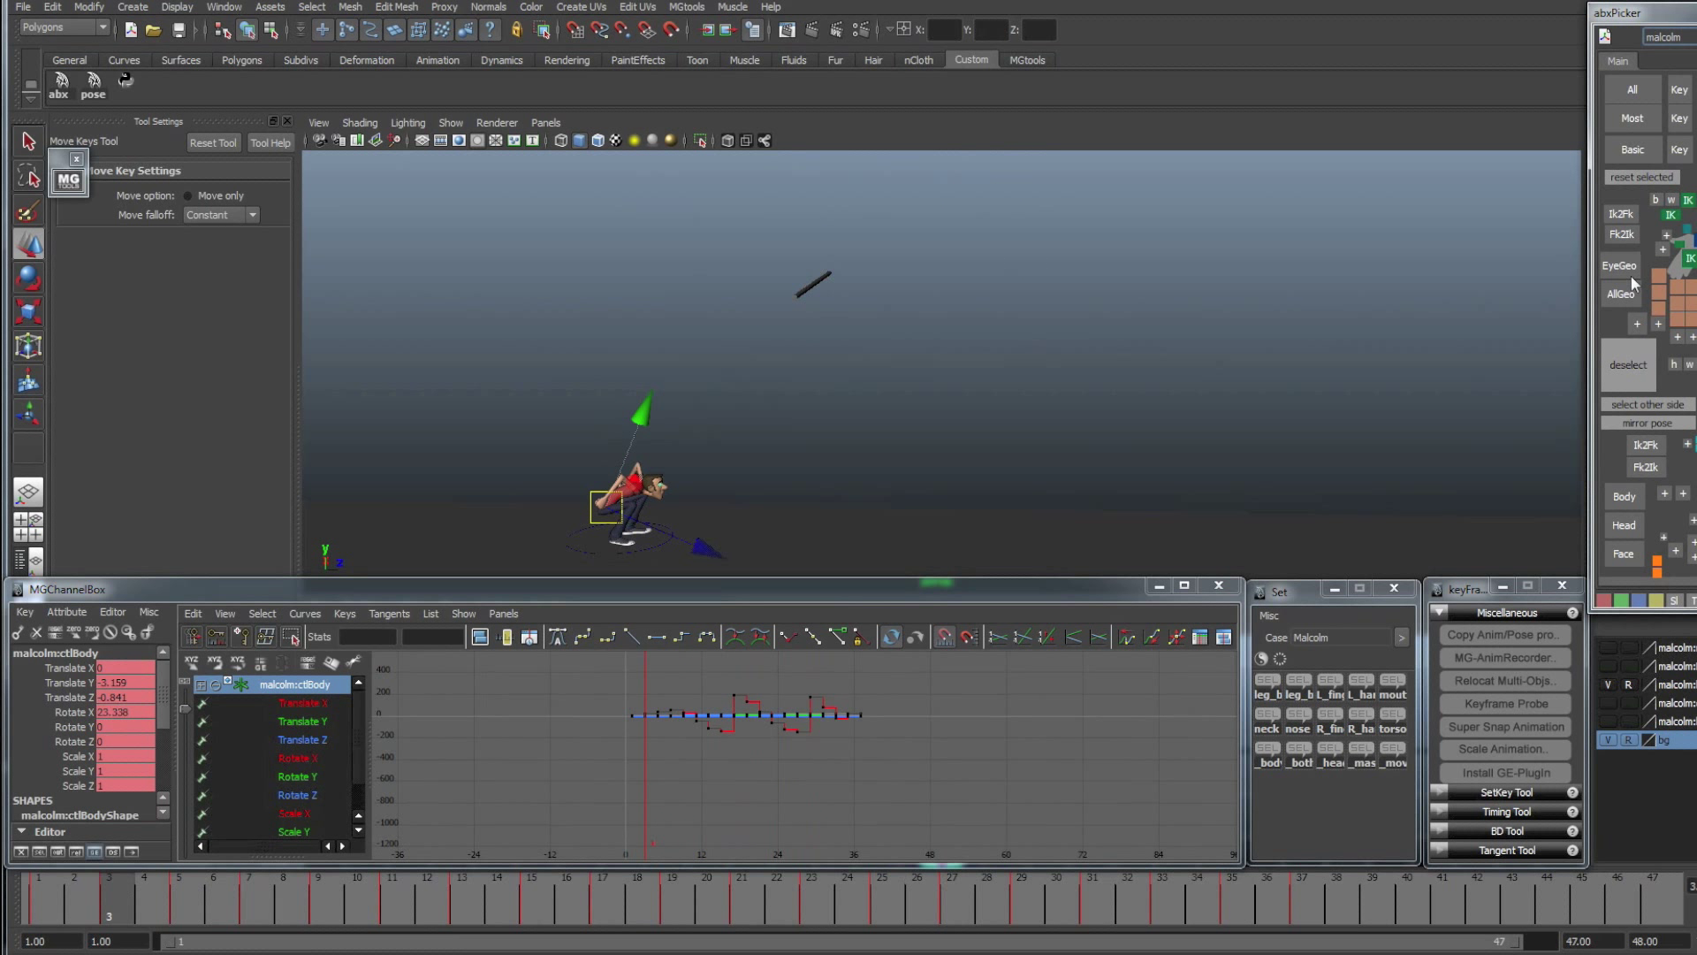
left_click(303, 614)
left_click(339, 872)
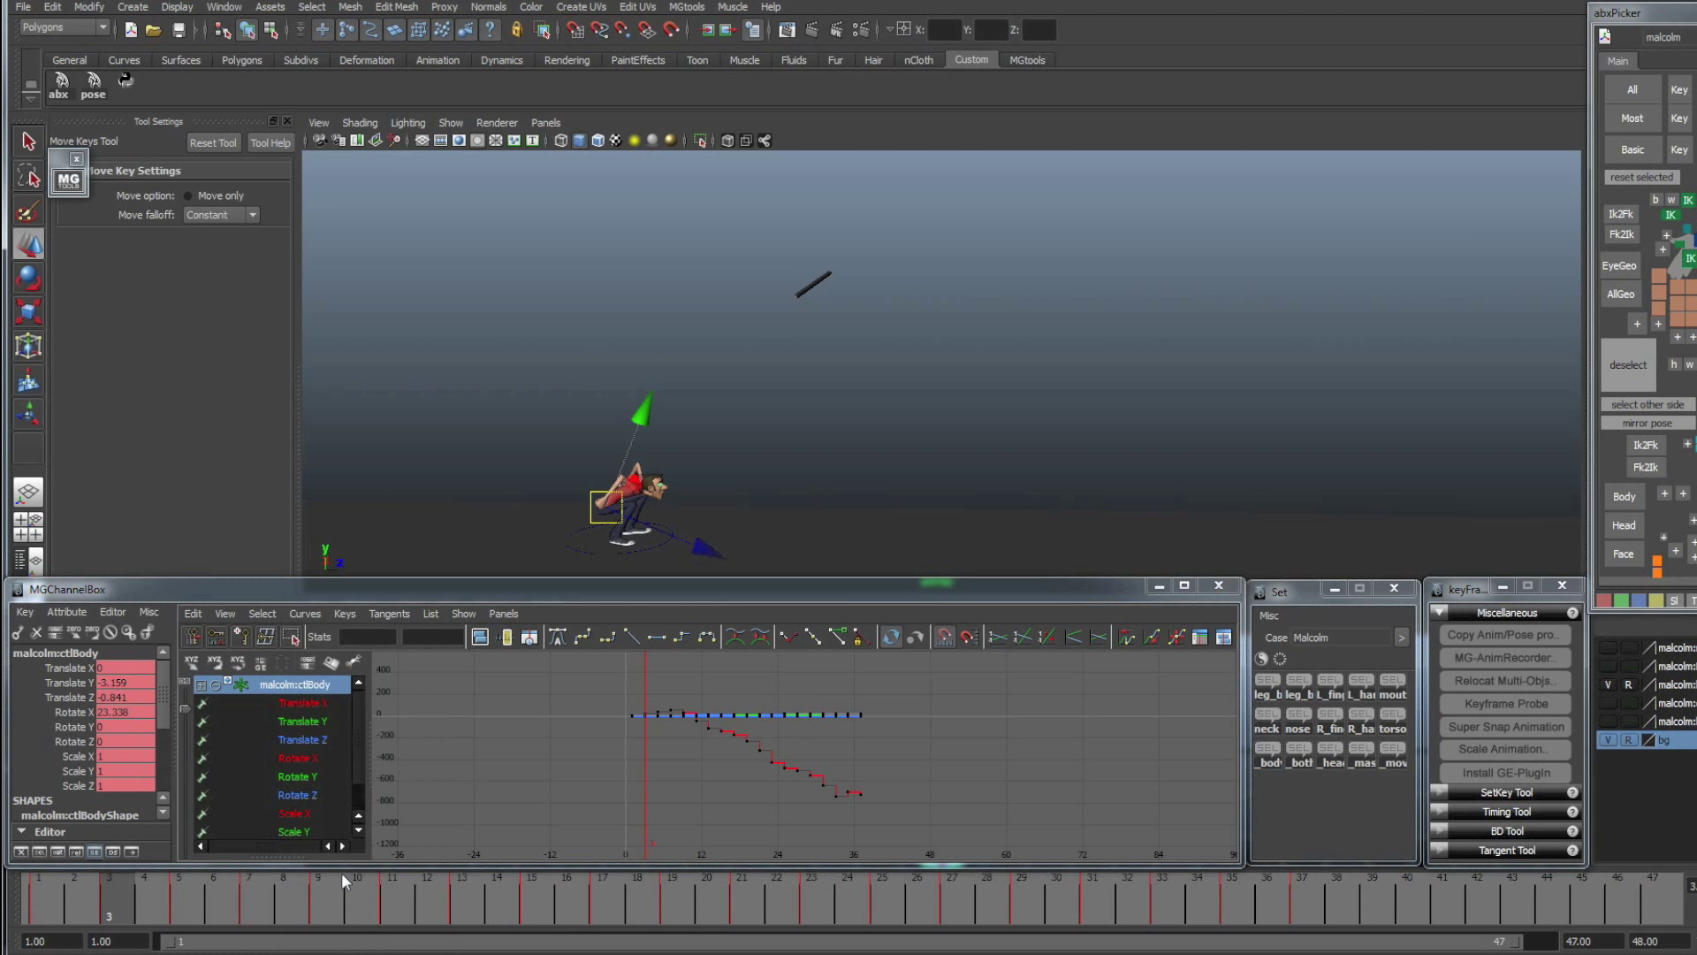
- Apply an Euler Filter to the curves of both arm IK controls and scrub through the animation back to frame 1
left_click(1690, 258)
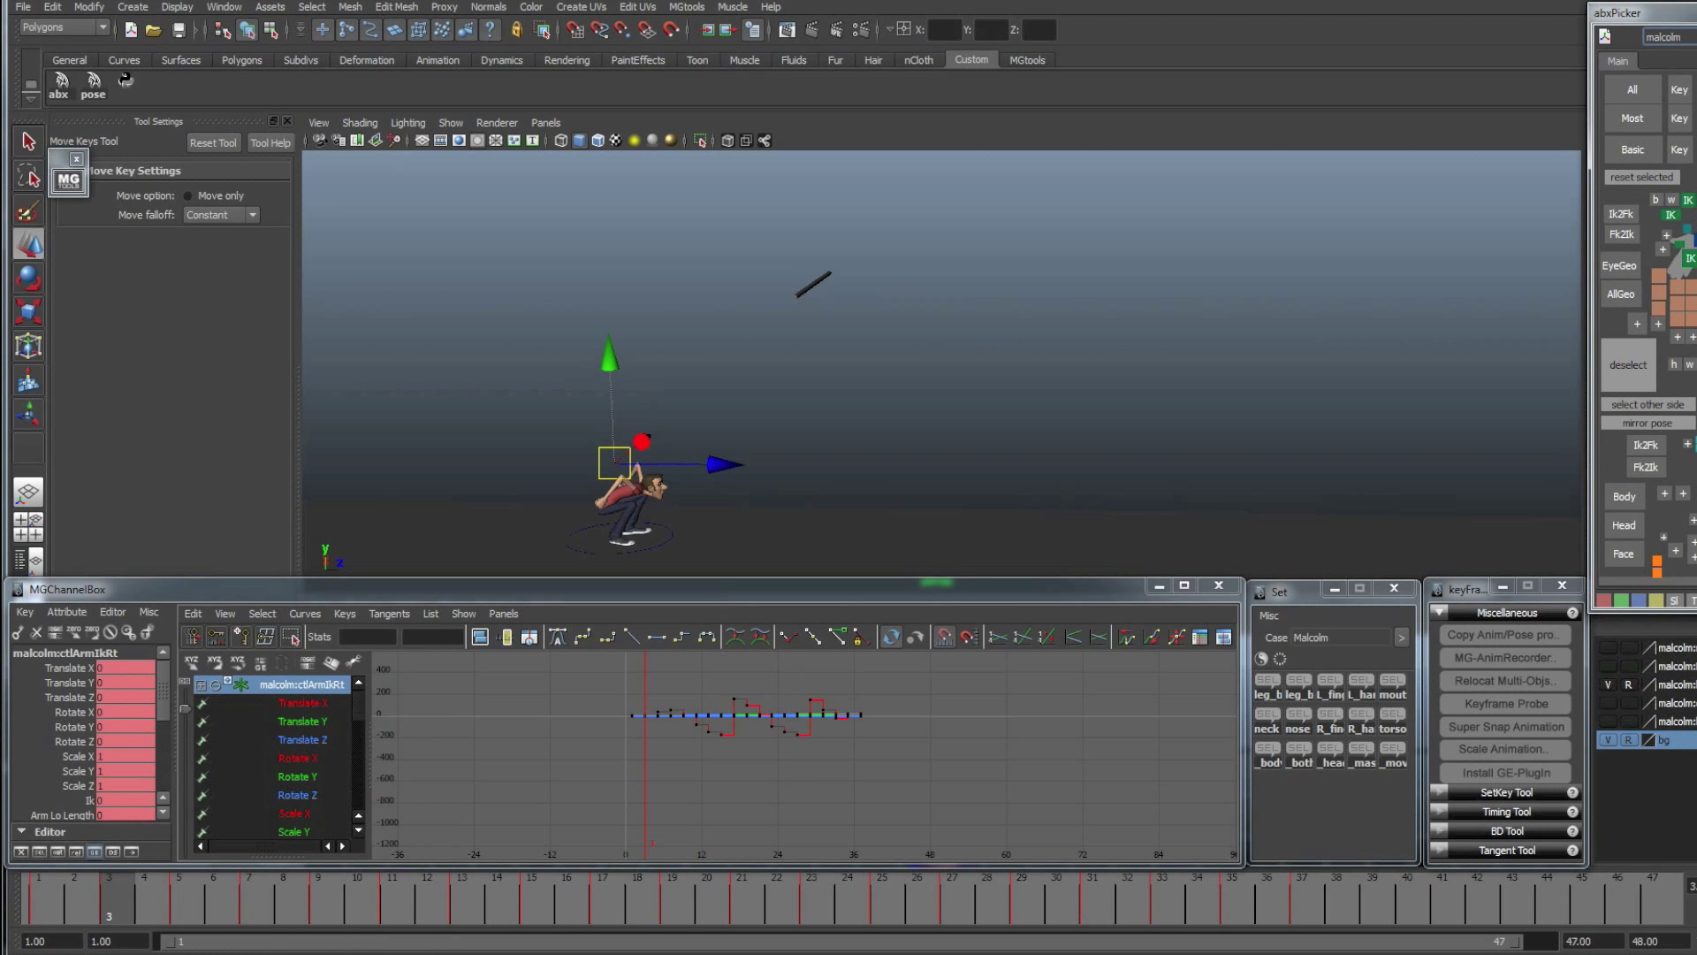
left_click(1696, 258, "shift")
left_click(315, 609)
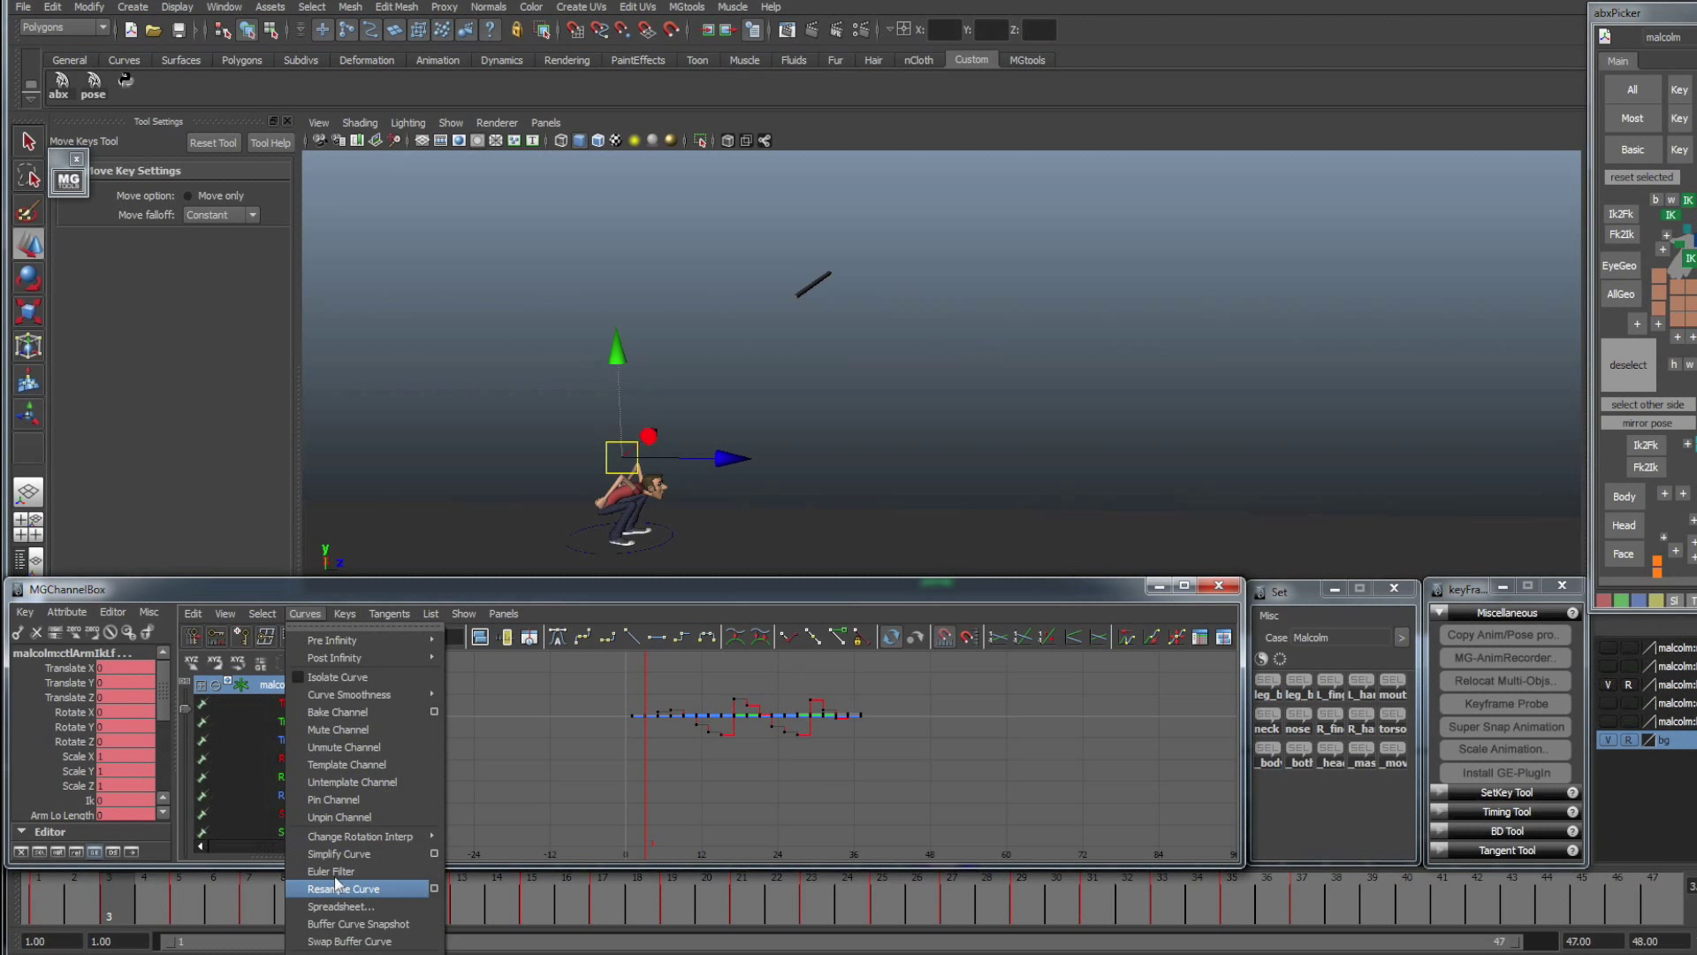
left_click(338, 887)
left_click_drag(402, 876, 963, 861)
left_click(671, 750)
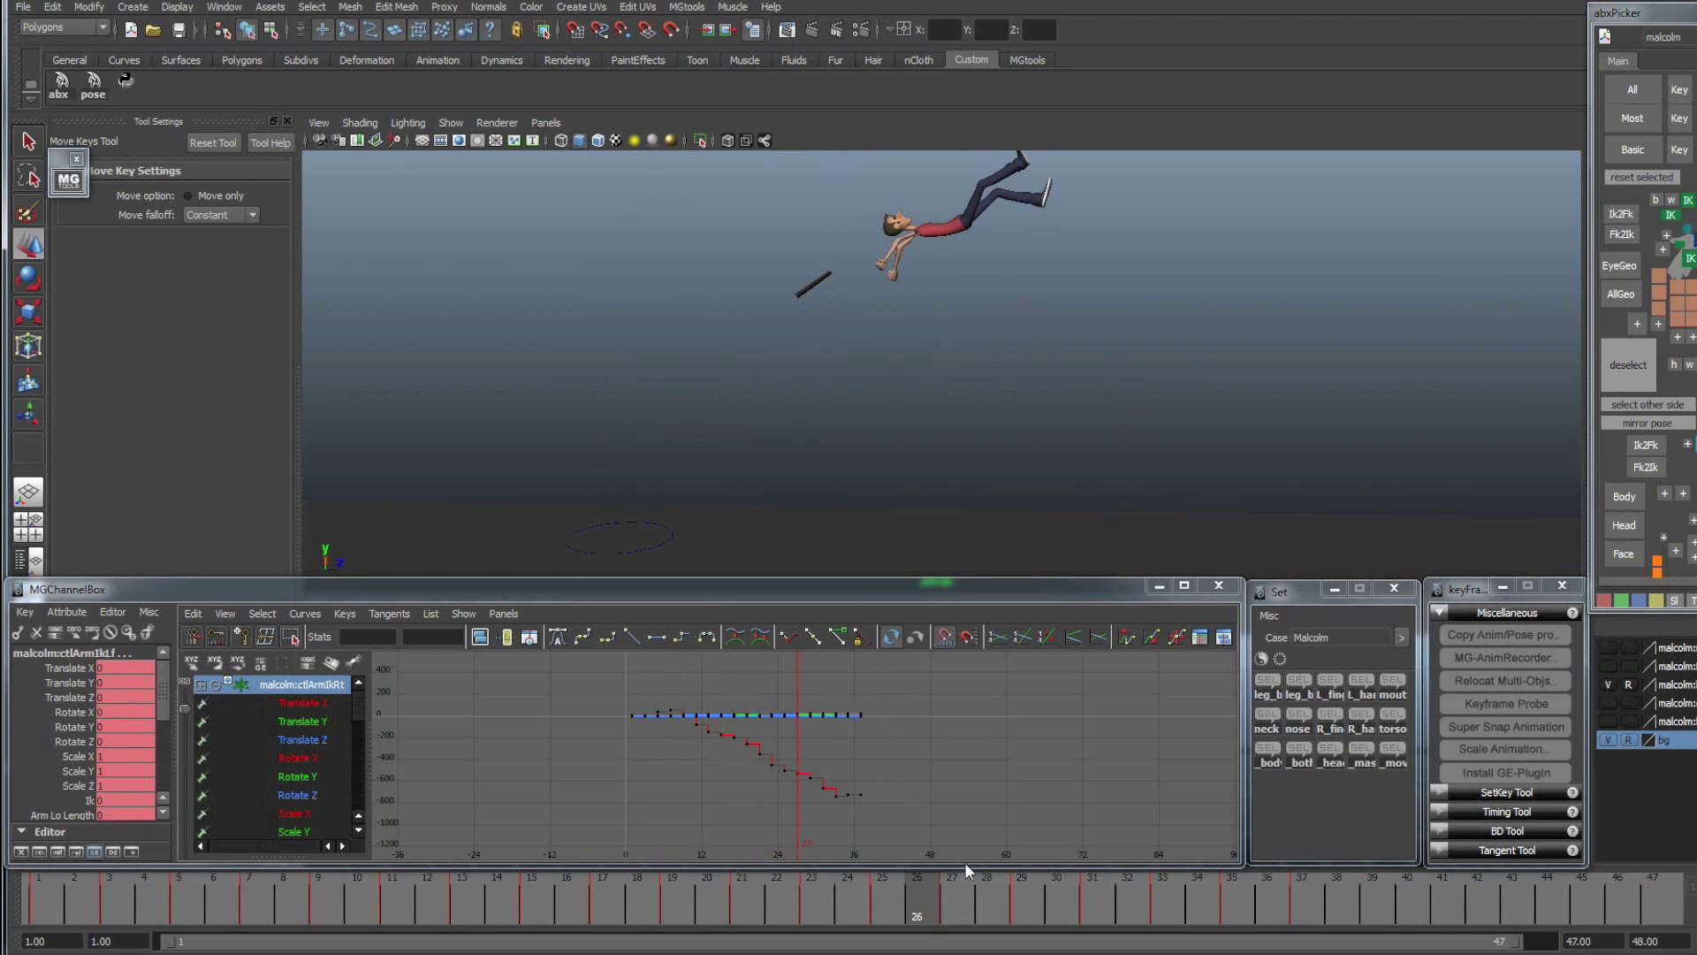
left_click_drag(854, 870, 38, 883)
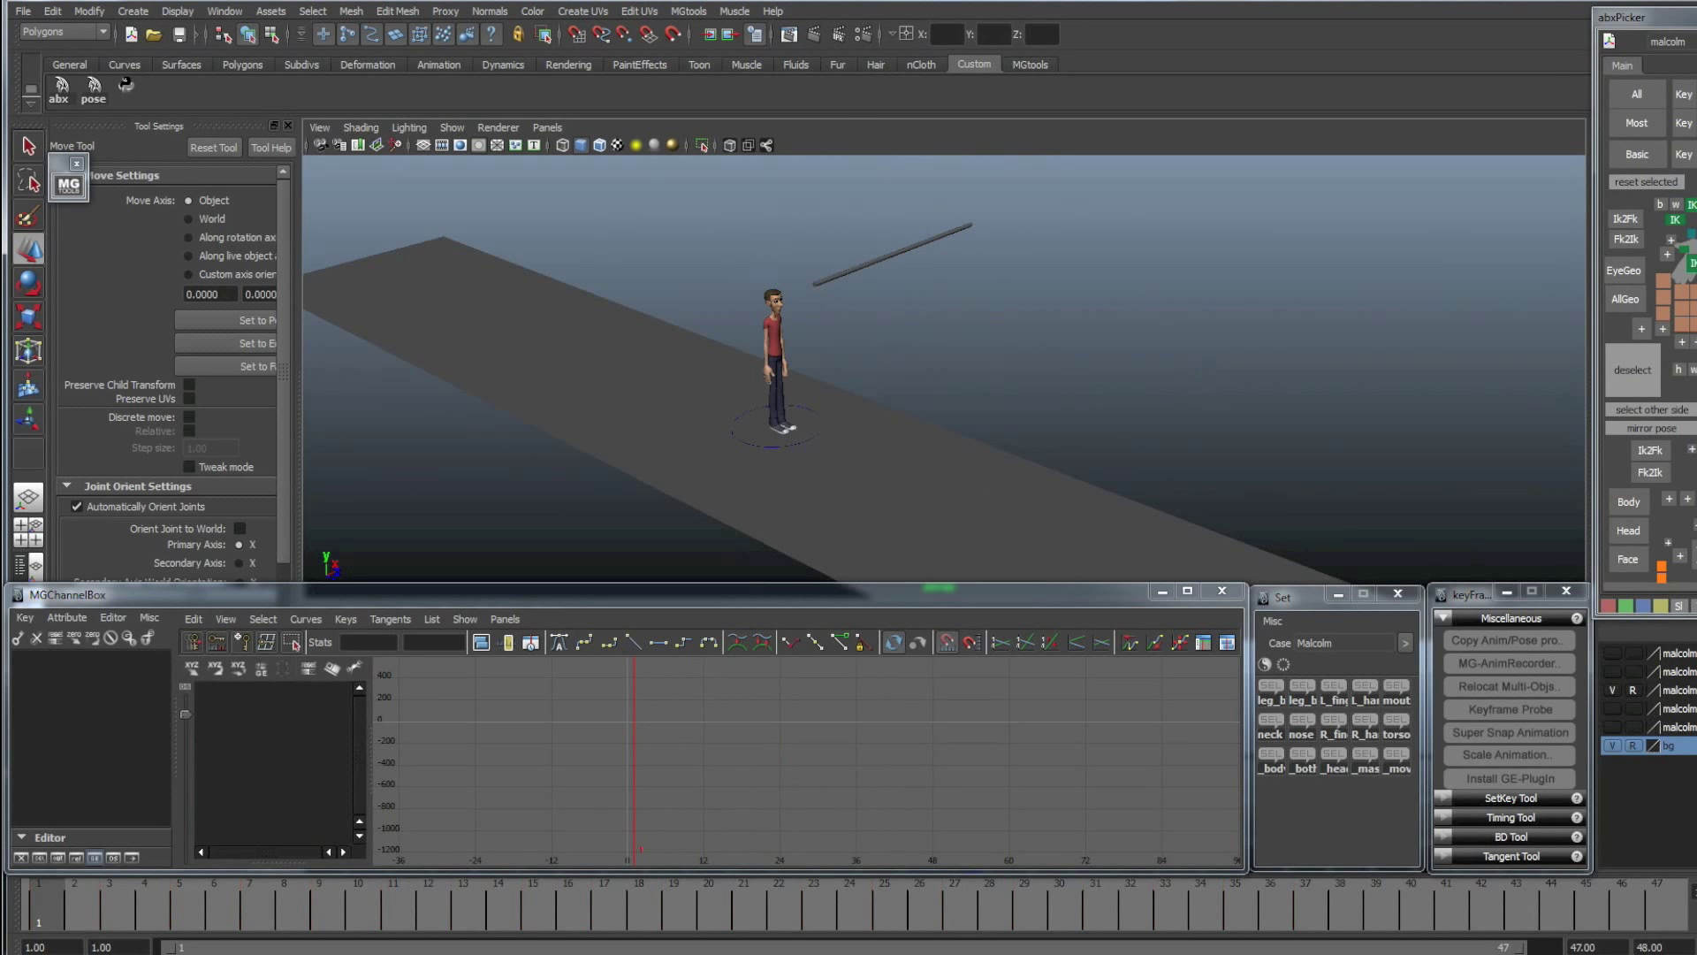
- Show Malcolm's rig control curves in the viewport and frame a close three-quarter view of his arms at frame 1
left_click(1693, 342)
middle_click_drag(706, 354, 851, 354, "alt")
right_click_drag(851, 354, 1135, 473, "alt")
left_click_drag(1135, 480, 1020, 428, "alt")
left_click(1691, 262)
left_click_drag(904, 367, 947, 380, "alt")
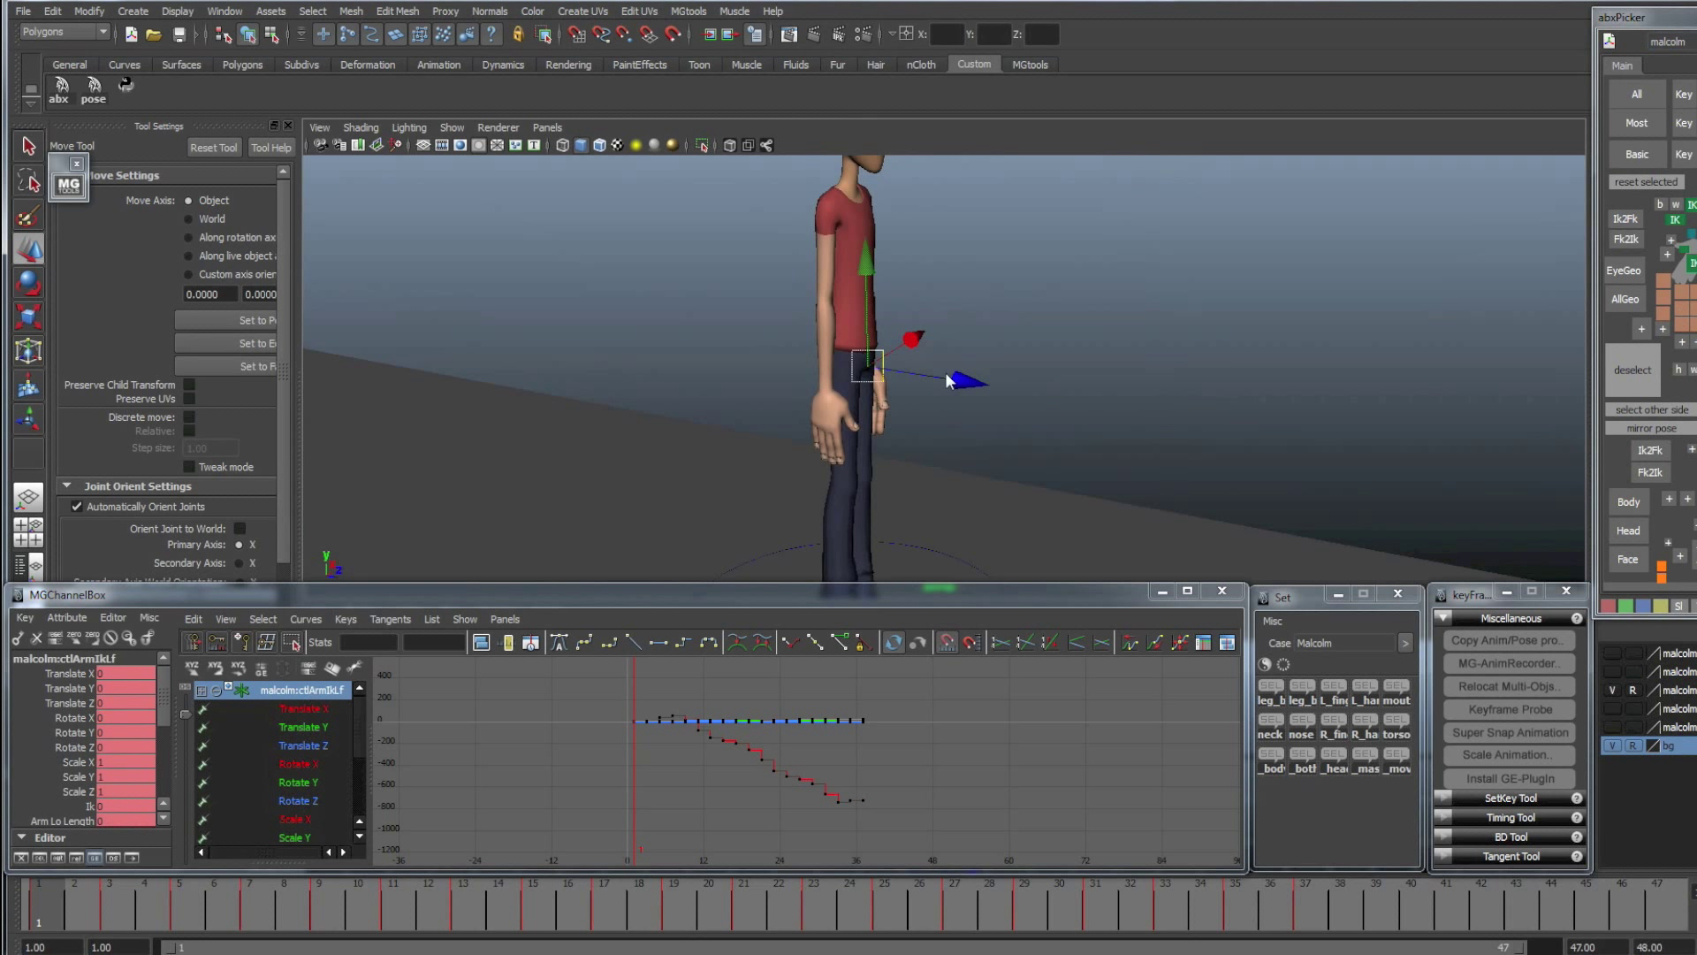
left_click(1633, 370)
right_click_drag(781, 394, 840, 421, "alt")
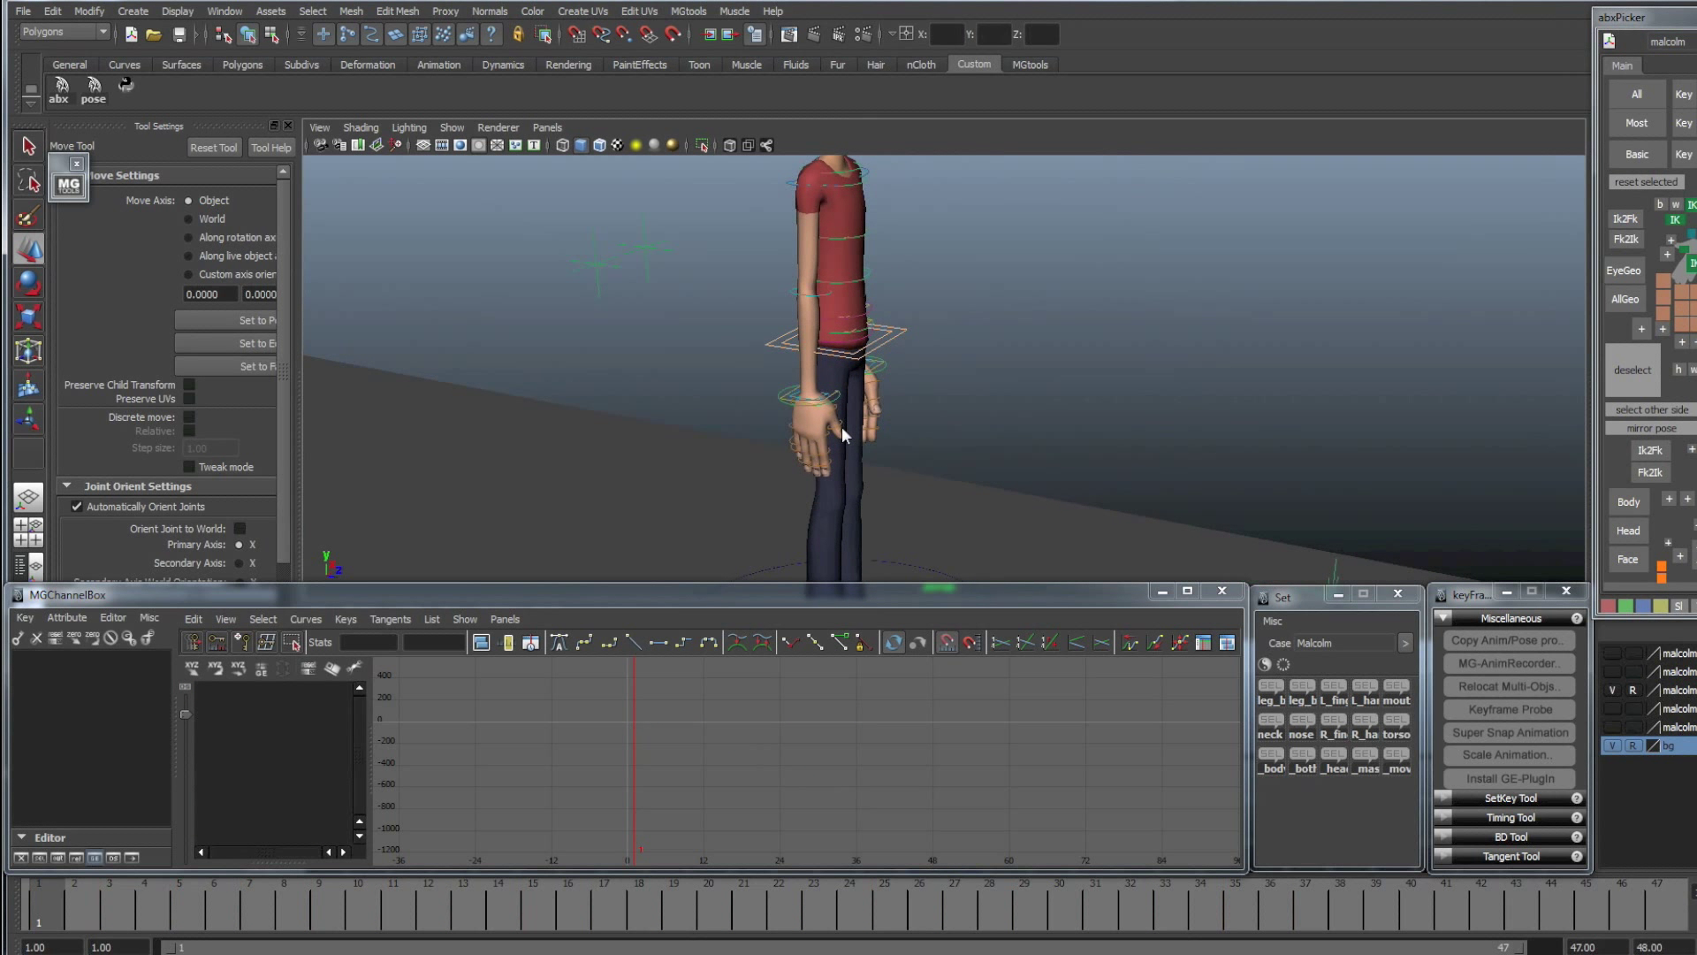
left_click_drag(841, 420, 1058, 473, "alt")
middle_click_drag(1020, 426, 1039, 493, "alt")
left_click_drag(1040, 492, 1052, 462, "alt")
- Select the left arm IK control and set its Ik attribute to 1
left_click(1691, 262)
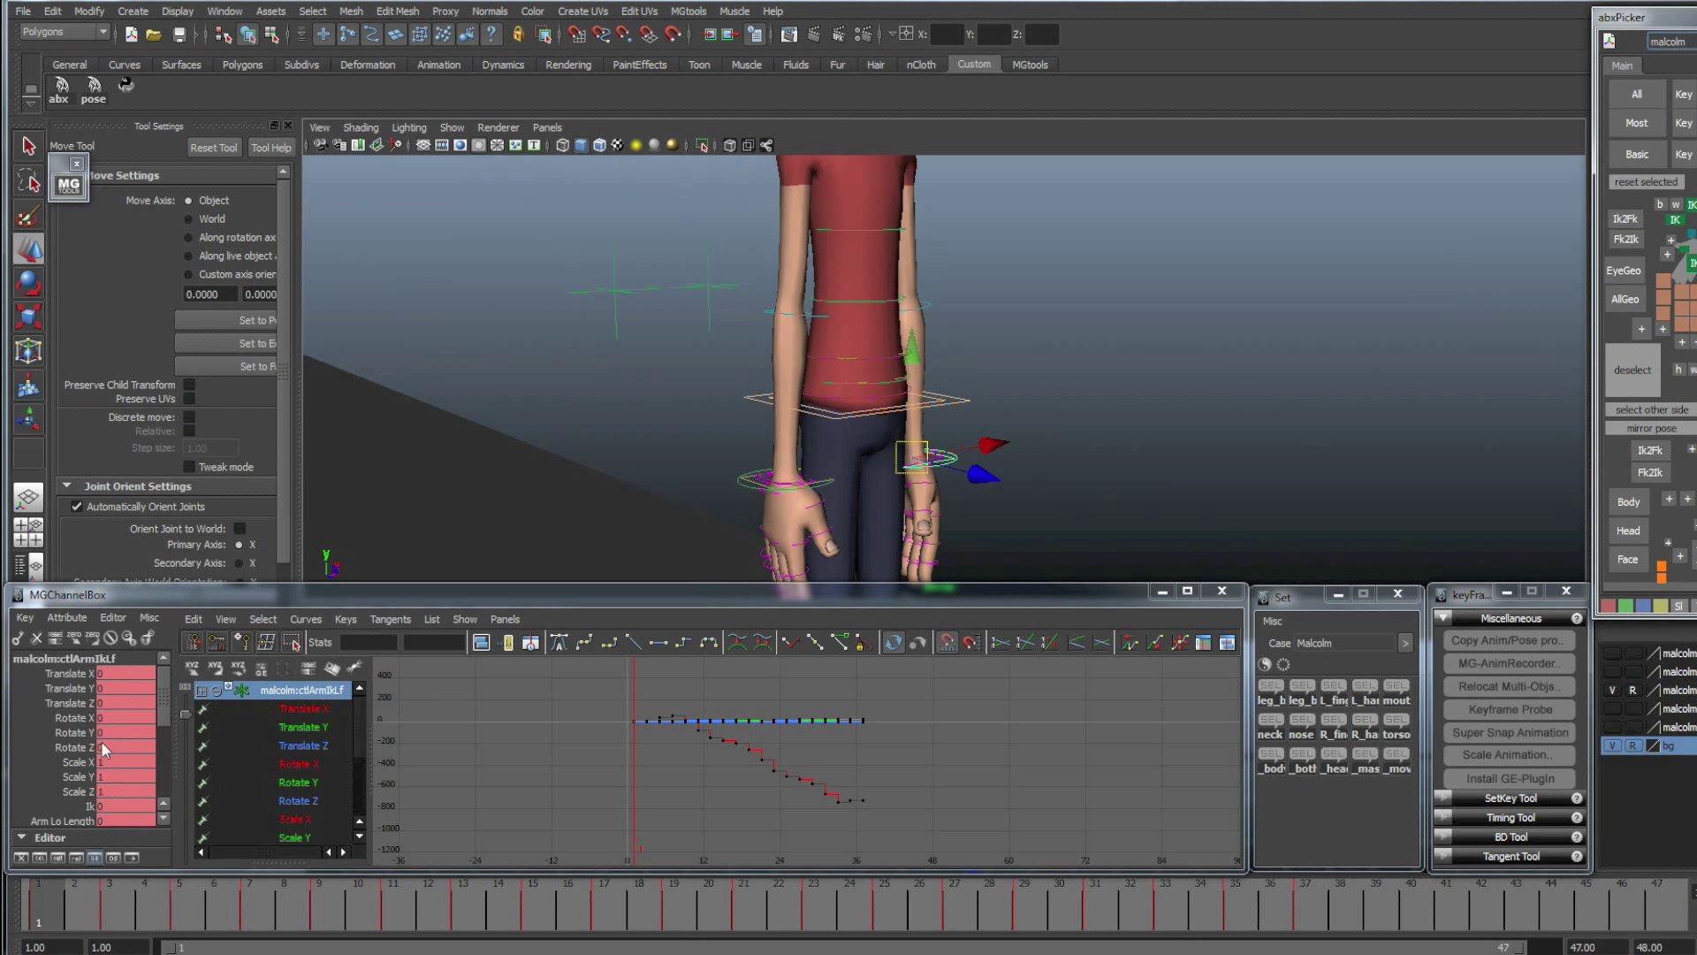
left_click(88, 805)
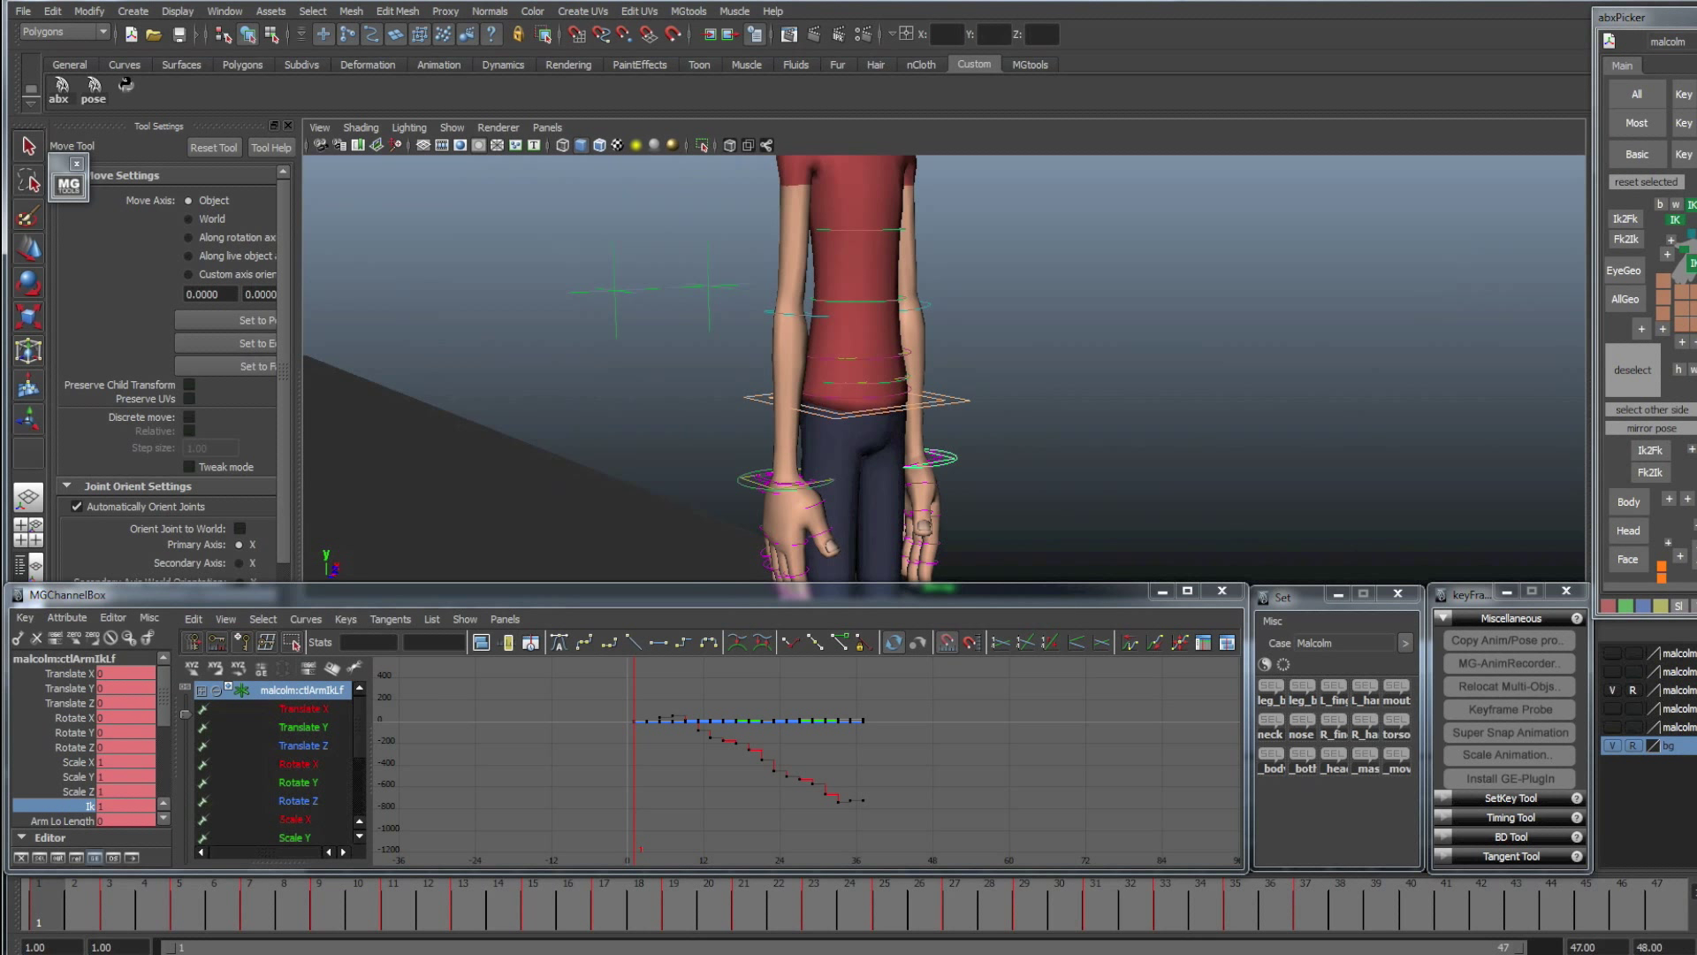
key("w")
right_click_drag(1189, 414, 1146, 417, "alt")
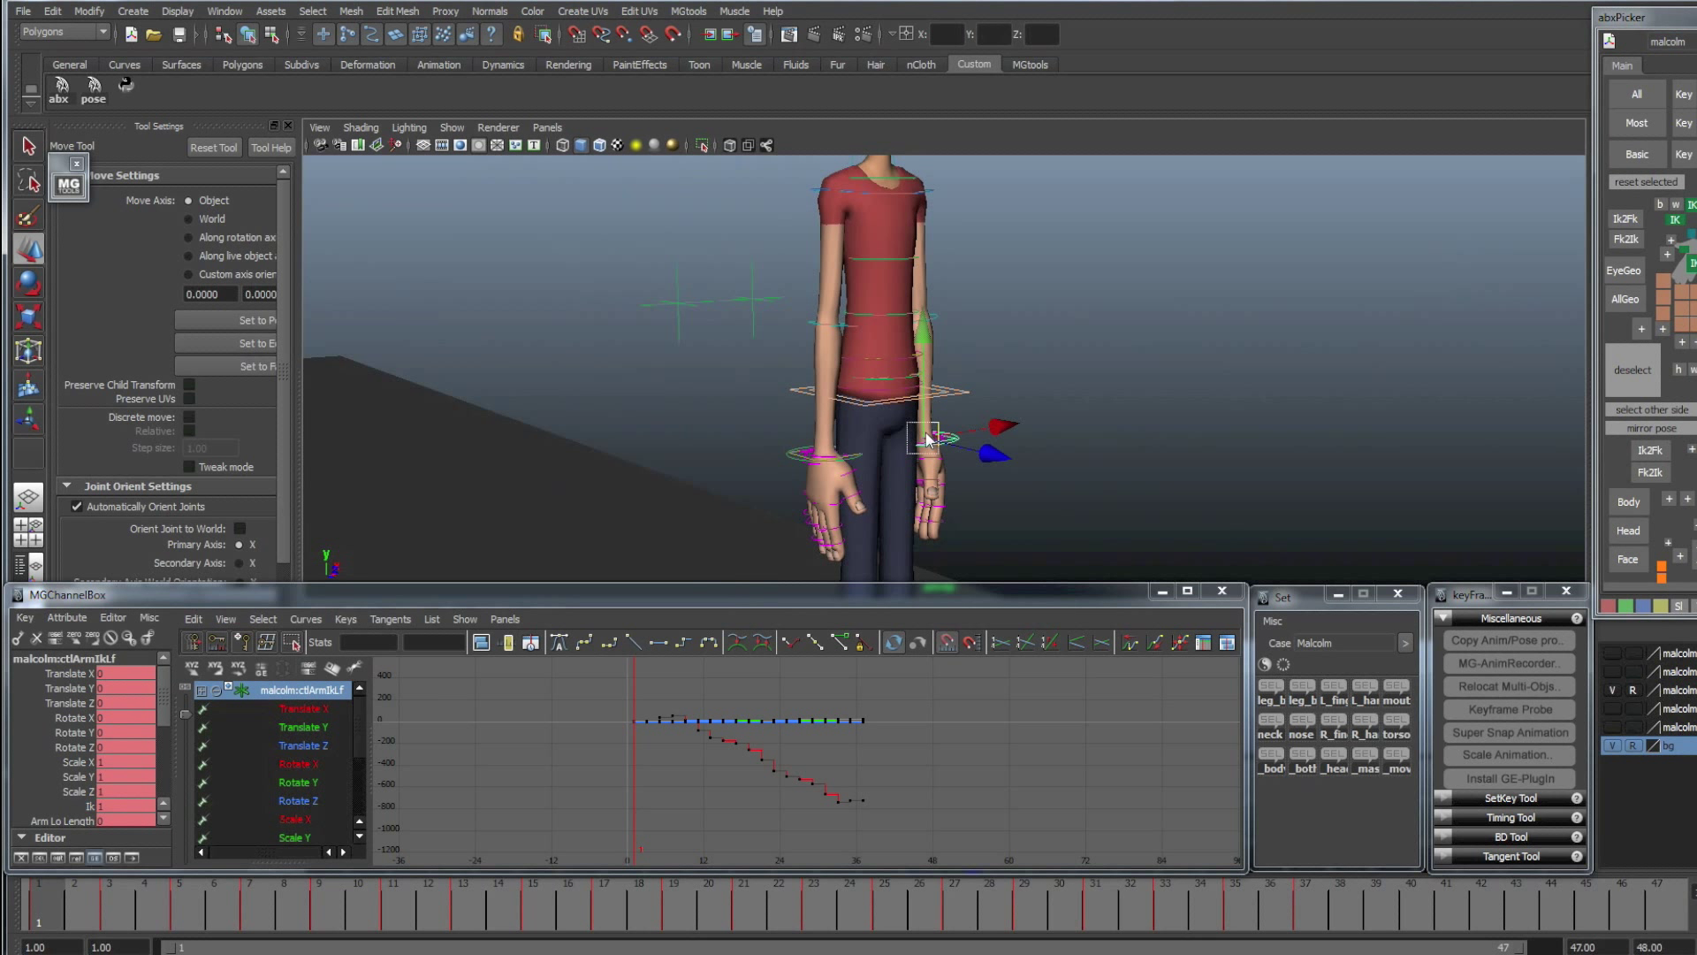
- Raise the left arm IK control to about 1.07, 1.21, 0.66 and rotate it to about -58, 15, 22 degrees
left_click_drag(929, 440, 1010, 375)
key("e")
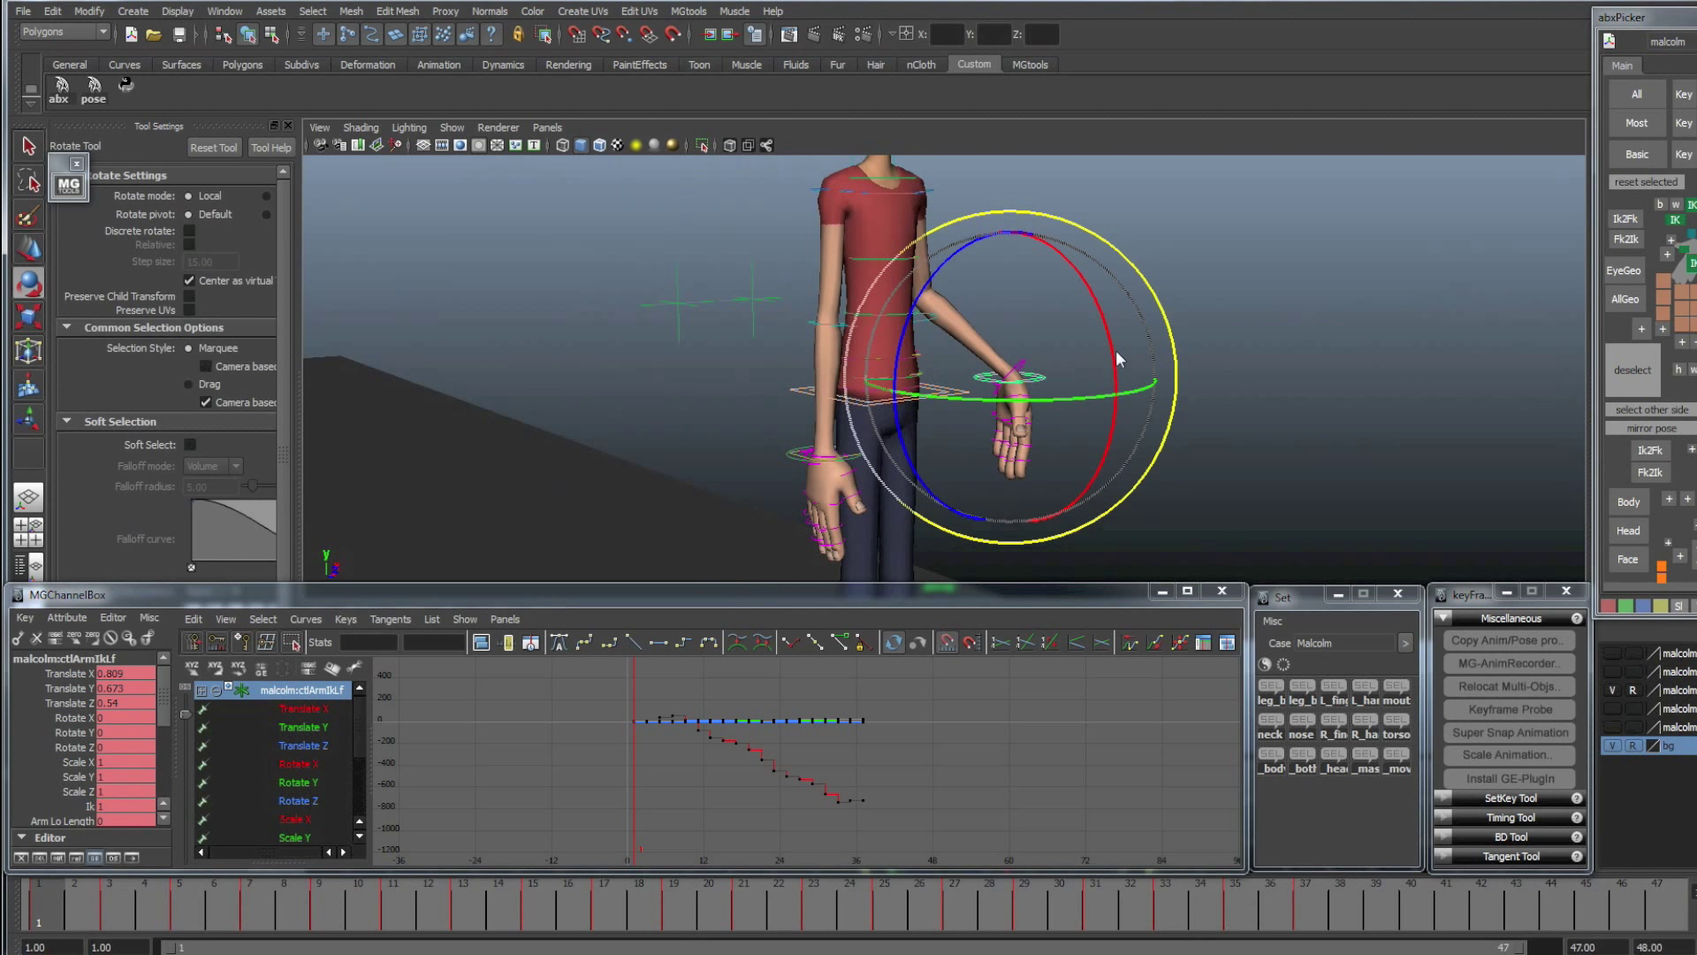
left_click_drag(1118, 358, 1039, 309)
key("w")
left_click_drag(905, 376, 822, 471, "alt")
- Try rotating the body control at frame 1 with the left arm raised in IK, undo the rotation and deselect
left_click(960, 412)
key("e")
key("ctrl+z")
left_click(1124, 336)
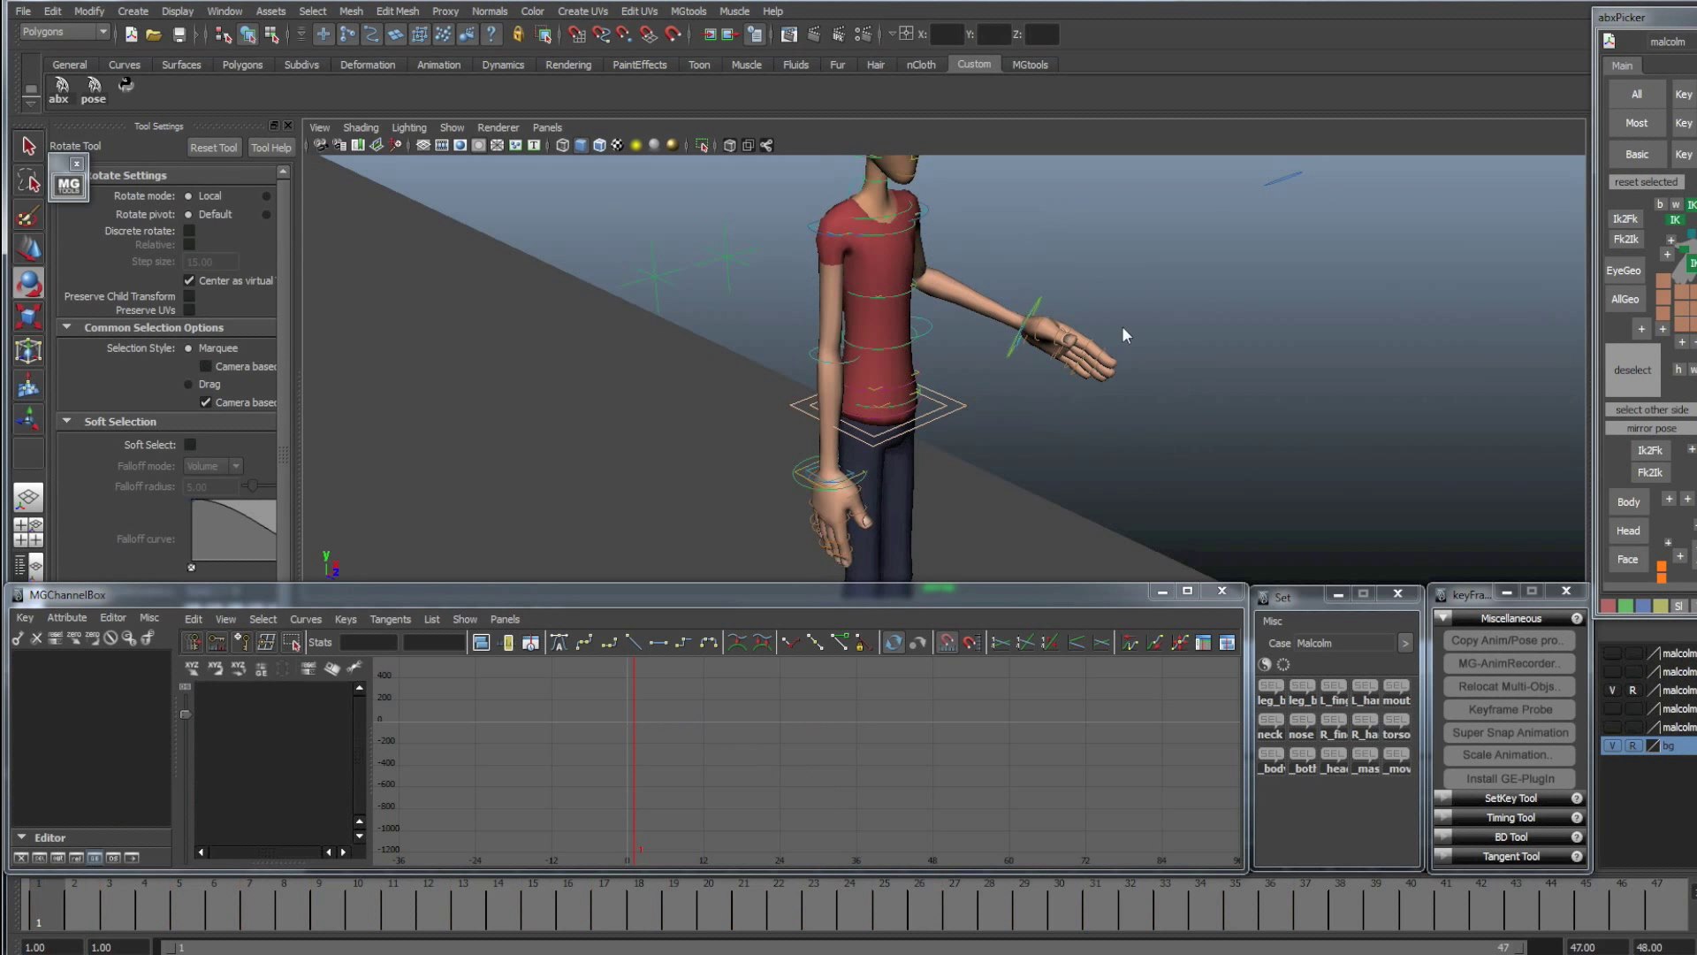
left_click(1669, 41)
left_click_drag(1028, 457, 871, 479, "alt")
left_click(965, 416)
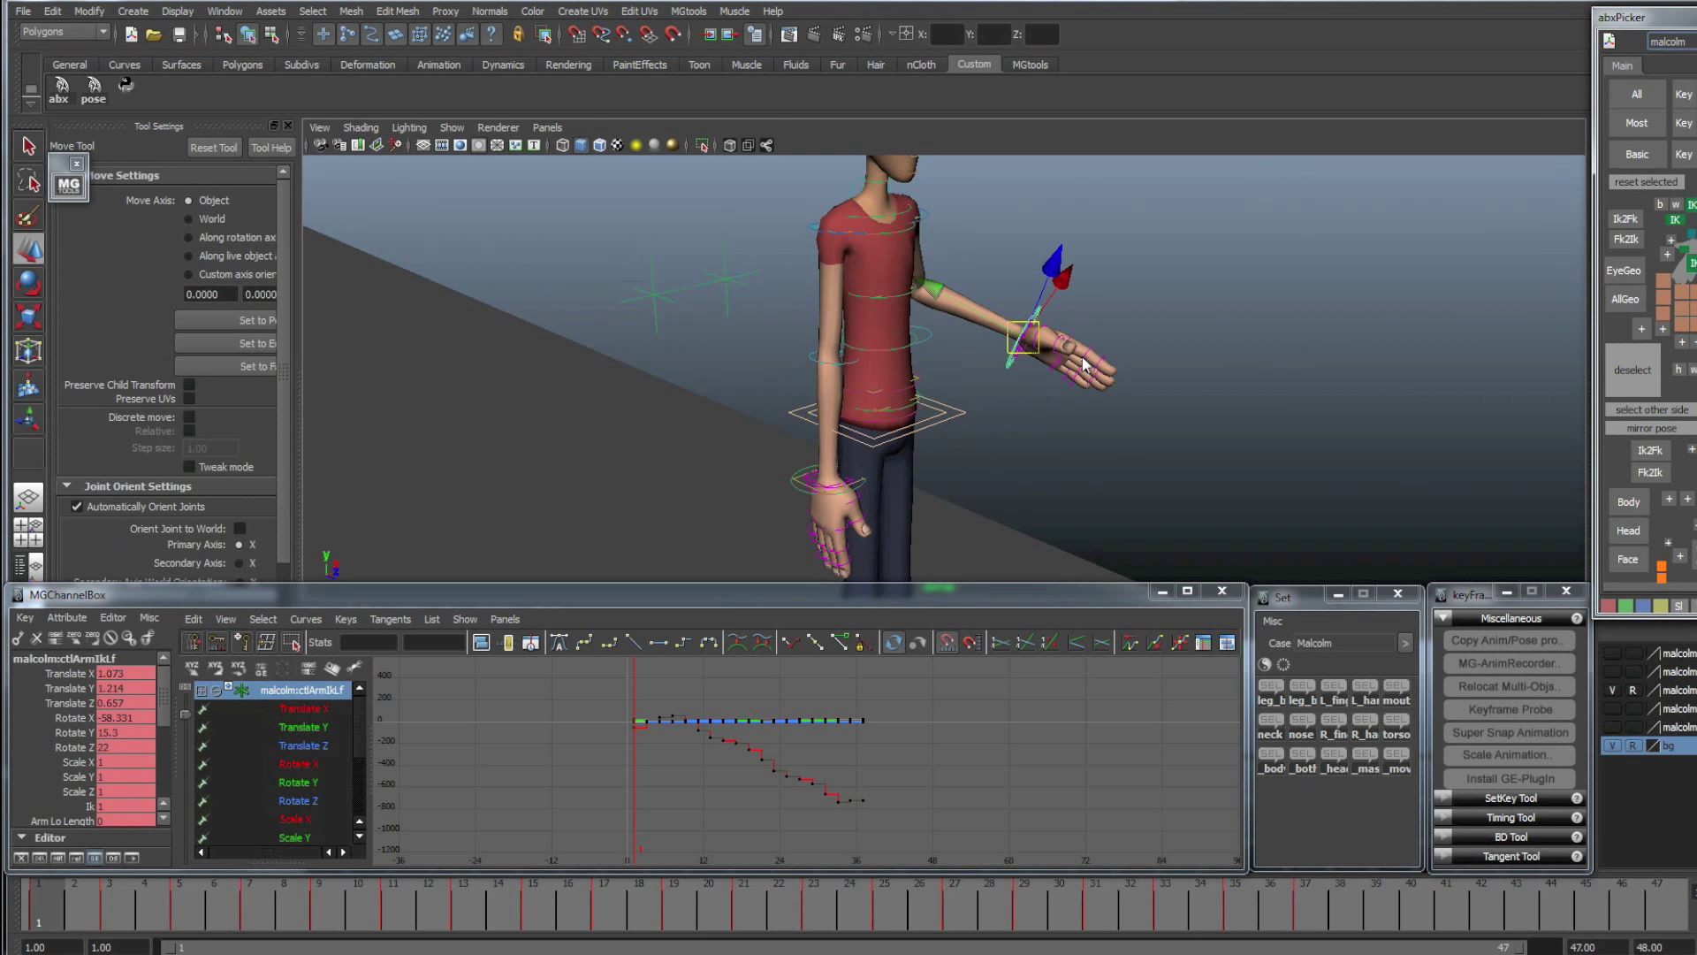
left_click(983, 427)
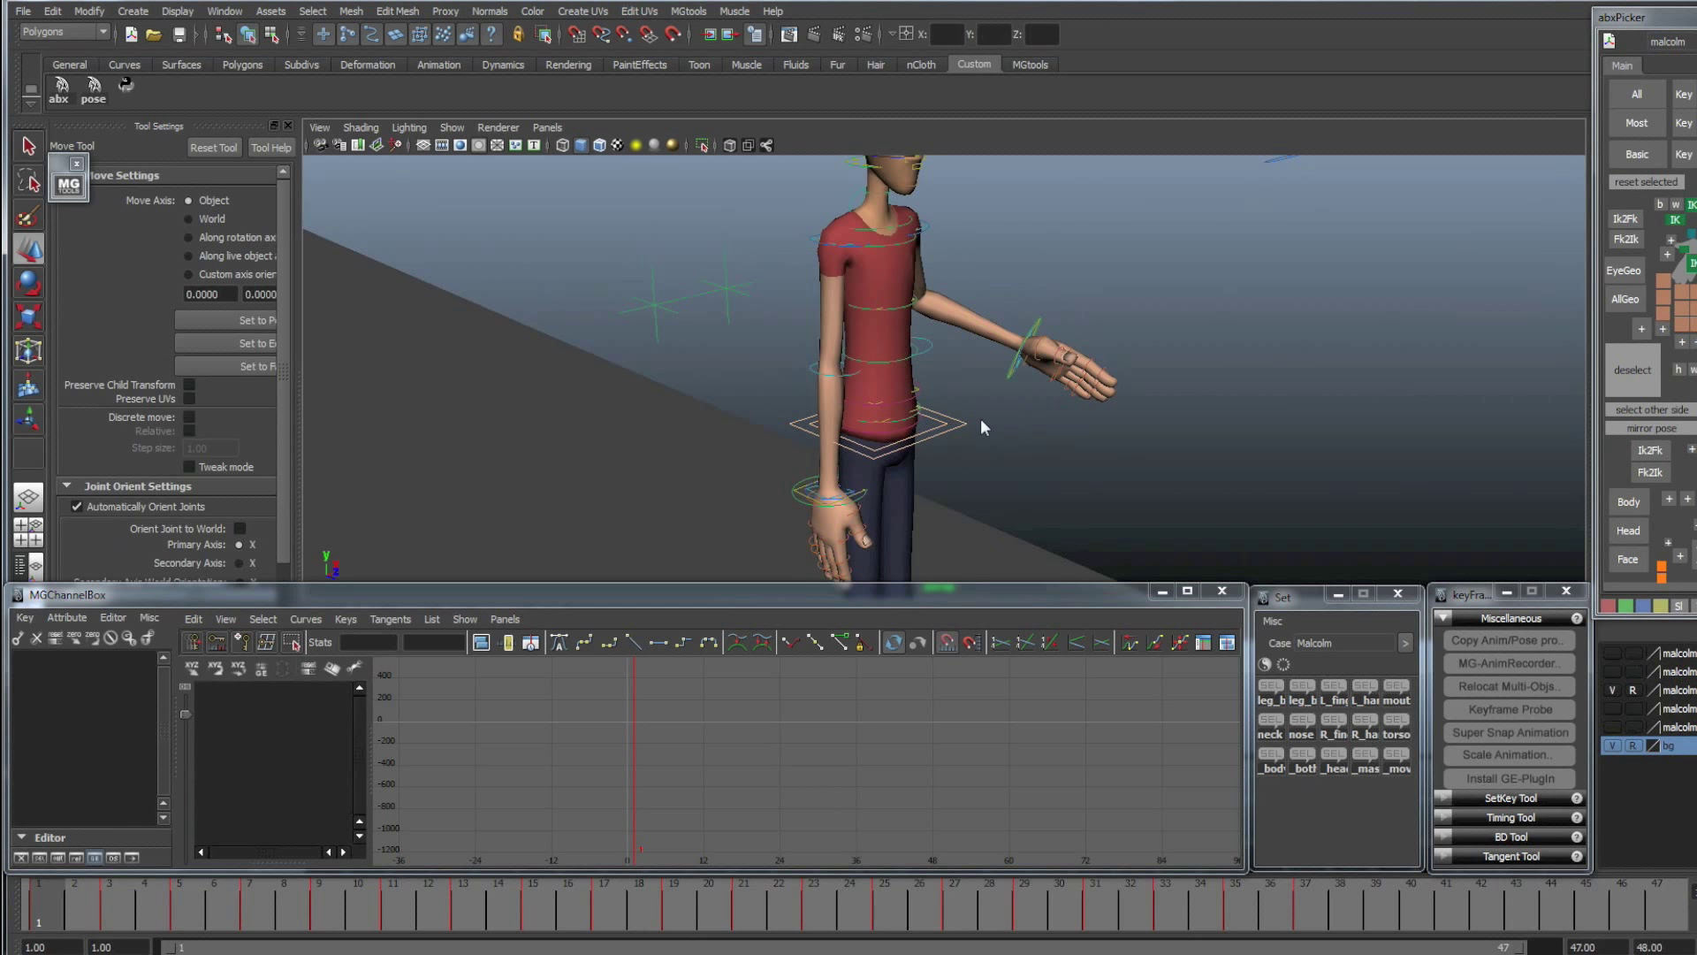
left_click(966, 426)
key("e")
mouse_move(866, 487)
left_mouse_down()
mouse_move(928, 486)
mouse_move(879, 499)
mouse_move(911, 485)
mouse_move(897, 499)
left_mouse_up()
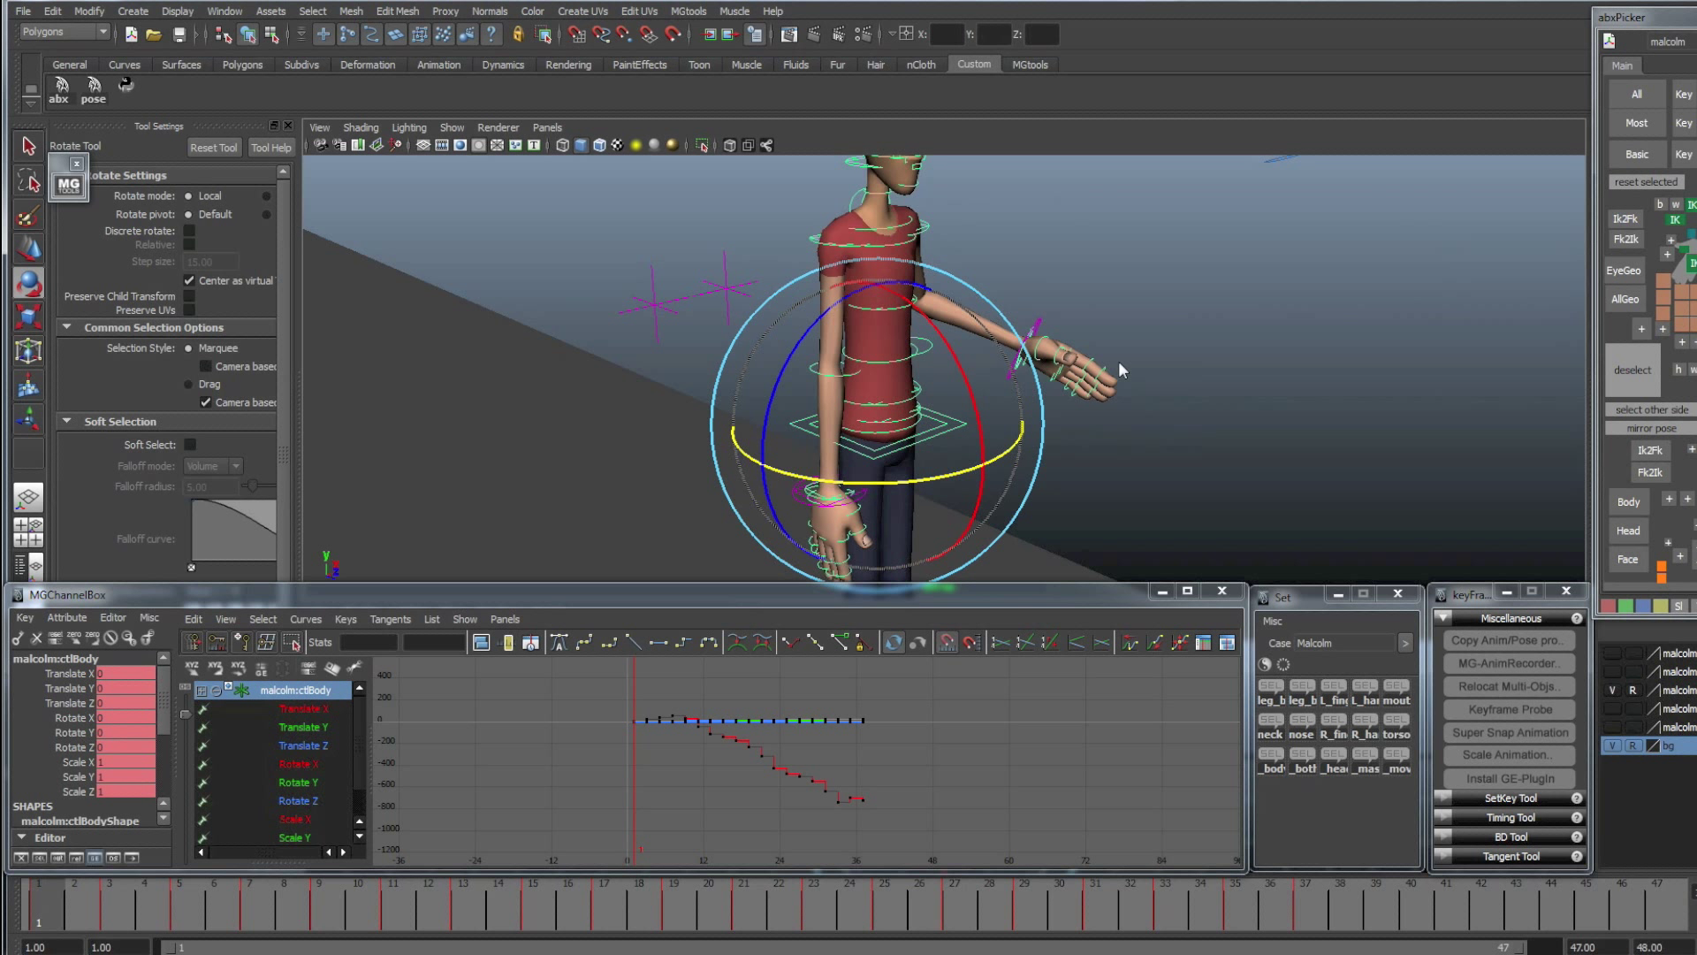
left_click(1051, 364)
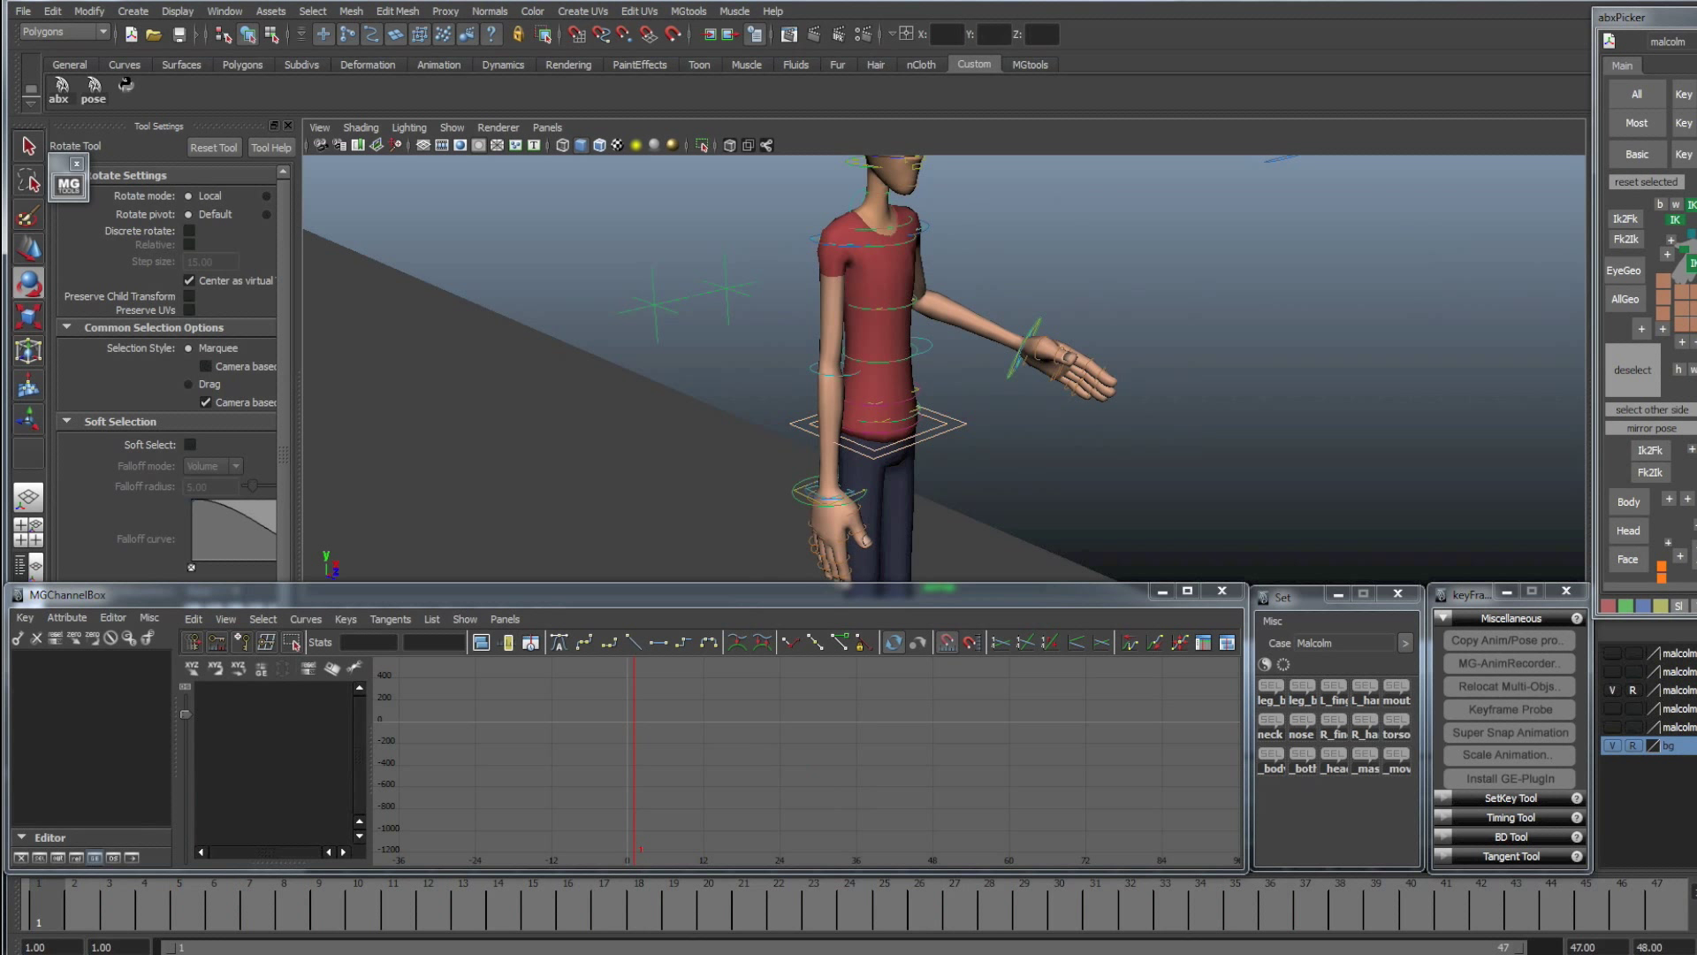
- Select the left arm pole vector control, try rotating the body control at frame 1, restore its rotation and deselect
left_click(726, 287)
key("w")
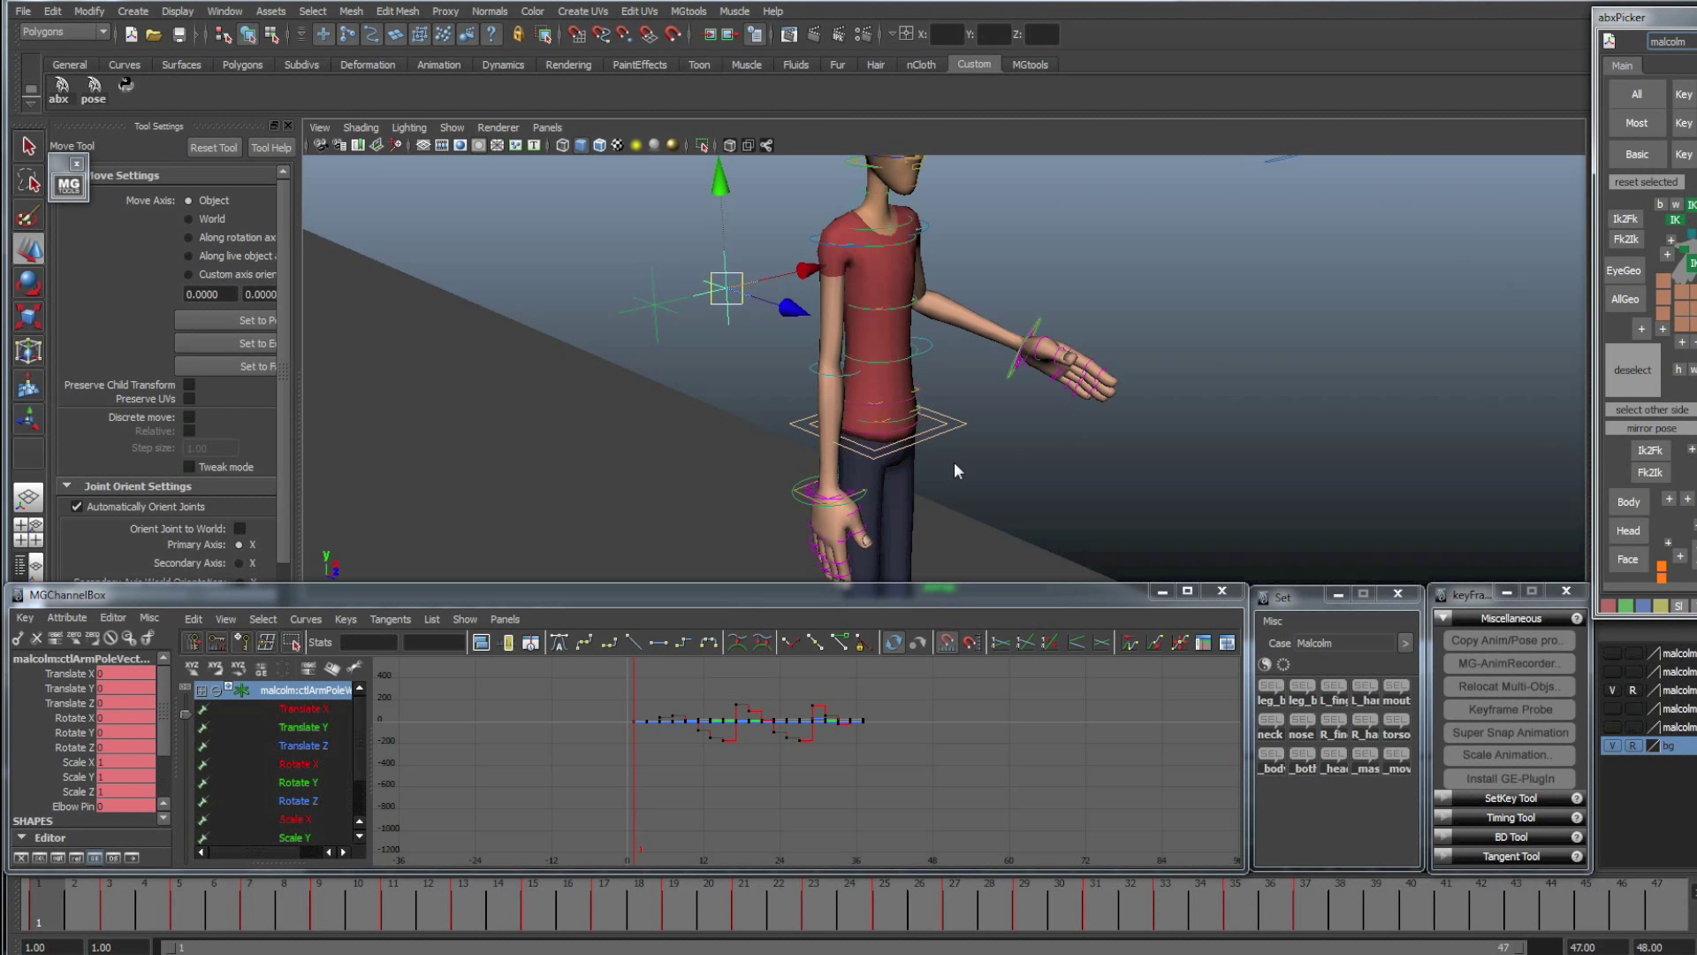
left_click(965, 425)
key("e")
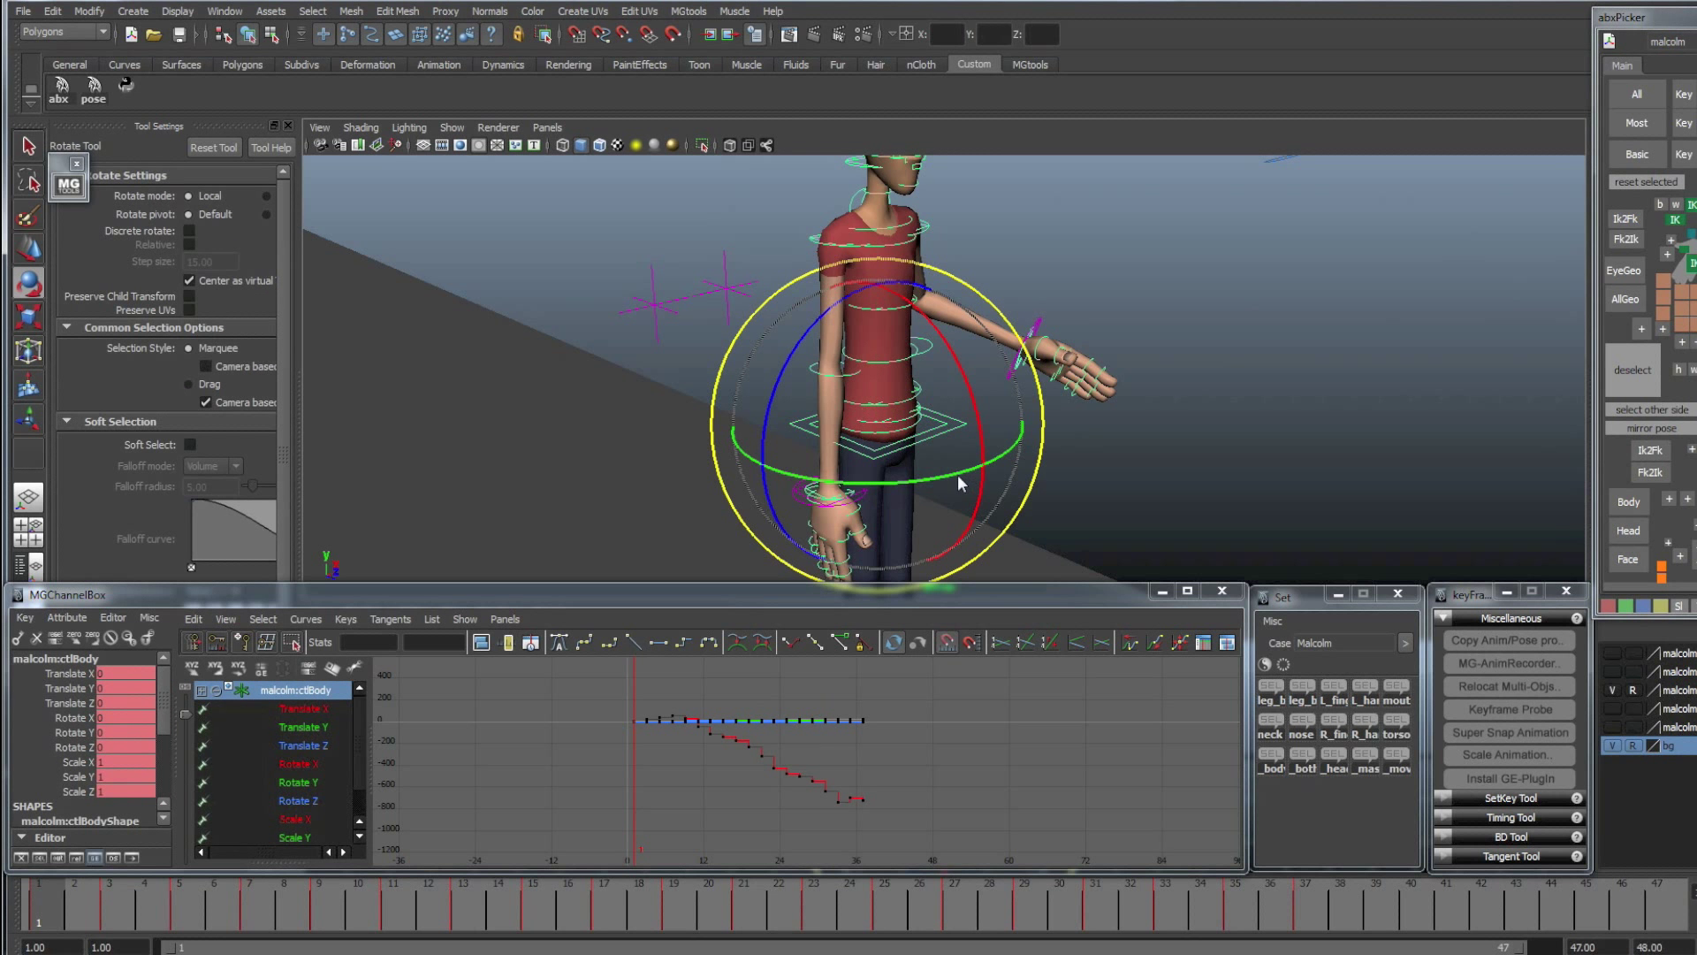
mouse_move(957, 474)
left_mouse_down()
mouse_move(887, 489)
mouse_move(942, 490)
mouse_move(905, 480)
mouse_move(962, 443)
left_mouse_up()
left_click_drag(1121, 378, 983, 308, "alt")
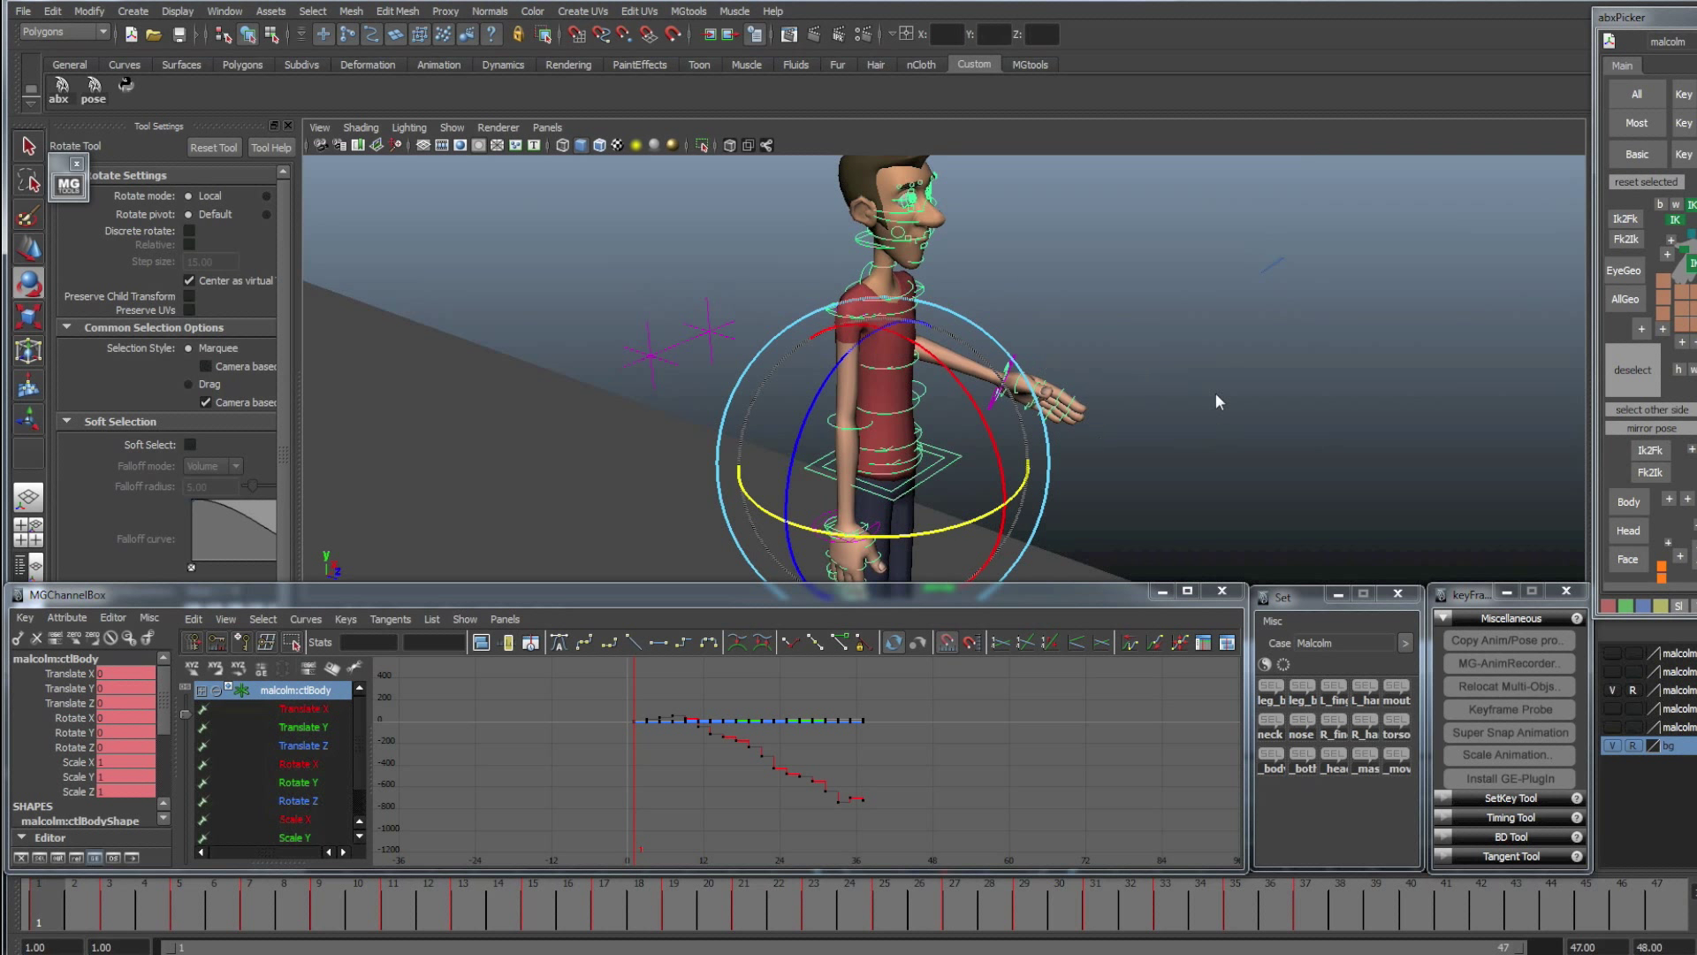
left_click(1143, 310)
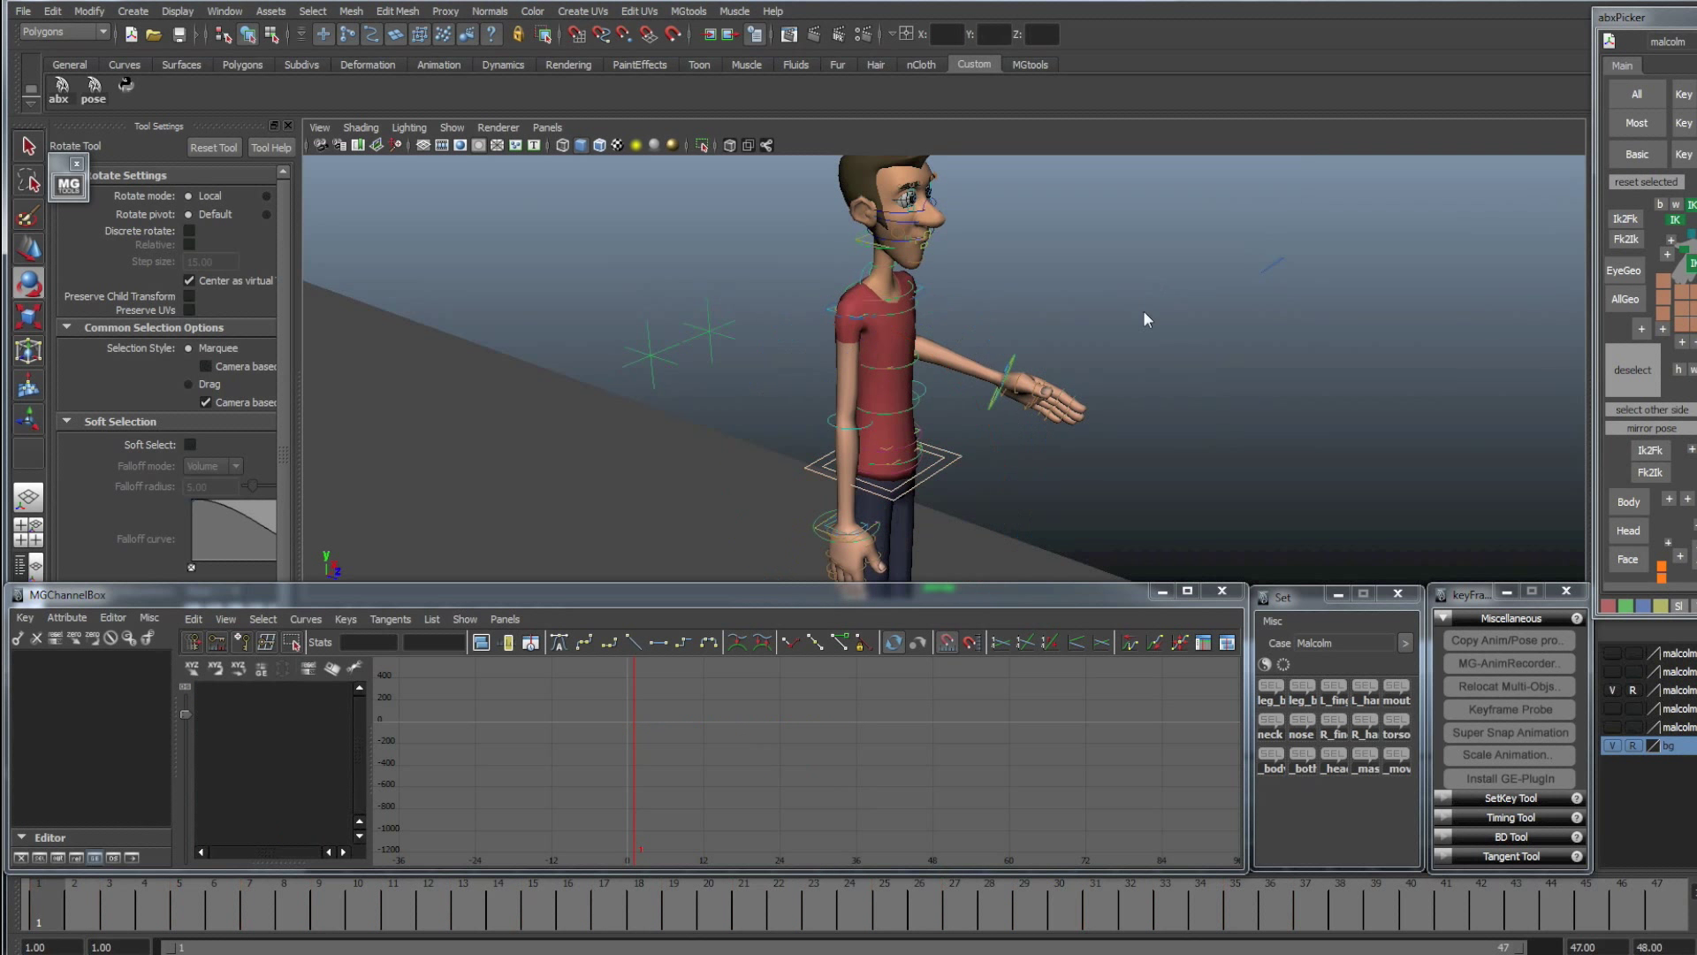
left_click(961, 459)
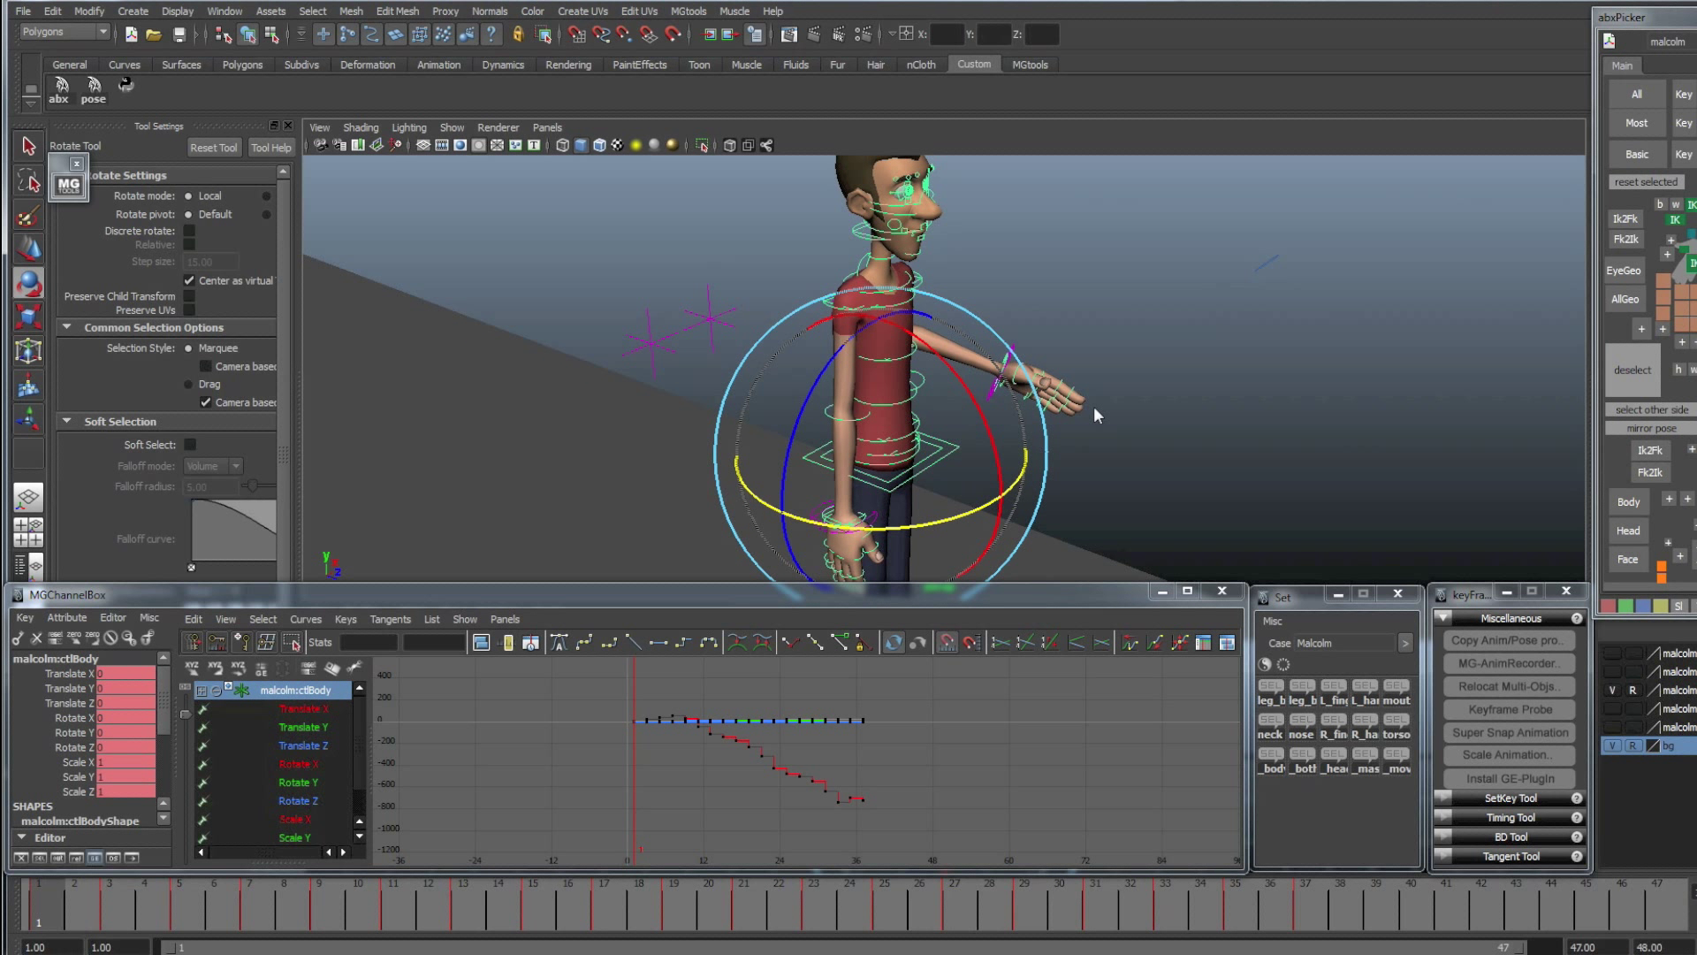
left_click_drag(1094, 406, 988, 412, "alt")
right_click_drag(988, 412, 1000, 460, "alt")
middle_click_drag(1000, 459, 1012, 482, "alt")
left_click(1156, 367)
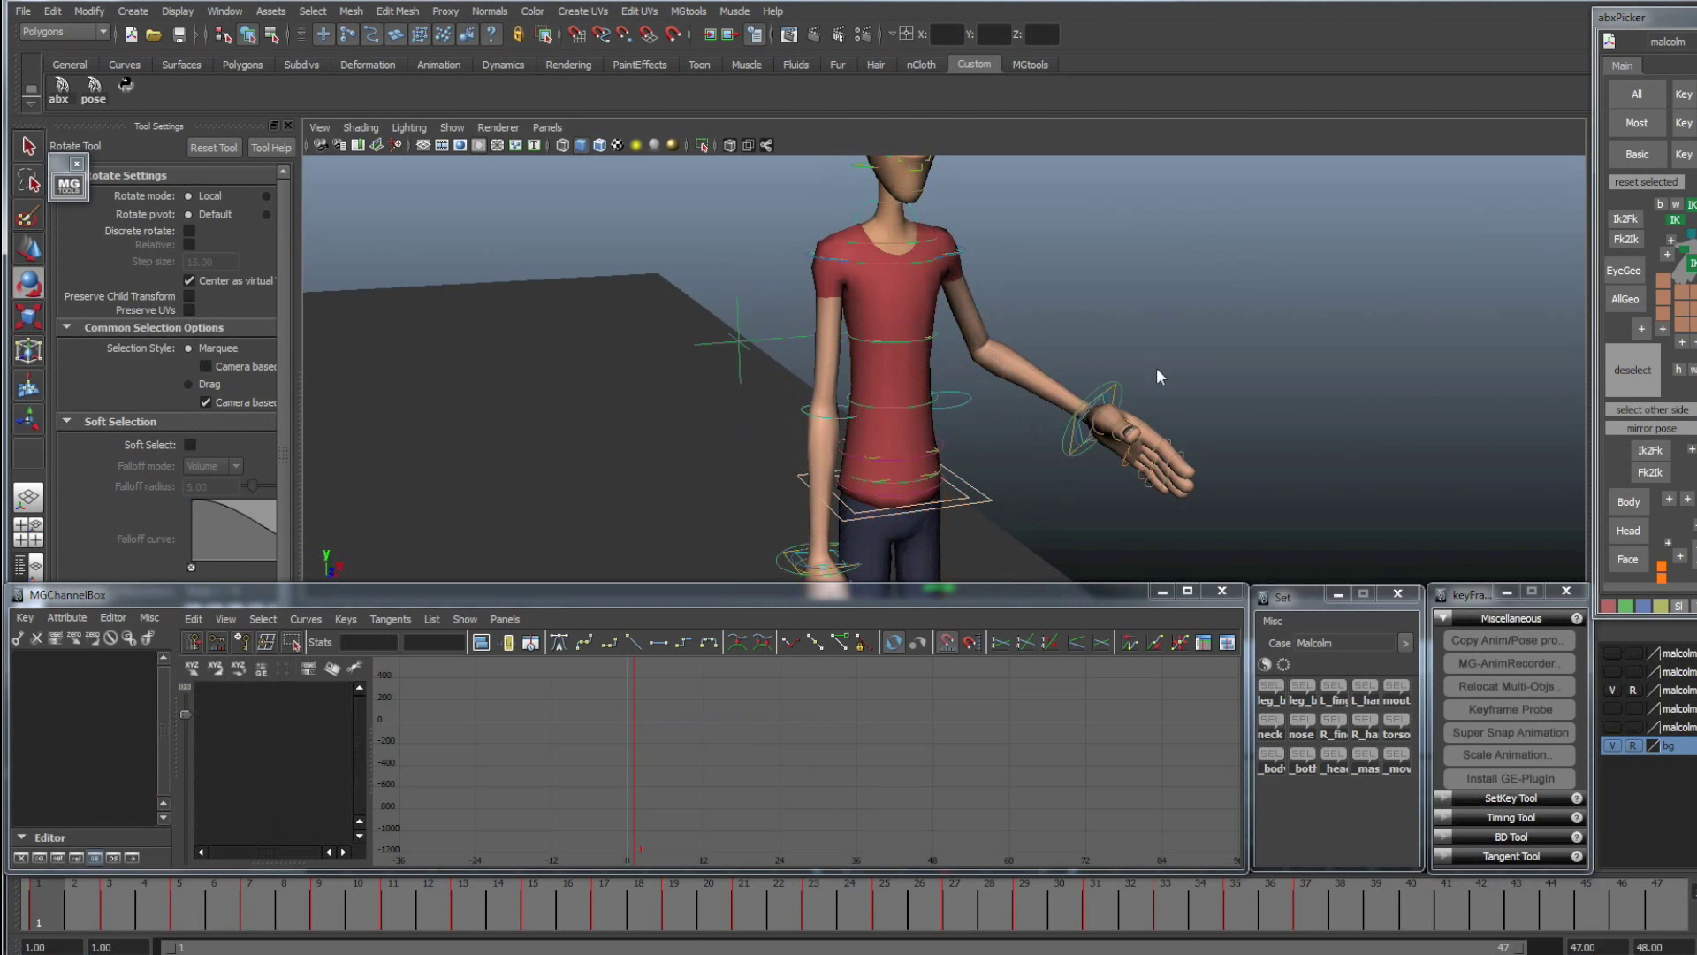
- Move the left arm IK control to about 1.50, 1.41, 1.03 so the arm reaches forward with a bent elbow
left_click(1063, 431)
key("w")
left_click_drag(1107, 425, 1096, 380)
left_click_drag(1074, 411, 950, 435, "alt")
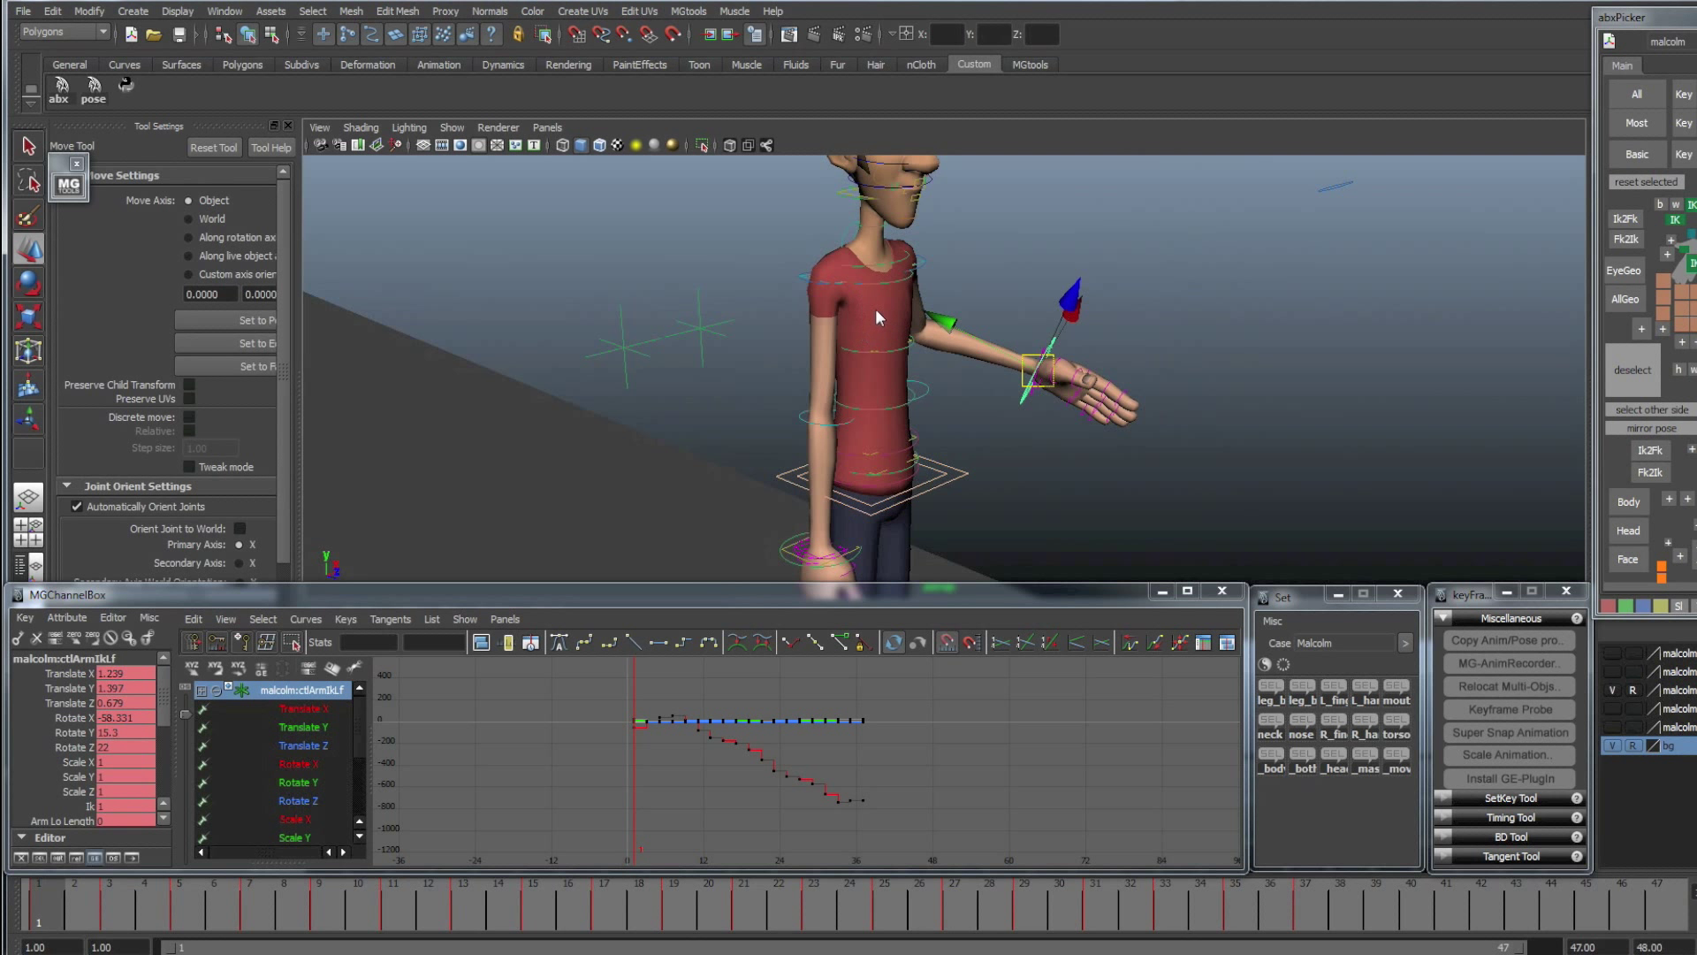
left_click_drag(928, 394, 866, 424, "alt")
left_click(1135, 437)
left_click_drag(1133, 438, 1058, 335, "alt")
left_click(1047, 384)
left_click_drag(922, 410, 953, 412, "alt")
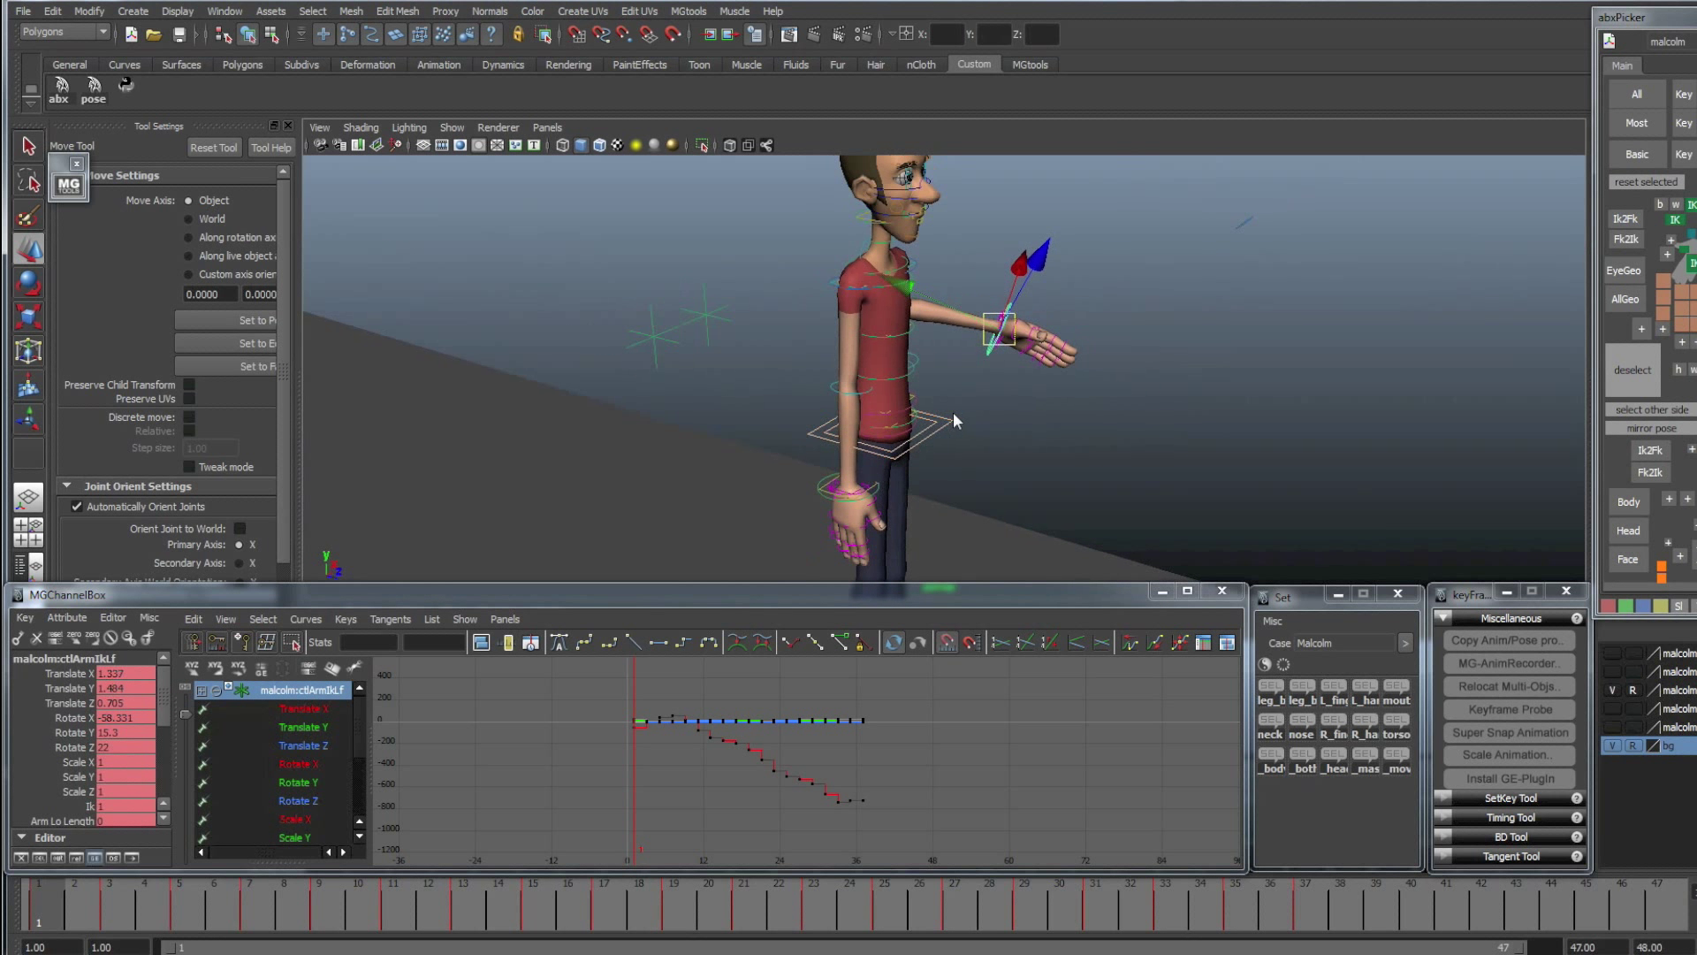
left_click_drag(994, 343, 1026, 353)
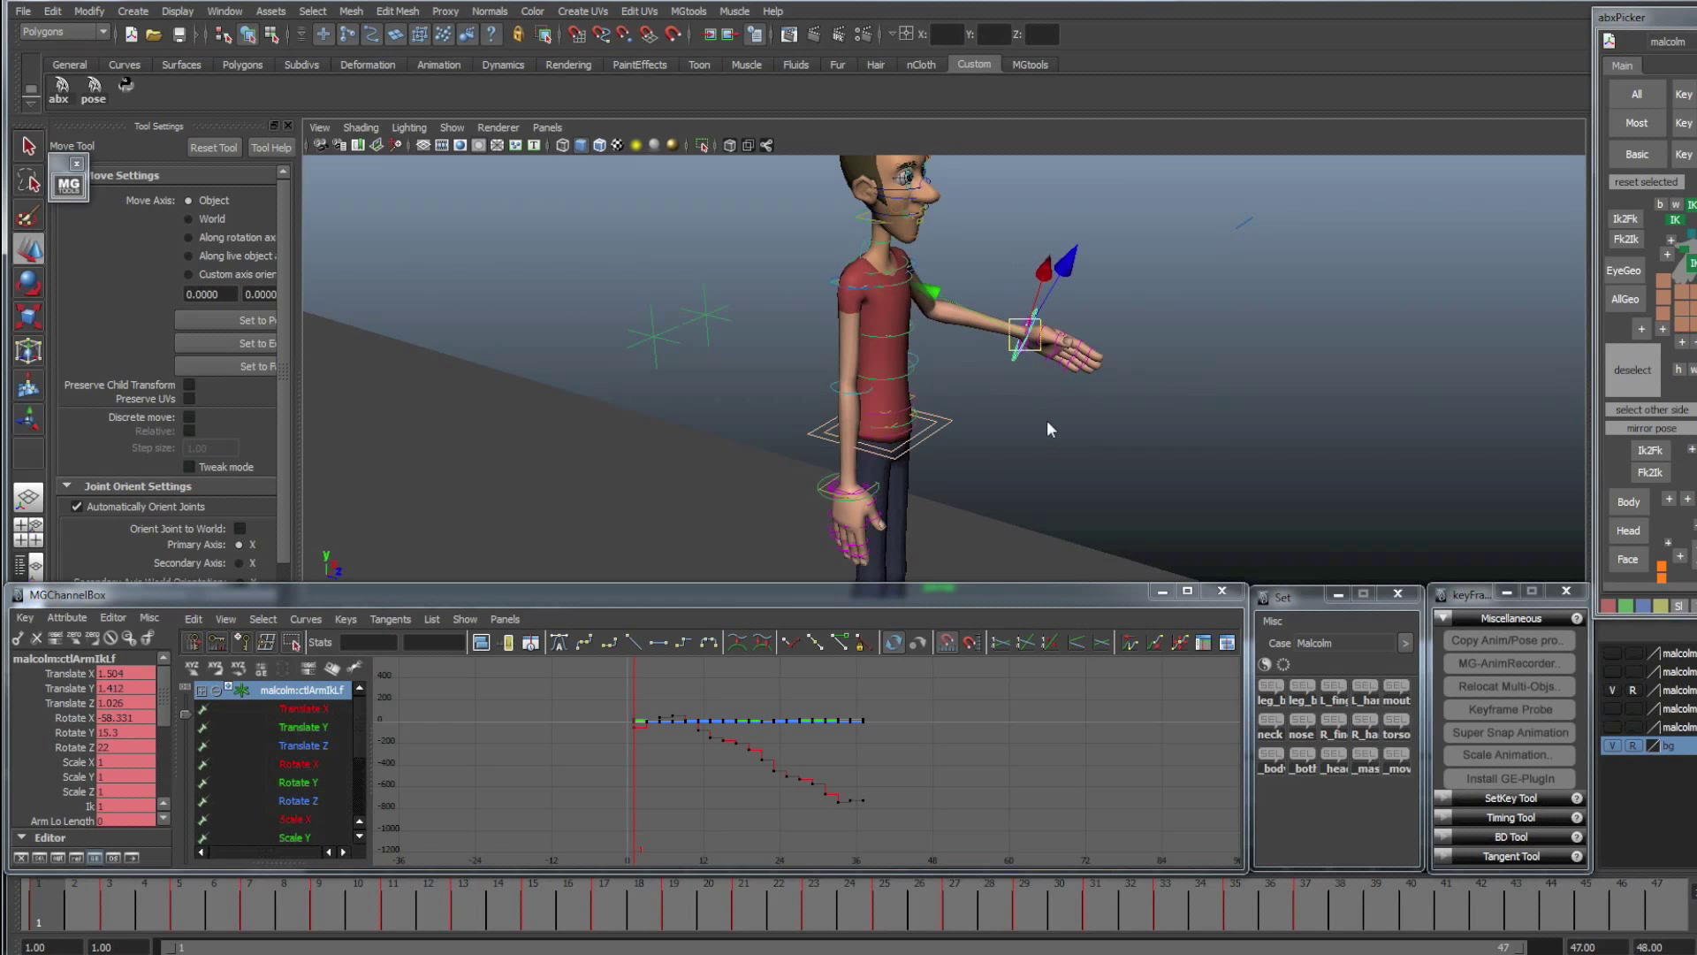
left_click_drag(1047, 421, 1021, 421, "alt")
- Open MG-AnimRecorder, empty its current record list and deselect the left arm IK control
left_click(1492, 672)
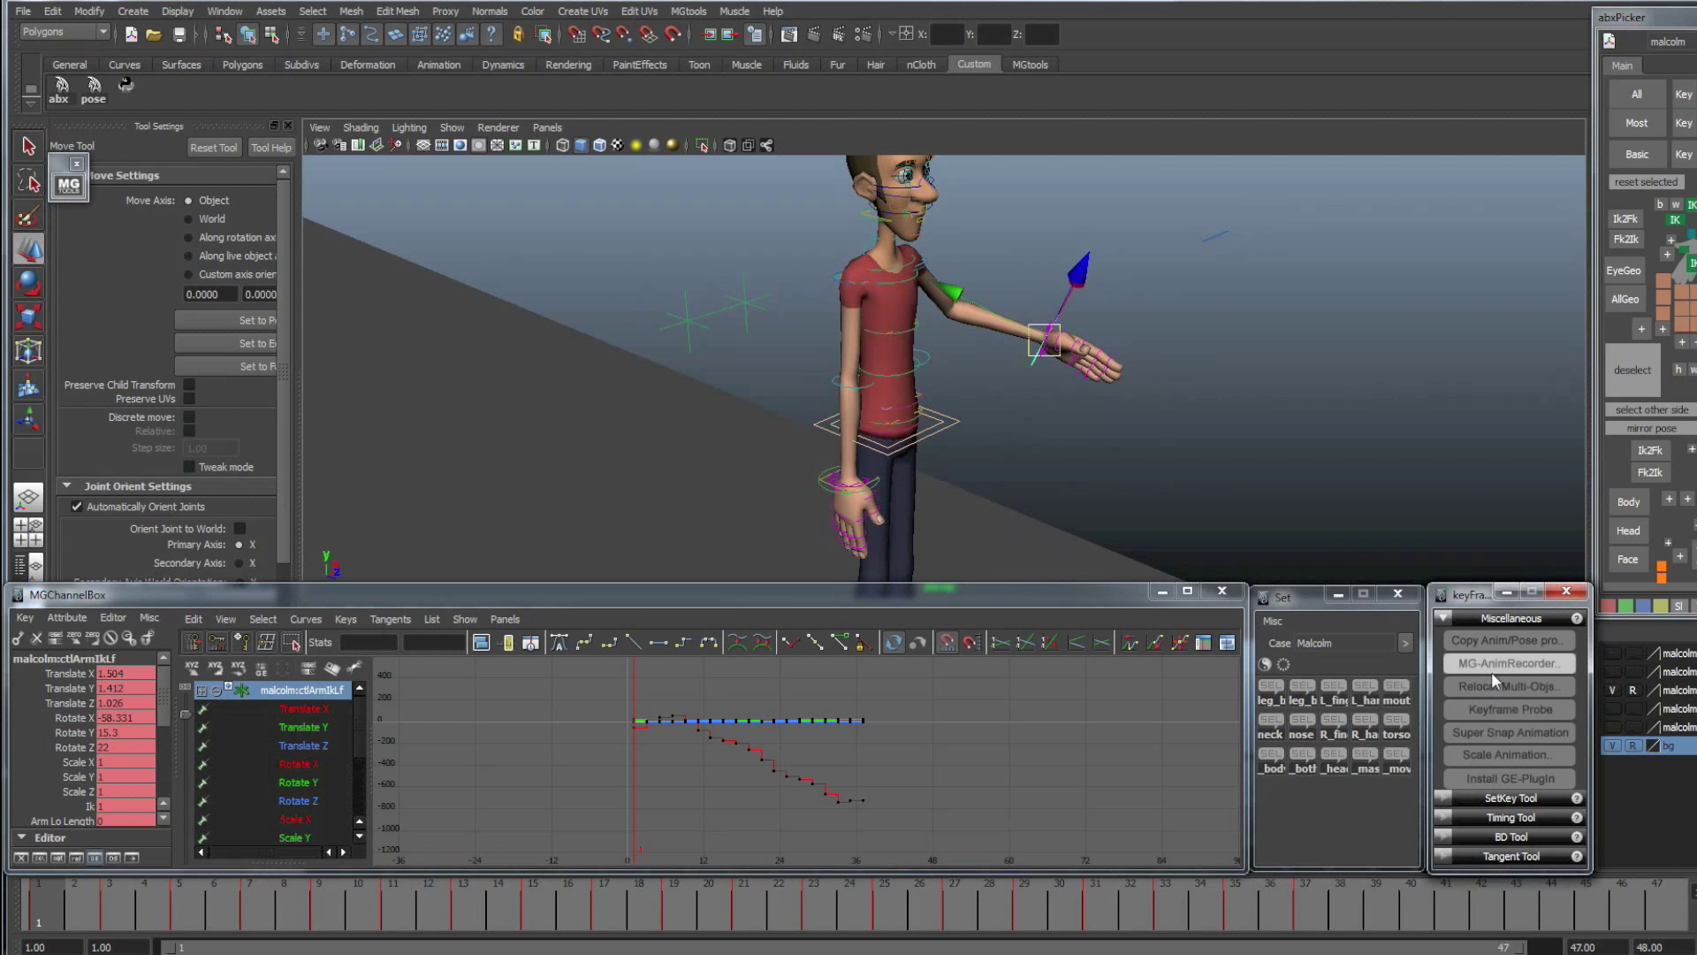
left_click(1492, 667)
left_click_drag(1351, 89, 1352, 196)
left_click(1548, 67)
left_click(1049, 281)
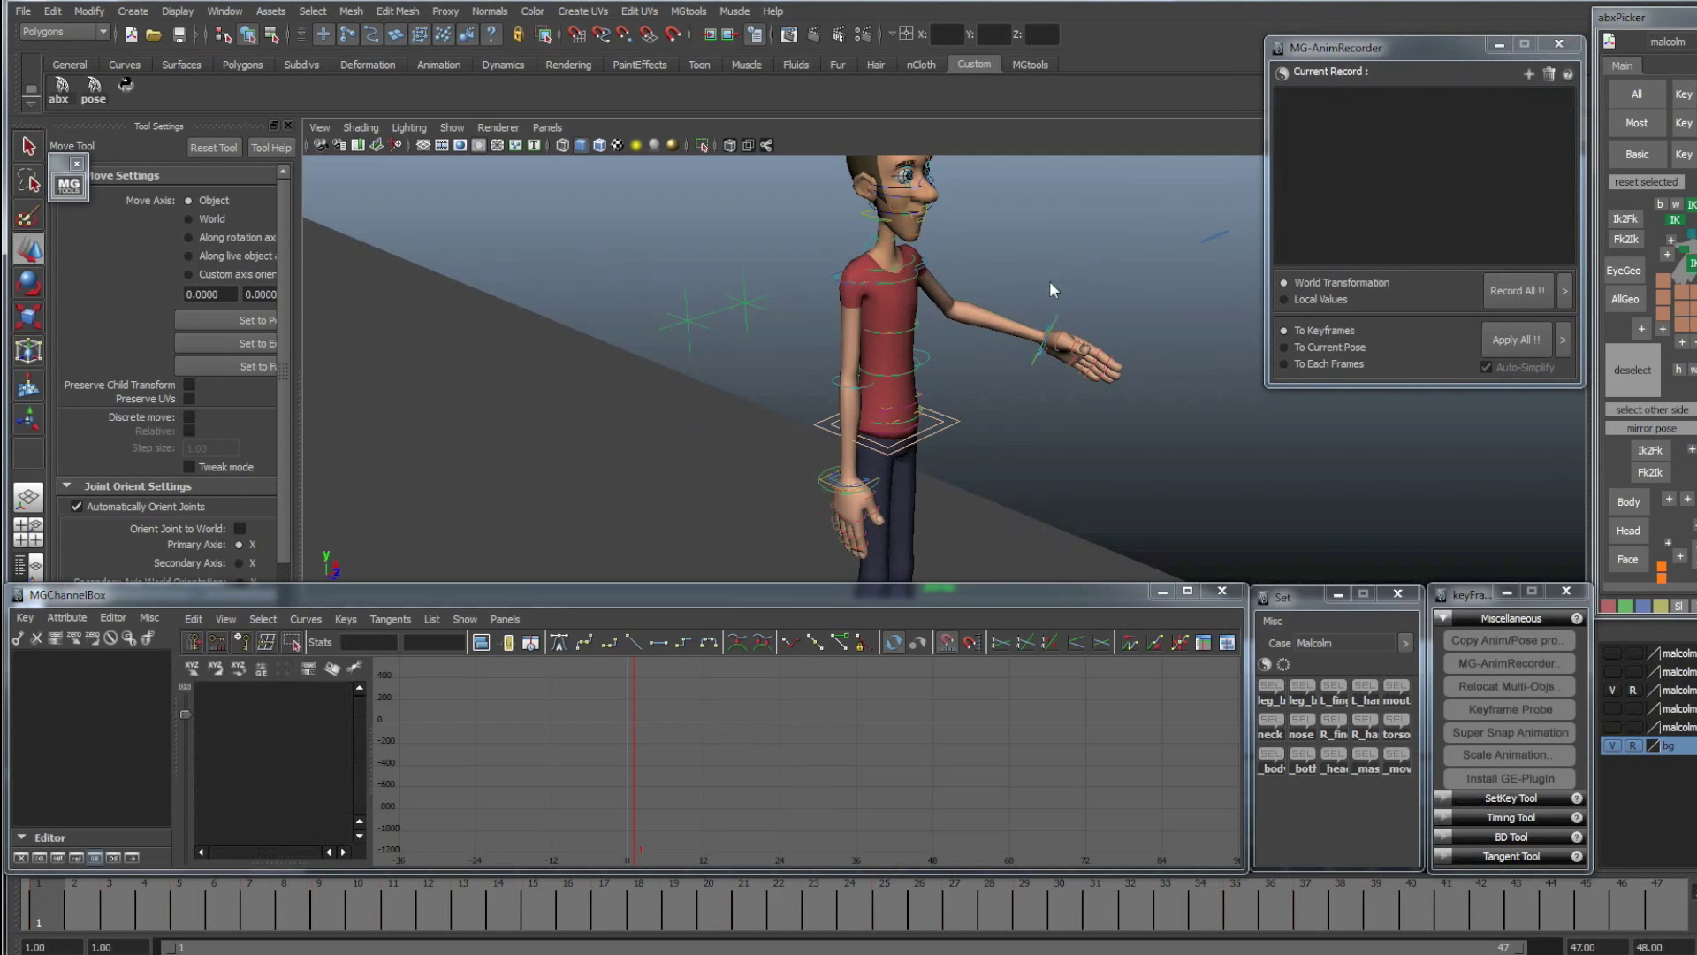
- Try rotating the body control with the left arm in its new IK position, undo the rotation and deselect
left_click_drag(1049, 281, 1065, 299, "alt")
right_click_drag(1065, 299, 1149, 309, "alt")
left_click(1065, 329)
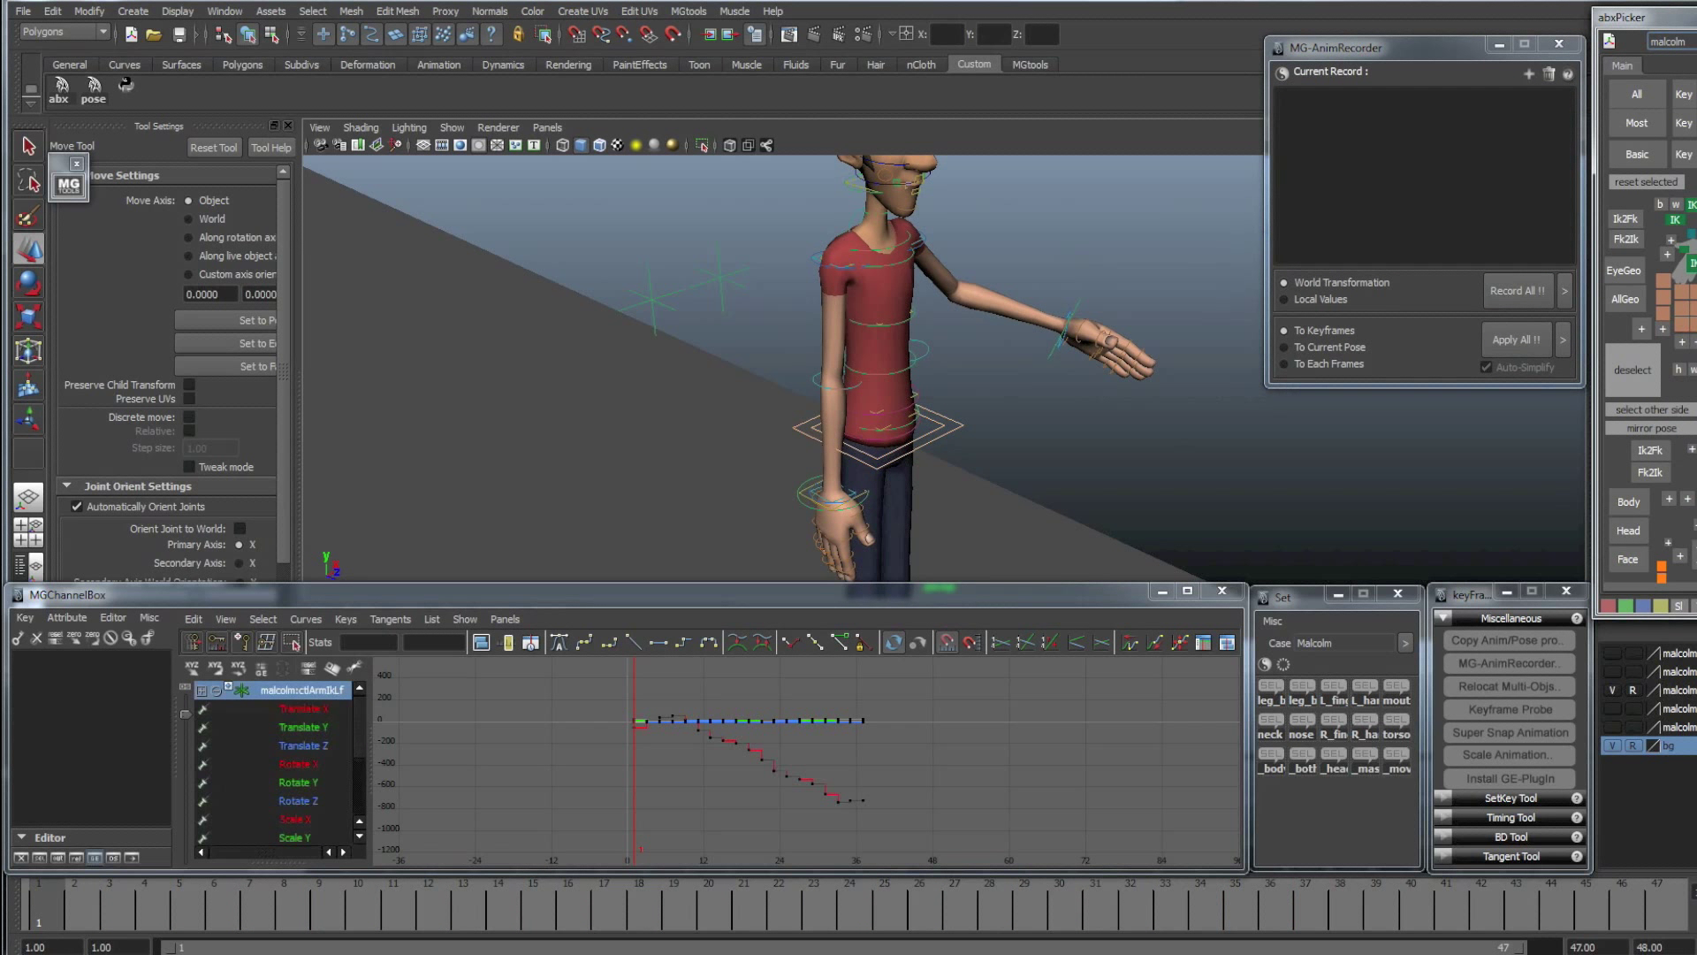
left_click(962, 424)
key("e")
left_click_drag(960, 490, 910, 496)
key("ctrl+z")
left_click(1007, 470)
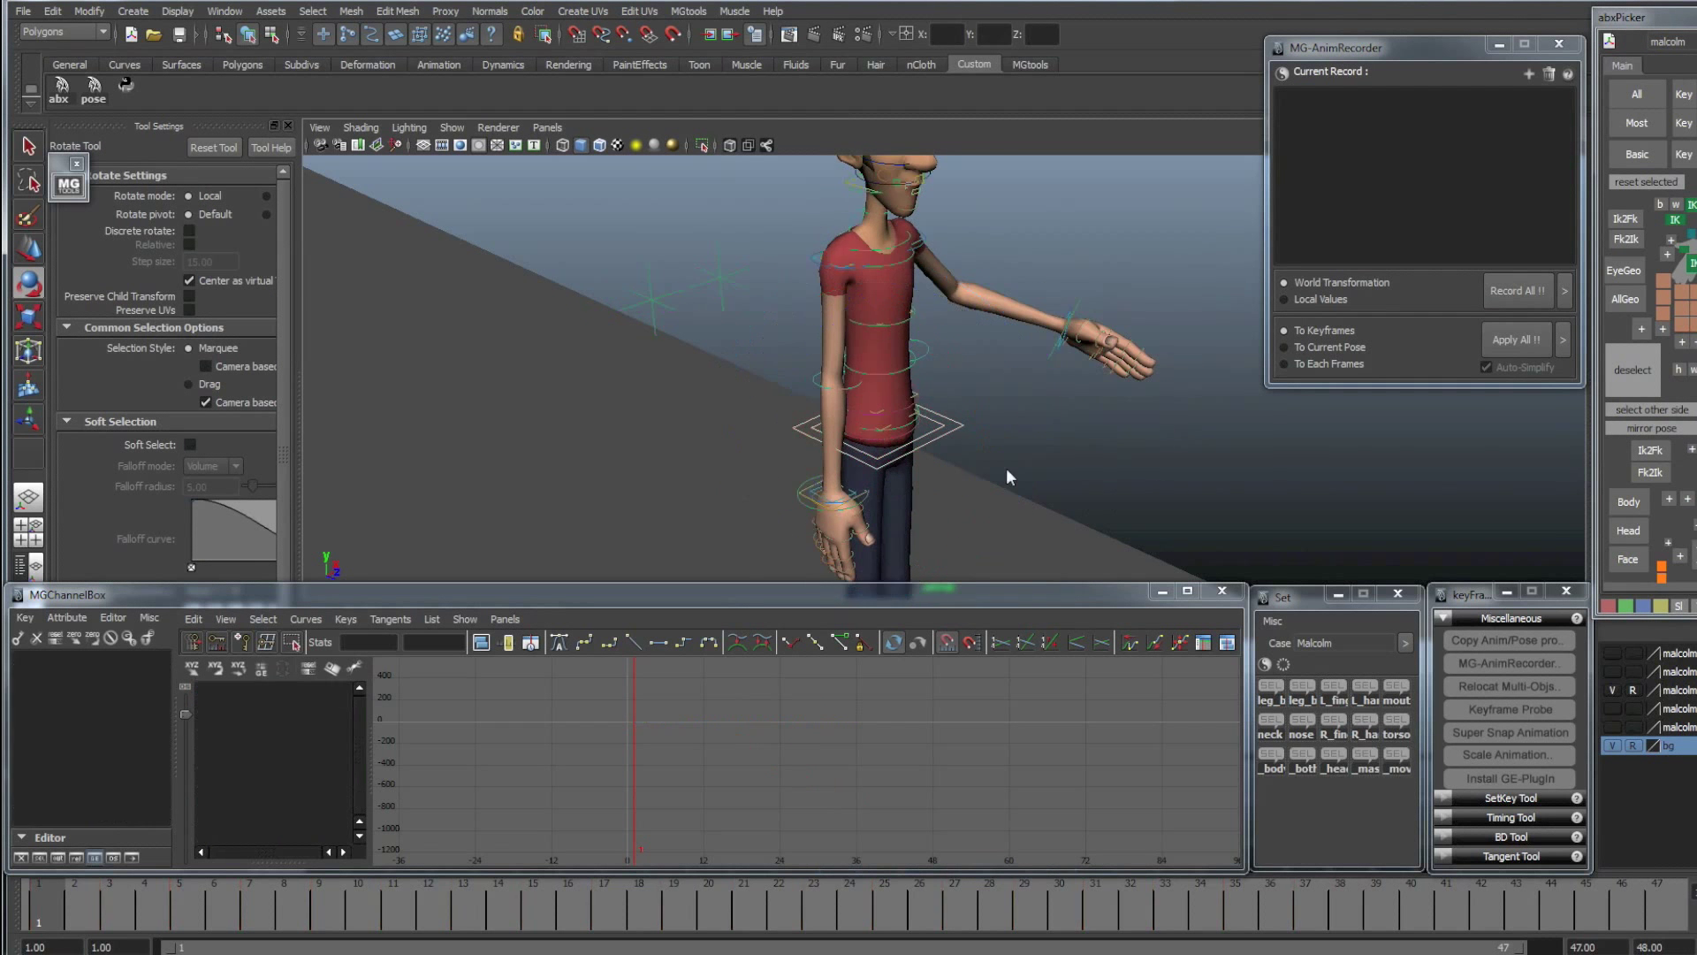
- Select the left arm IK and left arm pole vector controls and add both to MG-AnimRecorder's current record list
left_click_drag(1006, 468, 910, 469, "alt")
left_click(1696, 340)
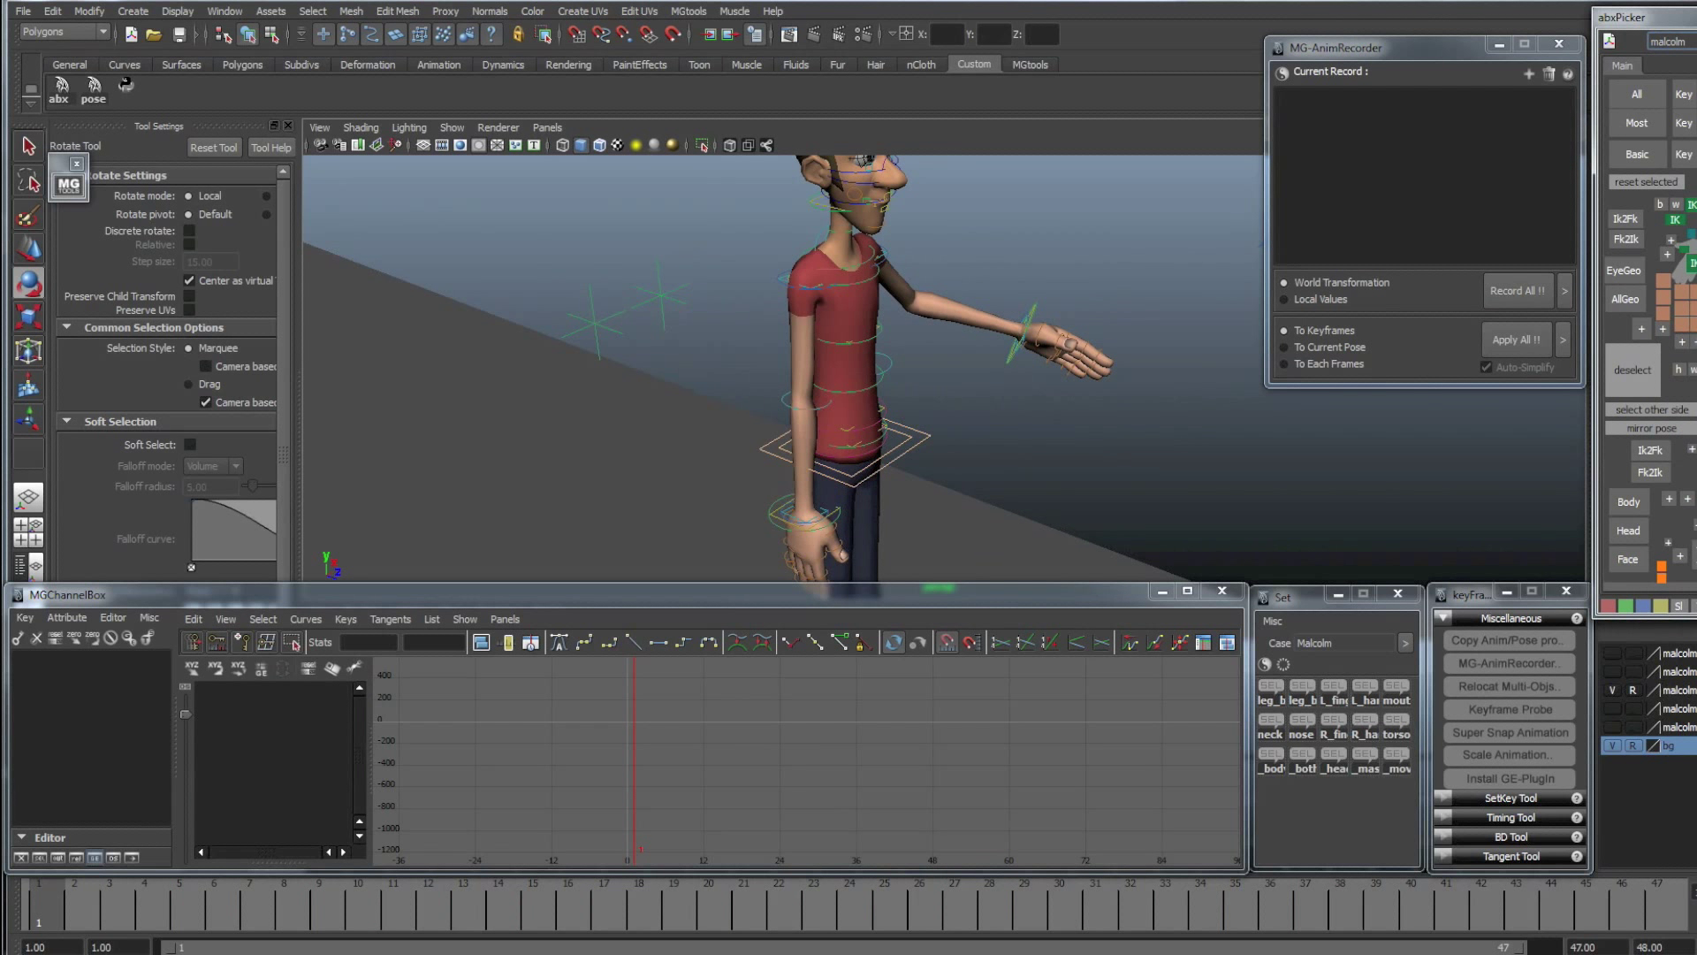
key("w")
key("ctrl+z")
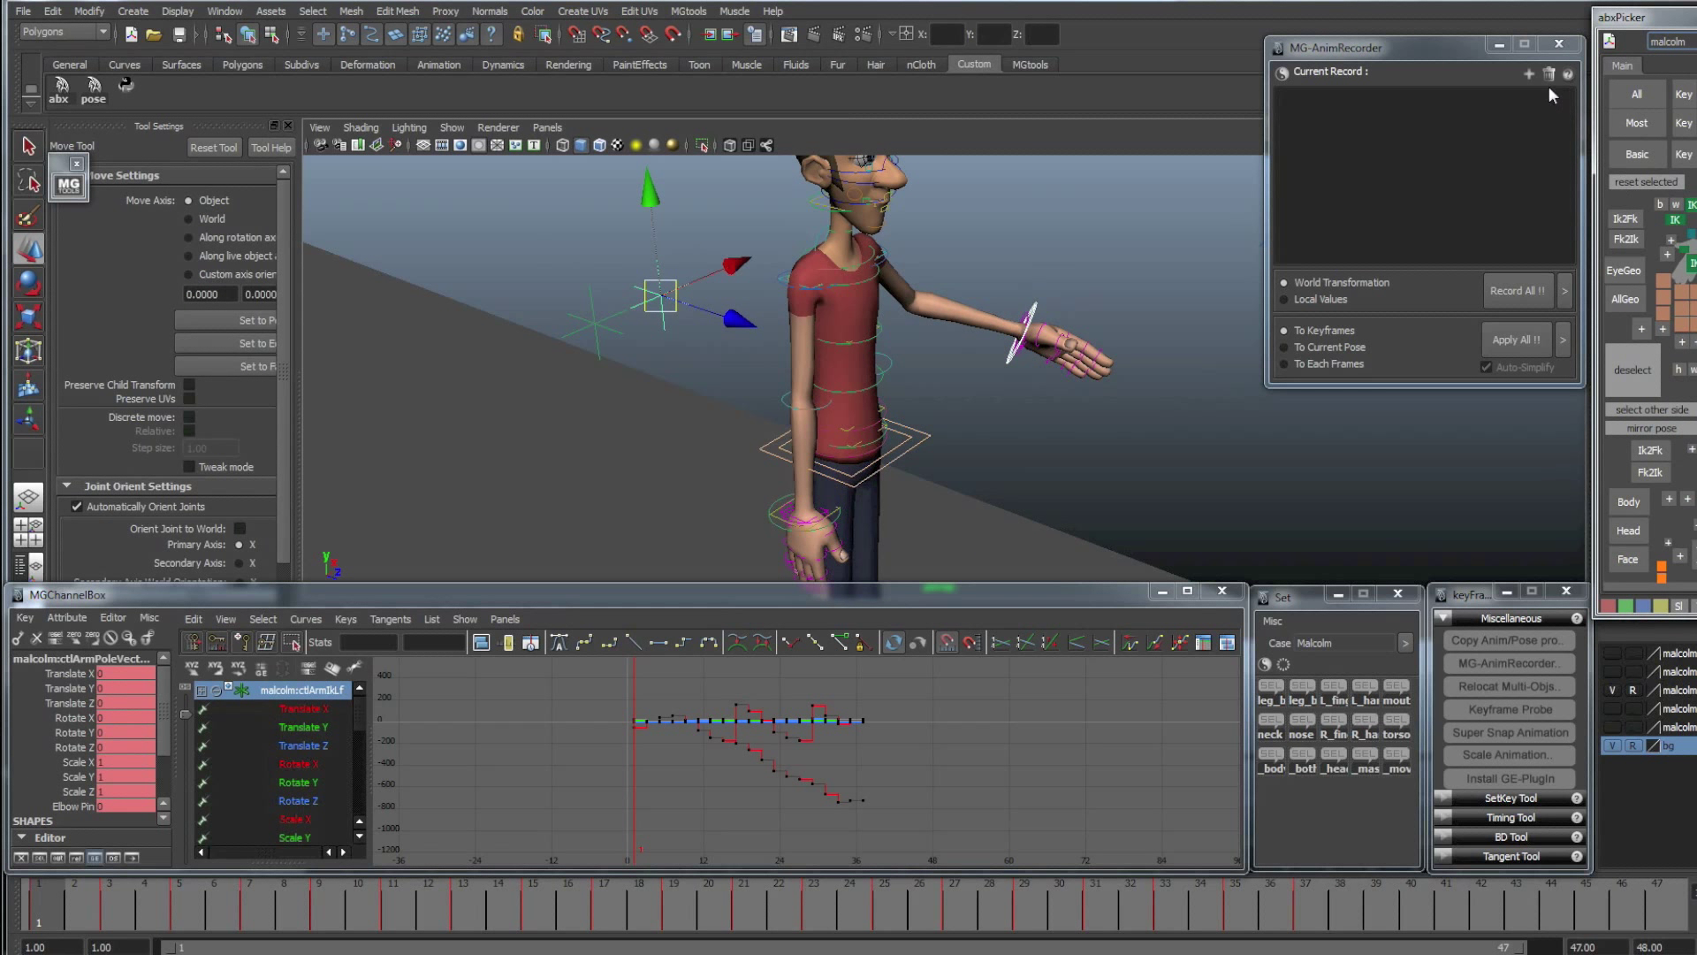
left_click(1528, 73)
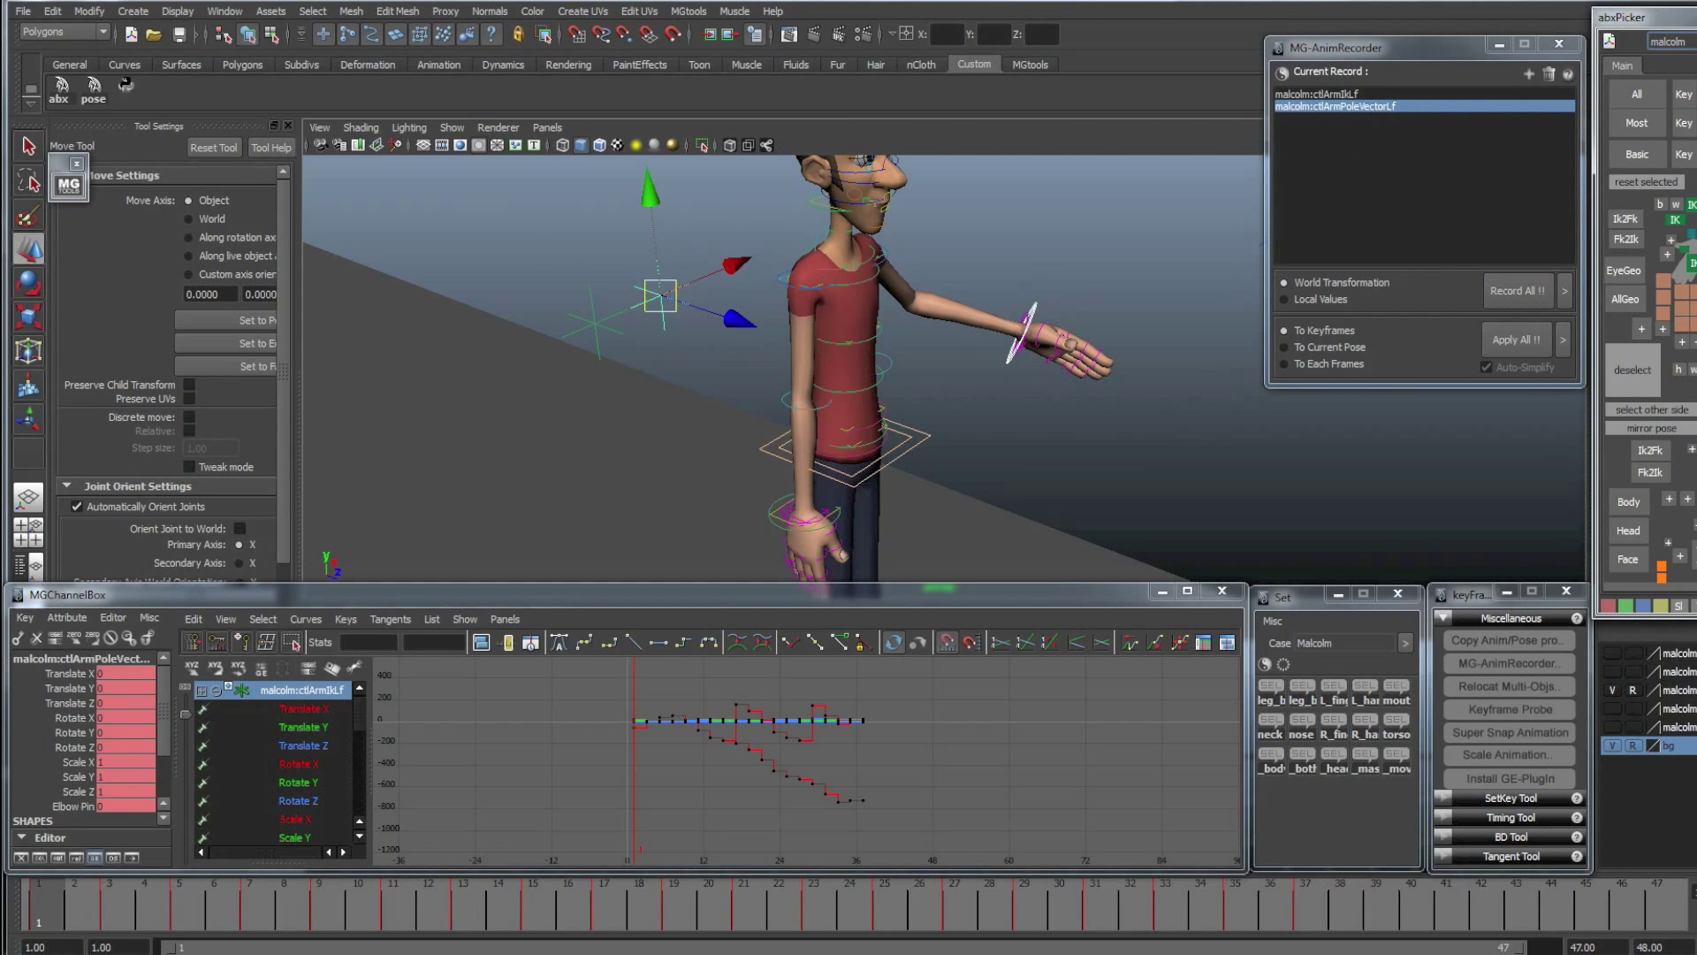
- Try rotating the body control with the two left arm controls listed in MG-AnimRecorder, undo the rotation and deselect
left_click(936, 441)
left_click(931, 435)
key("e")
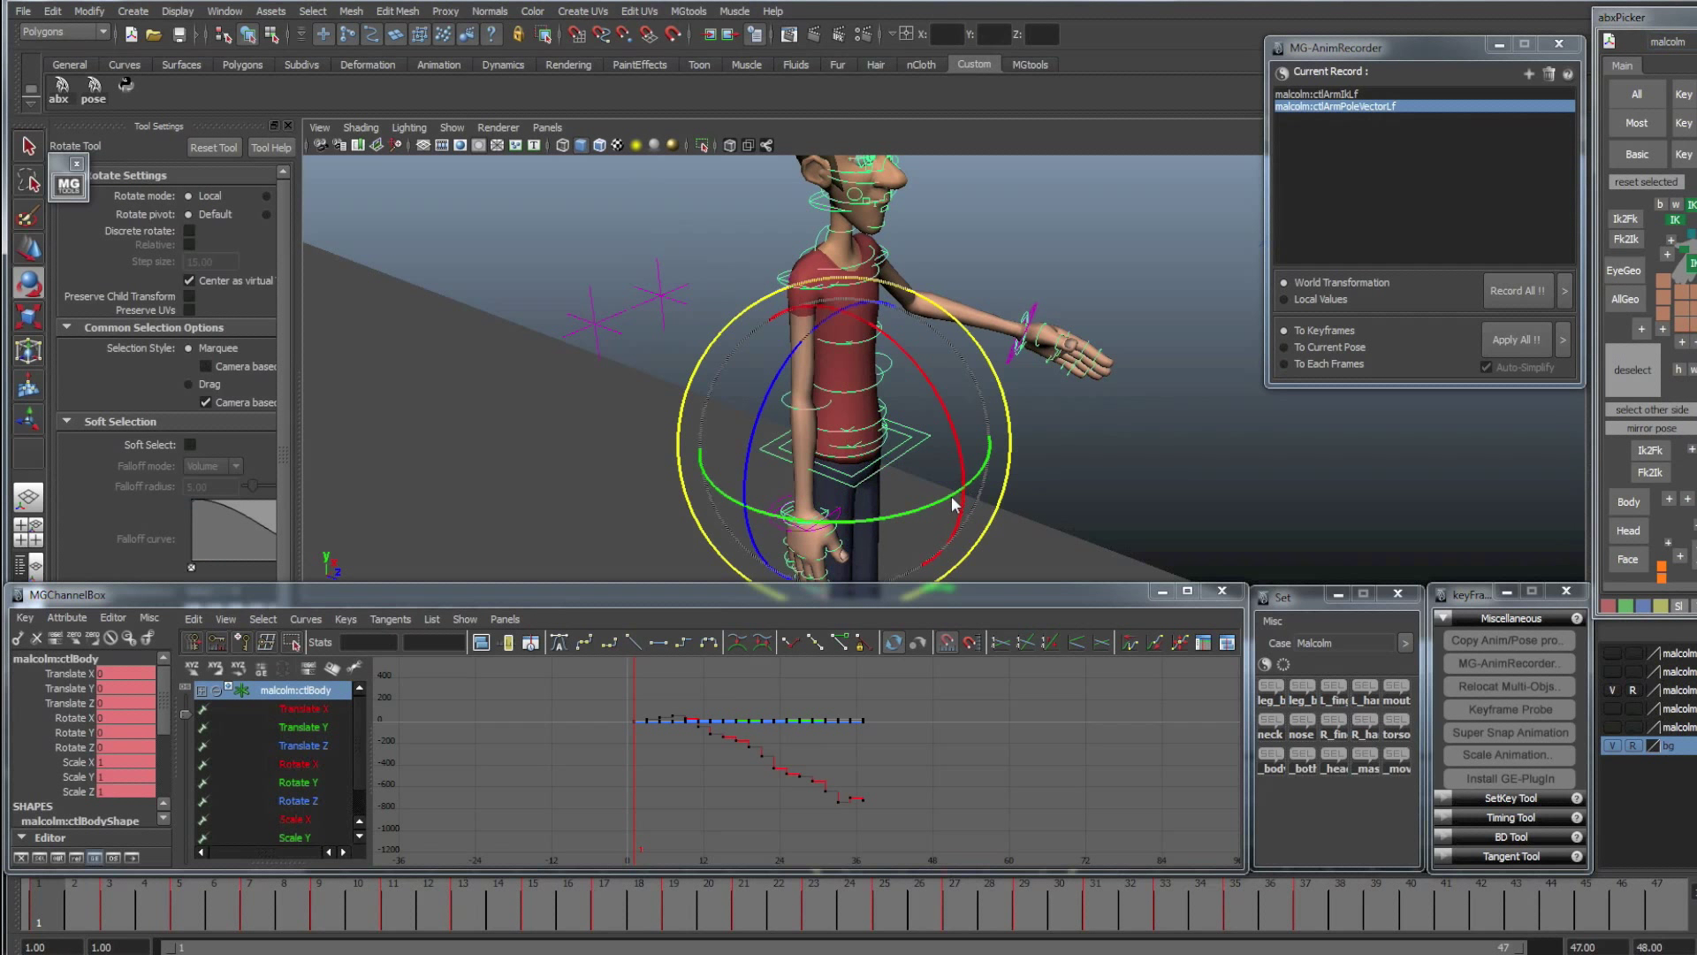
left_click_drag(952, 497, 898, 513)
key("ctrl+z")
left_click(1509, 342)
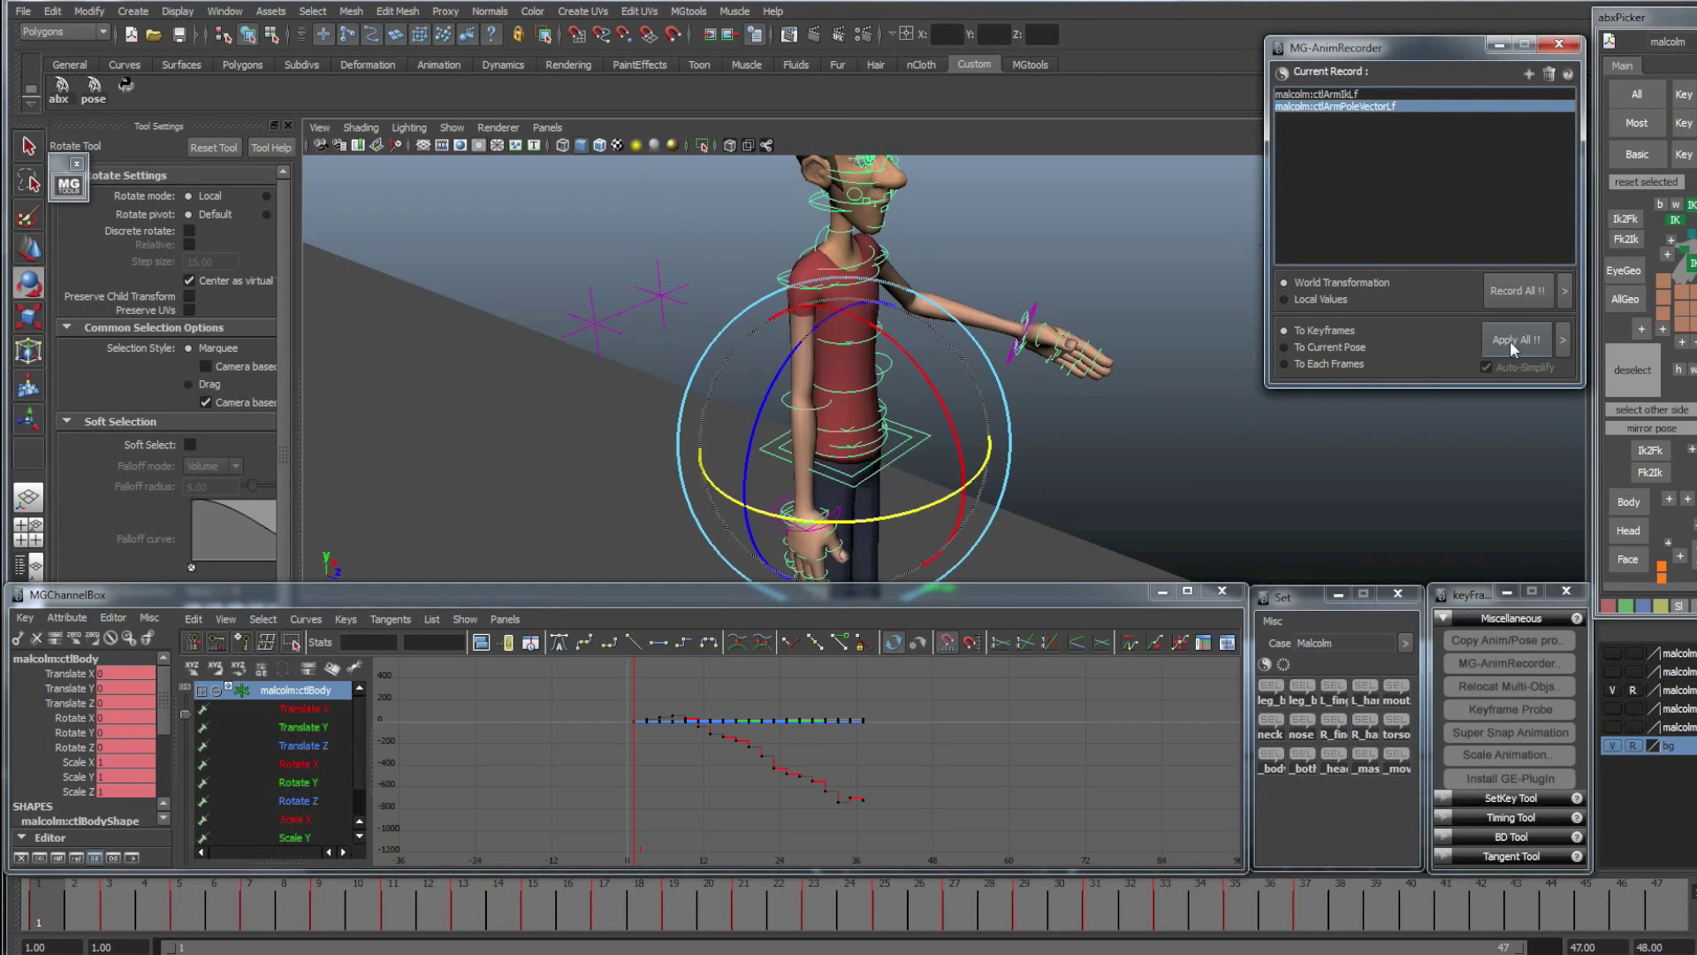
left_click(994, 342)
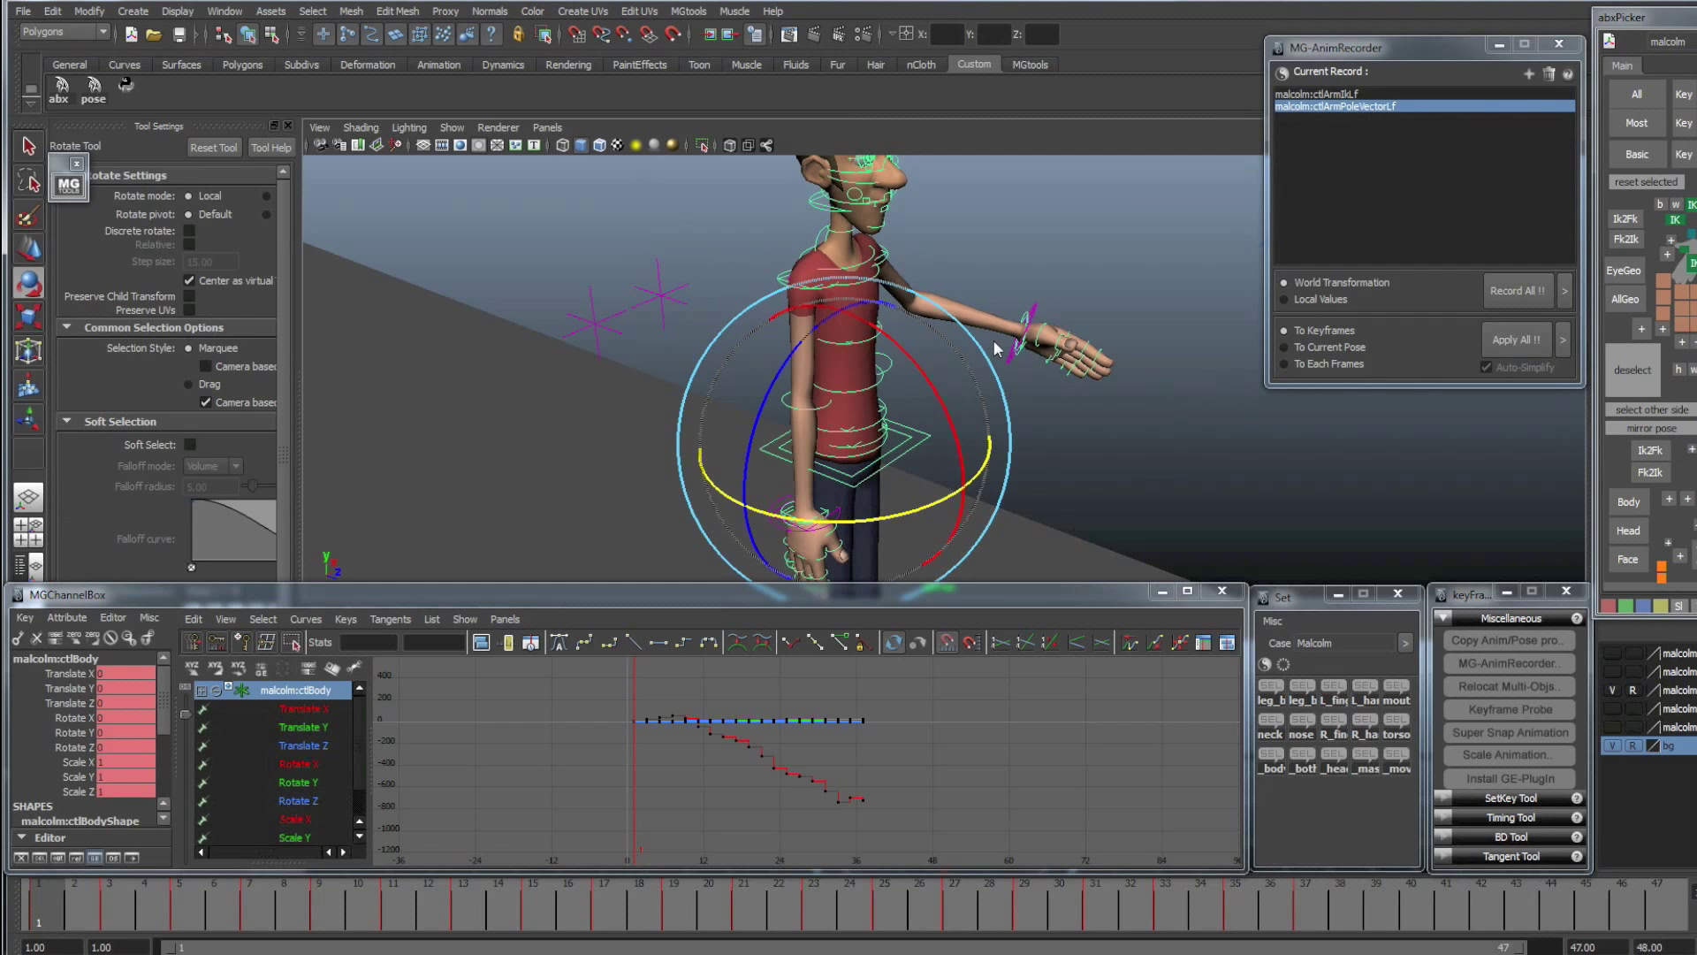
left_click(1073, 261)
- Examine the arm and leg pole vector controls around Malcolm's full figure, briefly selecting a leg pole vector
left_click_drag(979, 400, 855, 367, "alt")
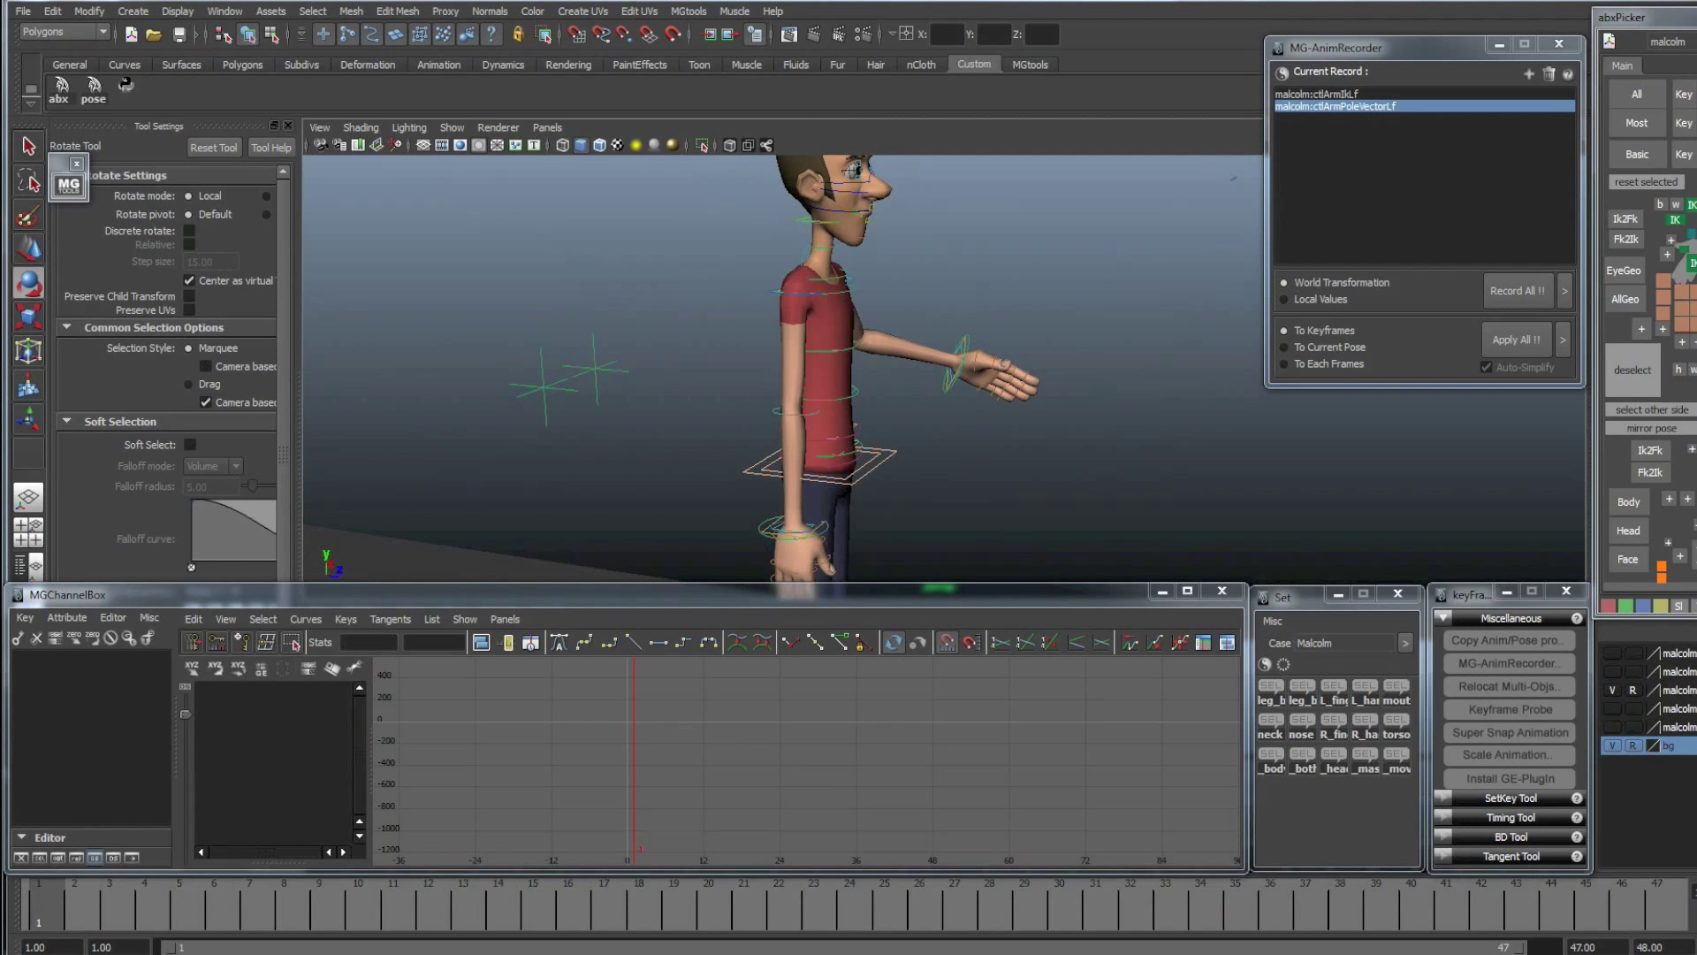
middle_click_drag(1016, 461, 919, 292, "alt")
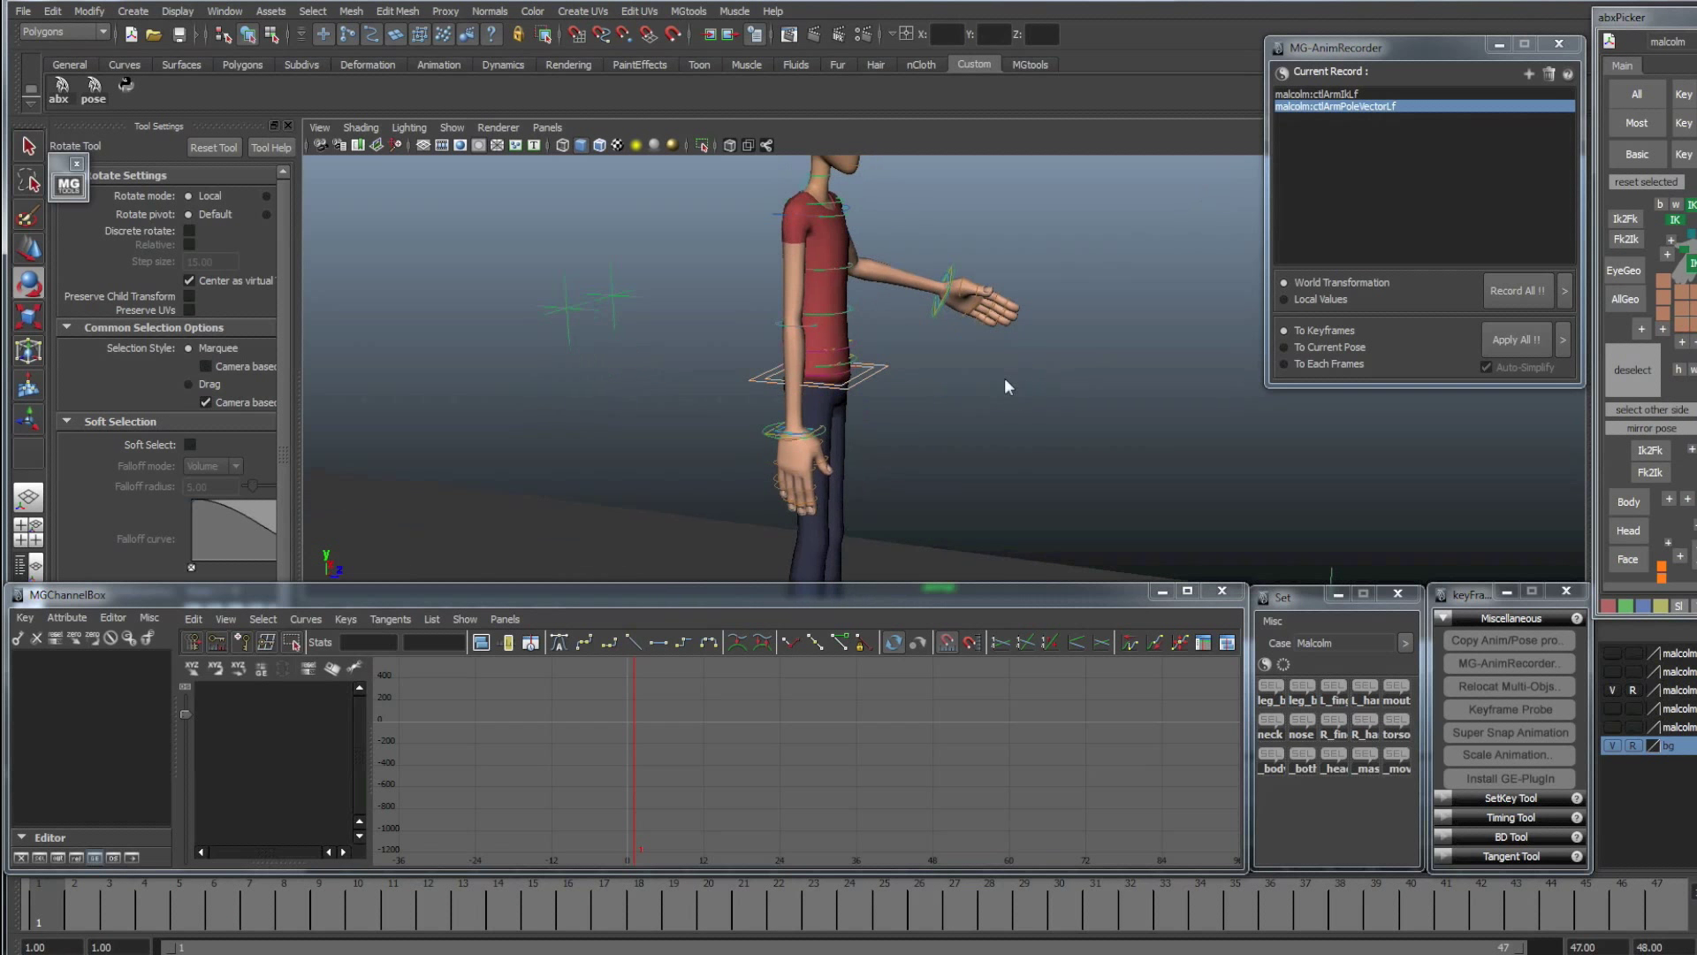
right_click_drag(919, 291, 792, 338, "alt")
left_click_drag(792, 337, 827, 390, "alt")
right_click_drag(827, 391, 753, 467, "alt")
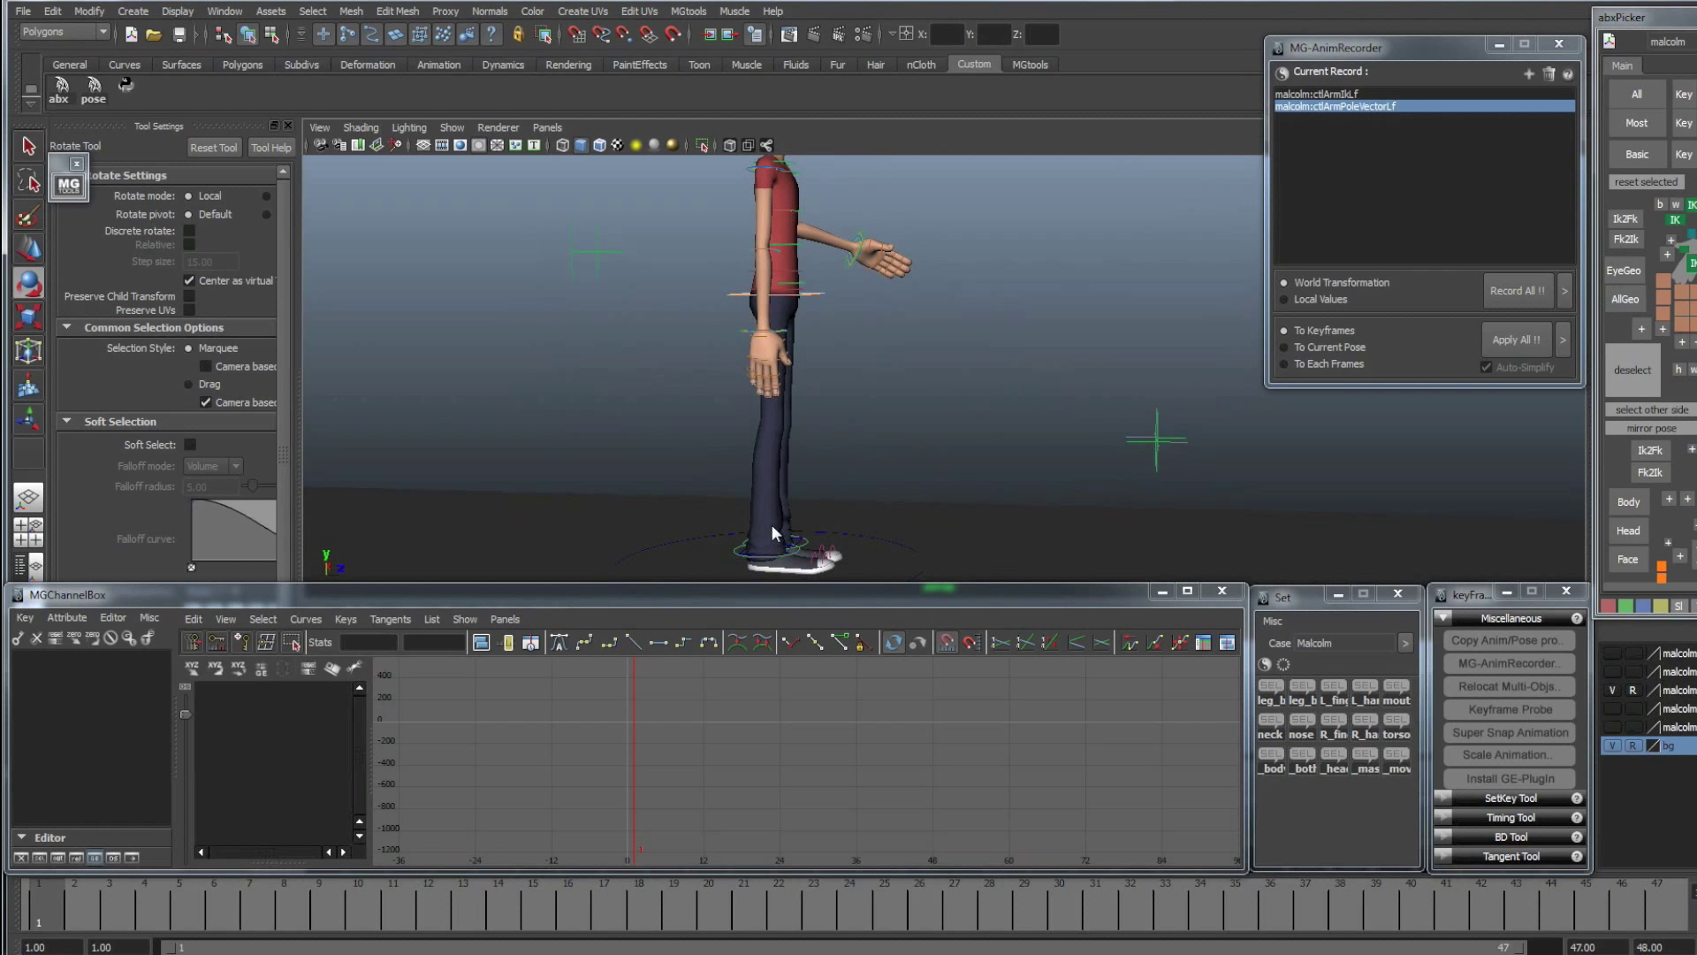
left_click_drag(1190, 461, 1193, 468)
left_click_drag(1193, 469, 1136, 475, "alt")
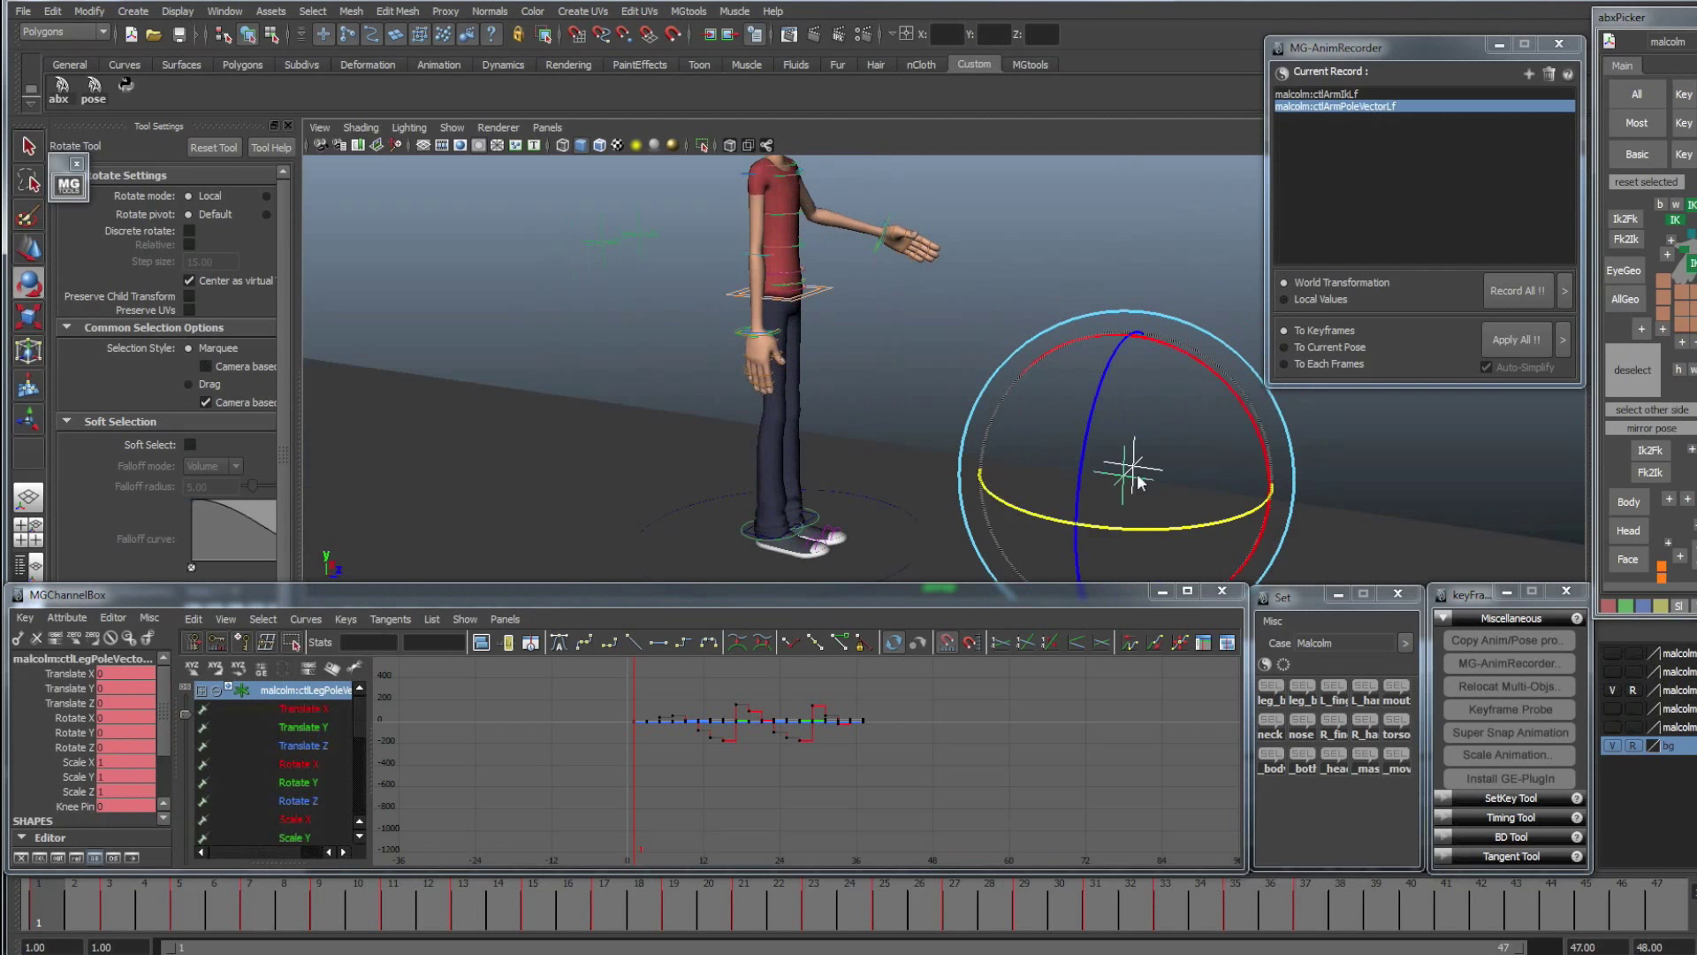
left_click(1075, 268)
right_click_drag(1075, 269, 893, 250, "alt")
middle_click_drag(893, 249, 873, 301, "alt")
left_click_drag(873, 301, 787, 316, "alt")
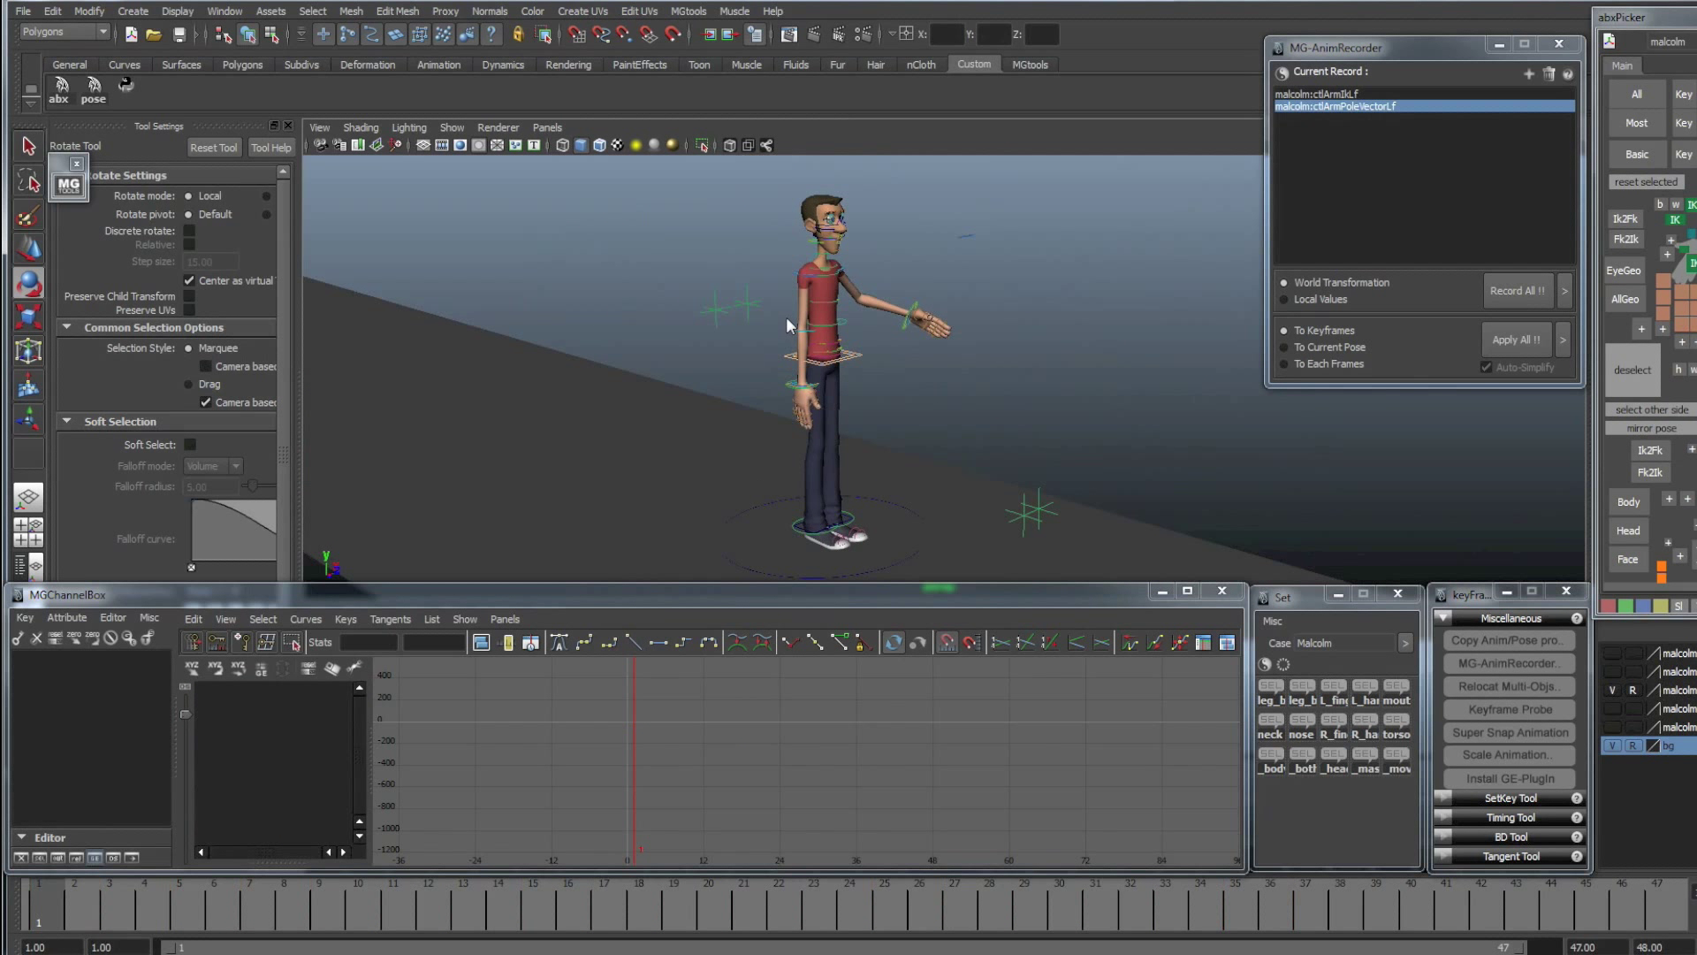